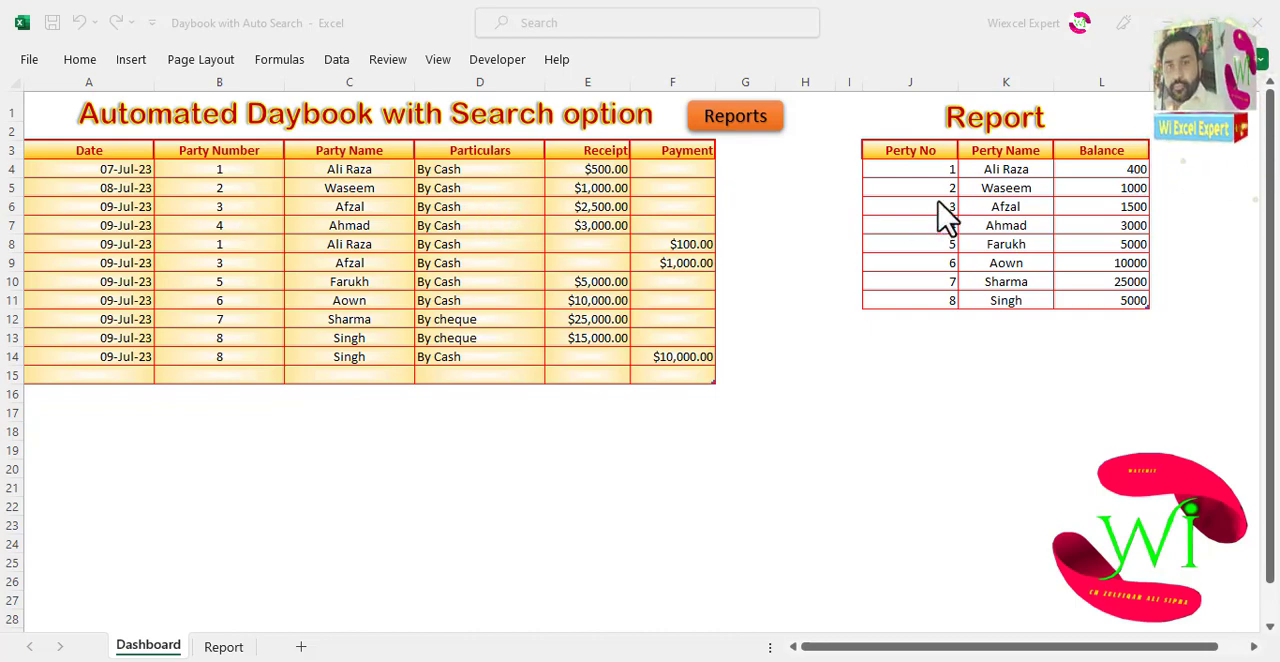
Step: Open the Report sheet from the dashboard and search the daybook for party number 8
{"action": "left_click", "coordinate": [770, 135]}
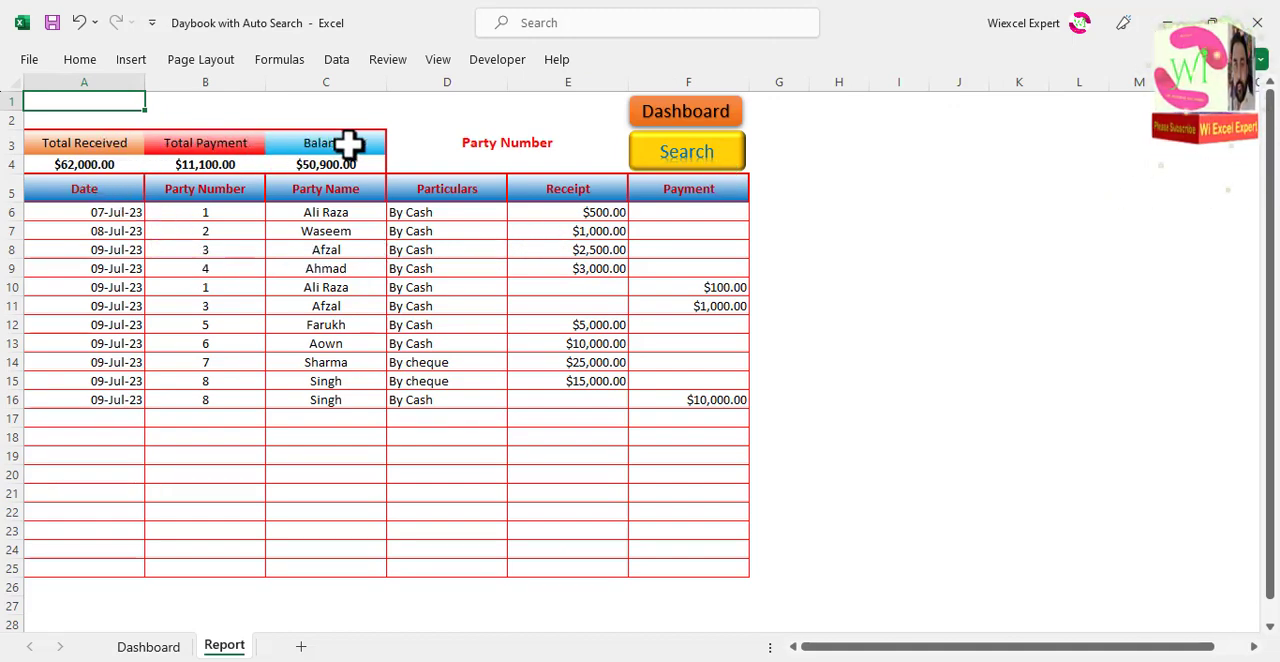
{"action": "left_click", "coordinate": [520, 140]}
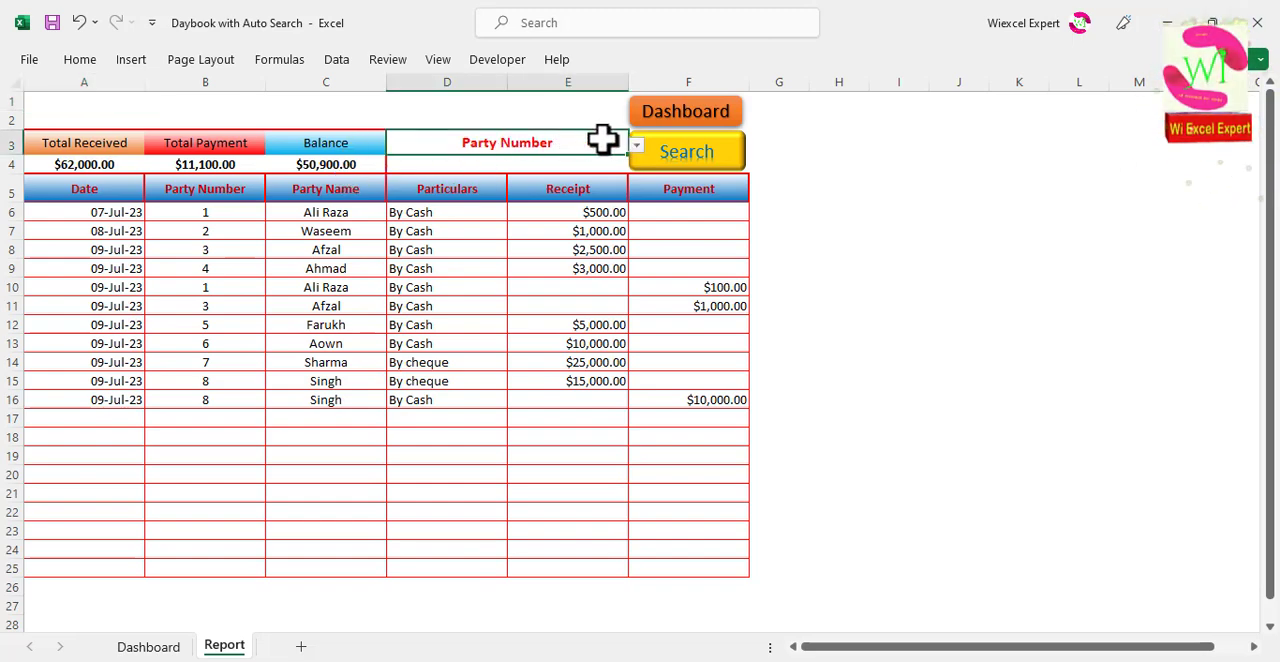
{"action": "left_click", "coordinate": [632, 152]}
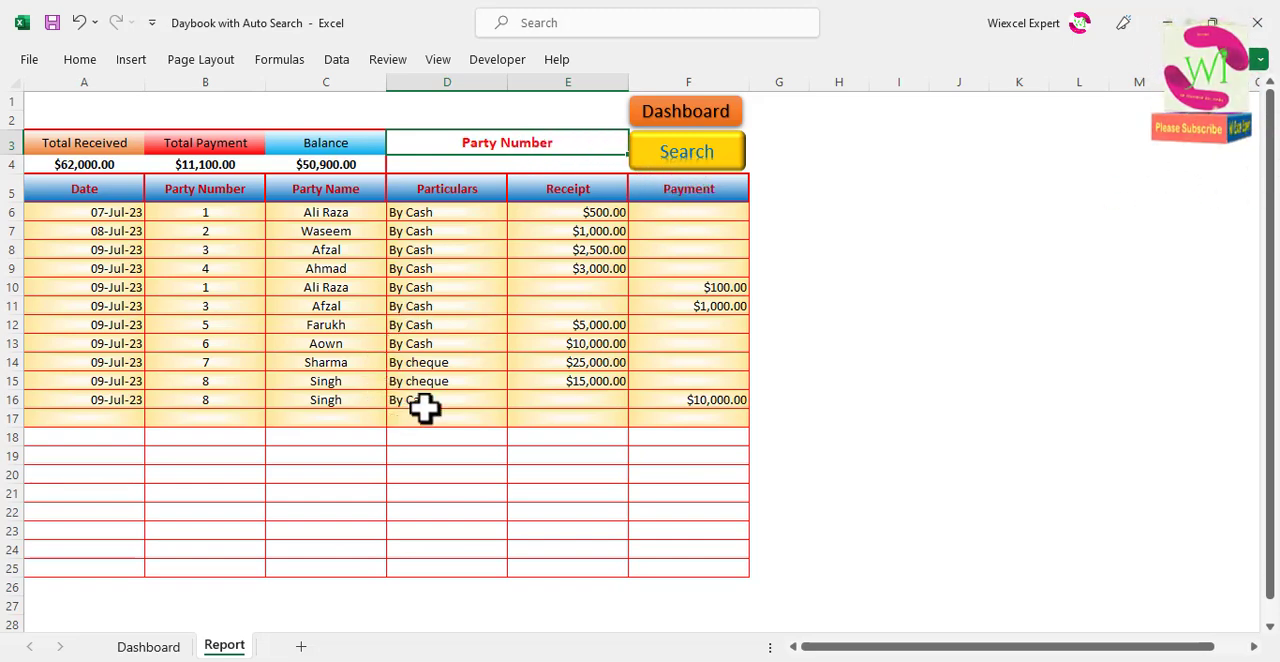
{"action": "left_click", "coordinate": [537, 165]}
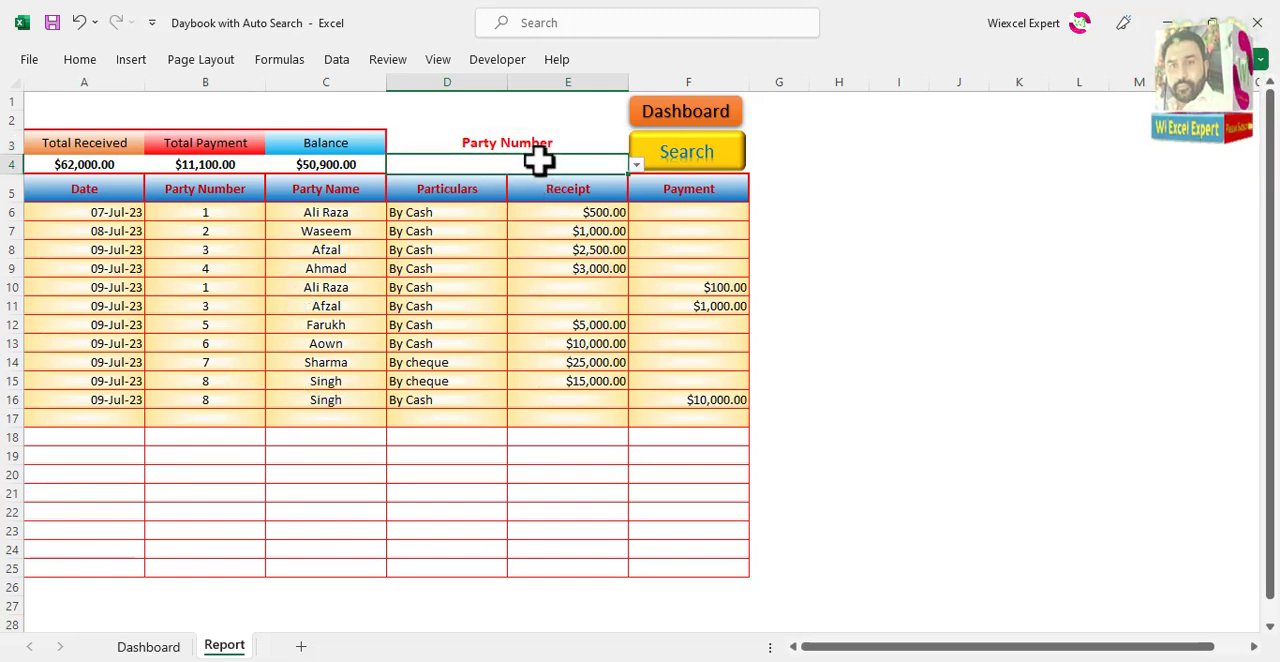
{"action": "left_click", "coordinate": [706, 168]}
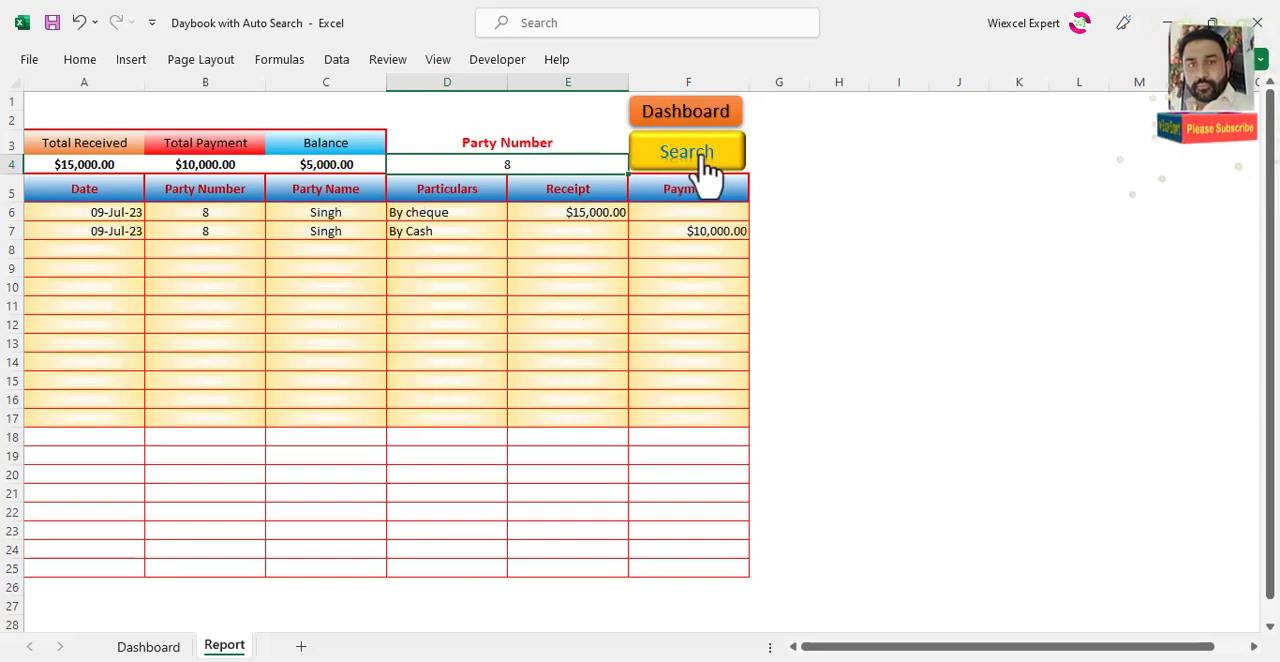
Step: Change the party number in the report to 5 and run the search
{"action": "left_click", "coordinate": [520, 166]}
{"action": "double_click", "coordinate": [526, 168]}
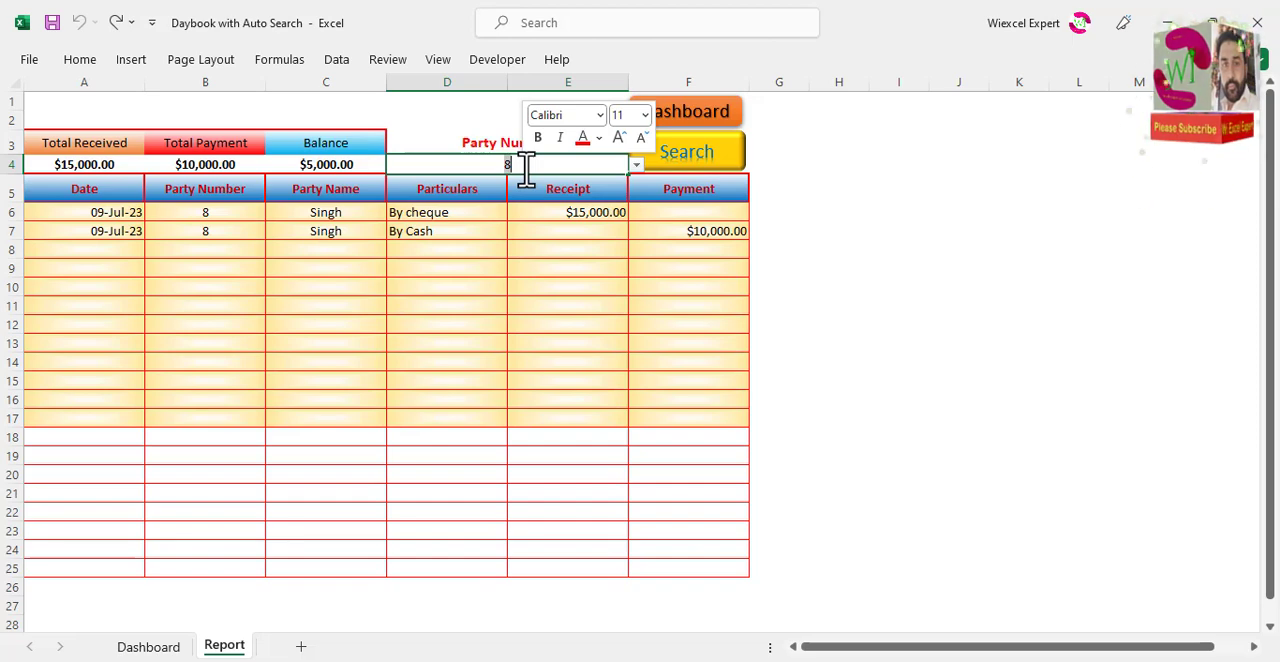
{"action": "type", "text": "5"}
{"action": "left_click", "coordinate": [740, 155]}
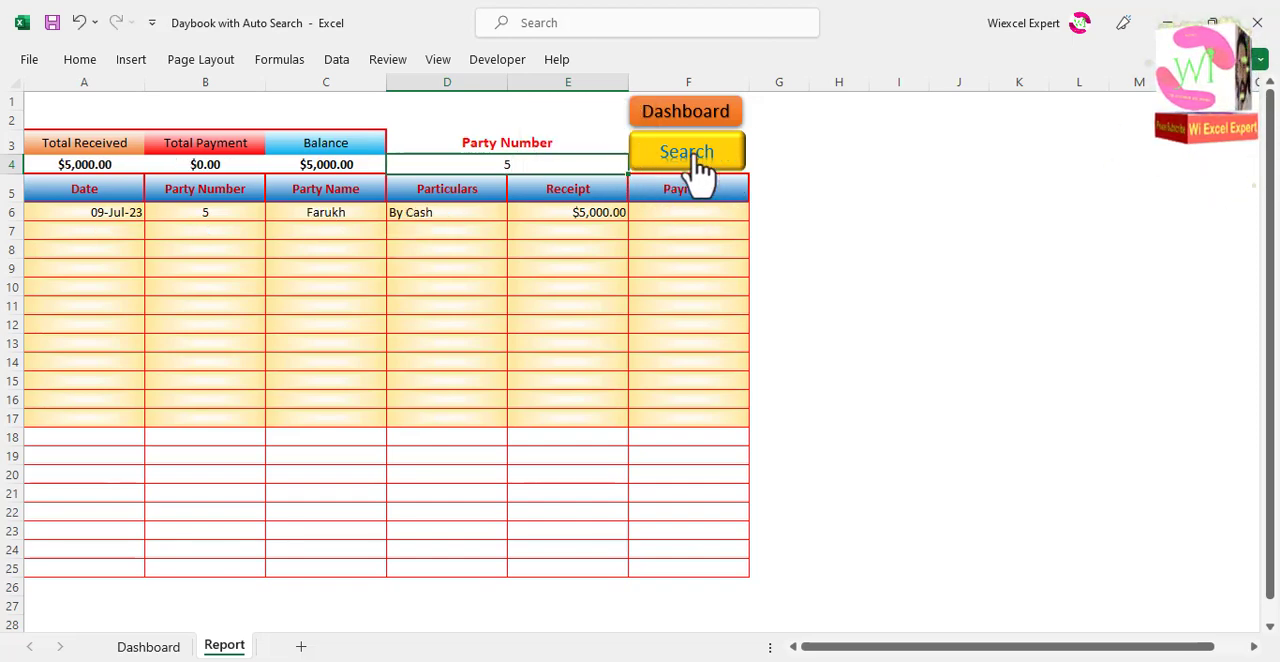
Step: Change the party number in the report to 1 and run the search
{"action": "double_click", "coordinate": [555, 165]}
{"action": "double_click", "coordinate": [555, 165]}
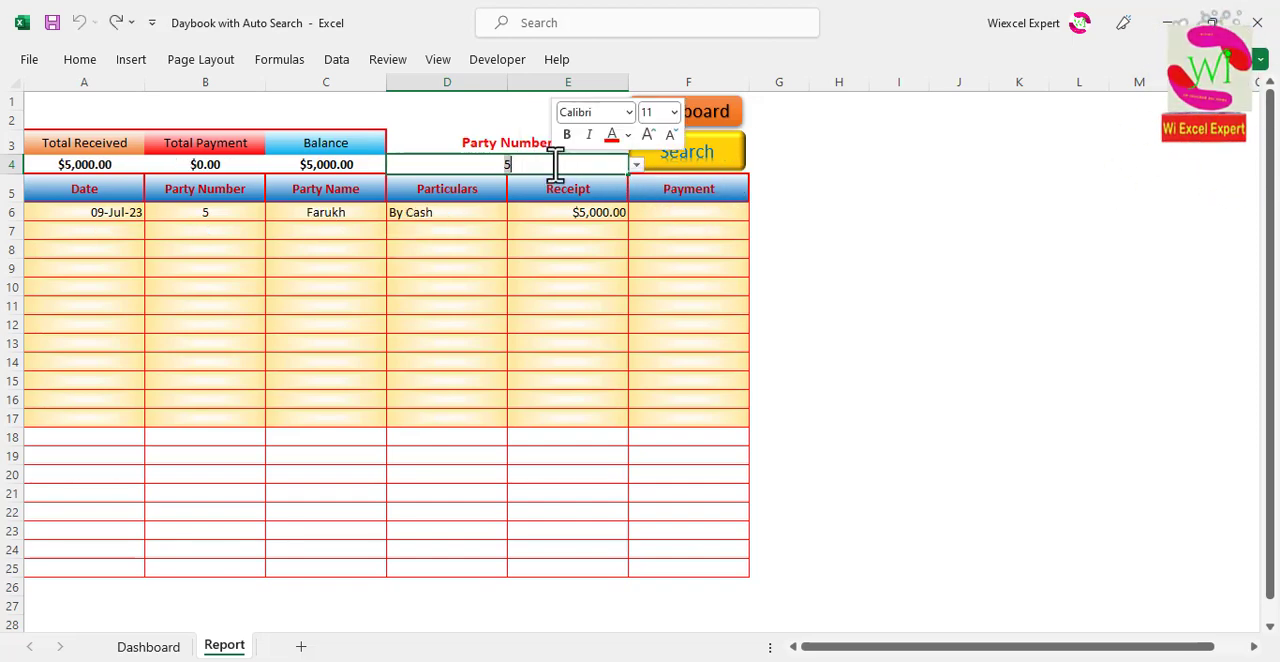
{"action": "type", "text": "1"}
{"action": "left_click", "coordinate": [686, 168]}
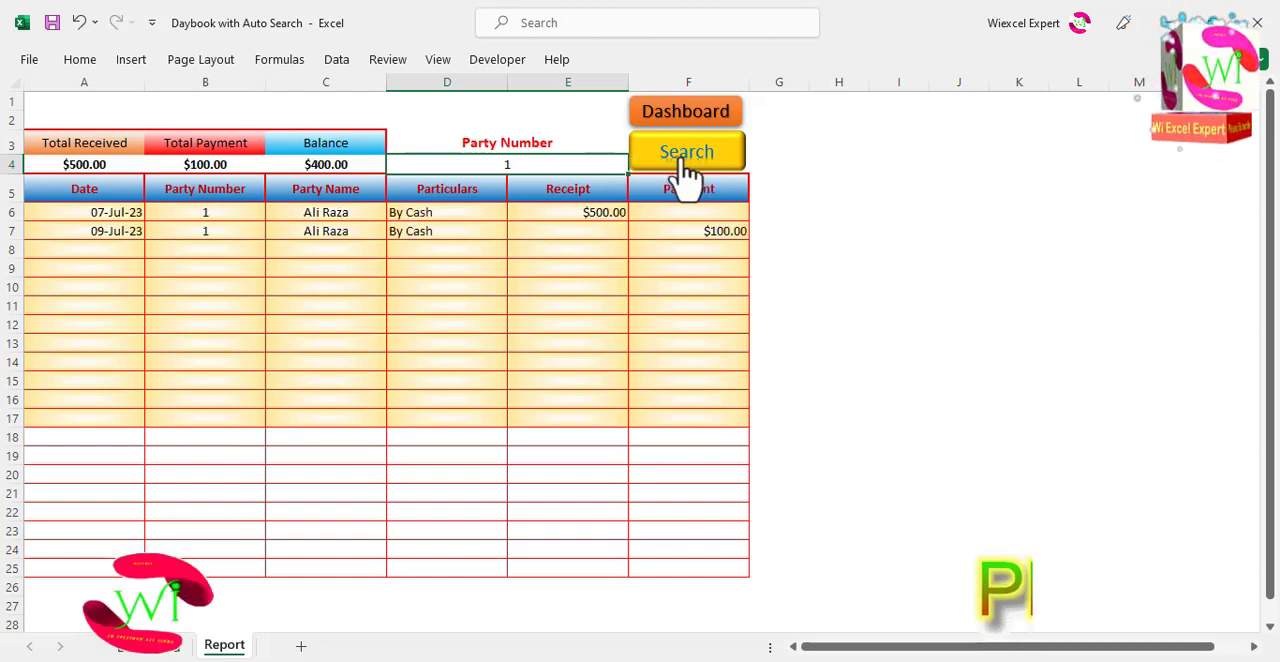
Step: Clear the party number, run the search for all parties, and return to the dashboard
{"action": "double_click", "coordinate": [551, 160]}
{"action": "key", "text": "BackSpace"}
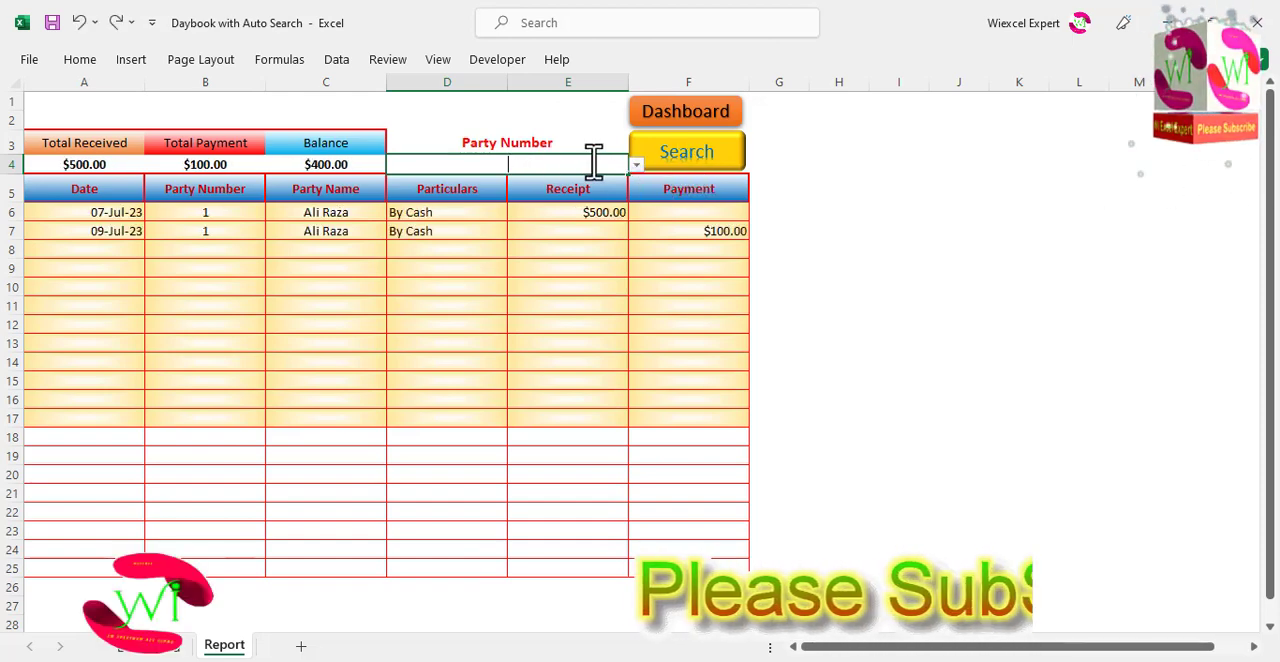
{"action": "left_click", "coordinate": [688, 166]}
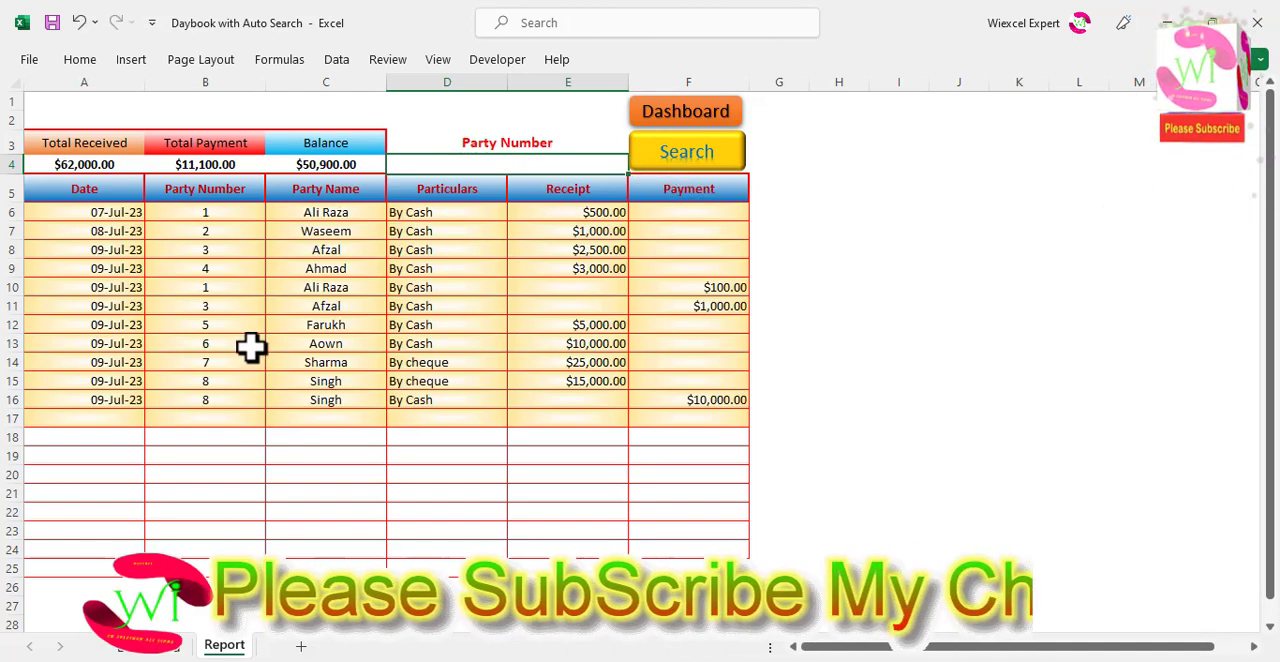
{"action": "left_click", "coordinate": [718, 118]}
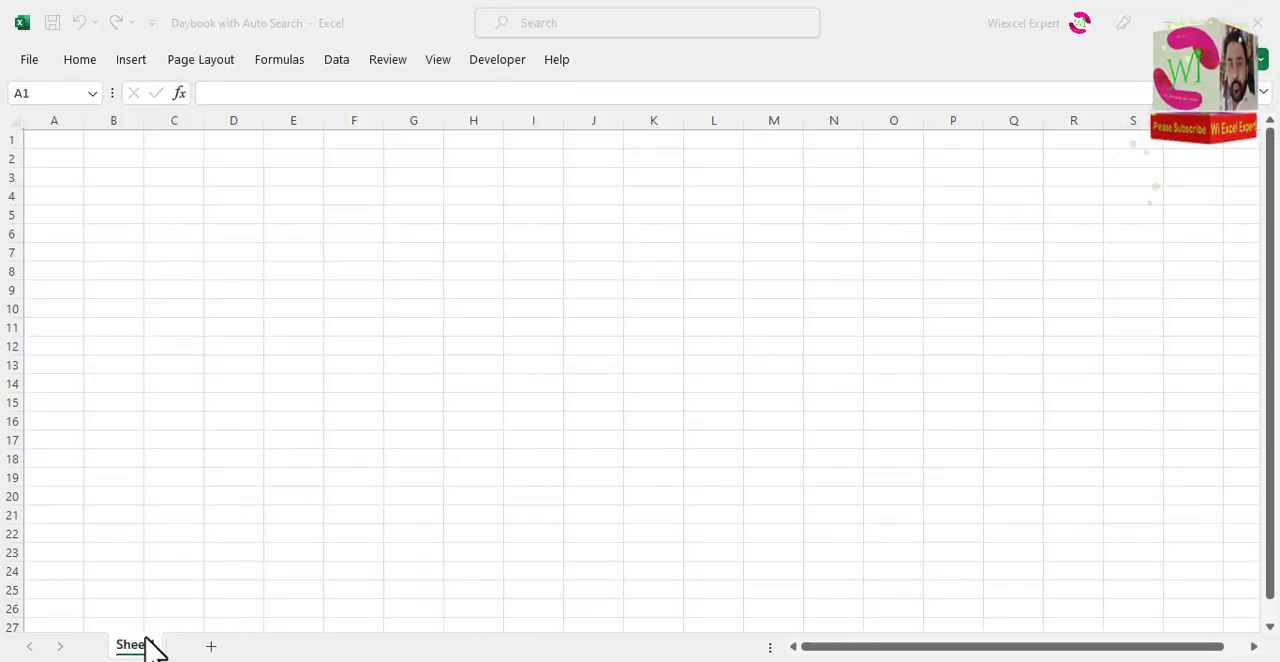
Step: Rename the blank worksheet as Report
{"action": "double_click", "coordinate": [138, 646]}
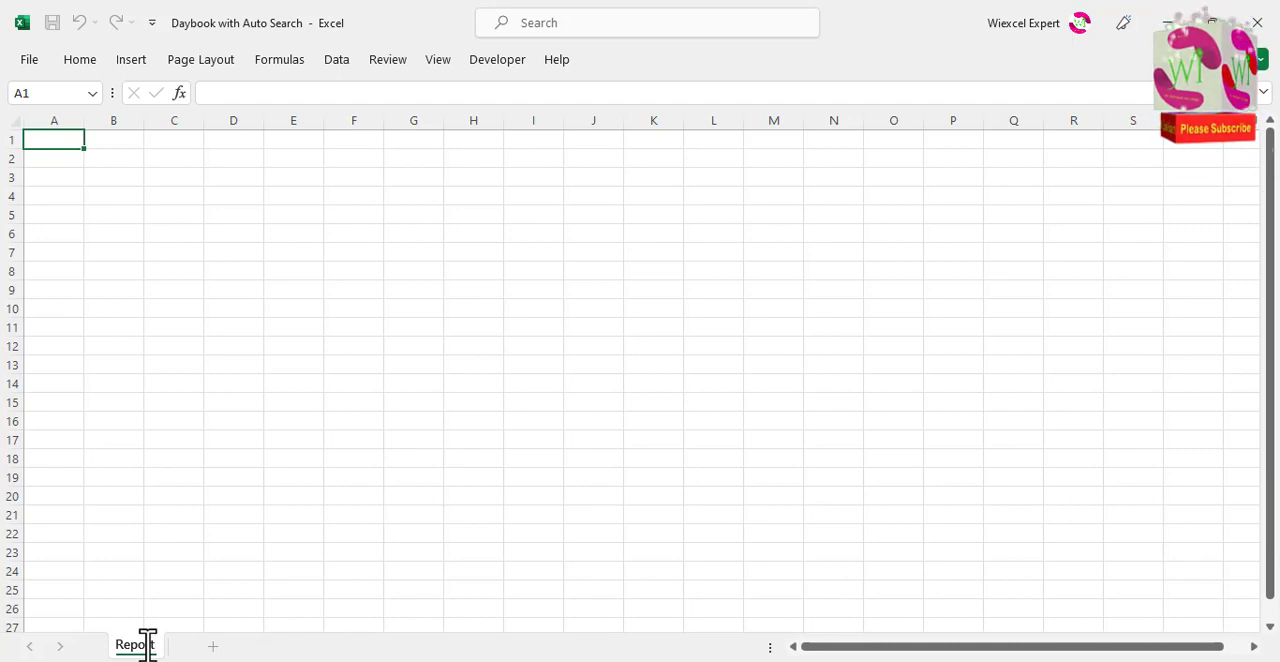
{"action": "type", "text": "Report"}
{"action": "left_click", "coordinate": [166, 514]}
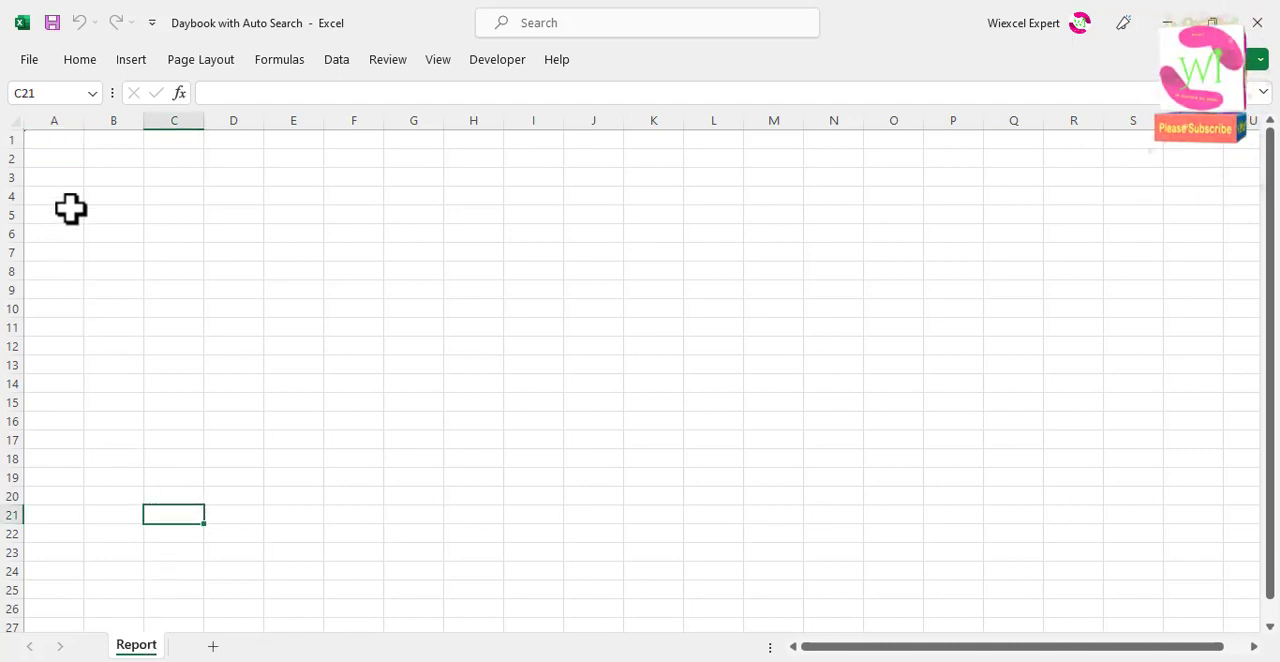
Step: Enter the column headers Date in A5 and Party Number in B5
{"action": "left_click", "coordinate": [58, 214]}
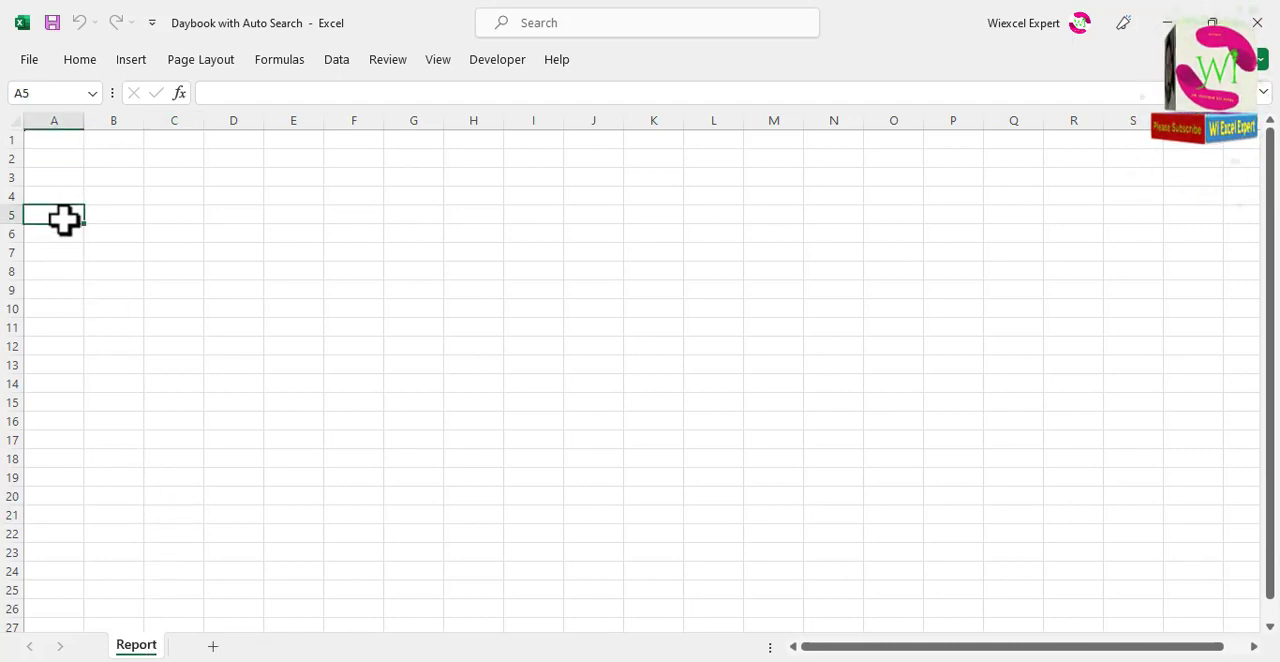
{"action": "key", "text": "Tab"}
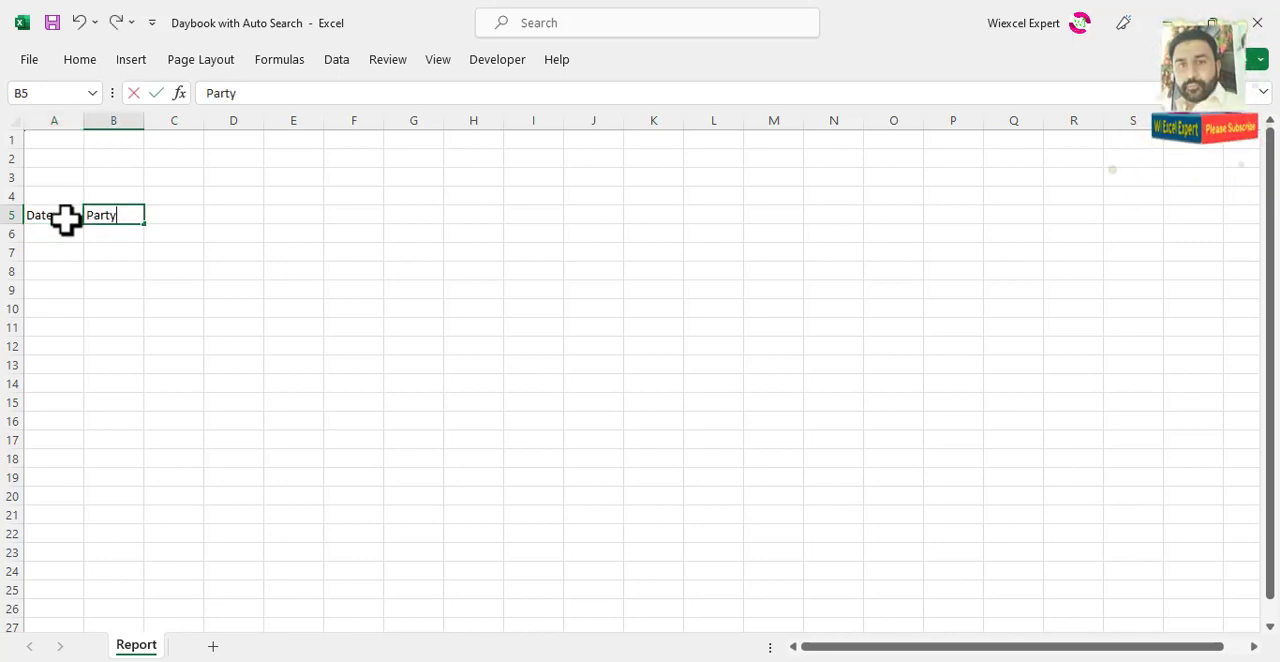
{"action": "key", "text": "Tab"}
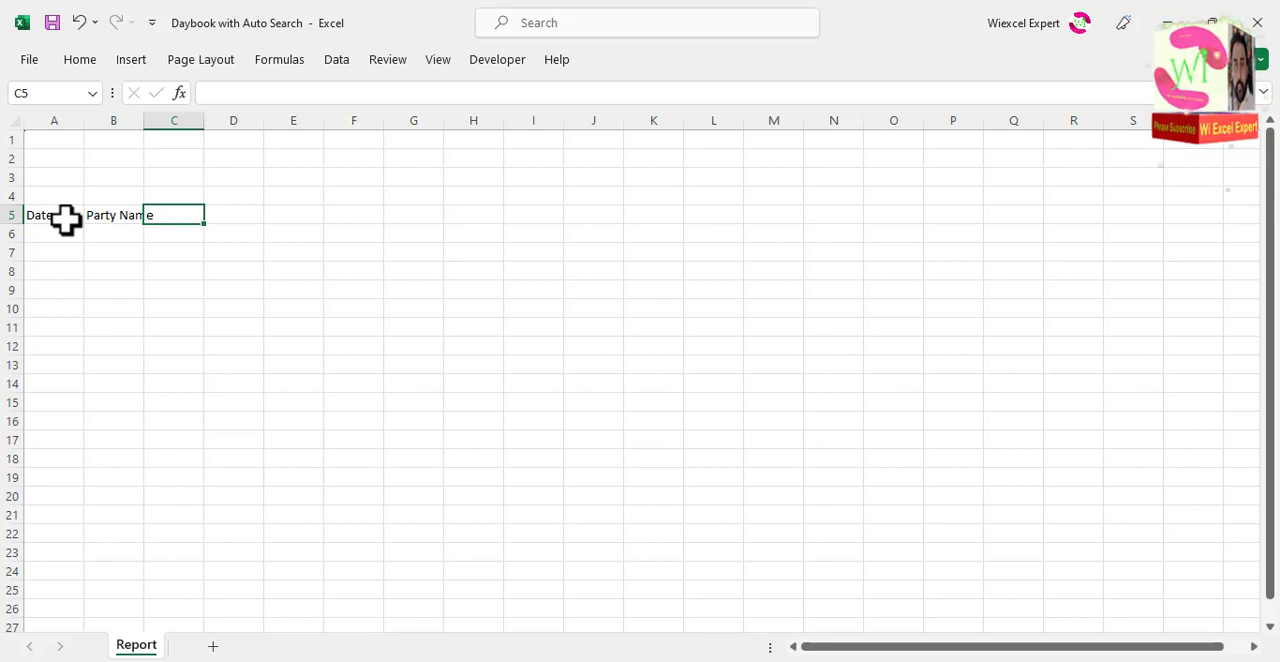
{"action": "double_click", "coordinate": [118, 215]}
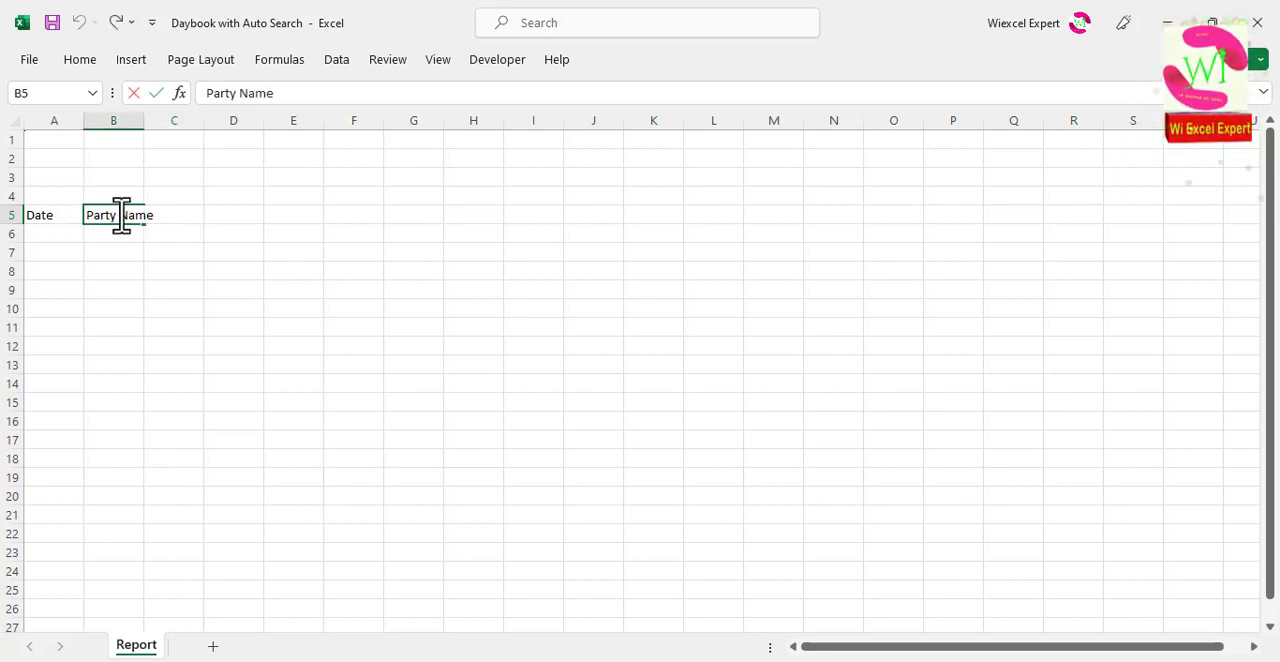
{"action": "left_click_drag", "start_coordinate": [121, 215], "coordinate": [214, 226]}
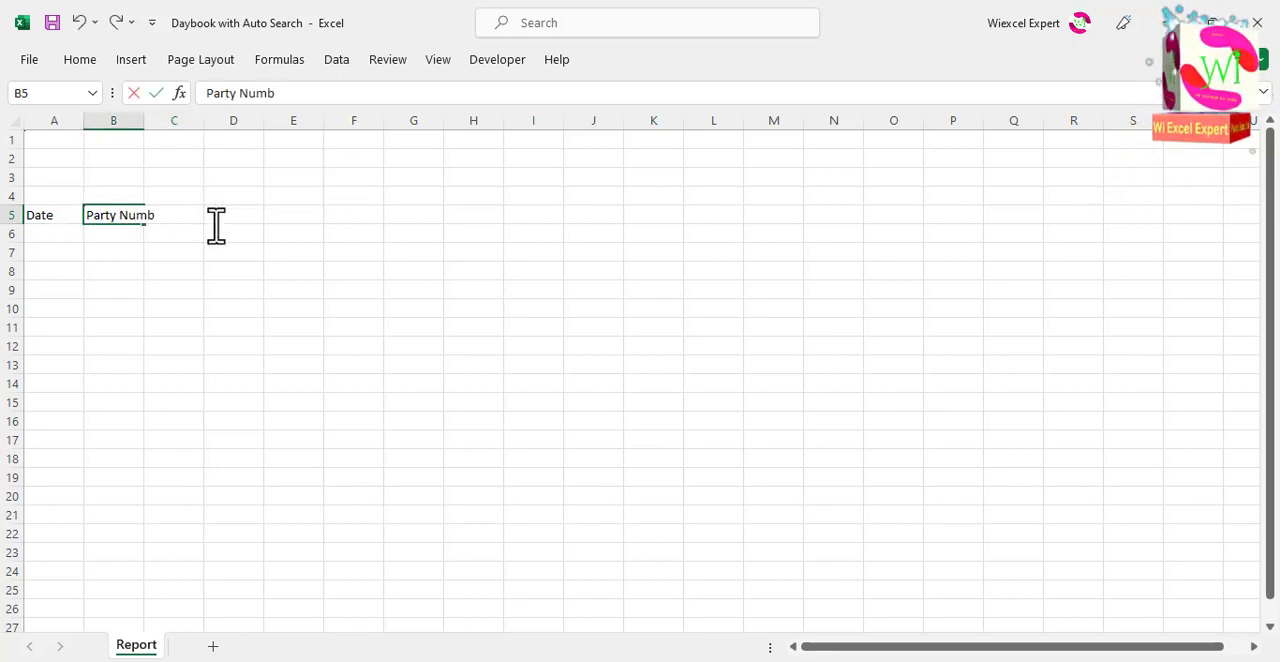
{"action": "key", "text": "Tab"}
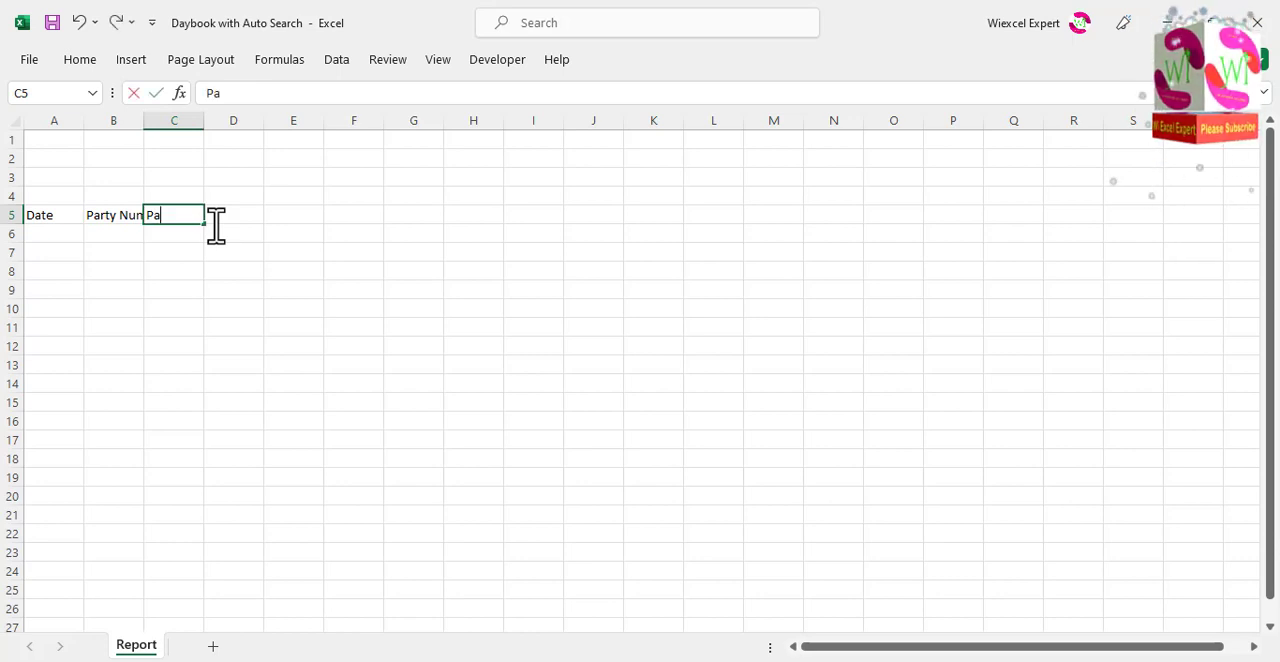
Step: Enter the headers Party Name, Particulars, Receipt and Payment in cells C5 to F5
{"action": "key", "text": "Tab"}
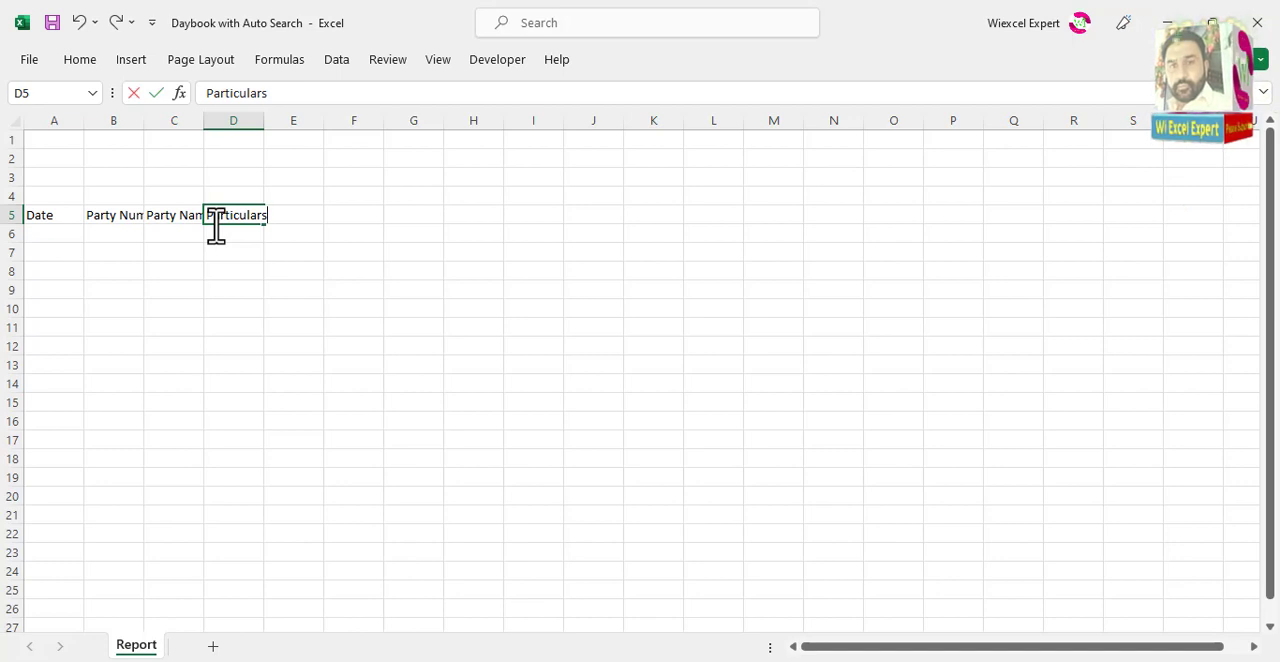
{"action": "key", "text": "Tab"}
{"action": "type", "text": "Receipt"}
{"action": "key", "text": "Tab"}
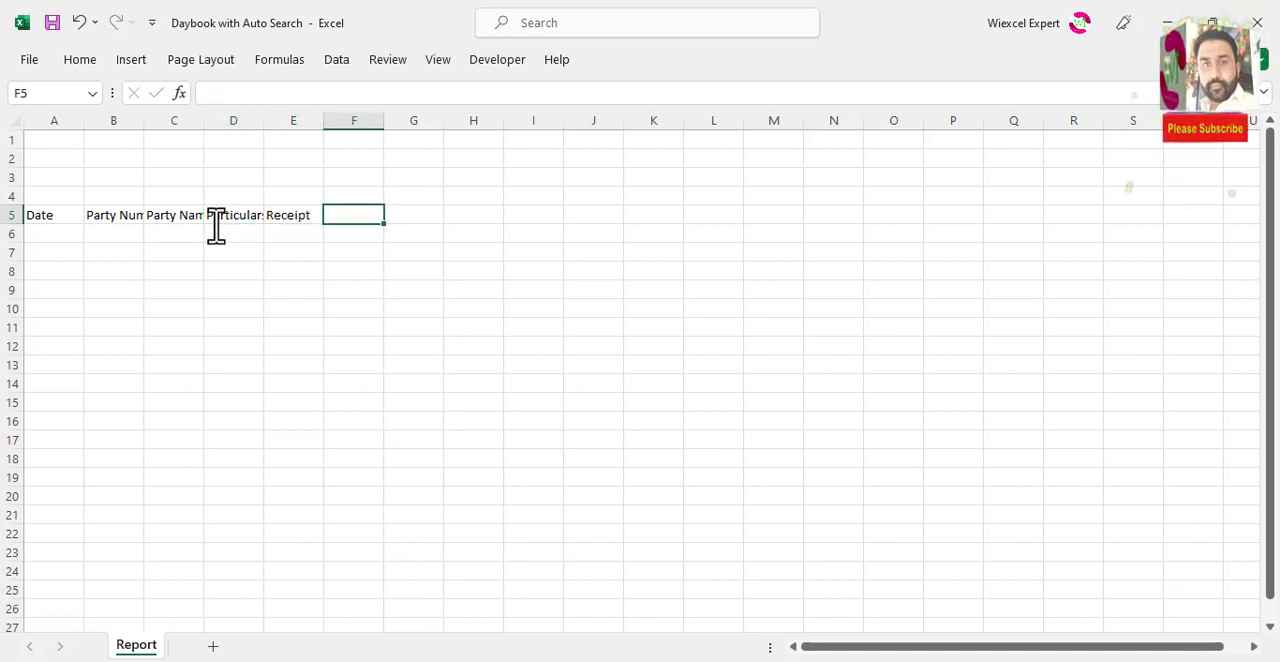
{"action": "type", "text": "Payment"}
{"action": "key", "text": "Tab"}
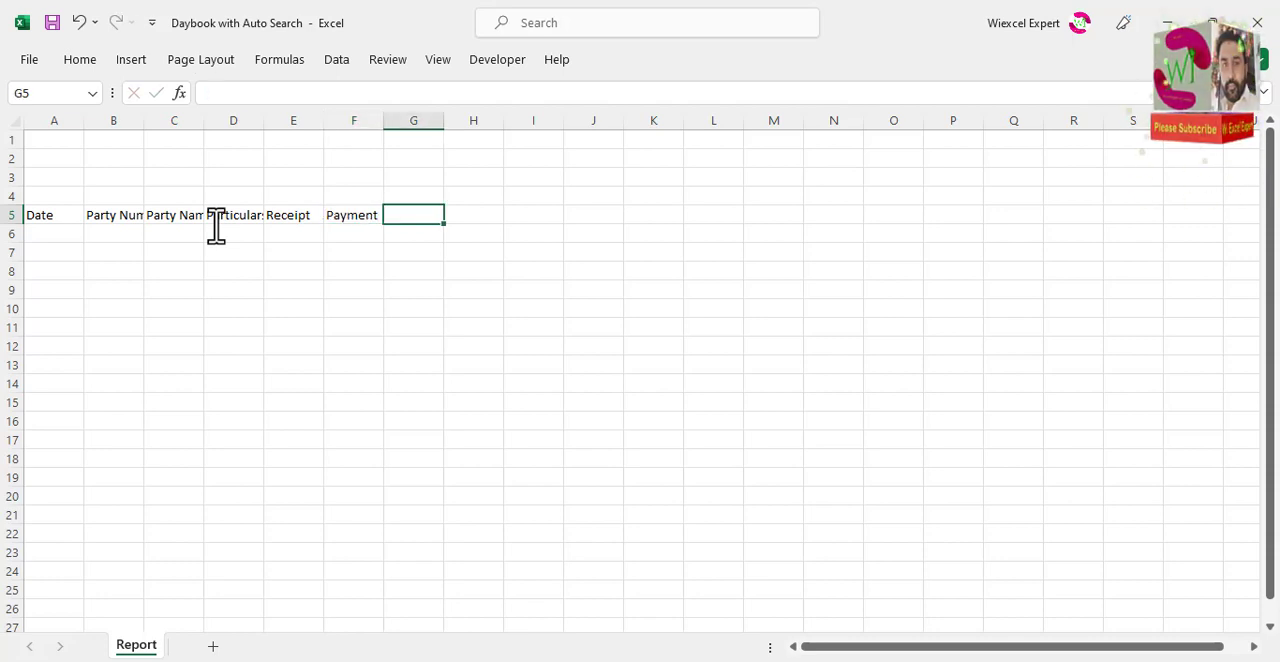
Step: Centre the headers in A5:F5 and widen columns A to F evenly so the full header text fits
{"action": "left_click_drag", "start_coordinate": [40, 217], "coordinate": [380, 214]}
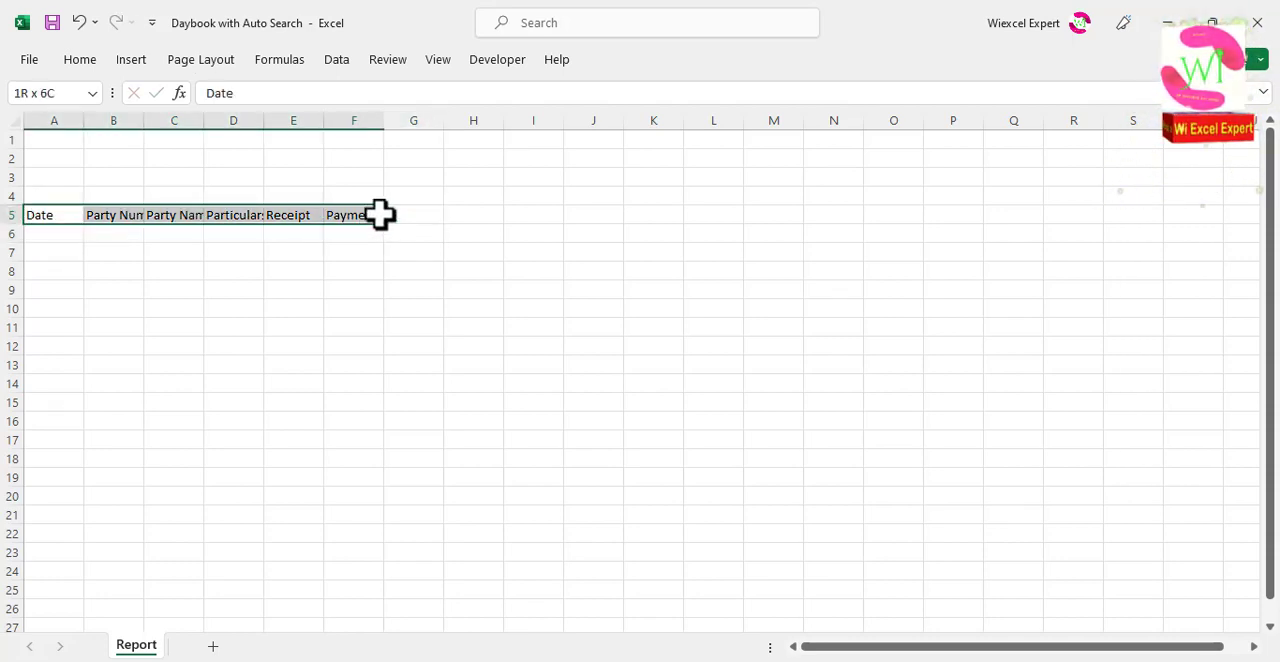
{"action": "left_click", "coordinate": [86, 62]}
{"action": "left_click", "coordinate": [369, 127]}
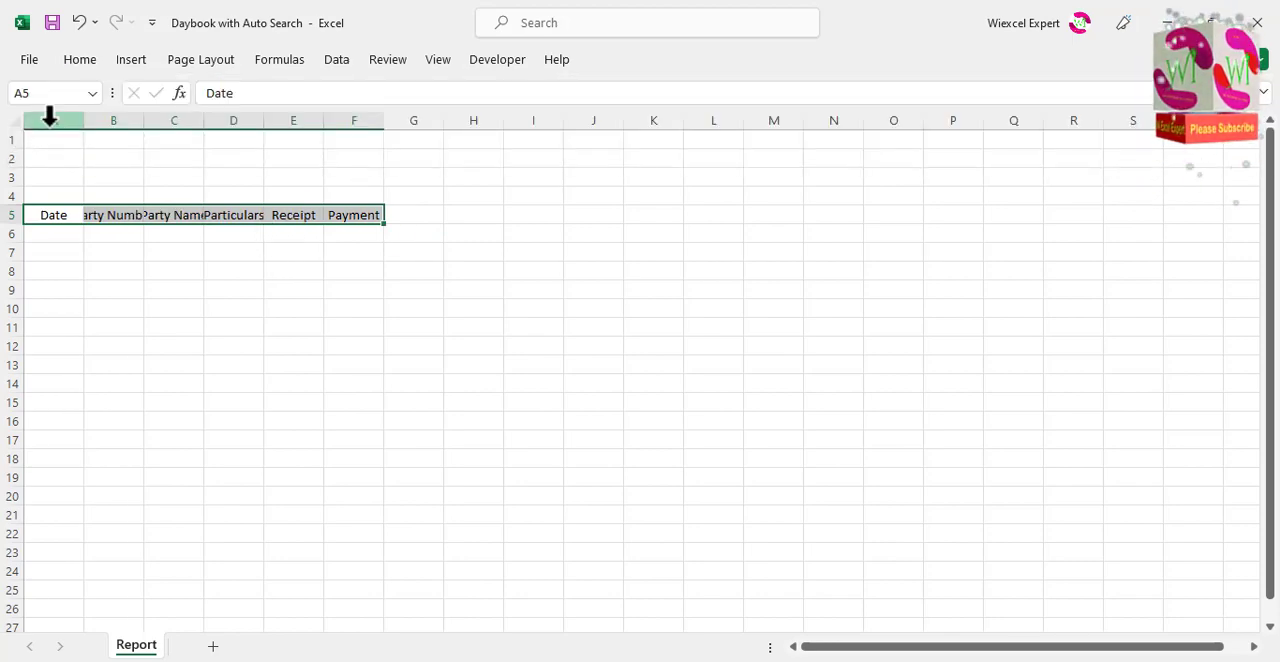
{"action": "left_click_drag", "start_coordinate": [46, 120], "coordinate": [418, 118]}
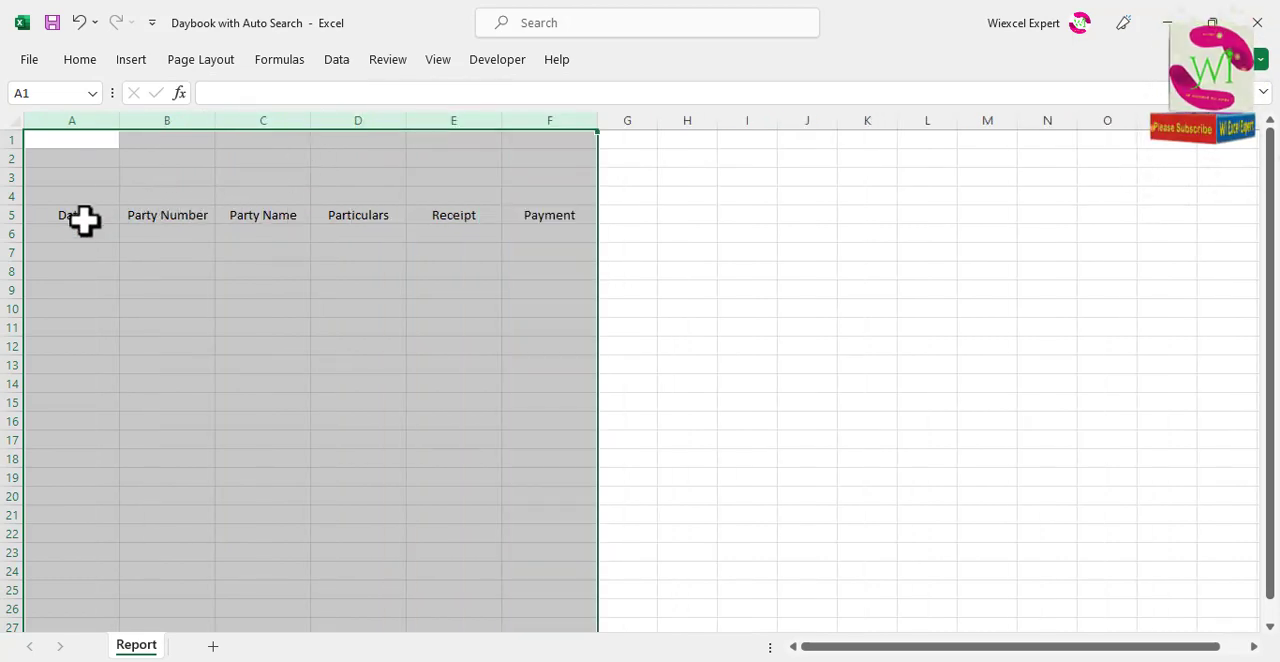
Step: Make the headers in A5:F5 bold and widen columns A to F further
{"action": "left_click_drag", "start_coordinate": [86, 220], "coordinate": [576, 214]}
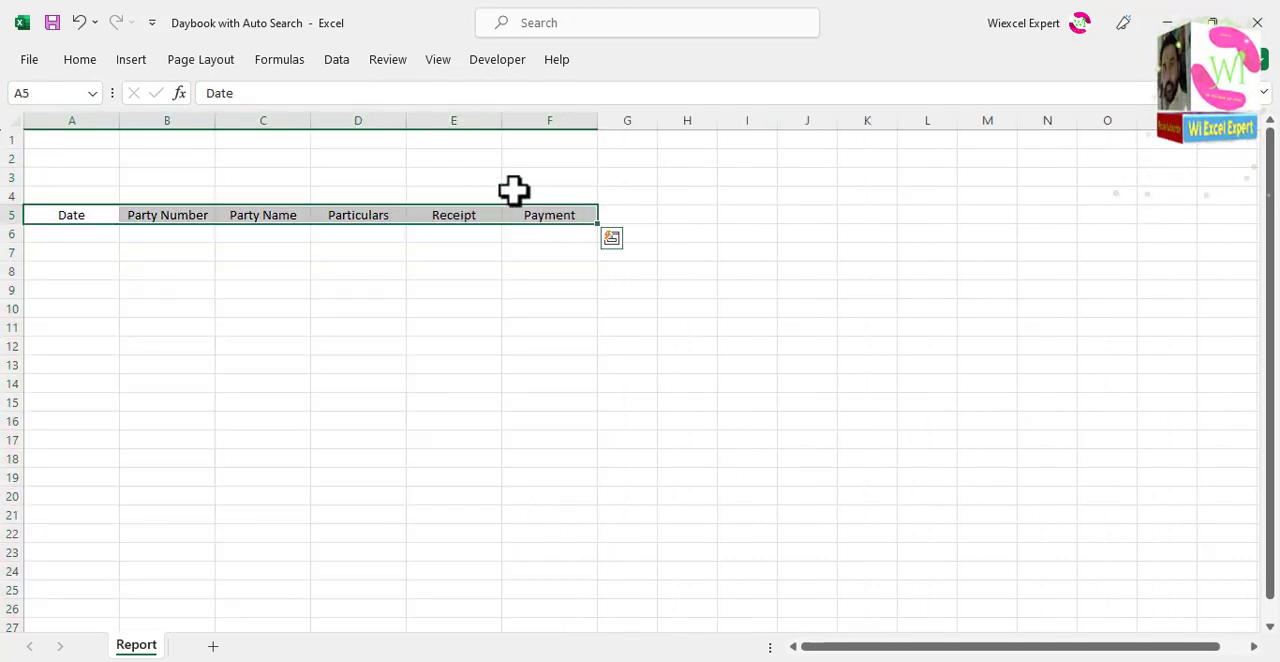
{"action": "left_click", "coordinate": [79, 60]}
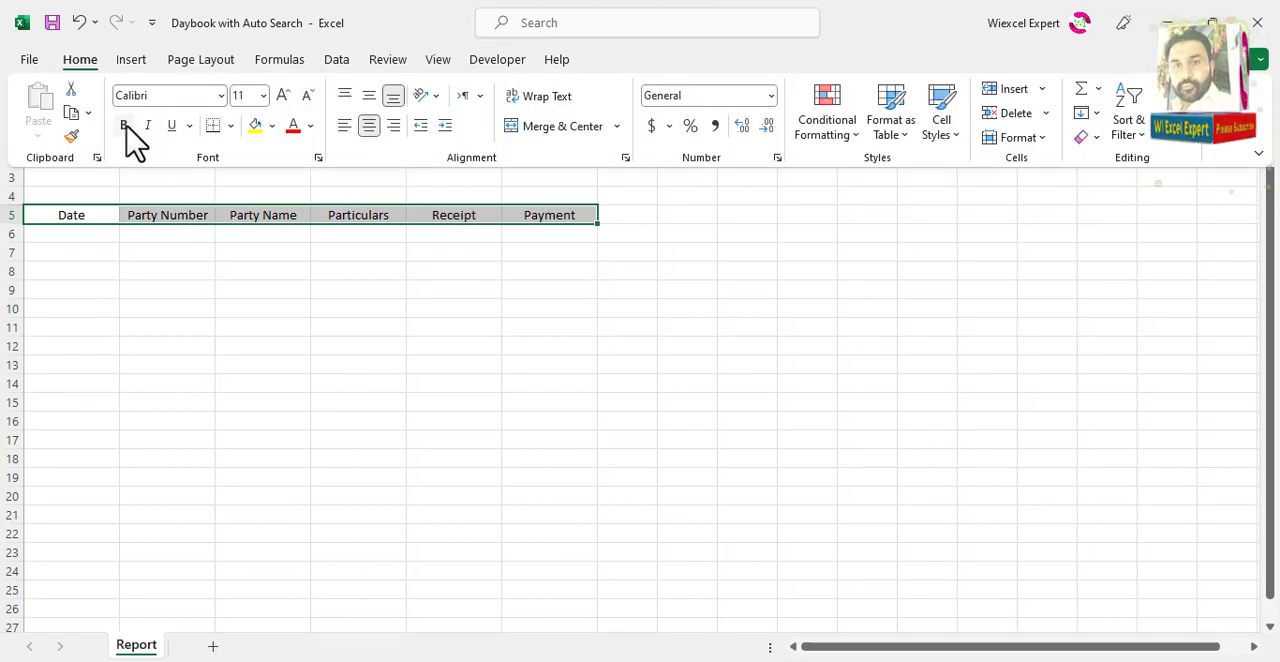
{"action": "left_click", "coordinate": [124, 125]}
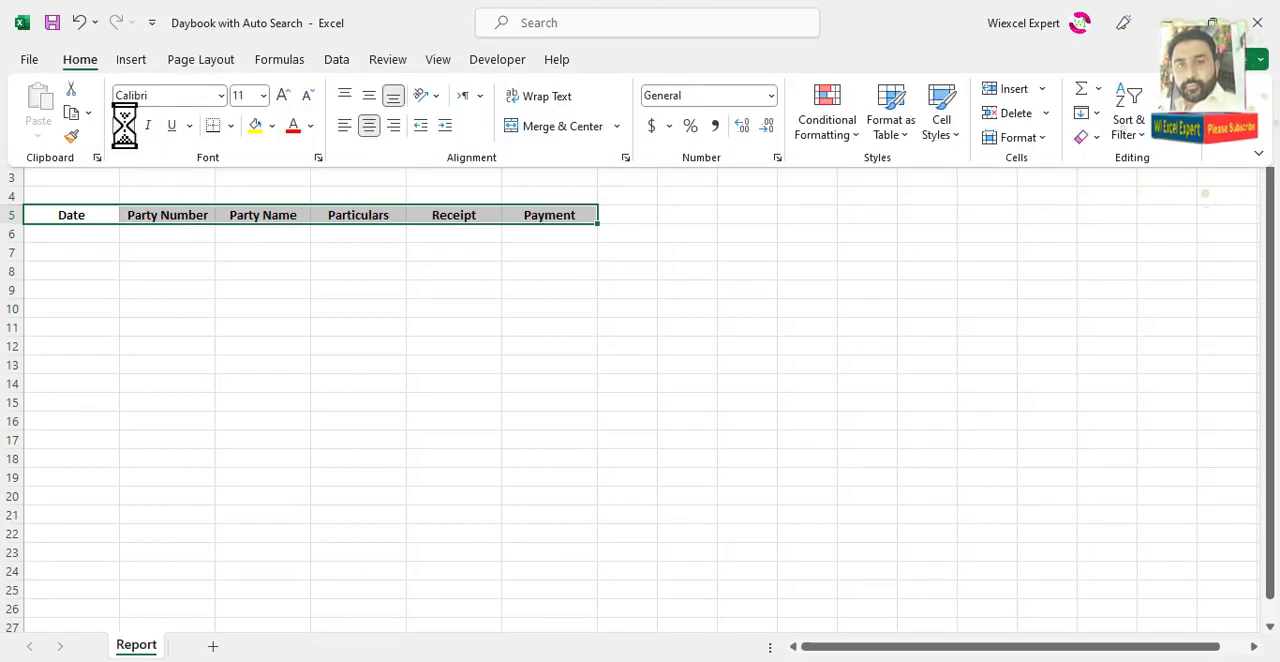
{"action": "left_click", "coordinate": [133, 210]}
{"action": "left_click_drag", "start_coordinate": [86, 110], "coordinate": [623, 126]}
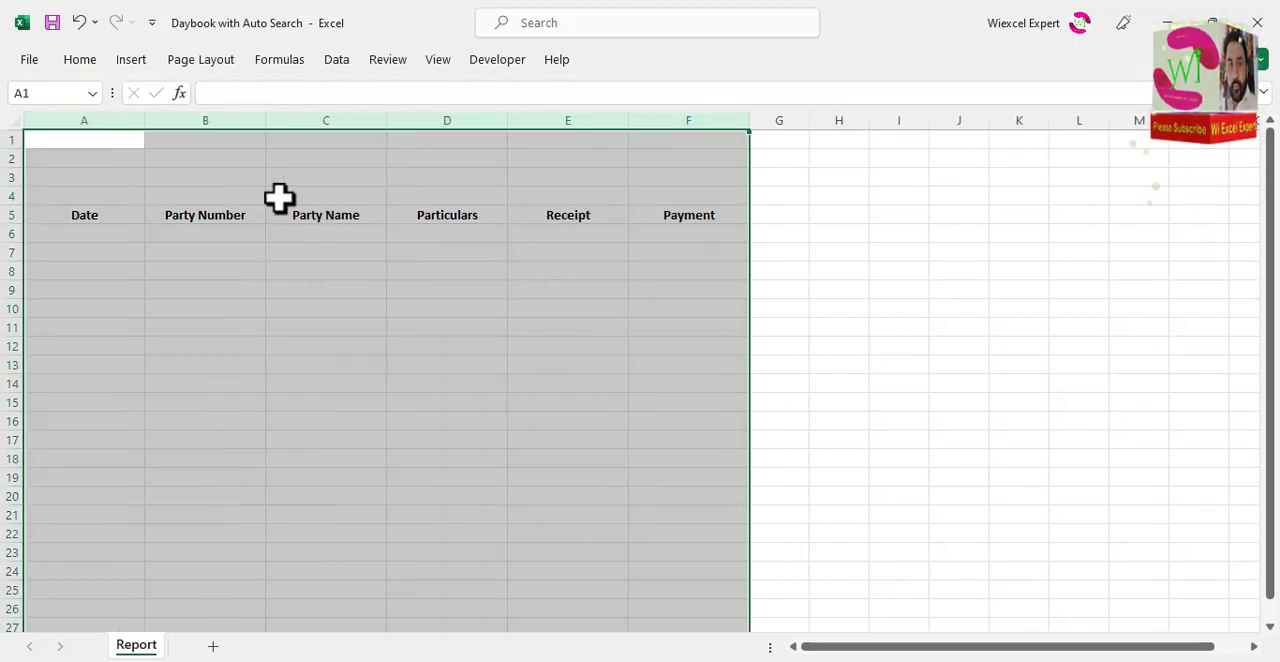
Step: Give the header cells A5:F5 solid, medium-thick red borders on all outer edges and between the cells
{"action": "left_click", "coordinate": [209, 217]}
{"action": "left_click_drag", "start_coordinate": [64, 213], "coordinate": [697, 217]}
{"action": "key", "text": "ctrl+1"}
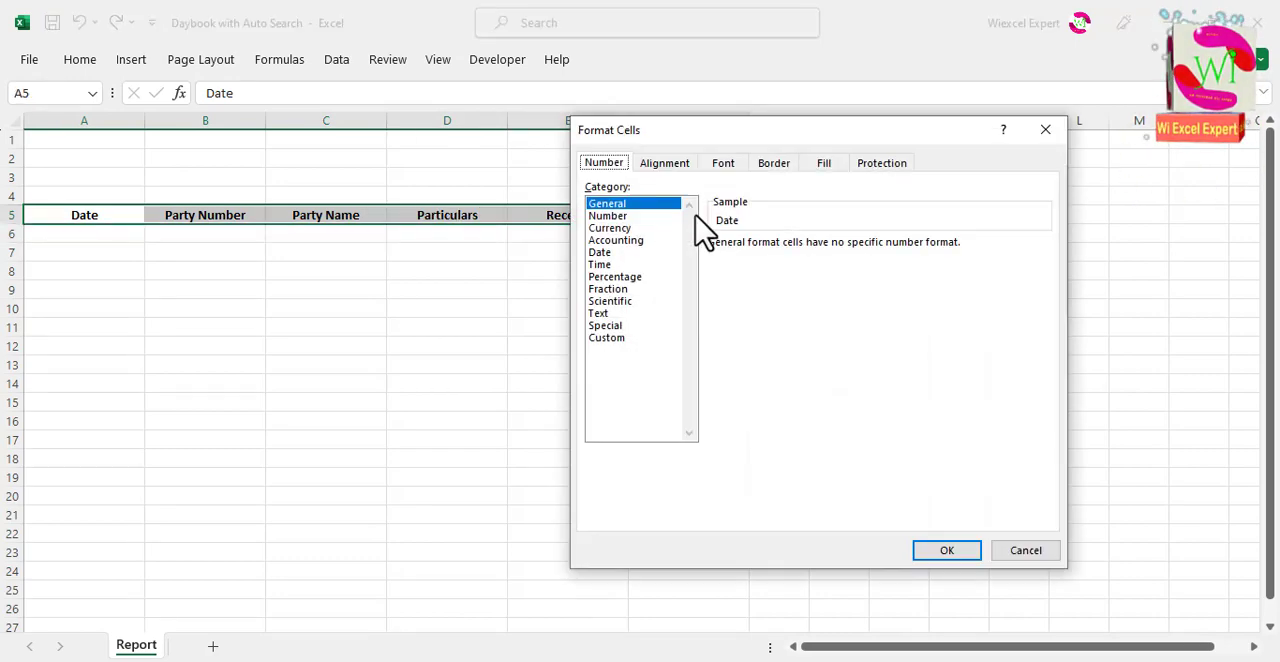
{"action": "left_click", "coordinate": [824, 165]}
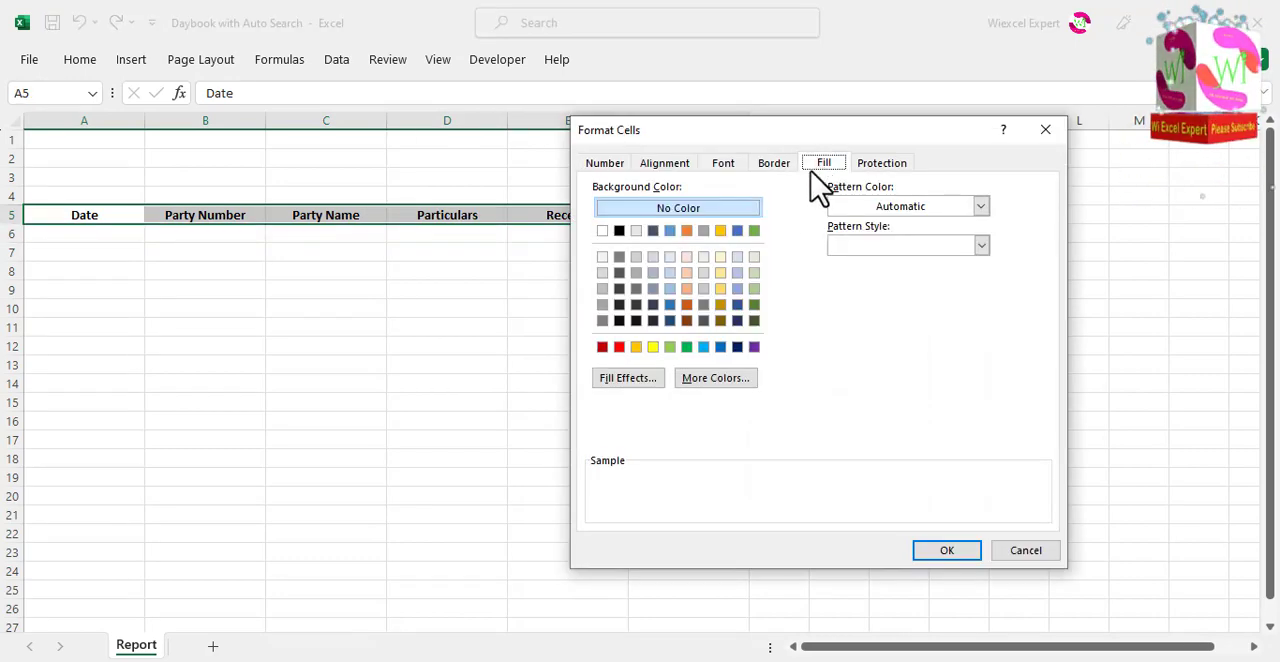
{"action": "left_click", "coordinate": [774, 165]}
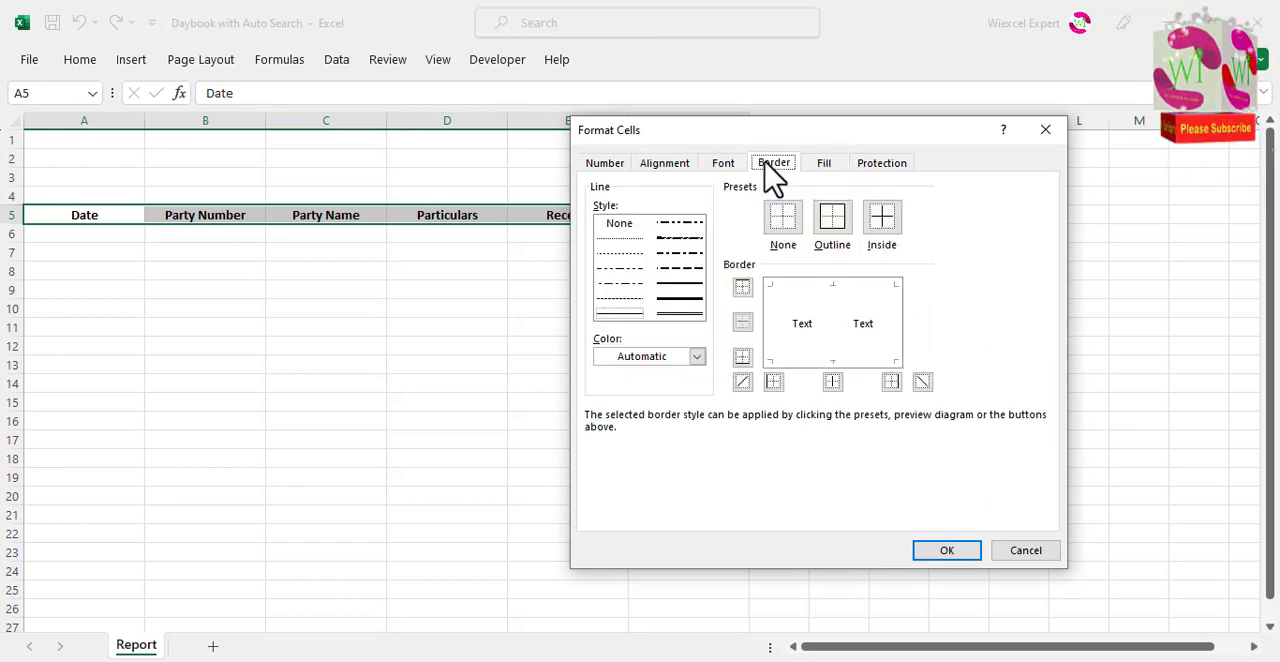
{"action": "left_click", "coordinate": [696, 356]}
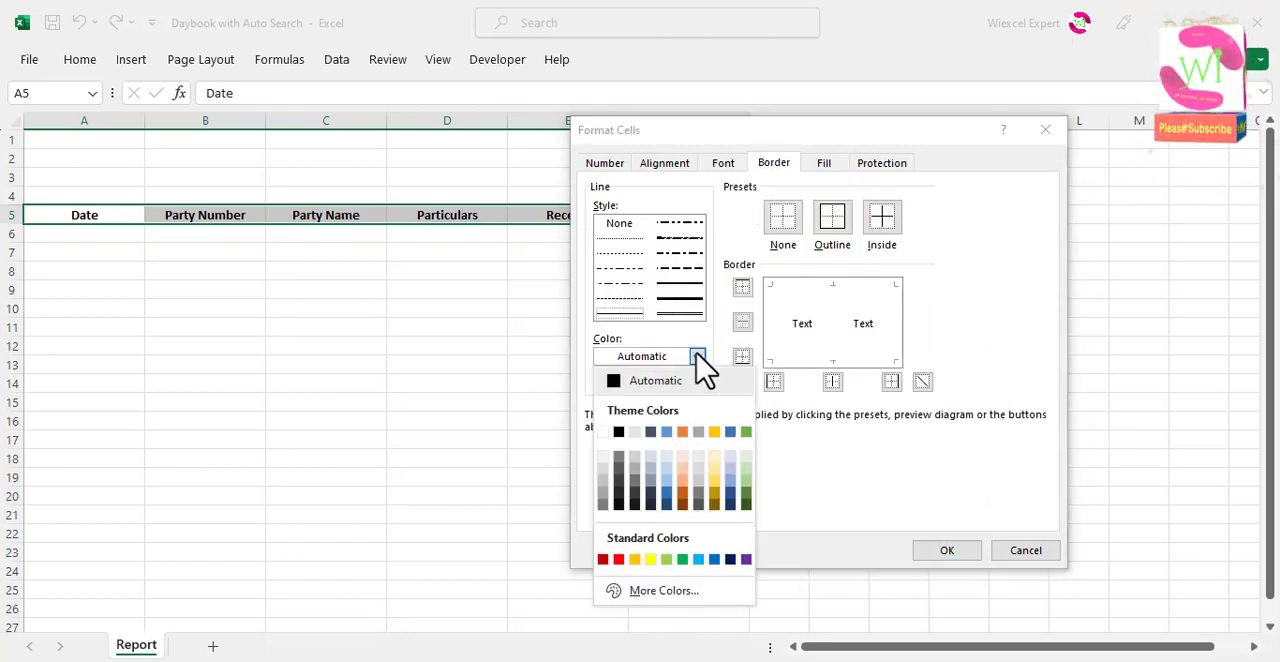
{"action": "left_click", "coordinate": [618, 560]}
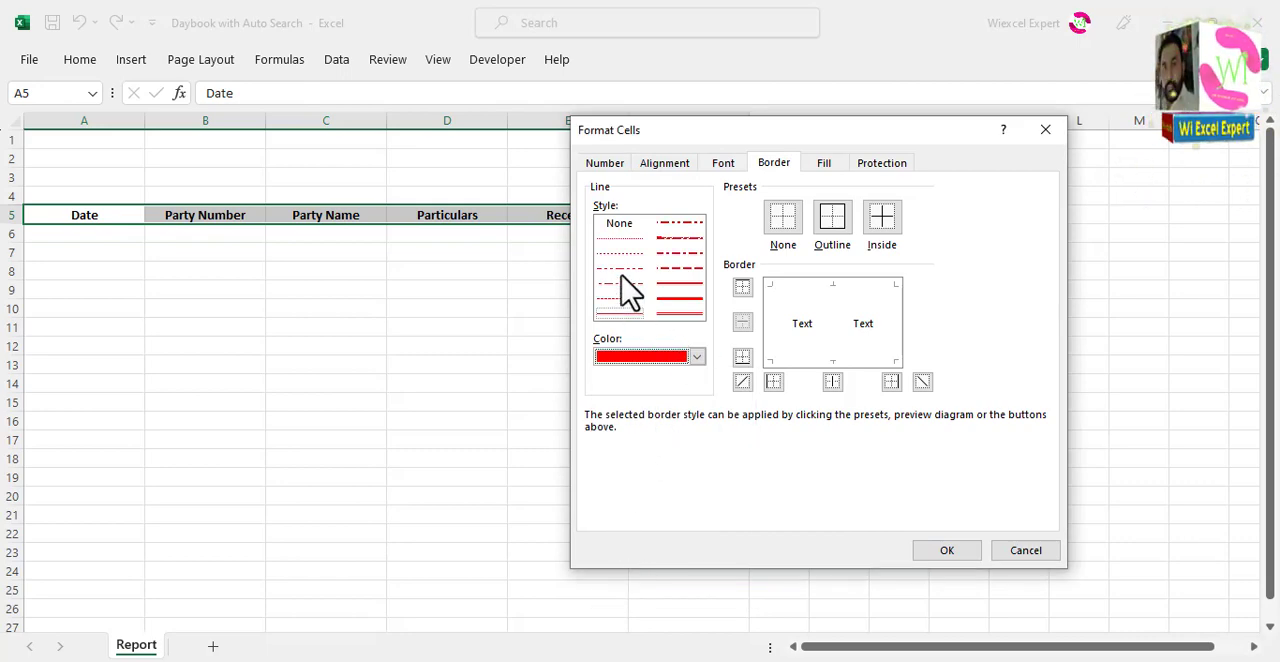
{"action": "left_click", "coordinate": [680, 299]}
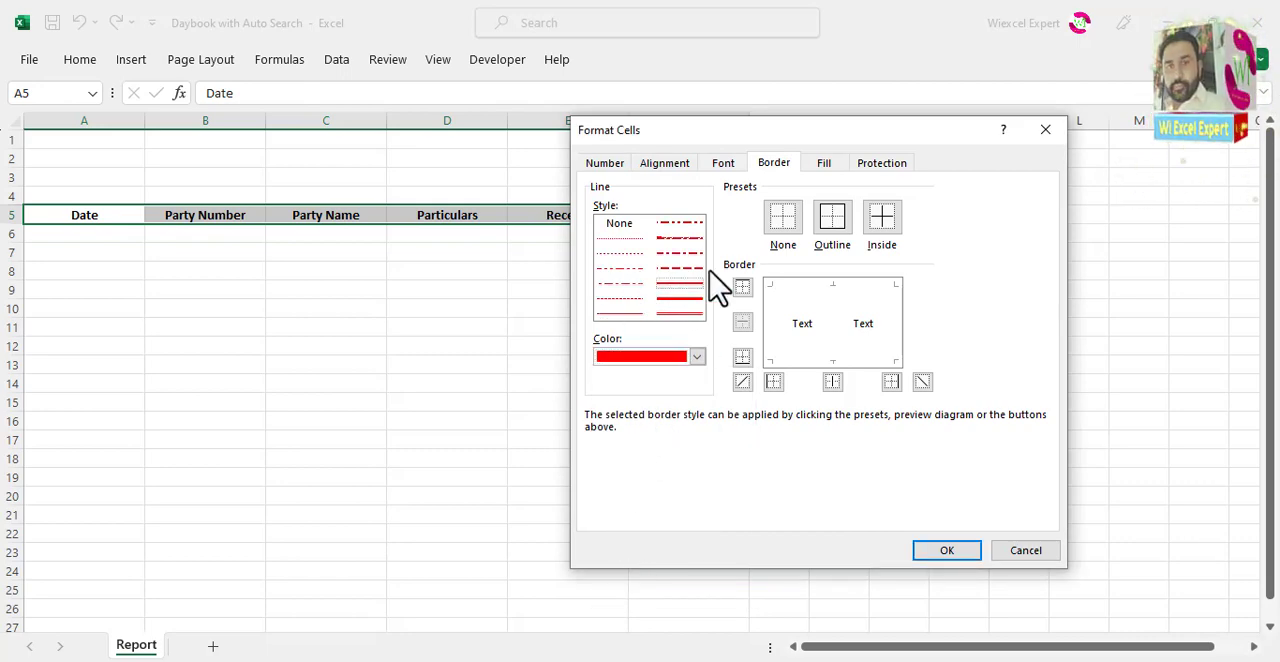
{"action": "left_click", "coordinate": [826, 286]}
{"action": "left_click", "coordinate": [784, 330]}
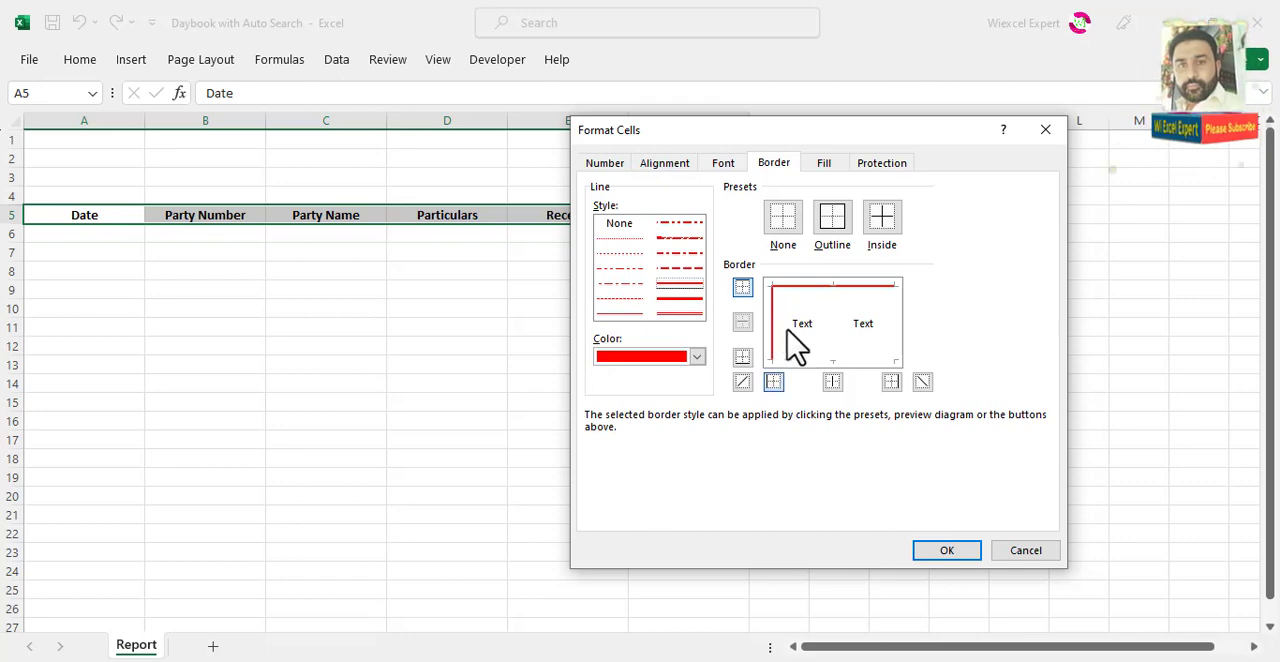
{"action": "left_click", "coordinate": [822, 357]}
{"action": "left_click", "coordinate": [891, 325]}
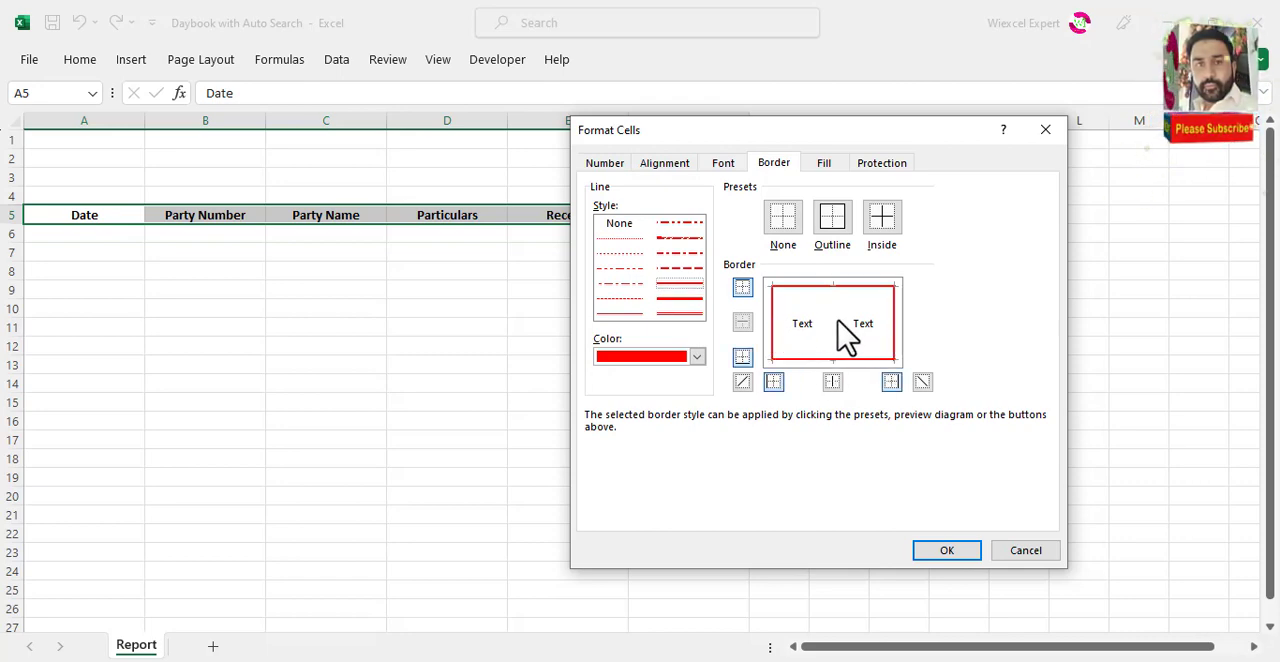
{"action": "left_click", "coordinate": [944, 552]}
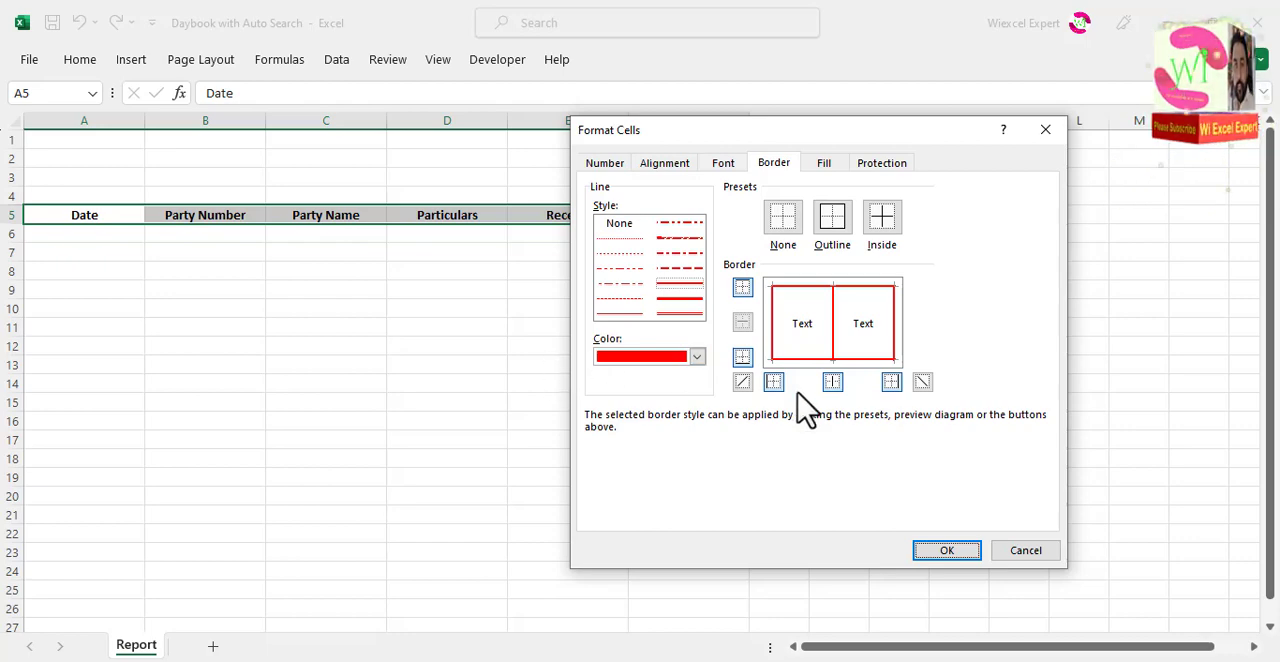
Step: Fill the header cells with a two-colour horizontal gradient from white down to green
{"action": "left_click", "coordinate": [826, 165]}
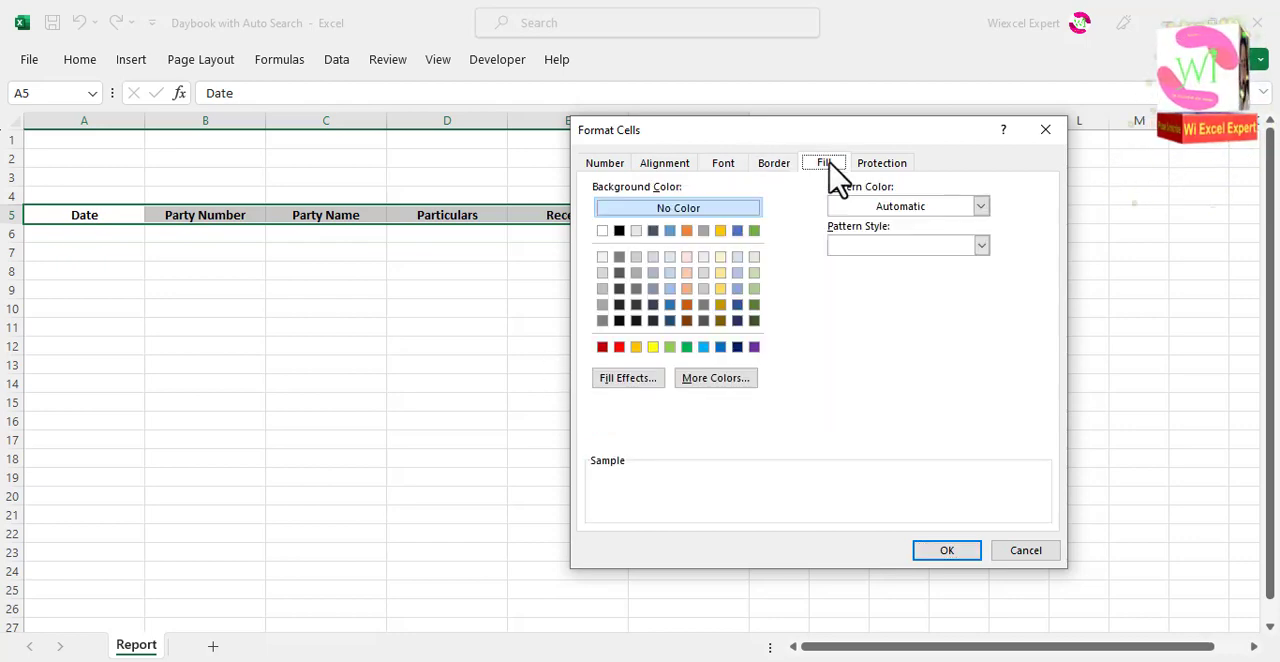
{"action": "left_click", "coordinate": [643, 382]}
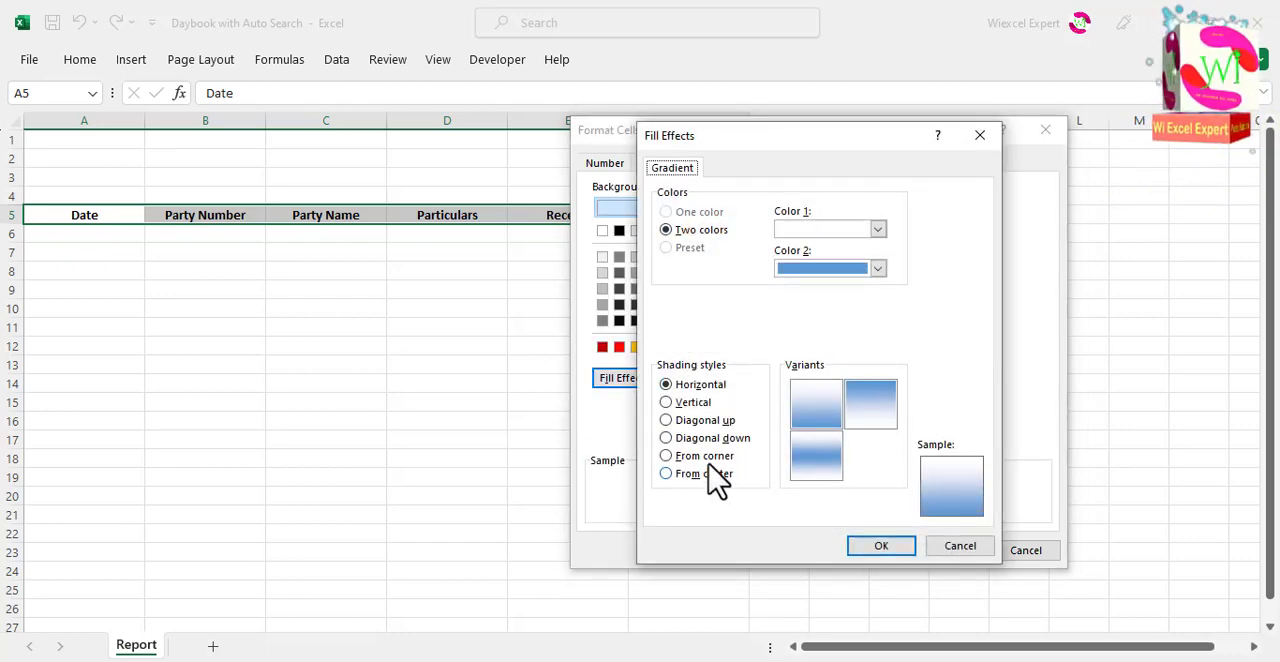
{"action": "left_click", "coordinate": [812, 463]}
{"action": "left_click", "coordinate": [878, 269]}
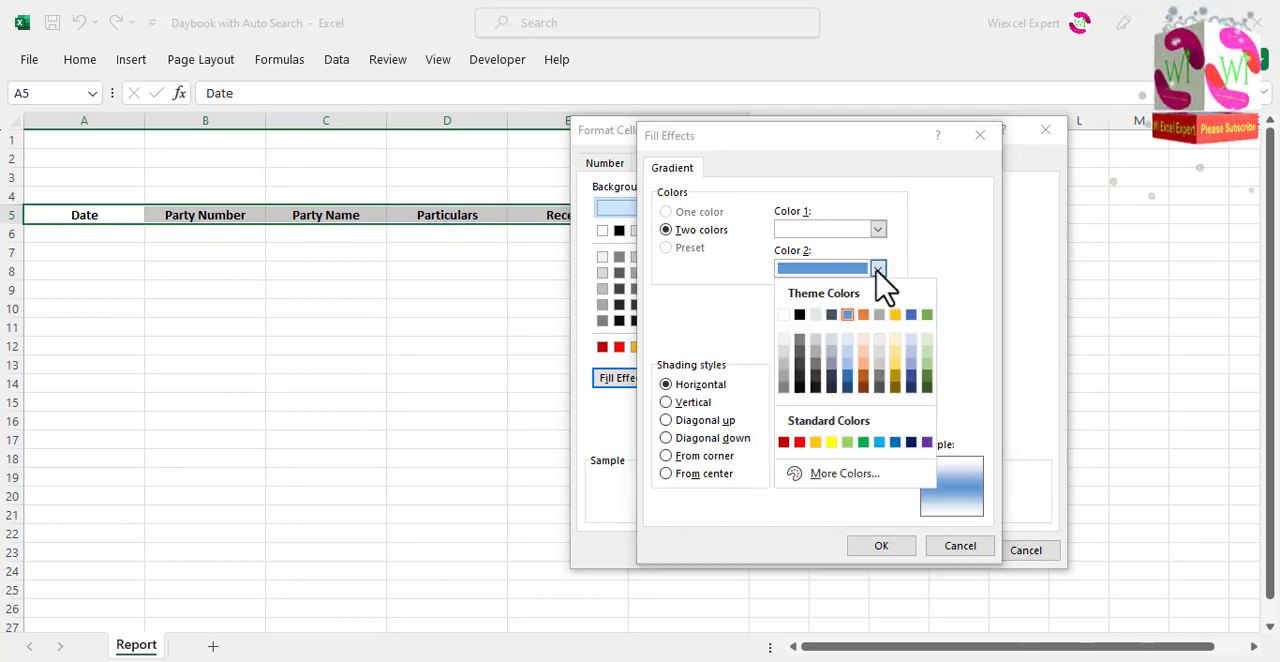
{"action": "left_click", "coordinate": [863, 442]}
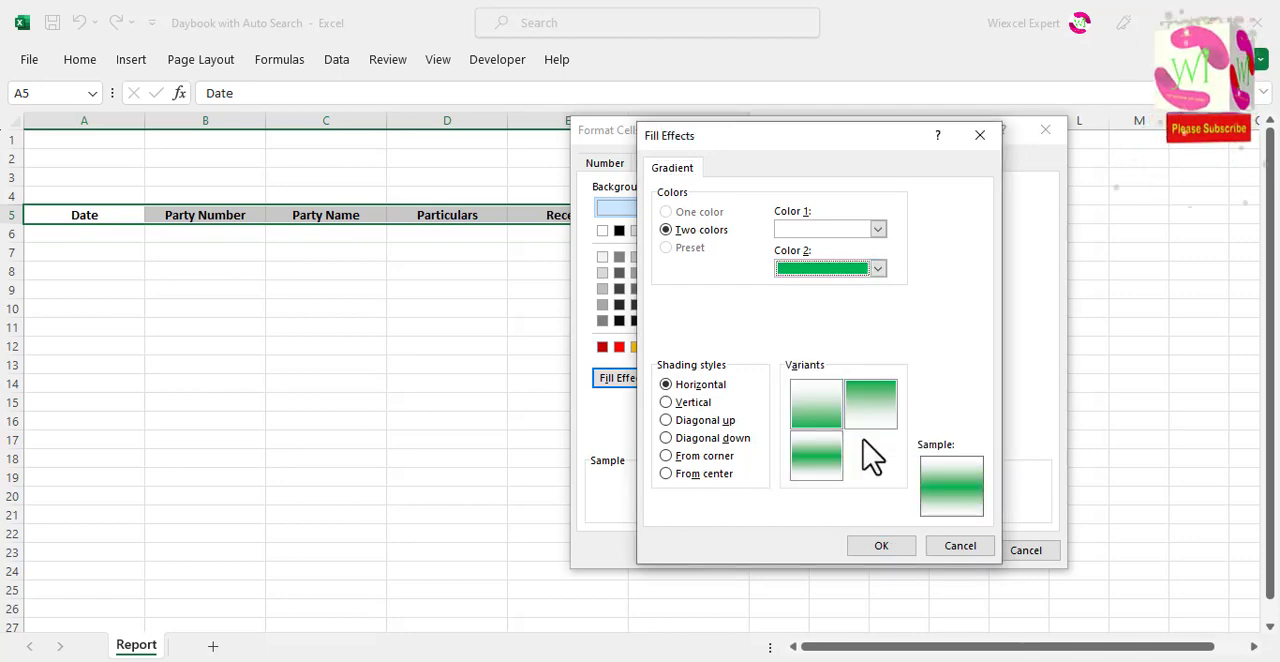
{"action": "left_click", "coordinate": [815, 458]}
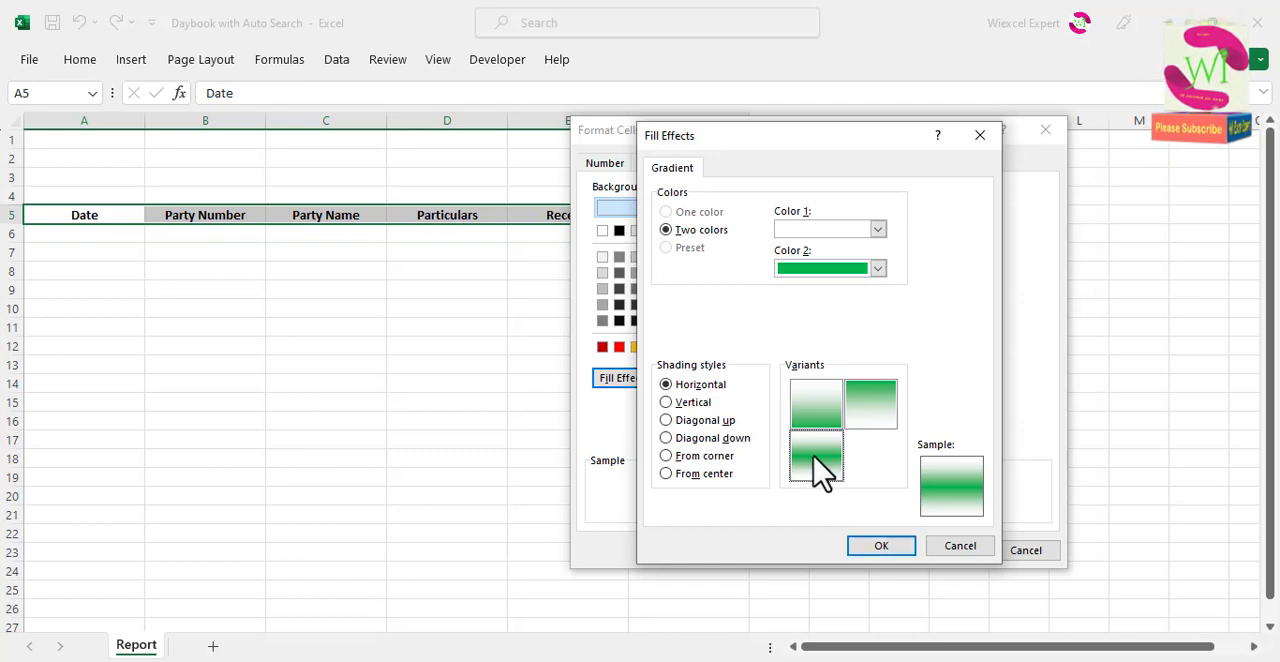
{"action": "left_click", "coordinate": [825, 408]}
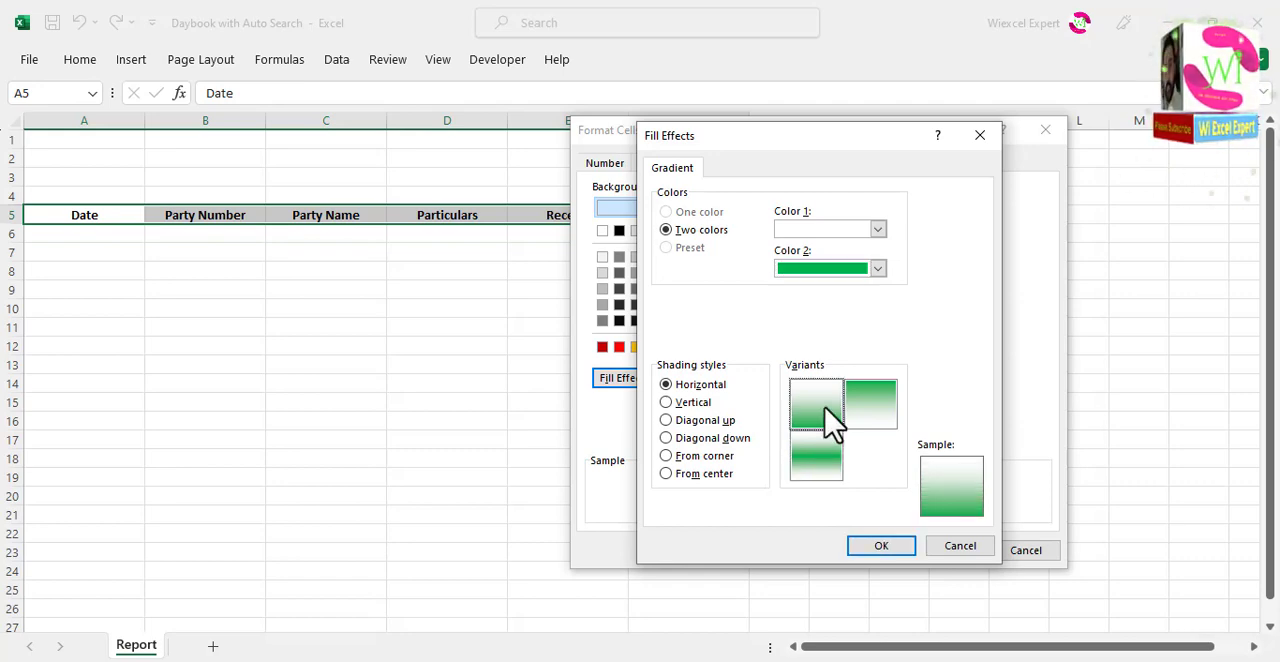
{"action": "left_click", "coordinate": [878, 548]}
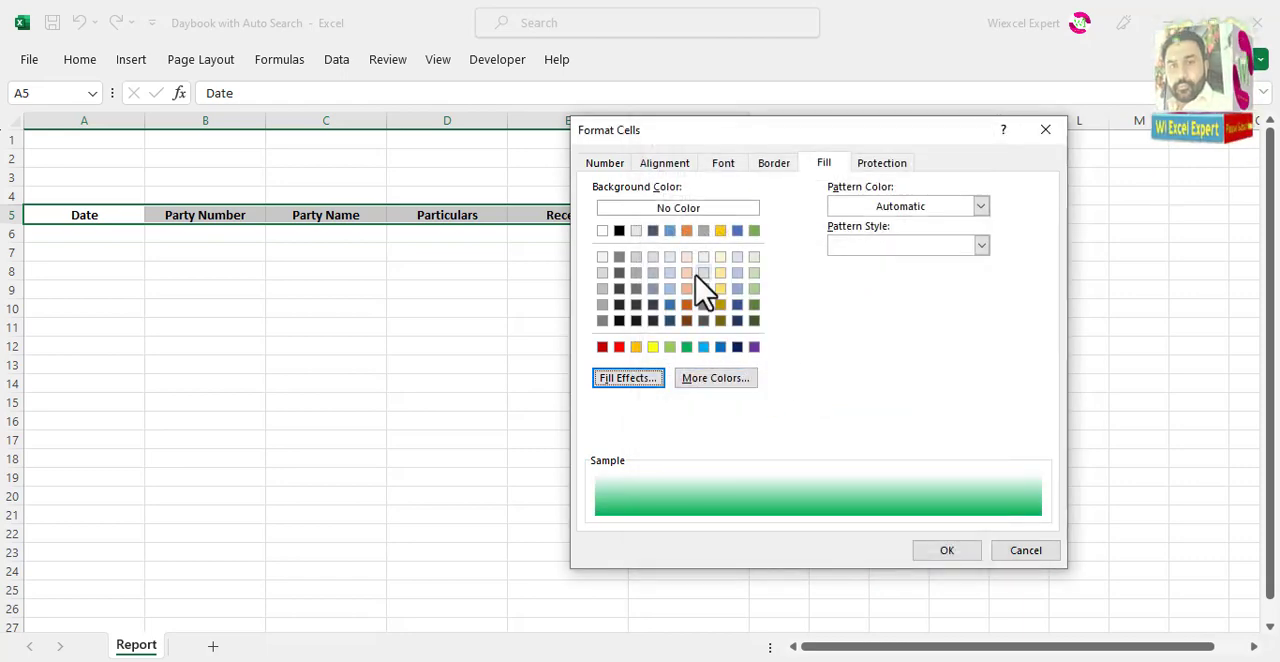
Step: Set the header font colour to the standard orange-gold and apply the formatting to A5:F5
{"action": "left_click", "coordinate": [732, 167]}
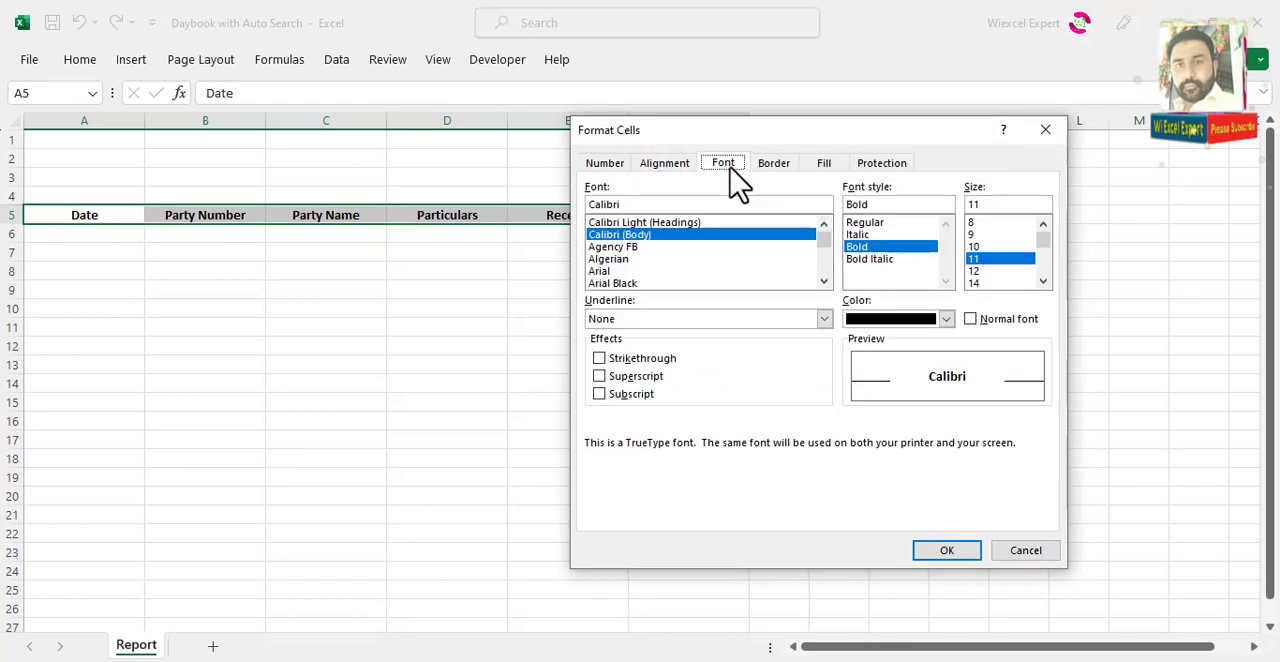
{"action": "left_click", "coordinate": [946, 319]}
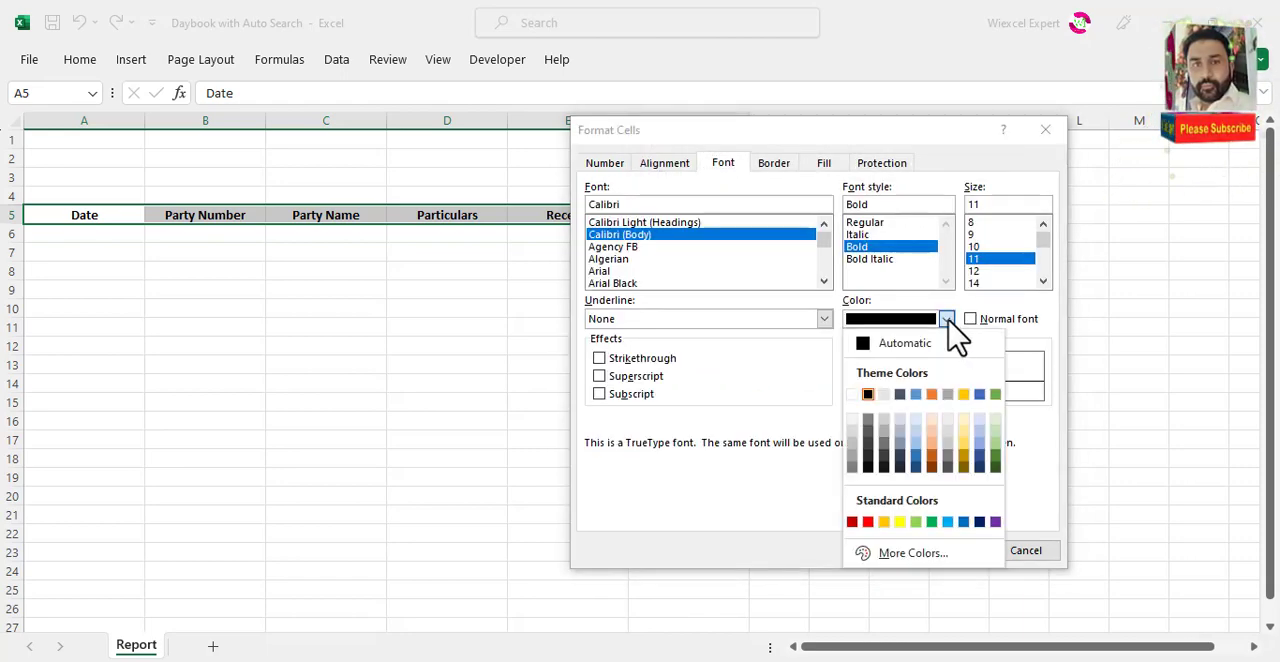
{"action": "left_click", "coordinate": [884, 522]}
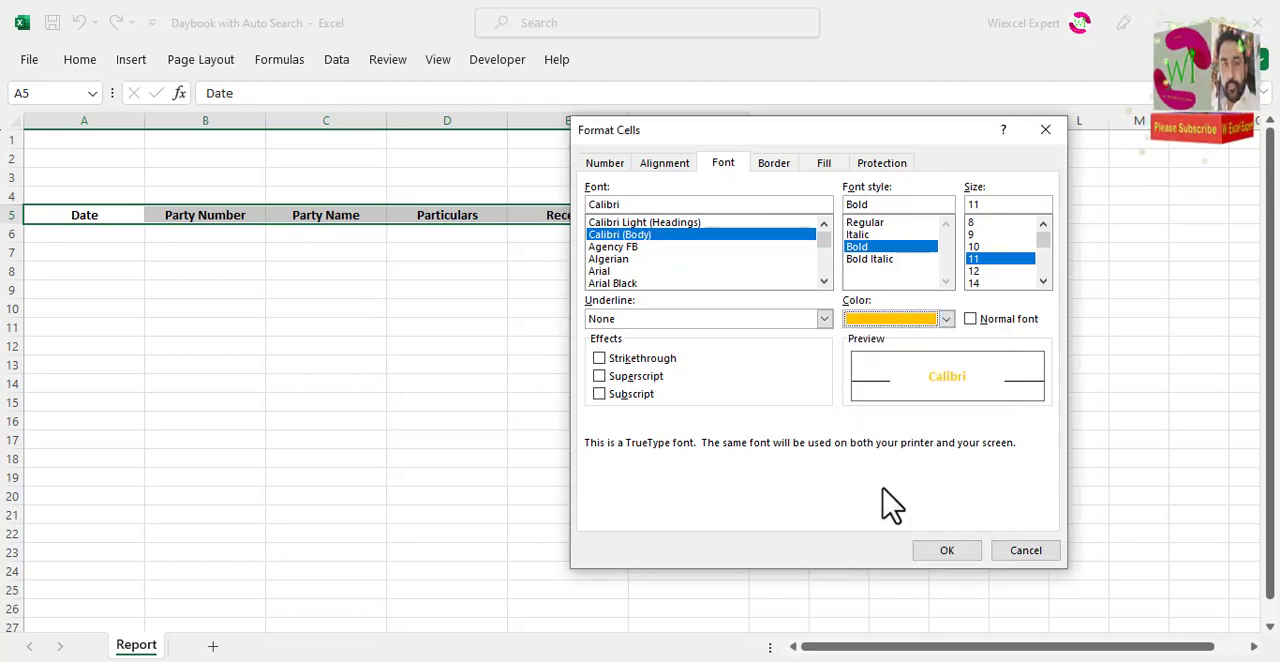
{"action": "left_click", "coordinate": [944, 553]}
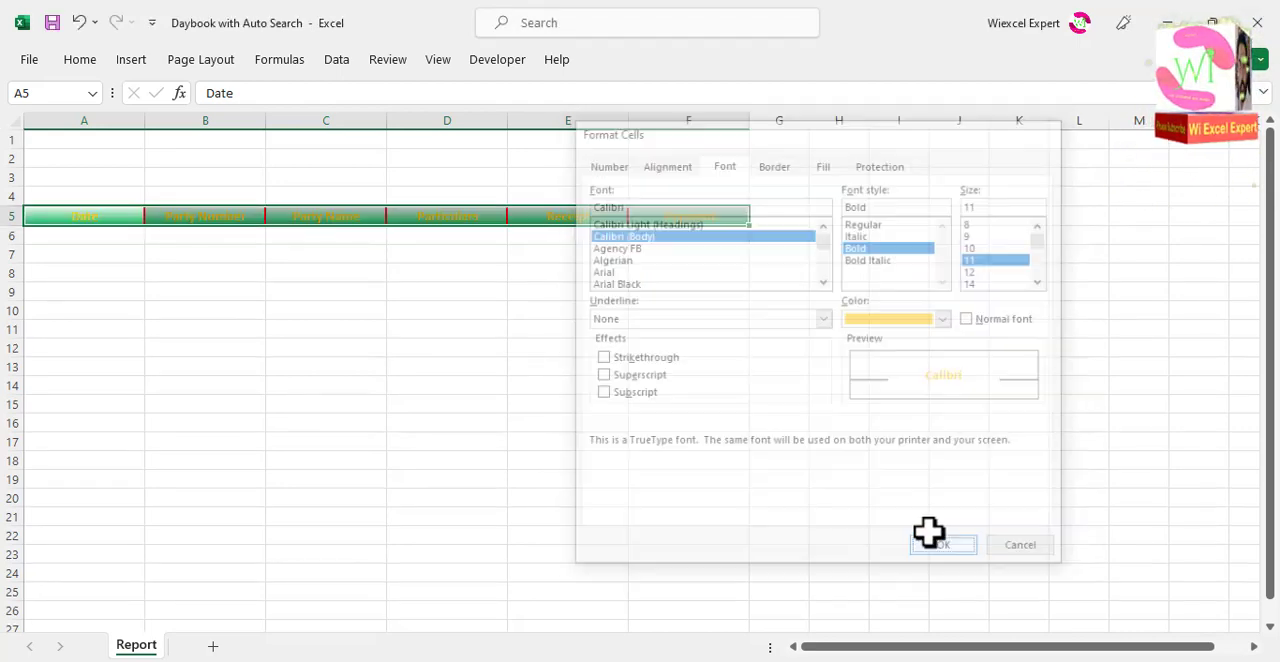
Step: Increase the height of header row 5 and keep A5:F5 selected
{"action": "left_click", "coordinate": [114, 217]}
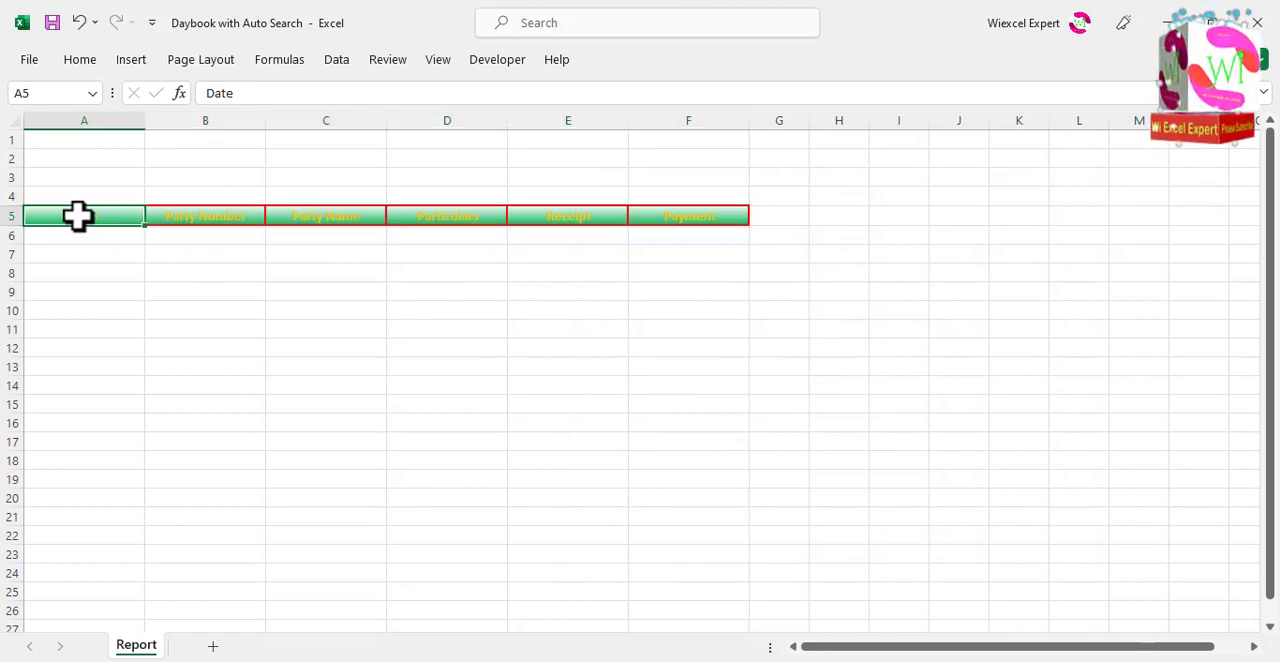
{"action": "left_click_drag", "start_coordinate": [58, 216], "coordinate": [690, 218]}
{"action": "left_click_drag", "start_coordinate": [17, 227], "coordinate": [668, 220]}
{"action": "key", "text": "ctrl+1"}
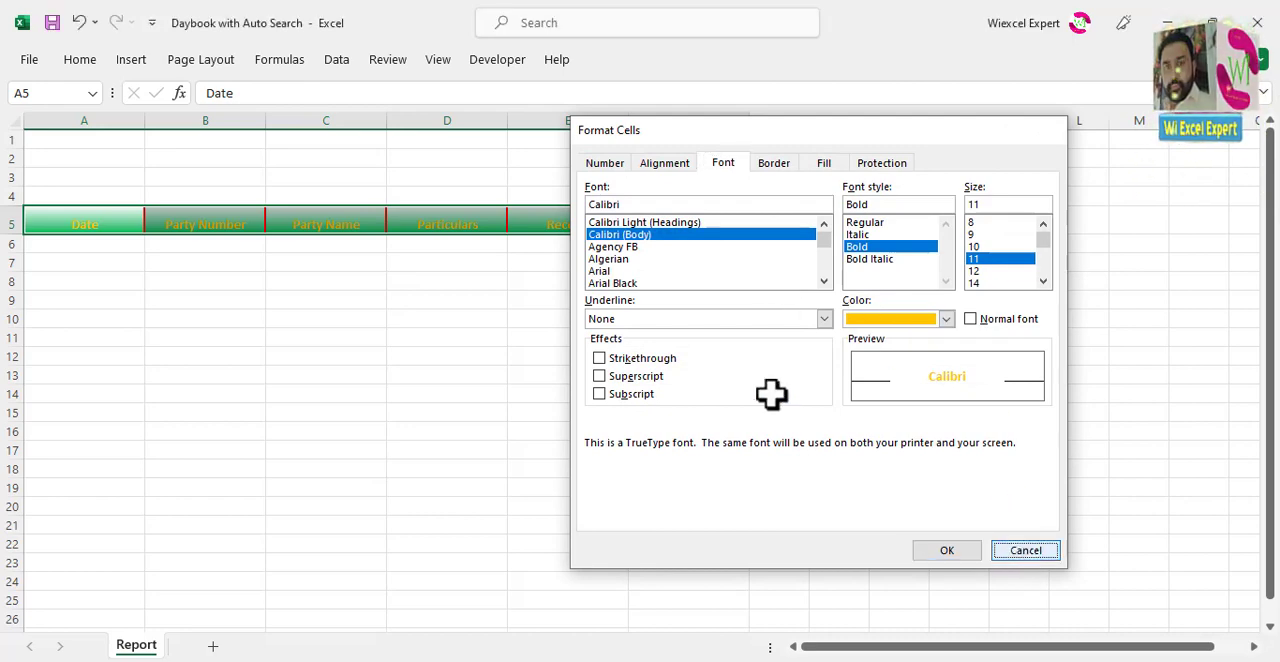
{"action": "key", "text": "Escape"}
{"action": "left_click", "coordinate": [70, 60]}
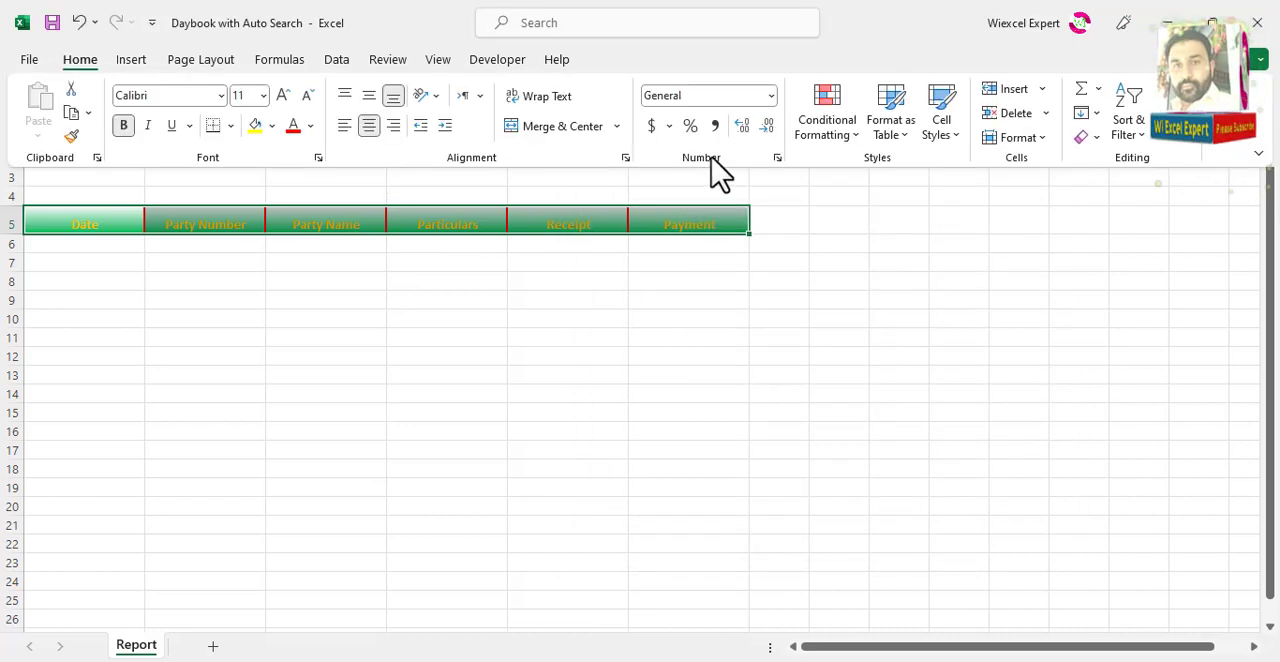
{"action": "left_click", "coordinate": [840, 140]}
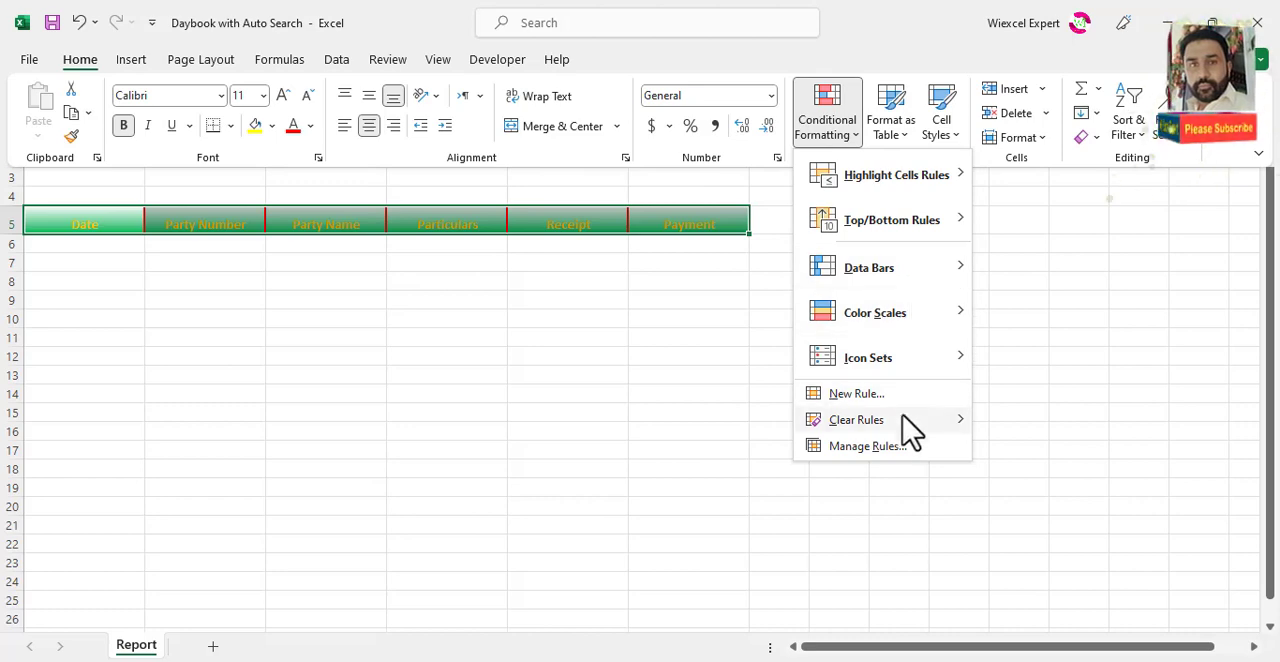
{"action": "left_click", "coordinate": [868, 446]}
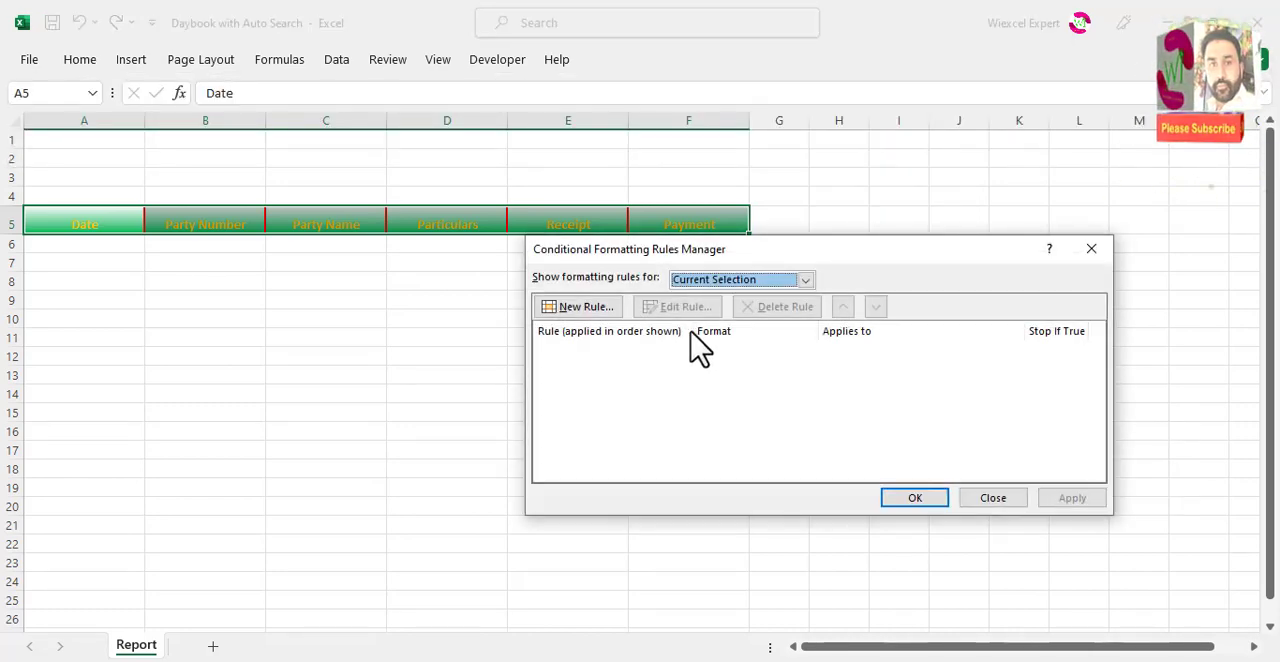
{"action": "left_click", "coordinate": [993, 498]}
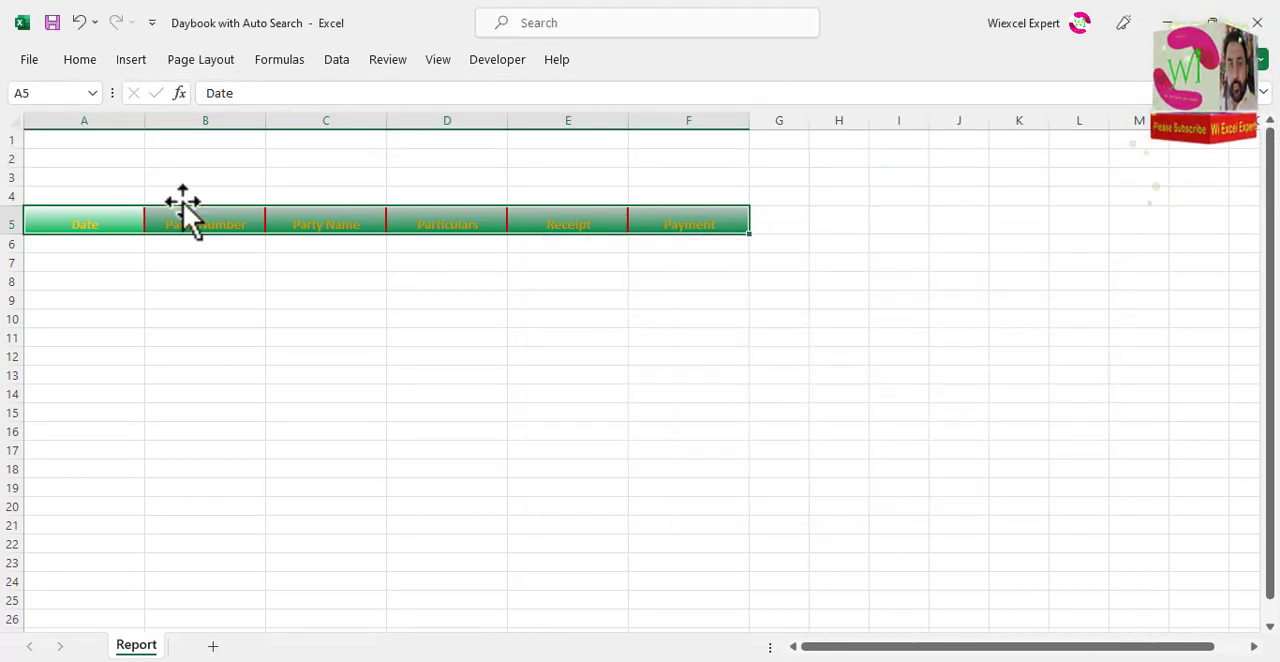
{"action": "key", "text": "ctrl+q"}
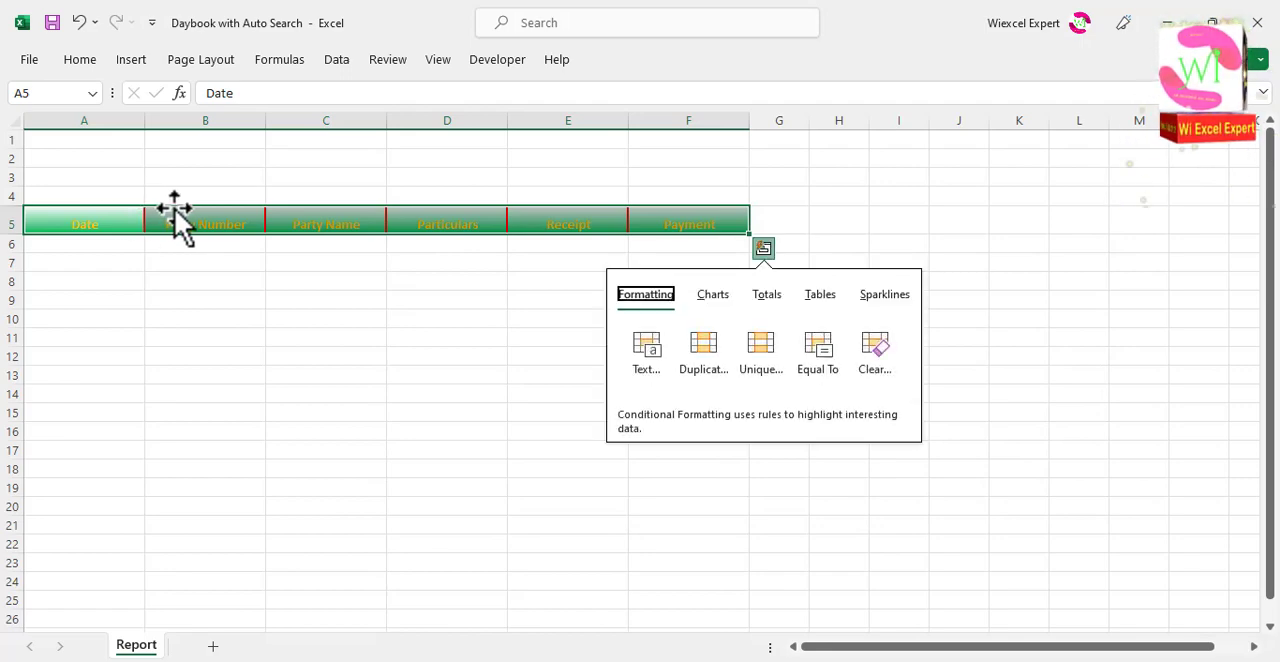
Step: Change the font colour of the headers in A5:F5 to the standard dark red
{"action": "key", "text": "ctrl+1"}
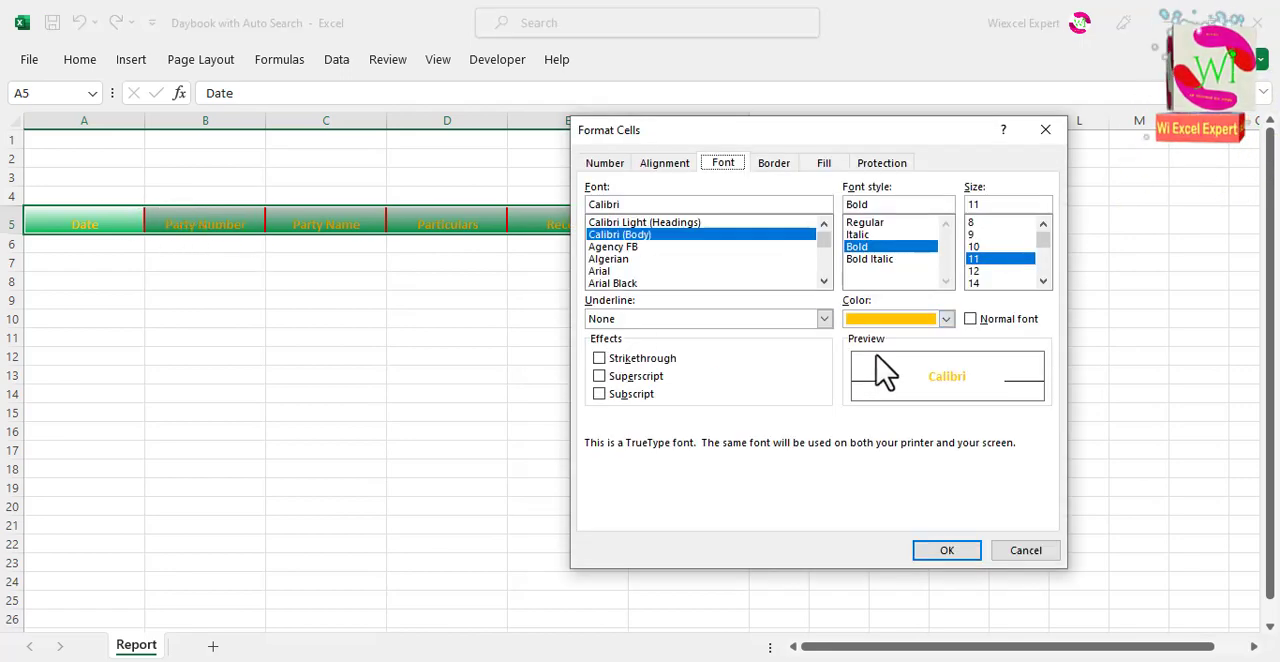
{"action": "left_click", "coordinate": [946, 320]}
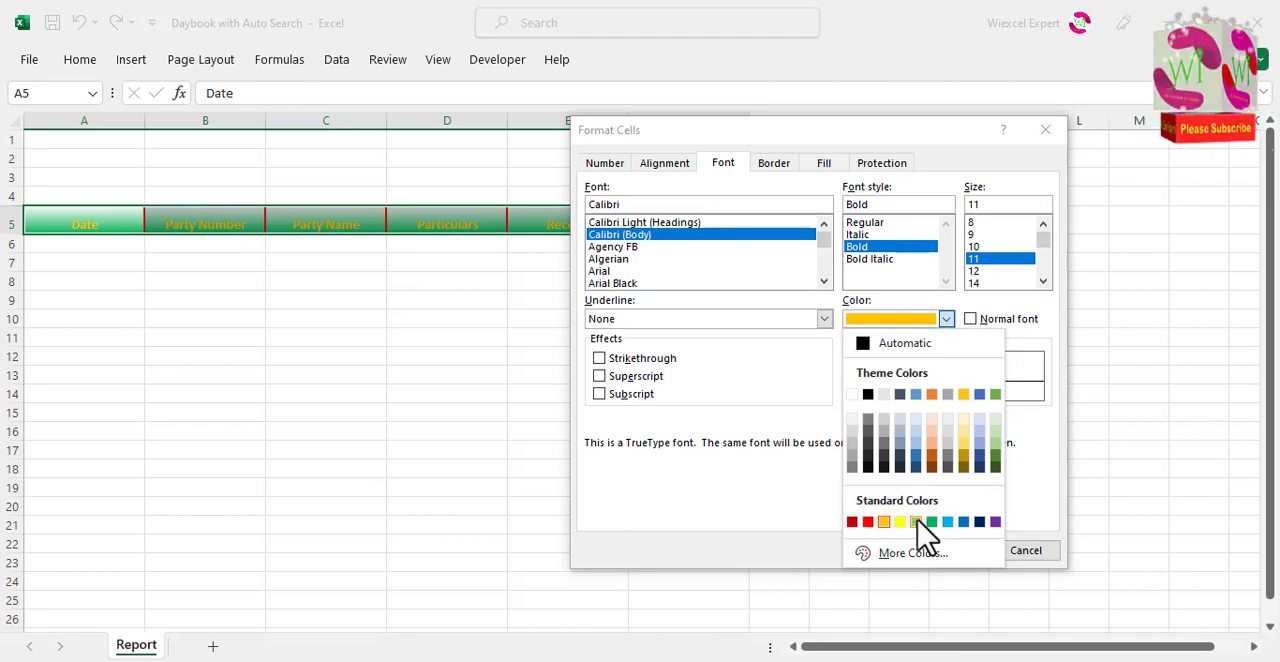
{"action": "left_click", "coordinate": [855, 521]}
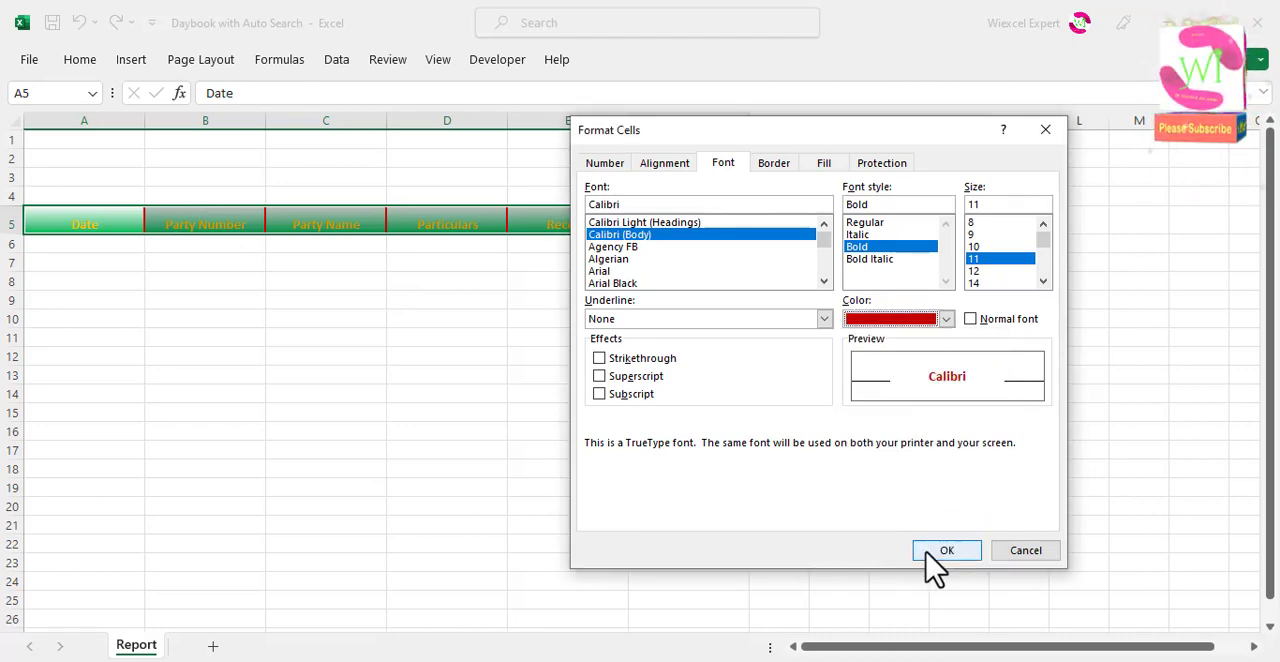
Step: Change the header row's horizontal gradient fill to run from white down to the standard blue
{"action": "left_click", "coordinate": [828, 168]}
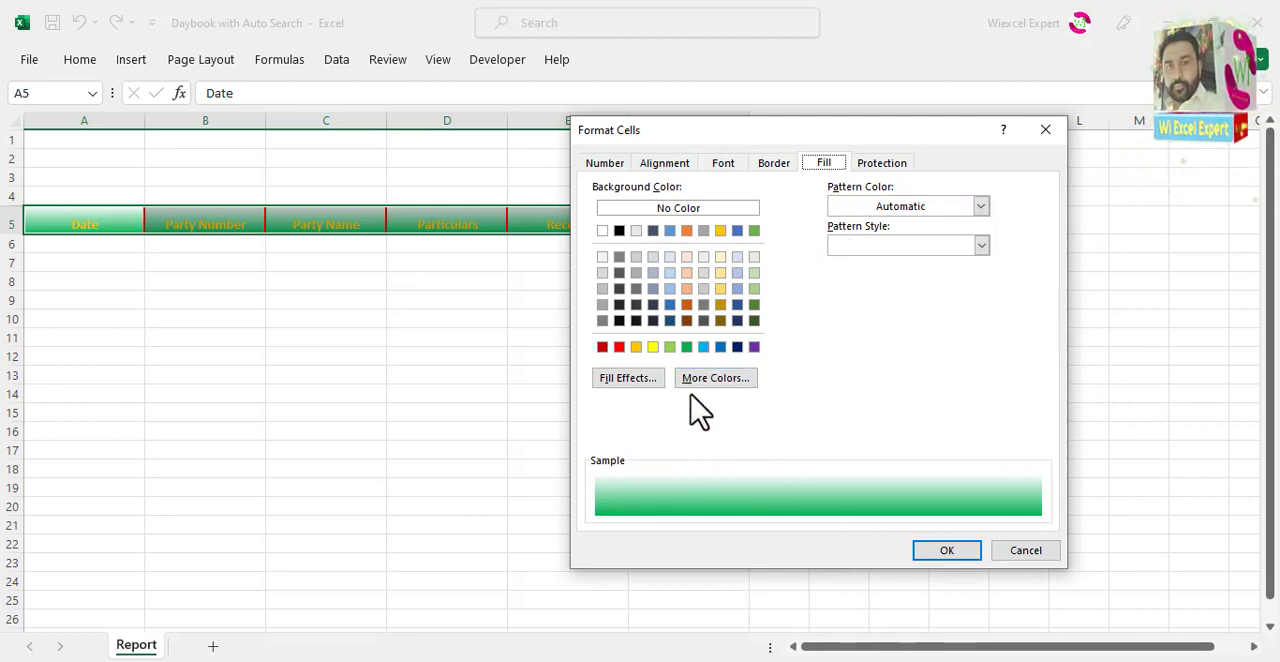
{"action": "left_click", "coordinate": [652, 380]}
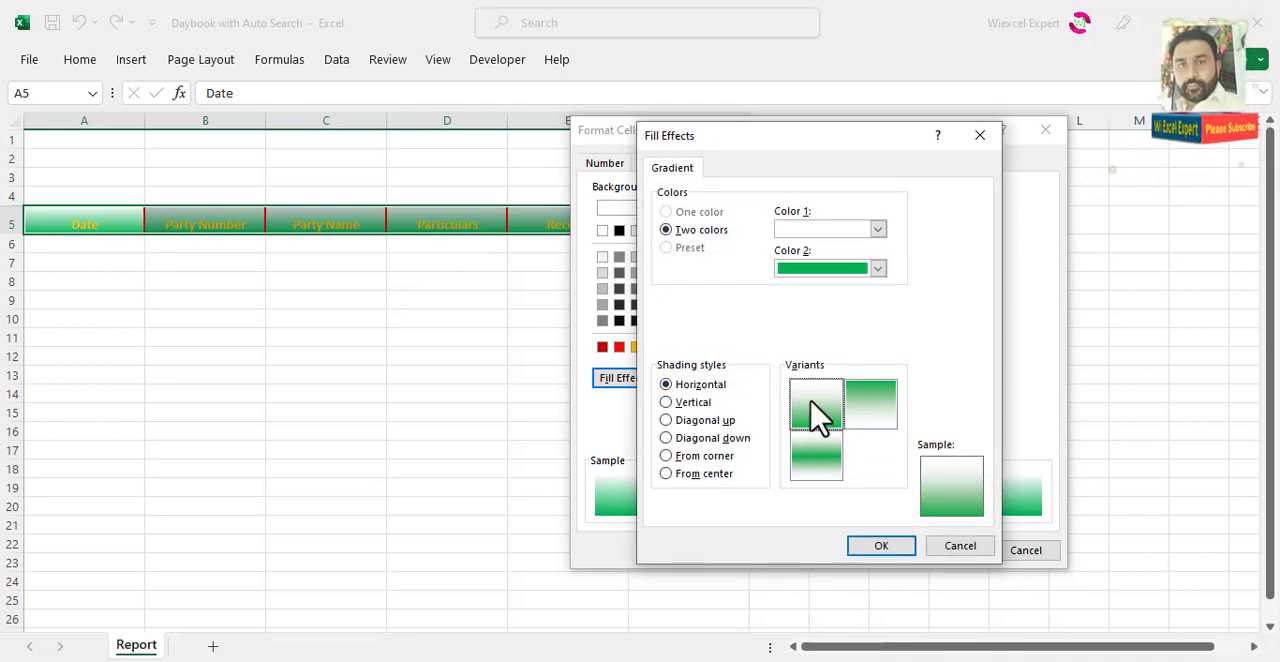
{"action": "left_click", "coordinate": [879, 267]}
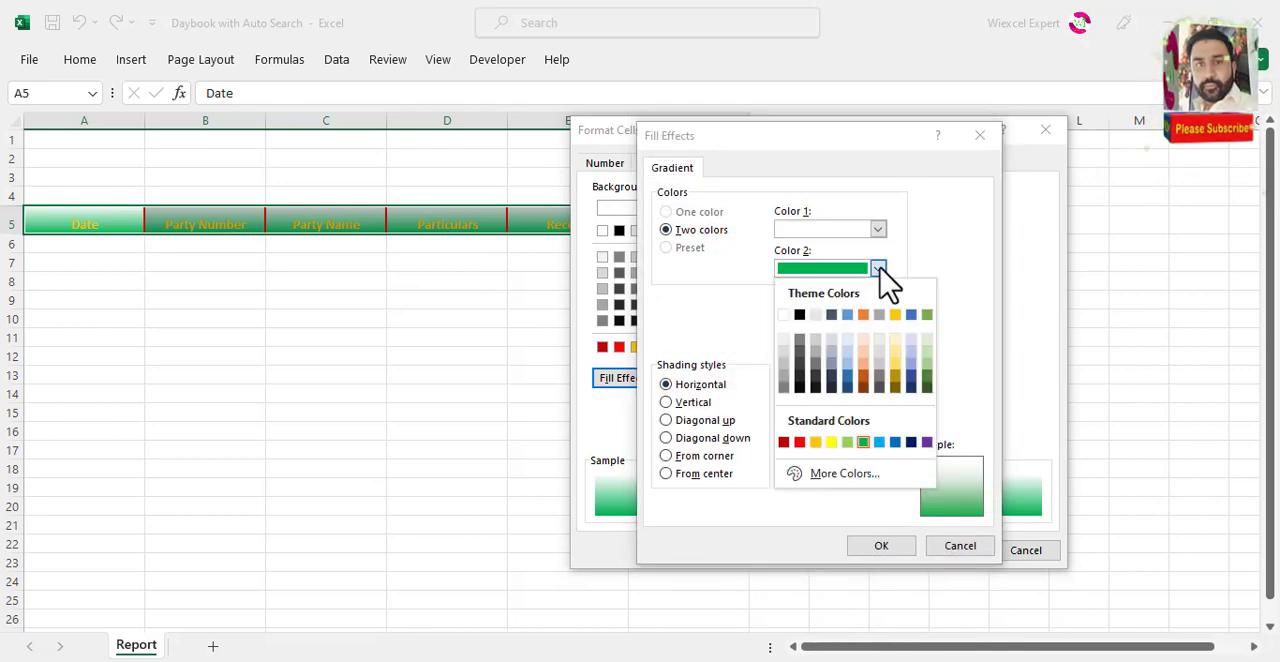
{"action": "left_click", "coordinate": [896, 442]}
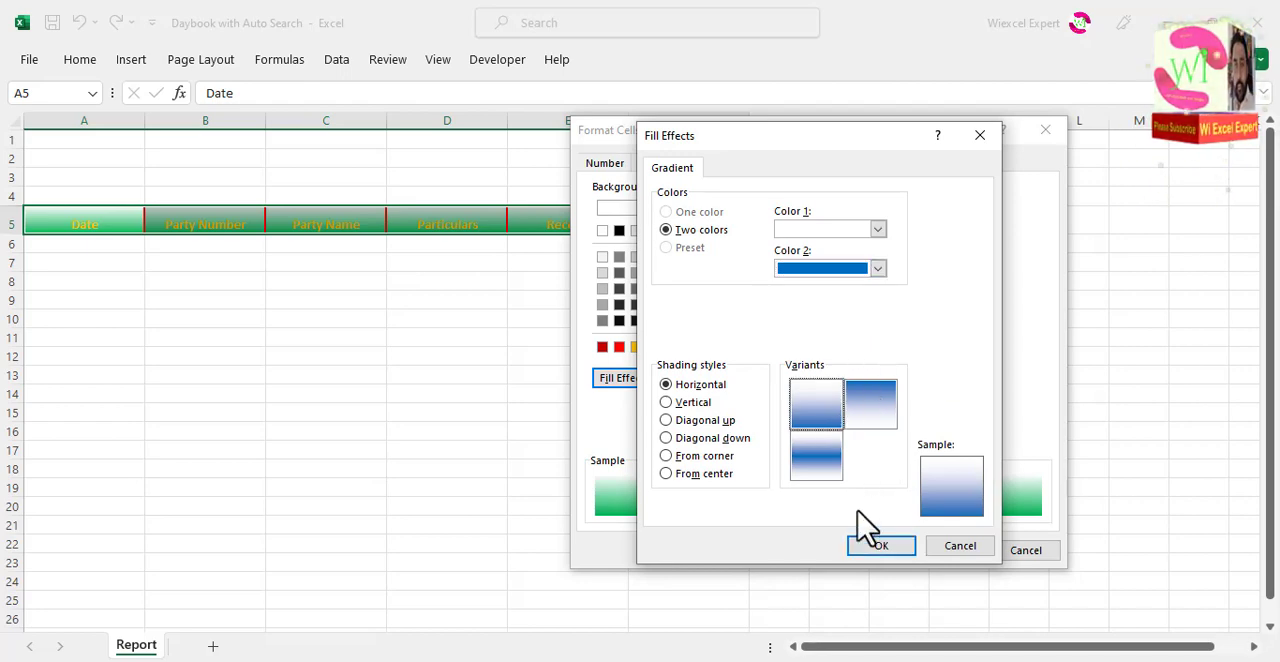
{"action": "left_click", "coordinate": [875, 550]}
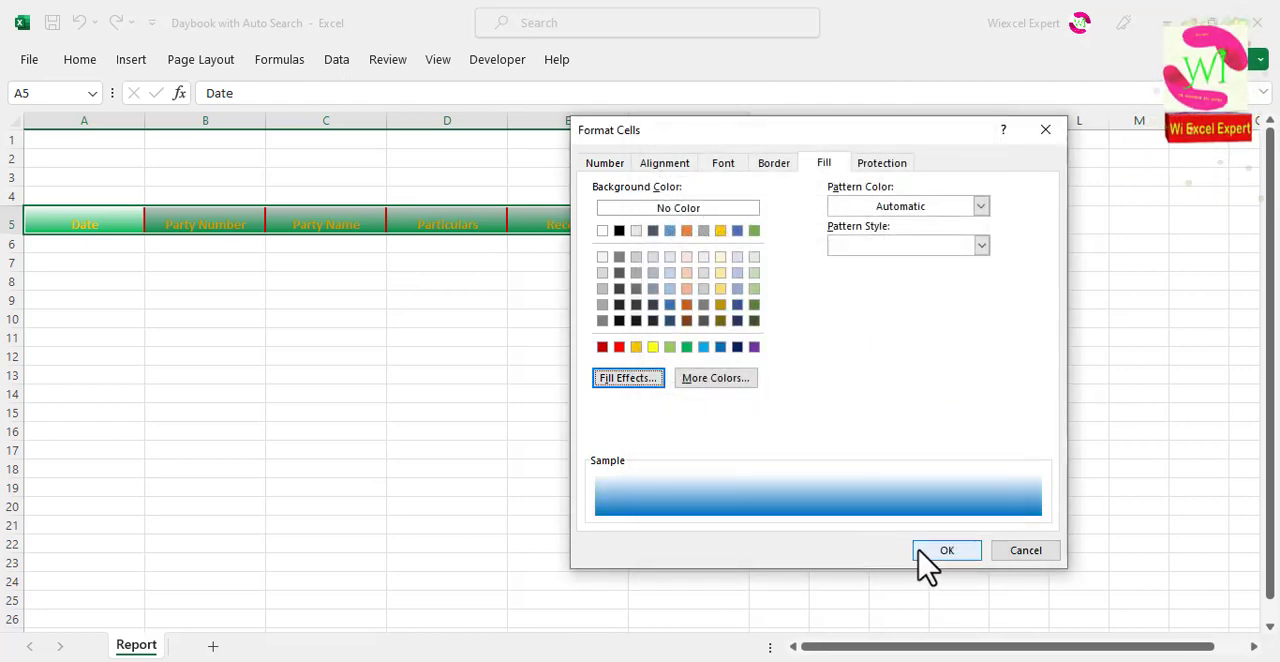
{"action": "left_click", "coordinate": [920, 553]}
{"action": "left_click", "coordinate": [287, 266]}
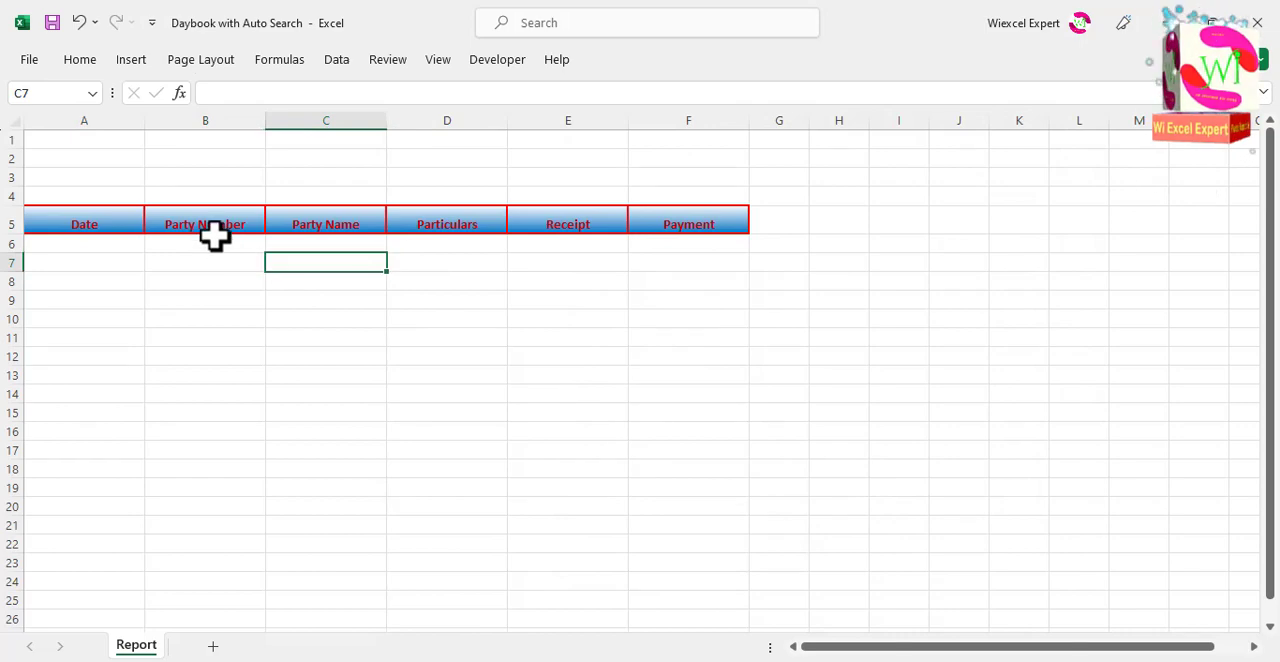
Step: Middle-align the header text in A5:F5 vertically
{"action": "left_click_drag", "start_coordinate": [134, 216], "coordinate": [656, 218]}
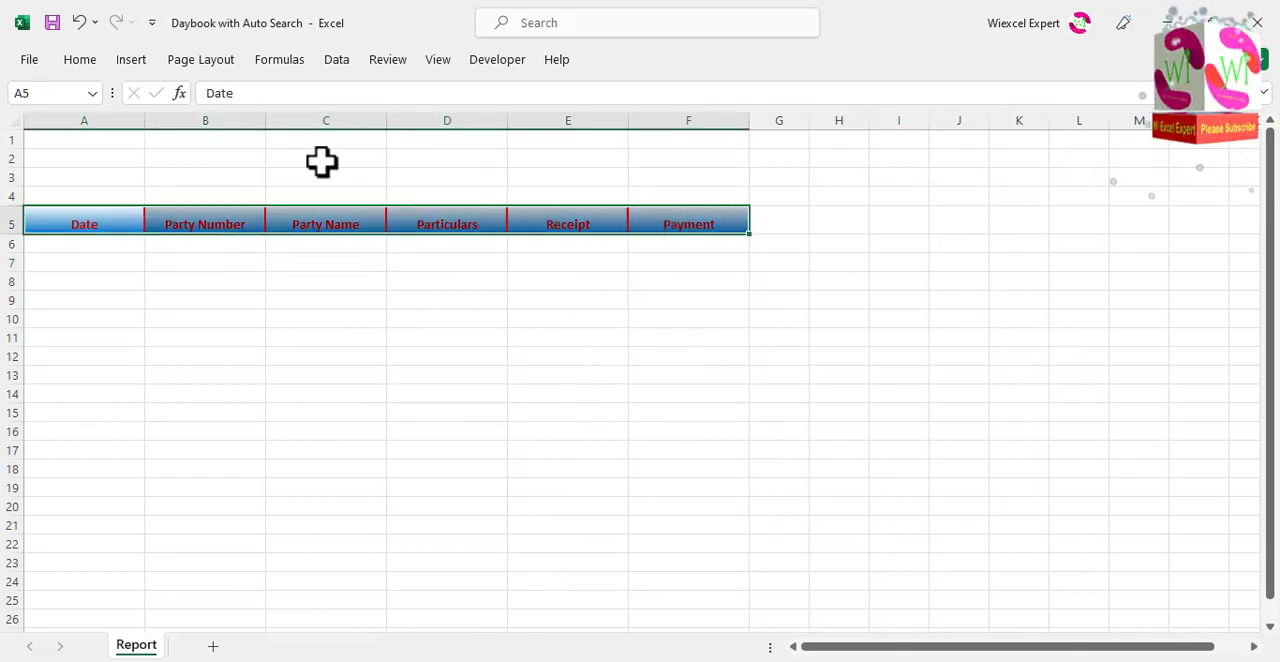
{"action": "left_click", "coordinate": [84, 62]}
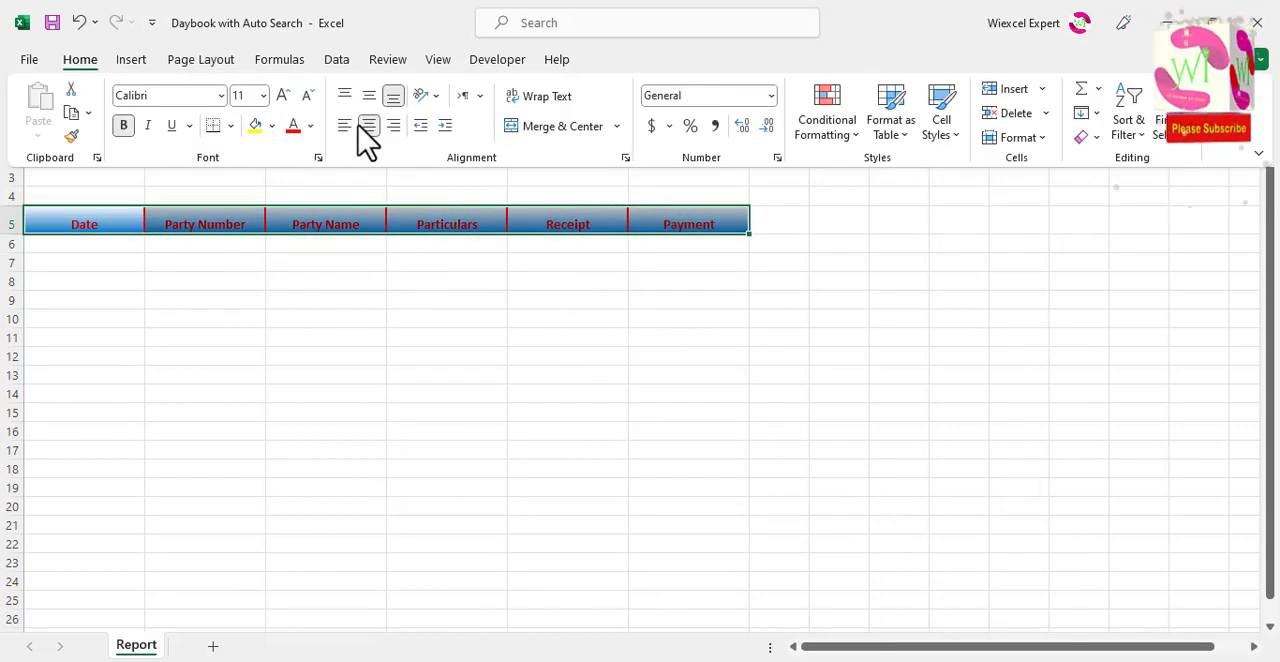
{"action": "left_click", "coordinate": [369, 97]}
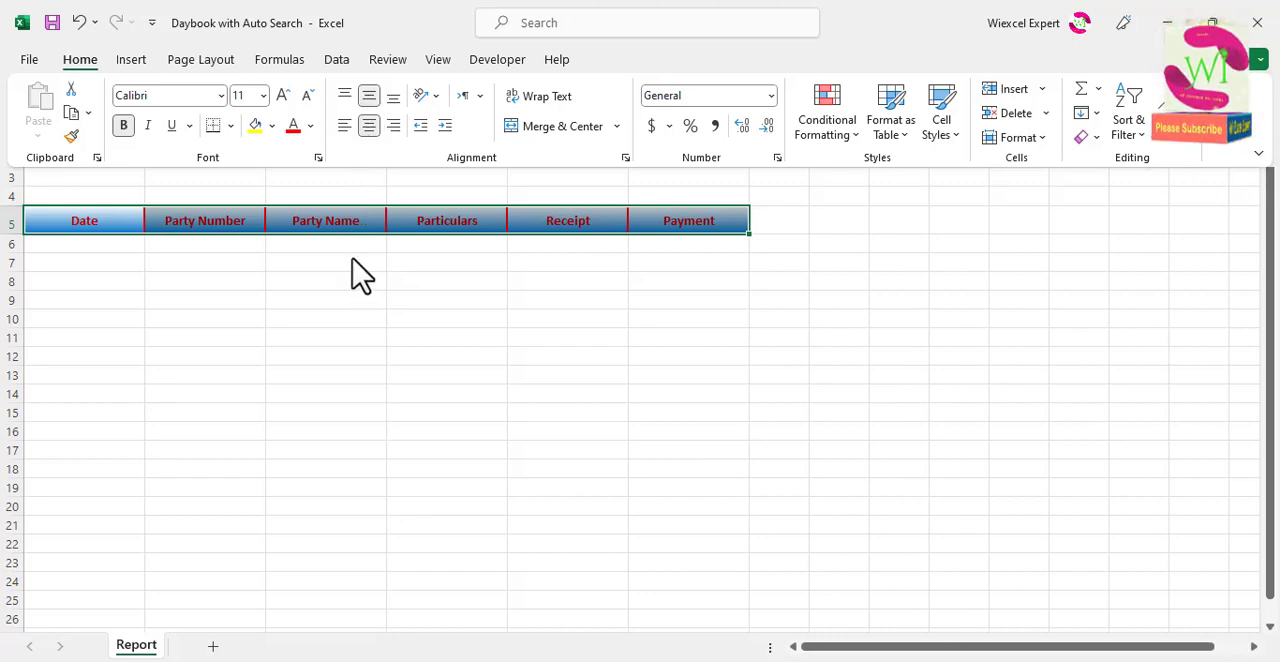
{"action": "left_click", "coordinate": [106, 220]}
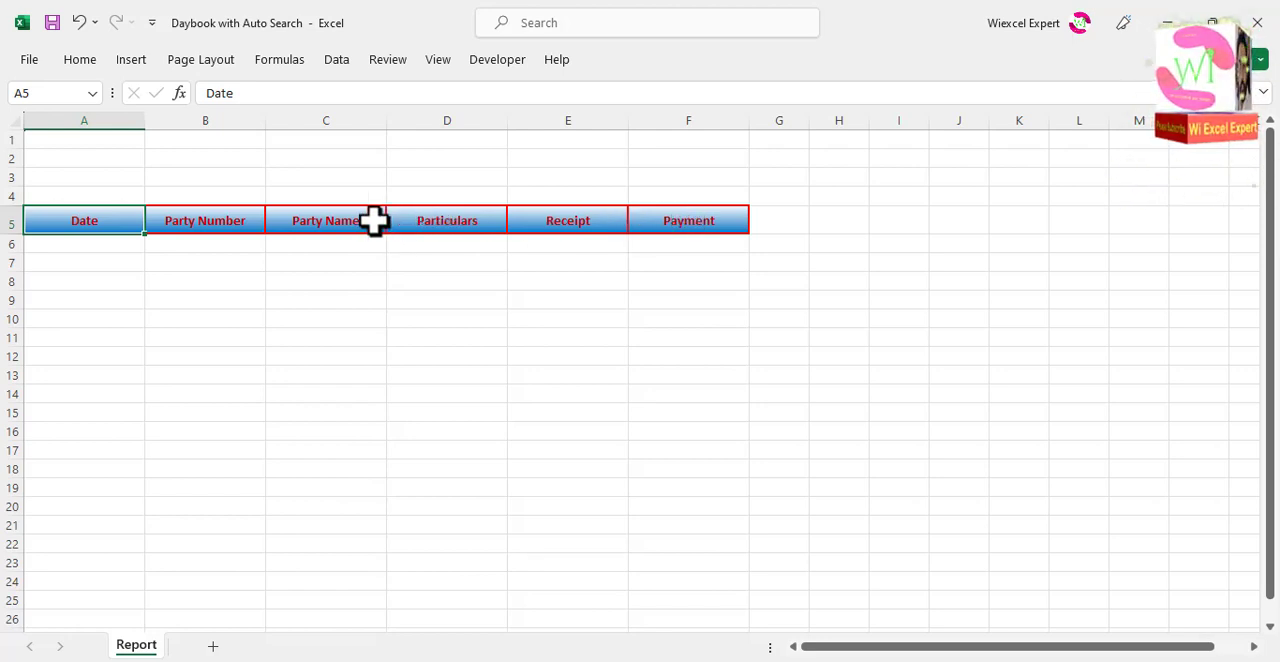
Step: Enter the labels Total Received, Total Payment and Balance in cells A3, B3 and C3
{"action": "left_click", "coordinate": [104, 182]}
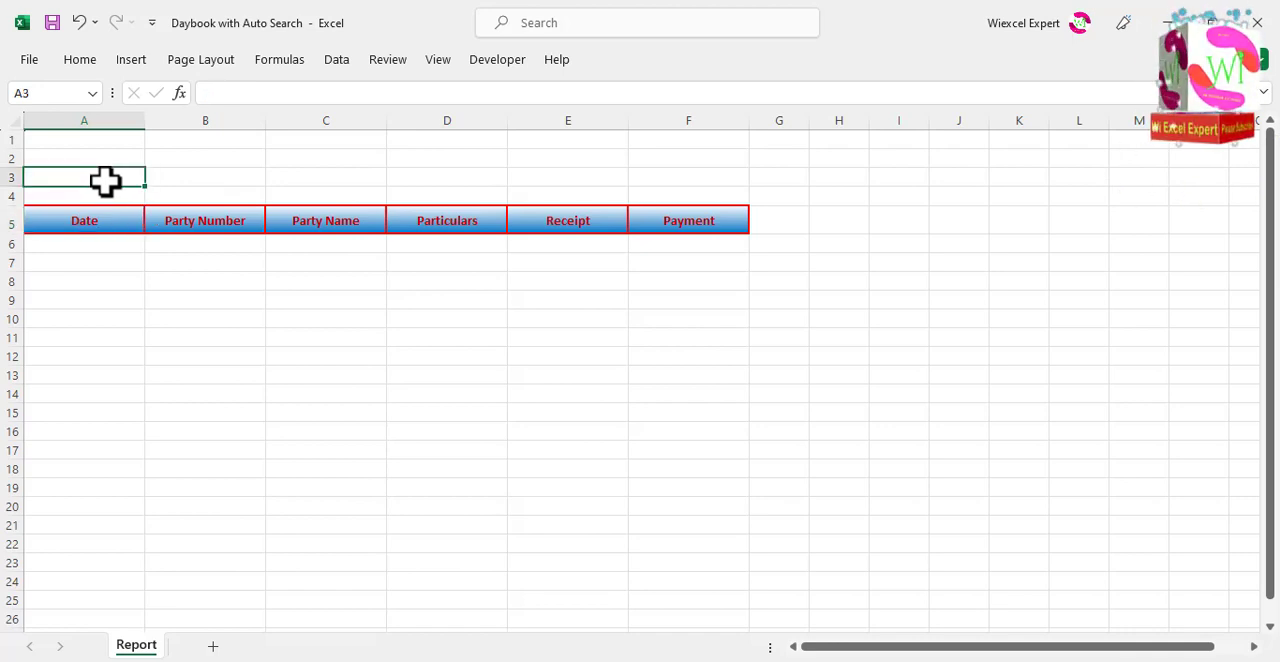
{"action": "type", "text": "Total Received"}
{"action": "key", "text": "Tab"}
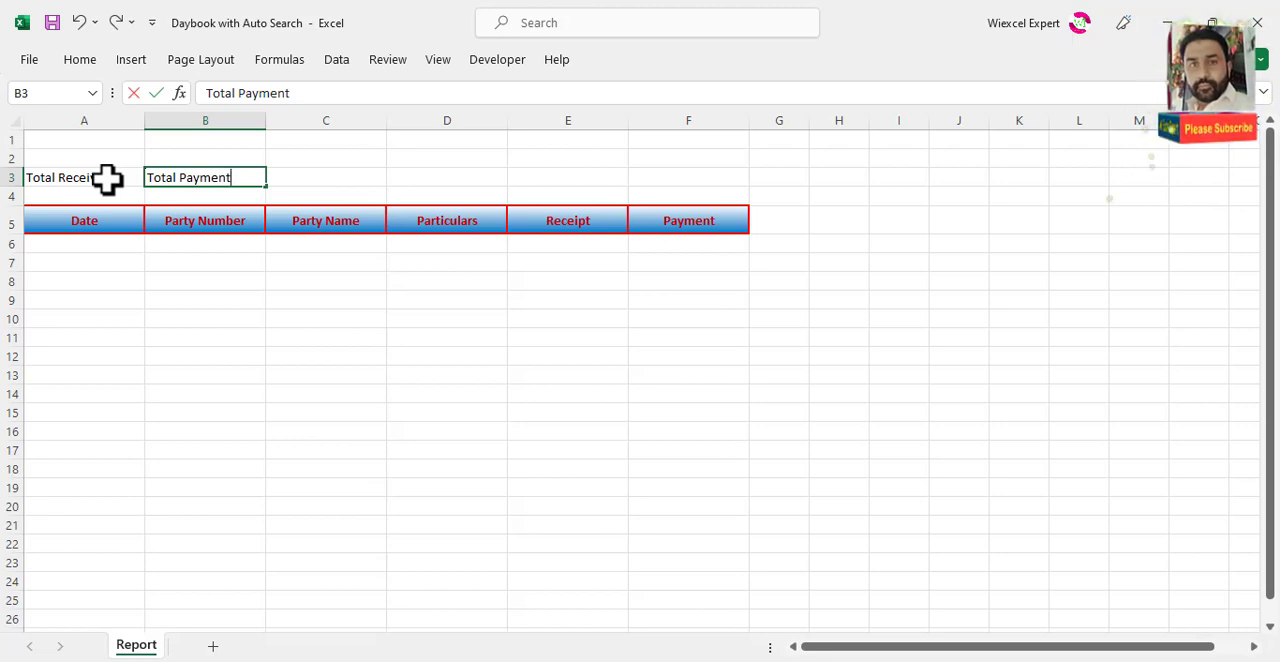
{"action": "key", "text": "Tab"}
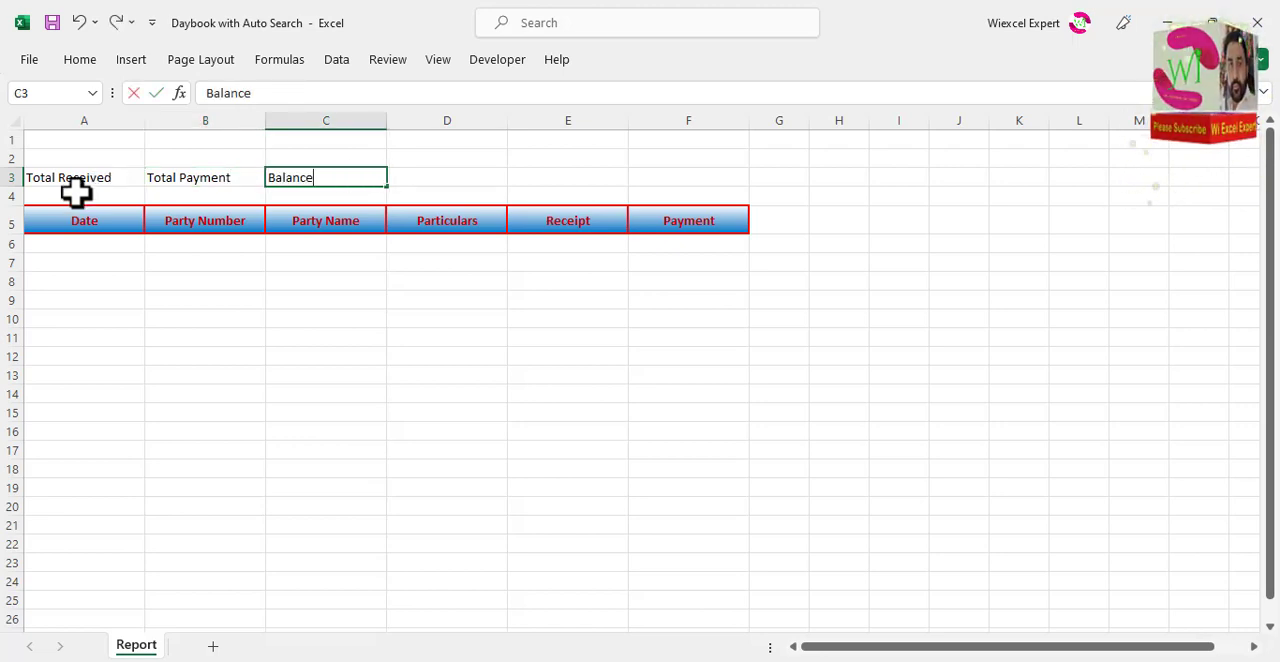
Step: Centre the three summary labels in A3:C3 horizontally
{"action": "left_click", "coordinate": [68, 178]}
{"action": "left_click_drag", "start_coordinate": [155, 182], "coordinate": [315, 177]}
{"action": "left_click", "coordinate": [84, 62]}
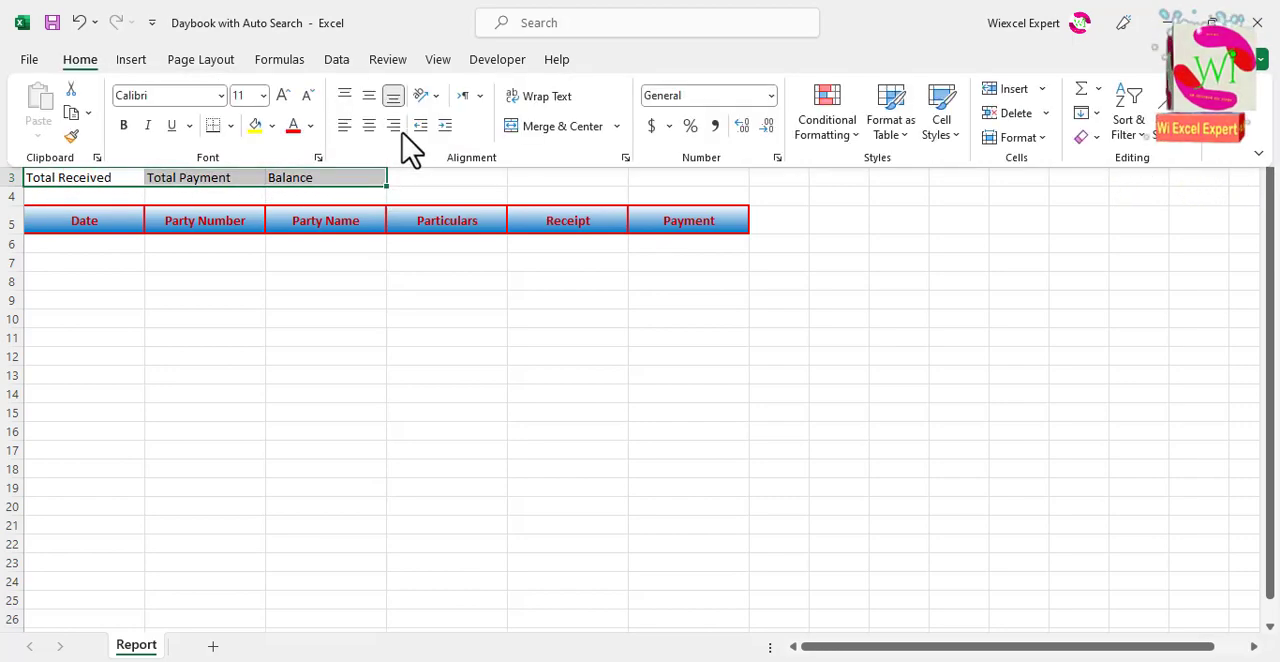
{"action": "left_click", "coordinate": [368, 126]}
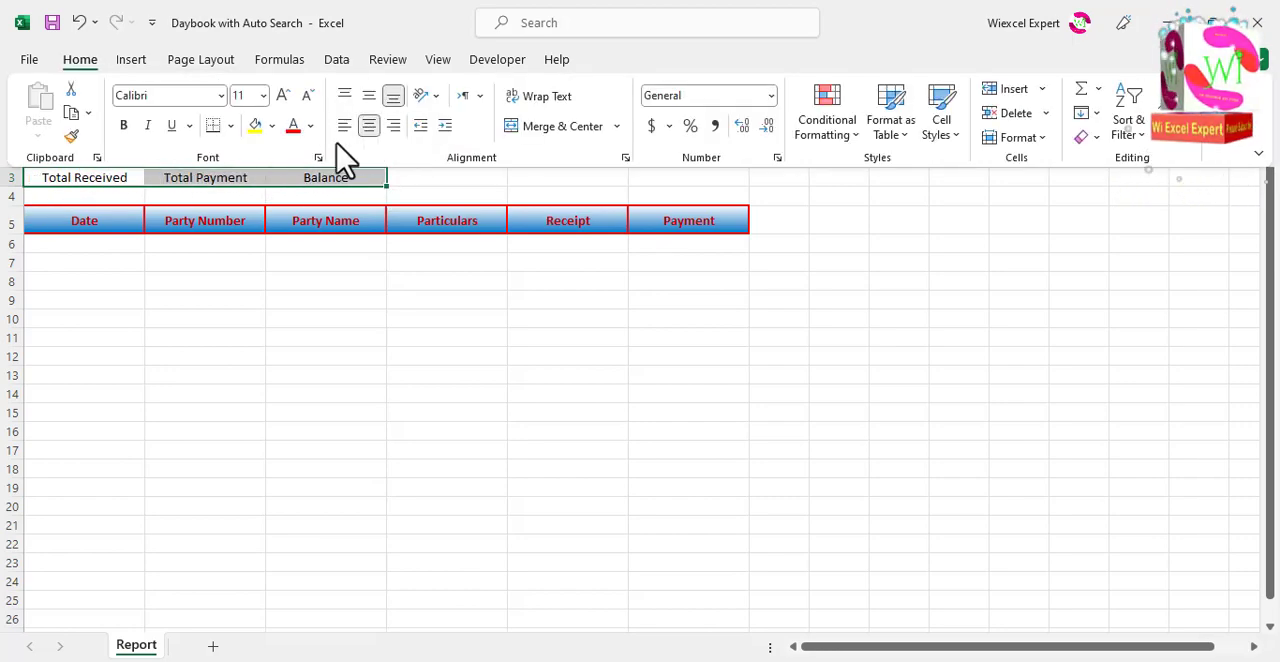
{"action": "left_click", "coordinate": [226, 199]}
Step: Fill the Total Received cell A3 with a two-colour horizontal gradient from white down to the theme orange
{"action": "left_click", "coordinate": [101, 177]}
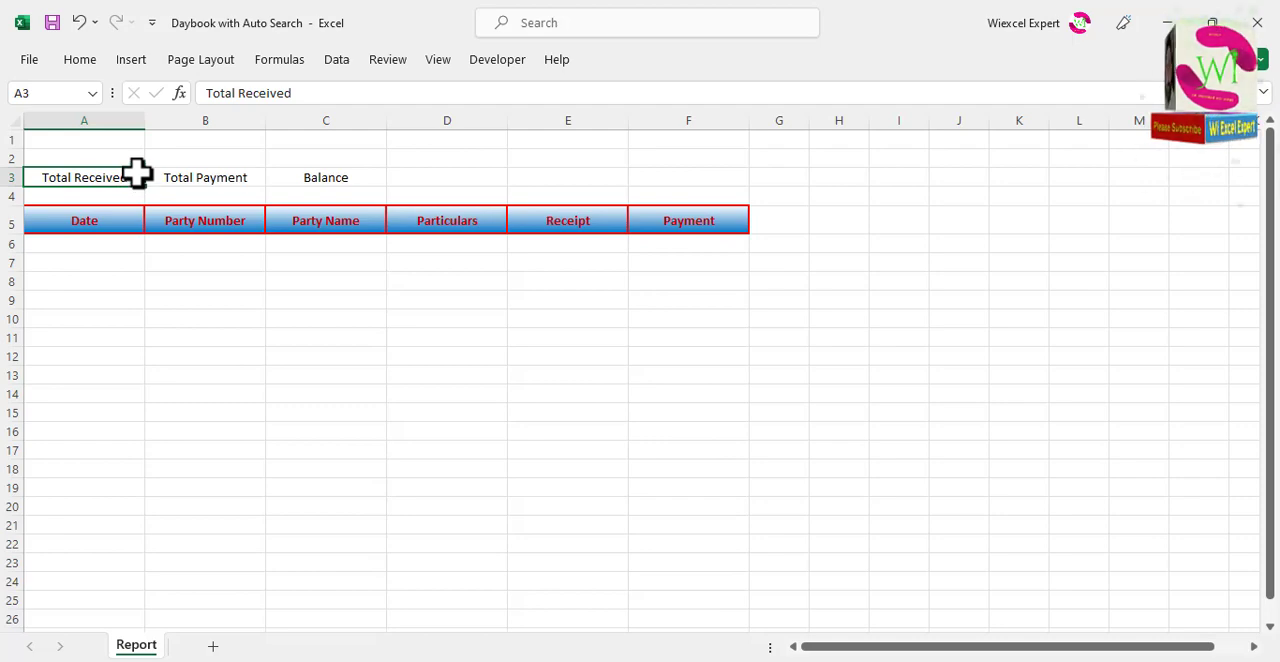
{"action": "key", "text": "ctrl+1"}
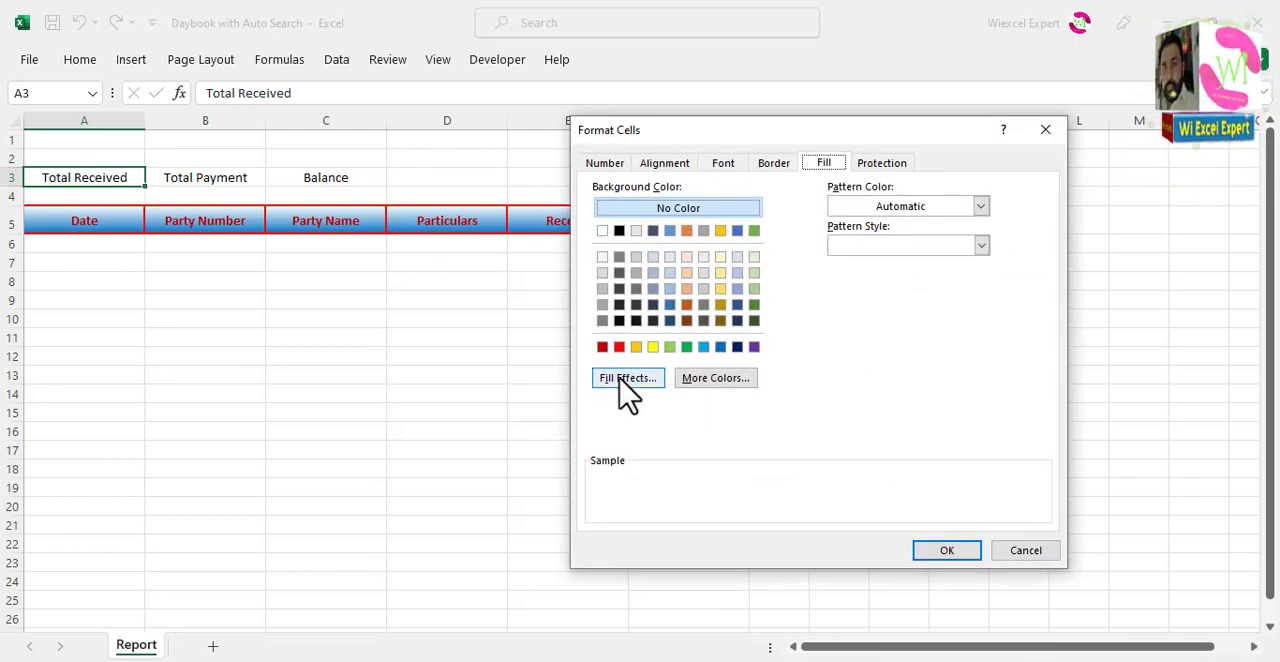
{"action": "left_click", "coordinate": [627, 385]}
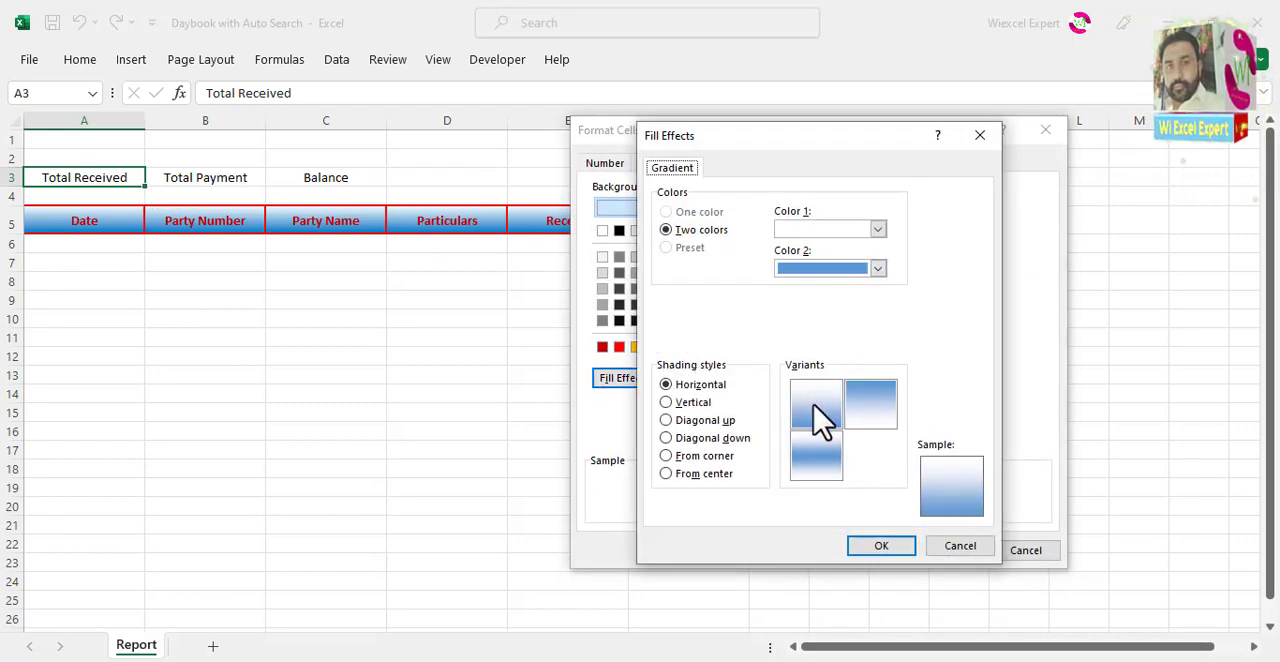
{"action": "left_click", "coordinate": [868, 410]}
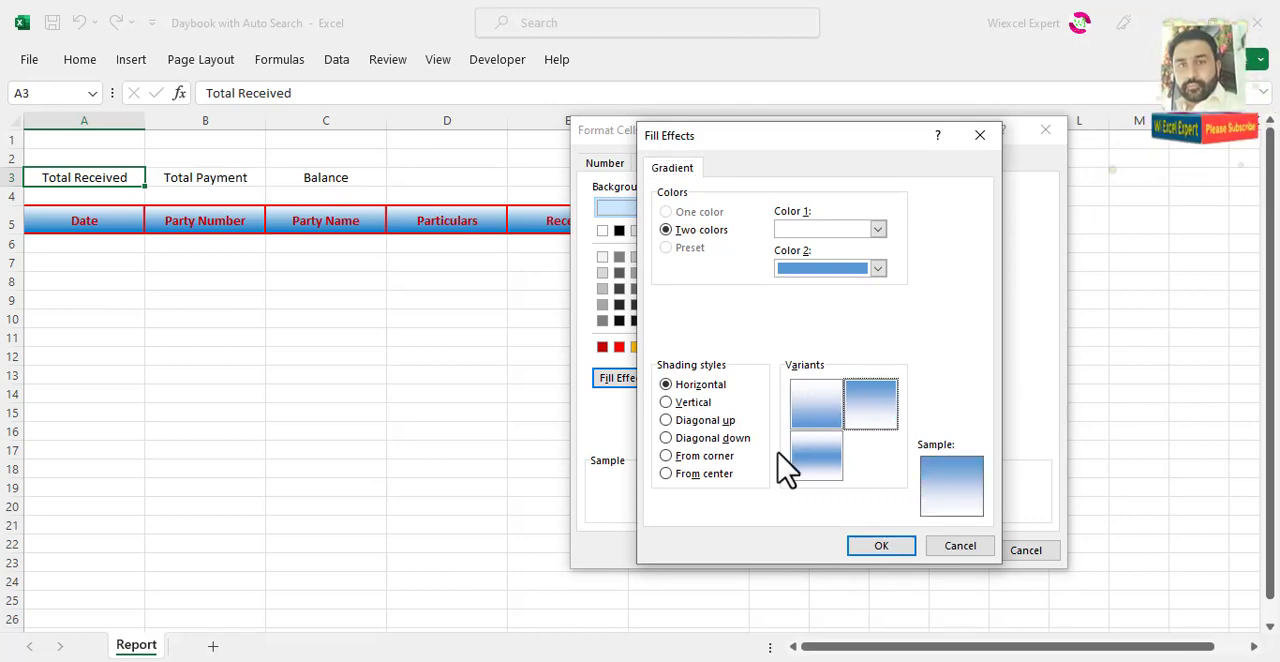
{"action": "left_click", "coordinate": [878, 269]}
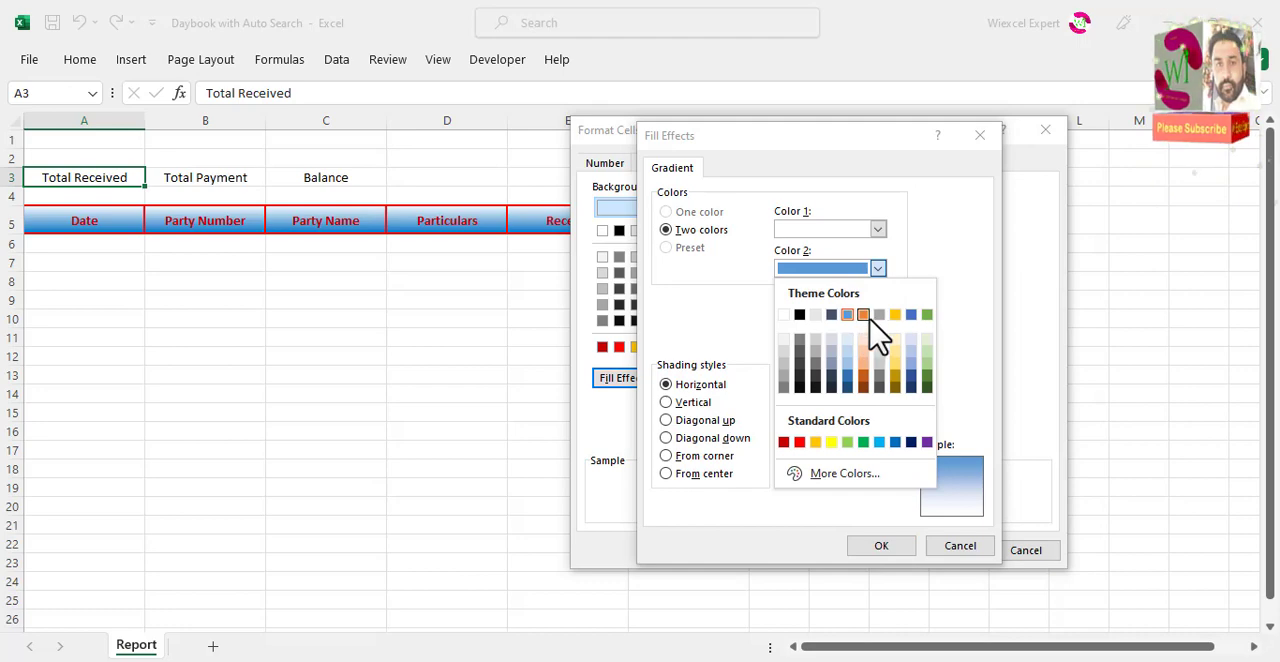
{"action": "left_click", "coordinate": [863, 315]}
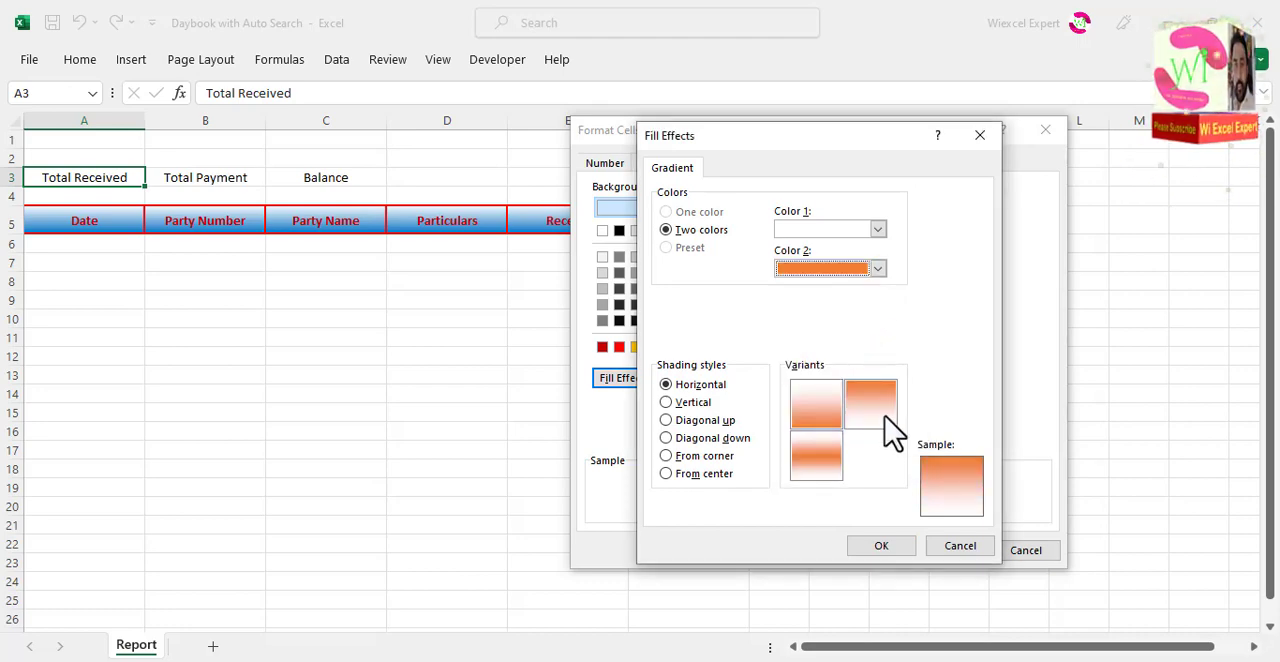
{"action": "left_click", "coordinate": [818, 418]}
{"action": "left_click", "coordinate": [880, 548]}
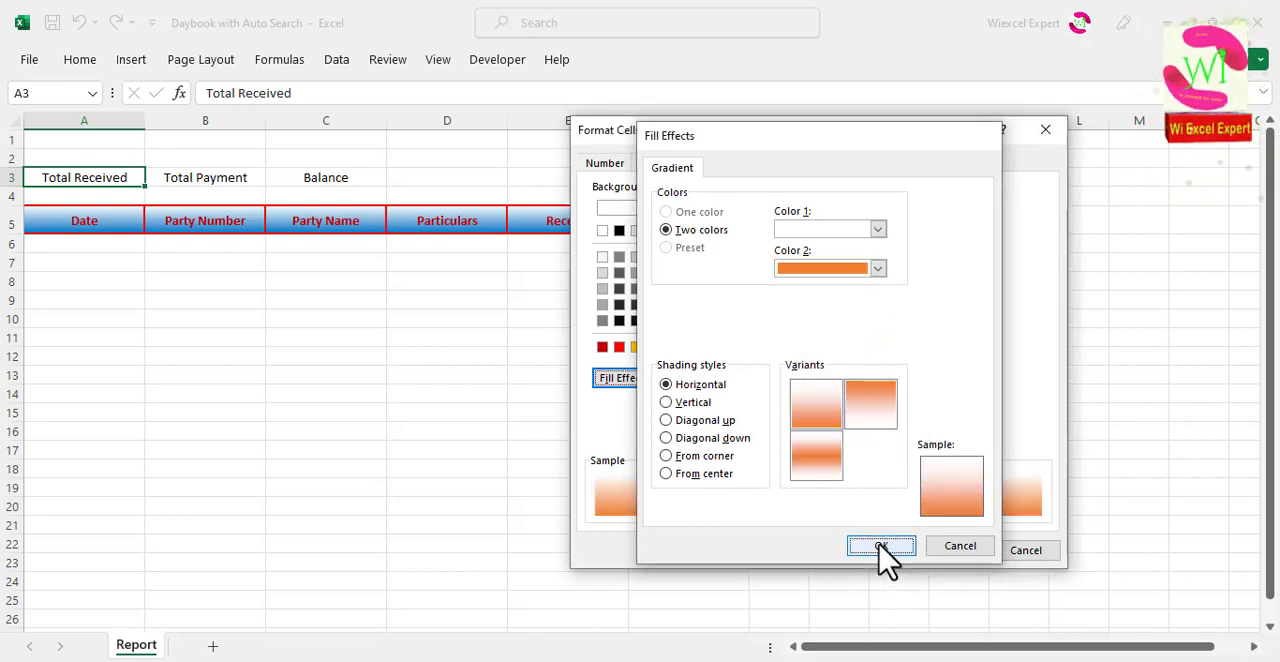
{"action": "left_click", "coordinate": [946, 550]}
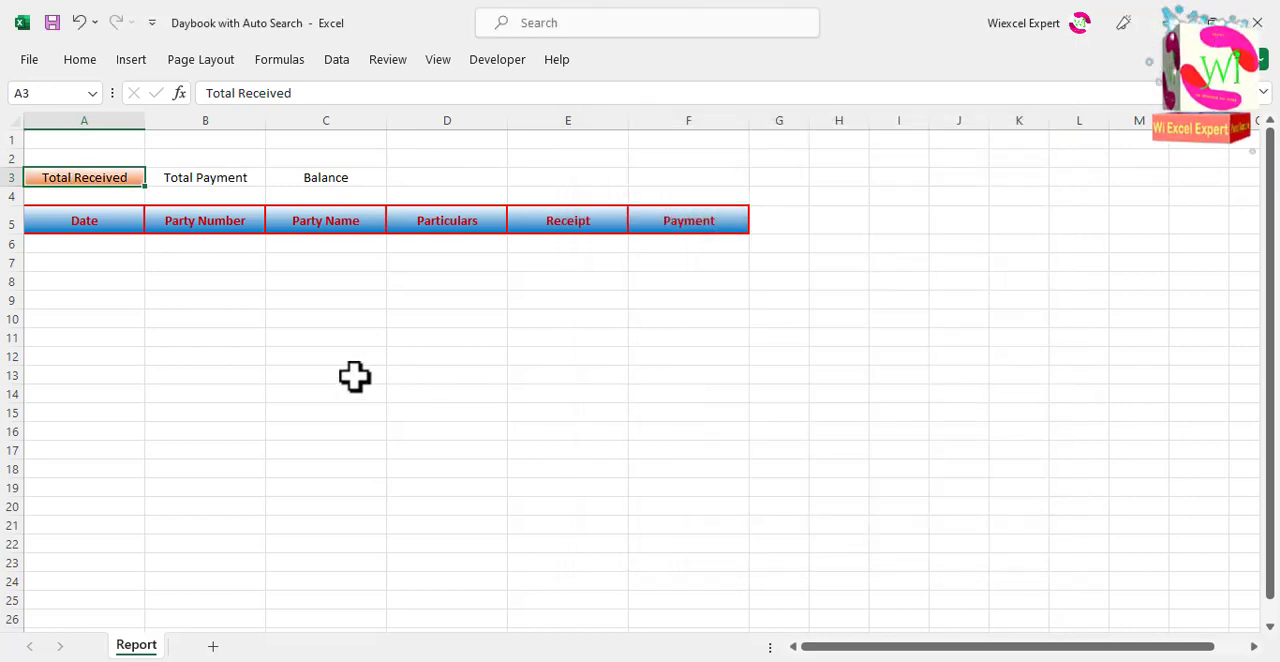
{"action": "left_click", "coordinate": [160, 193]}
{"action": "left_click", "coordinate": [125, 180]}
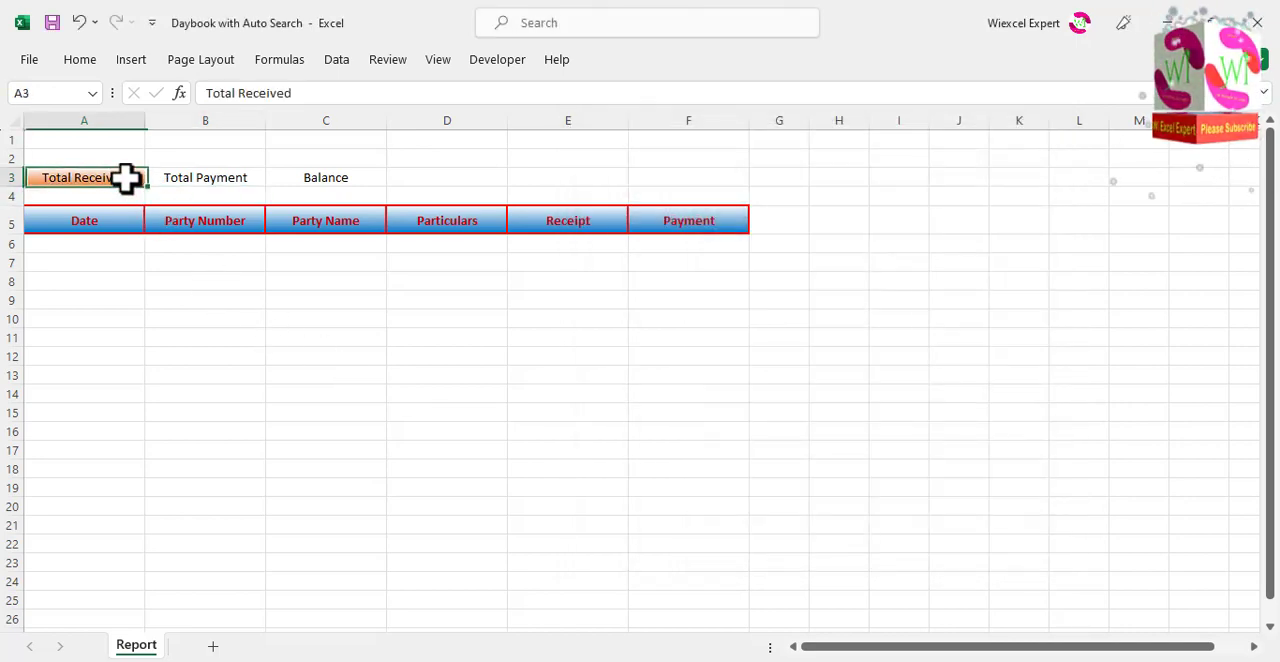
Step: Fill the Total Payment cell B3 with a two-colour horizontal gradient from white down to the standard red
{"action": "left_click", "coordinate": [217, 177]}
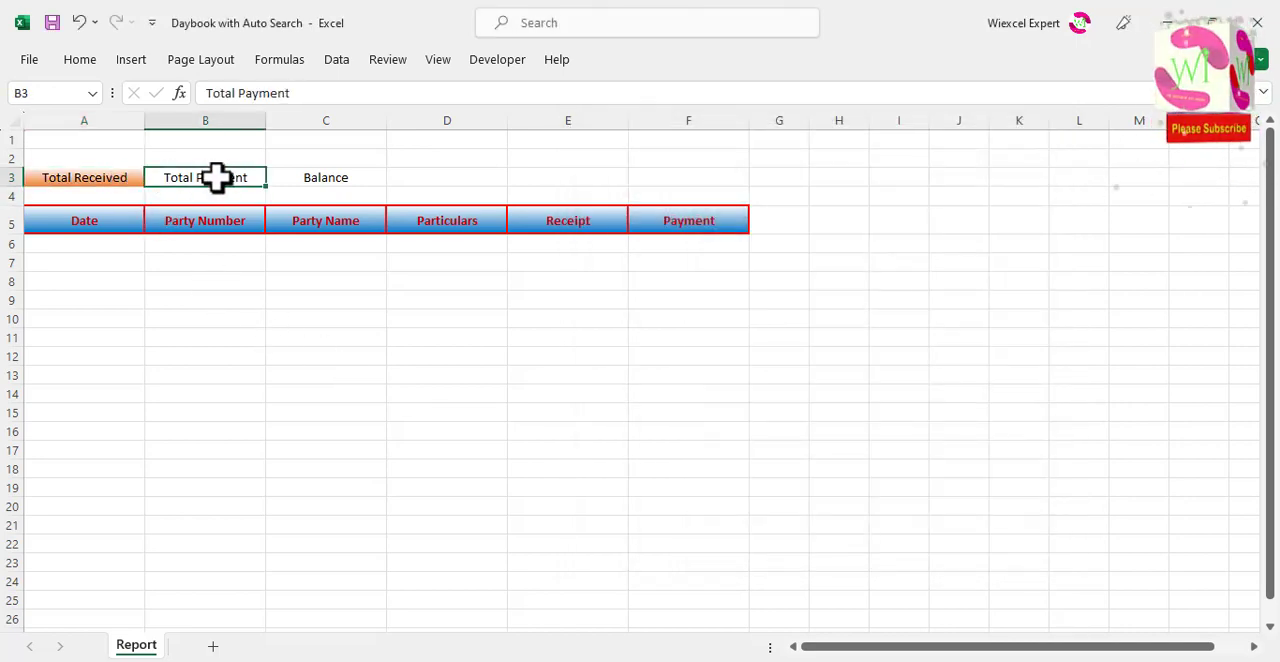
{"action": "key", "text": "ctrl+1"}
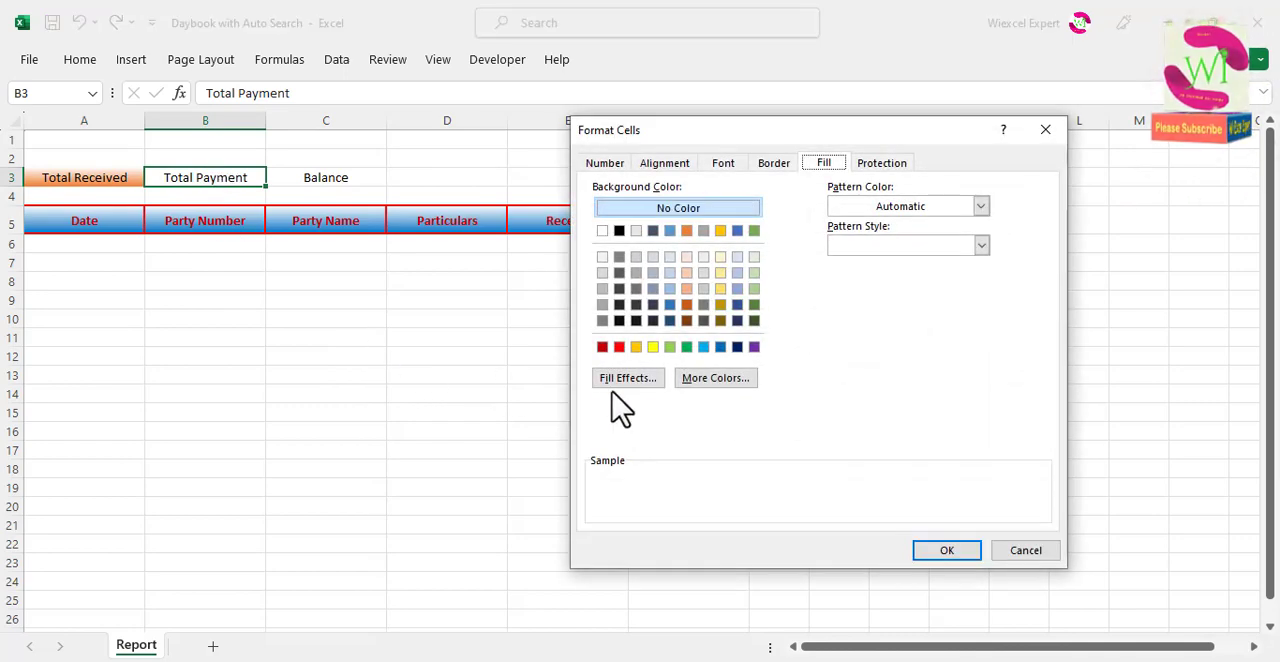
{"action": "left_click", "coordinate": [630, 381]}
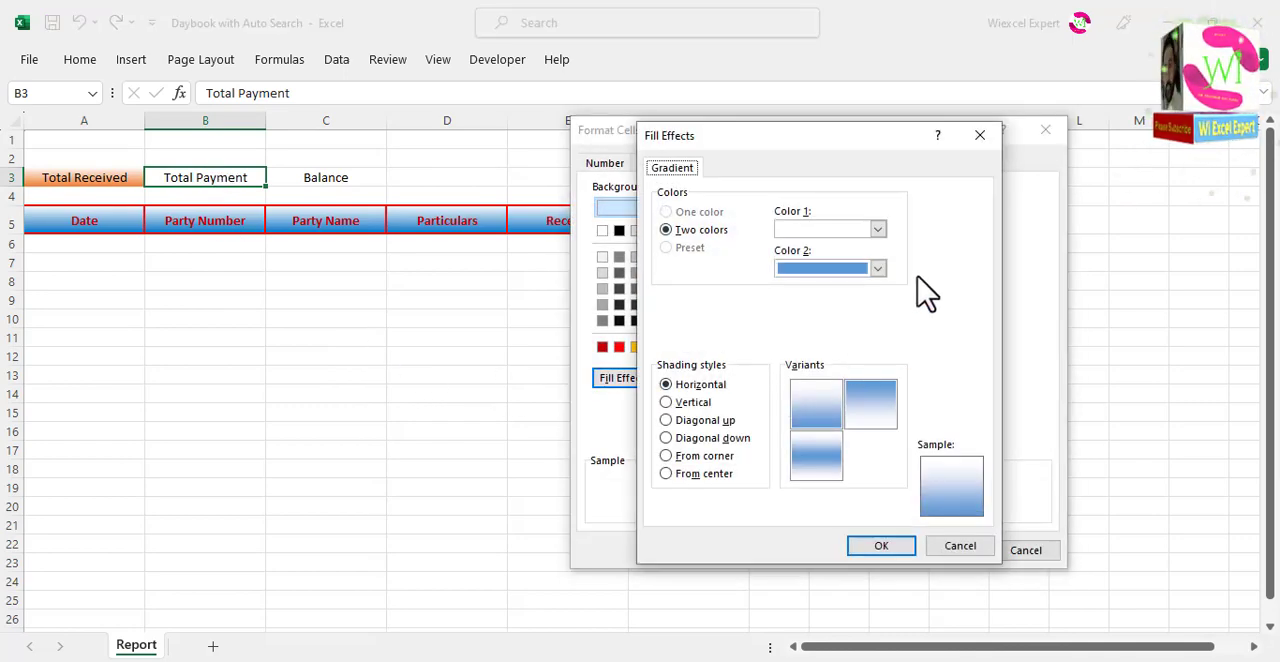
{"action": "left_click", "coordinate": [878, 269]}
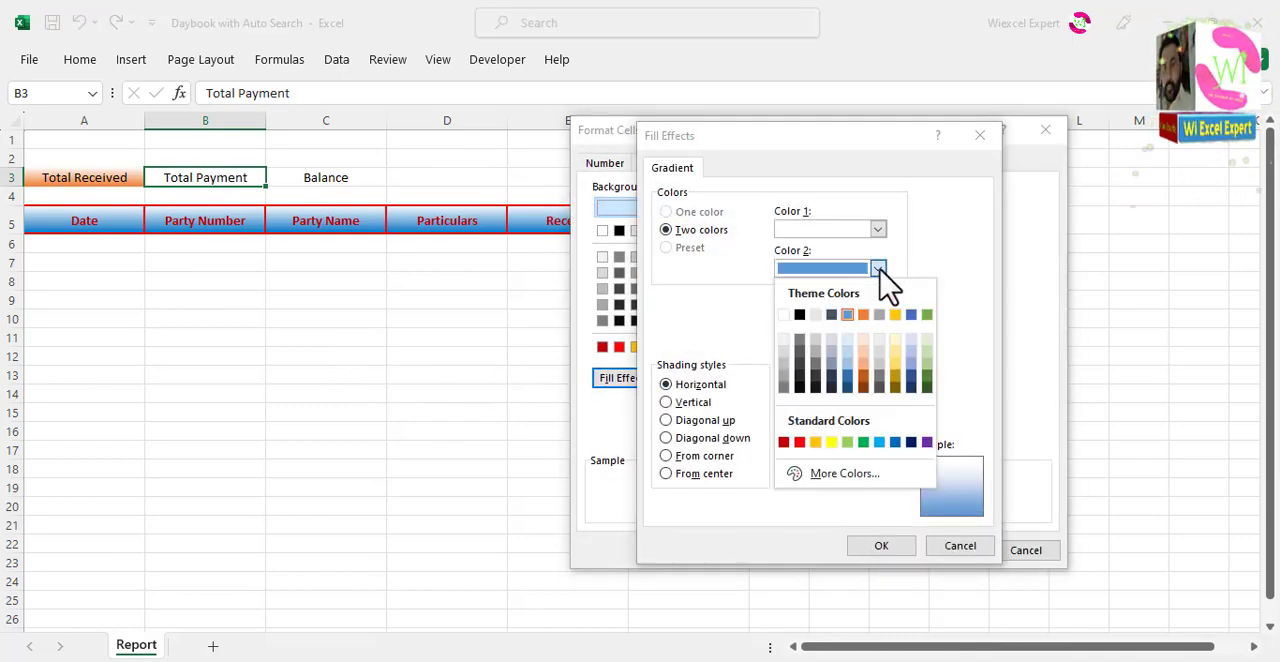
{"action": "left_click", "coordinate": [800, 443]}
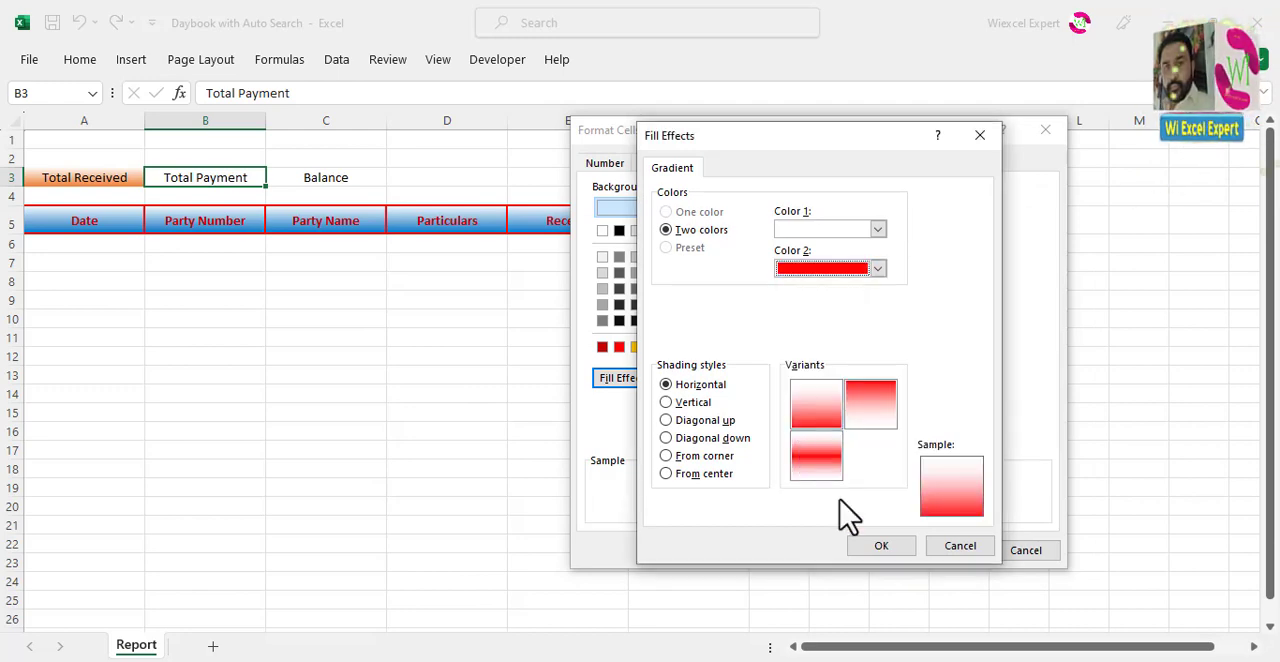
{"action": "left_click", "coordinate": [884, 551]}
{"action": "left_click", "coordinate": [948, 551]}
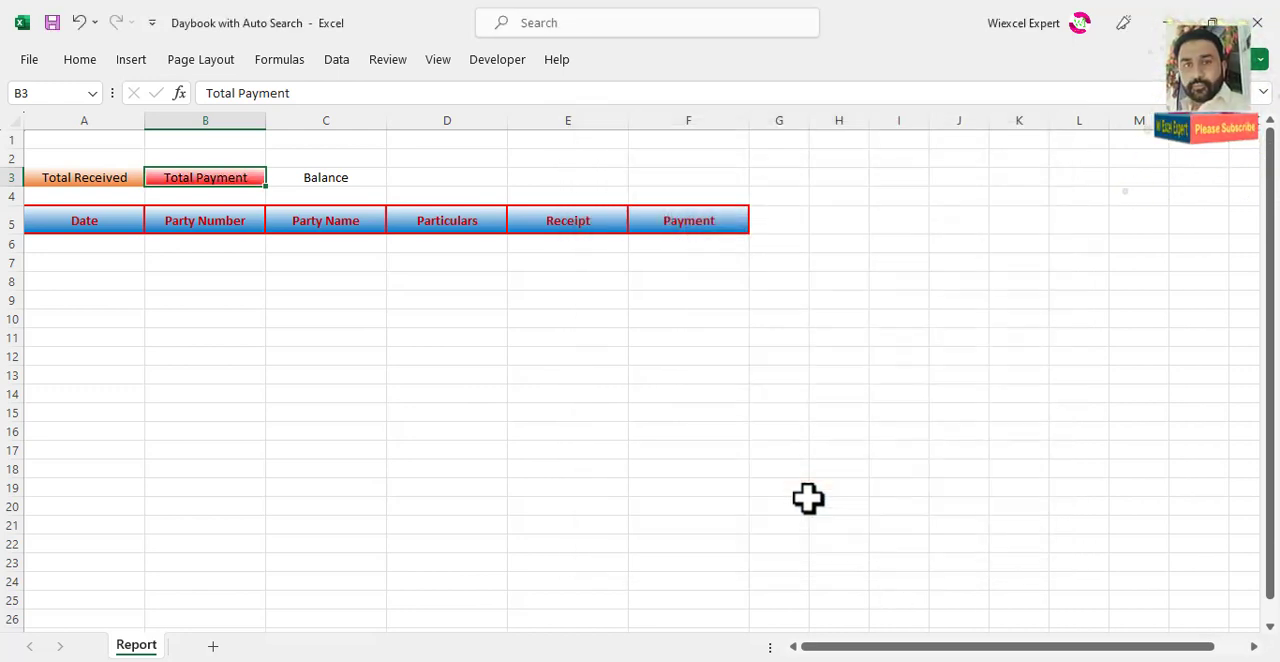
Step: Fill the Balance cell C3 with a two-colour horizontal gradient from white down to the standard light blue
{"action": "left_click", "coordinate": [350, 177]}
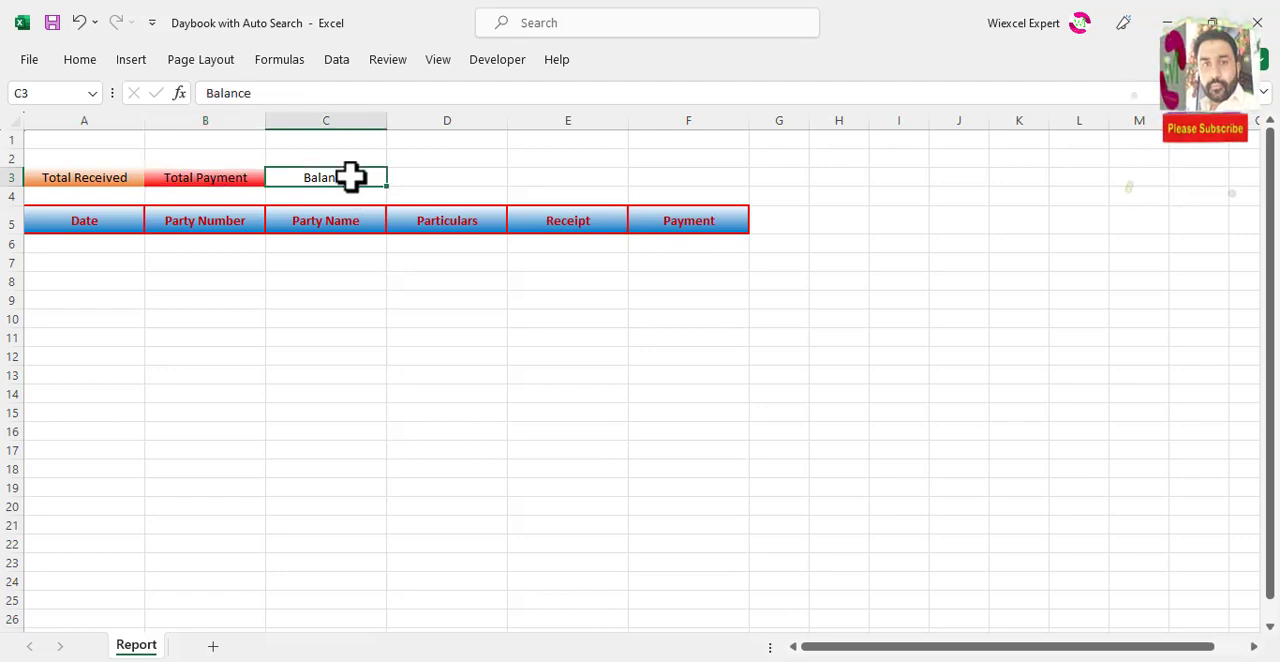
{"action": "key", "text": "ctrl+1"}
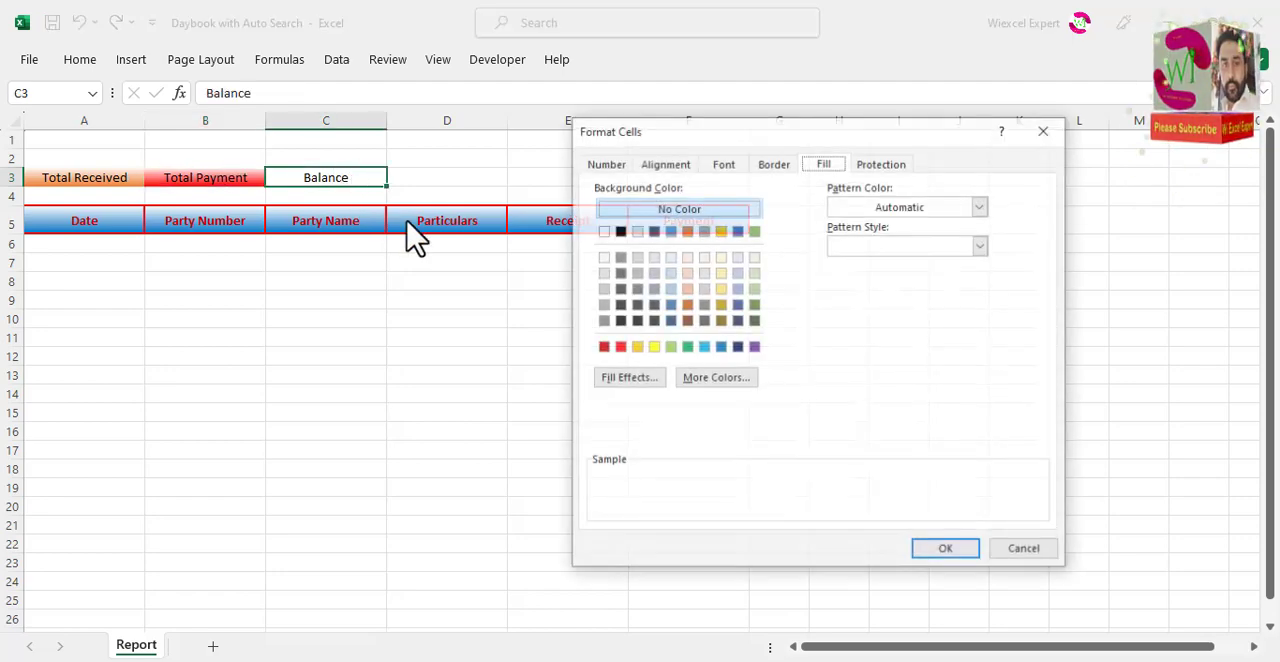
{"action": "left_click", "coordinate": [628, 380]}
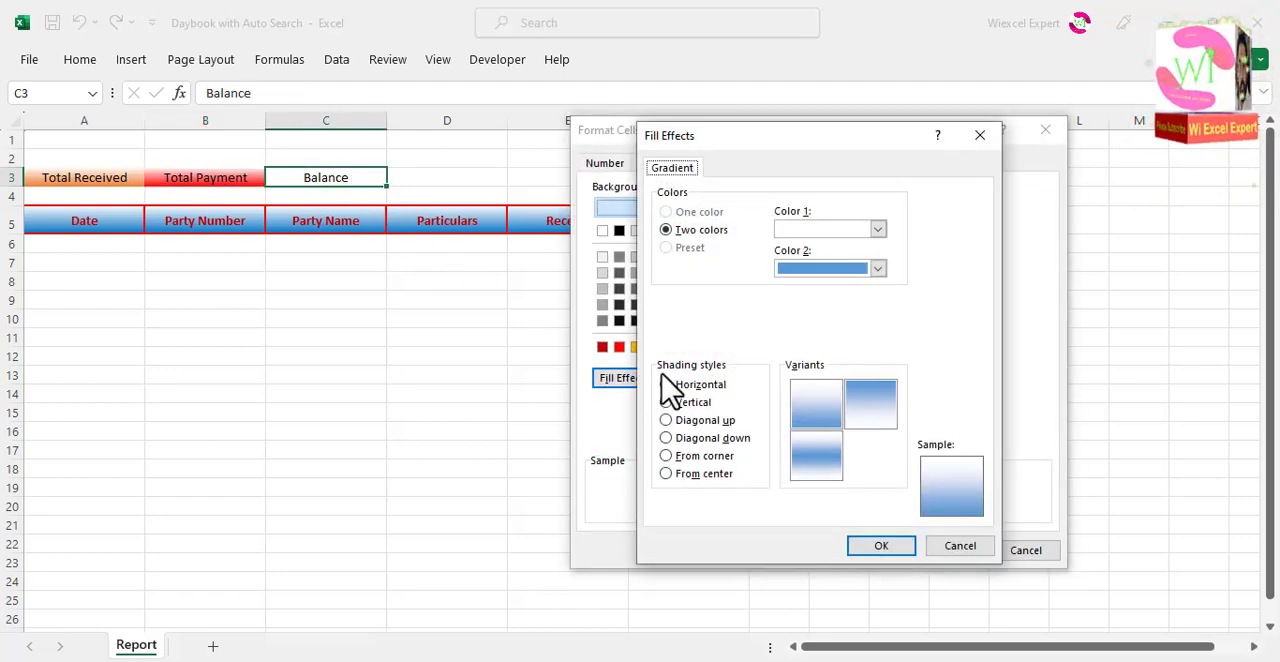
{"action": "left_click", "coordinate": [877, 268]}
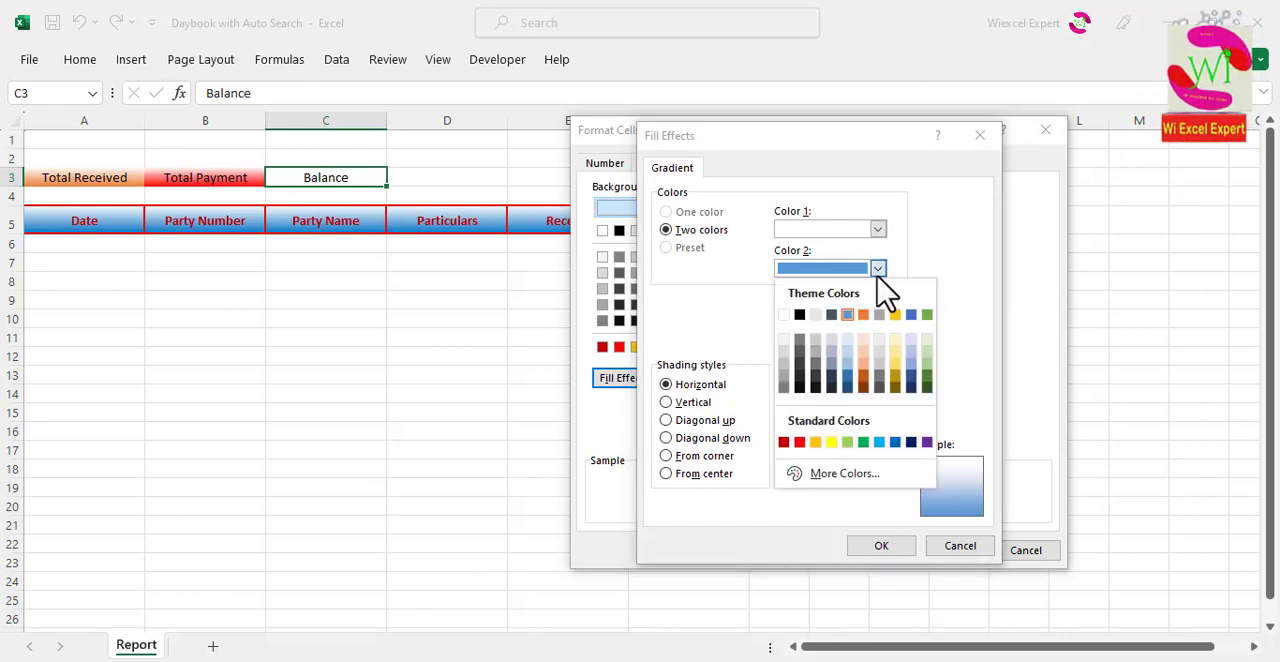
{"action": "left_click", "coordinate": [879, 442]}
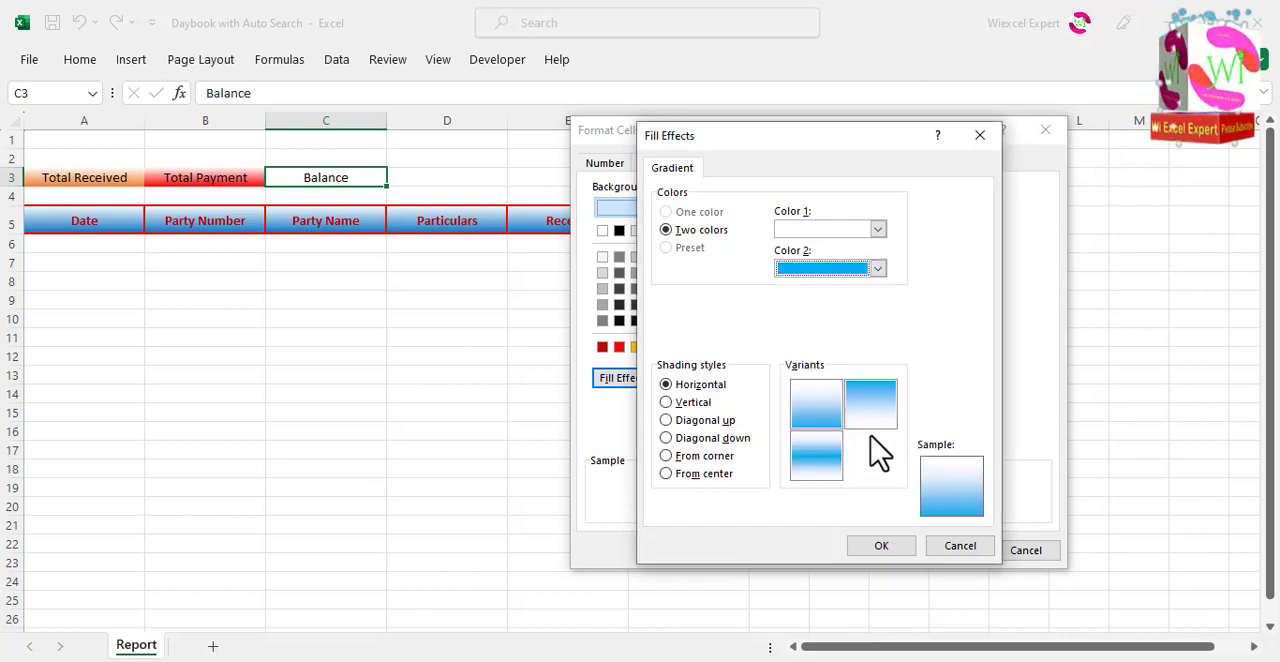
{"action": "left_click", "coordinate": [834, 424]}
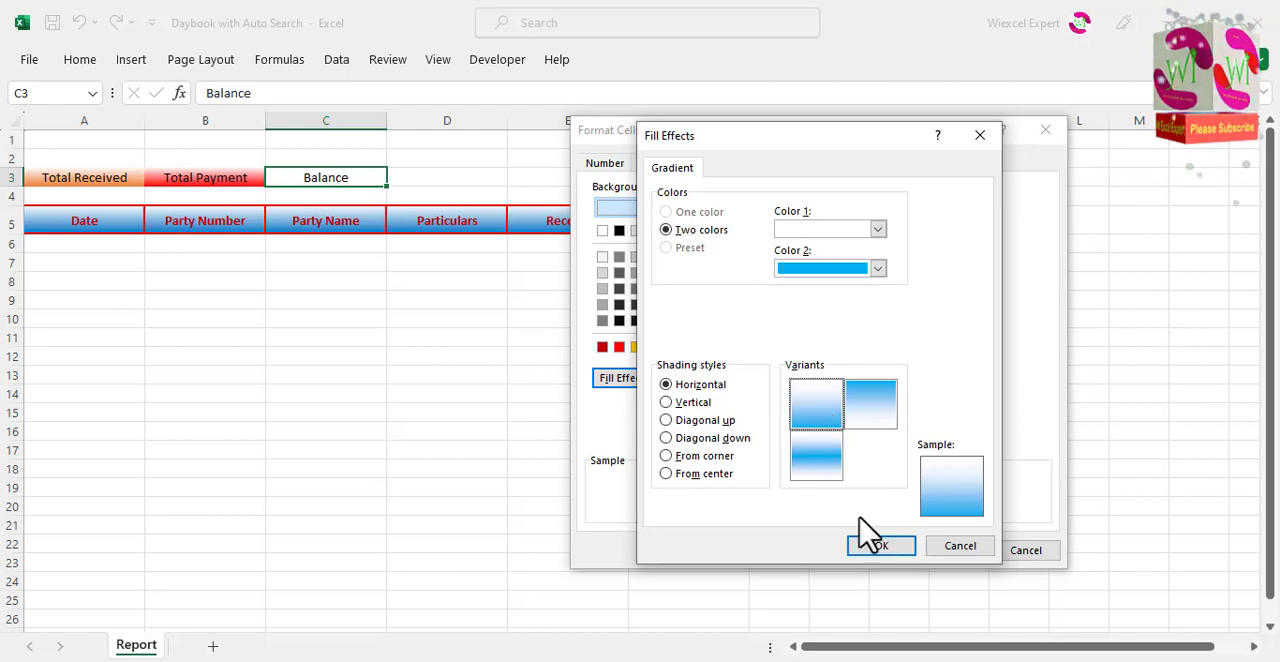
{"action": "left_click", "coordinate": [880, 552]}
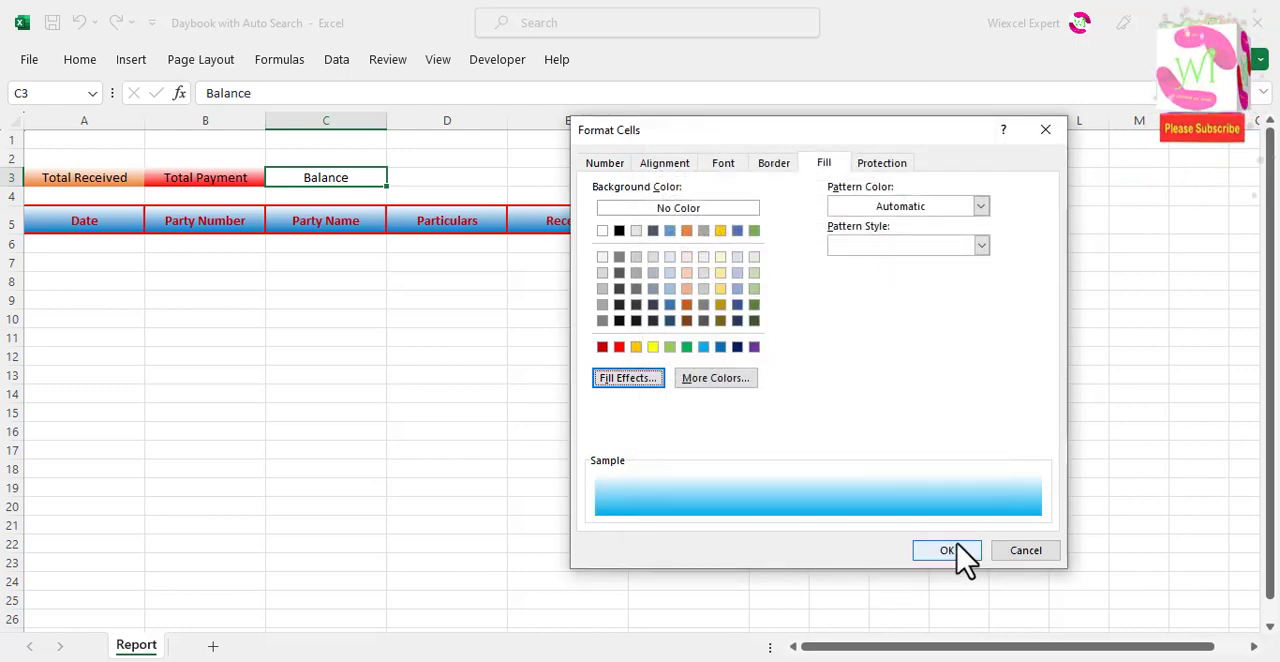
{"action": "left_click", "coordinate": [955, 550]}
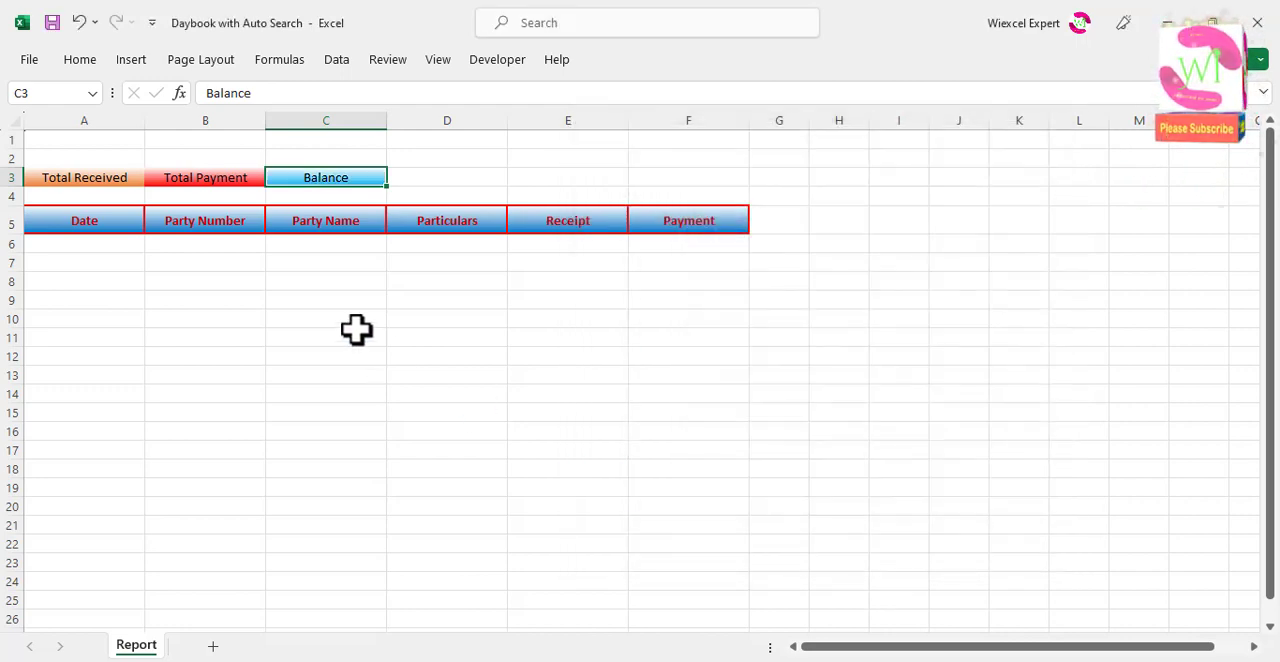
Step: Put a thick outside border in standard red around the summary block A3:C4
{"action": "left_click", "coordinate": [103, 193]}
{"action": "left_click", "coordinate": [105, 180]}
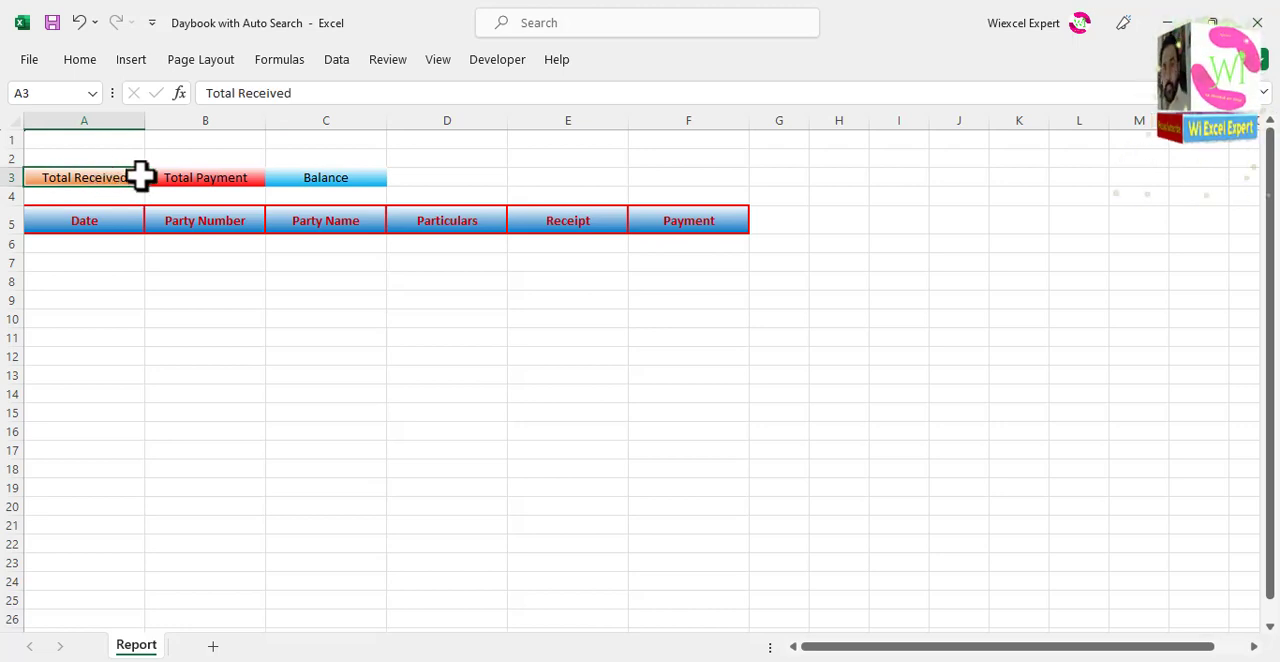
{"action": "left_click_drag", "start_coordinate": [140, 177], "coordinate": [337, 189]}
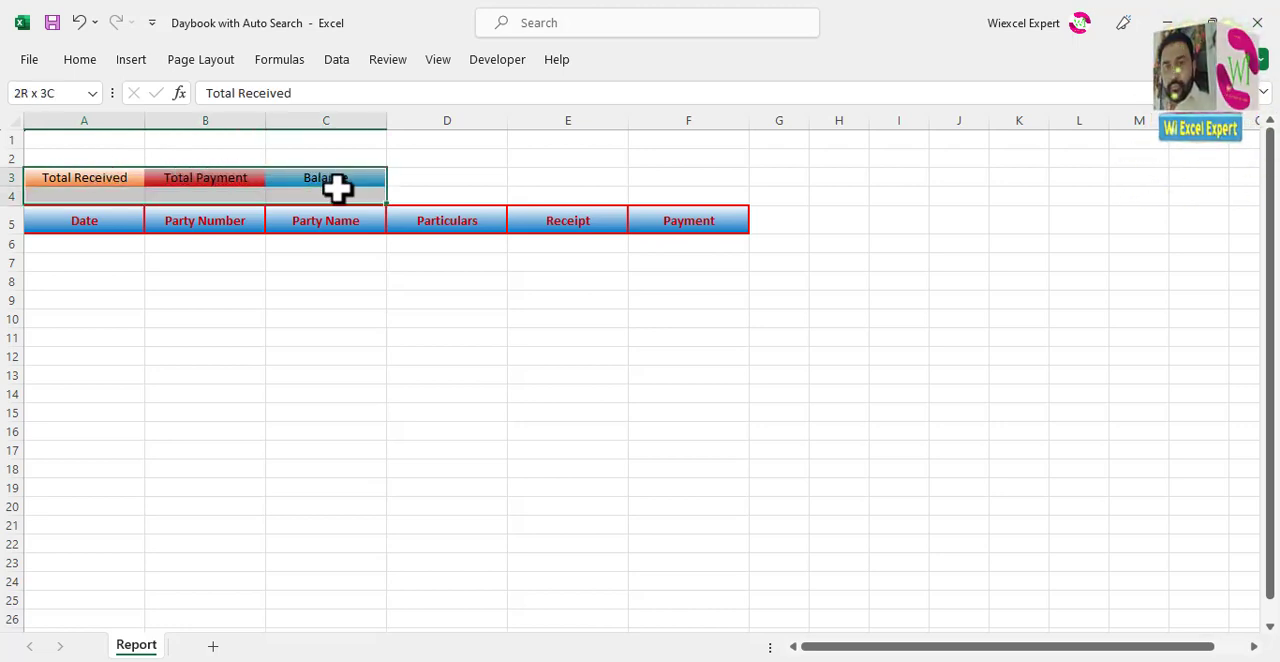
{"action": "left_click", "coordinate": [80, 60]}
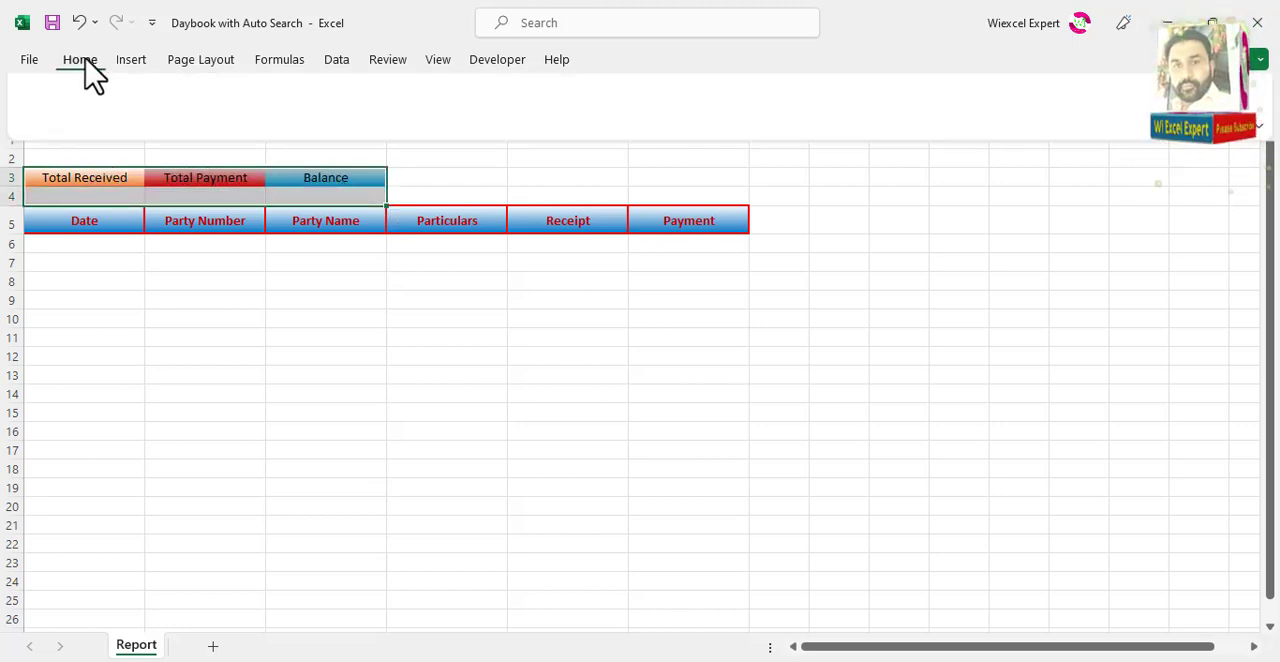
{"action": "left_click", "coordinate": [230, 126]}
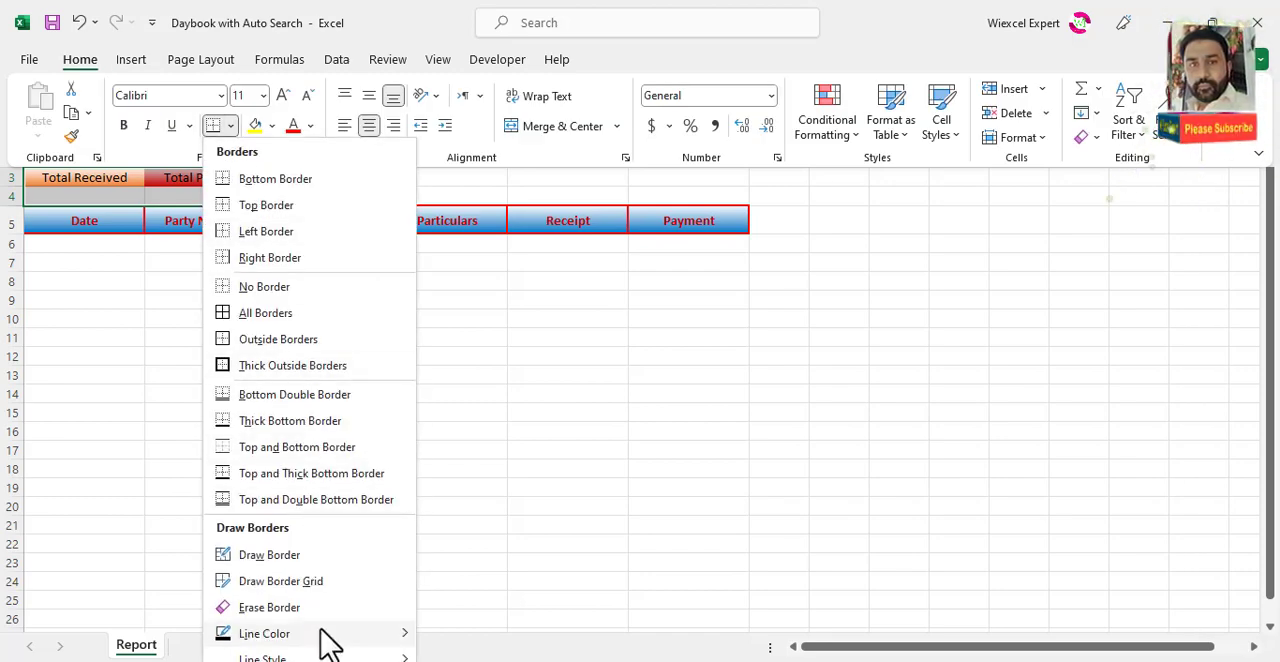
{"action": "mouse_move", "coordinate": [337, 640]}
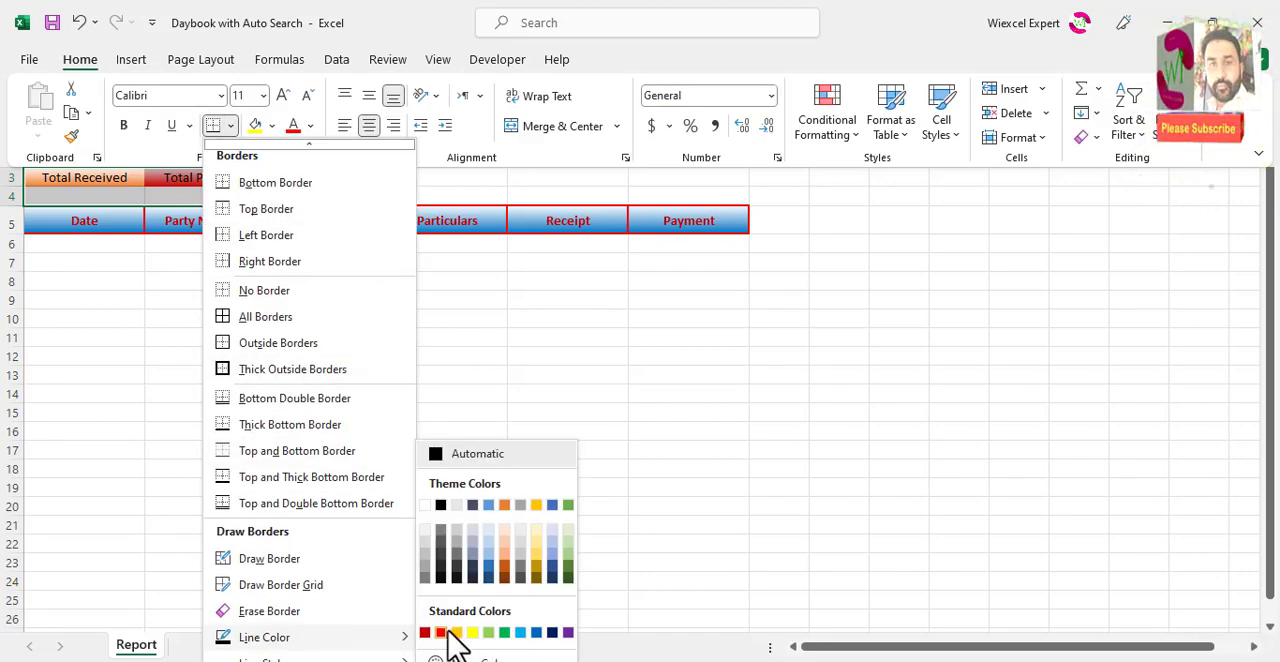
{"action": "left_click", "coordinate": [441, 633]}
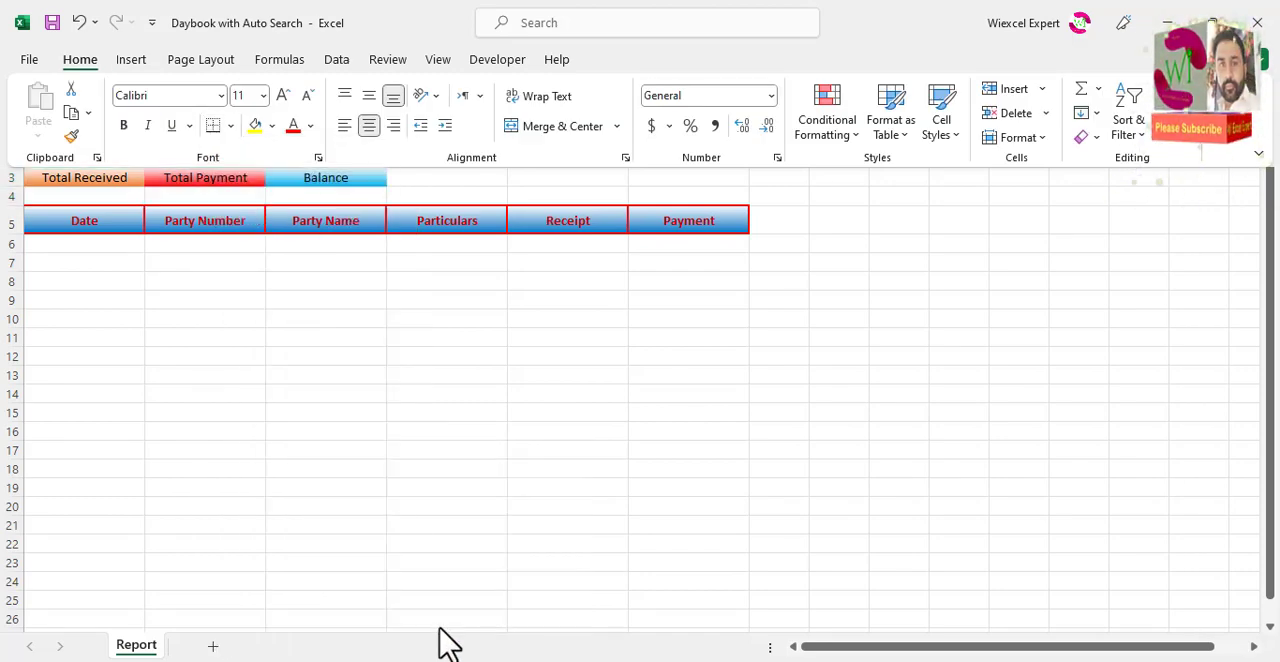
{"action": "left_click", "coordinate": [230, 126]}
{"action": "left_click", "coordinate": [292, 366]}
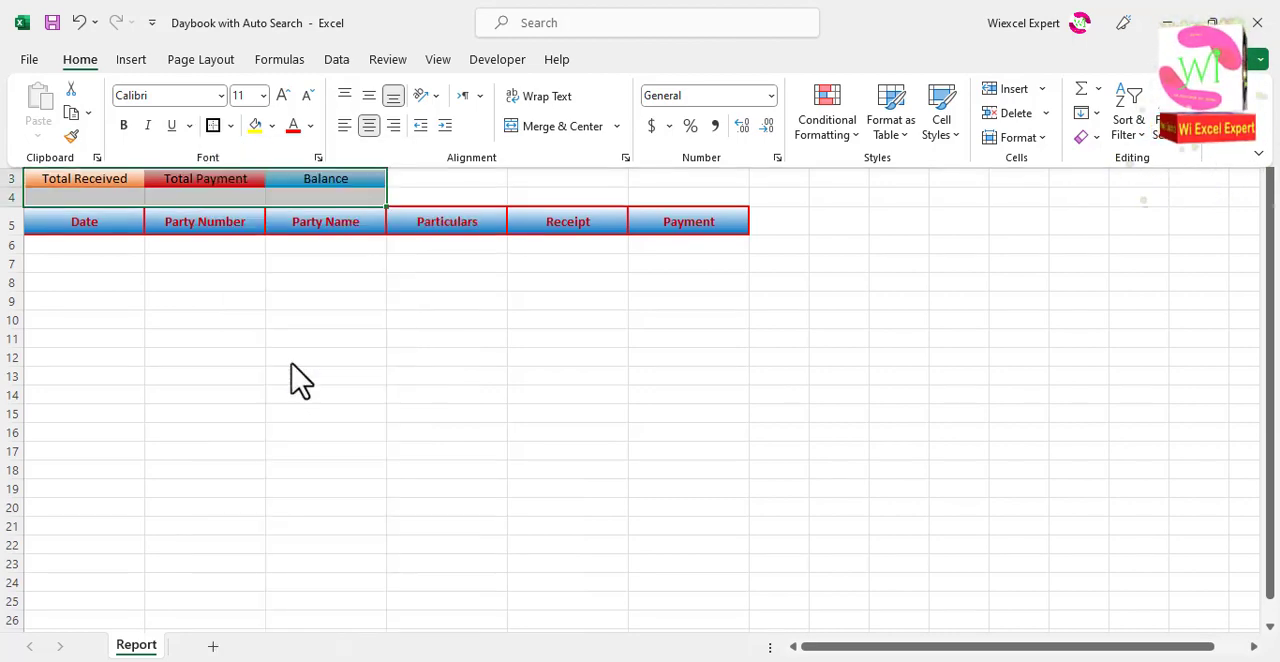
{"action": "left_click", "coordinate": [266, 291]}
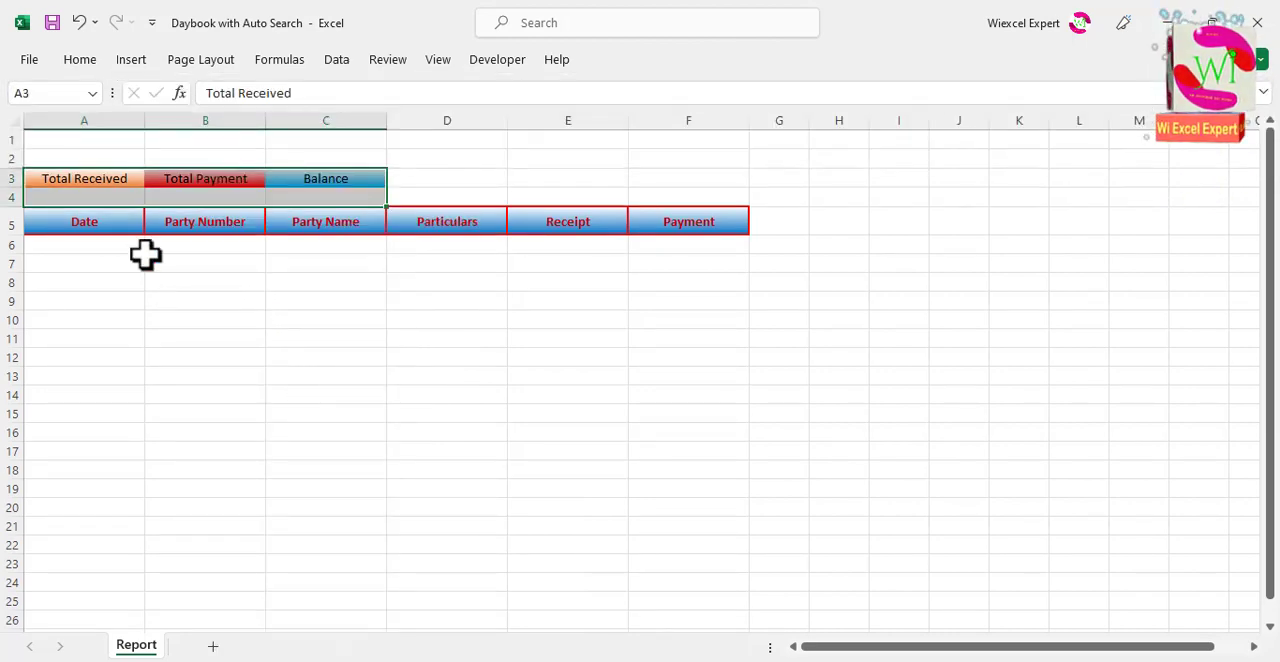
{"action": "left_click", "coordinate": [124, 200]}
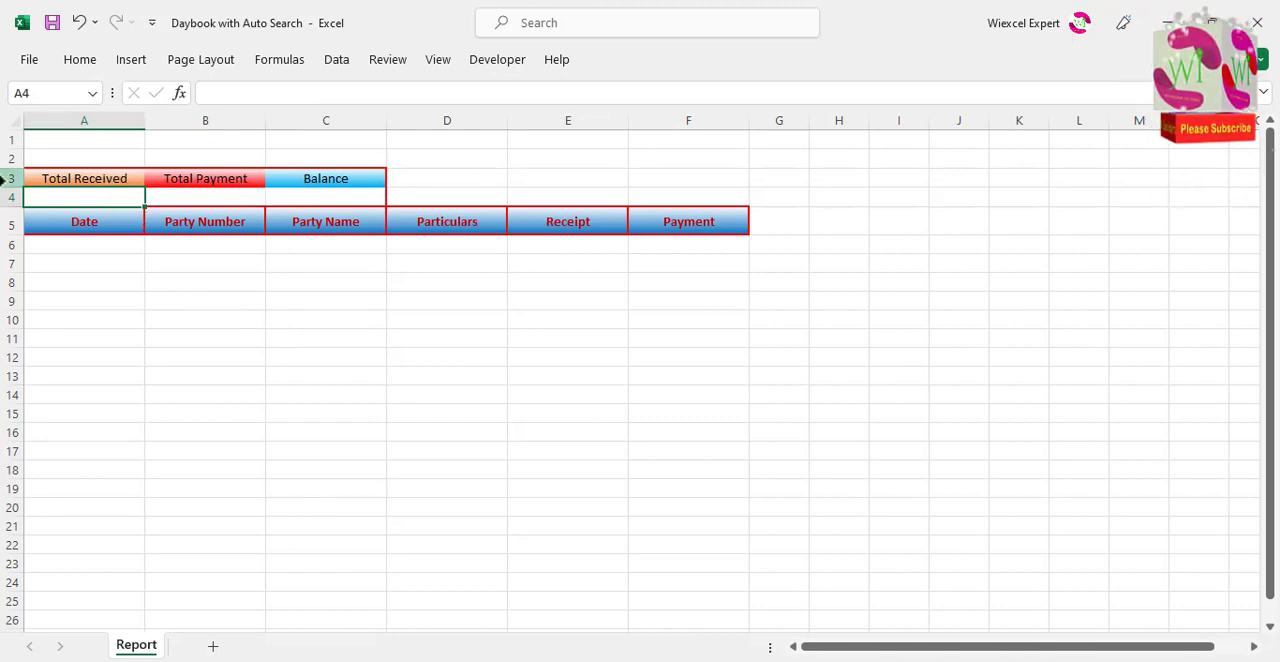
Step: Make row 3 slightly taller and align its contents to the vertical middle
{"action": "left_click", "coordinate": [10, 180]}
{"action": "left_click_drag", "start_coordinate": [18, 187], "coordinate": [17, 196]}
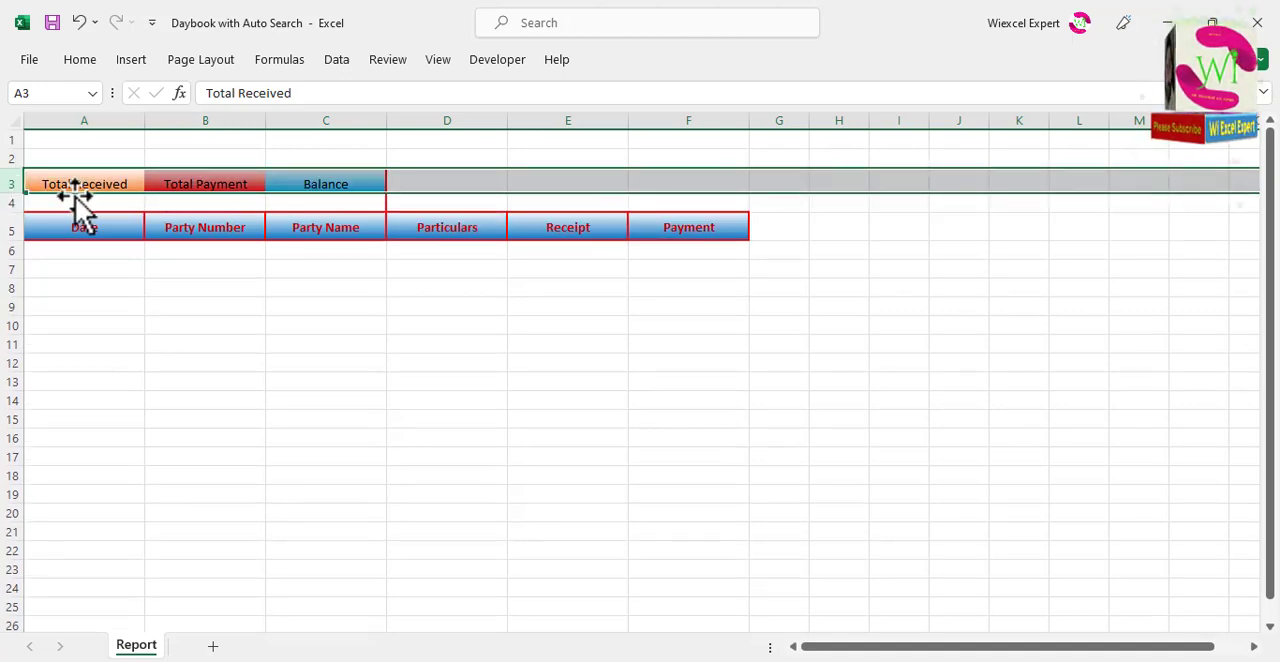
{"action": "left_click", "coordinate": [80, 60]}
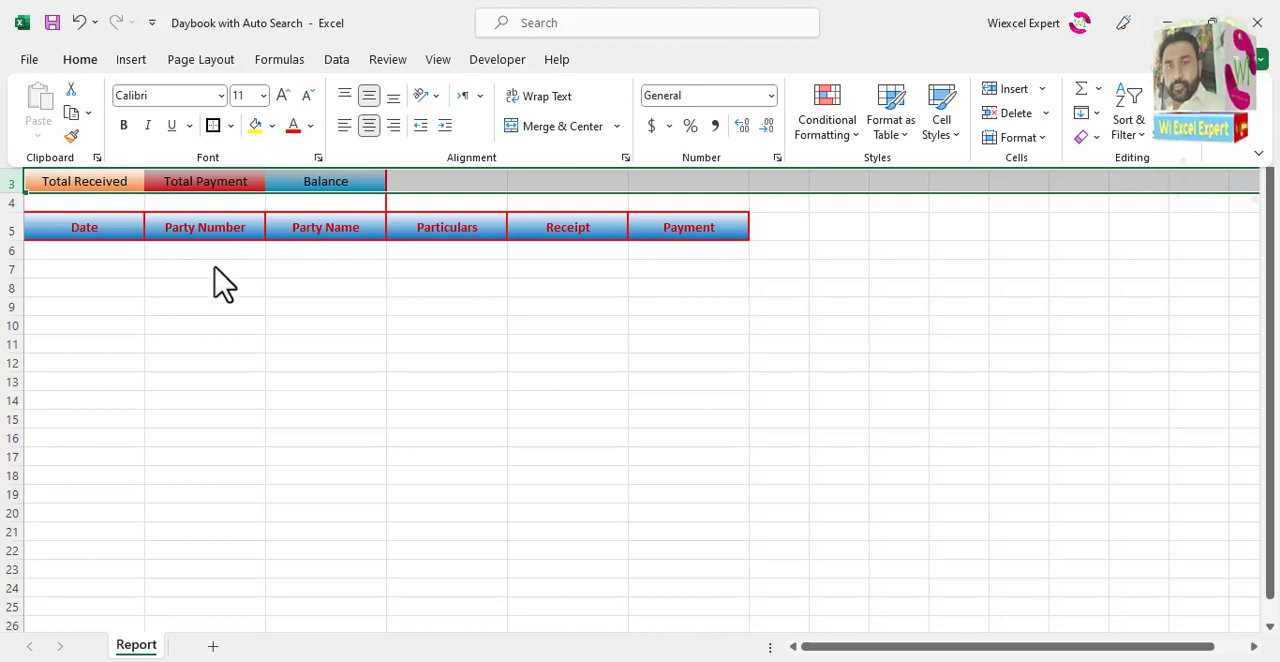
{"action": "left_click", "coordinate": [123, 205]}
Step: Format the summary value cells A4:C4 as Currency with 2 decimal places and the $ symbol
{"action": "left_click", "coordinate": [113, 202]}
{"action": "left_click", "coordinate": [210, 203]}
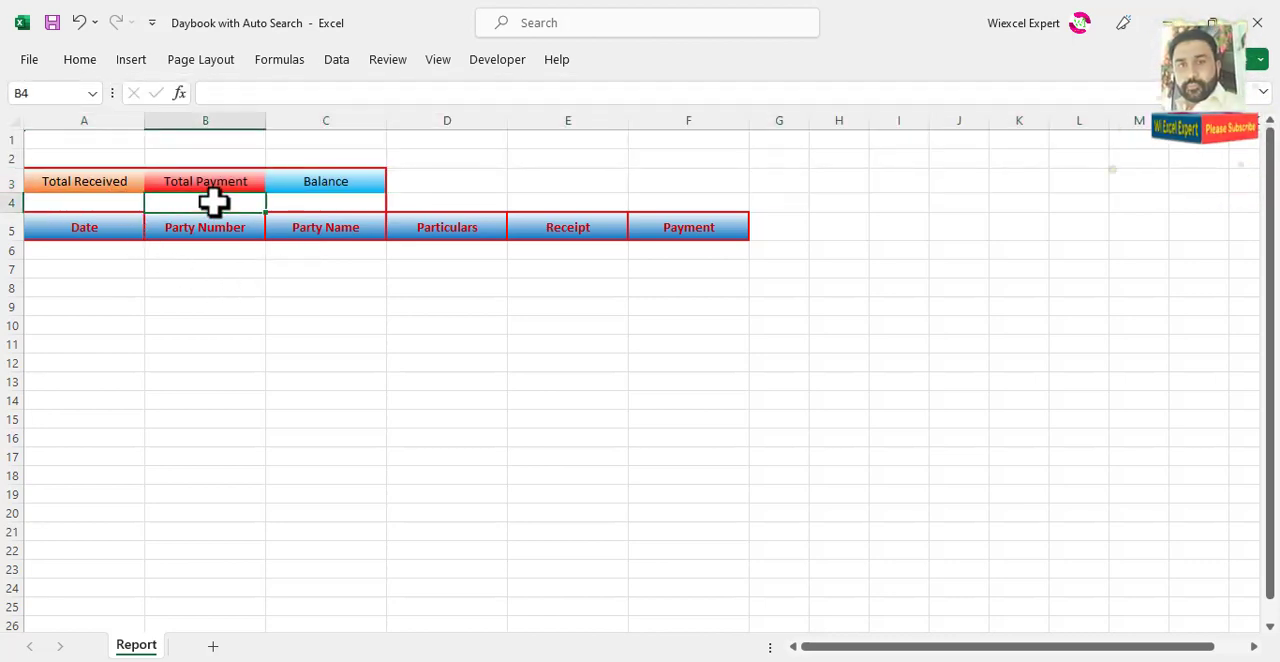
{"action": "left_click", "coordinate": [327, 201]}
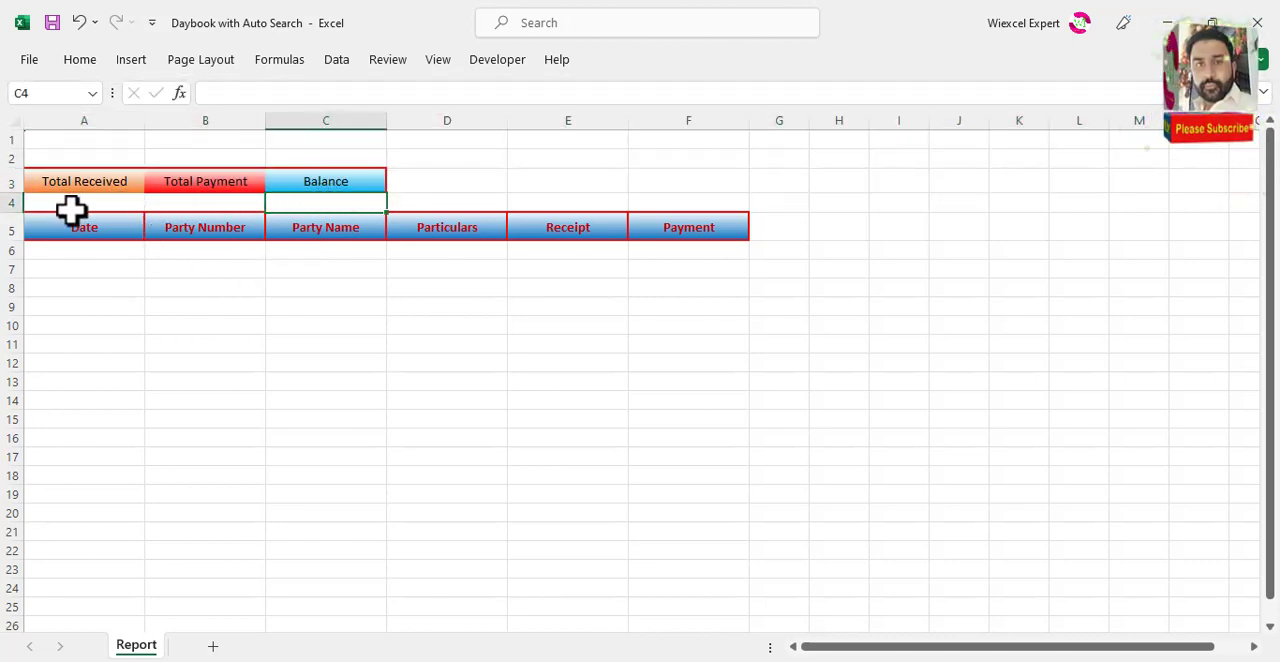
{"action": "left_click_drag", "start_coordinate": [71, 208], "coordinate": [315, 201]}
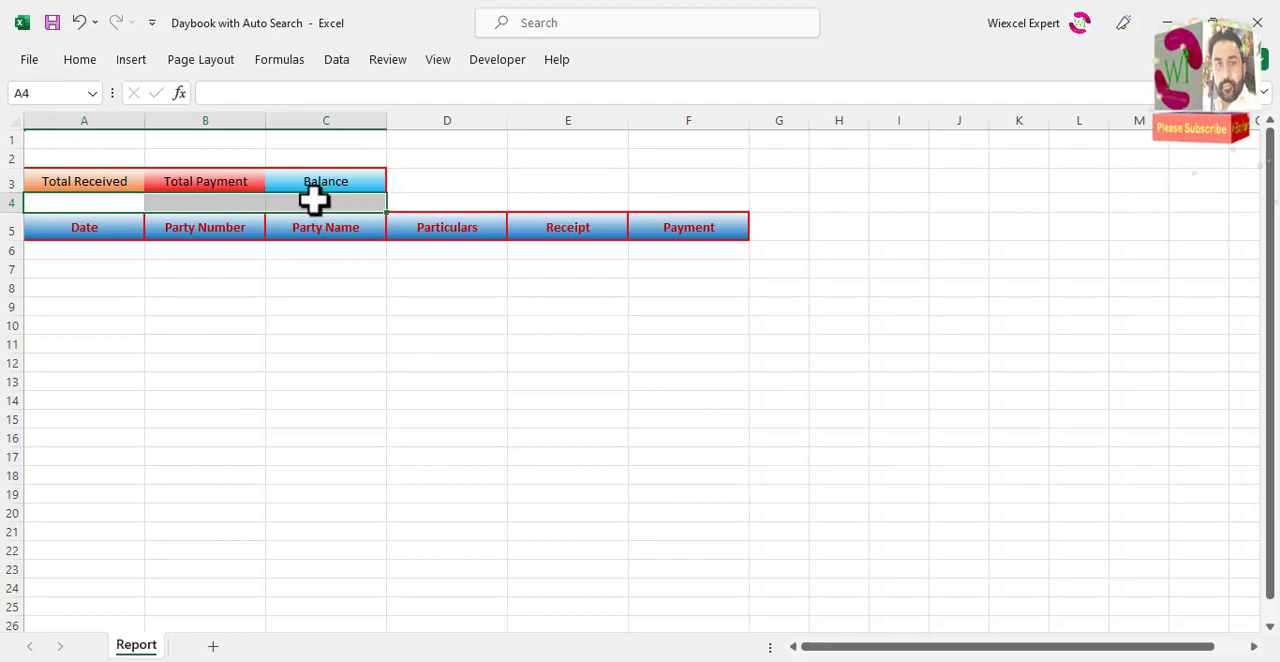
{"action": "key", "text": "ctrl+1"}
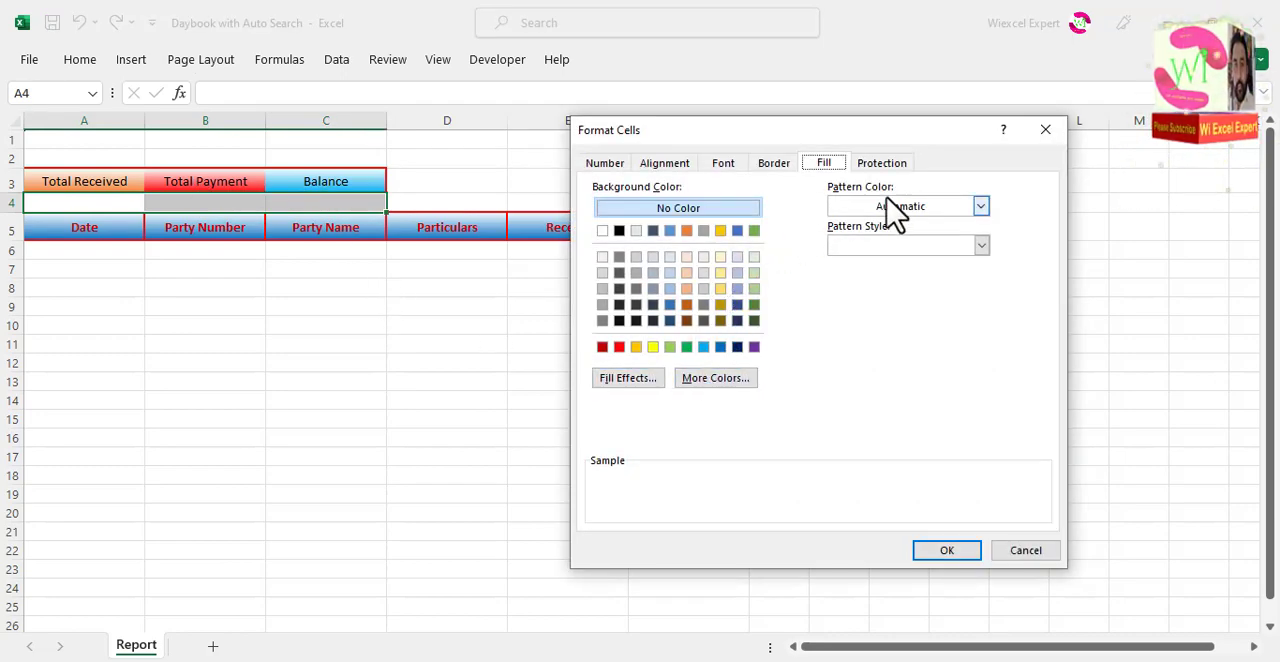
{"action": "left_click", "coordinate": [612, 166]}
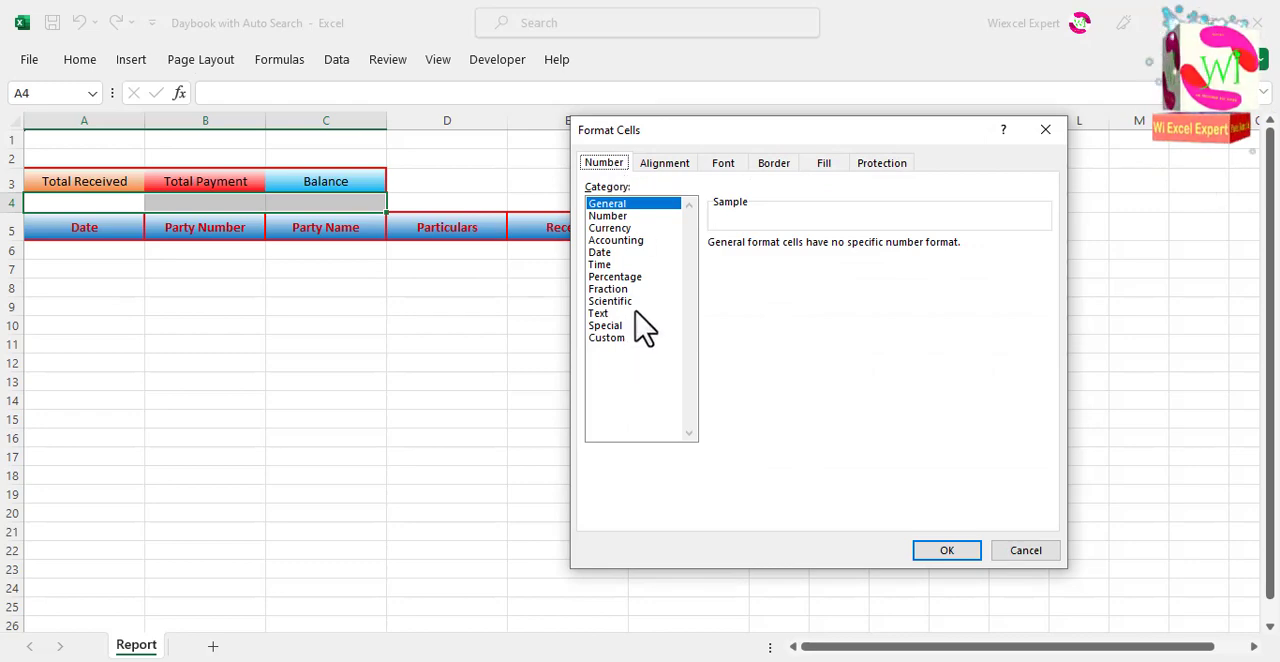
{"action": "left_click", "coordinate": [612, 228]}
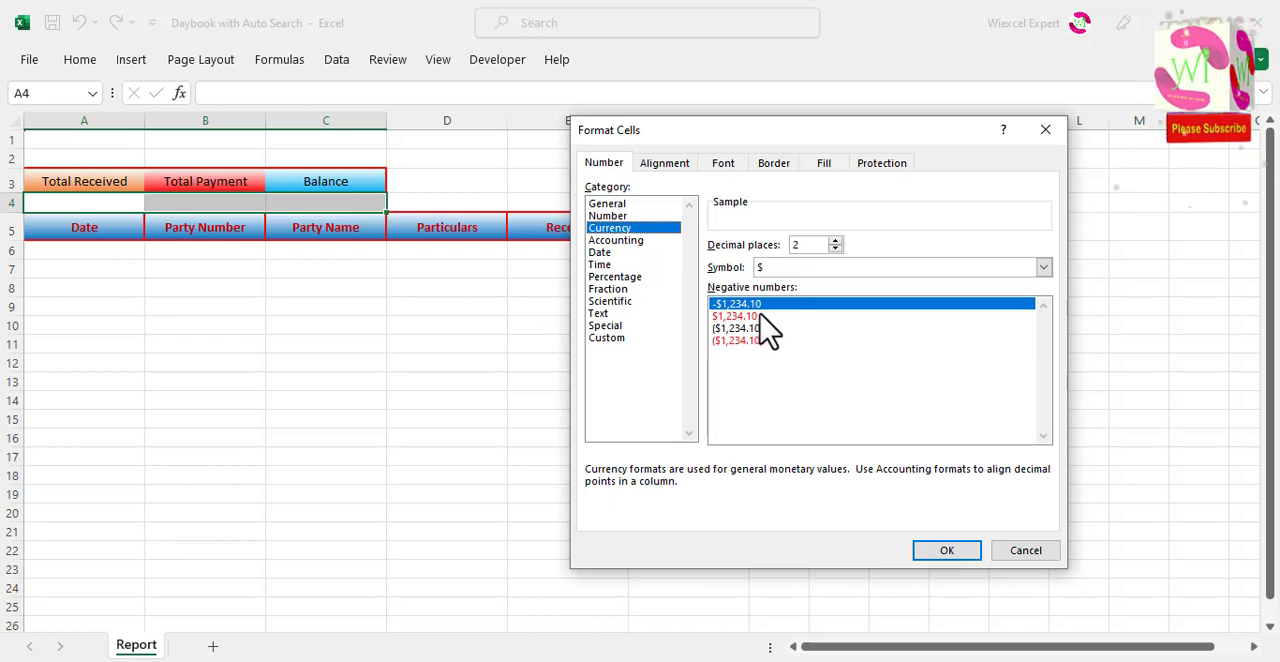
{"action": "left_click", "coordinate": [940, 550]}
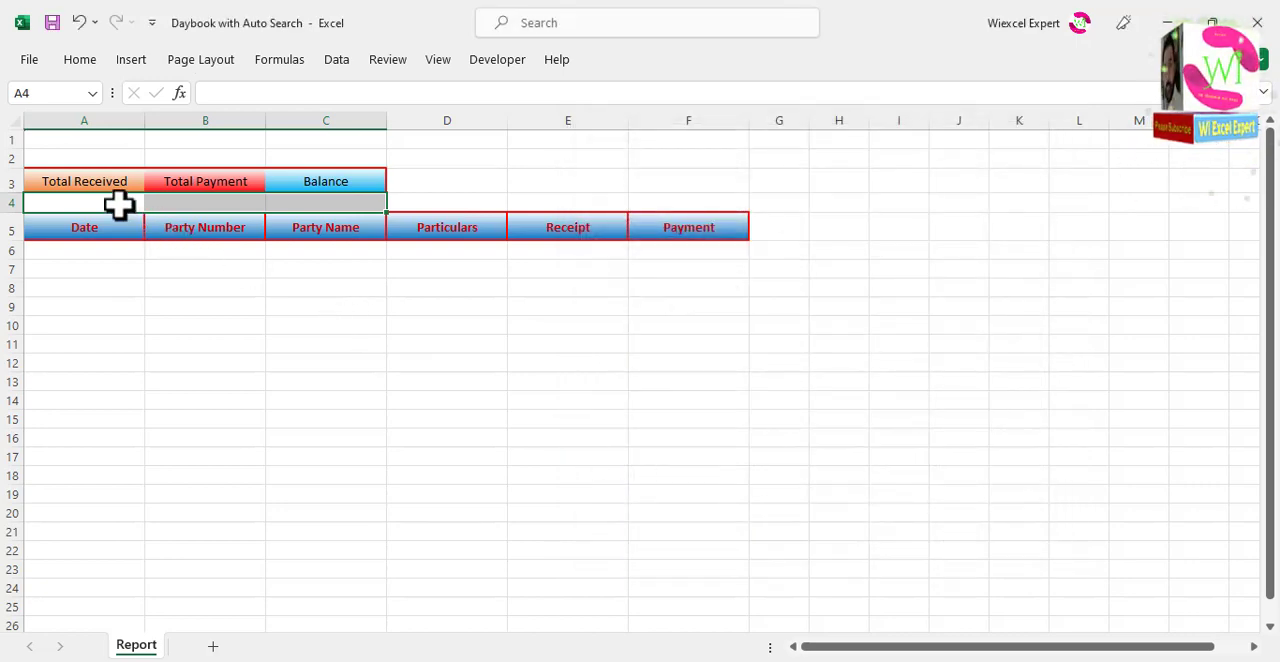
{"action": "left_click", "coordinate": [118, 204]}
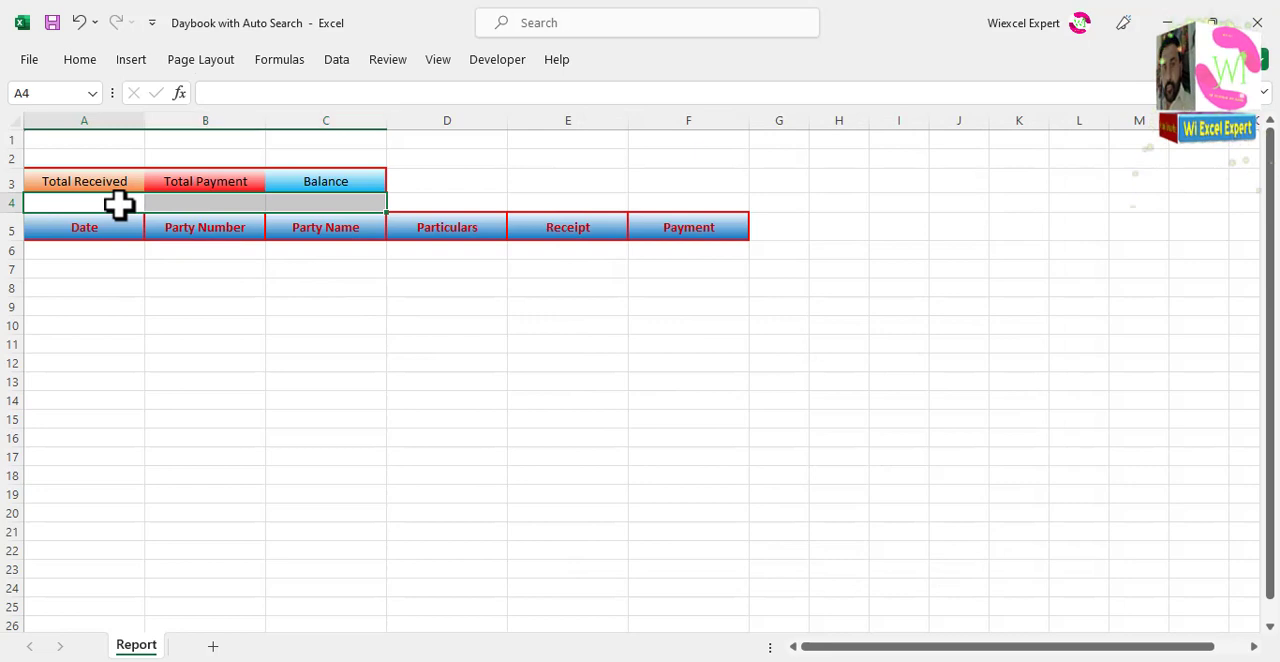
{"action": "left_click", "coordinate": [220, 201]}
{"action": "left_click", "coordinate": [316, 201]}
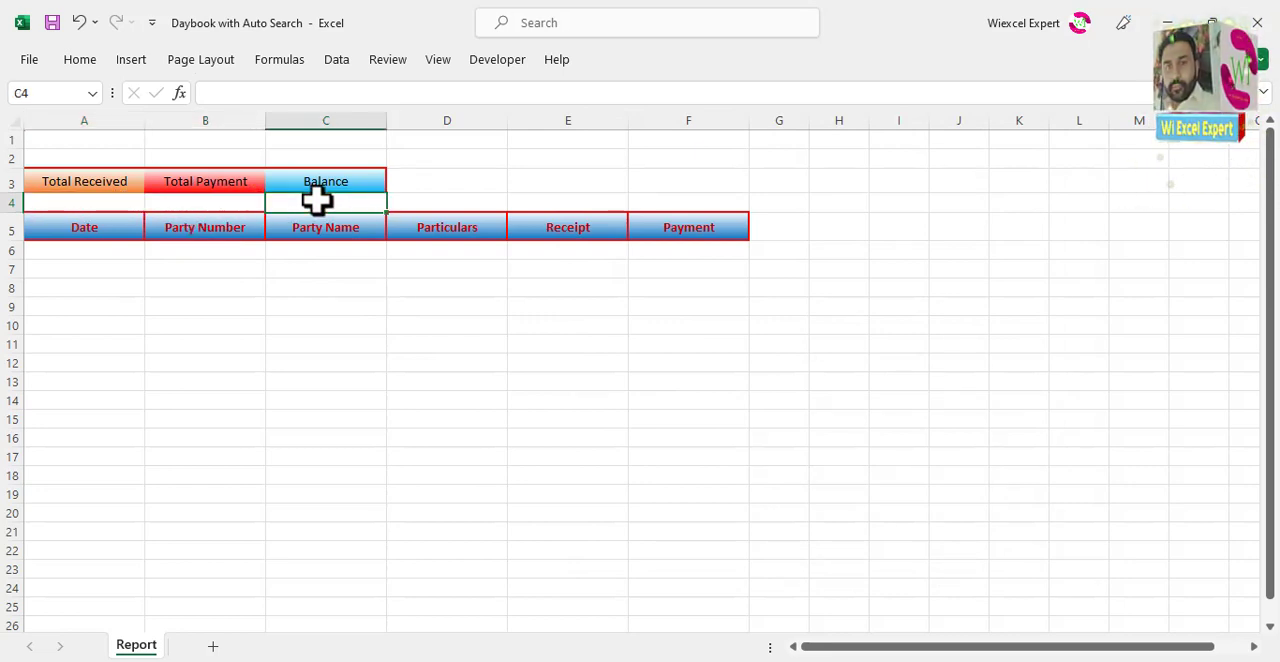
{"action": "left_click", "coordinate": [198, 254]}
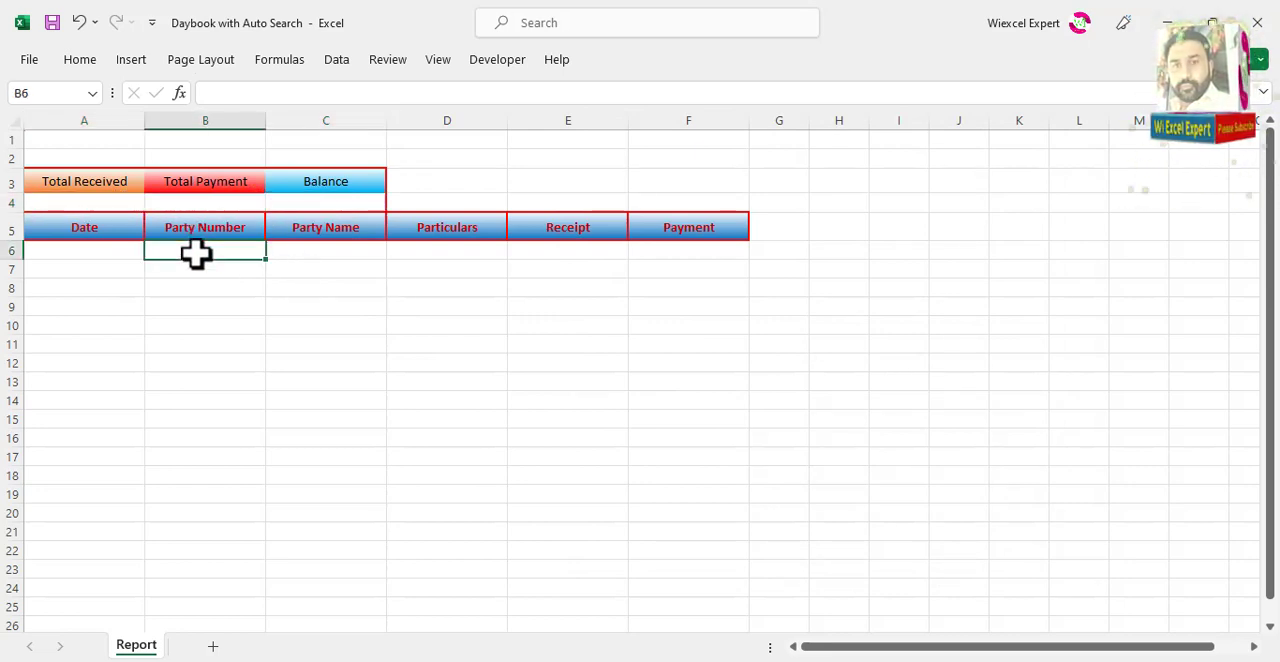
Step: Merge and centre cells D3:E3, and separately merge and centre cells D4:E4 beside the summary block
{"action": "left_click", "coordinate": [452, 183]}
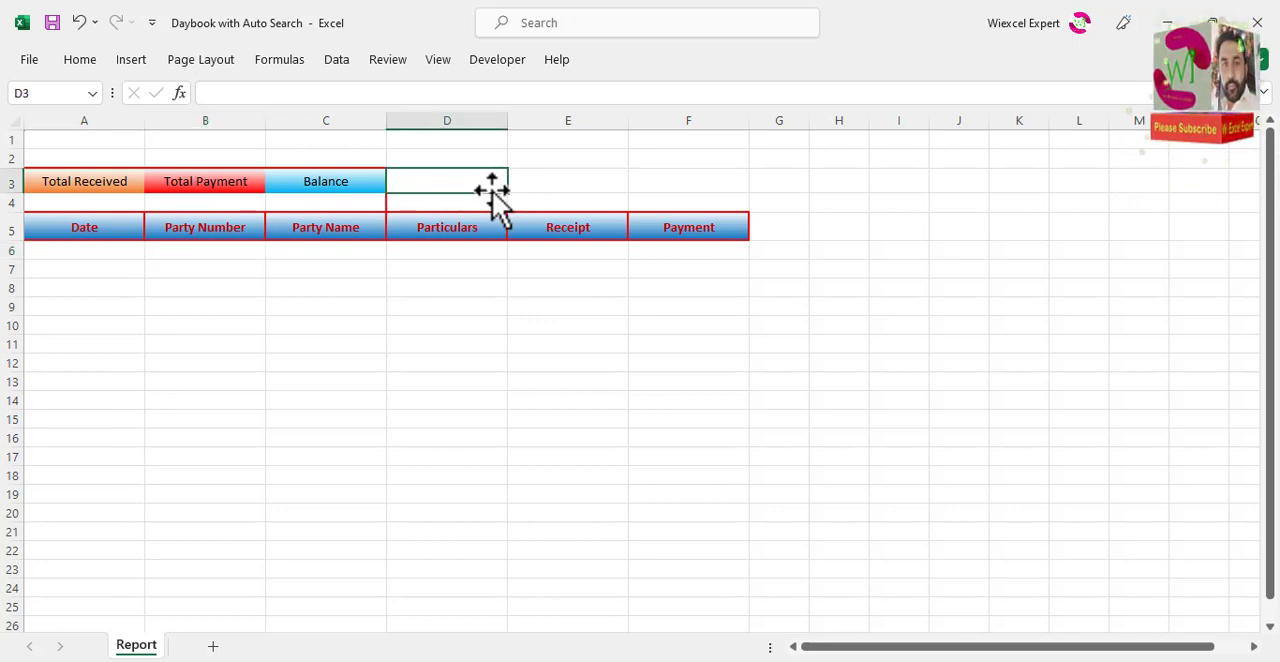
{"action": "left_click_drag", "start_coordinate": [497, 182], "coordinate": [558, 173]}
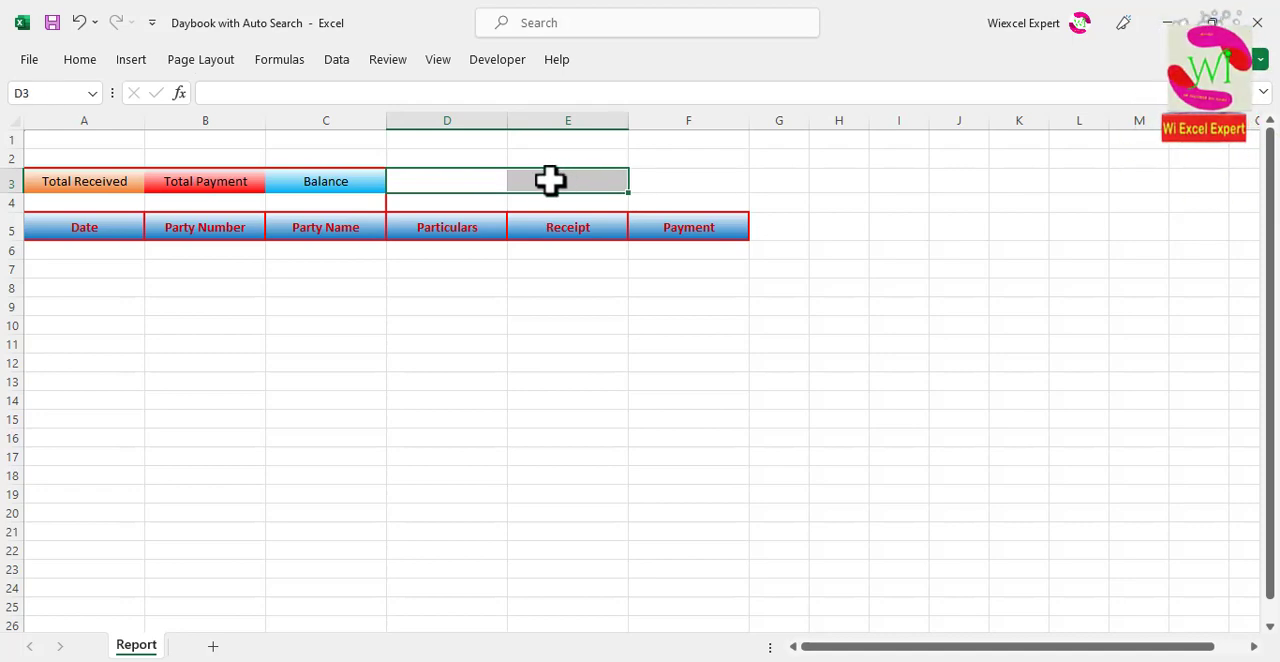
{"action": "left_click", "coordinate": [82, 60]}
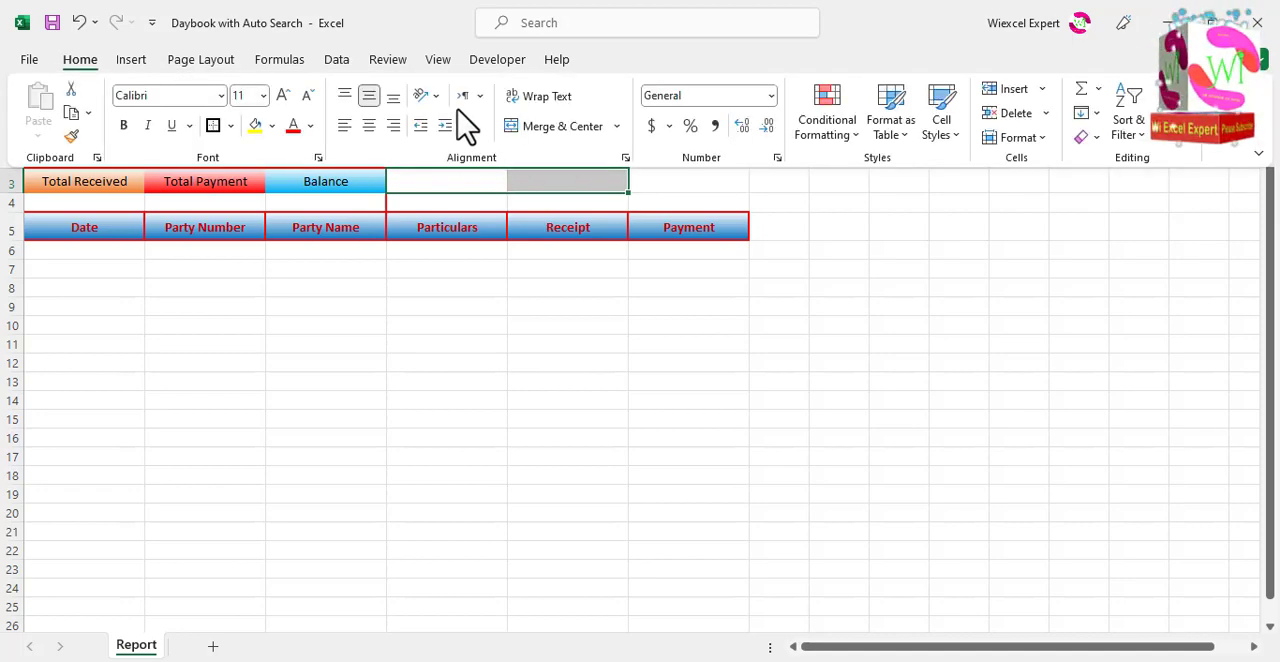
{"action": "left_click", "coordinate": [540, 127]}
{"action": "left_click", "coordinate": [455, 215]}
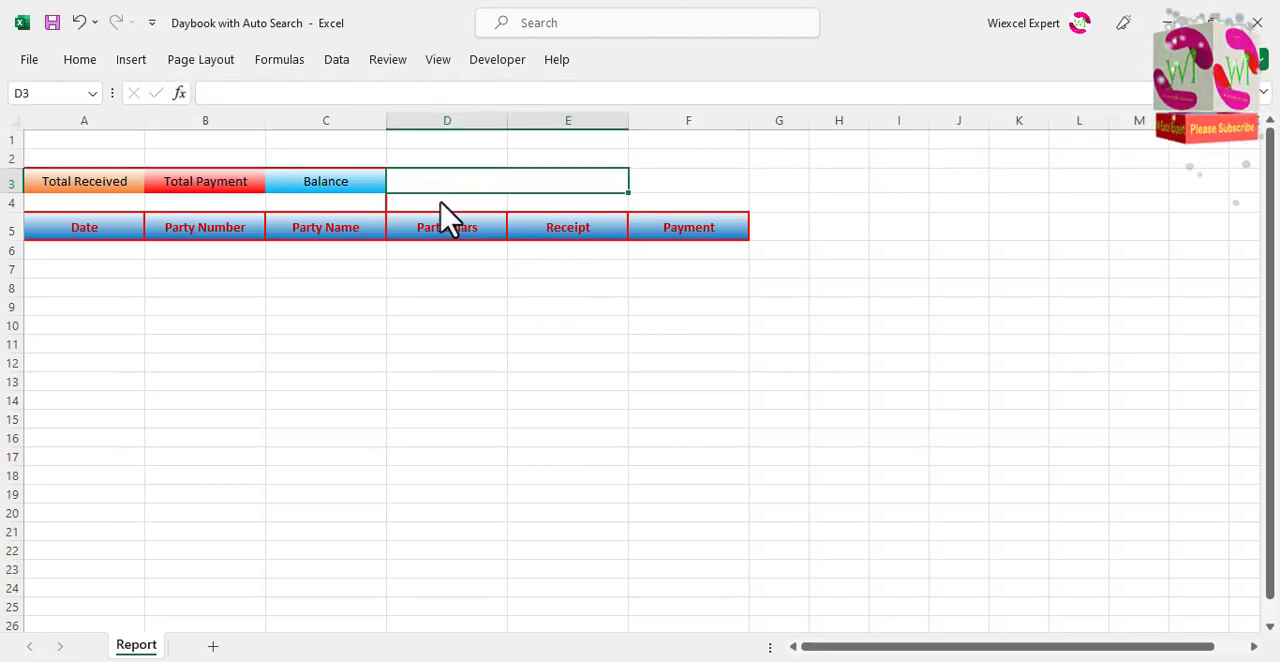
{"action": "left_click_drag", "start_coordinate": [460, 203], "coordinate": [550, 203]}
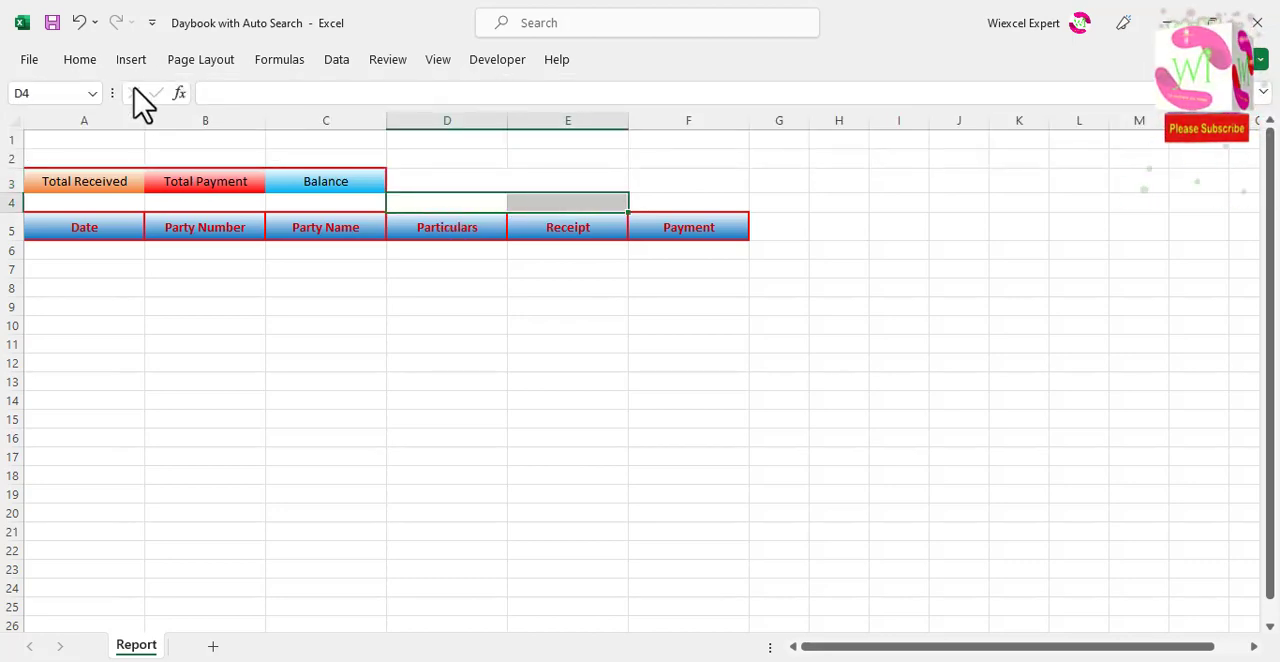
{"action": "left_click", "coordinate": [80, 60]}
{"action": "left_click", "coordinate": [540, 127]}
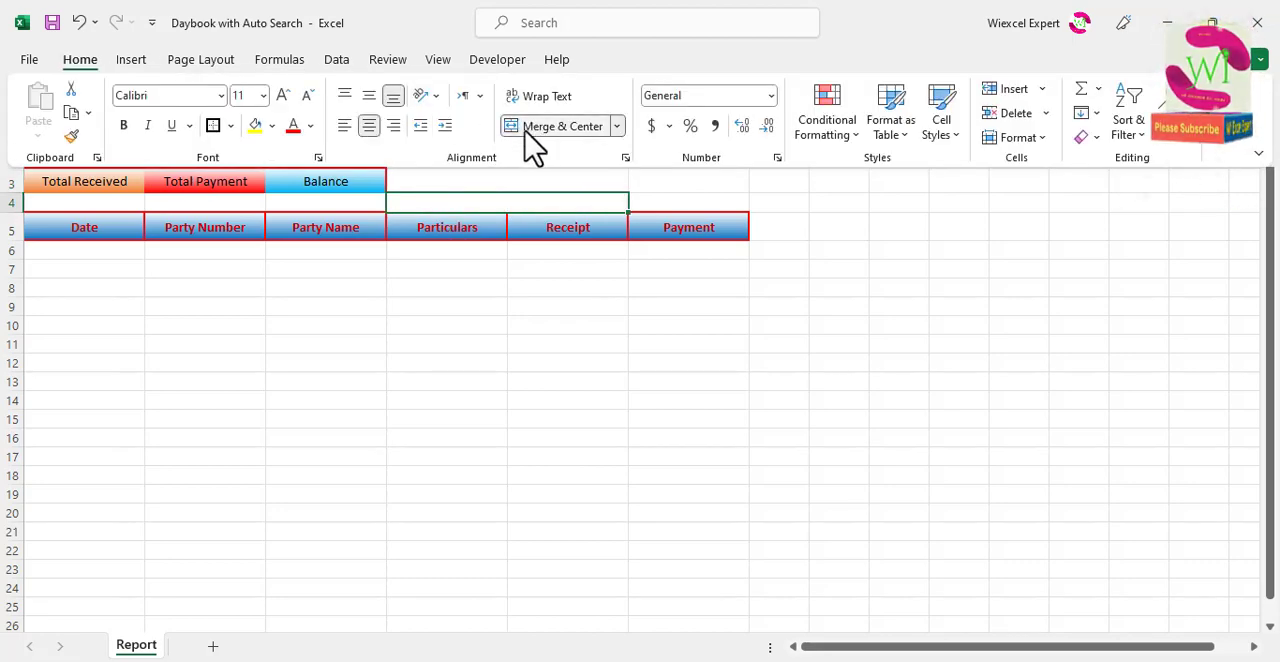
Step: Enter the label Account Name in the merged cell D3:E3
{"action": "left_click", "coordinate": [494, 181]}
{"action": "left_click", "coordinate": [495, 180]}
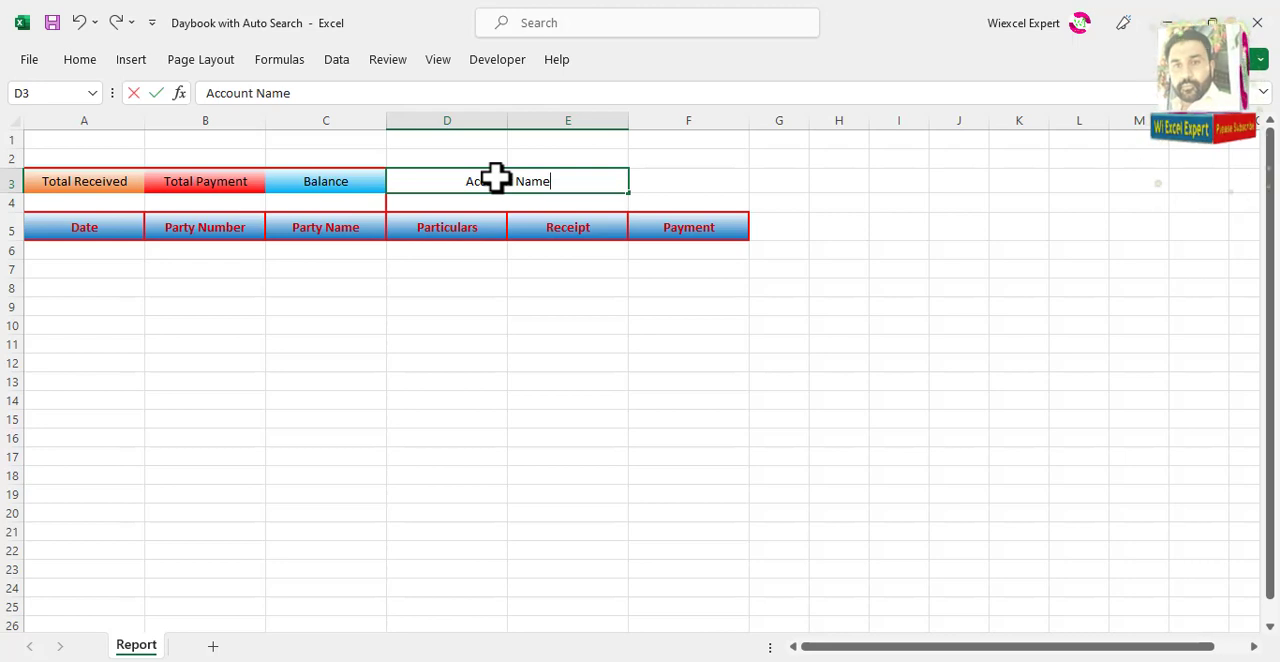
{"action": "left_click", "coordinate": [666, 183]}
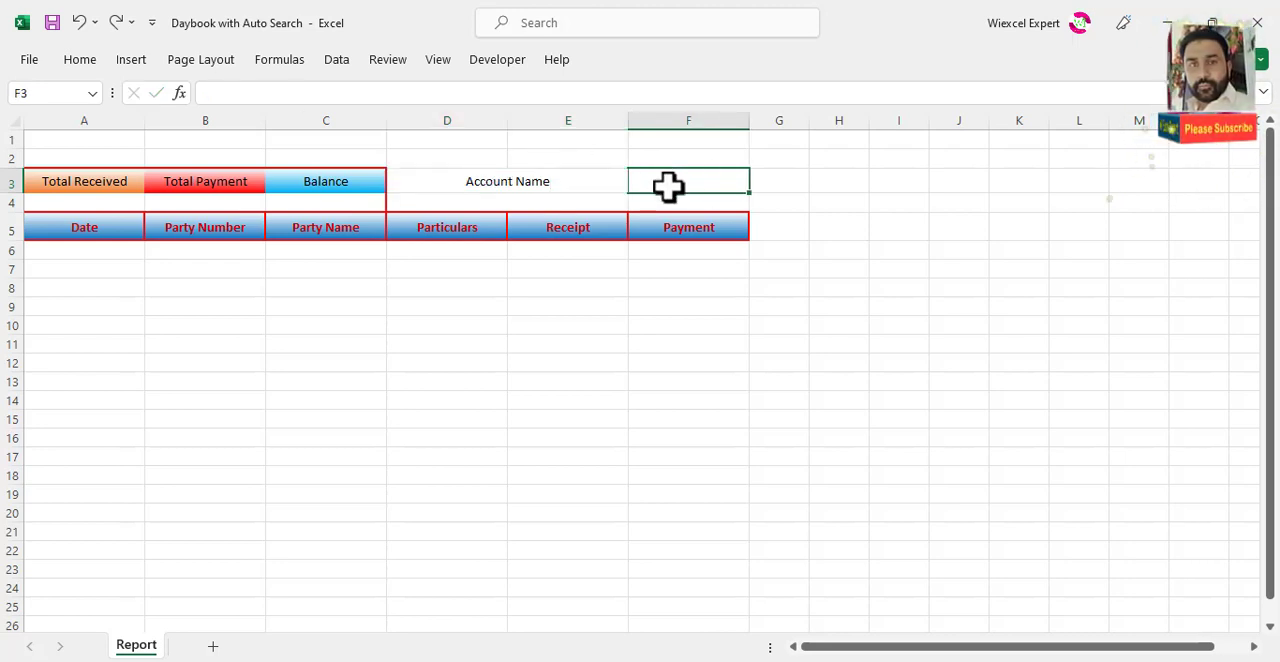
Step: Merge and centre cells F3:F4 above the Payment header
{"action": "left_click_drag", "start_coordinate": [668, 191], "coordinate": [671, 203]}
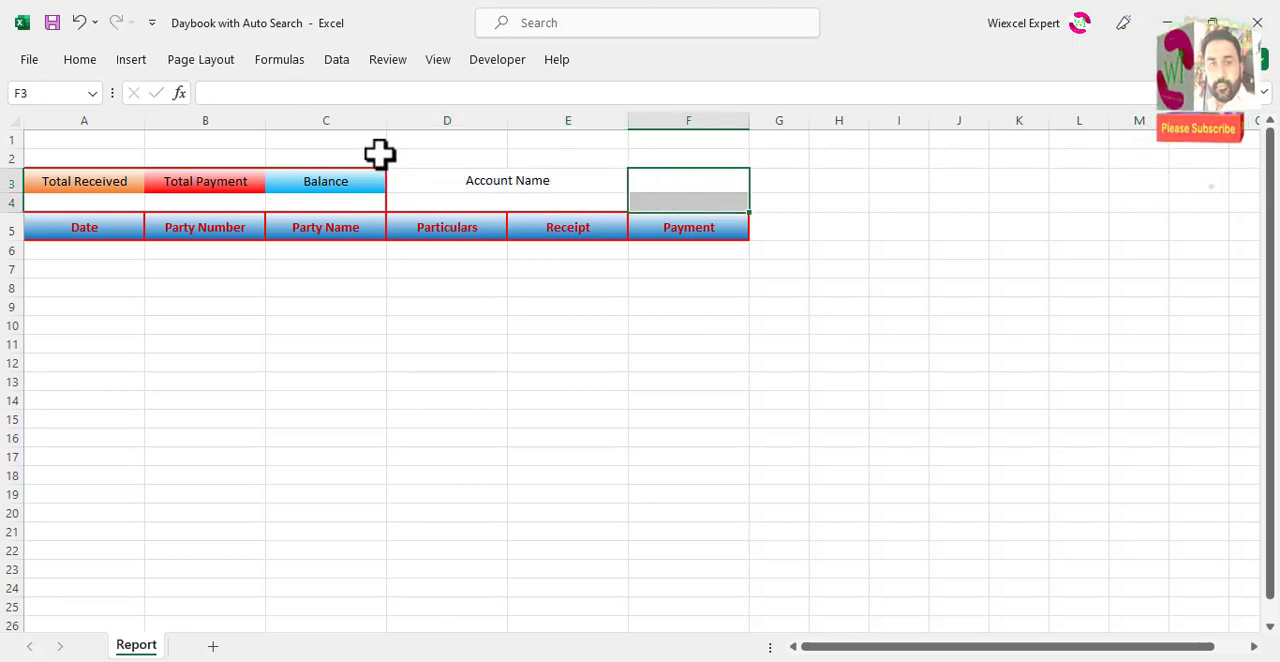
{"action": "left_click", "coordinate": [80, 59]}
{"action": "left_click", "coordinate": [548, 126]}
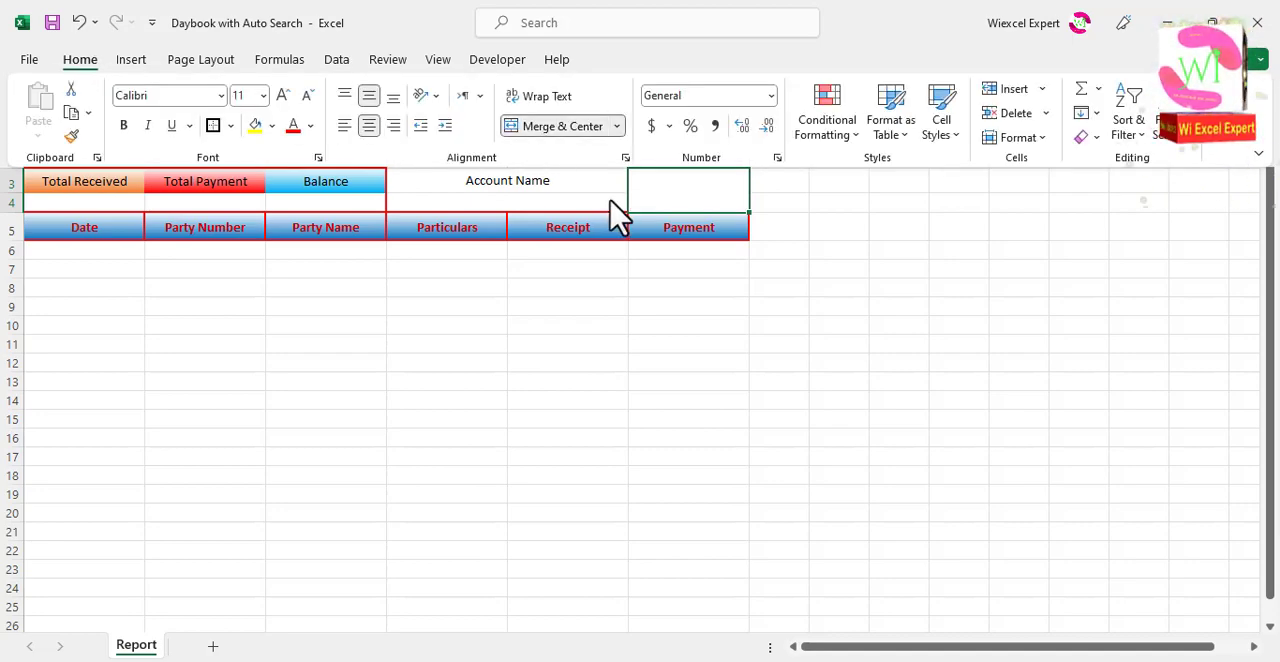
{"action": "left_click", "coordinate": [667, 198]}
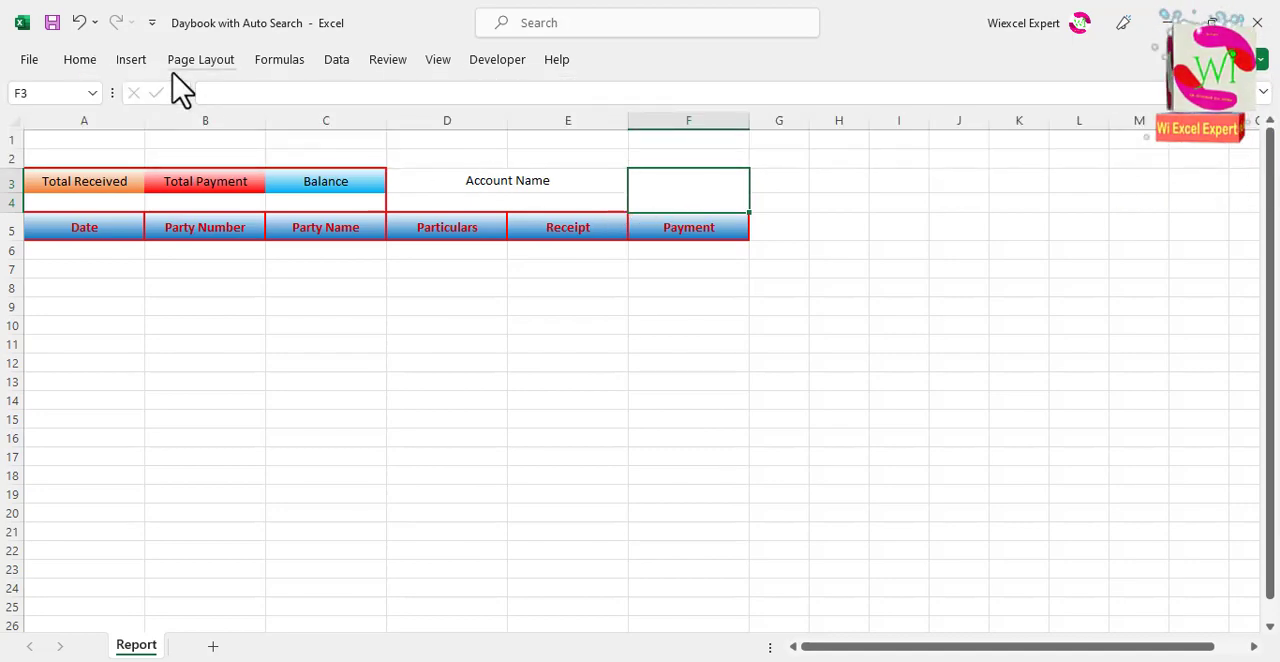
Step: Draw a rounded rectangle covering the merged cell F3:F4 and add the text Search to it
{"action": "left_click", "coordinate": [133, 62]}
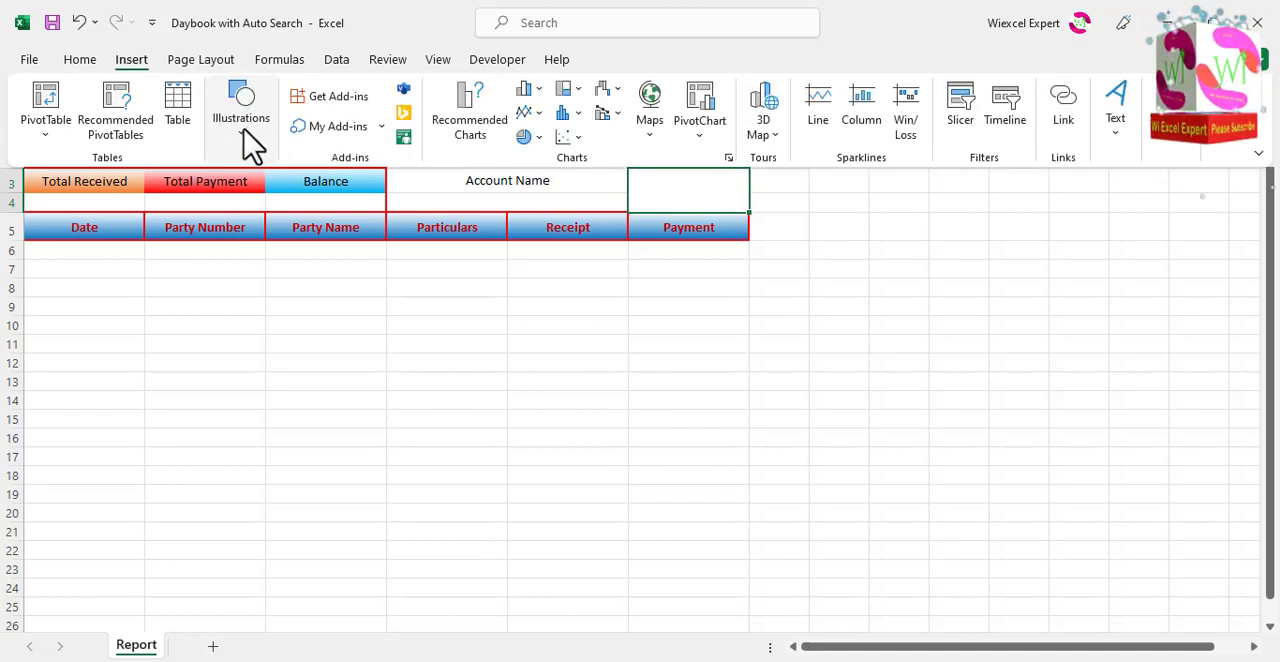
{"action": "left_click", "coordinate": [249, 143]}
{"action": "left_click", "coordinate": [277, 222]}
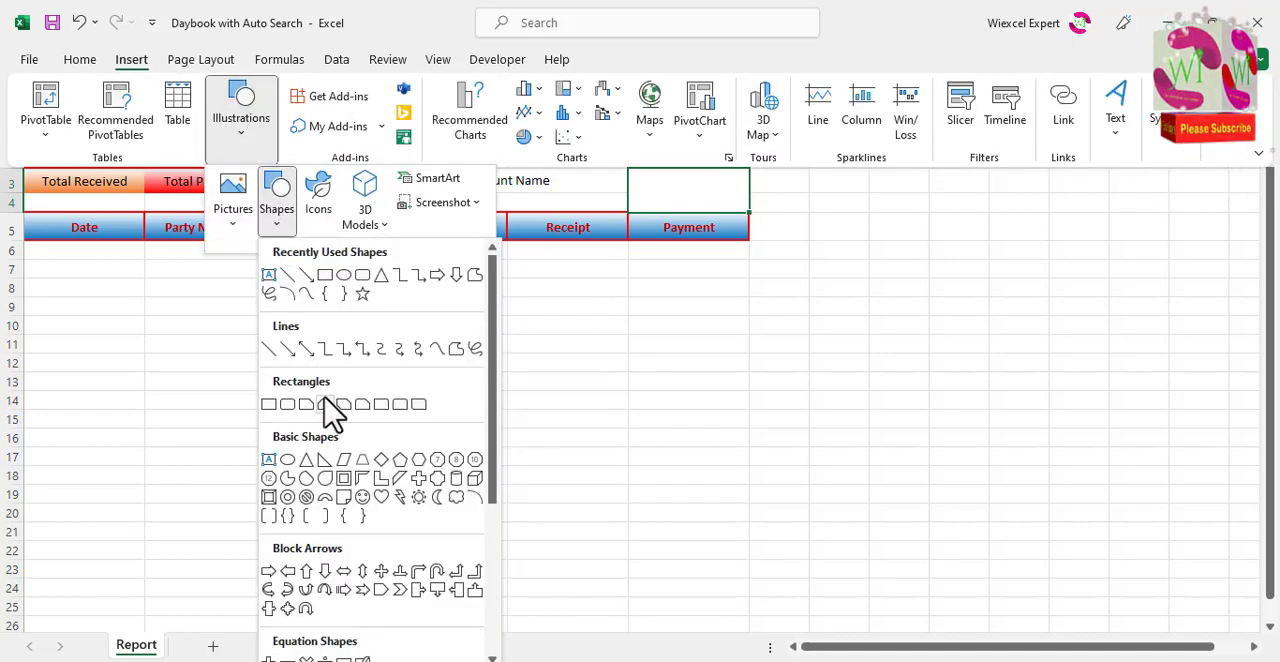
{"action": "left_click", "coordinate": [288, 405]}
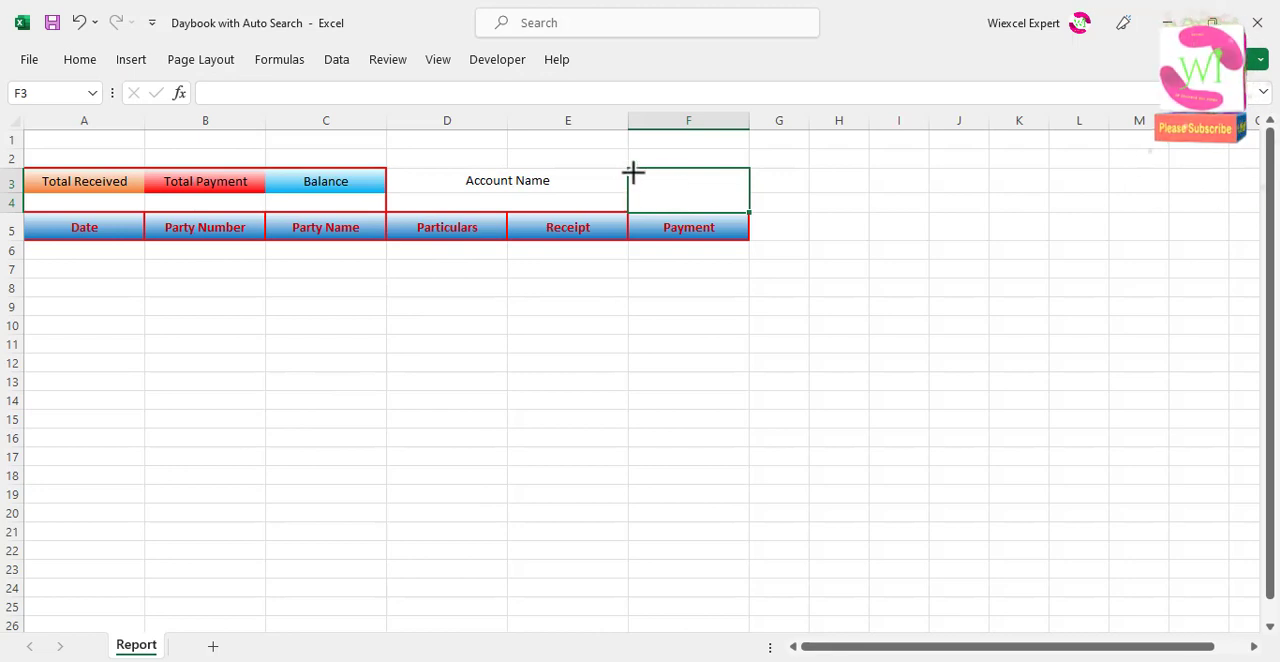
{"action": "left_click_drag", "start_coordinate": [630, 170], "coordinate": [745, 210]}
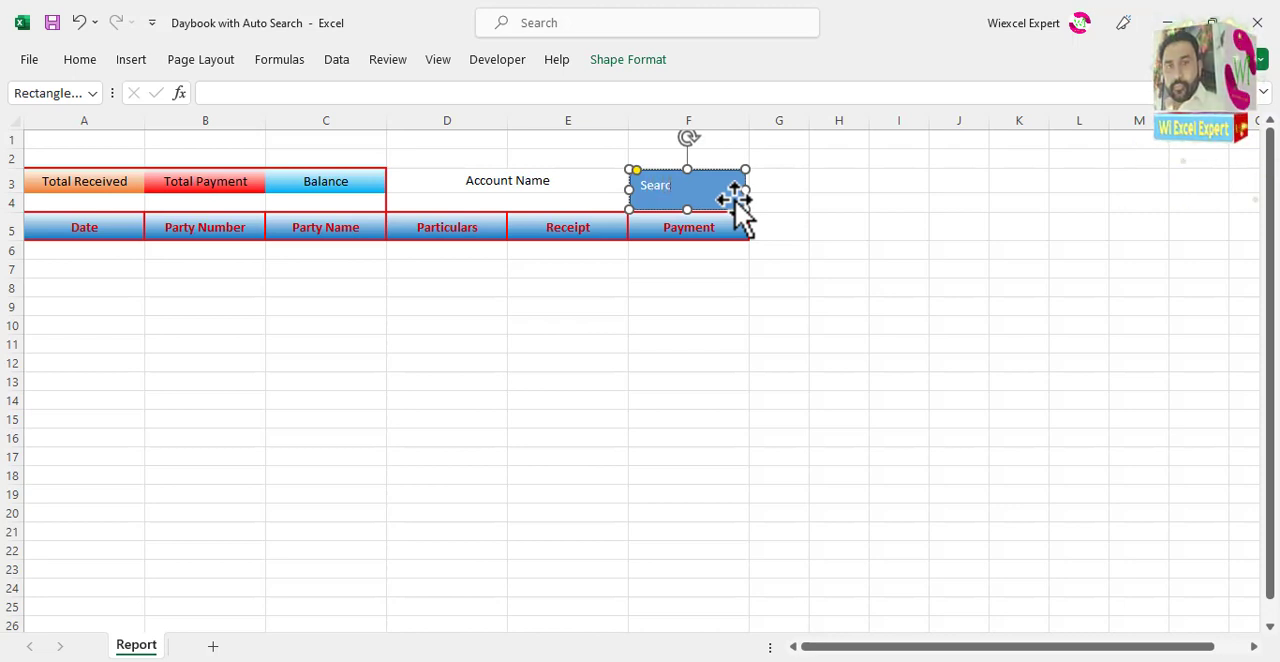
{"action": "key", "text": "Escape"}
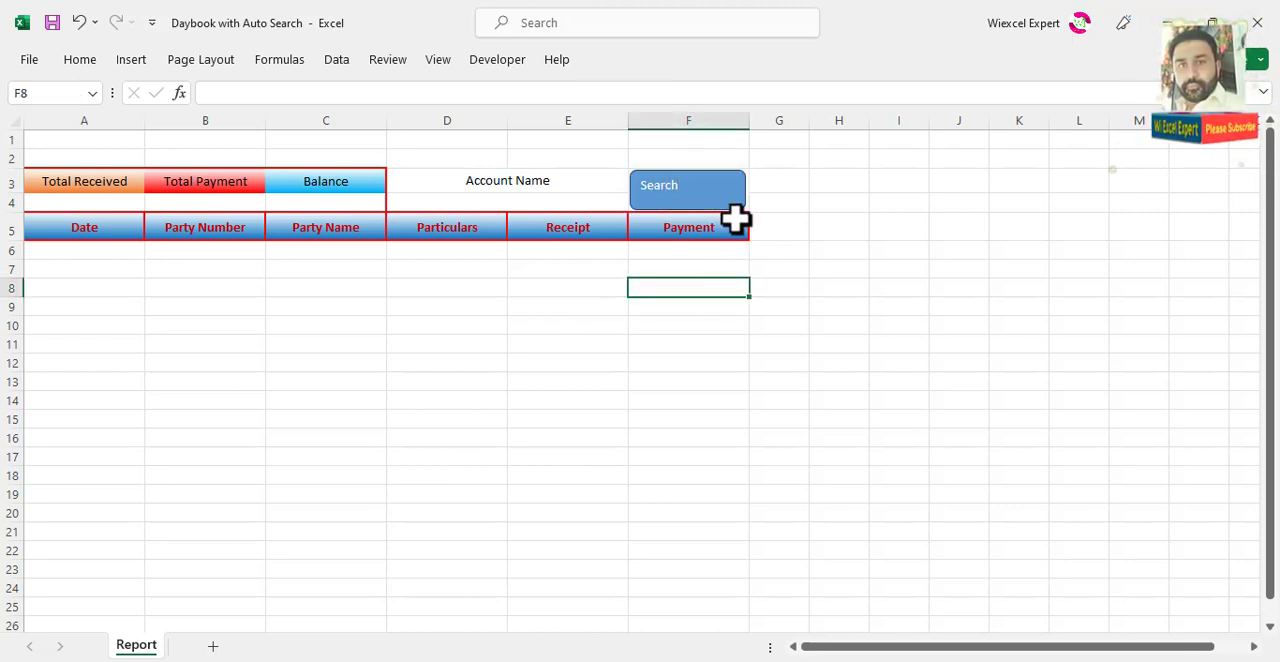
Step: Apply the shape style Gradient Fill - Gold, Accent 4, No Outline to the Search shape
{"action": "left_click", "coordinate": [723, 186]}
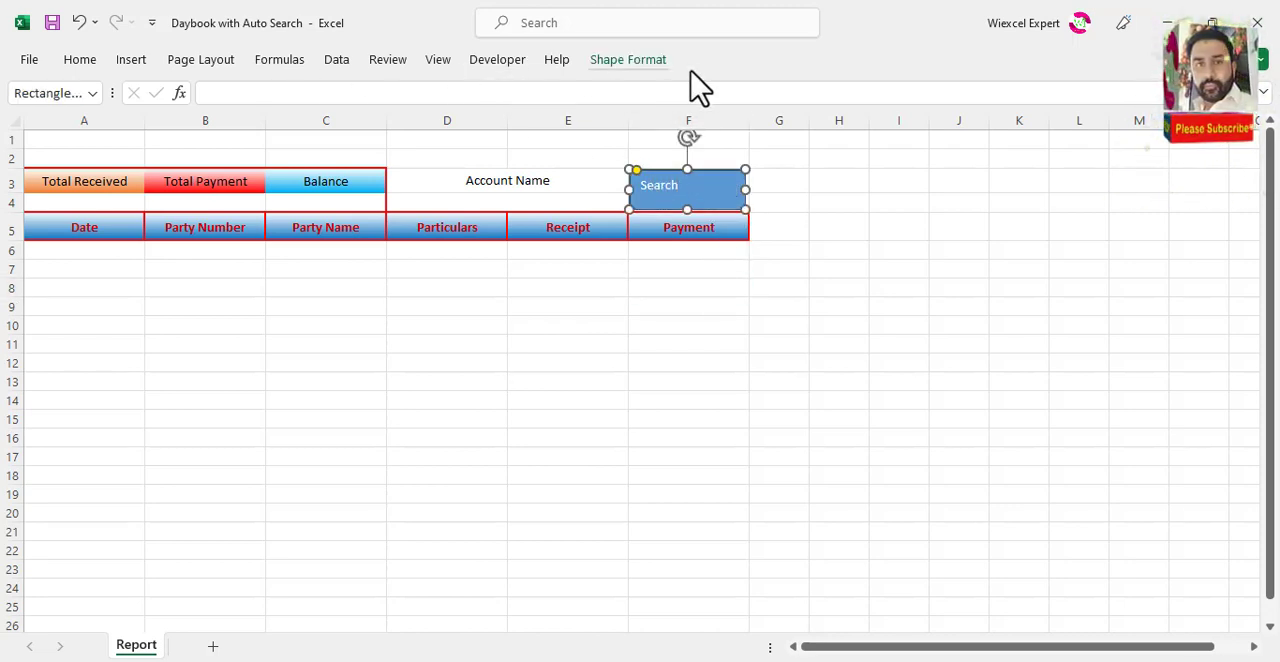
{"action": "left_click", "coordinate": [645, 60]}
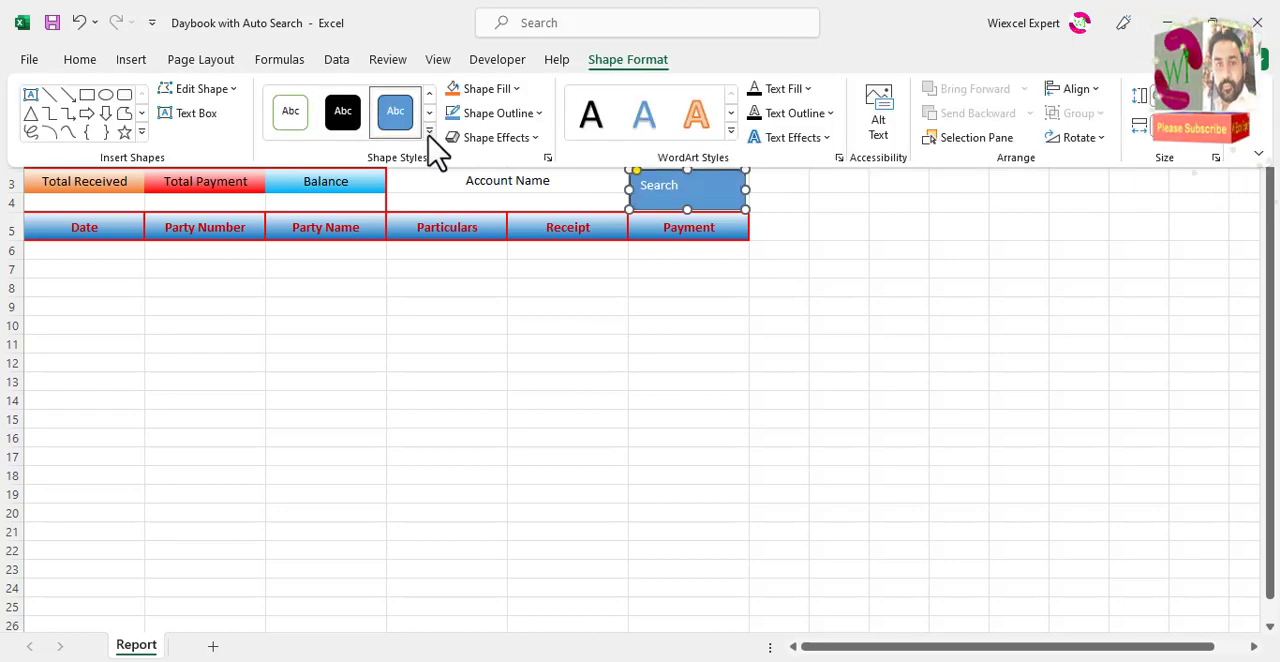
{"action": "left_click", "coordinate": [432, 148]}
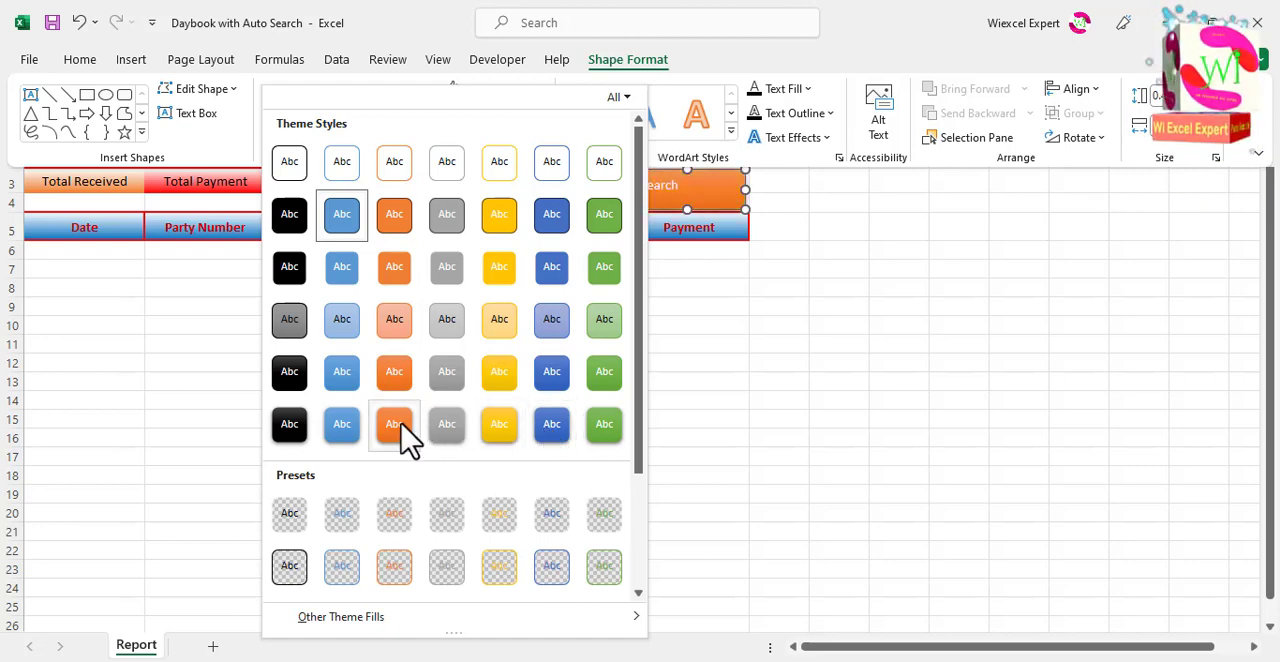
{"action": "scroll", "coordinate": [425, 437], "scroll_direction": "down", "scroll_amount": 3}
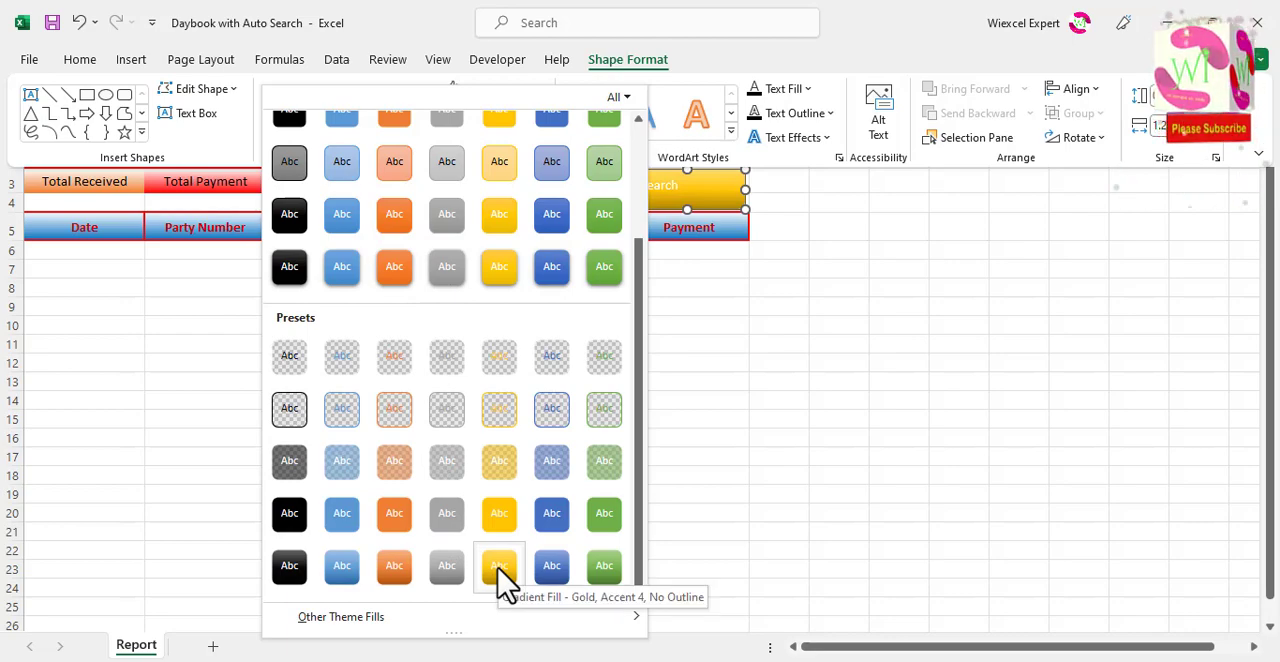
{"action": "left_click", "coordinate": [500, 566]}
{"action": "left_click", "coordinate": [507, 90]}
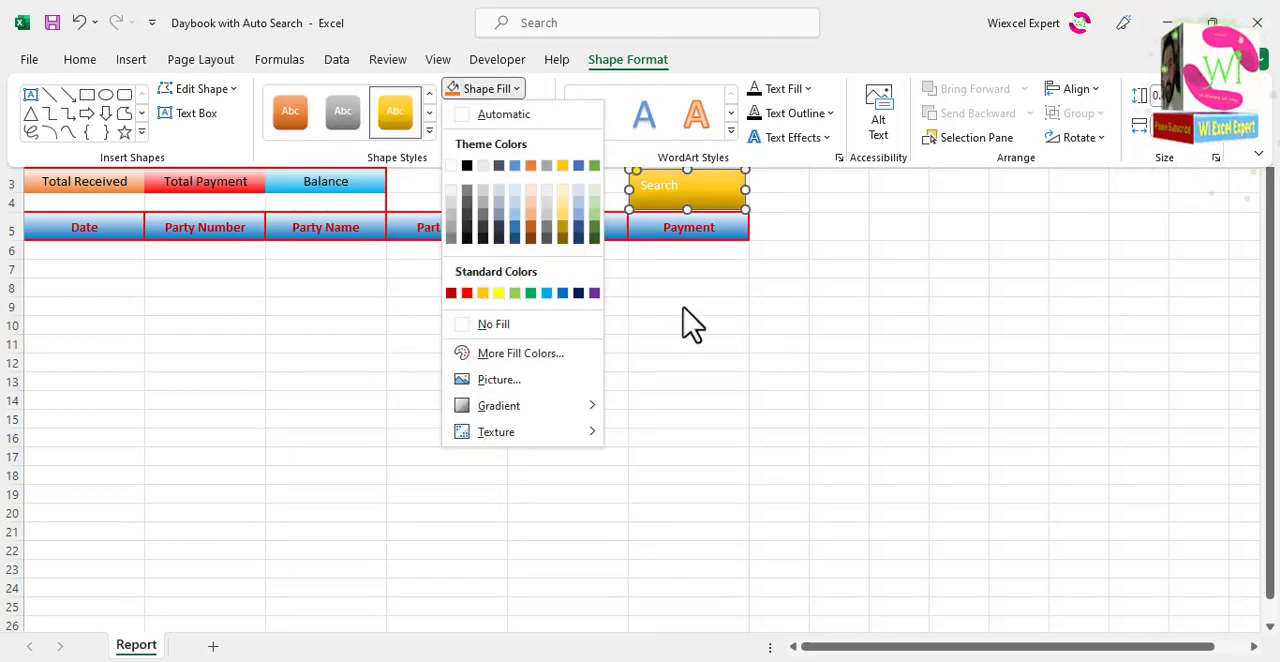
{"action": "left_click", "coordinate": [693, 323]}
Step: Give the Search shape the first preset bevel effect
{"action": "left_click", "coordinate": [515, 140]}
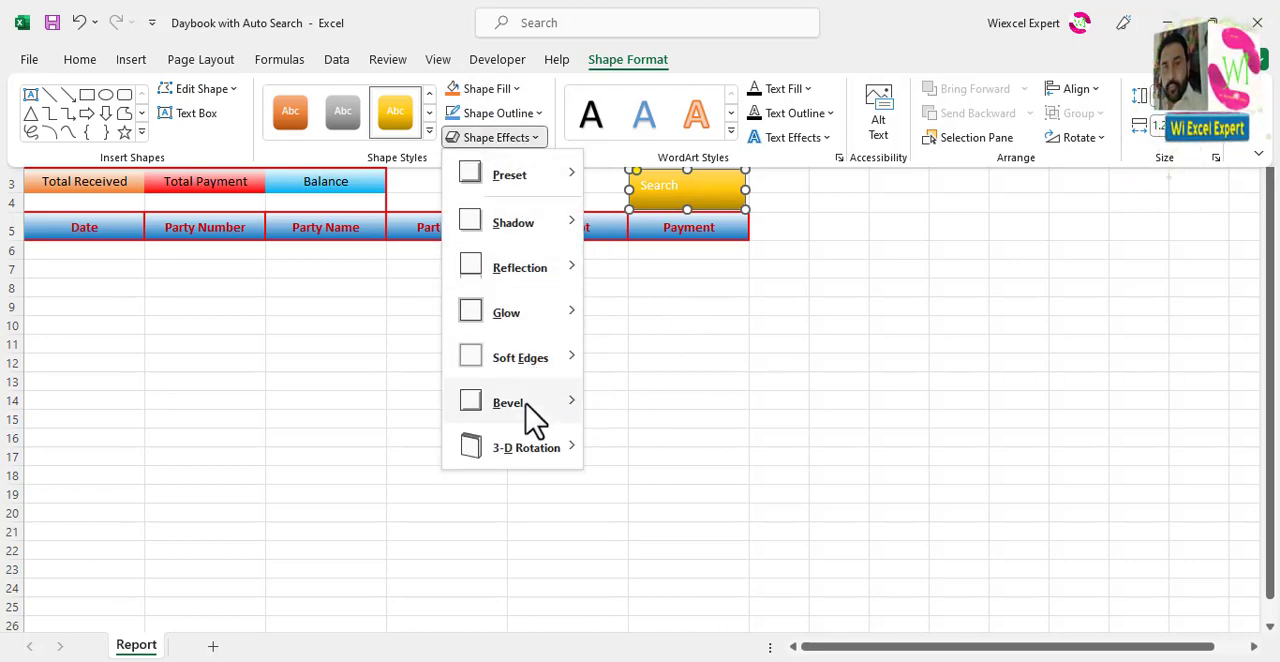
{"action": "mouse_move", "coordinate": [527, 405]}
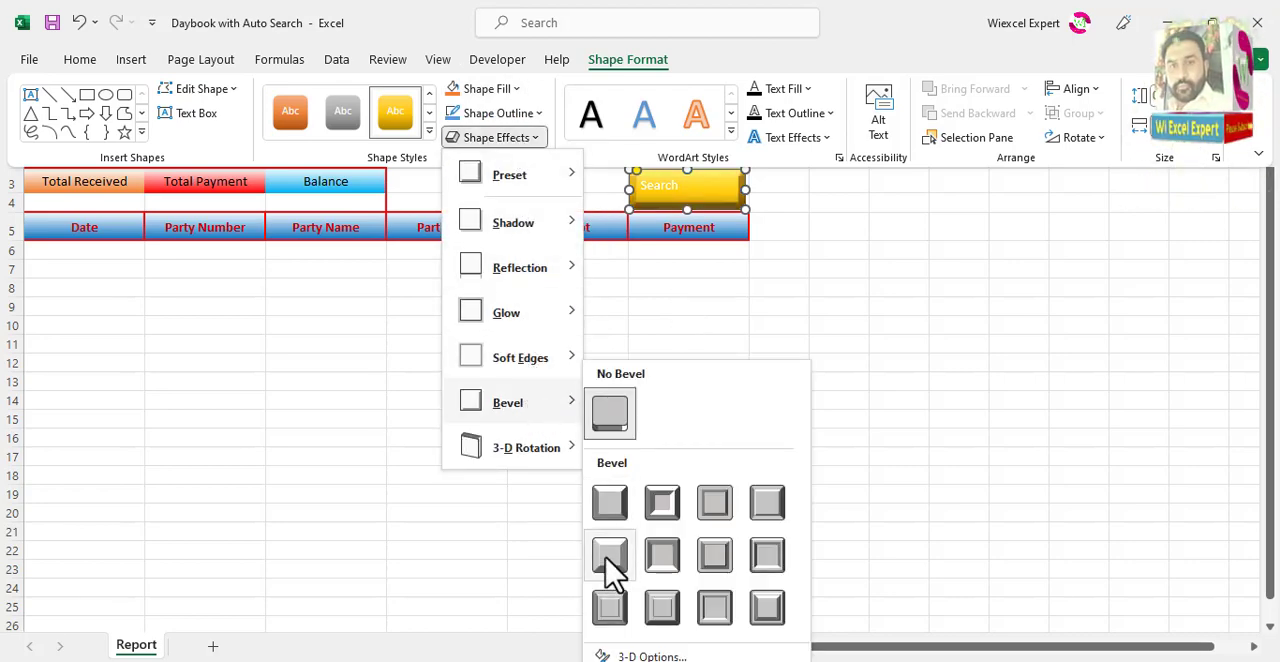
{"action": "left_click", "coordinate": [613, 500]}
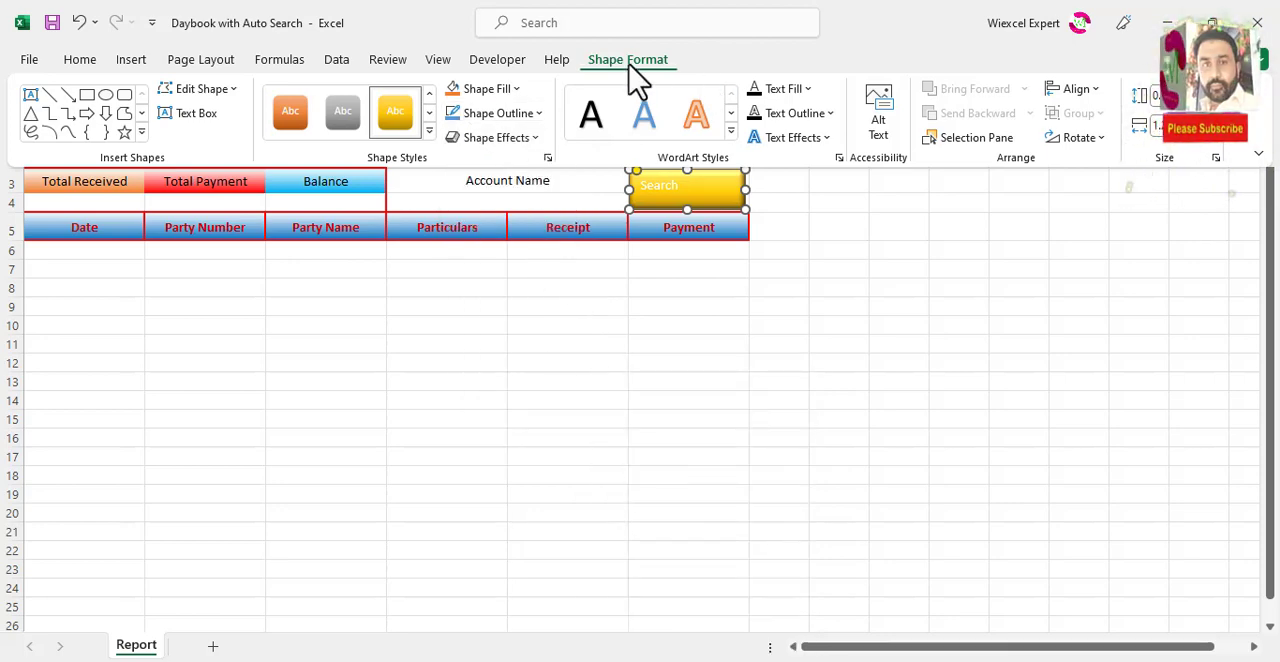
Step: Apply a WordArt style to the Search text and set its text fill to standard Blue
{"action": "left_click", "coordinate": [733, 137]}
{"action": "left_click", "coordinate": [654, 180]}
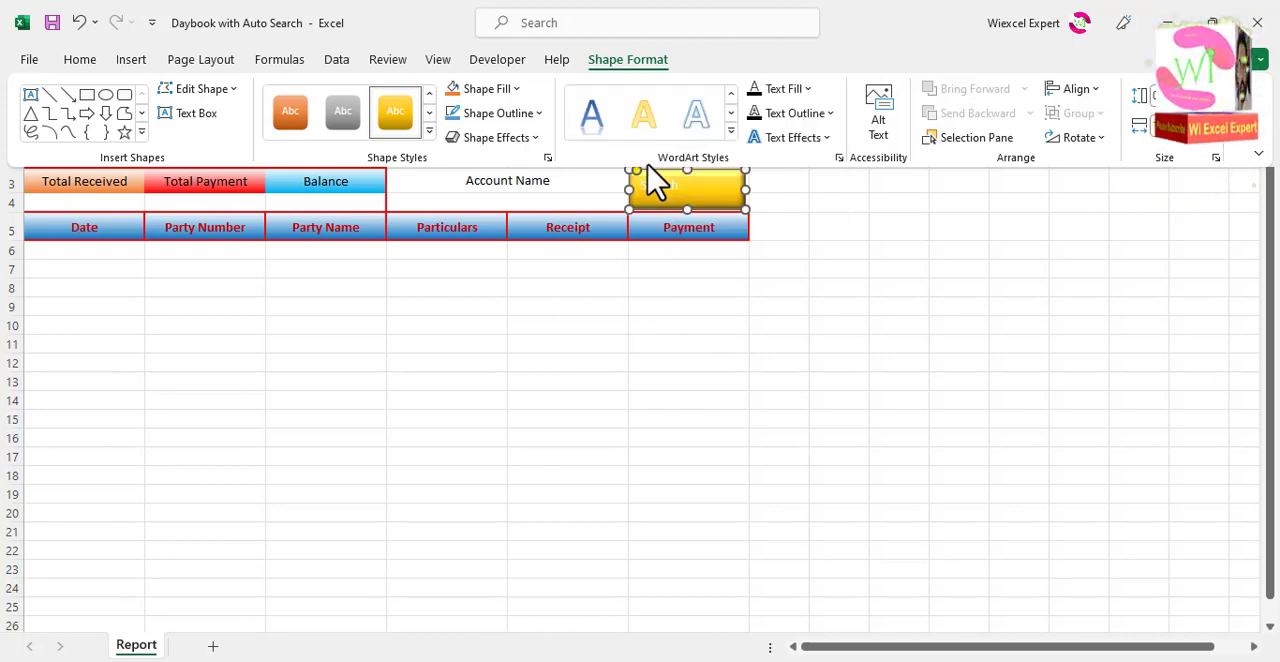
{"action": "left_click", "coordinate": [806, 89]}
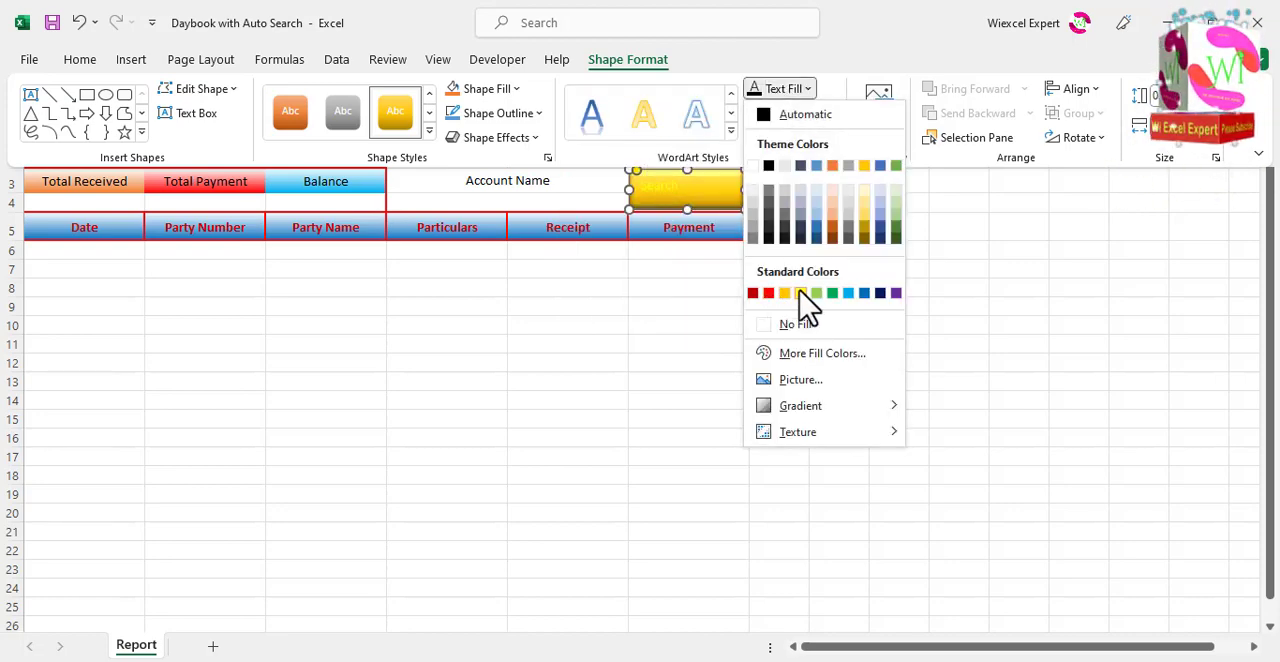
{"action": "left_click", "coordinate": [864, 293]}
Step: Enlarge the Search text to size 16 and centre it horizontally and vertically in the shape
{"action": "left_click", "coordinate": [98, 60]}
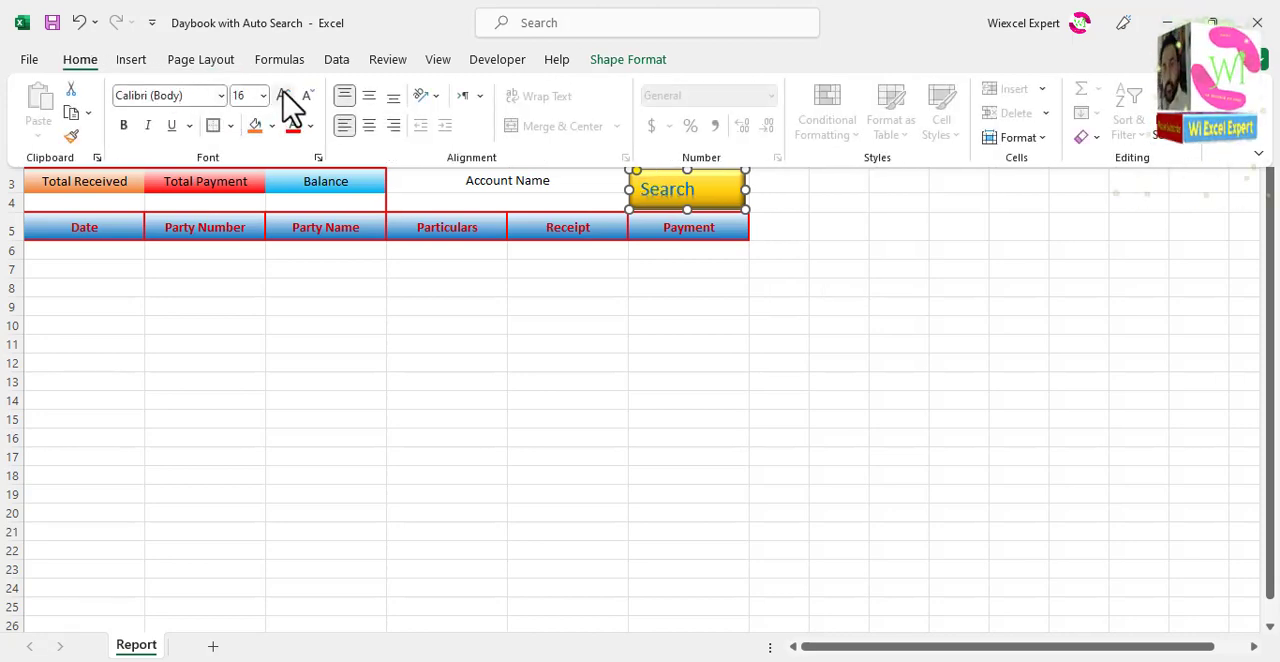
{"action": "left_click", "coordinate": [368, 125]}
{"action": "left_click", "coordinate": [368, 98]}
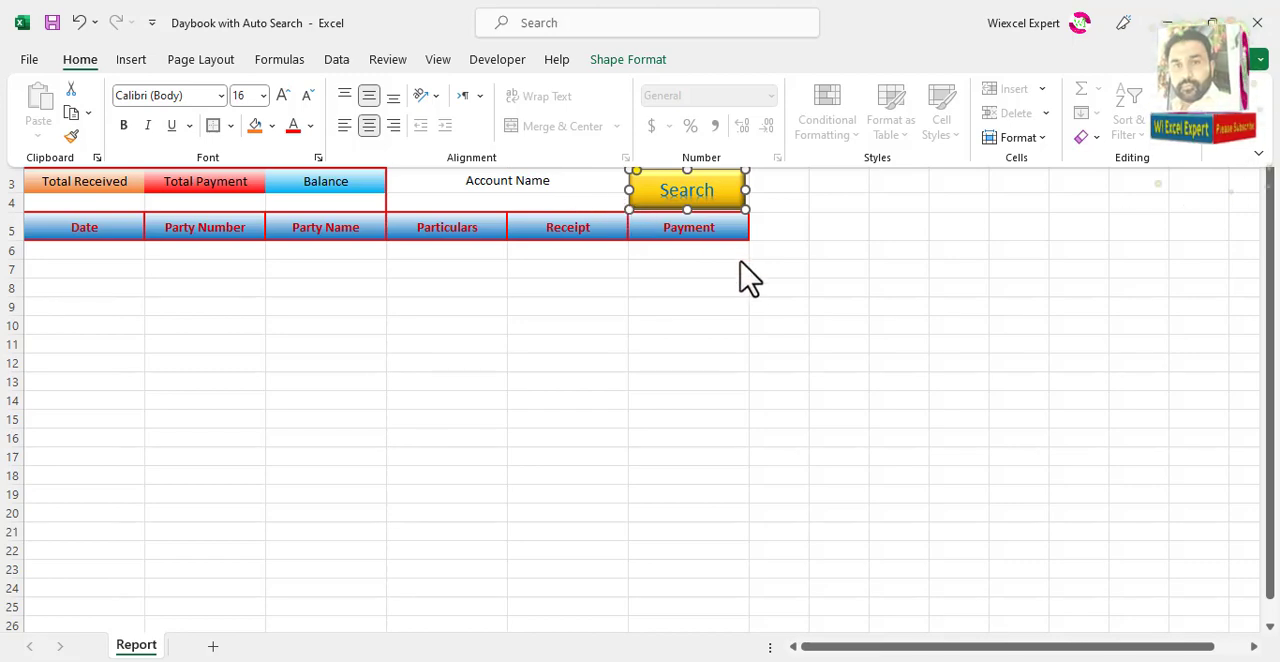
{"action": "key", "text": "ctrl+F1"}
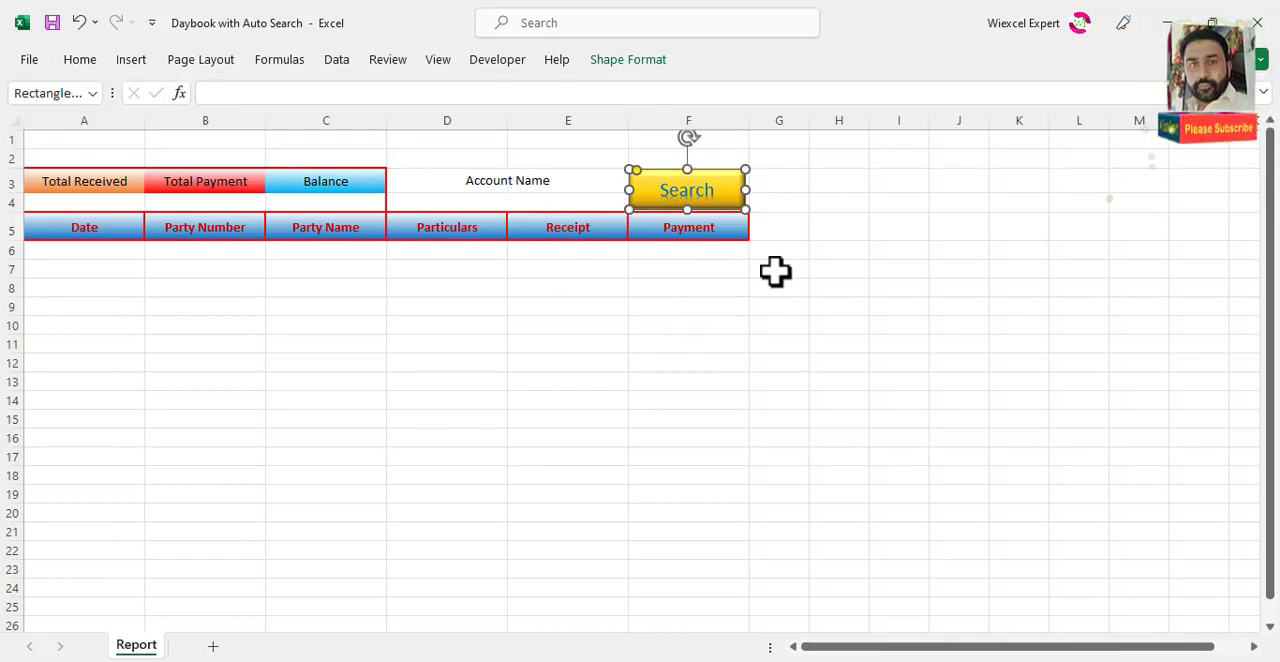
{"action": "left_click", "coordinate": [837, 287]}
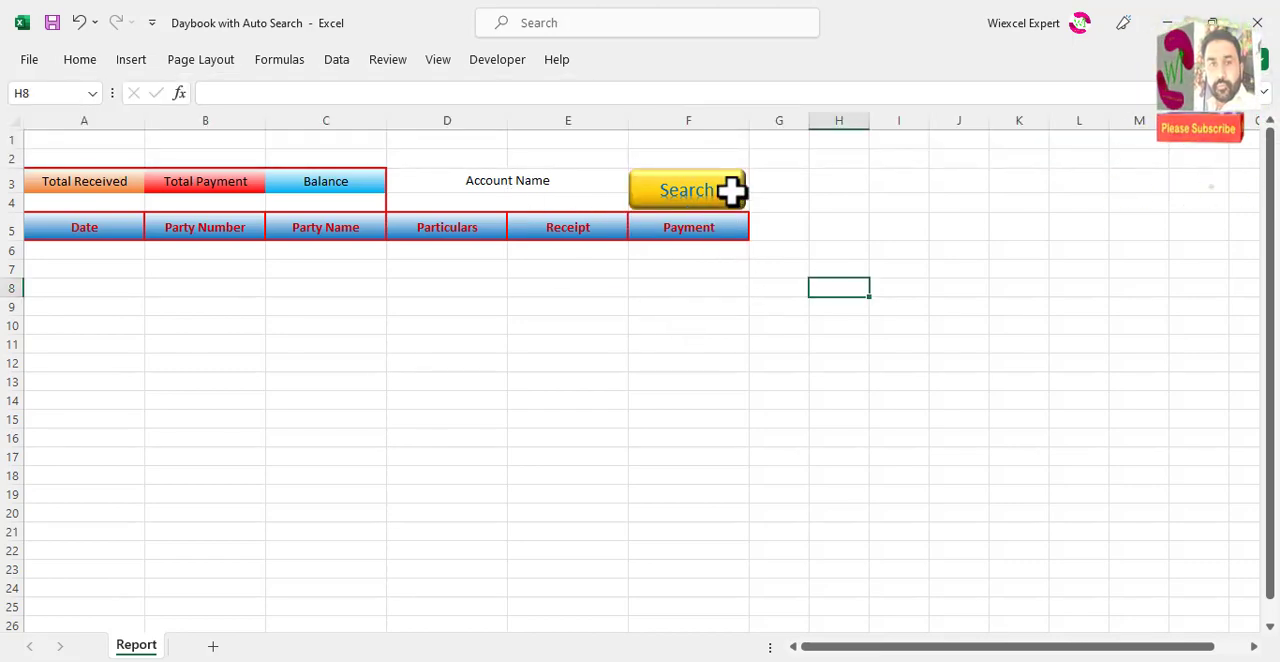
Step: Examine the Search shape's size, text fill, text outline and shape fill formatting options
{"action": "left_click", "coordinate": [727, 194]}
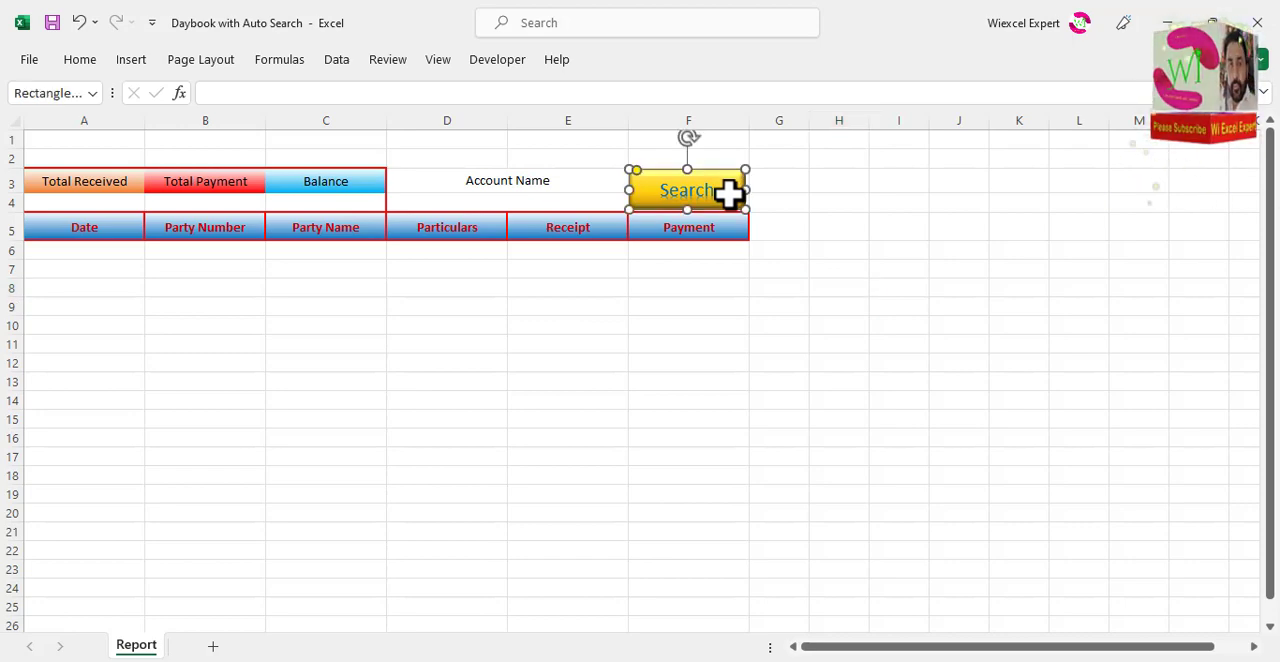
{"action": "right_click", "coordinate": [727, 194]}
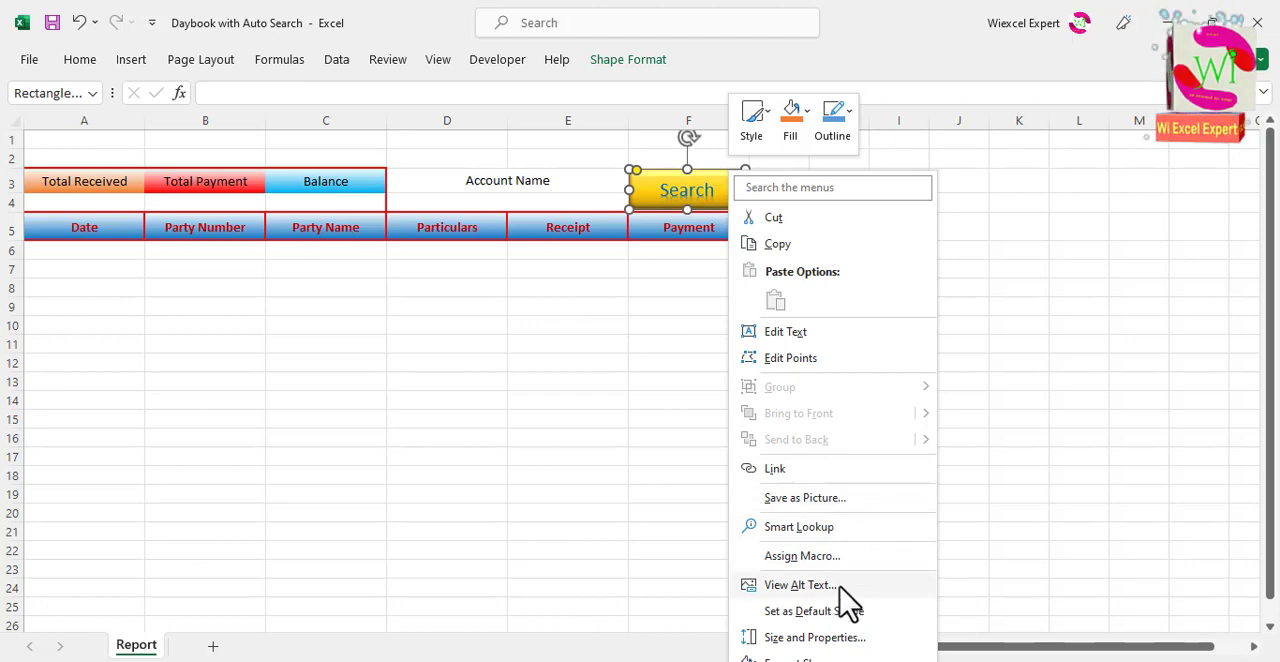
{"action": "left_click", "coordinate": [814, 637]}
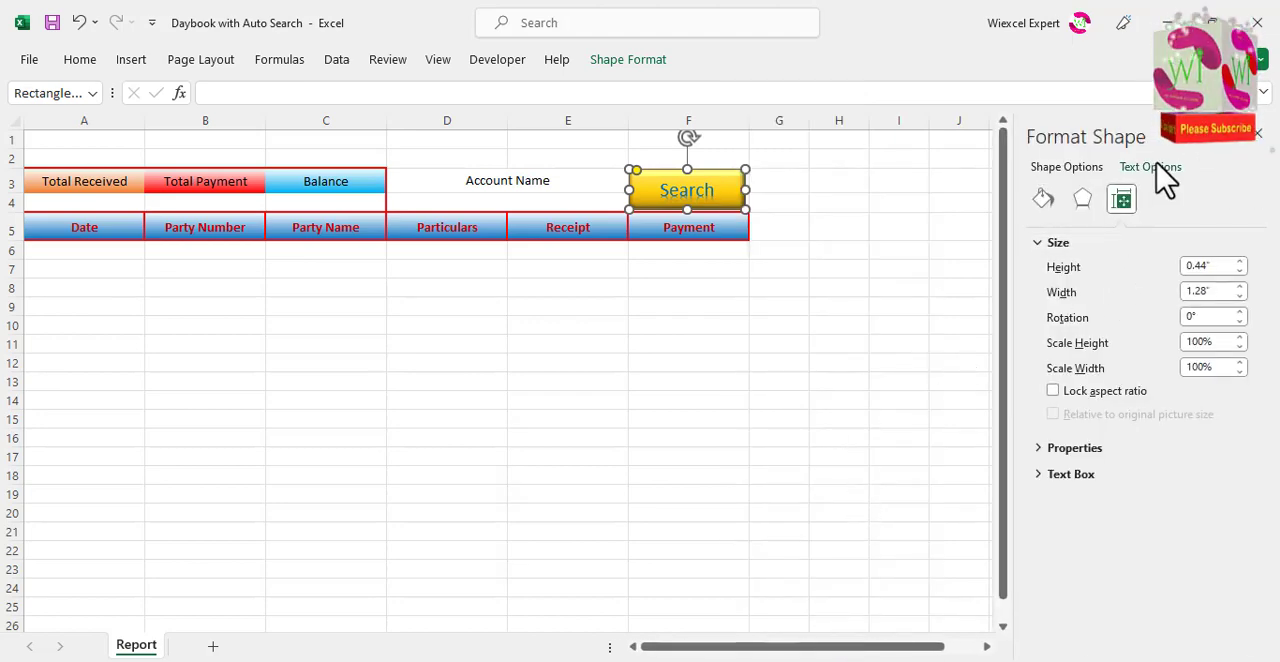
{"action": "left_click", "coordinate": [1150, 167]}
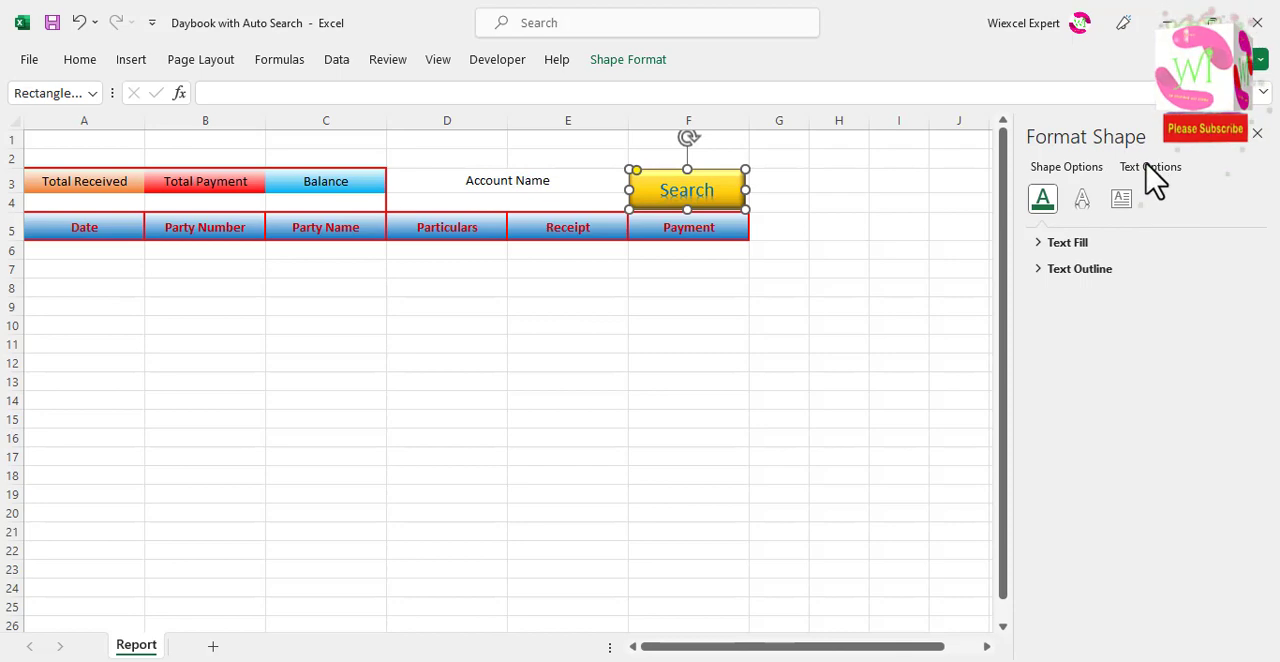
{"action": "left_click", "coordinate": [1038, 246]}
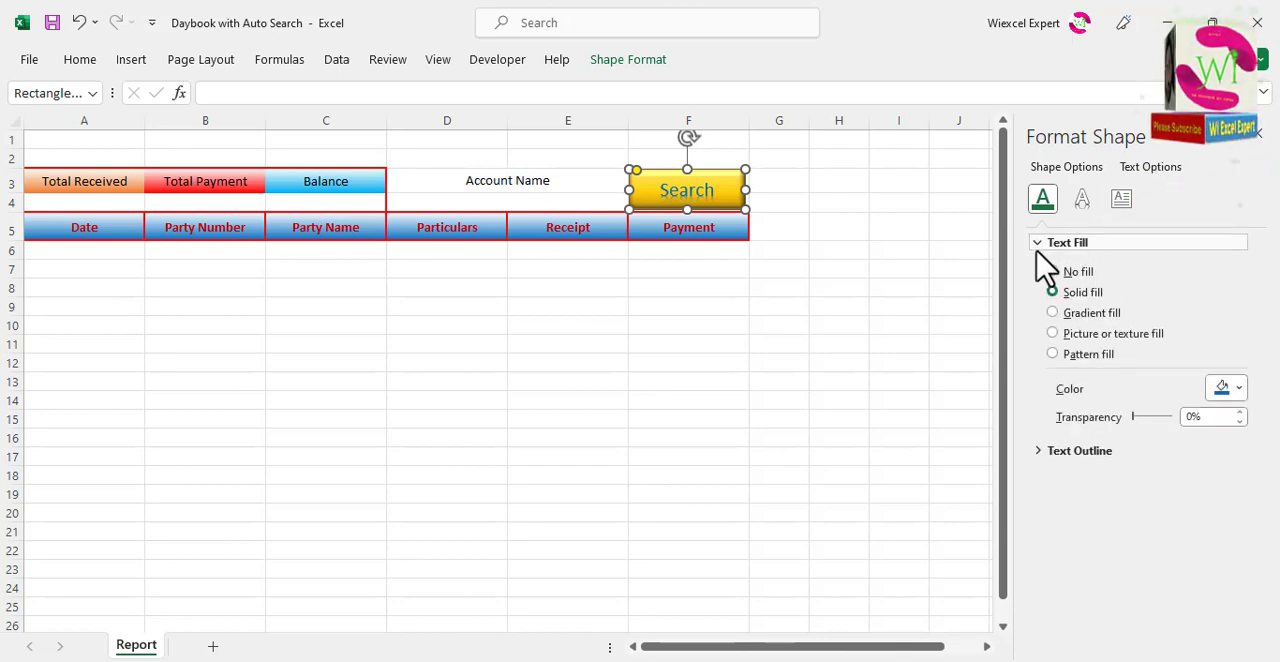
{"action": "left_click", "coordinate": [1038, 247]}
{"action": "left_click", "coordinate": [1038, 270]}
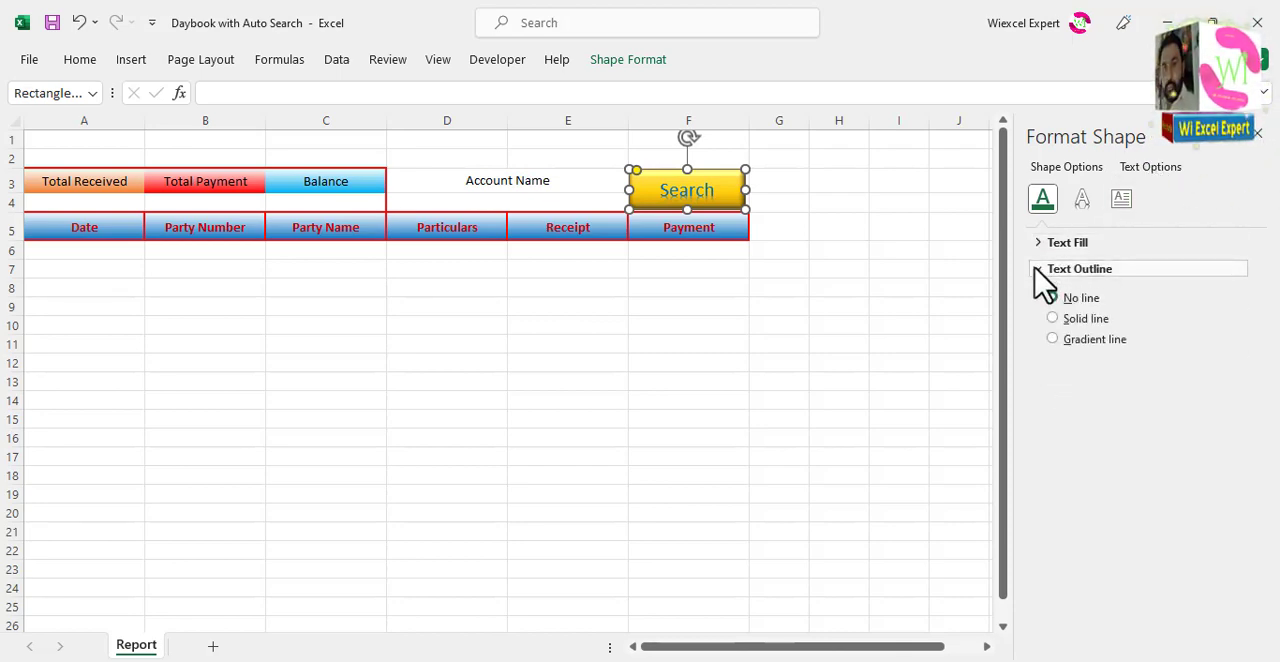
{"action": "left_click", "coordinate": [1036, 269]}
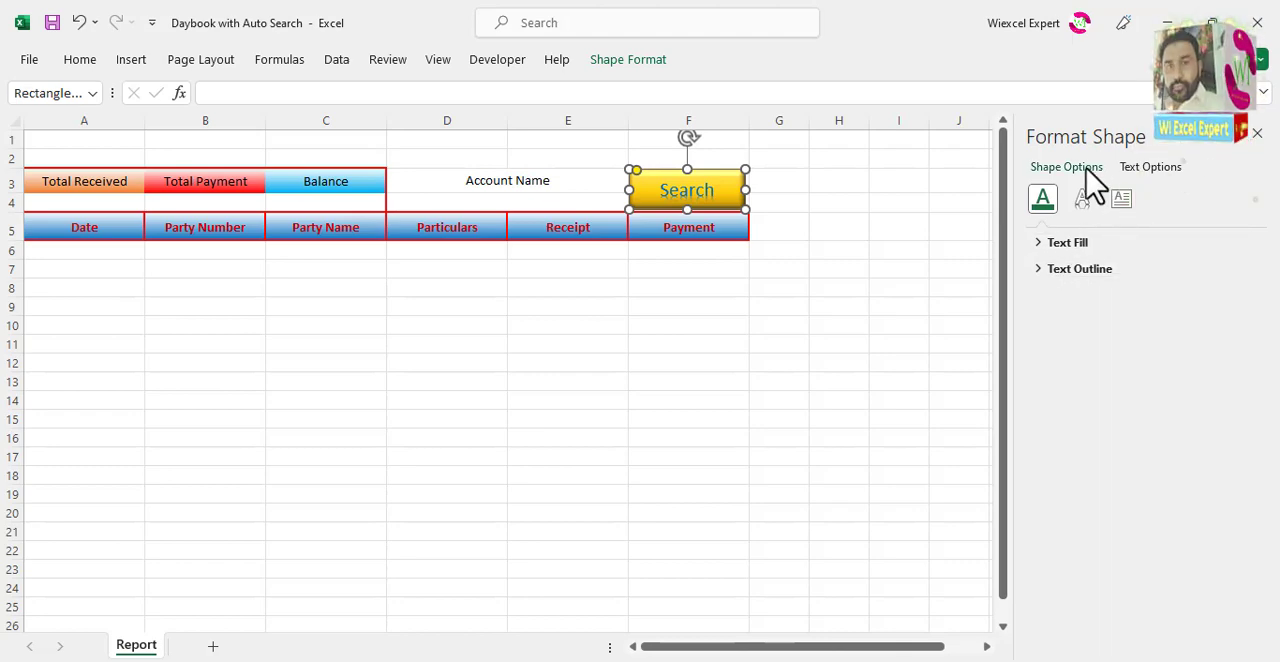
{"action": "left_click", "coordinate": [1087, 169]}
{"action": "left_click", "coordinate": [1040, 245]}
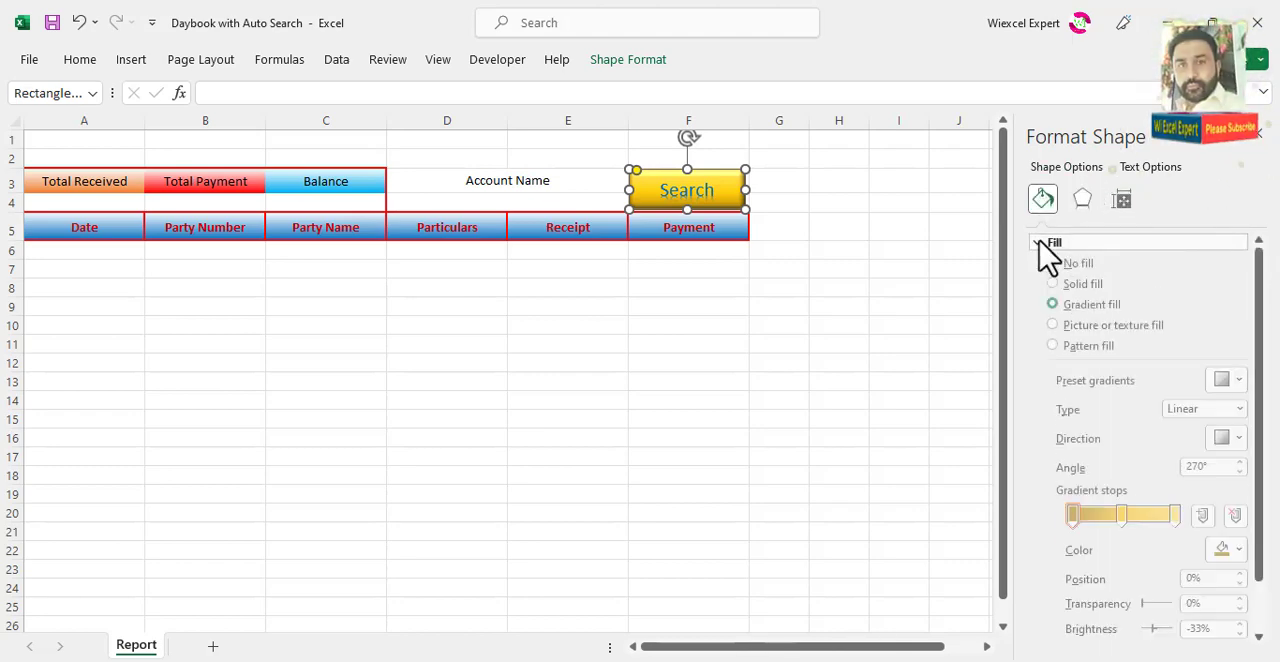
Step: Set the Search shape's positioning property to Move but don't size with cells
{"action": "left_click", "coordinate": [1120, 200]}
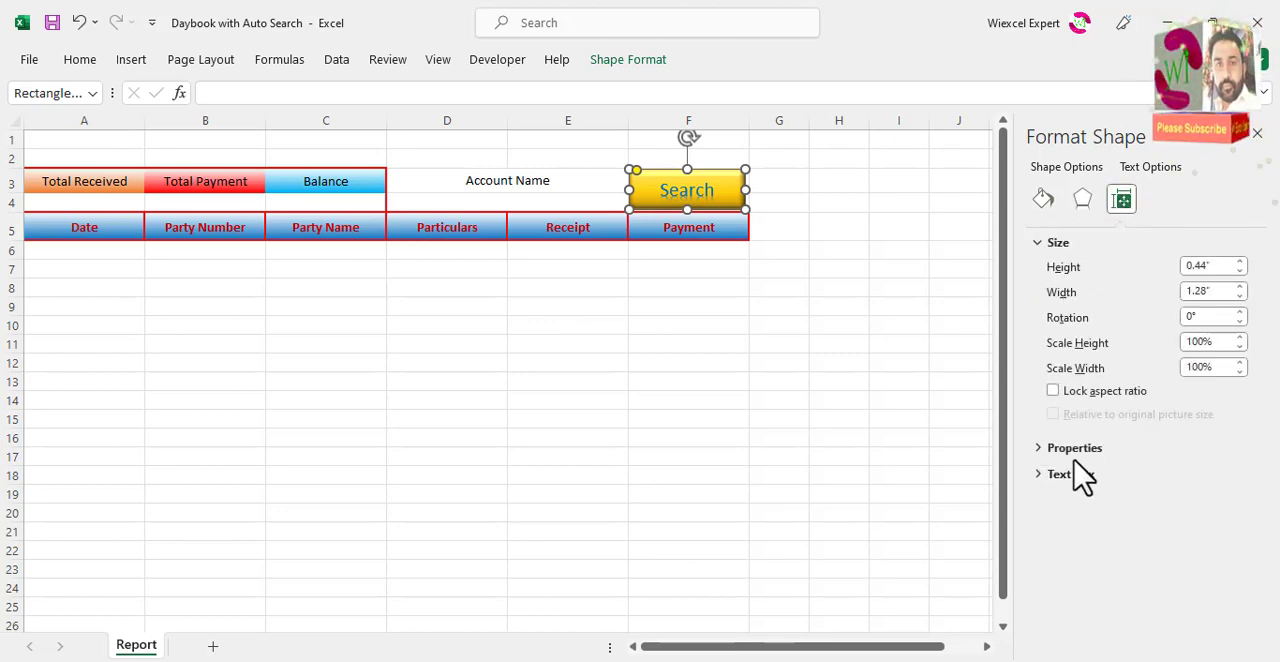
{"action": "left_click", "coordinate": [1040, 448]}
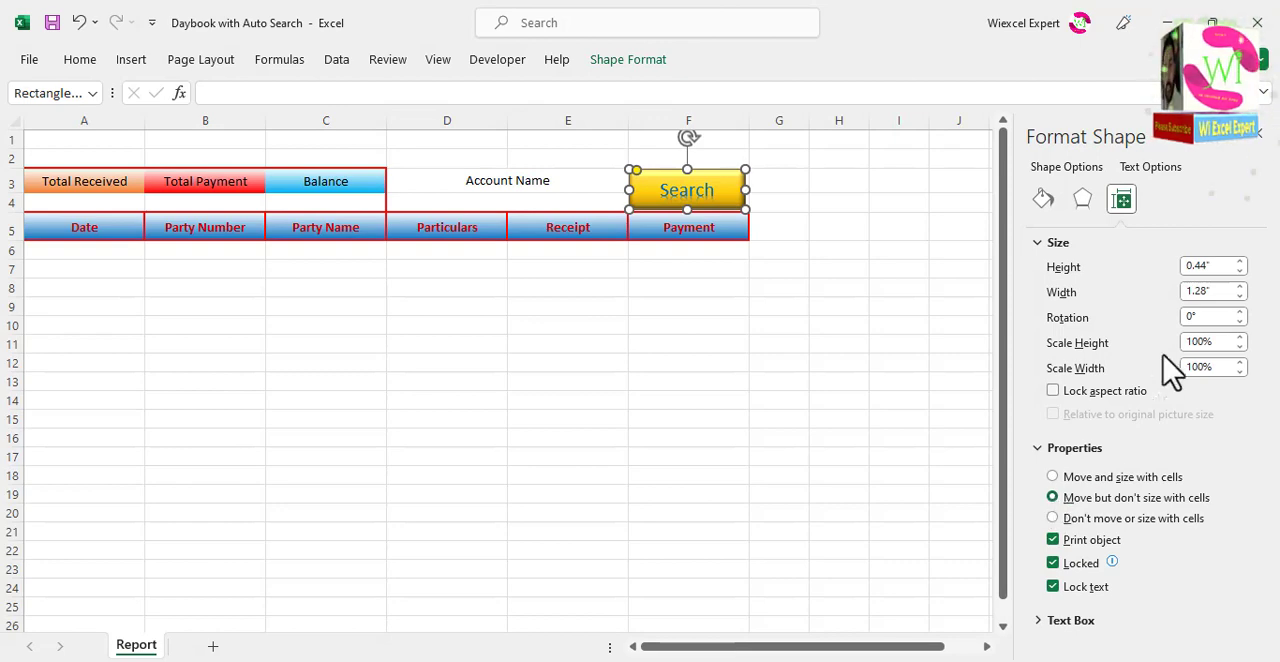
{"action": "left_click", "coordinate": [1257, 133]}
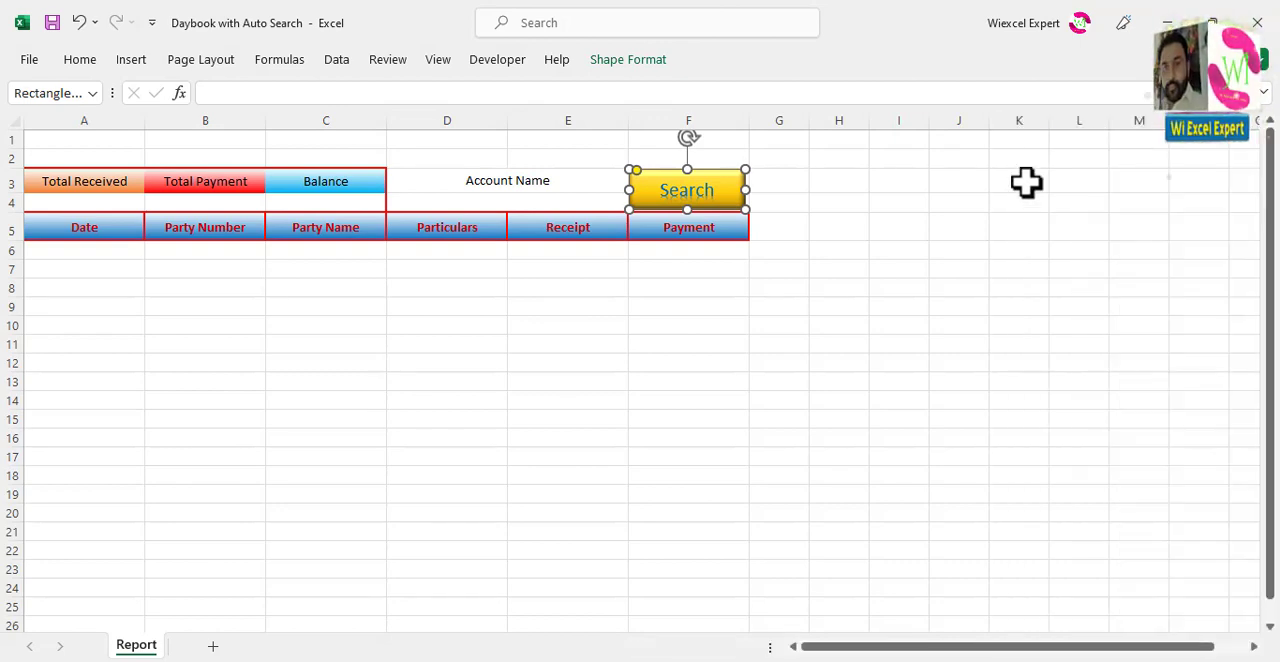
Step: Change the Search shape's fill to a solid gold standard color
{"action": "left_click", "coordinate": [740, 290]}
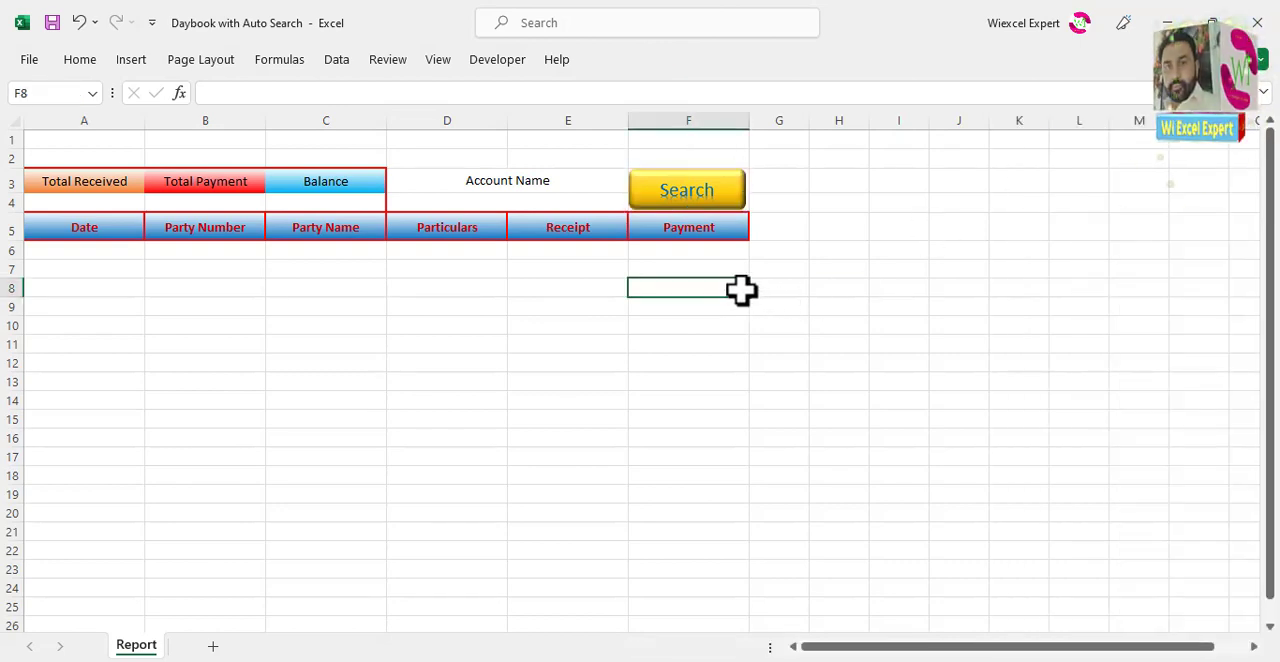
{"action": "left_click", "coordinate": [712, 186]}
{"action": "left_click", "coordinate": [629, 60]}
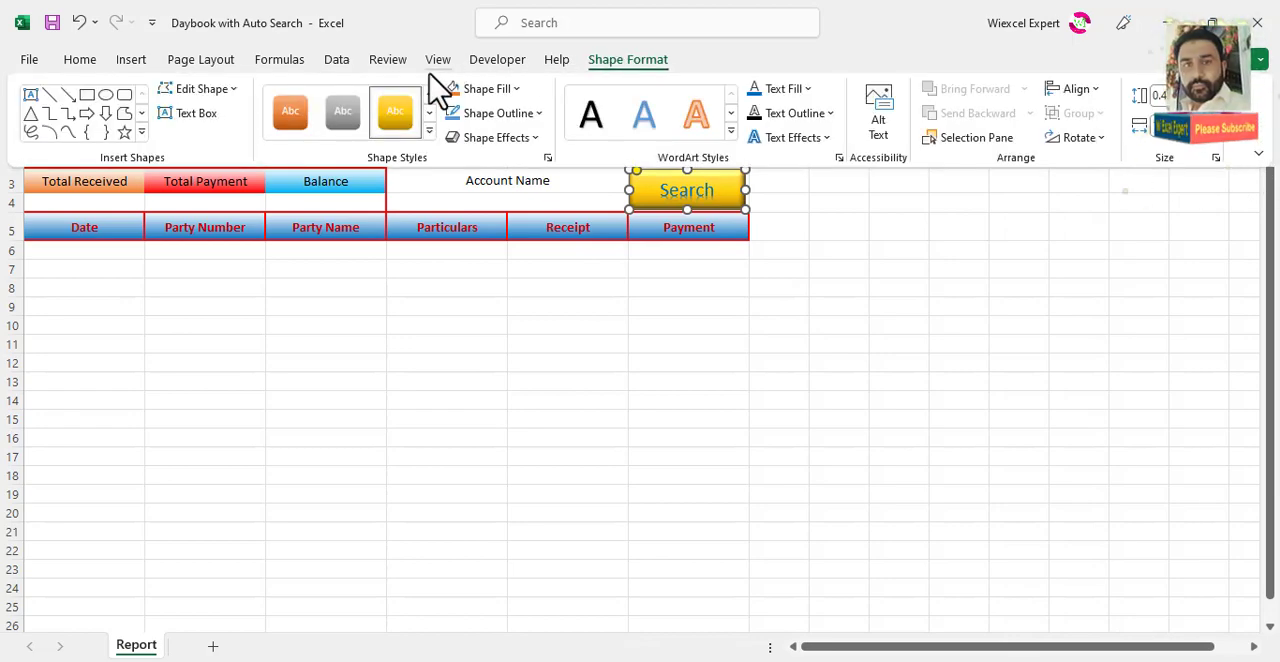
{"action": "left_click", "coordinate": [505, 95]}
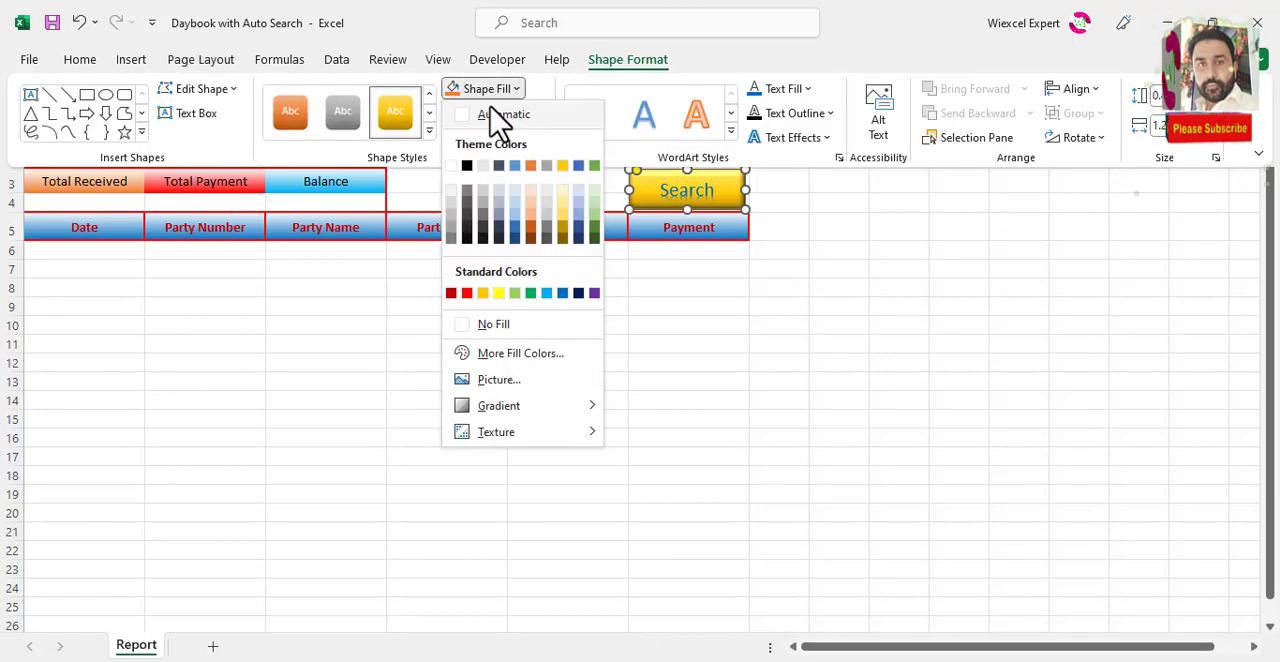
{"action": "left_click", "coordinate": [499, 293]}
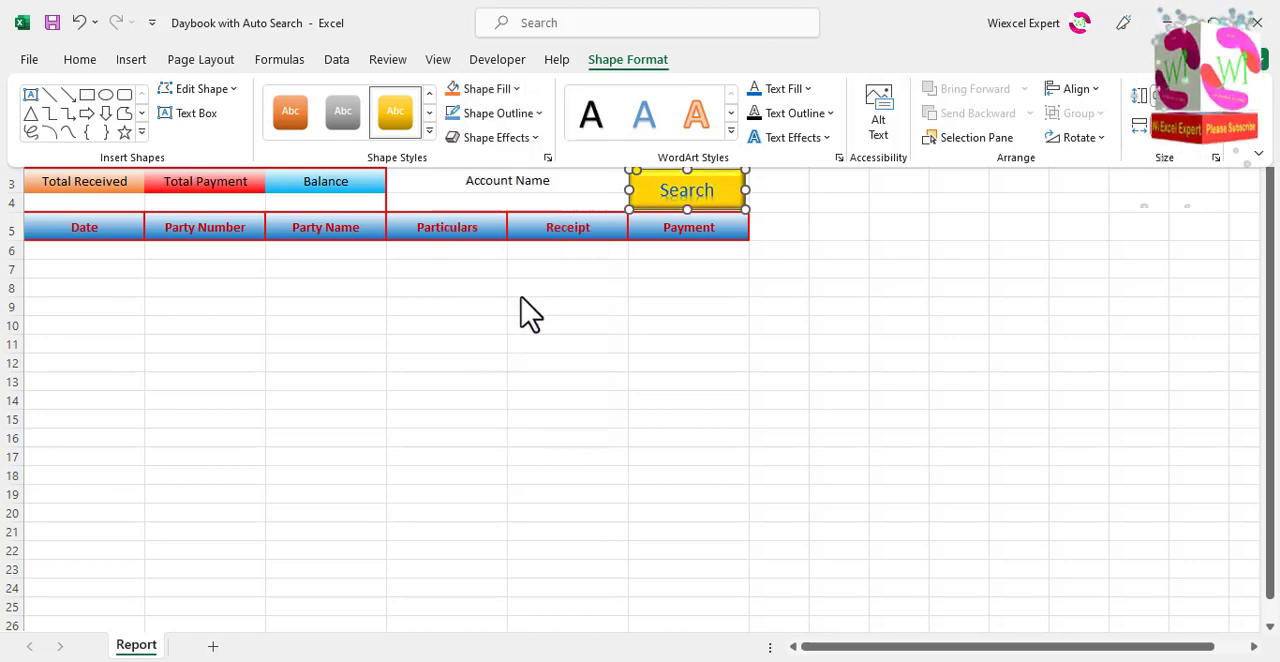
{"action": "left_click", "coordinate": [642, 303]}
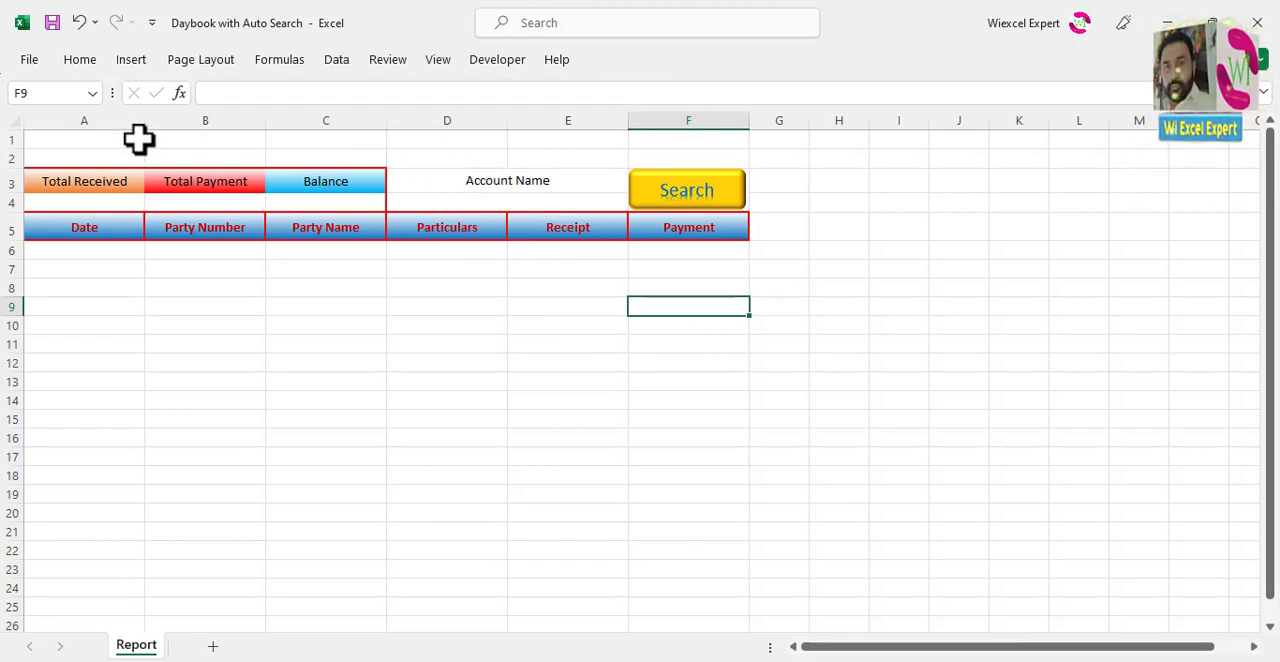
{"action": "left_click_drag", "start_coordinate": [103, 140], "coordinate": [675, 155]}
{"action": "left_click", "coordinate": [371, 309]}
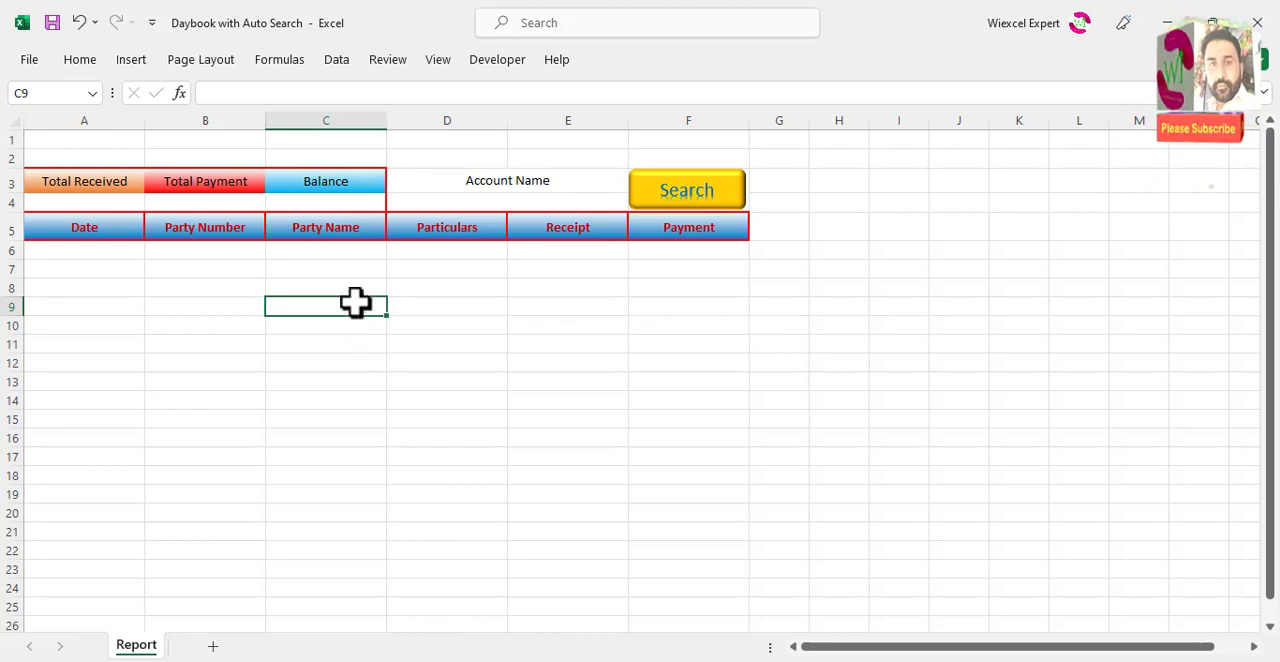
Step: Apply all borders to the empty report table range A6:F25
{"action": "left_click", "coordinate": [112, 254]}
{"action": "left_click_drag", "start_coordinate": [112, 254], "coordinate": [694, 616]}
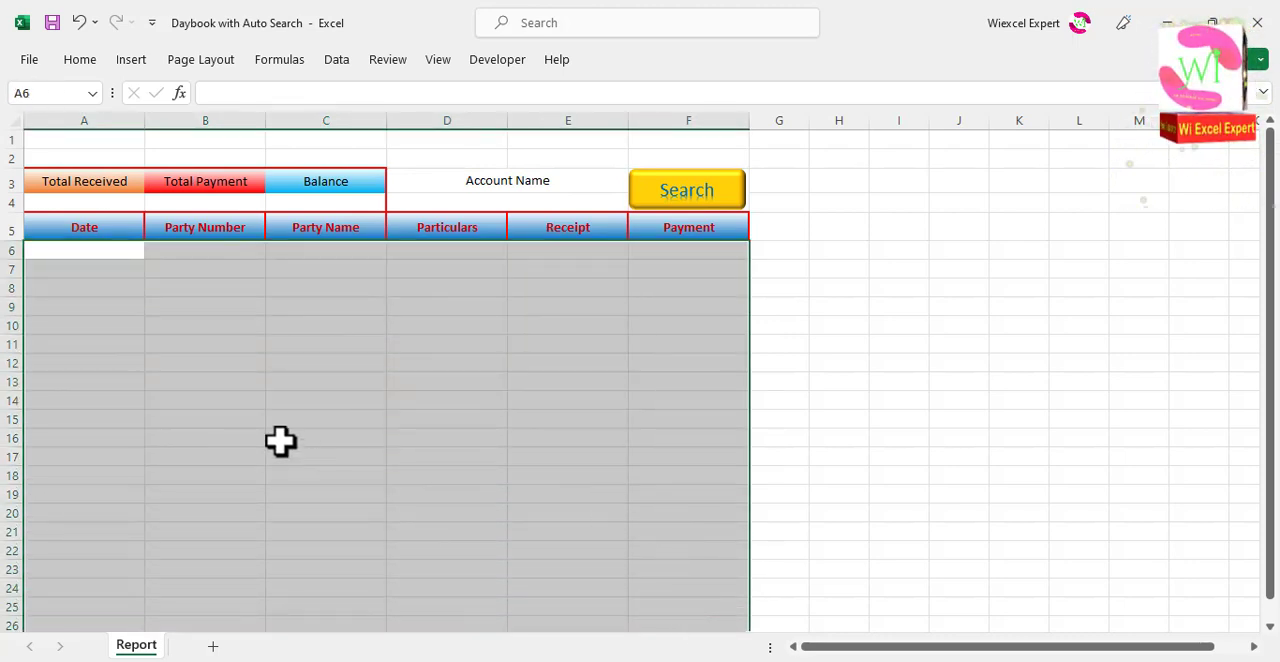
{"action": "left_click_drag", "start_coordinate": [72, 252], "coordinate": [688, 611]}
{"action": "left_click", "coordinate": [80, 60]}
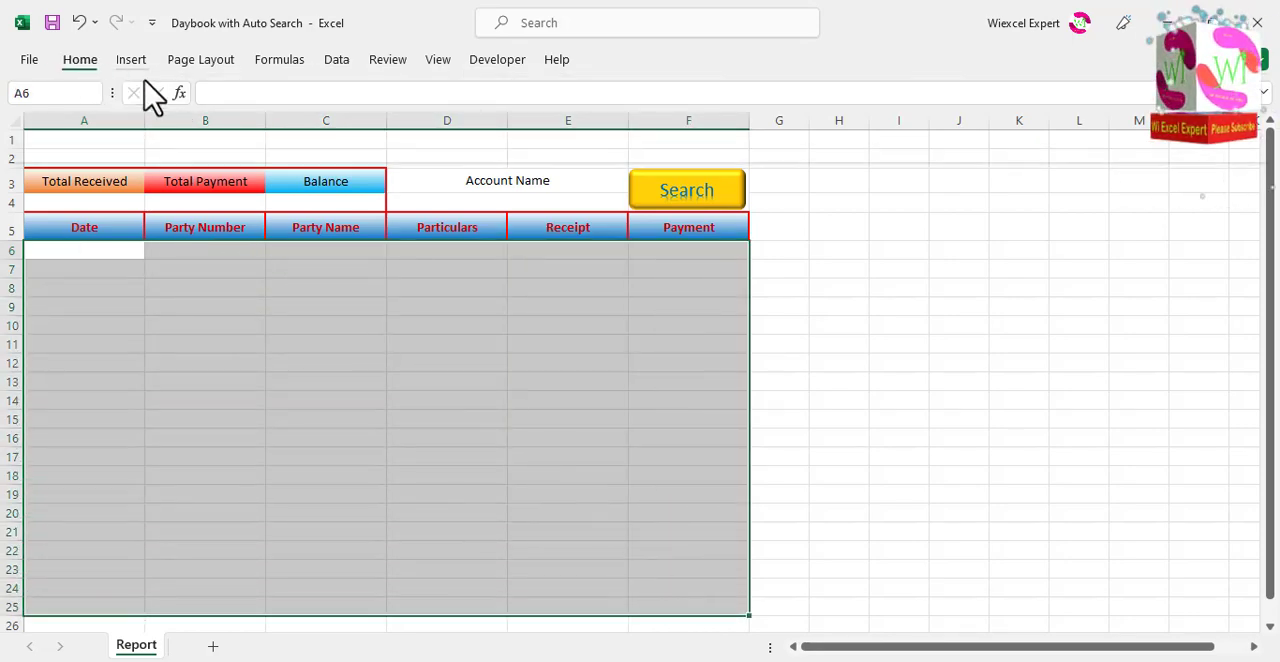
{"action": "left_click", "coordinate": [230, 126]}
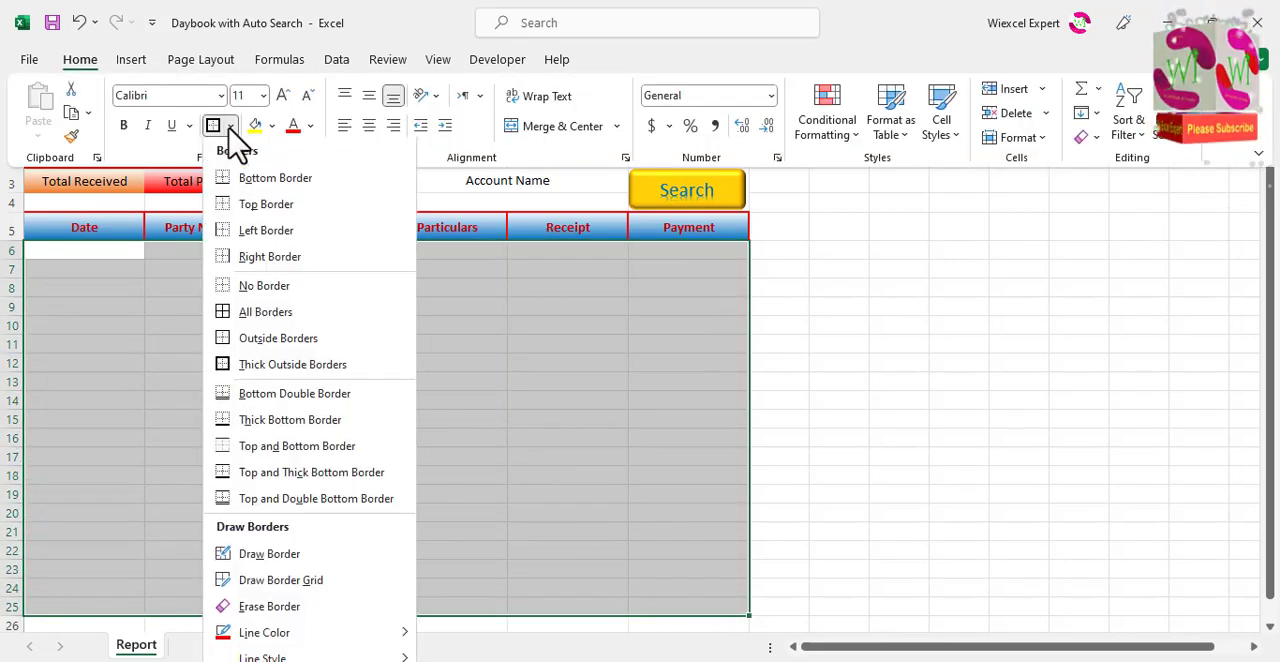
{"action": "left_click", "coordinate": [222, 313]}
{"action": "left_click", "coordinate": [200, 307]}
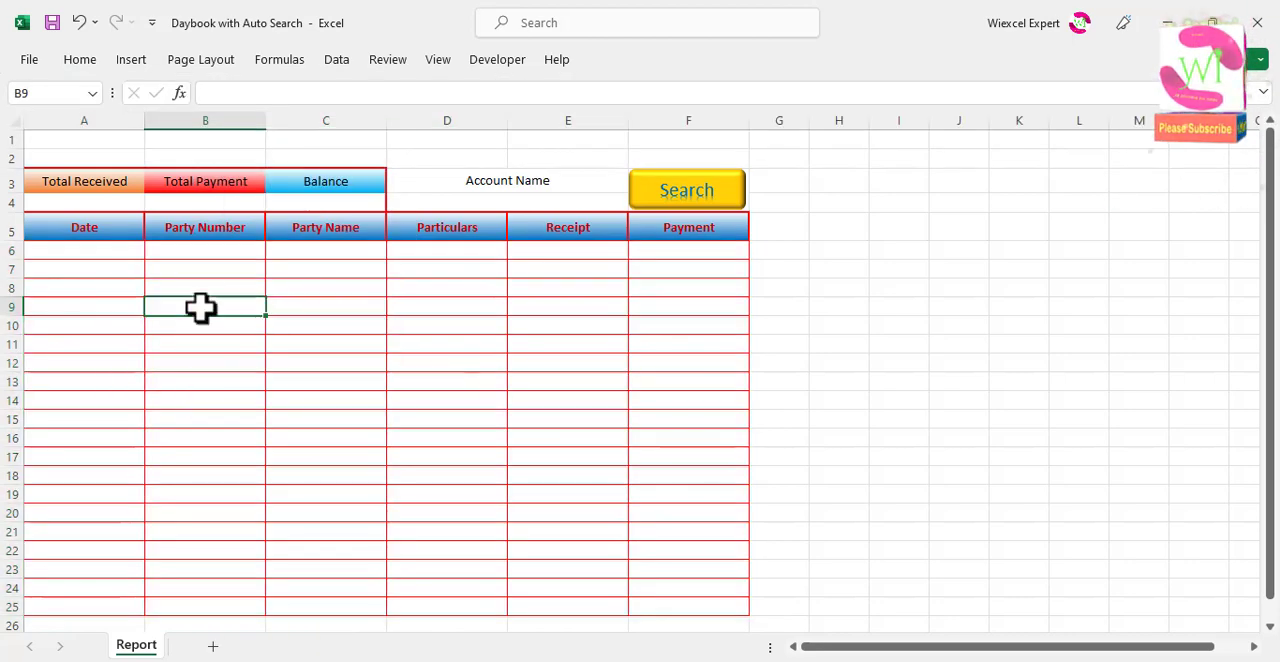
Step: Enter 0 in cells A4, B4 and C4 below Total Received, Total Payment and Balance
{"action": "left_click", "coordinate": [137, 205]}
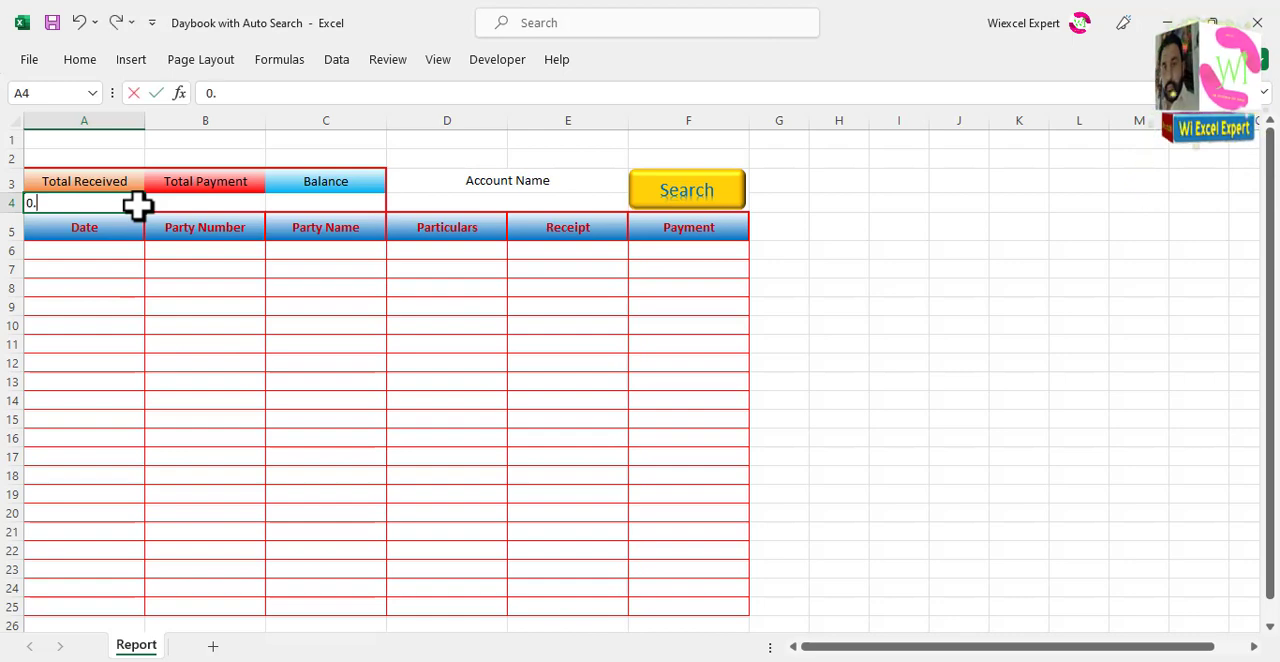
{"action": "key", "text": "Tab"}
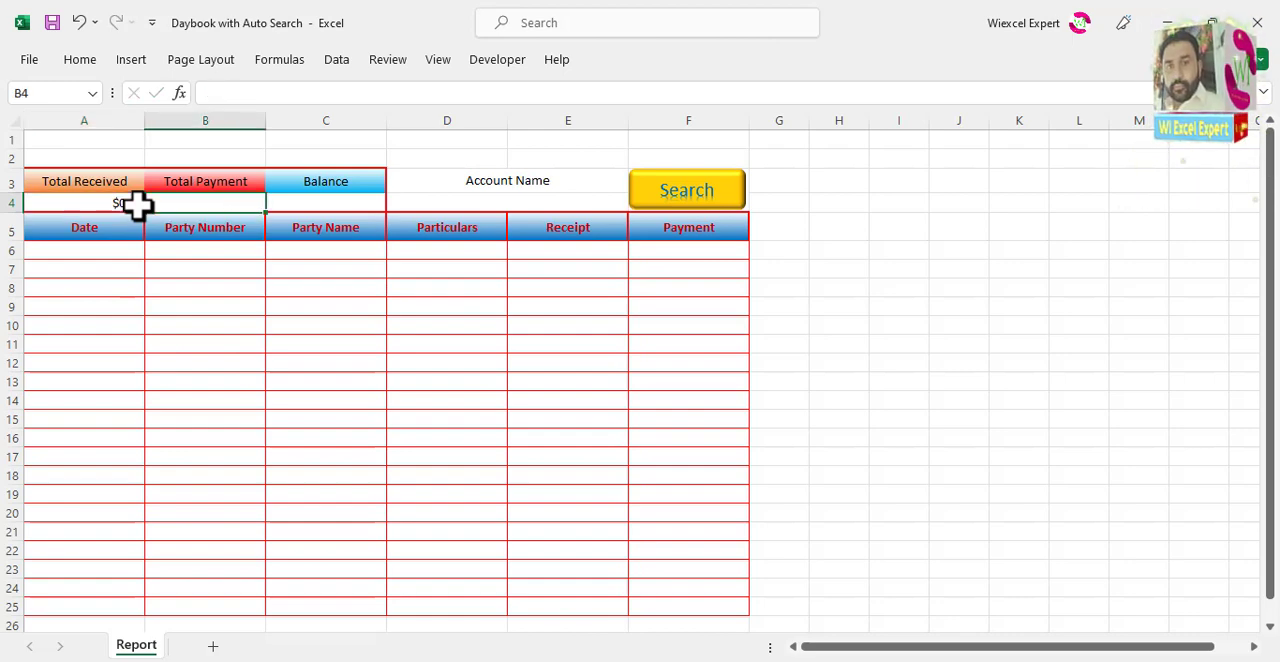
{"action": "key", "text": "Tab"}
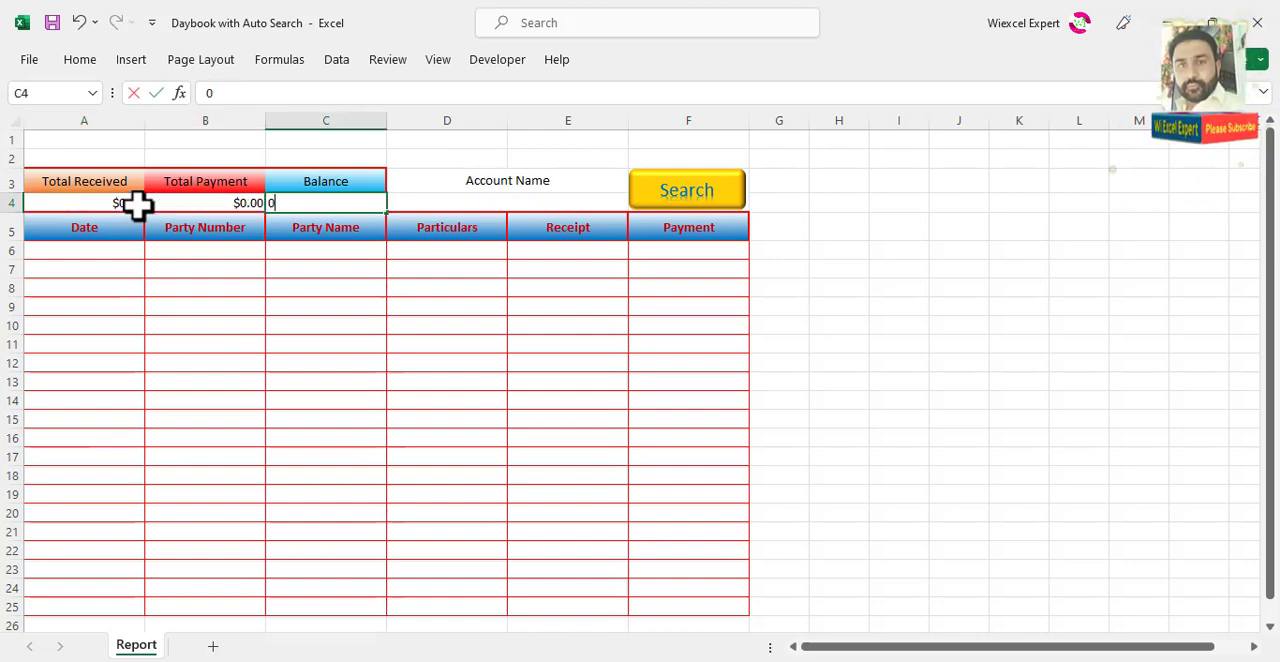
{"action": "key", "text": "shift+Tab"}
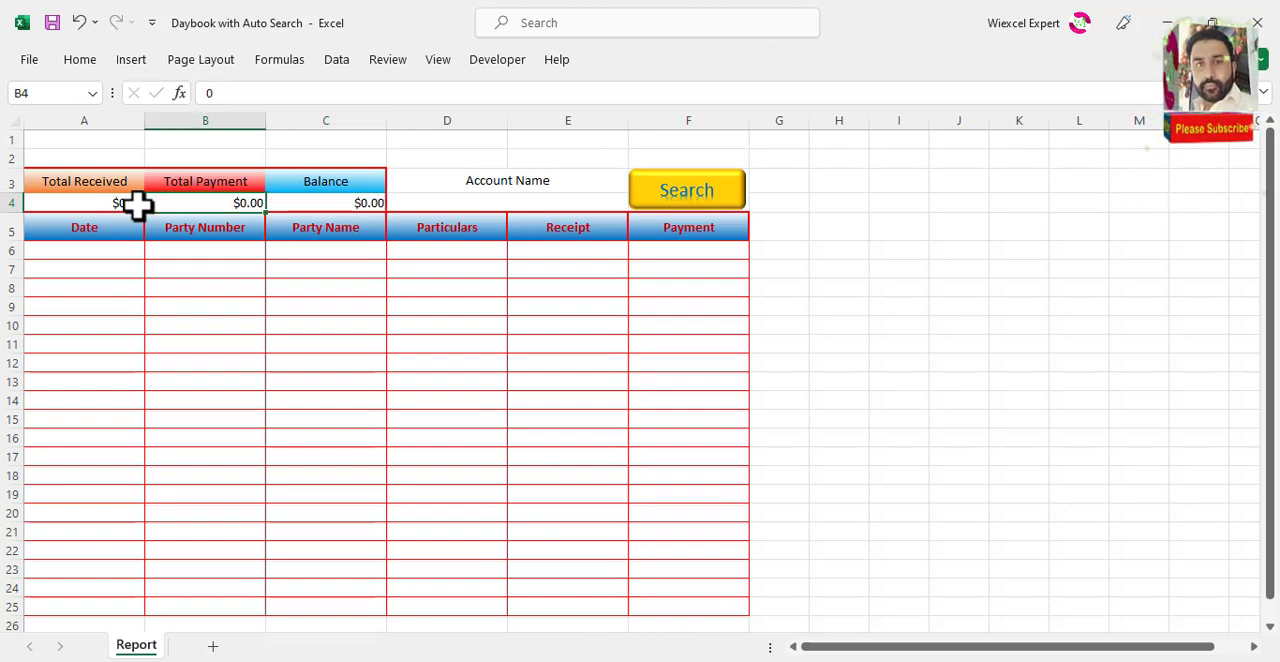
Step: Centre the amounts in A4:C4 and make them bold
{"action": "left_click_drag", "start_coordinate": [106, 200], "coordinate": [363, 200]}
{"action": "left_click", "coordinate": [80, 60]}
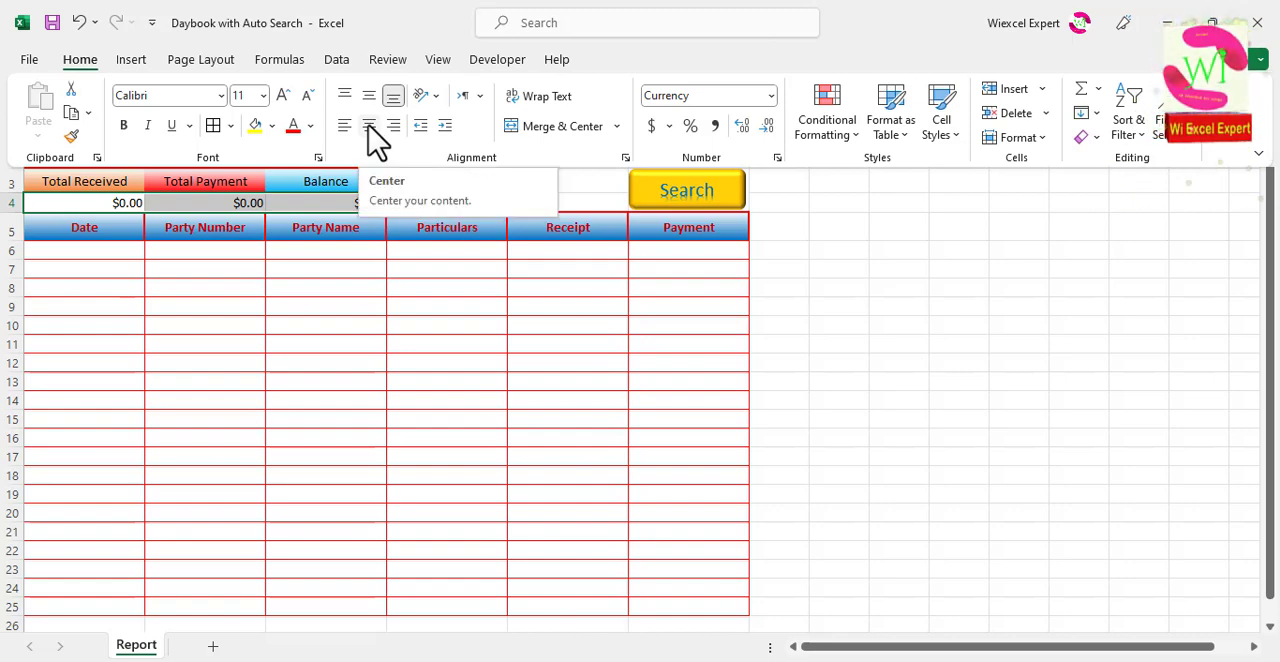
{"action": "left_click", "coordinate": [370, 126]}
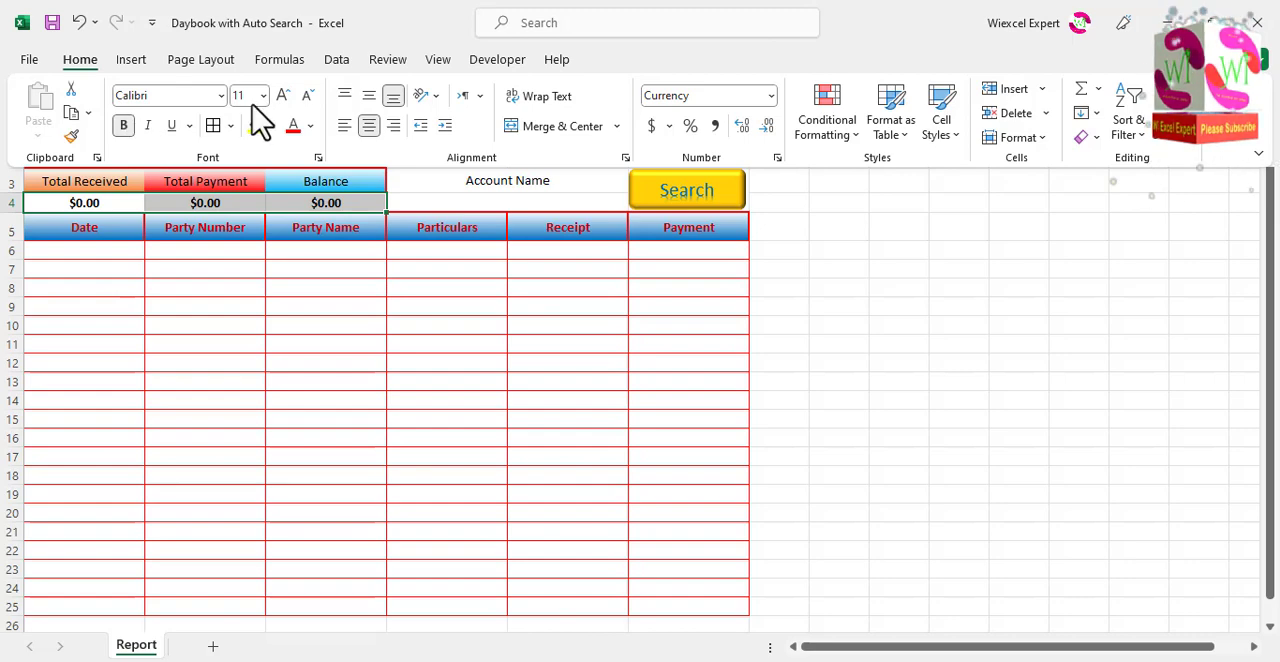
{"action": "left_click", "coordinate": [285, 270]}
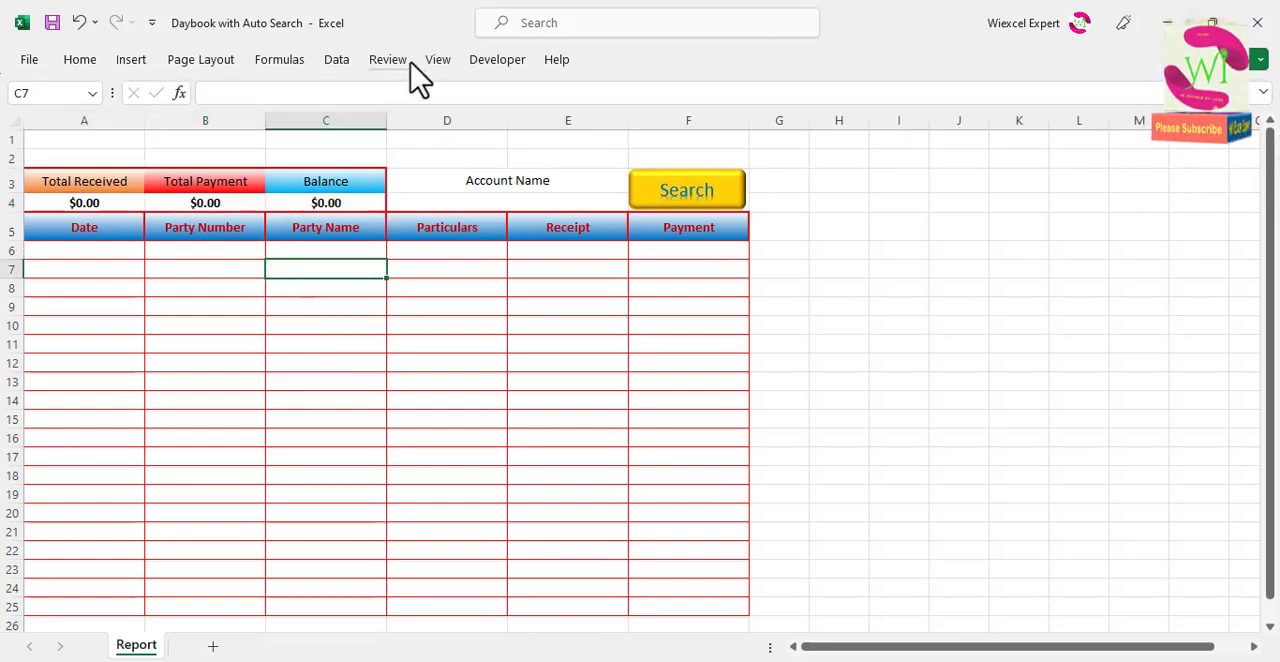
Step: Hide the gridlines on the Report sheet
{"action": "left_click", "coordinate": [438, 62]}
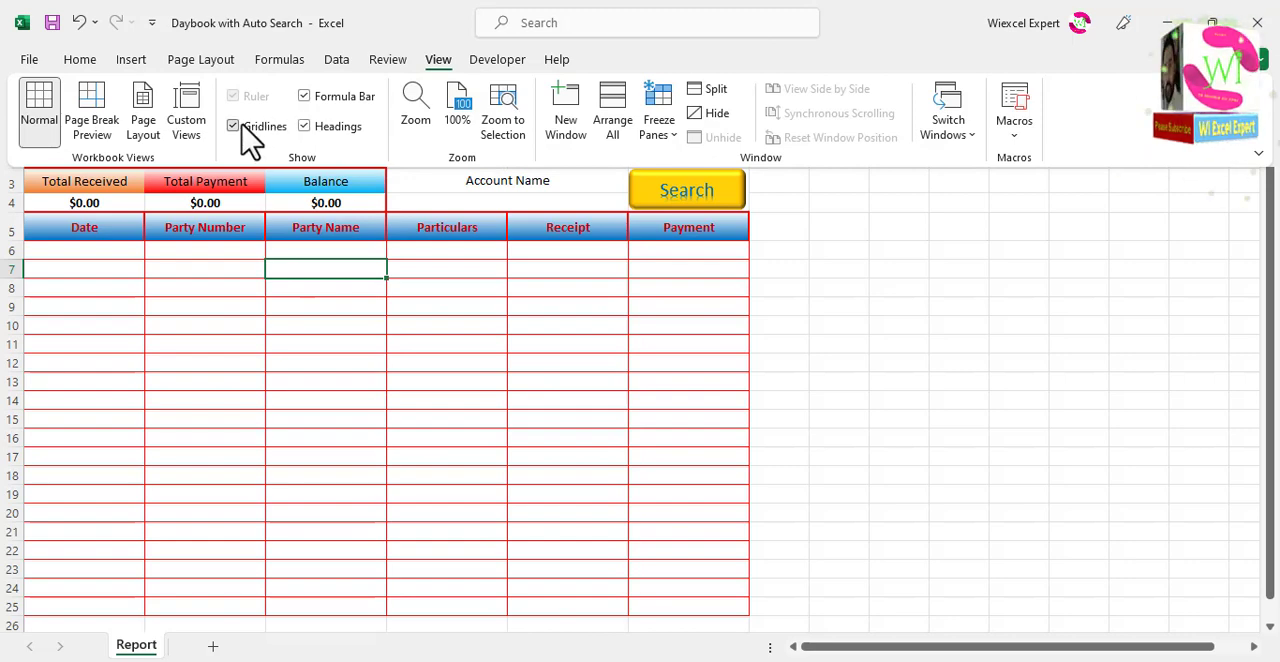
{"action": "left_click", "coordinate": [241, 127]}
{"action": "left_click", "coordinate": [394, 322]}
{"action": "left_click", "coordinate": [540, 302]}
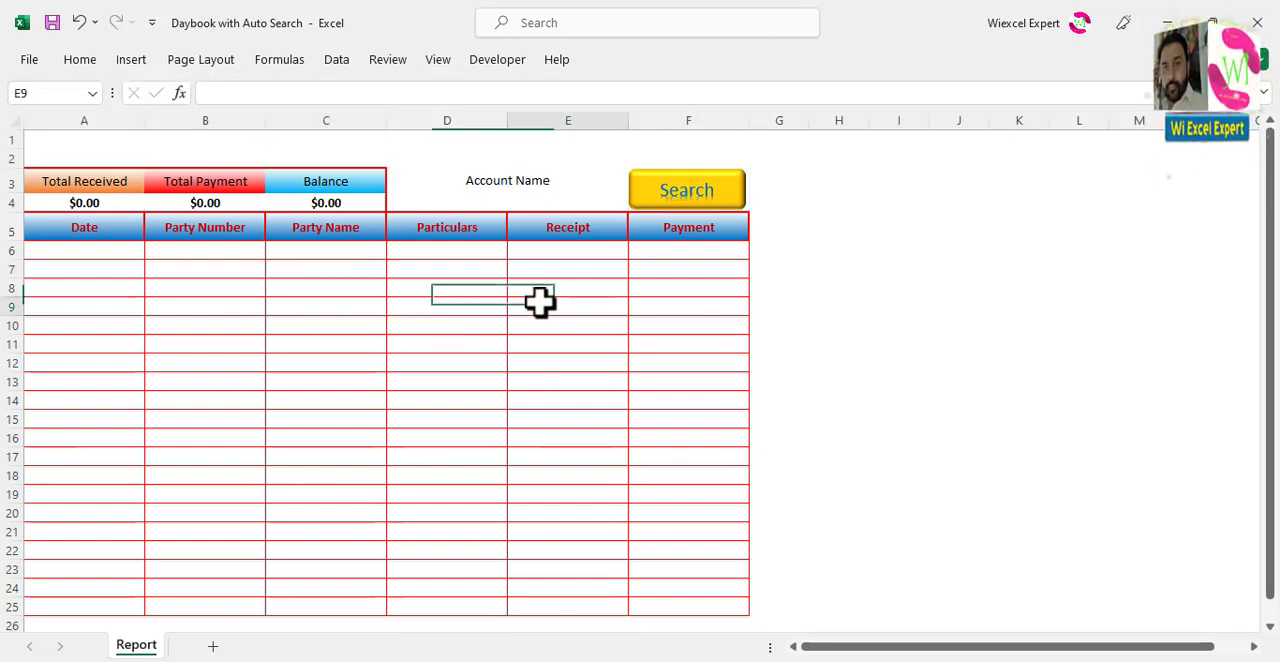
{"action": "left_click_drag", "start_coordinate": [129, 143], "coordinate": [659, 155]}
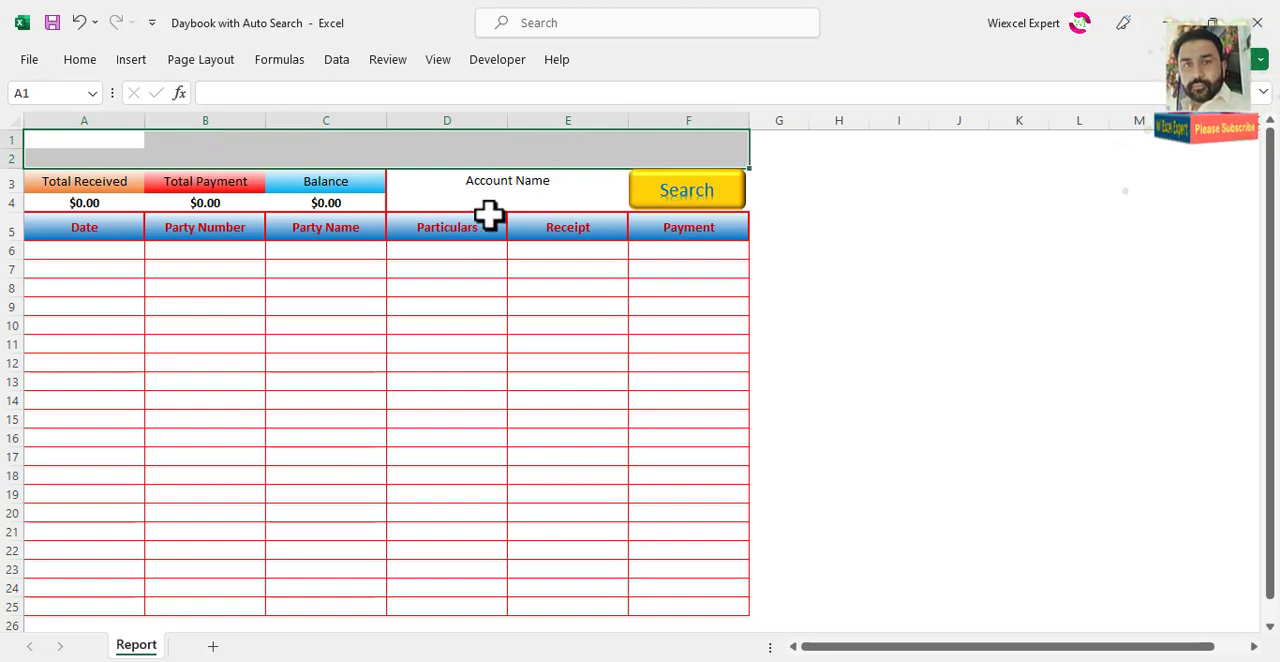
Step: Add a new worksheet after Report and rename it Dashboard
{"action": "left_click", "coordinate": [212, 648]}
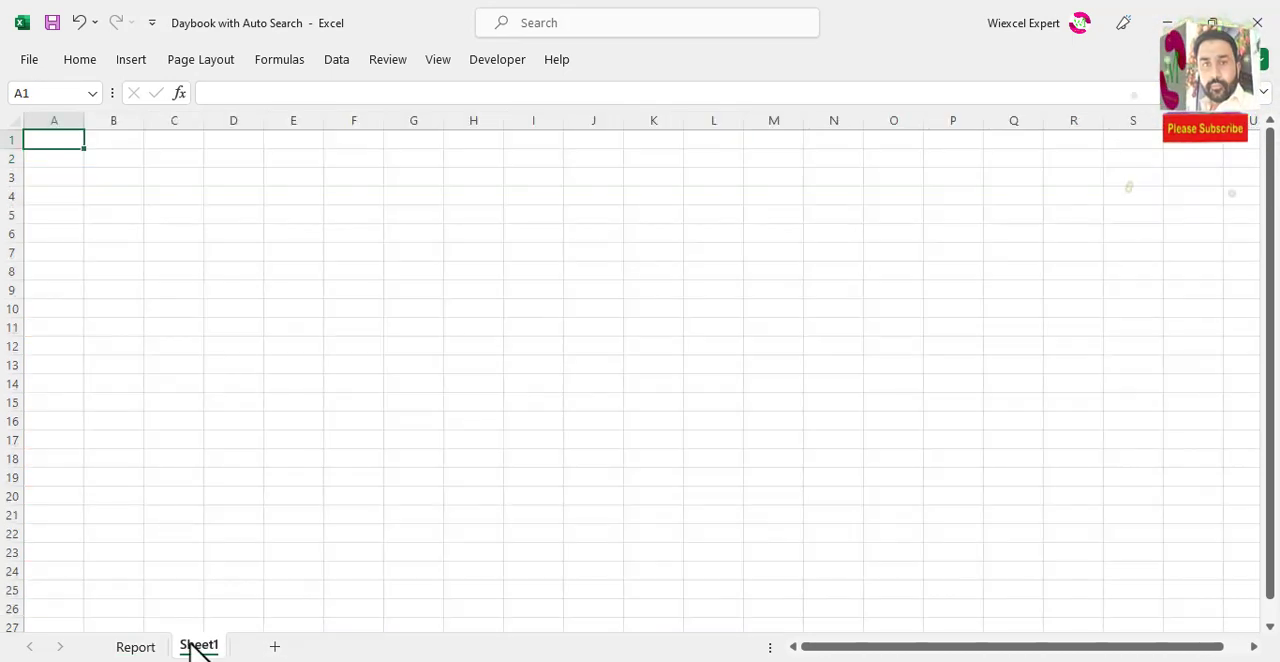
{"action": "double_click", "coordinate": [196, 648]}
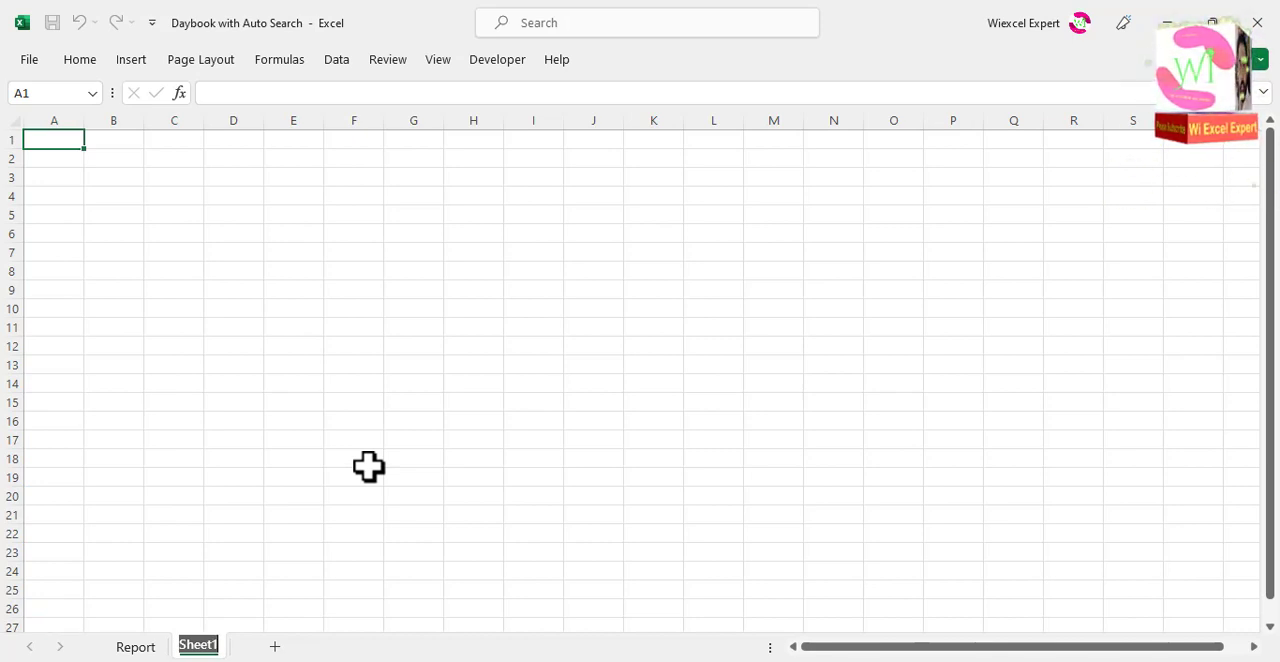
{"action": "type", "text": "H"}
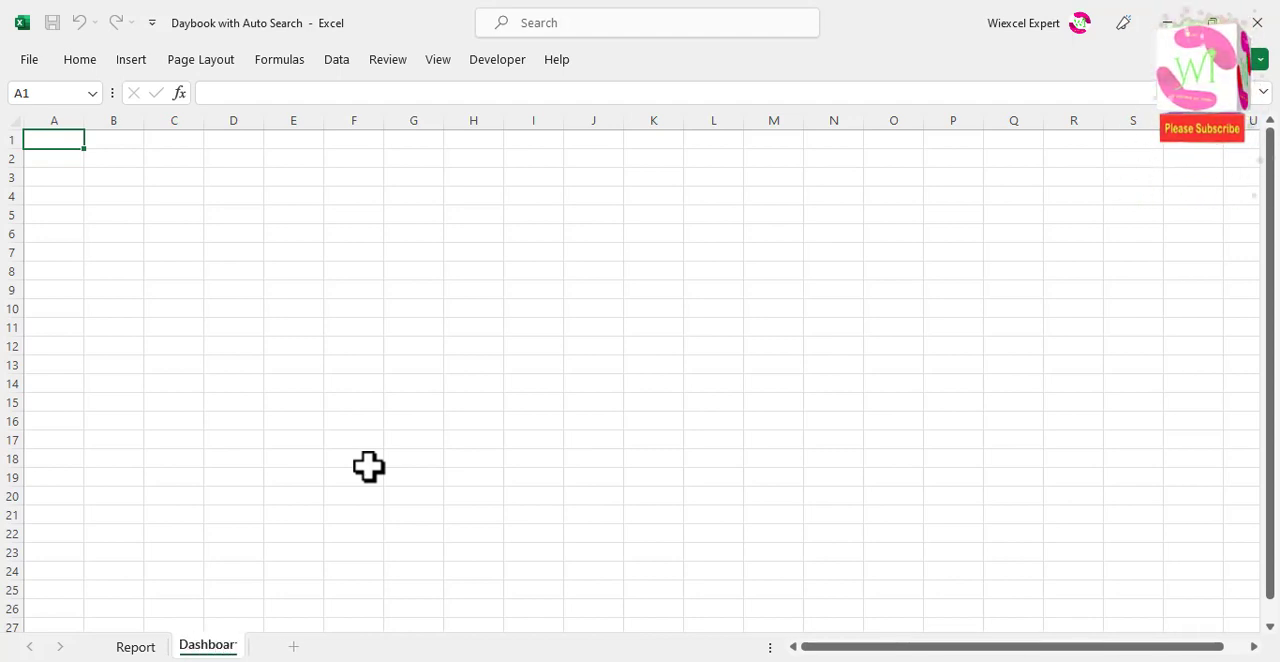
{"action": "left_click", "coordinate": [340, 347]}
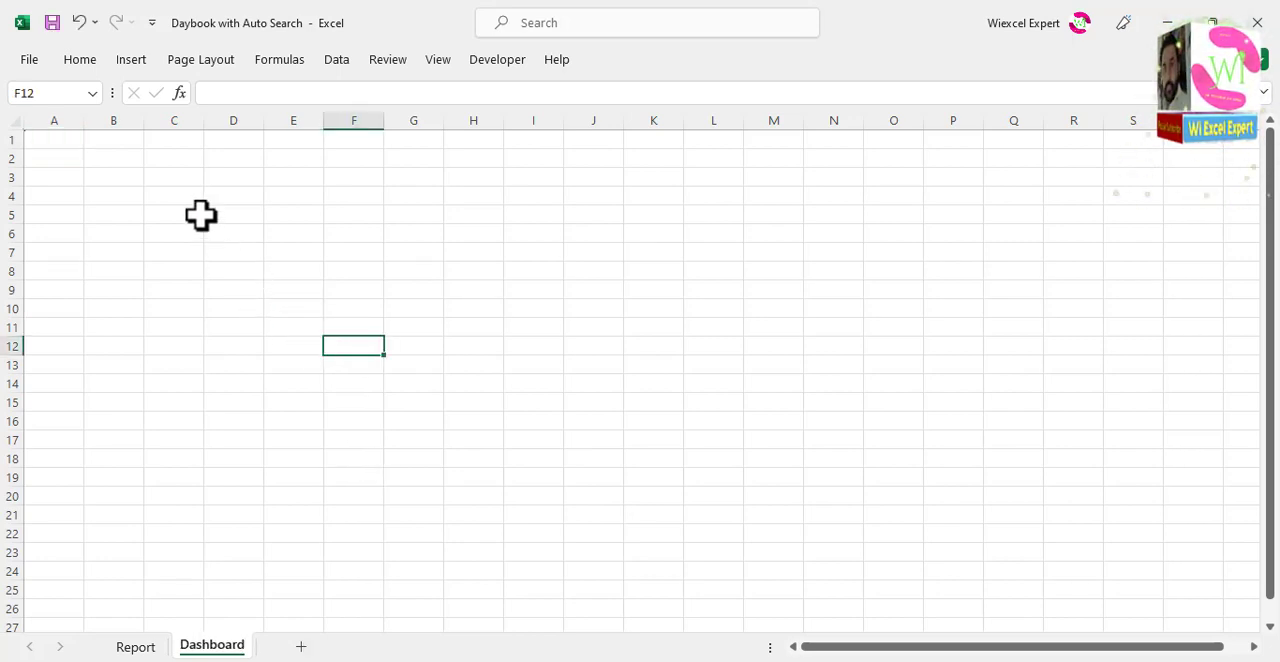
Step: Copy the Report header row A5:F5 to cell A3 of the Dashboard sheet and widen columns A to F equally to fit it
{"action": "left_click_drag", "start_coordinate": [55, 141], "coordinate": [456, 139]}
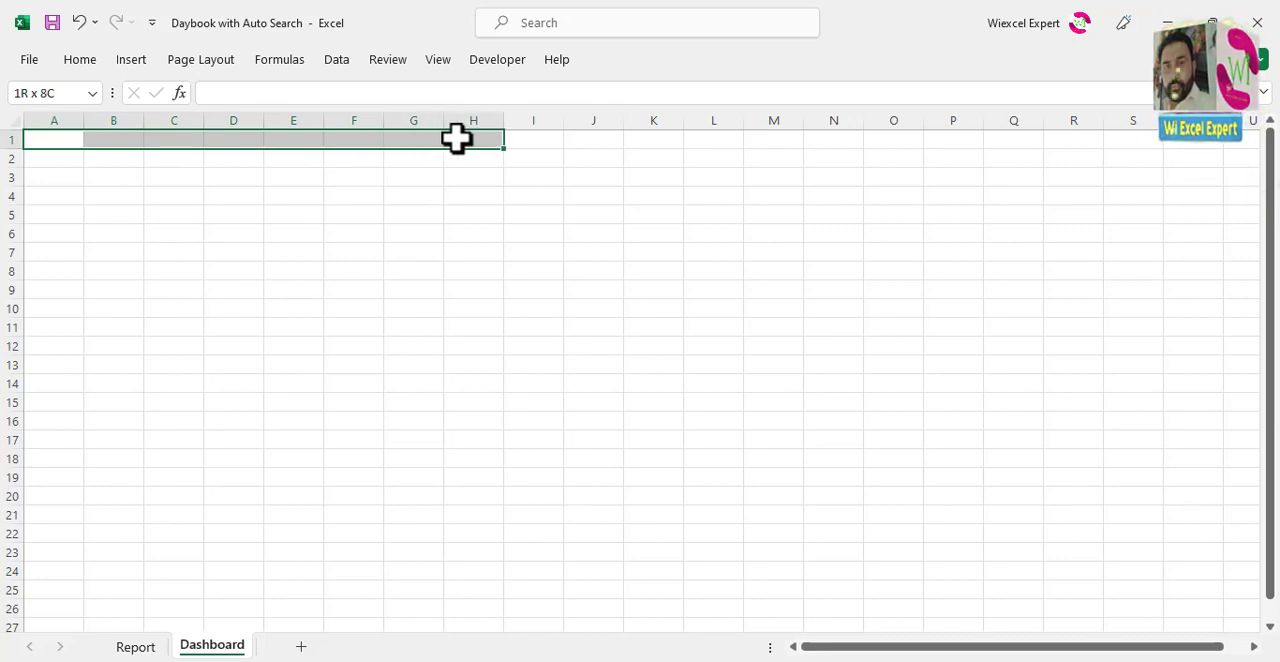
{"action": "left_click", "coordinate": [137, 647]}
{"action": "left_click_drag", "start_coordinate": [114, 228], "coordinate": [688, 230]}
{"action": "key", "text": "ctrl+c"}
{"action": "left_click", "coordinate": [209, 647]}
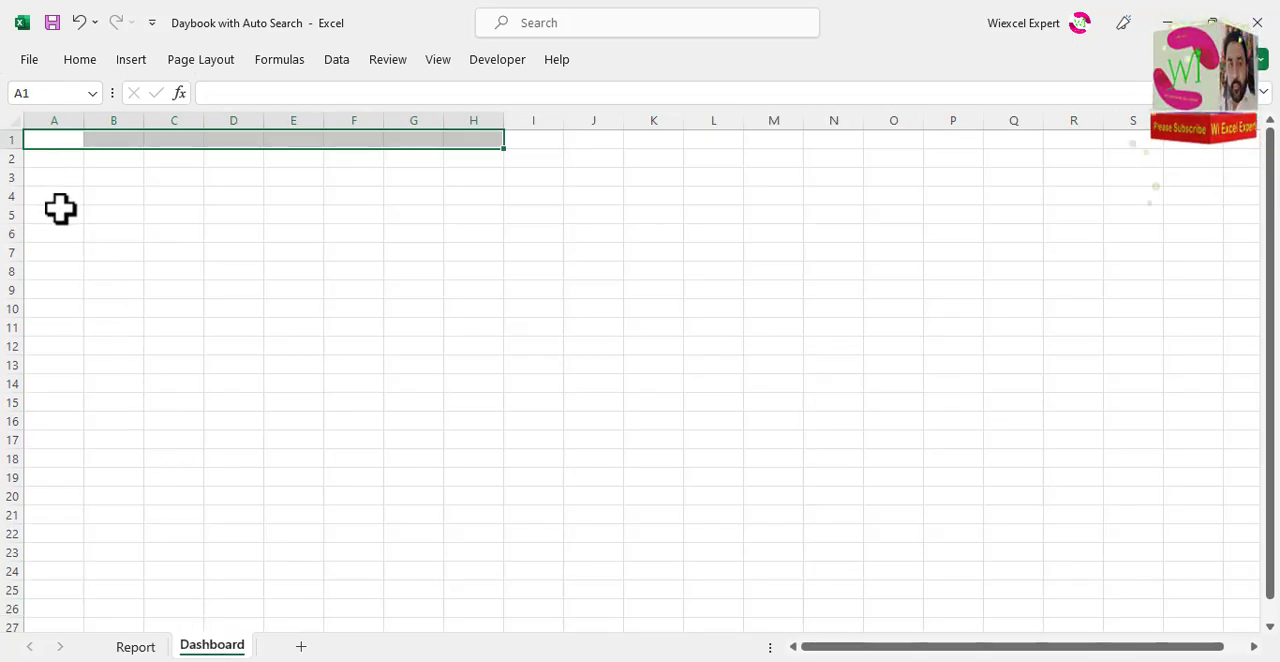
{"action": "left_click", "coordinate": [54, 177]}
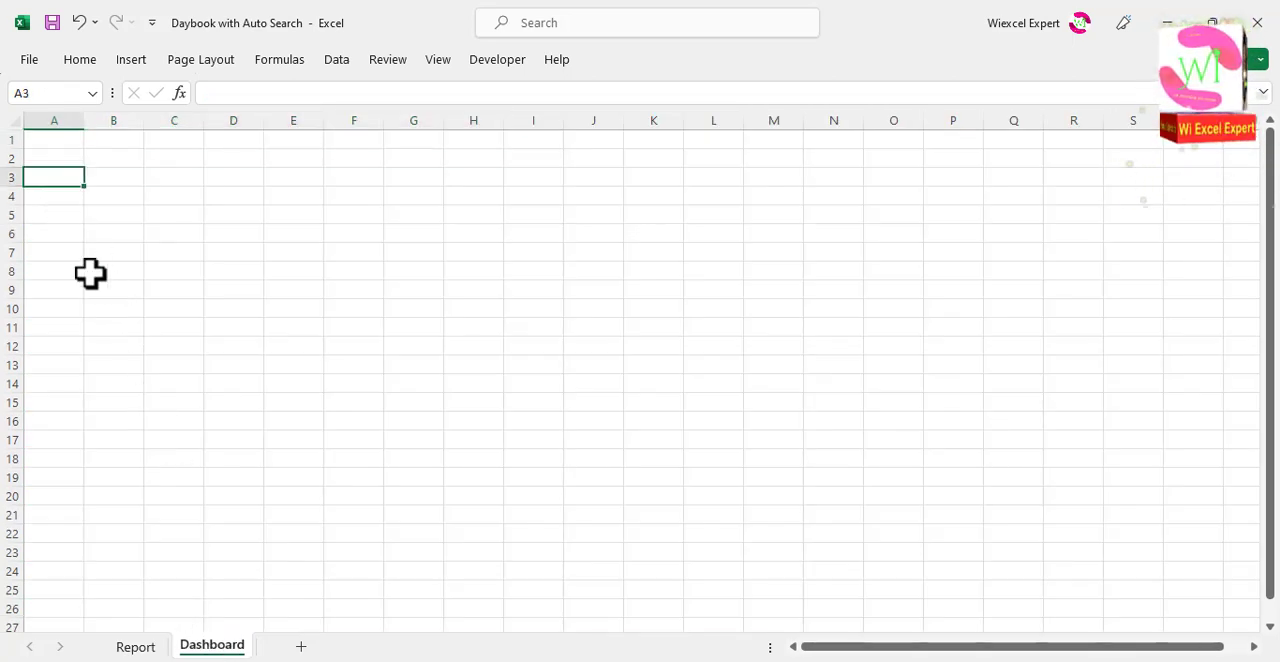
{"action": "key", "text": "ctrl+v"}
{"action": "left_click_drag", "start_coordinate": [77, 123], "coordinate": [454, 120]}
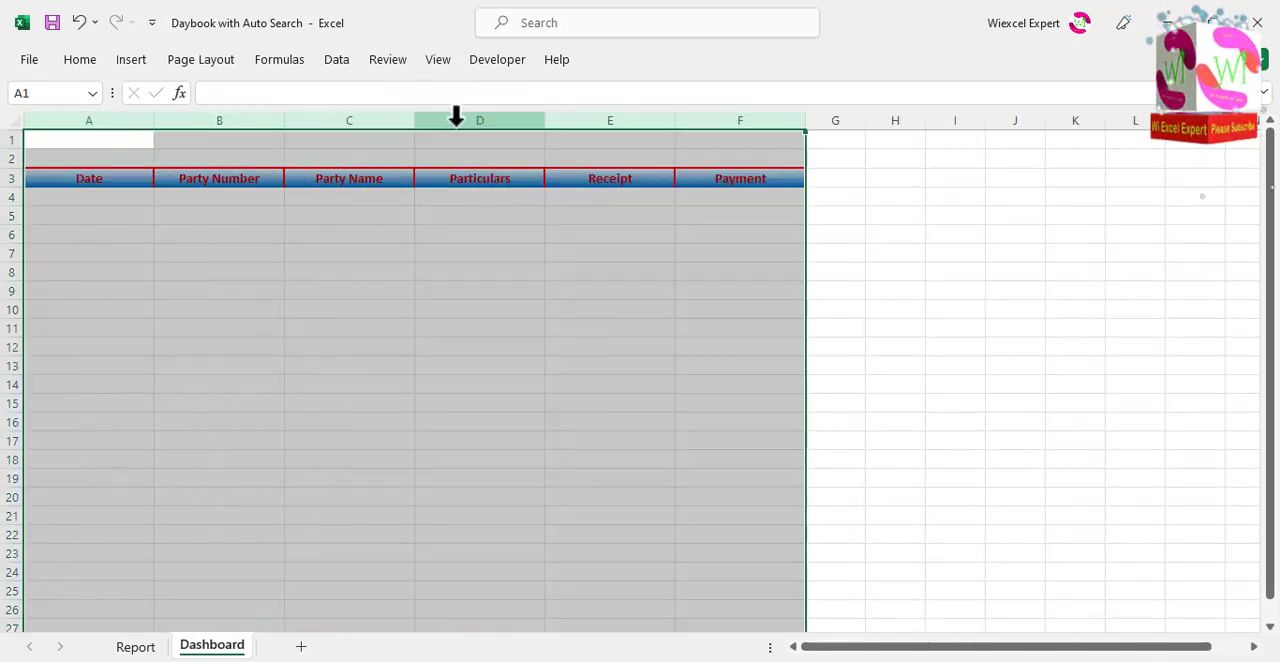
{"action": "left_click", "coordinate": [337, 250]}
Step: Fill the Dashboard header cells A3:F3 with a two-color horizontal gradient from white to gold
{"action": "left_click_drag", "start_coordinate": [100, 180], "coordinate": [742, 178]}
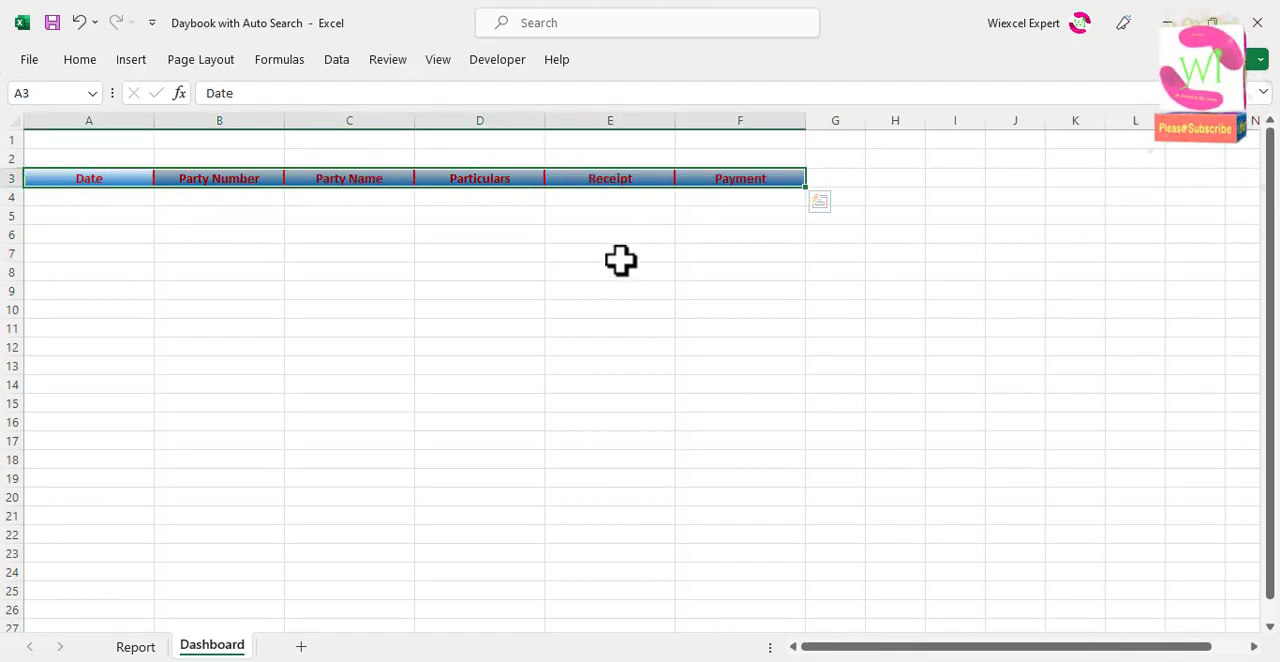
{"action": "key", "text": "ctrl+1"}
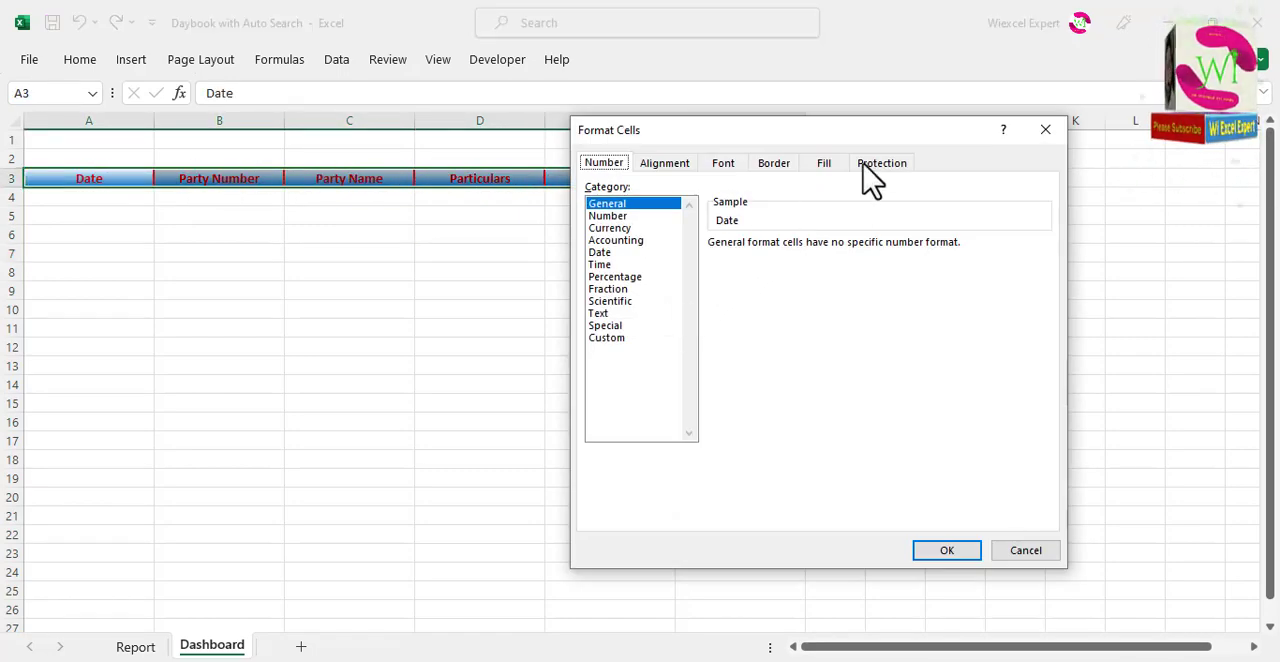
{"action": "left_click", "coordinate": [824, 165]}
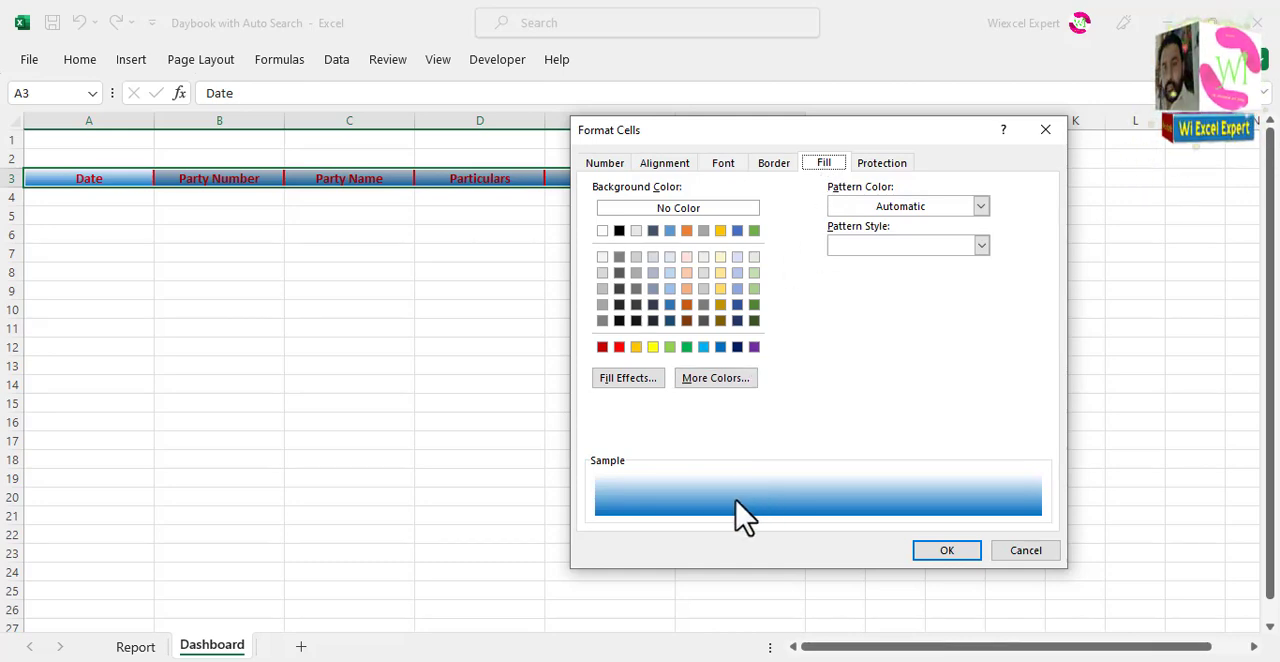
{"action": "left_click", "coordinate": [655, 380]}
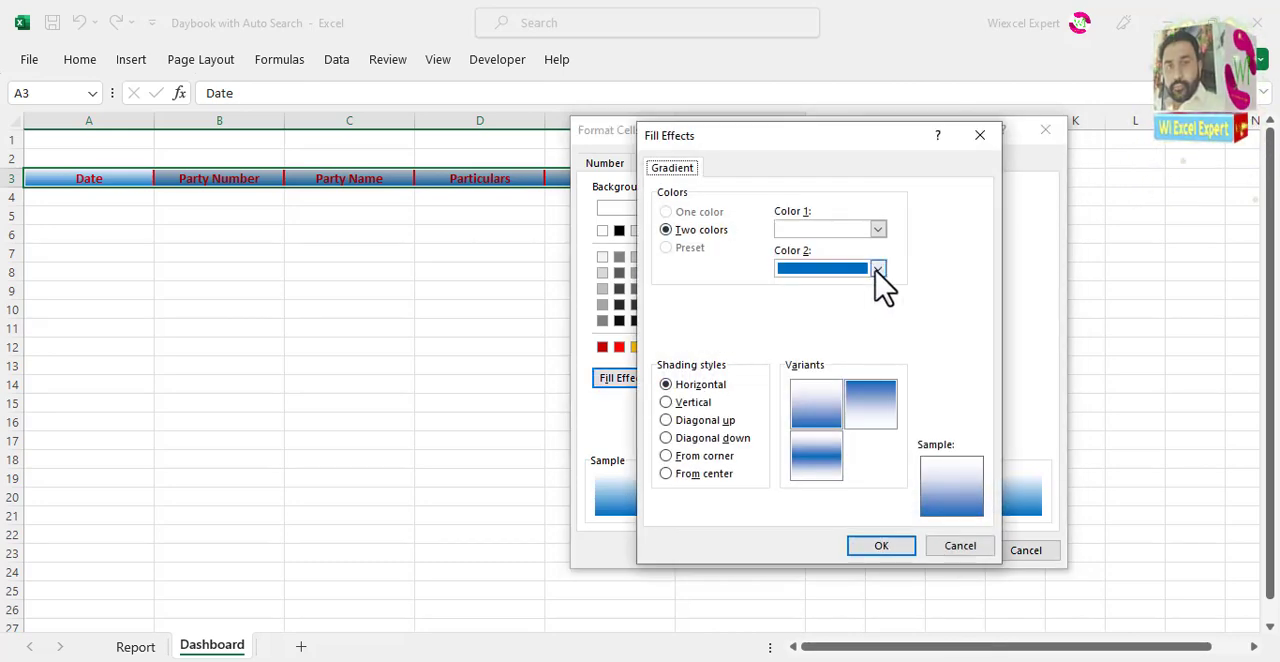
{"action": "left_click", "coordinate": [877, 268]}
{"action": "left_click", "coordinate": [814, 442]}
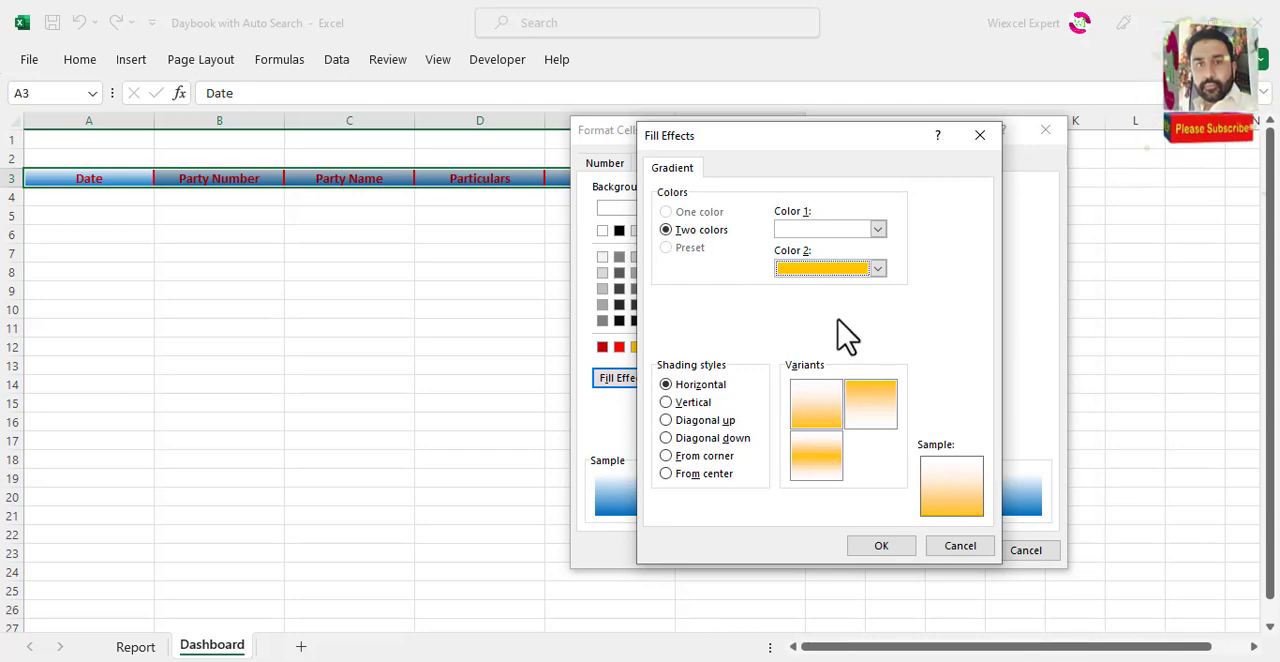
{"action": "left_click", "coordinate": [828, 418]}
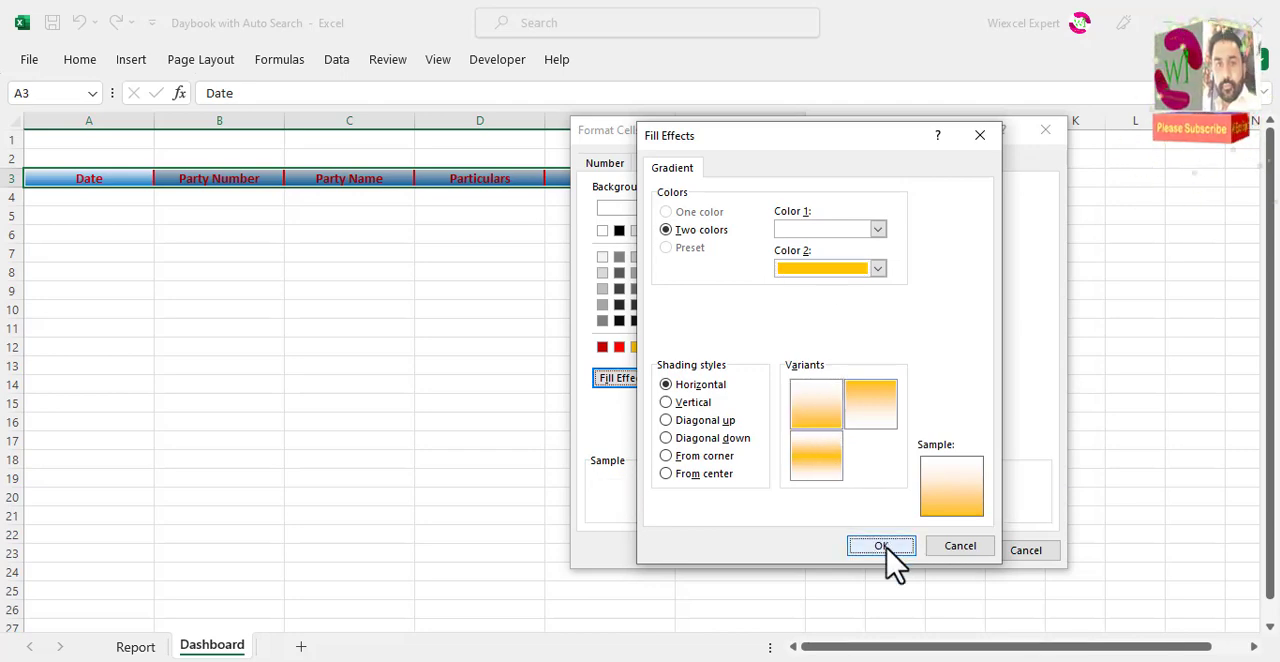
{"action": "left_click", "coordinate": [890, 547]}
{"action": "left_click", "coordinate": [930, 548]}
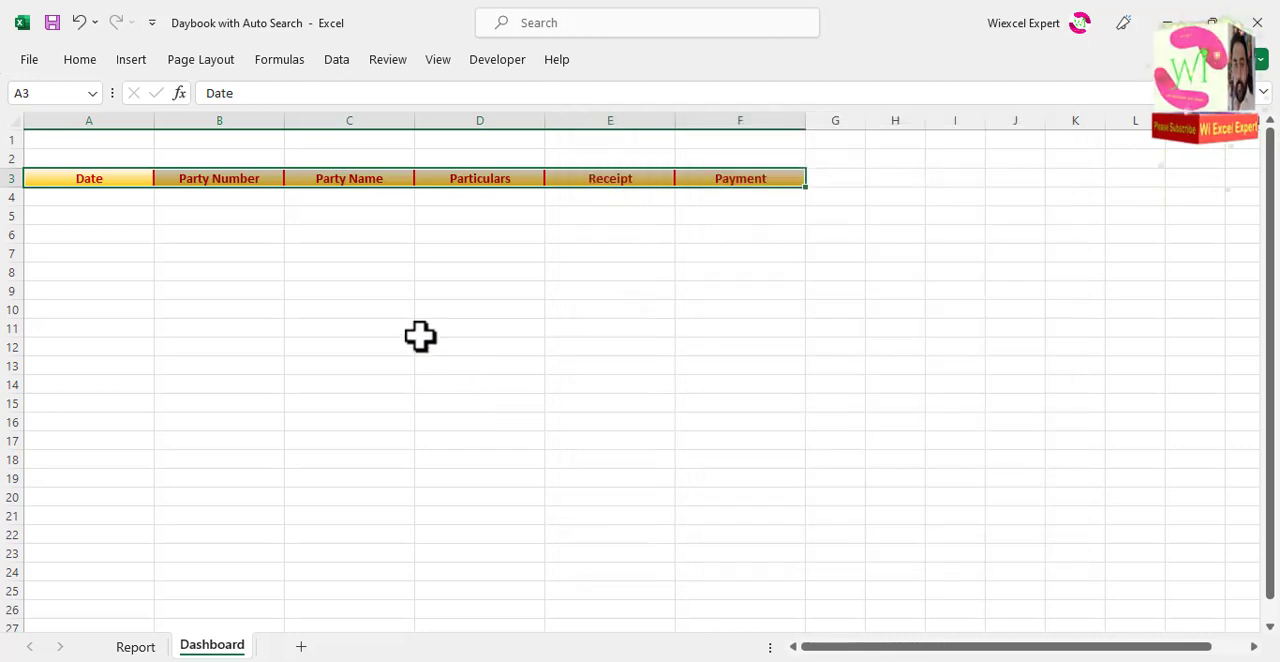
{"action": "left_click", "coordinate": [349, 288]}
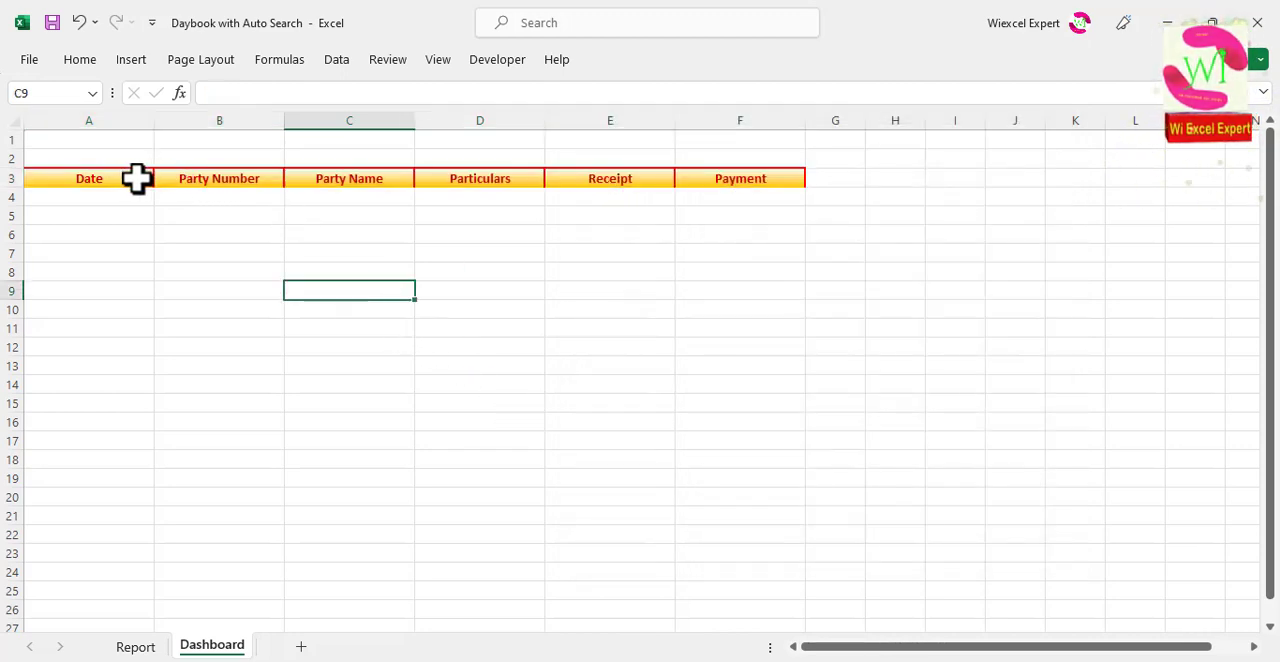
{"action": "left_click_drag", "start_coordinate": [78, 183], "coordinate": [749, 180]}
{"action": "left_click", "coordinate": [314, 217]}
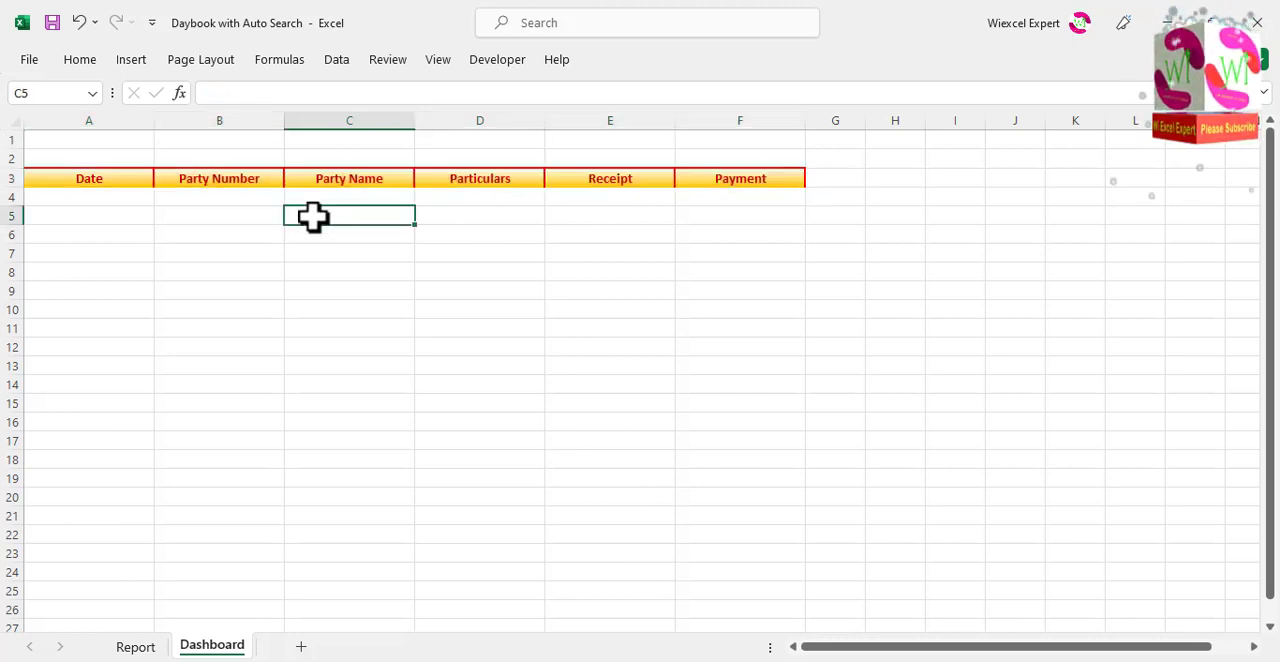
Step: Merge and center cells A1:F1 above the Dashboard headers and make row 1 taller
{"action": "left_click_drag", "start_coordinate": [65, 146], "coordinate": [714, 143]}
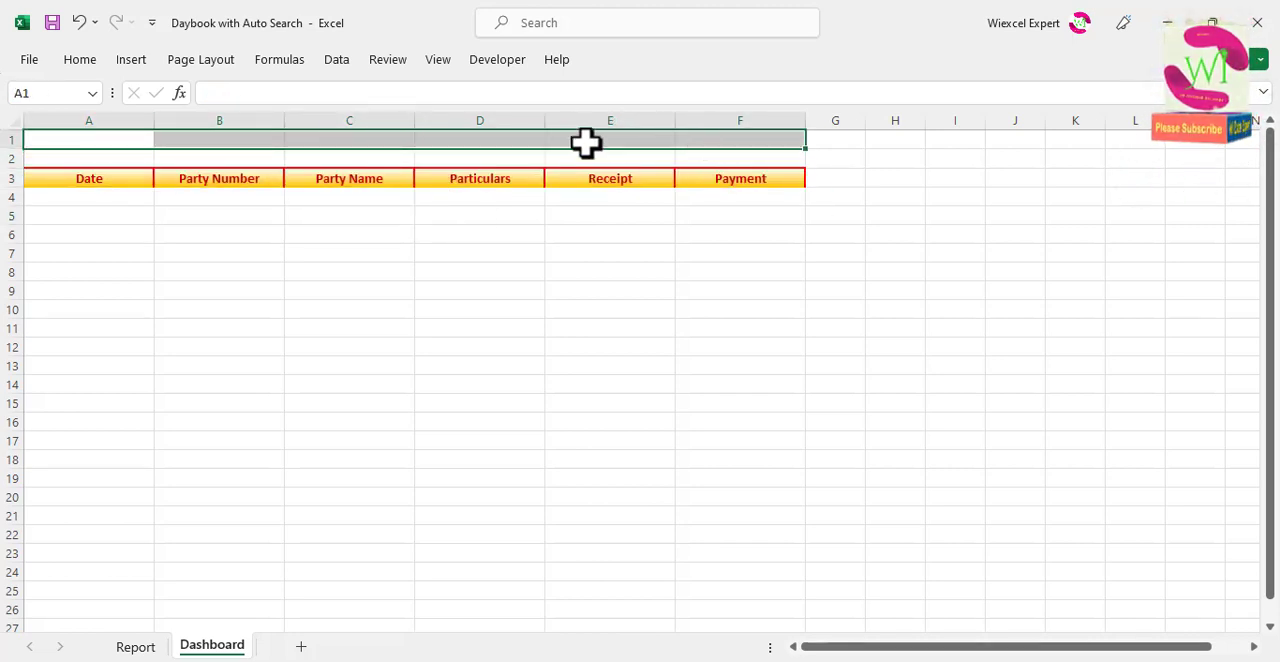
{"action": "left_click", "coordinate": [80, 60]}
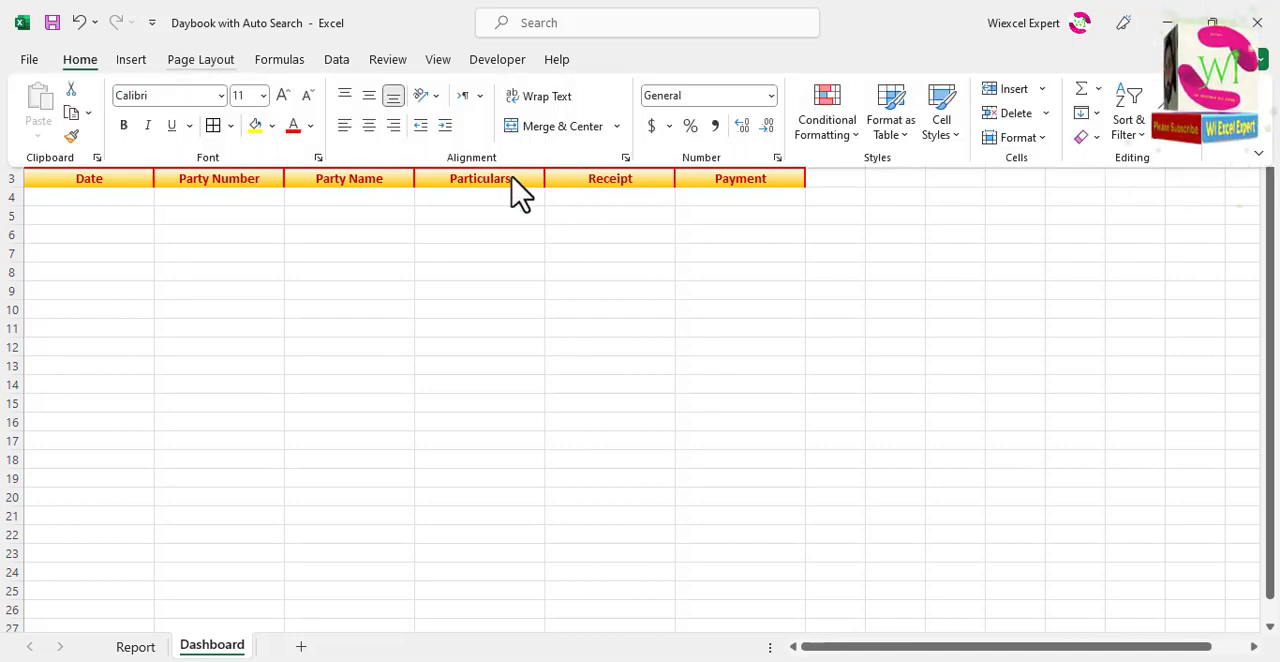
{"action": "left_click", "coordinate": [565, 127]}
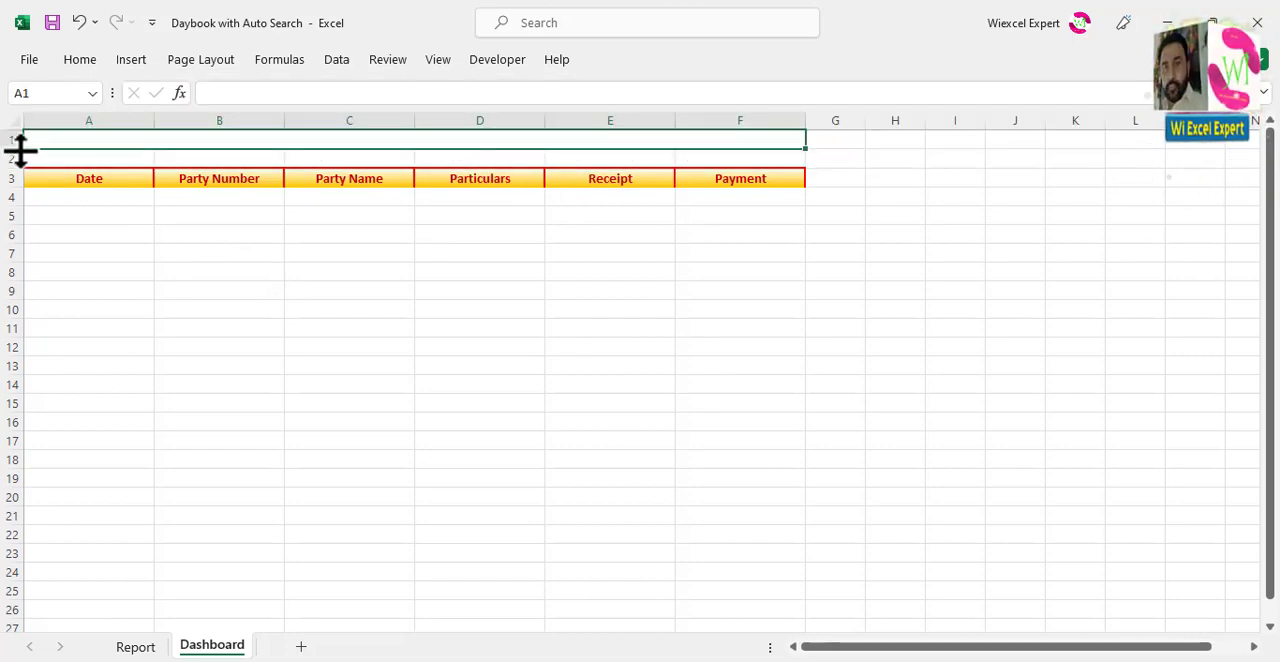
{"action": "left_click_drag", "start_coordinate": [20, 149], "coordinate": [20, 162]}
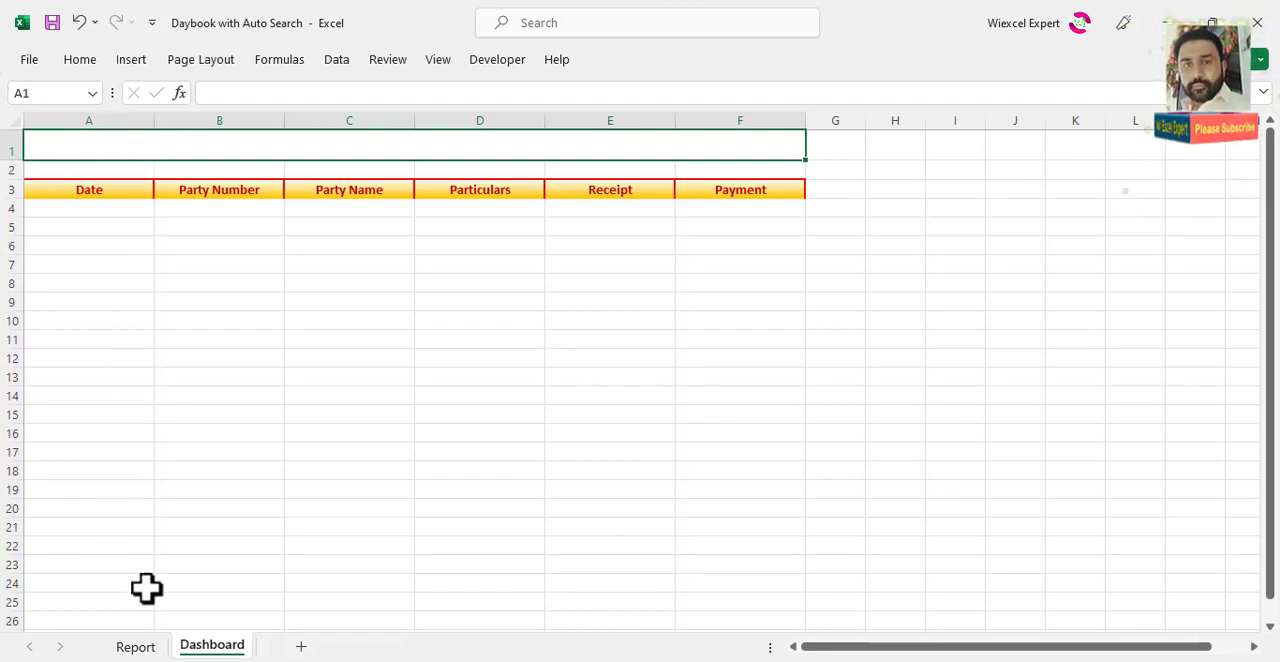
Step: Draw a wide rounded rectangle below the Dashboard headers, over rows 6 to 8, containing the text "Automated Daybook with Search"
{"action": "left_click", "coordinate": [138, 62]}
{"action": "left_click", "coordinate": [245, 148]}
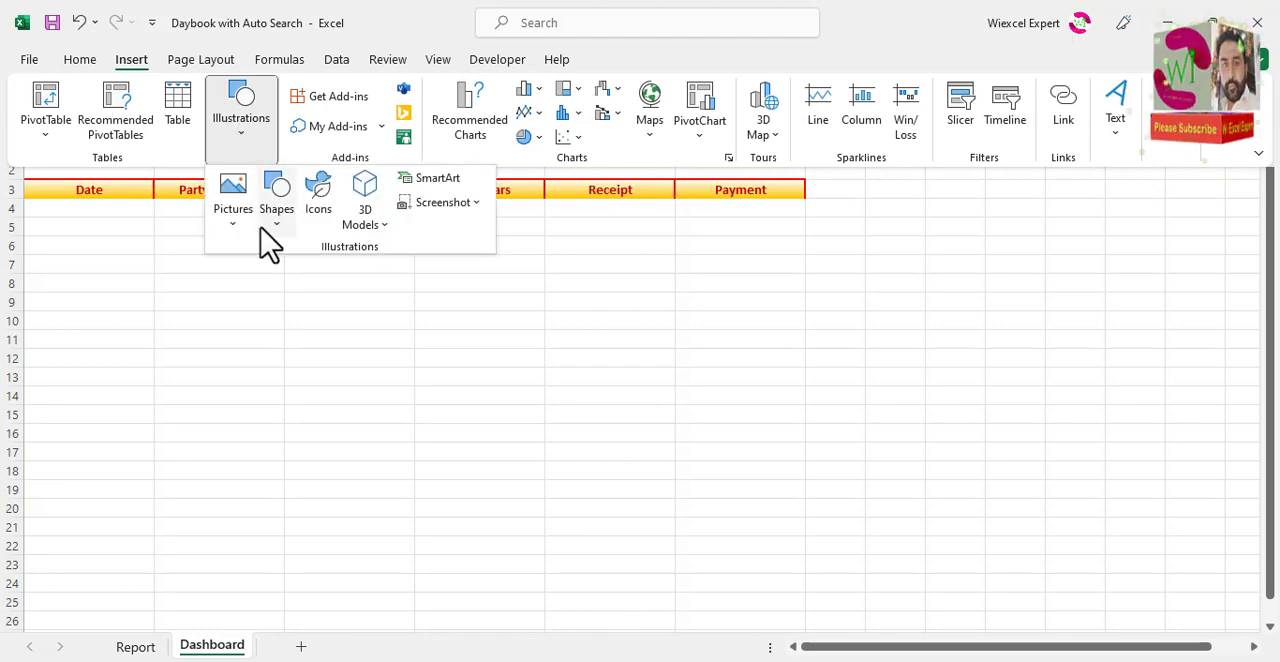
{"action": "left_click", "coordinate": [276, 220]}
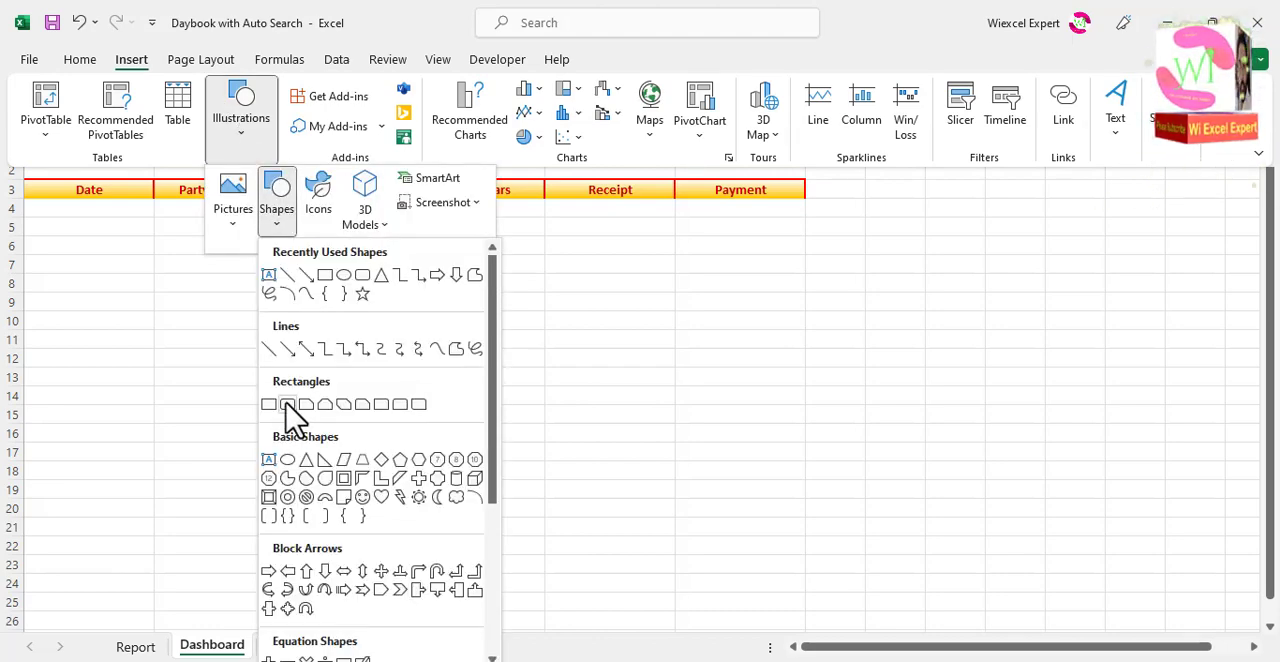
{"action": "left_click", "coordinate": [286, 405]}
{"action": "mouse_move", "coordinate": [171, 238]}
{"action": "left_mouse_down"}
{"action": "mouse_move", "coordinate": [603, 289]}
{"action": "mouse_move", "coordinate": [749, 277]}
{"action": "mouse_move", "coordinate": [739, 281]}
{"action": "left_mouse_up"}
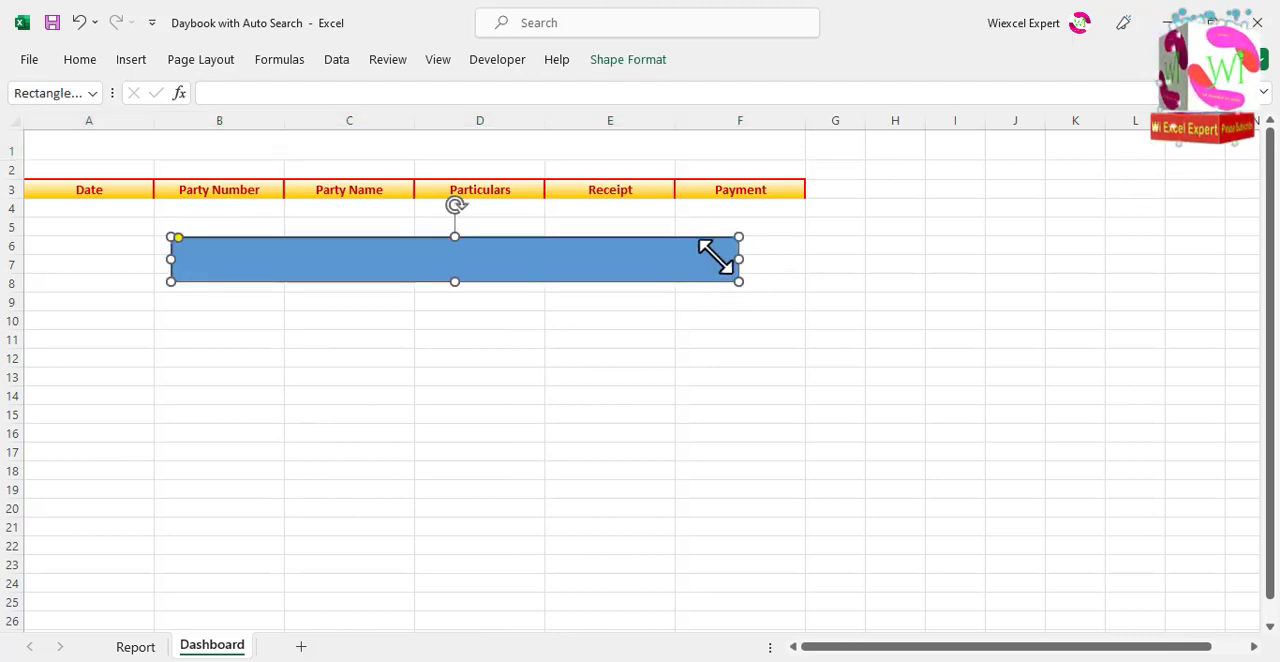
{"action": "type", "text": "Daybook with Search"}
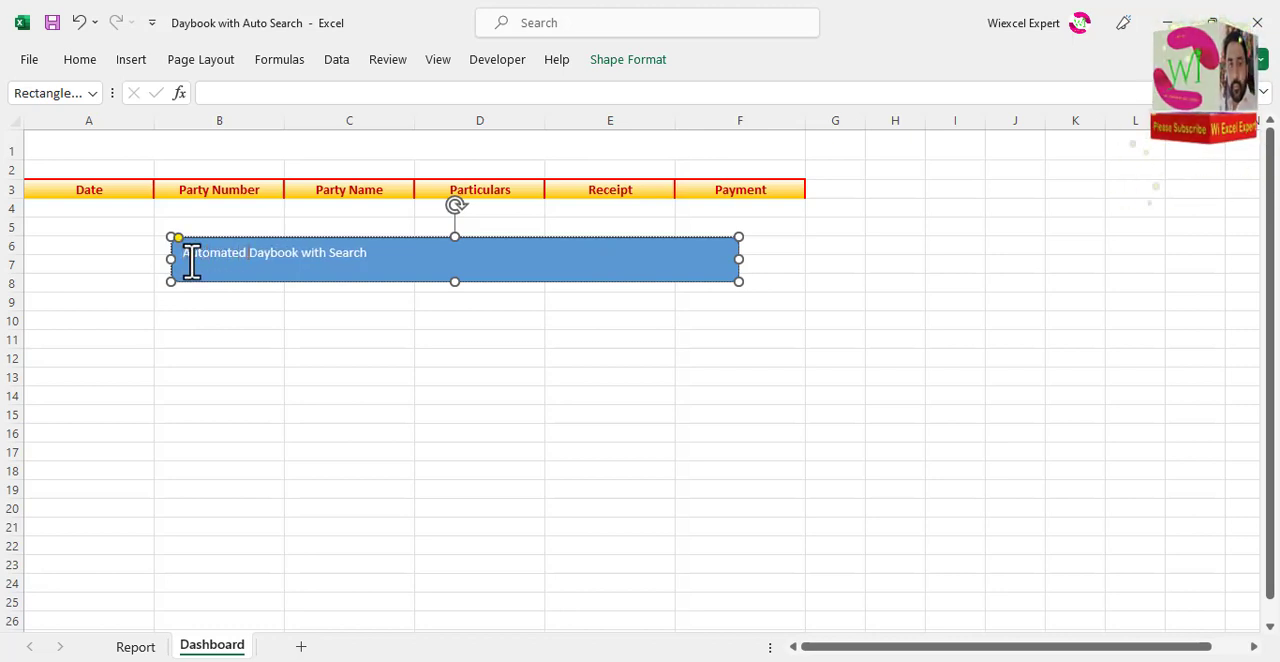
{"action": "left_click_drag", "start_coordinate": [443, 360], "coordinate": [445, 341]}
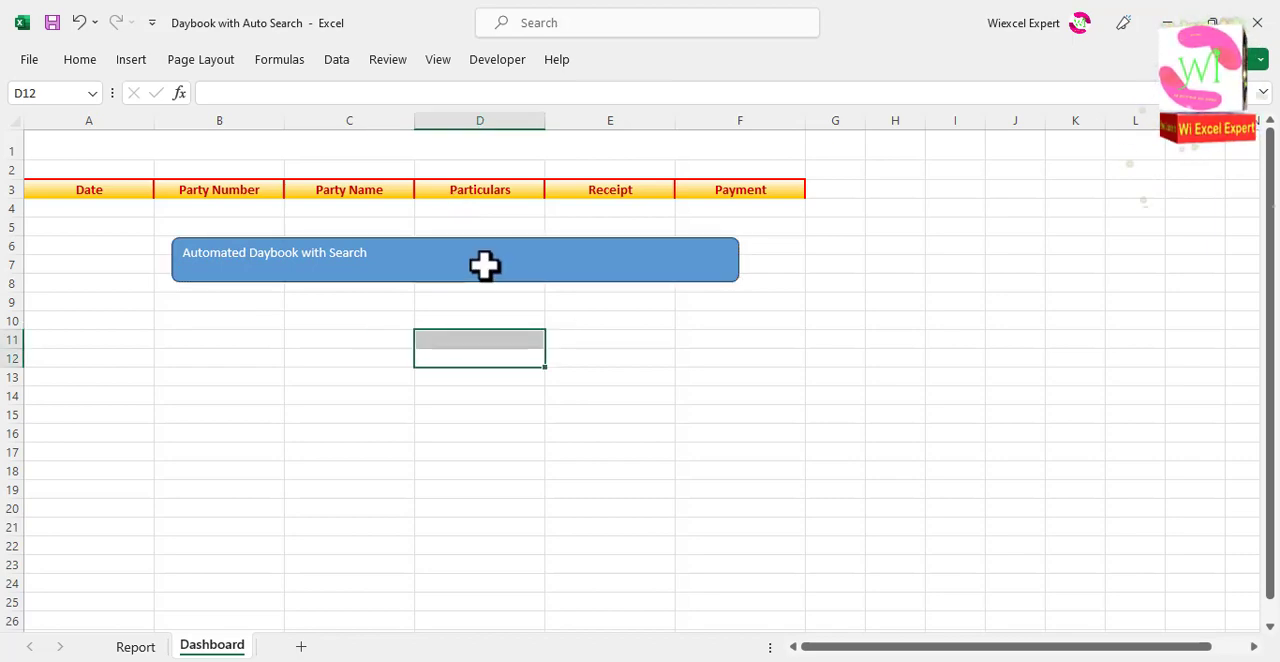
Step: Set the rectangle's text to the Arial Rounded MT Bold font and center it horizontally and vertically
{"action": "left_click", "coordinate": [486, 266]}
{"action": "left_click", "coordinate": [630, 60]}
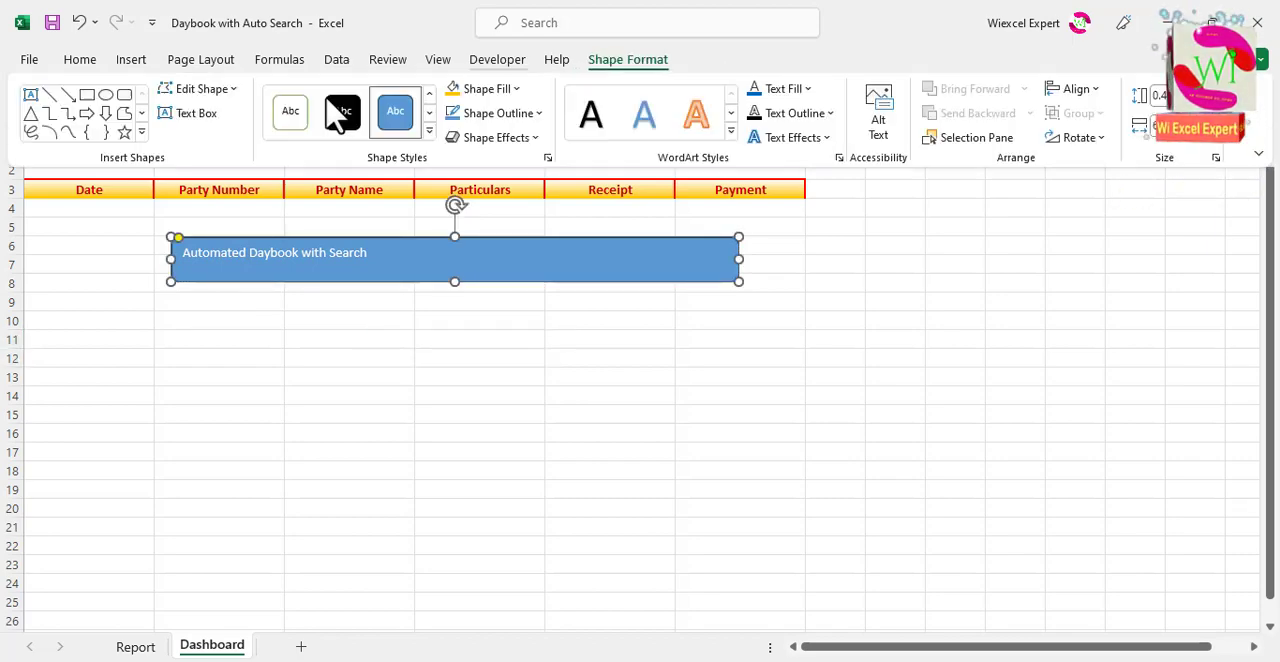
{"action": "left_click", "coordinate": [92, 62]}
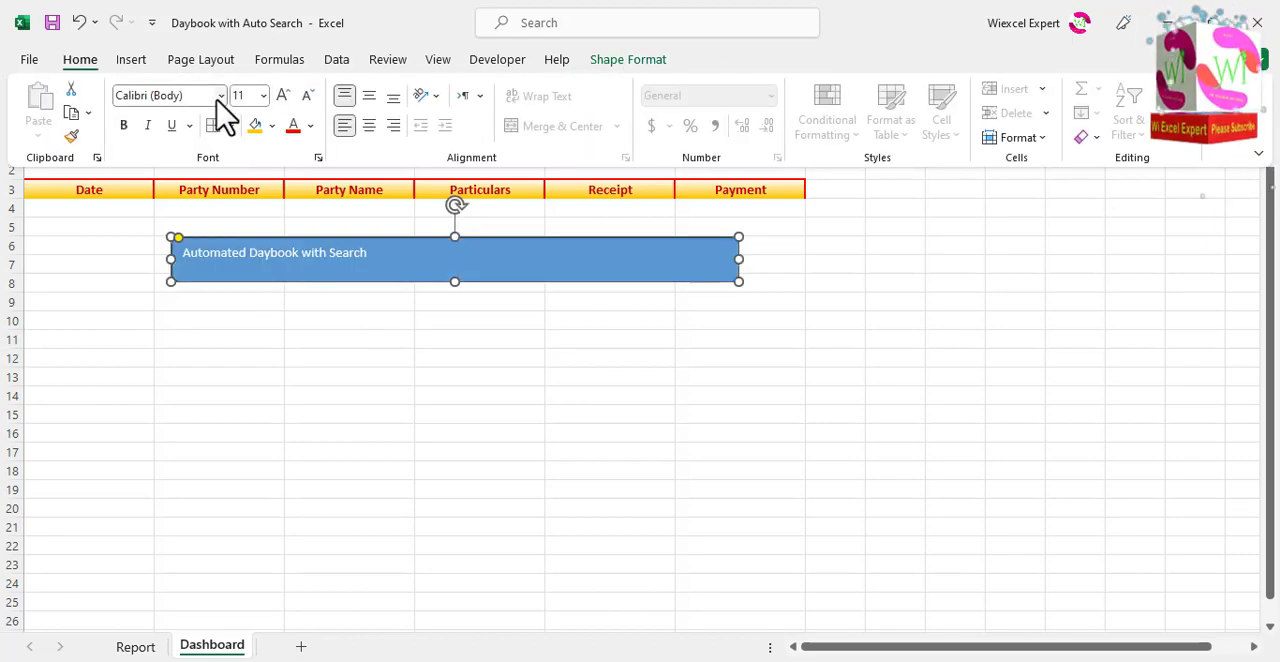
{"action": "left_click", "coordinate": [220, 96]}
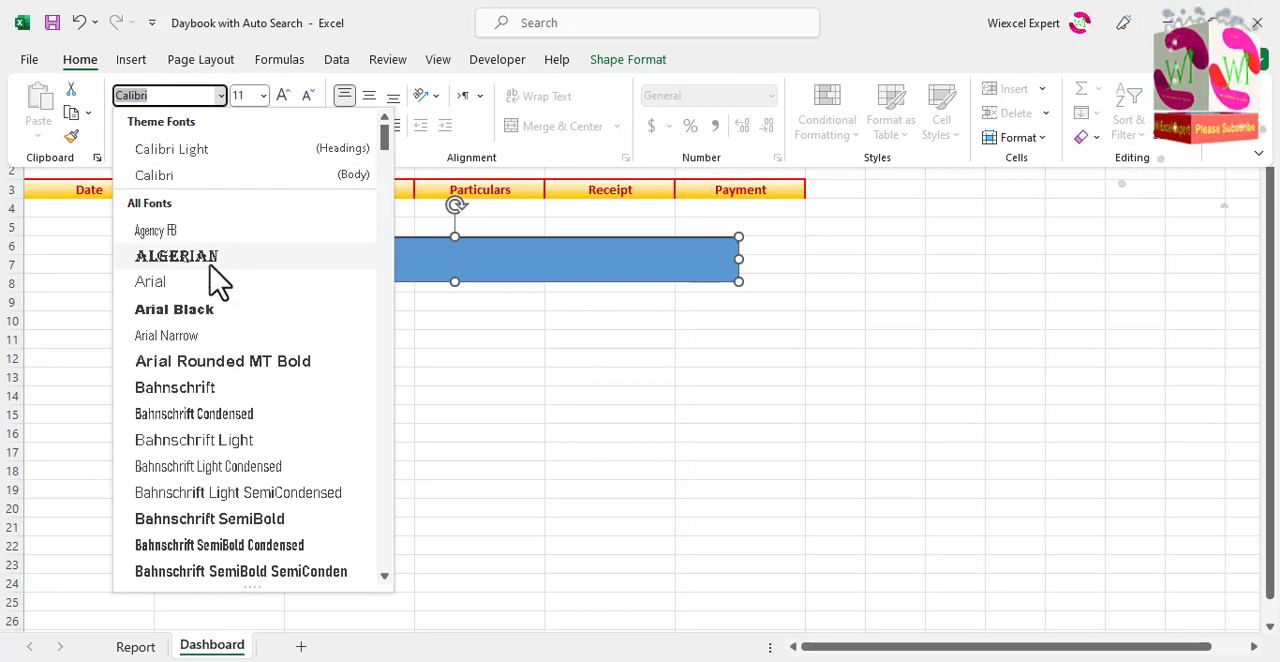
{"action": "left_click", "coordinate": [248, 362]}
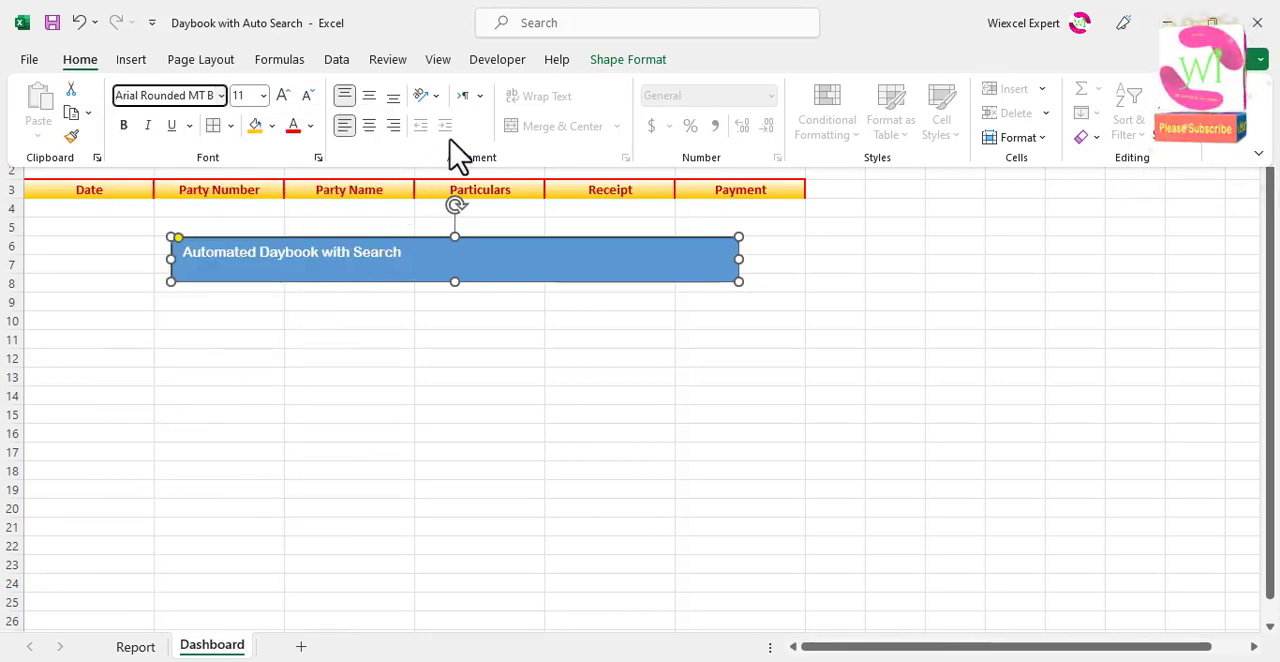
{"action": "left_click", "coordinate": [371, 126]}
{"action": "left_click", "coordinate": [370, 96]}
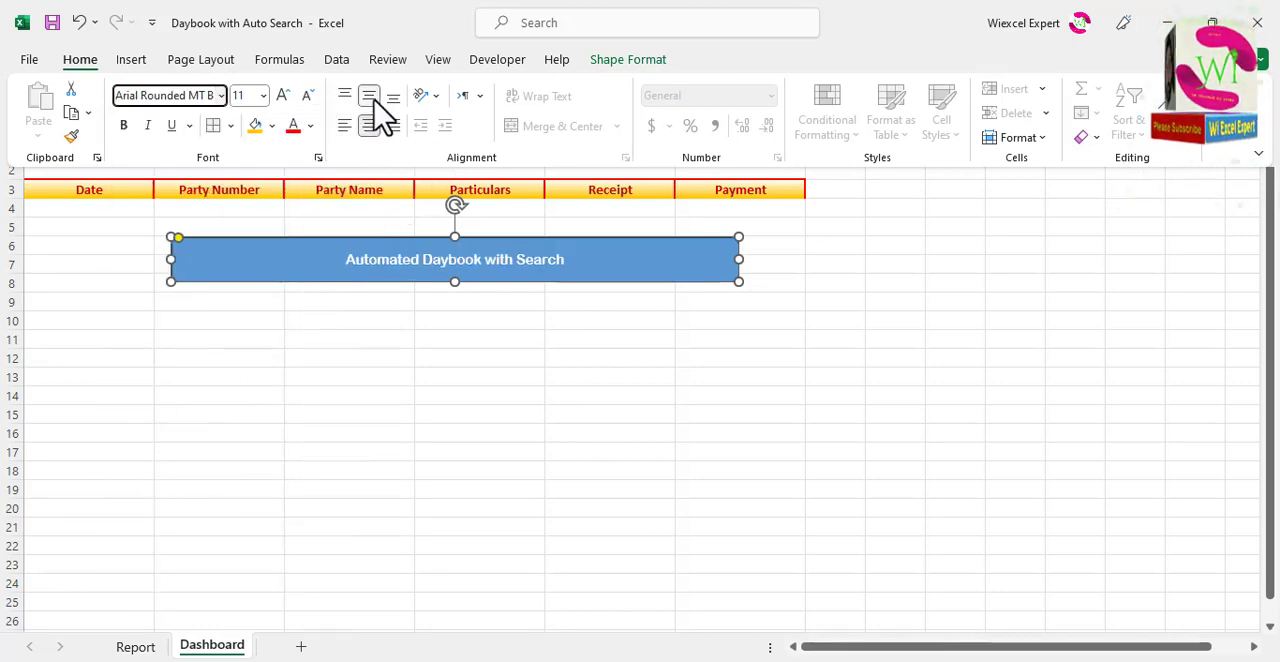
Step: Set the font size of the rectangle's title text to 24
{"action": "left_click", "coordinate": [630, 62]}
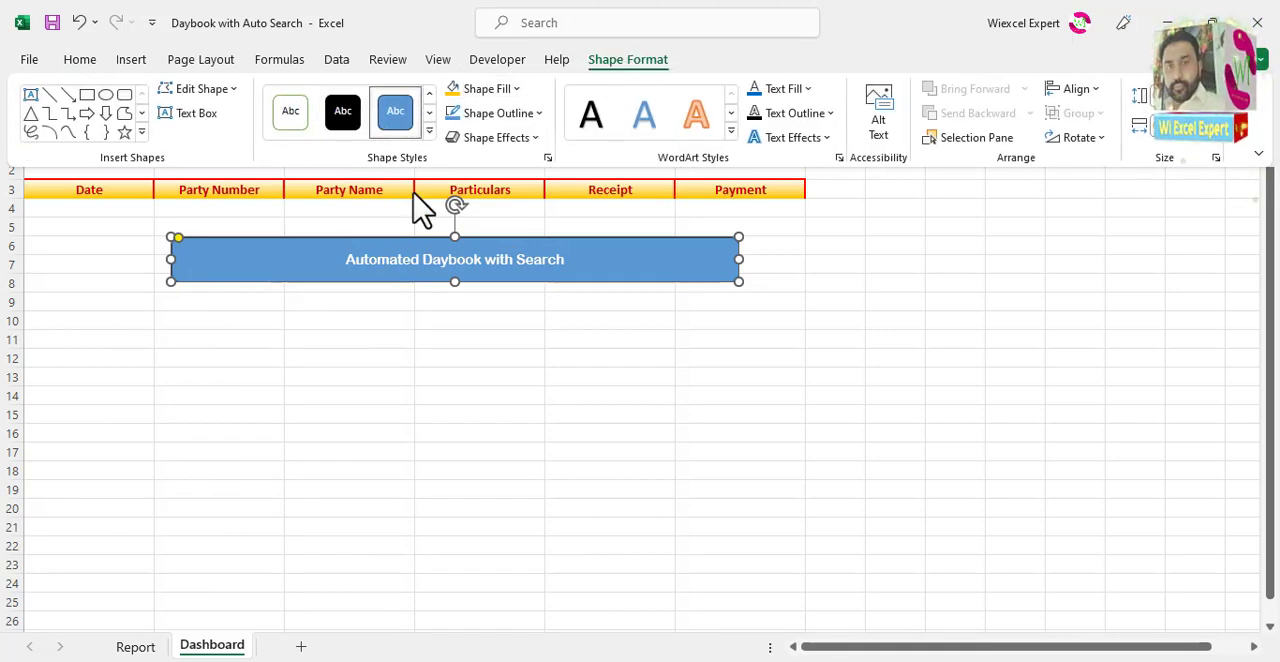
{"action": "left_click", "coordinate": [80, 62]}
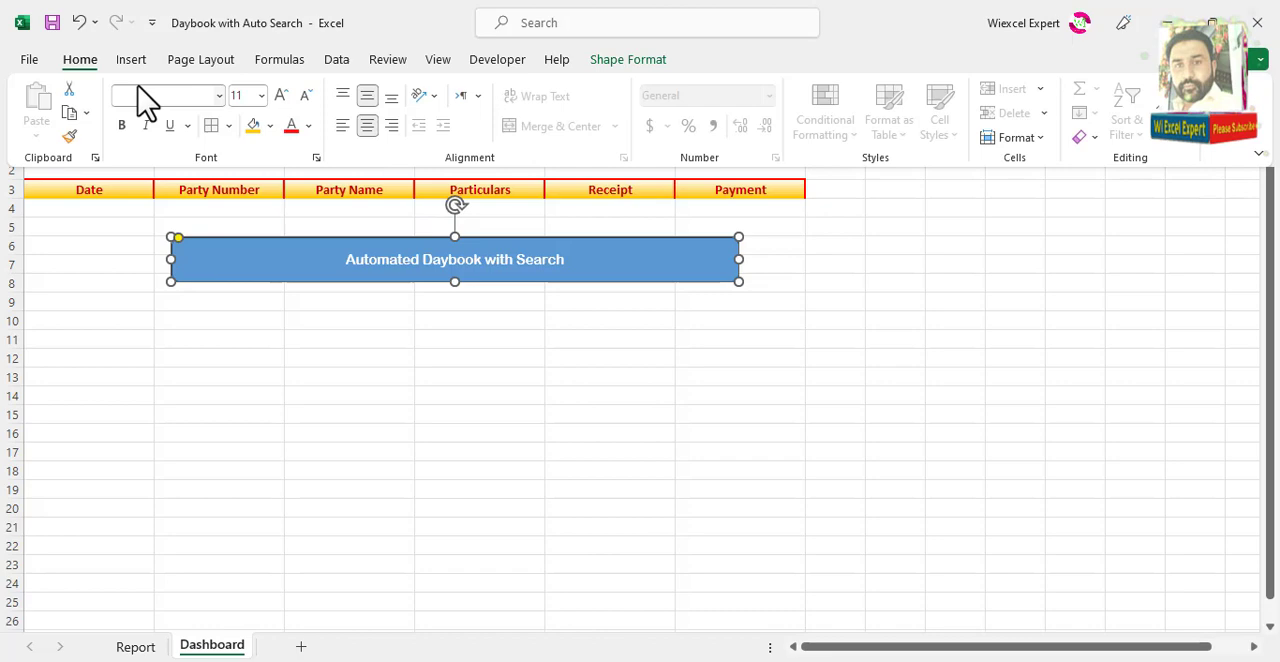
{"action": "left_click", "coordinate": [263, 95]}
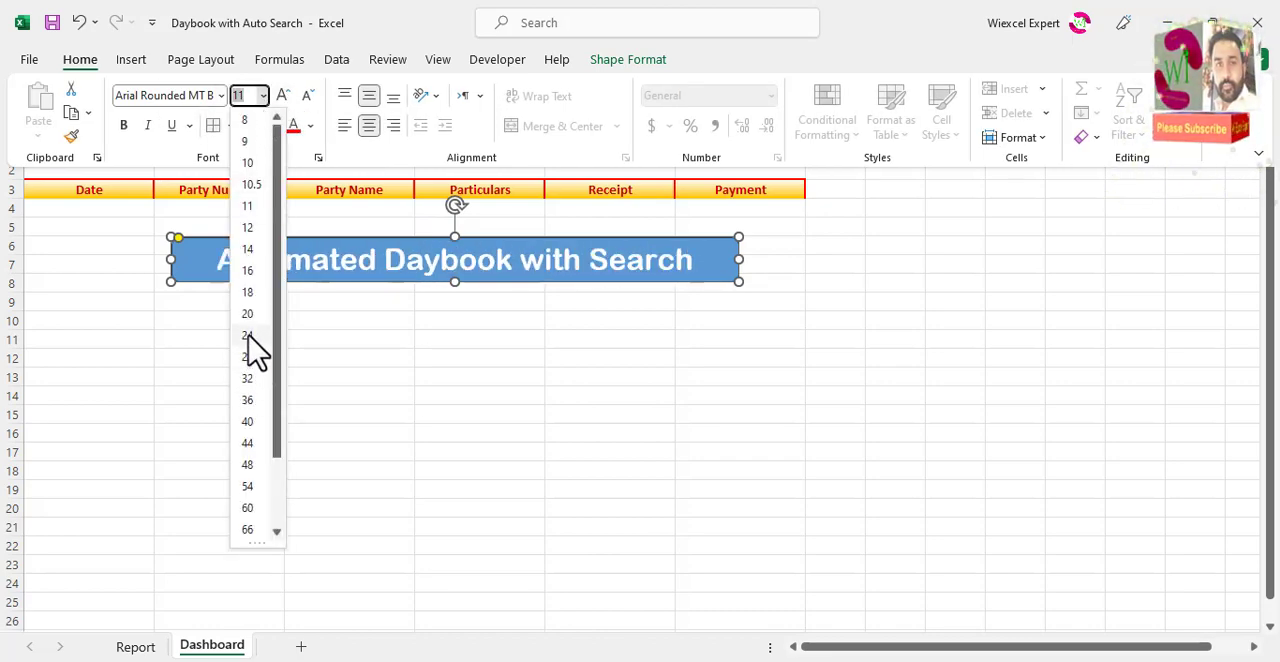
{"action": "left_click", "coordinate": [250, 336]}
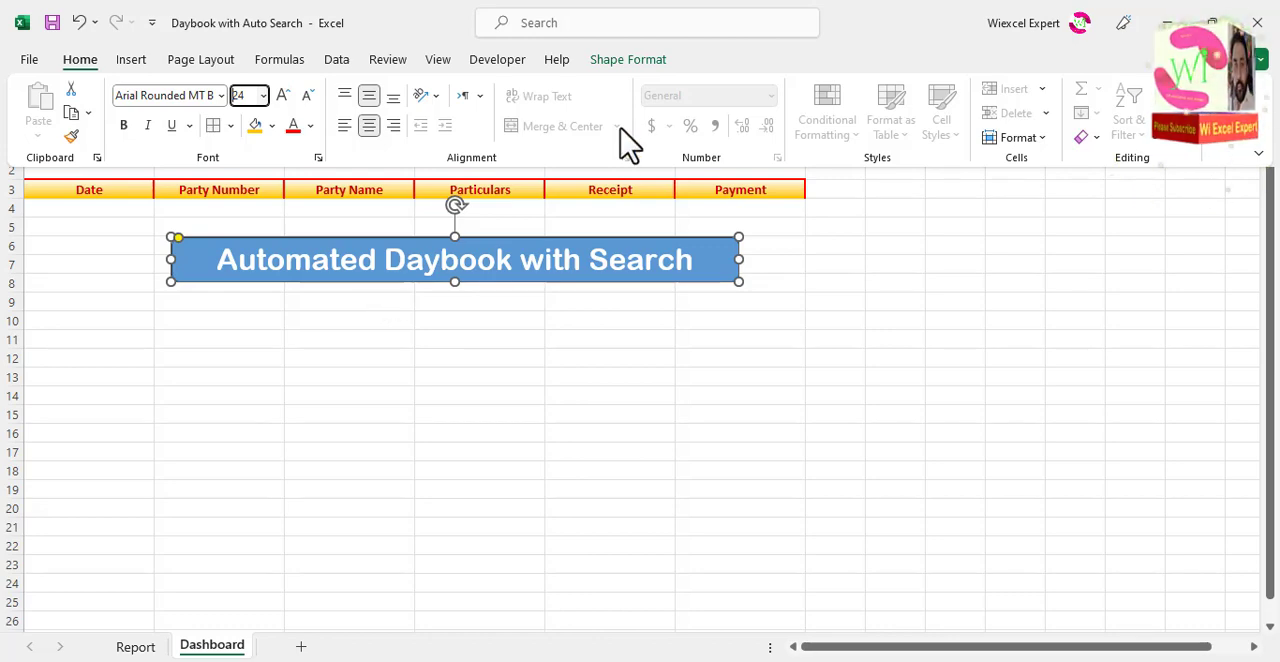
Step: Color the title text with the standard dark red fill and give it a left-offset outer shadow
{"action": "left_click", "coordinate": [630, 60]}
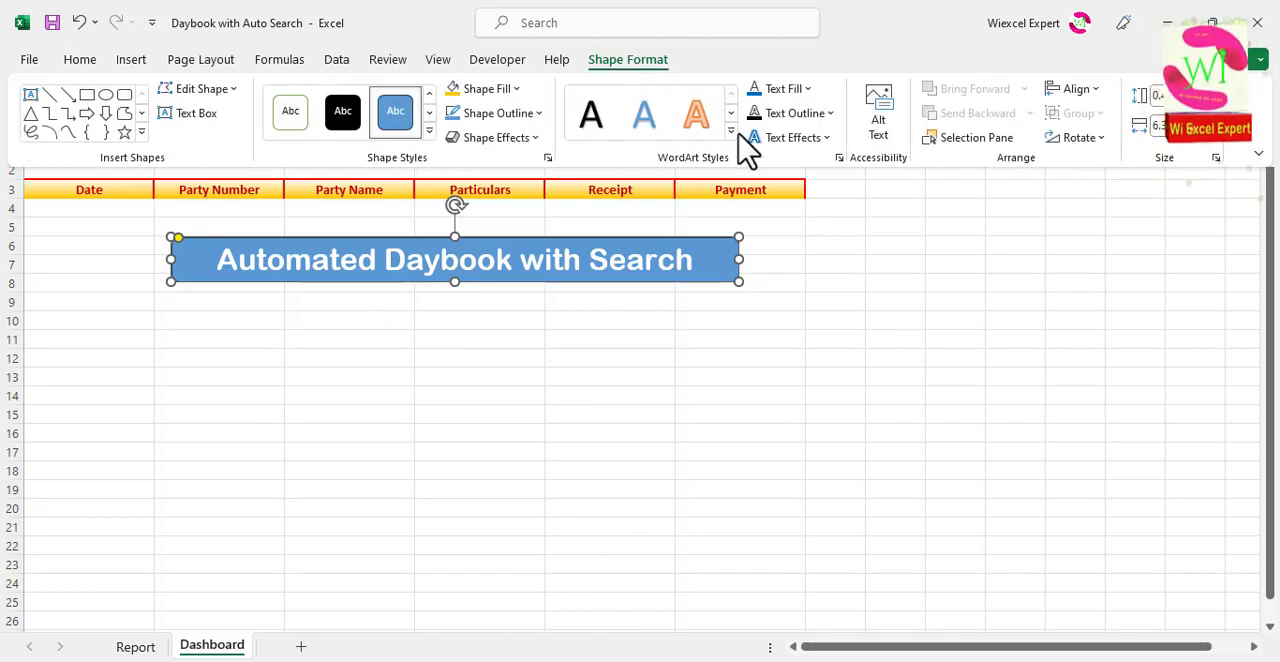
{"action": "left_click", "coordinate": [809, 89]}
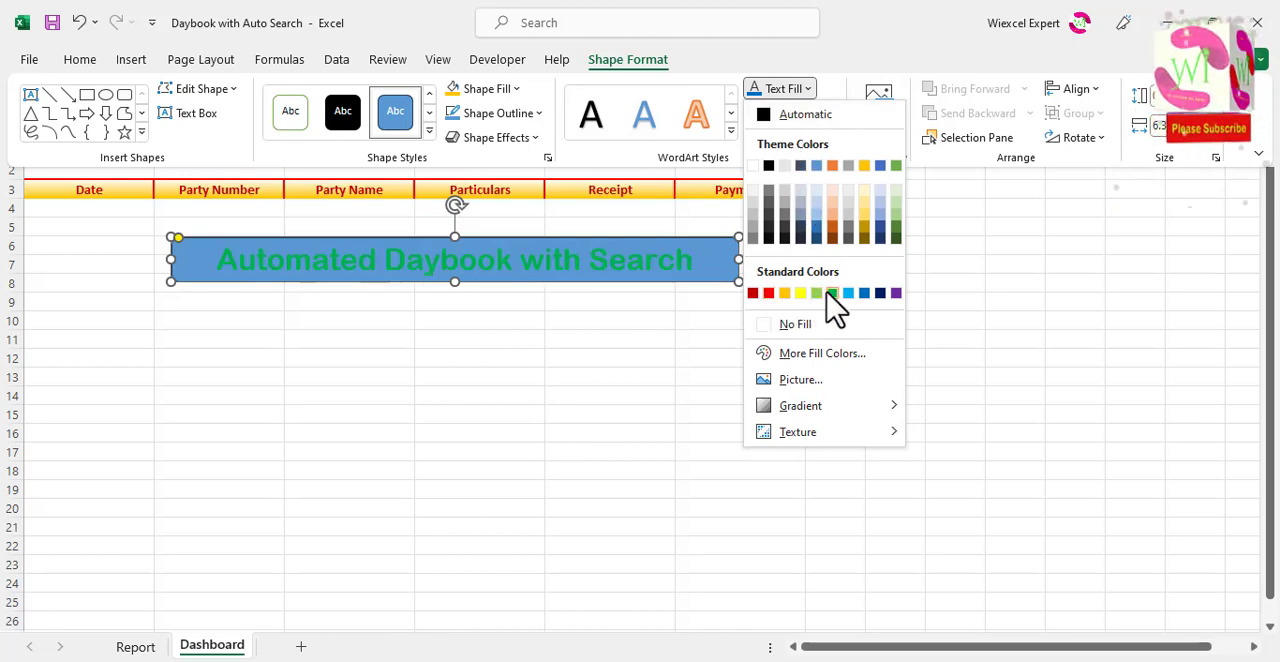
{"action": "left_click", "coordinate": [752, 293]}
{"action": "left_click", "coordinate": [795, 138]}
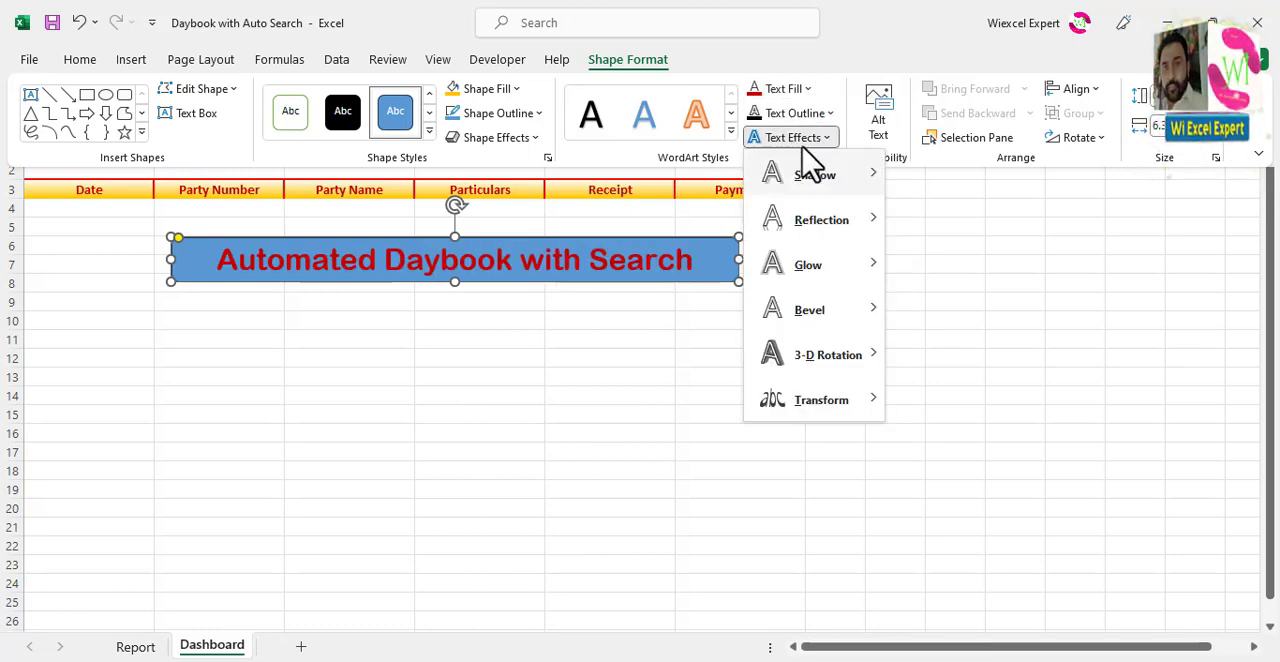
{"action": "mouse_move", "coordinate": [826, 182]}
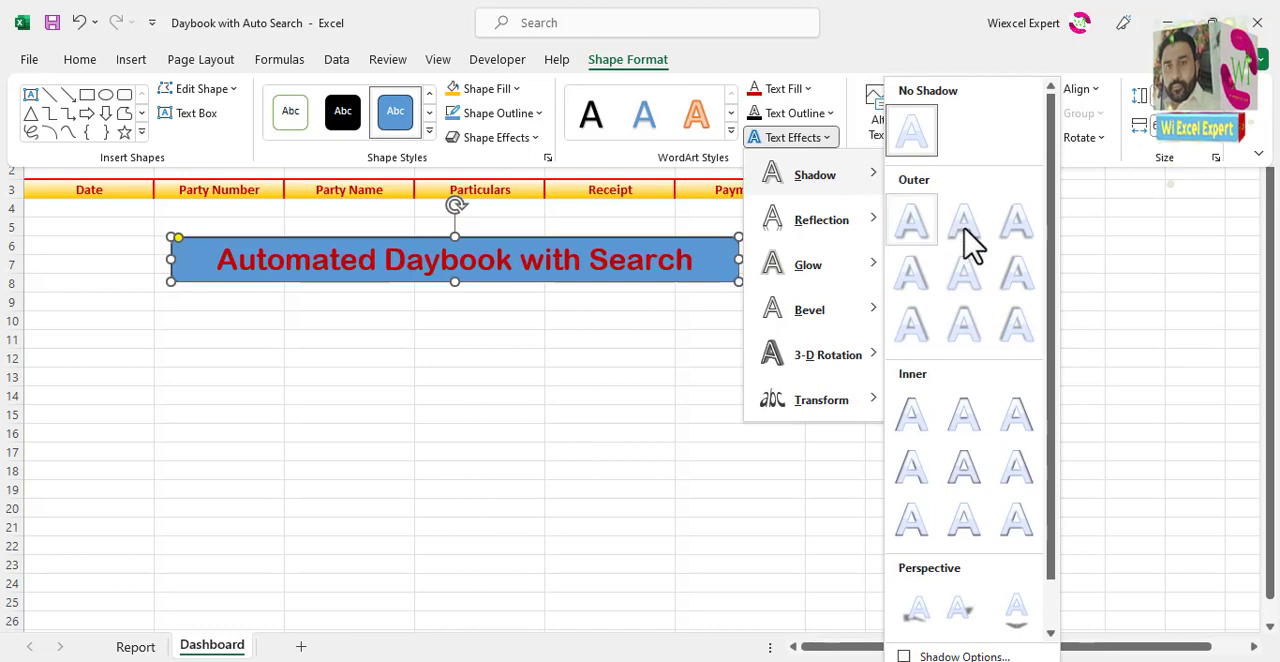
{"action": "left_click", "coordinate": [1022, 287]}
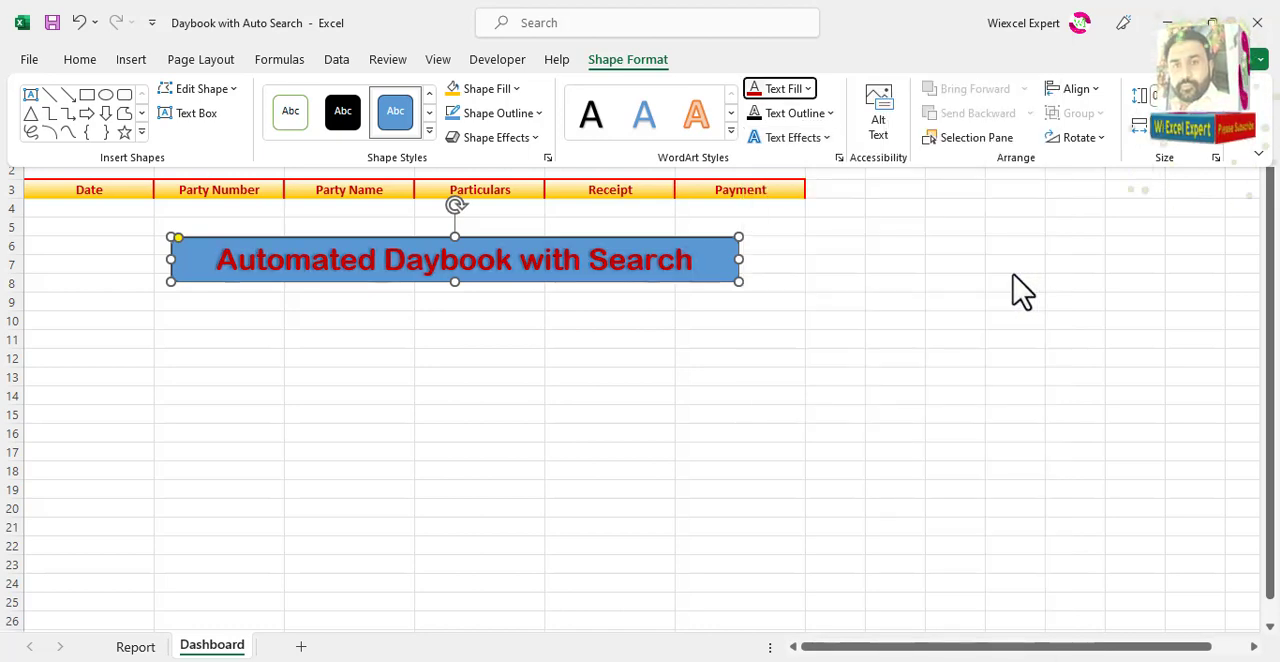
Step: Remove the title shape's outline and fill, and move it up over rows 1 and 2 above the headers
{"action": "left_click", "coordinate": [515, 117]}
{"action": "left_click", "coordinate": [521, 352]}
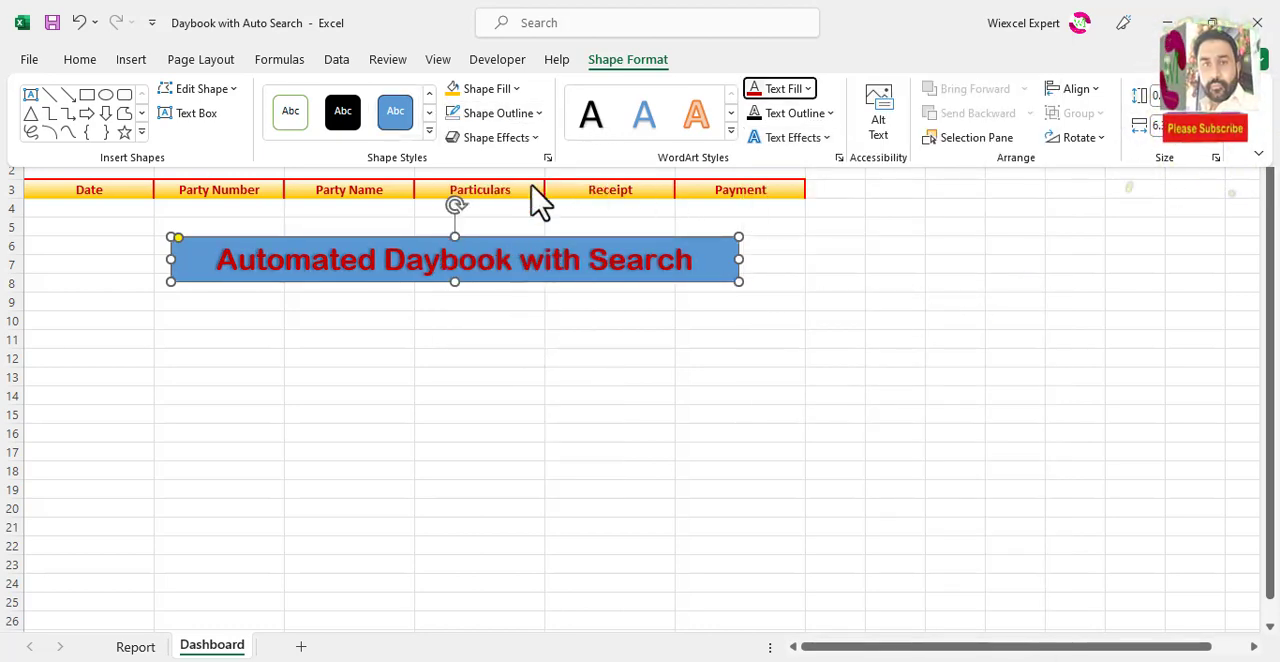
{"action": "left_click", "coordinate": [500, 90]}
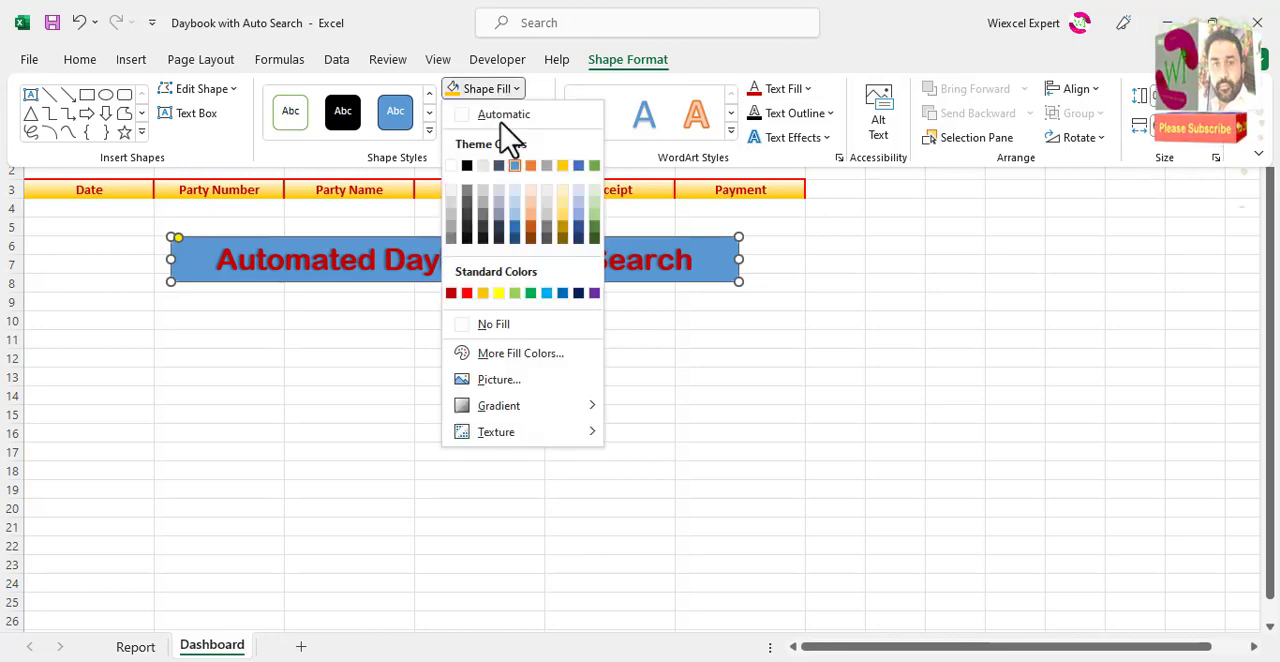
{"action": "left_click", "coordinate": [506, 326]}
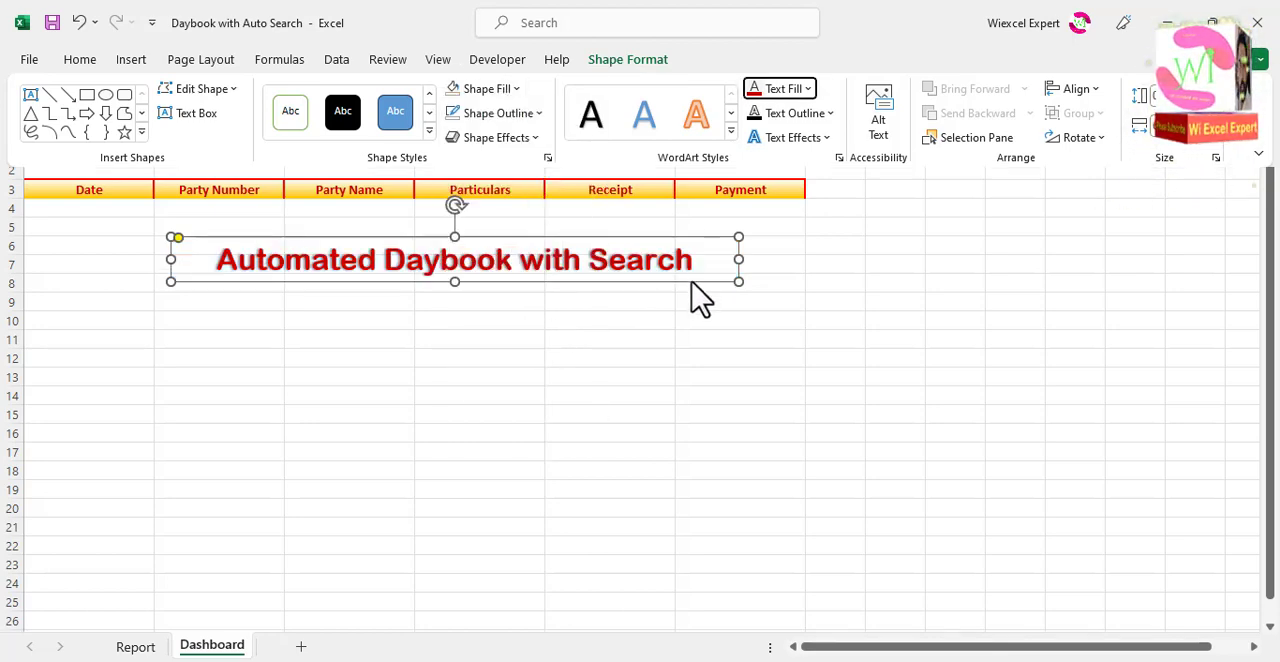
{"action": "left_click_drag", "start_coordinate": [691, 283], "coordinate": [650, 174]}
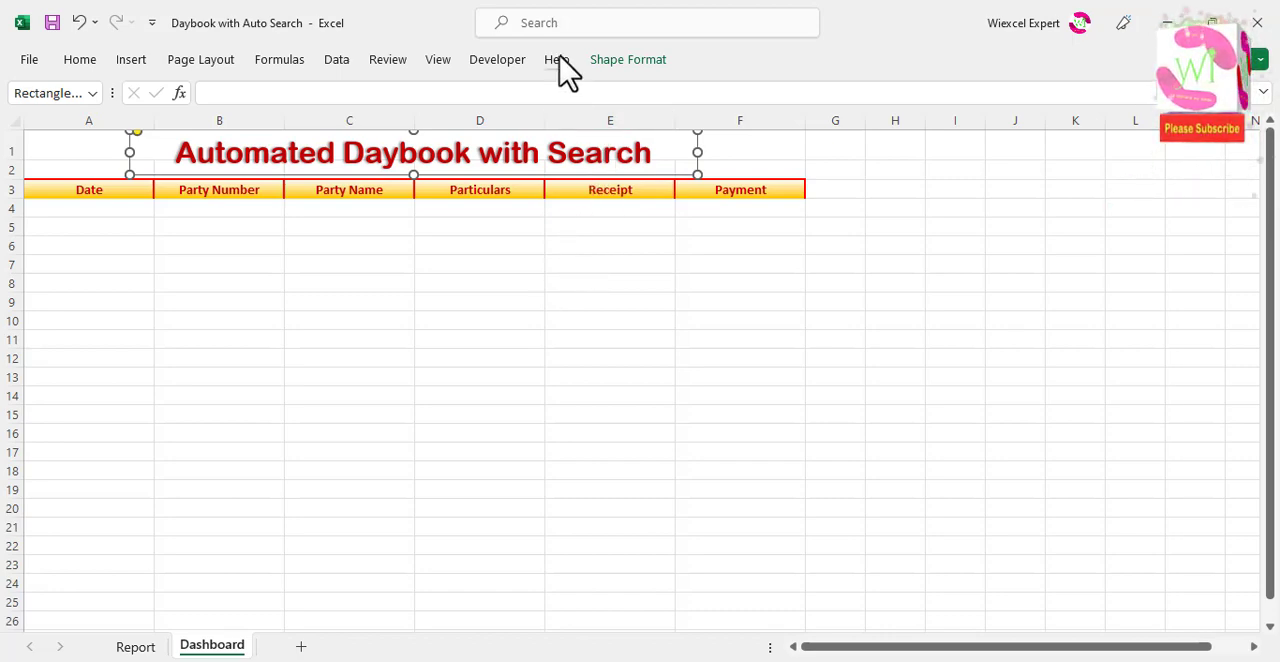
Step: Try a standard yellow outline on the title shape and undo that change
{"action": "left_click", "coordinate": [648, 60]}
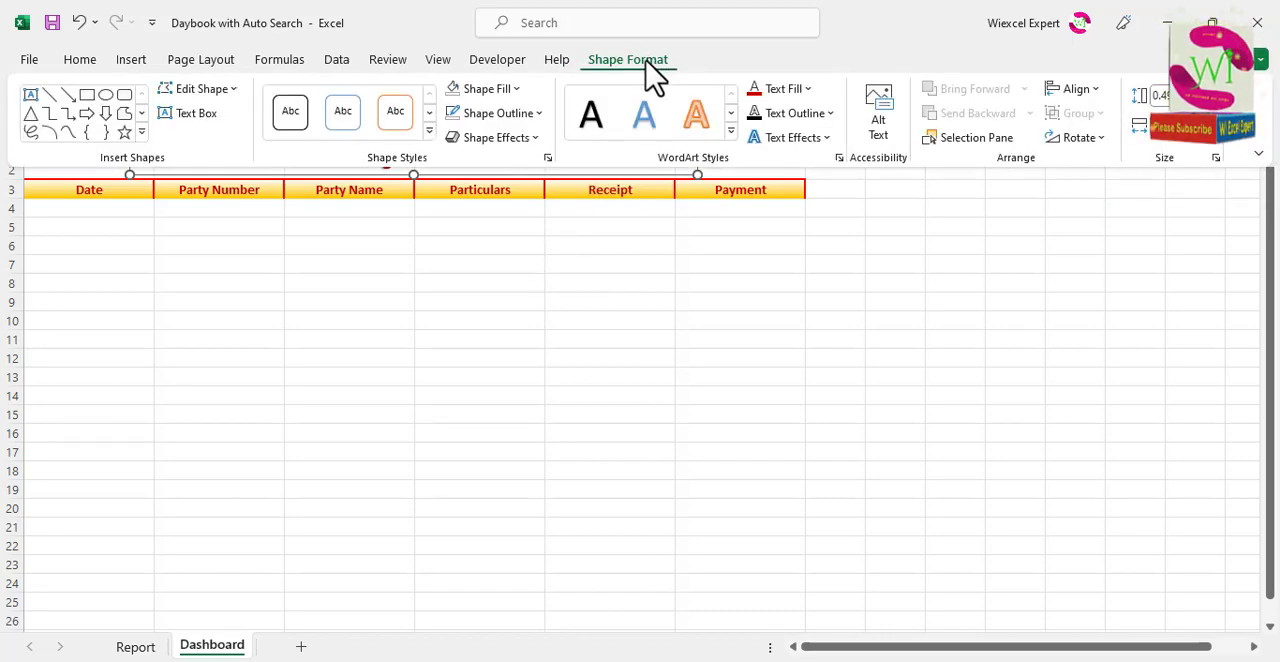
{"action": "left_click", "coordinate": [528, 116]}
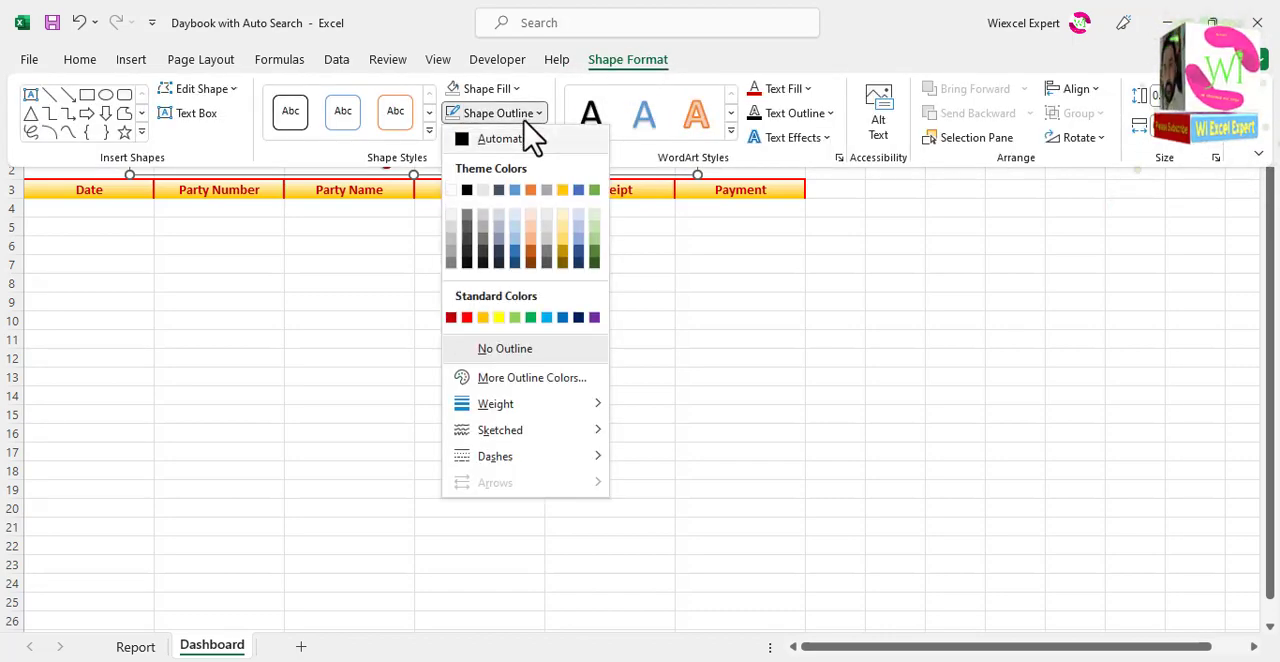
{"action": "left_click", "coordinate": [500, 318]}
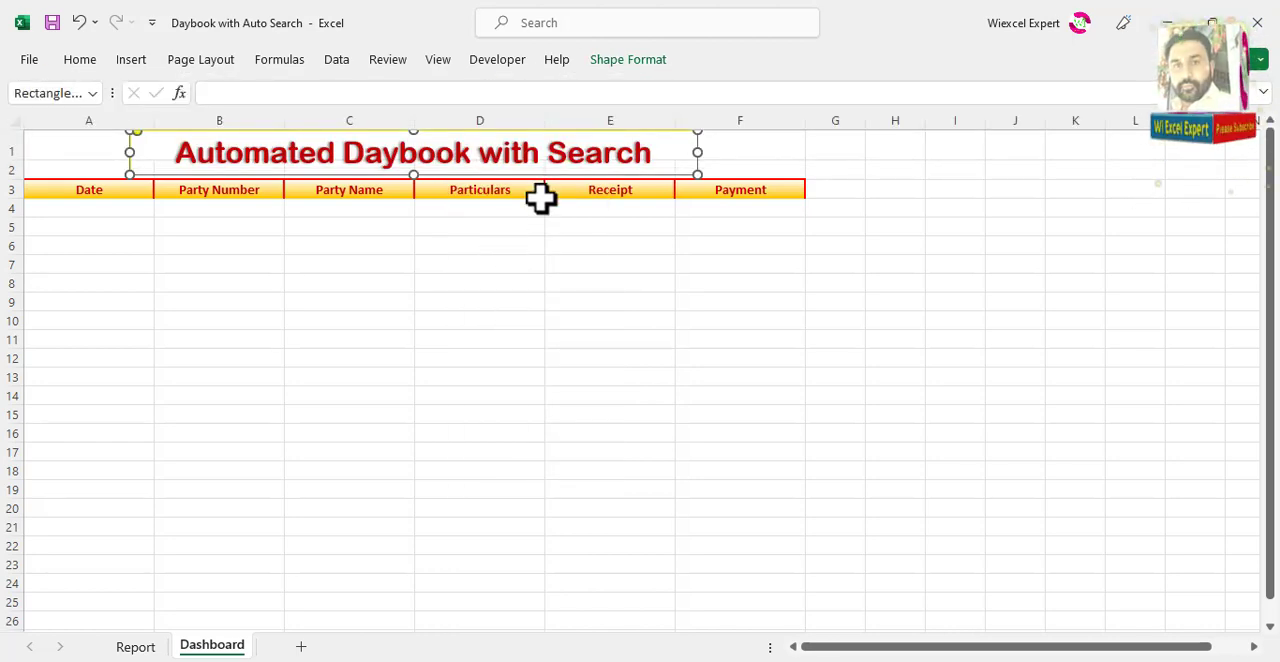
{"action": "key", "text": "ctrl+z"}
Step: Apply a standard yellow text outline to the title "Automated Daybook with Search"
{"action": "left_click", "coordinate": [630, 60]}
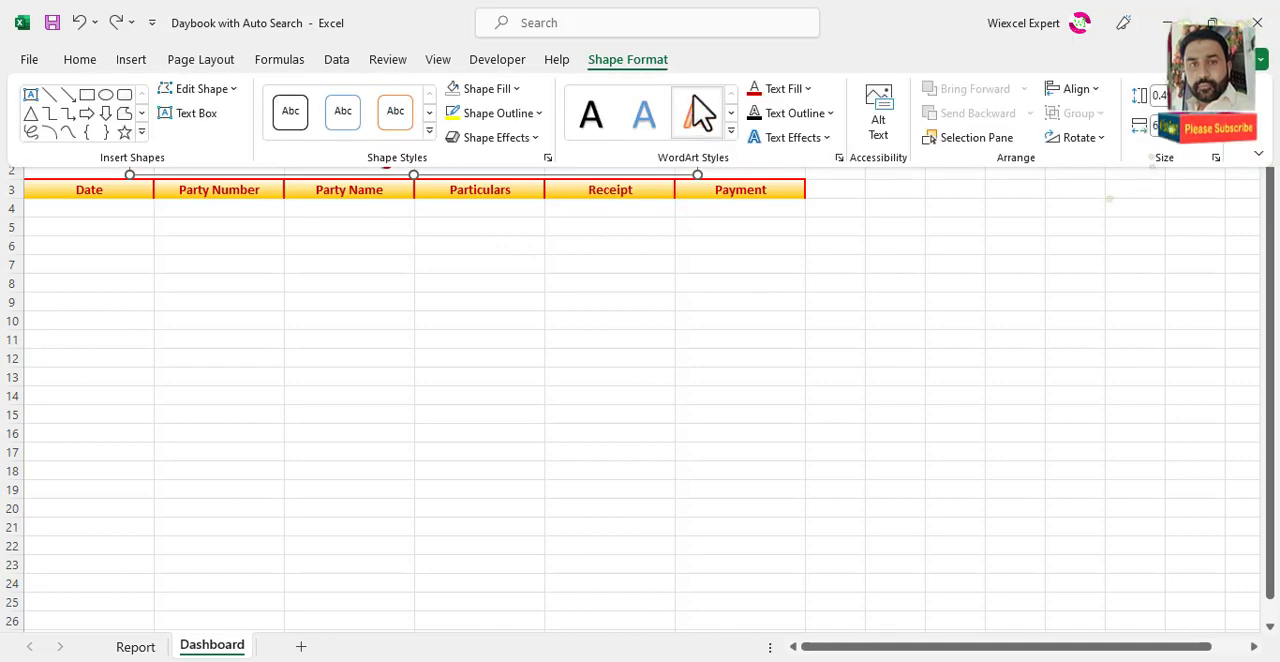
{"action": "left_click", "coordinate": [812, 113]}
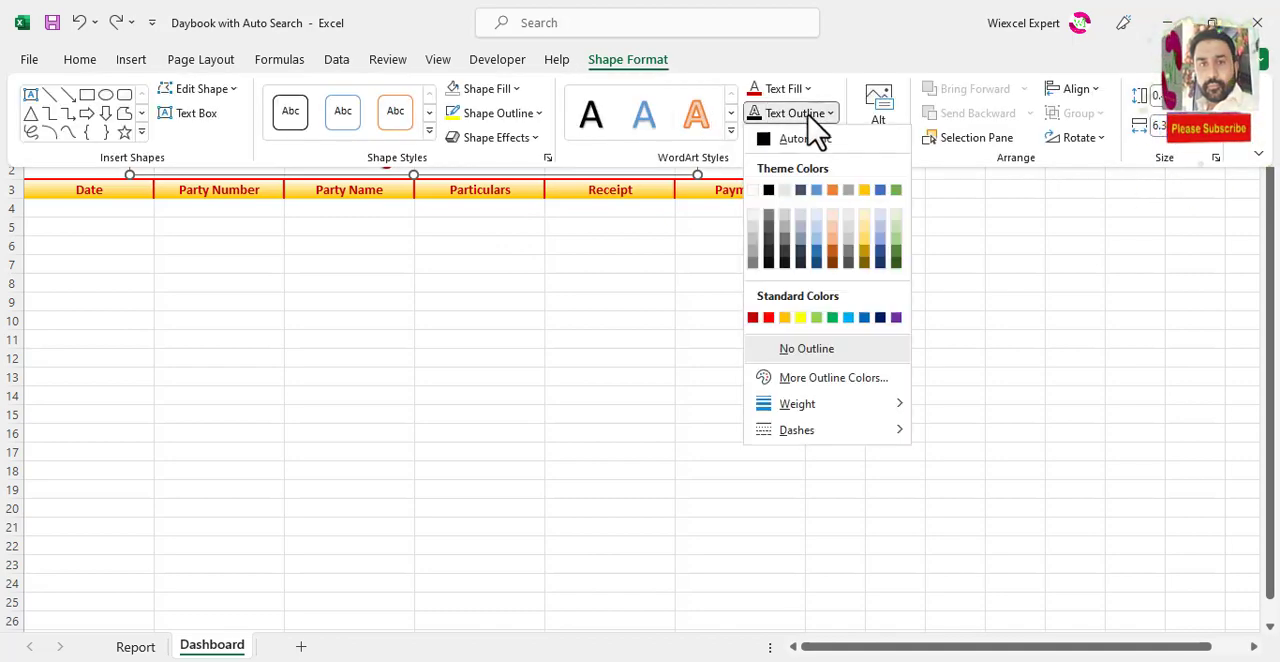
{"action": "left_click", "coordinate": [800, 317]}
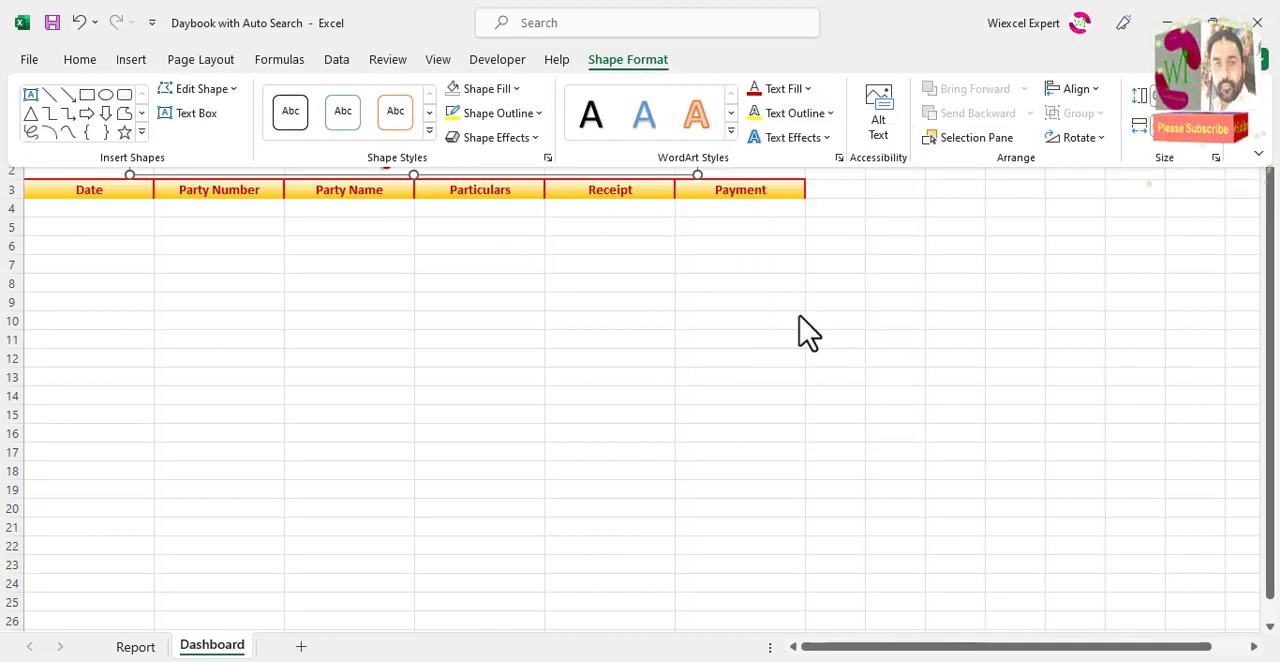
Step: Extend the title text to "Automated Daybook with Search option" and widen its shape so the text fits on one line
{"action": "left_click", "coordinate": [383, 262]}
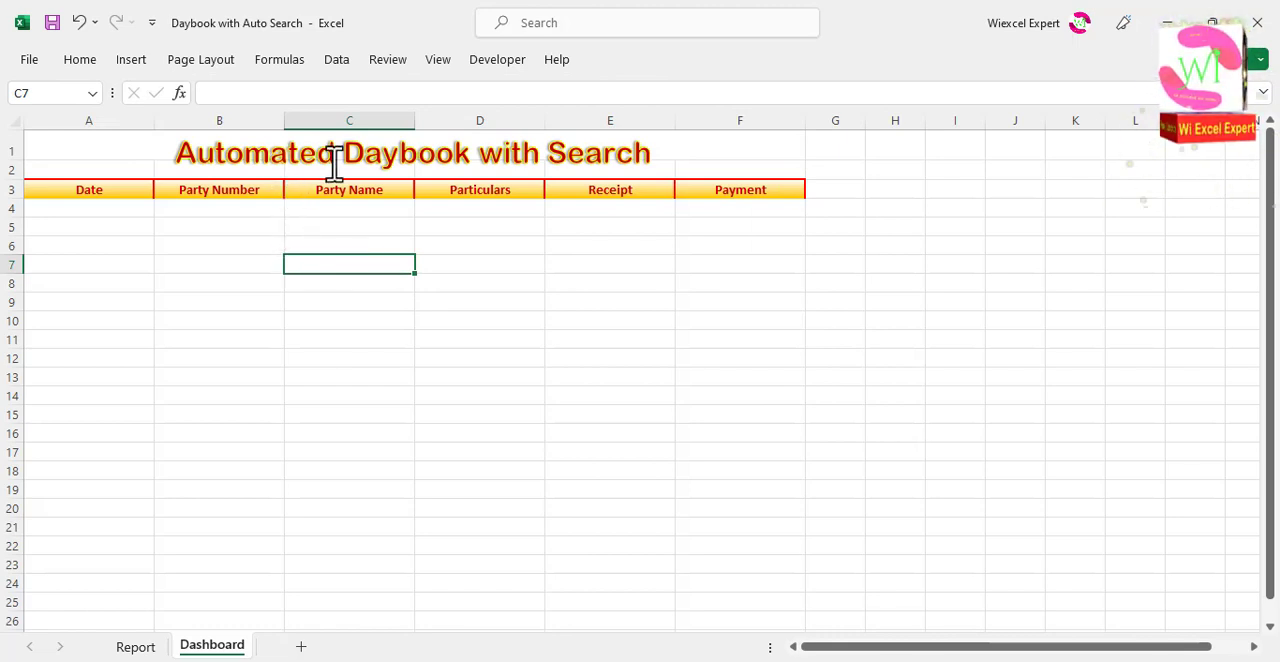
{"action": "left_click", "coordinate": [651, 152]}
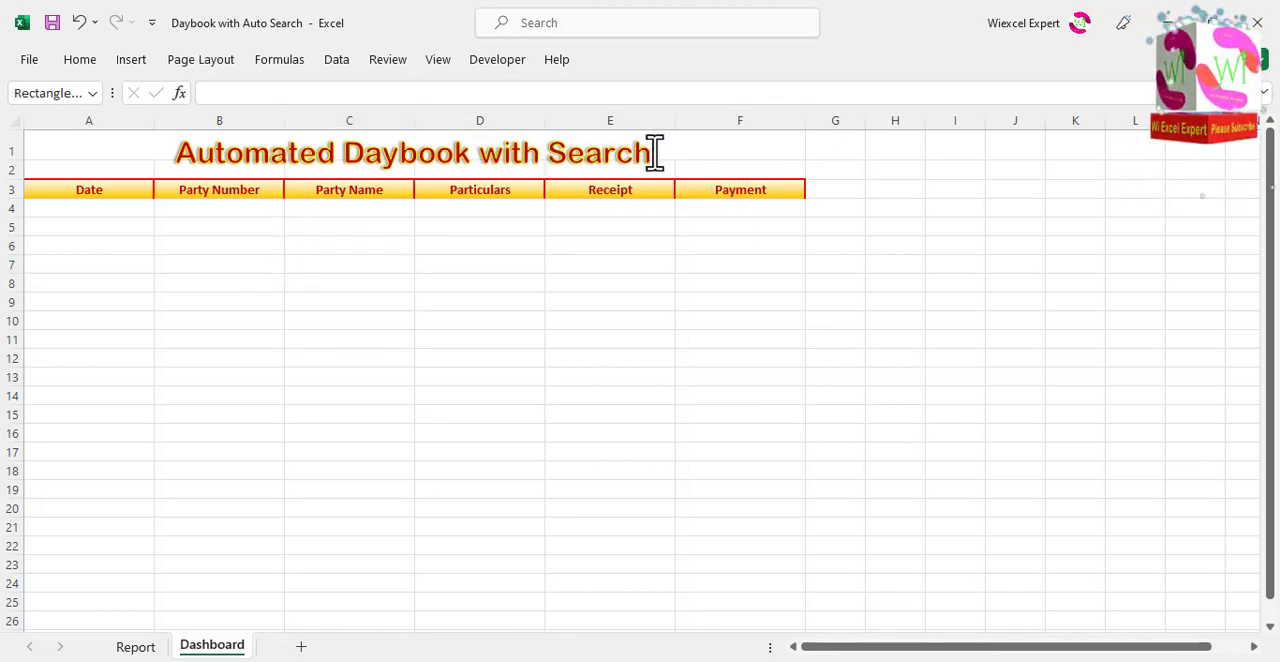
{"action": "type", "text": "o"}
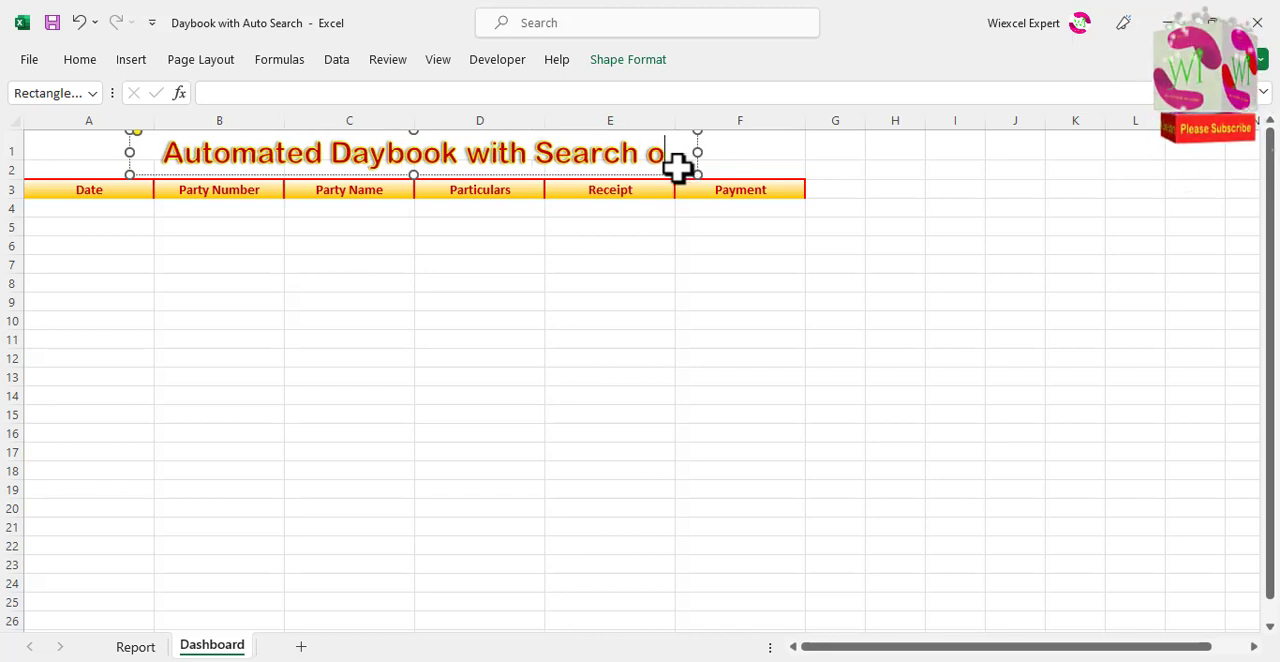
{"action": "type", "text": "ption"}
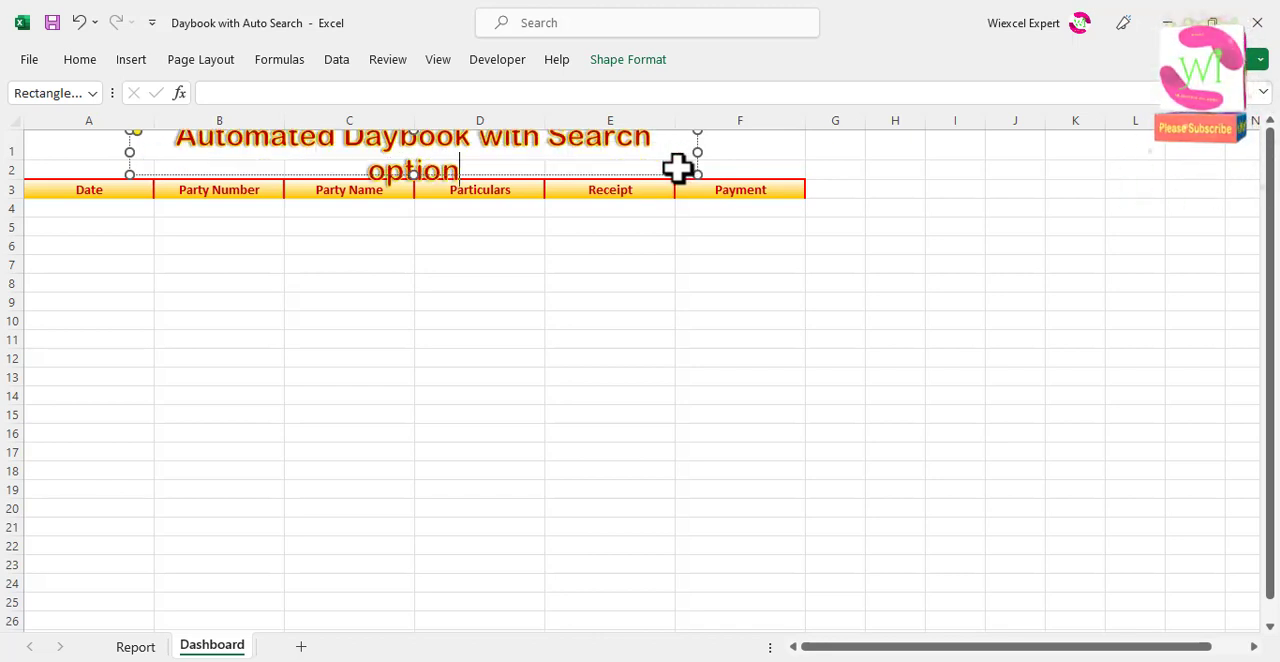
{"action": "left_click_drag", "start_coordinate": [699, 151], "coordinate": [778, 153]}
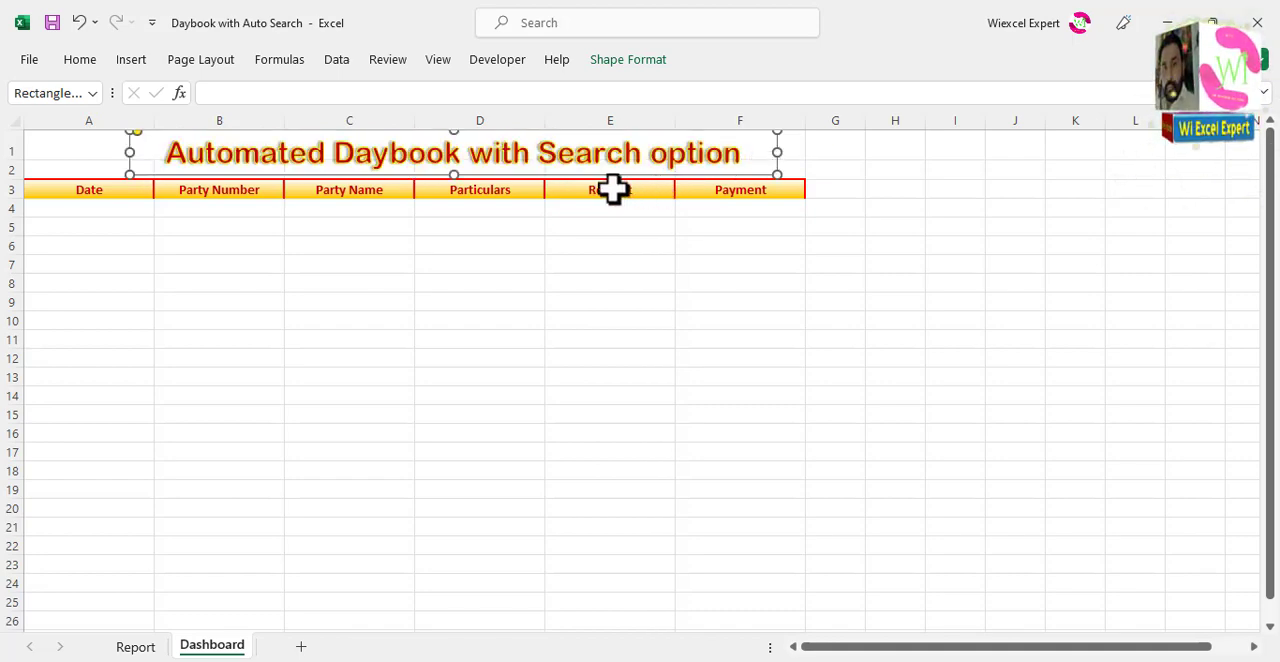
Step: Shift the title shape left to roughly center it above the Date to Payment headers, and deselect it
{"action": "left_click_drag", "start_coordinate": [580, 177], "coordinate": [513, 174]}
{"action": "left_click", "coordinate": [431, 243]}
{"action": "left_click", "coordinate": [297, 245]}
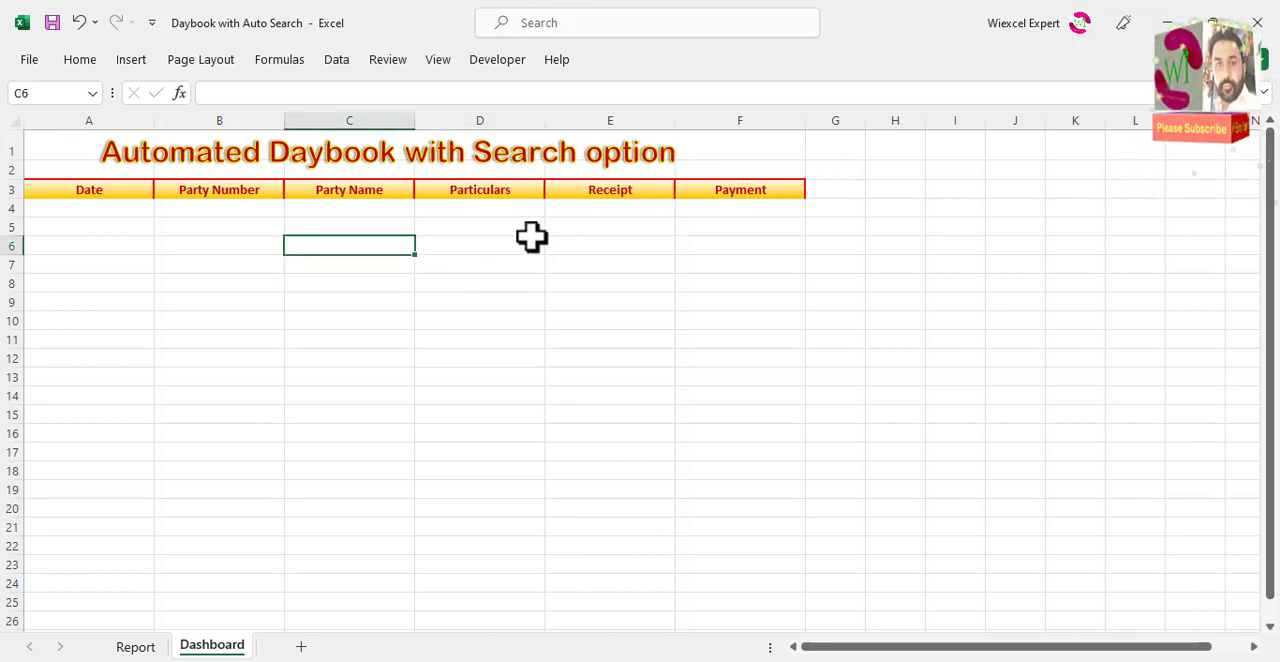
Step: Reorder the sheets so that Dashboard comes before Report
{"action": "left_click_drag", "start_coordinate": [180, 648], "coordinate": [104, 640]}
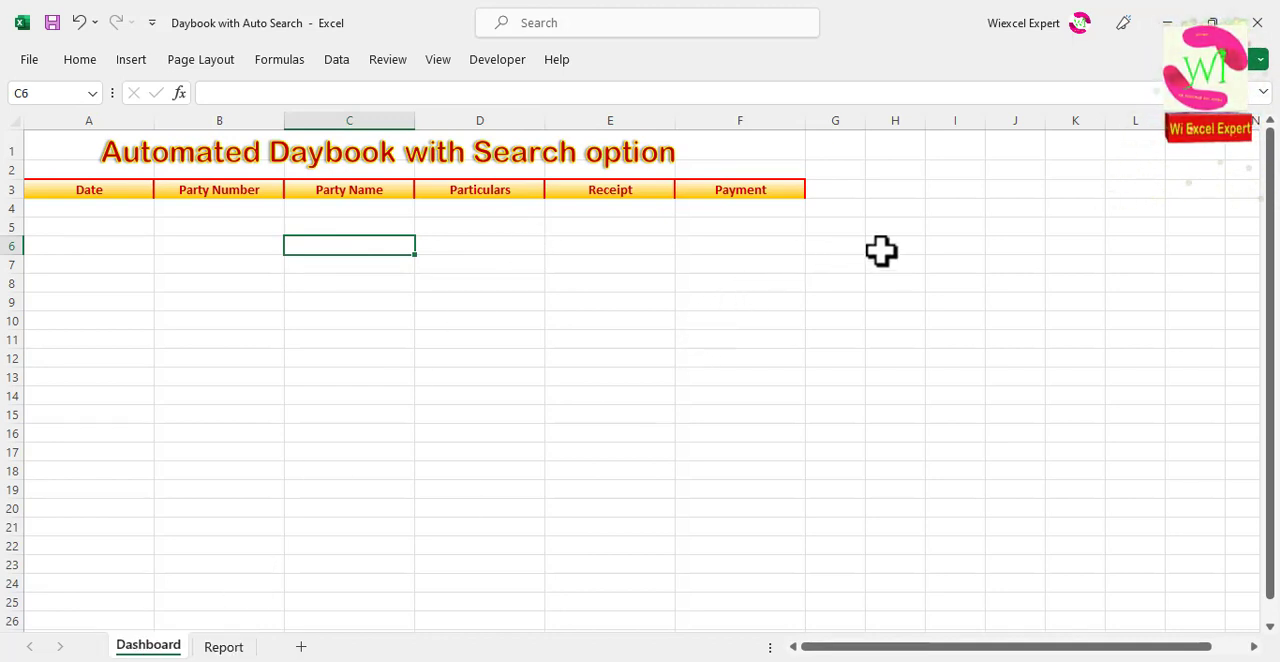
Step: Begin entering a text label starting with "P" in cell J2 of the Dashboard sheet
{"action": "left_click", "coordinate": [1026, 148]}
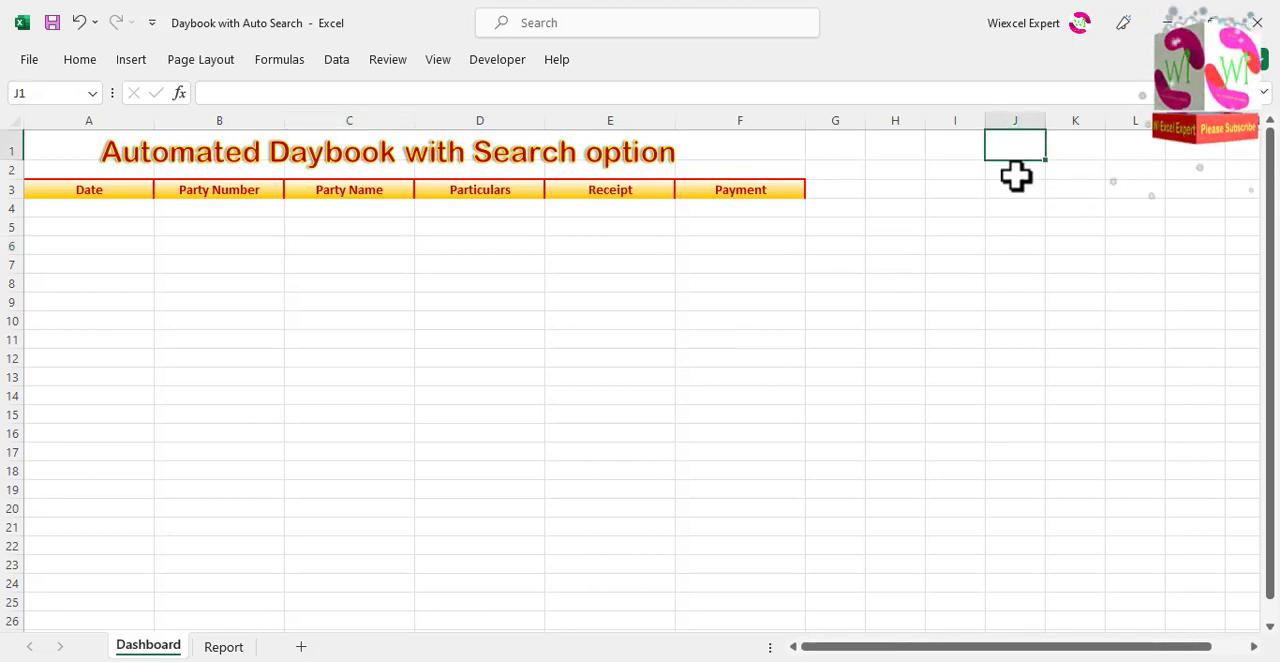
{"action": "left_click", "coordinate": [1012, 168]}
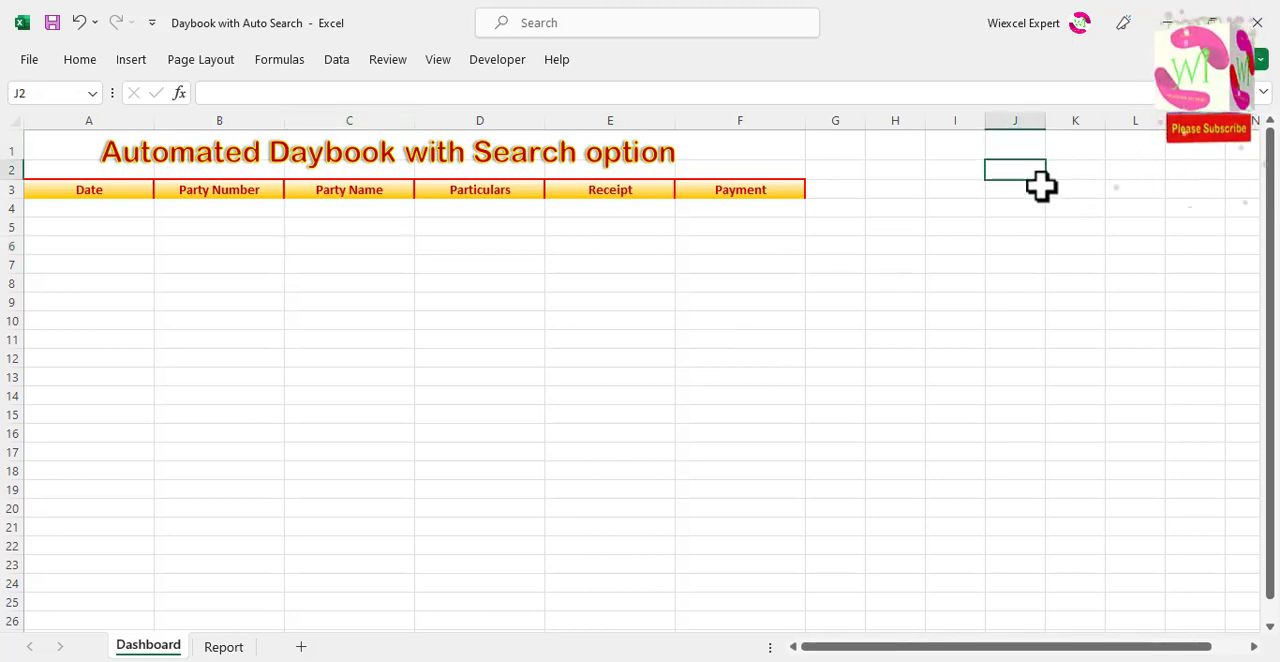
{"action": "type", "text": "Perty"}
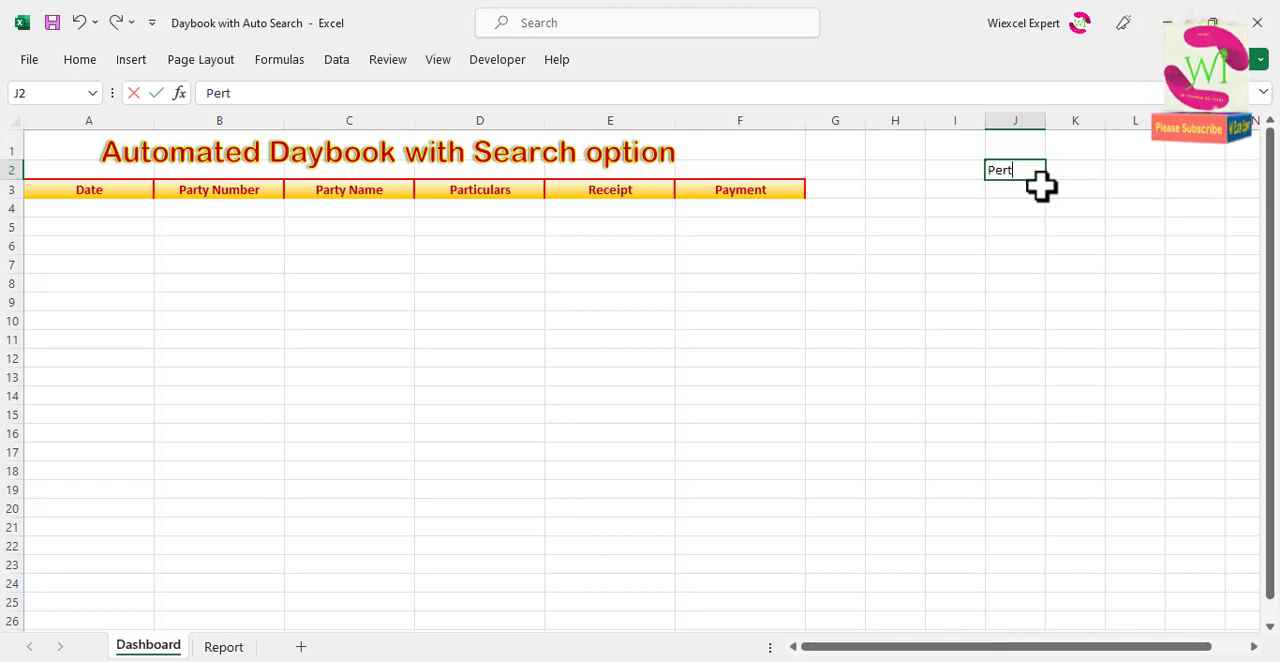
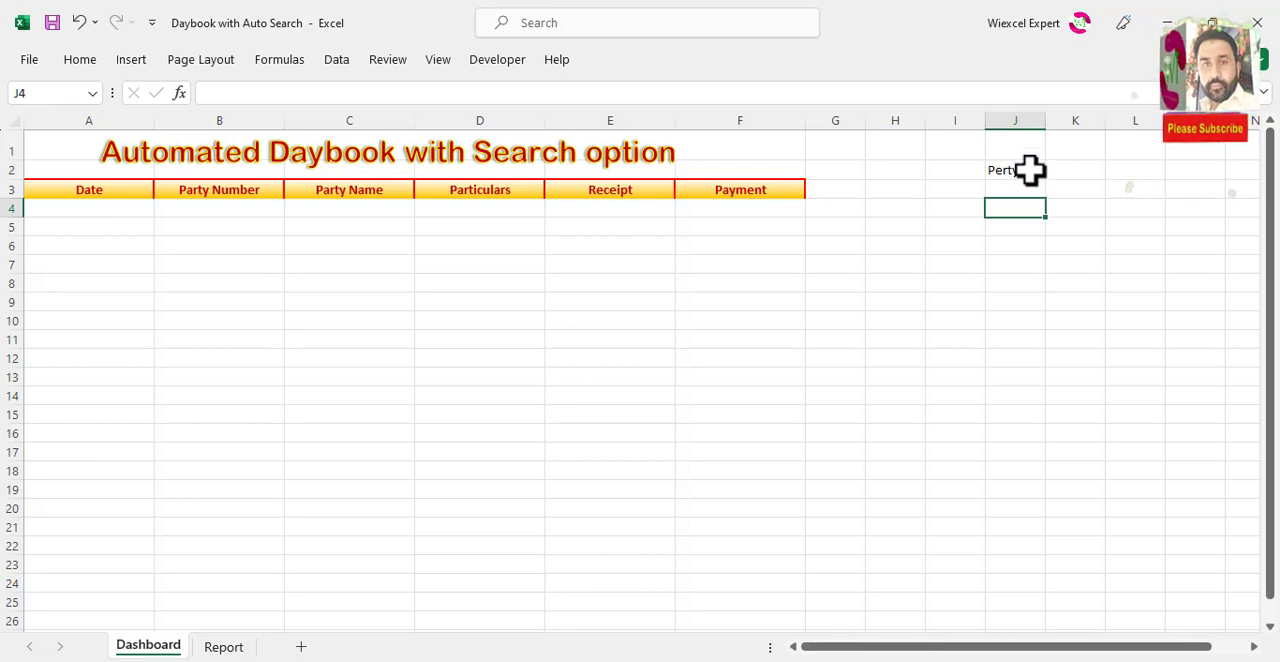
Step: Copy the "Perty No" label from J2 down to J3 and clear the original text in J2
{"action": "left_click", "coordinate": [1029, 169]}
{"action": "left_click_drag", "start_coordinate": [1045, 187], "coordinate": [1043, 200]}
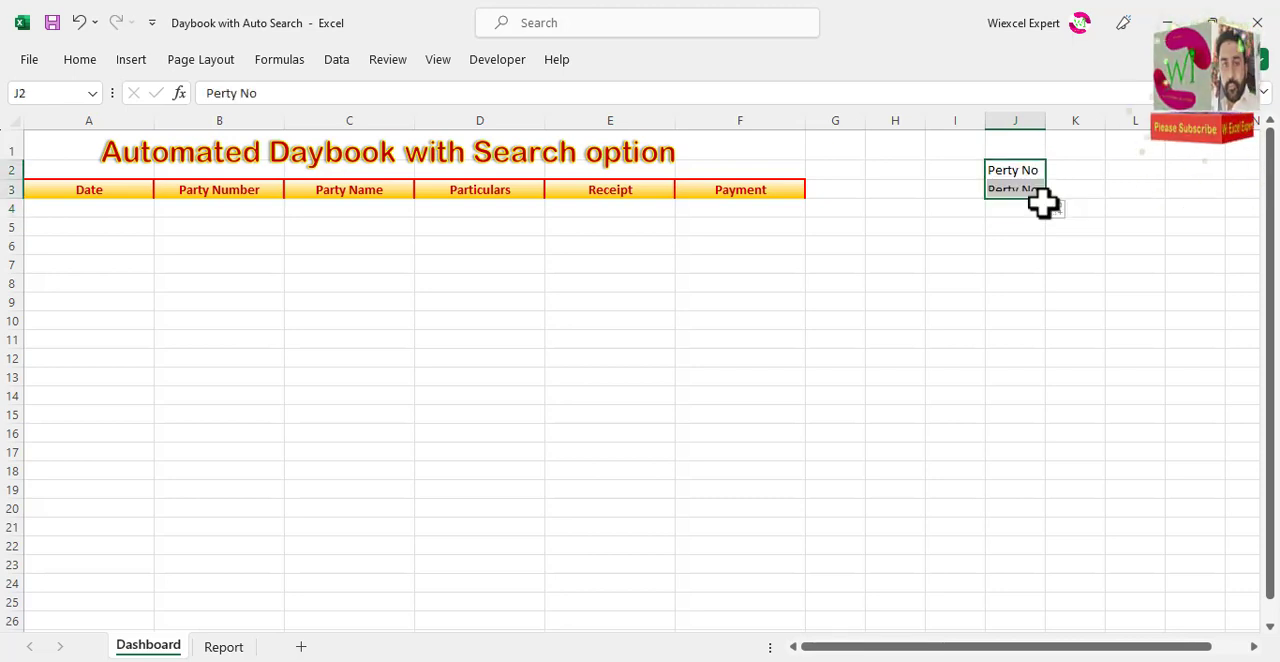
{"action": "double_click", "coordinate": [1035, 170]}
{"action": "key", "text": "BackSpace"}
{"action": "key", "text": "BackSpace"}
{"action": "key", "text": "BackSpace"}
{"action": "key", "text": "BackSpace"}
{"action": "key", "text": "BackSpace"}
{"action": "key", "text": "BackSpace"}
{"action": "key", "text": "BackSpace"}
{"action": "key", "text": "BackSpace"}
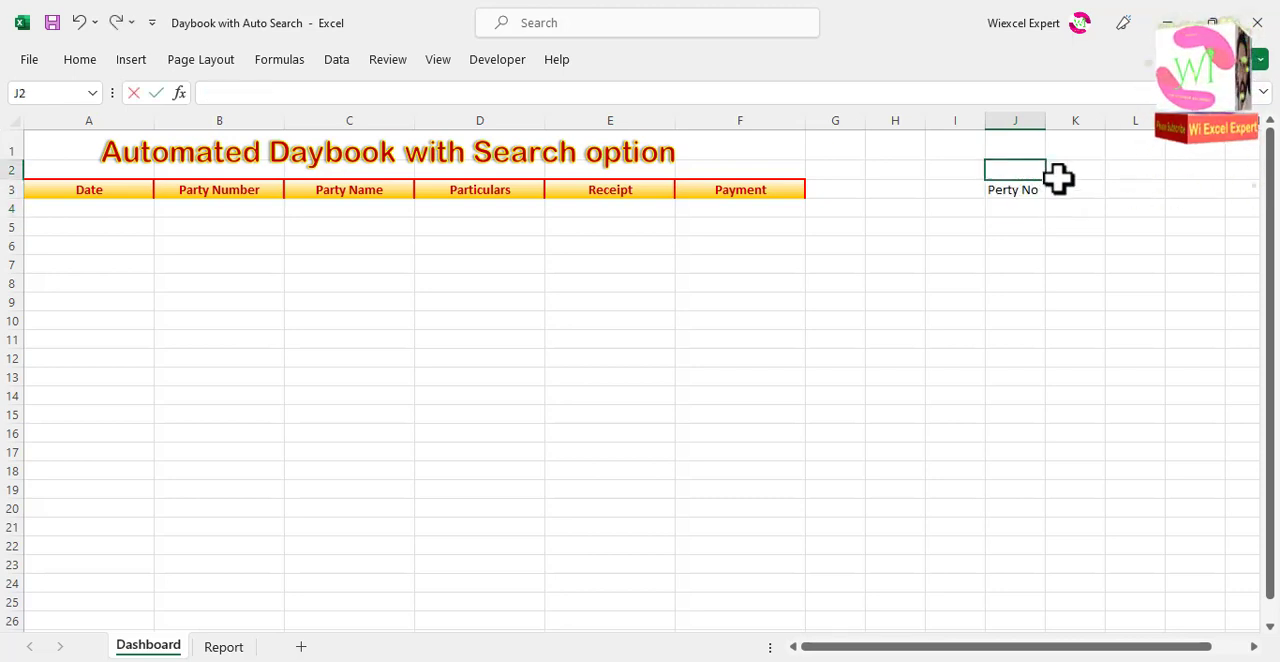
Step: Enter the labels "Perty Name" in K3 and "Balance" in L3
{"action": "left_click", "coordinate": [1058, 177]}
{"action": "left_click", "coordinate": [1064, 192]}
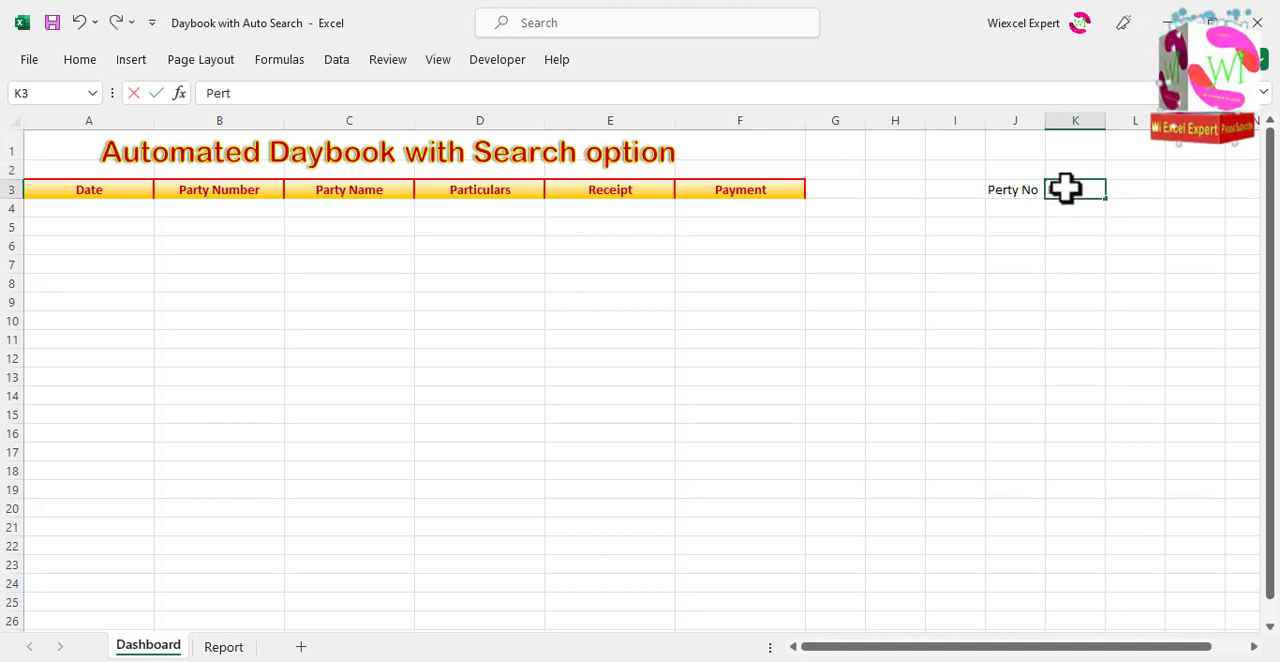
{"action": "type", "text": "Perty Name"}
{"action": "key", "text": "Tab"}
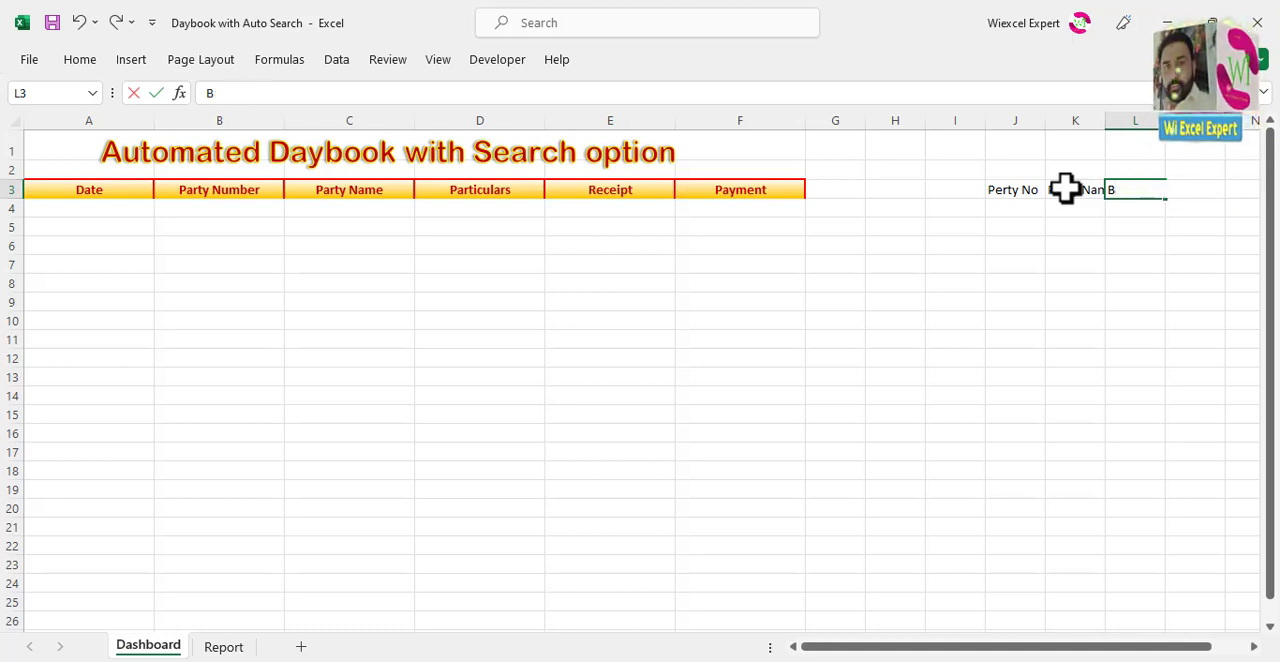
{"action": "type", "text": "alance"}
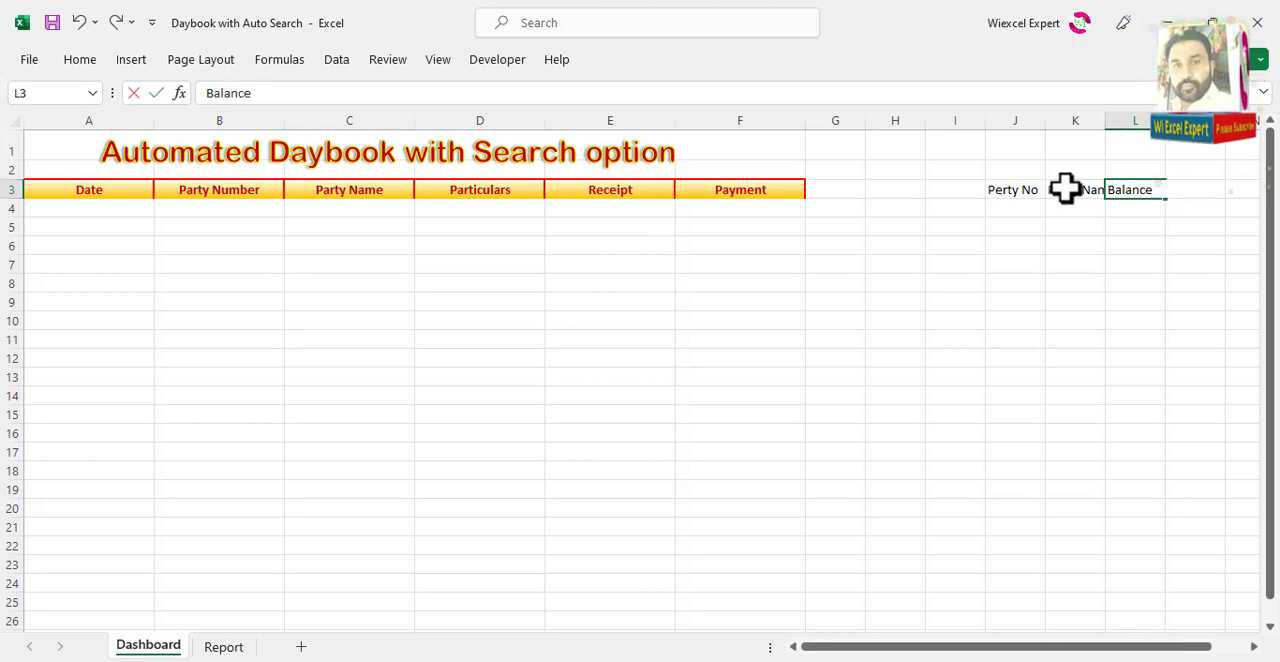
{"action": "left_click", "coordinate": [1060, 207]}
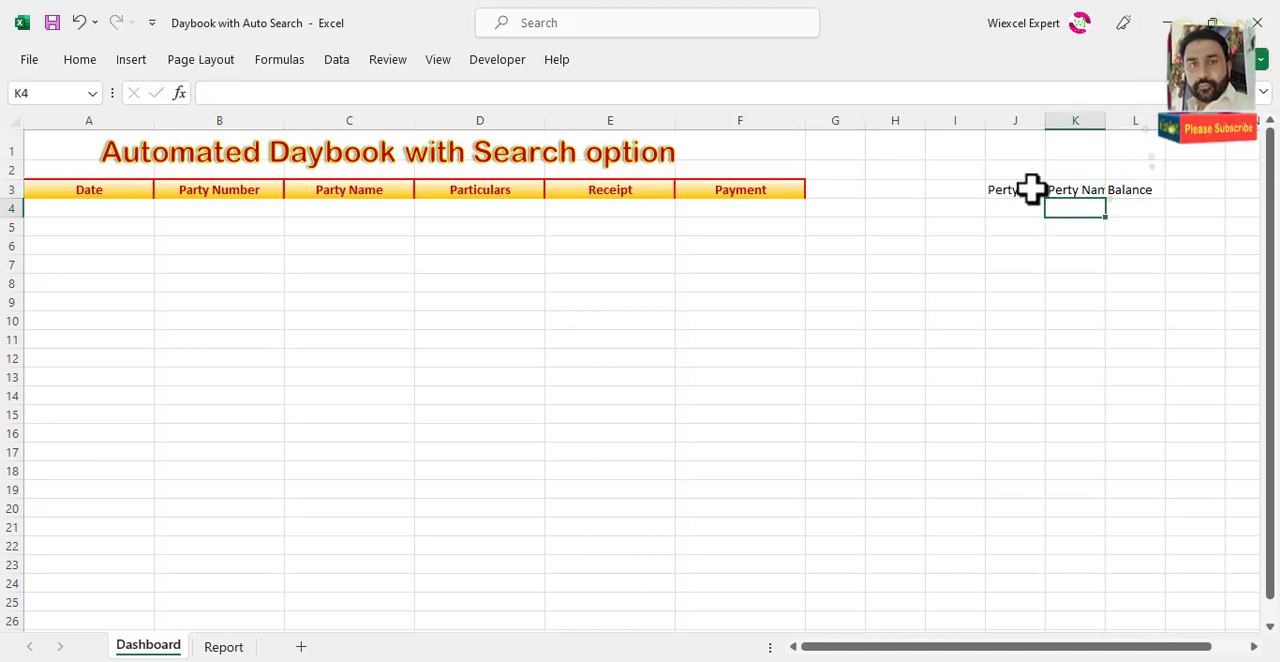
Step: Widen columns J to L equally to fit their labels and center the text in J3:L3
{"action": "left_click_drag", "start_coordinate": [1031, 188], "coordinate": [1134, 188]}
{"action": "left_click_drag", "start_coordinate": [1034, 122], "coordinate": [1134, 122]}
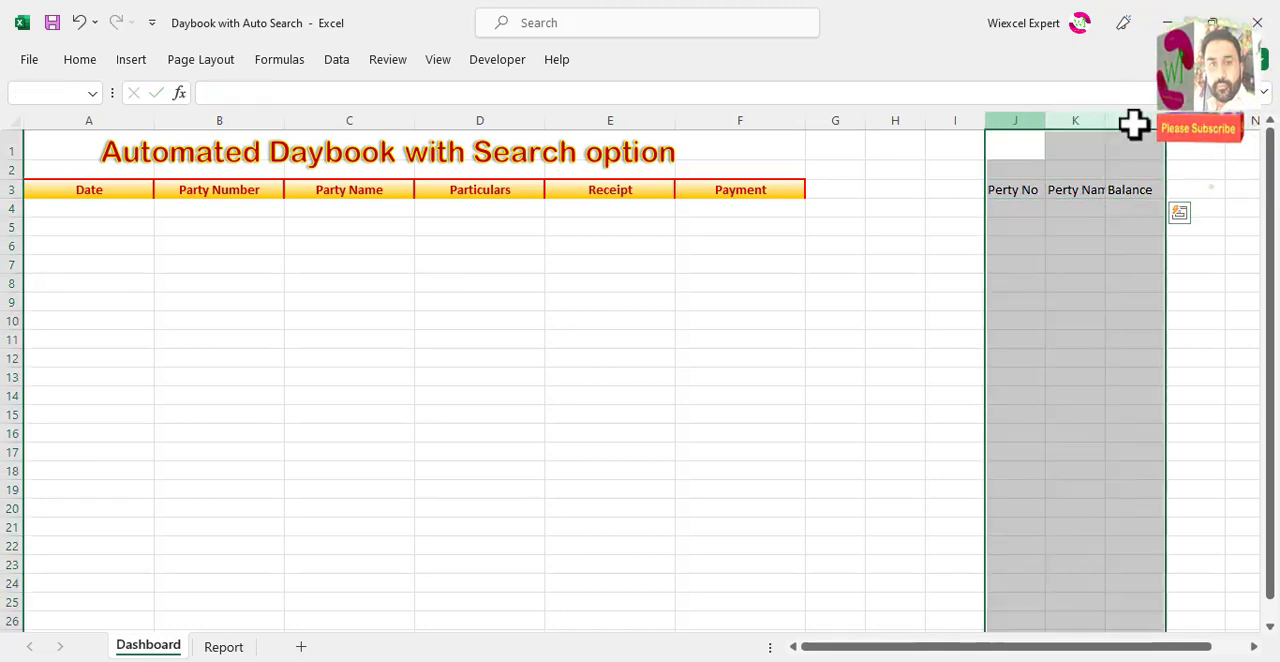
{"action": "double_click", "coordinate": [1165, 120]}
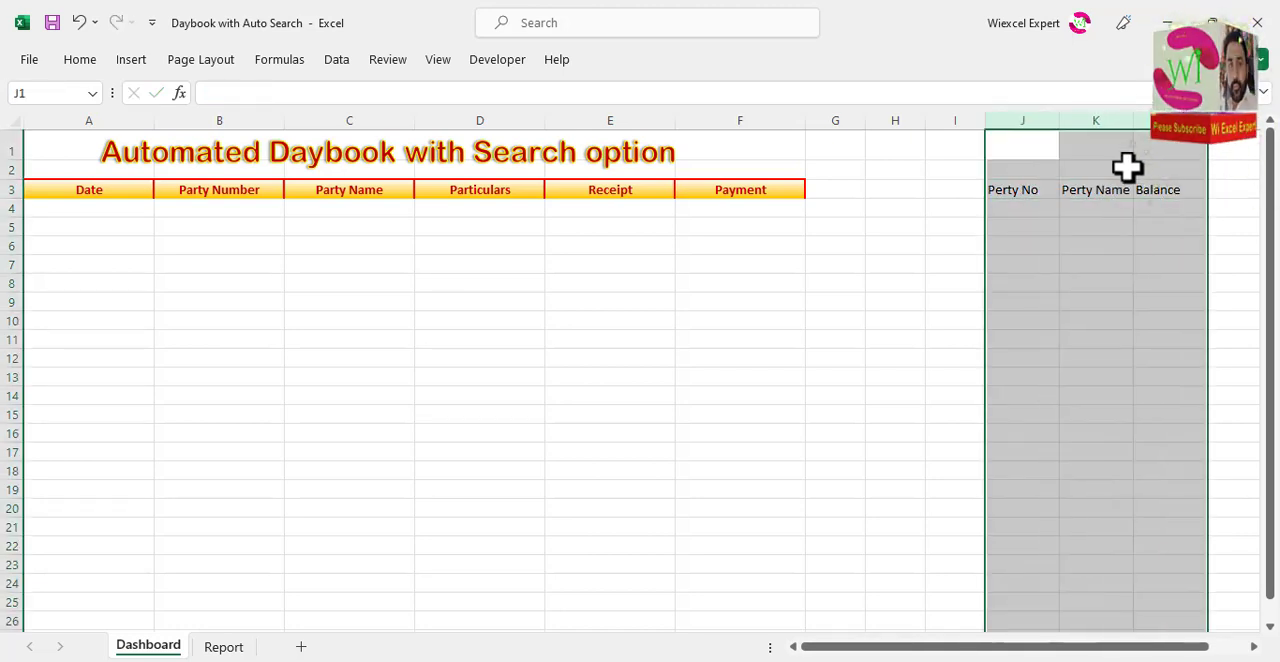
{"action": "left_click_drag", "start_coordinate": [1040, 190], "coordinate": [1175, 189]}
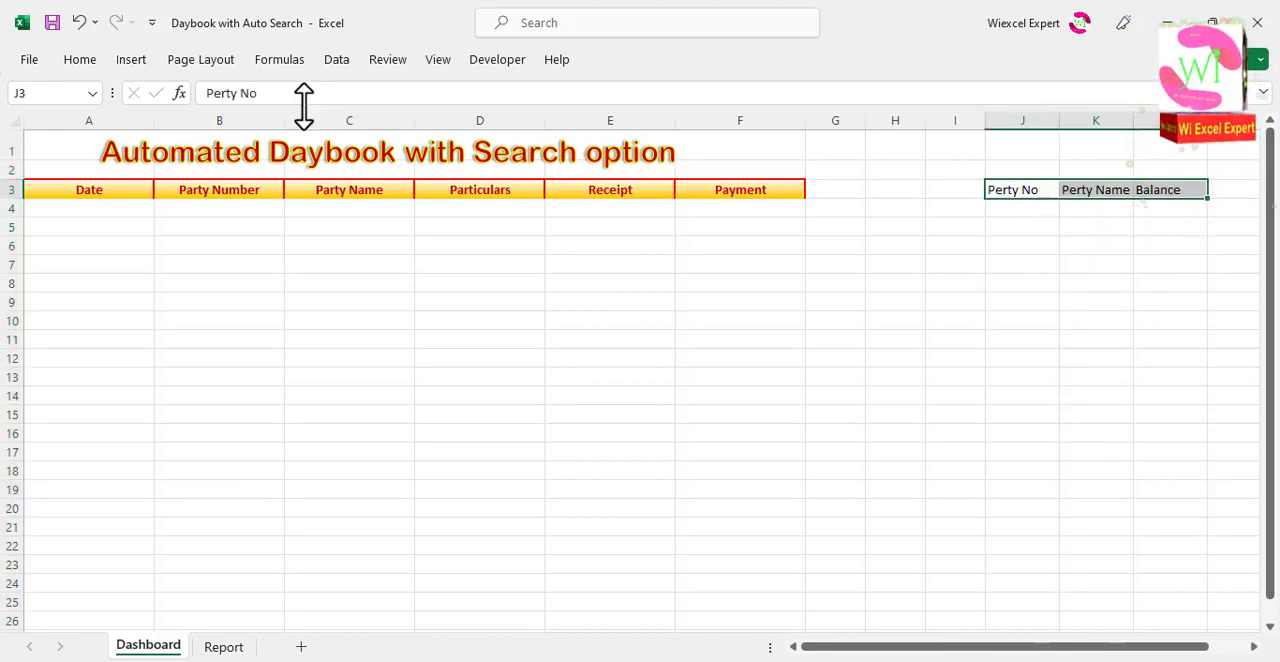
{"action": "left_click", "coordinate": [88, 60]}
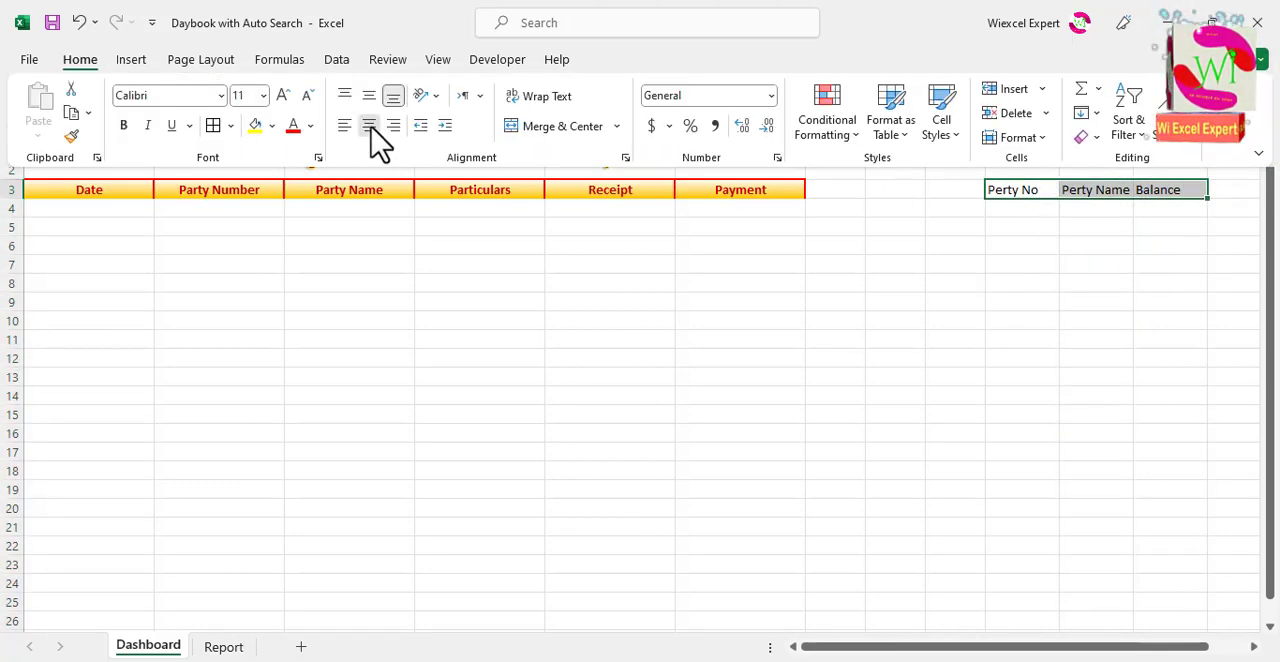
{"action": "left_click", "coordinate": [369, 125]}
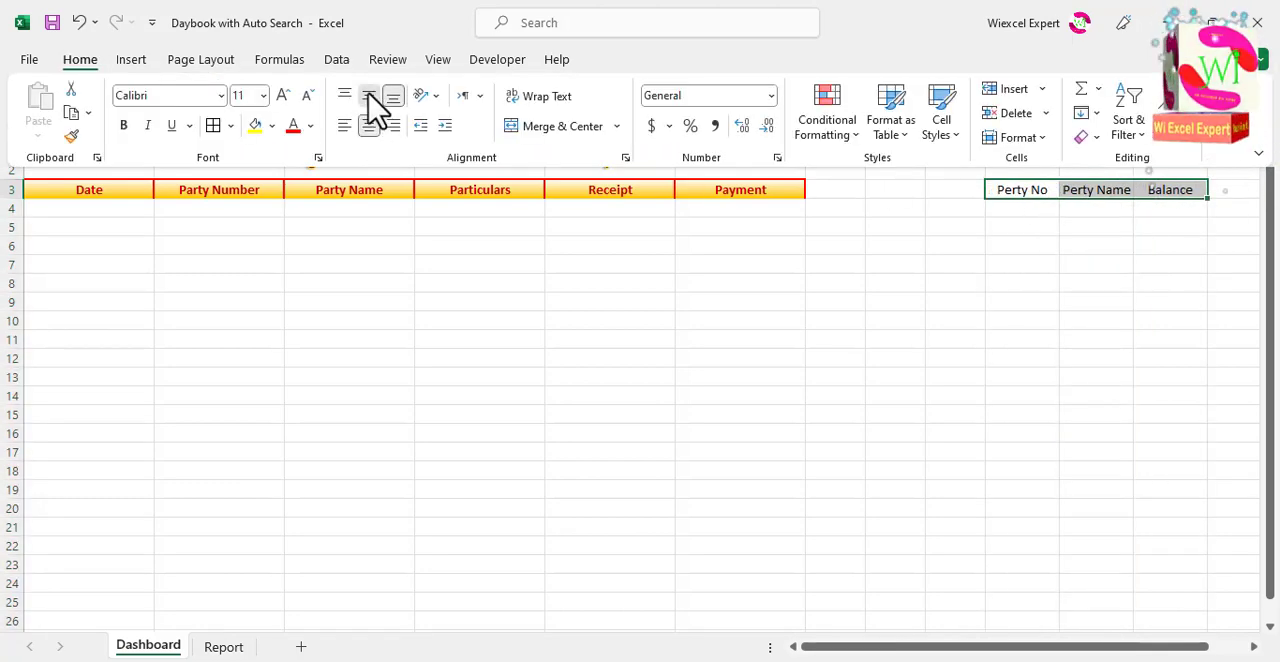
Step: Duplicate the "Automated Daybook with Search option" title shape into the empty area around rows 9 to 11
{"action": "left_click", "coordinate": [1011, 172]}
{"action": "left_click_drag", "start_coordinate": [1011, 172], "coordinate": [1158, 152]}
{"action": "left_click", "coordinate": [676, 163]}
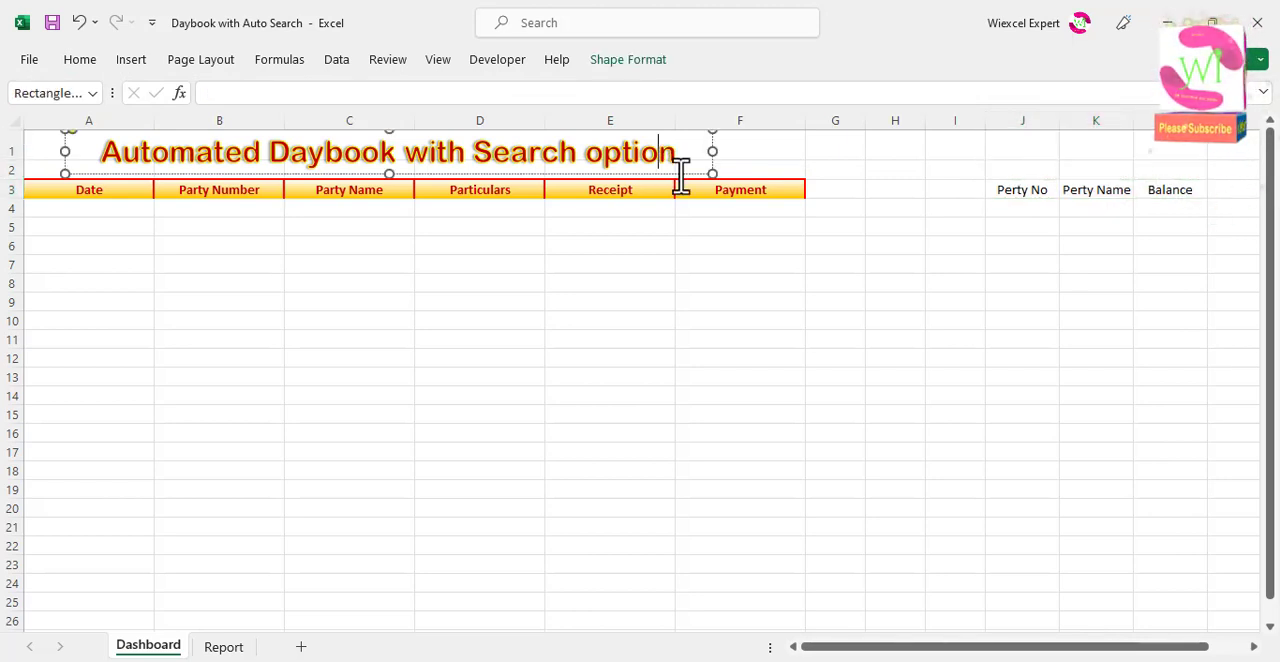
{"action": "left_click_drag", "start_coordinate": [677, 177], "coordinate": [714, 371]}
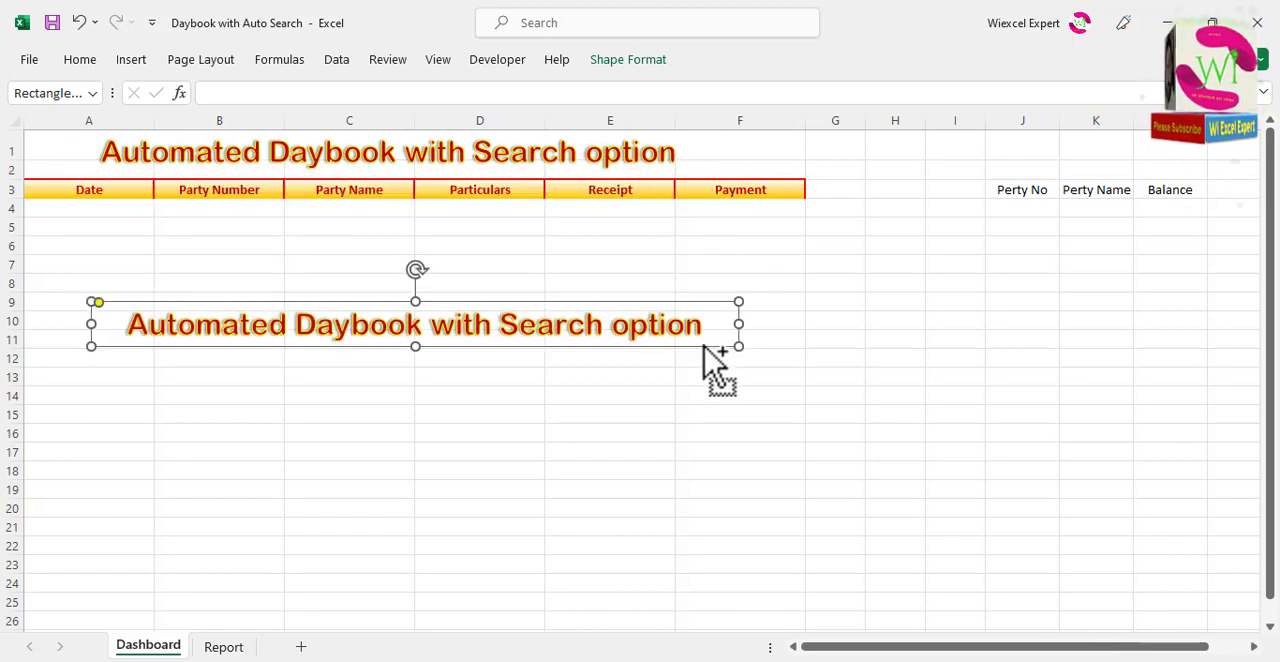
Step: Replace the copied title's text with "Report" and fit the narrowed shape above the Perty No to Balance labels
{"action": "left_click", "coordinate": [700, 326]}
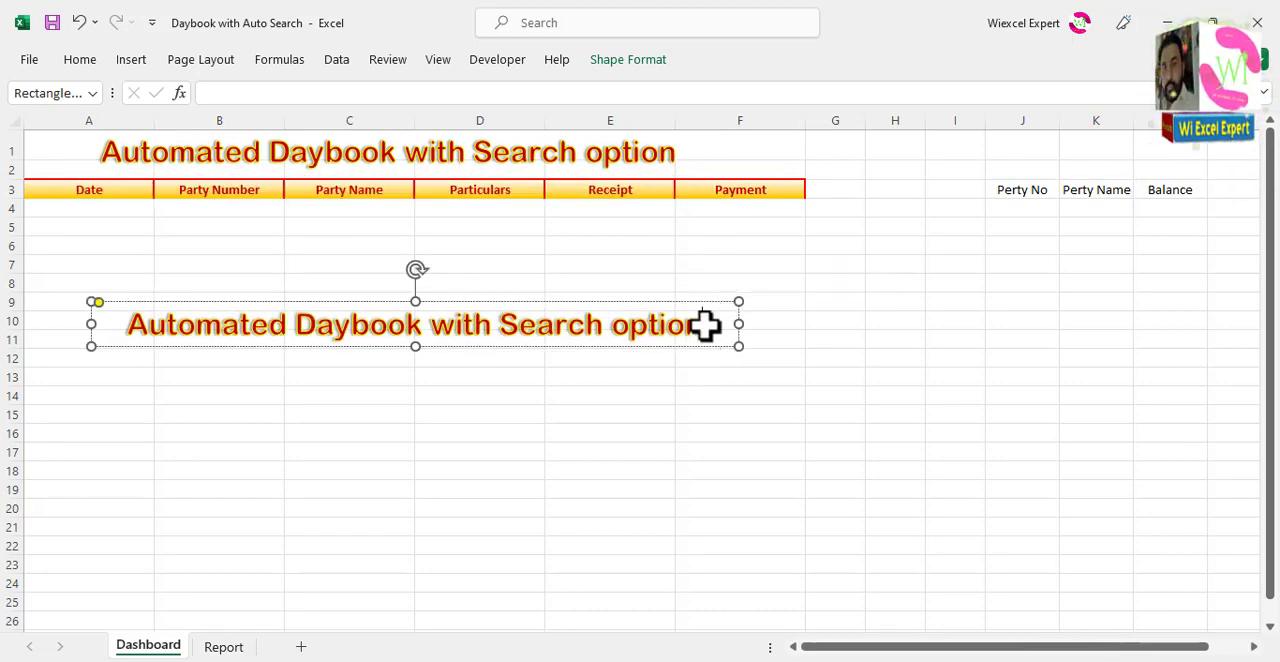
{"action": "left_click_drag", "start_coordinate": [705, 325], "coordinate": [206, 342]}
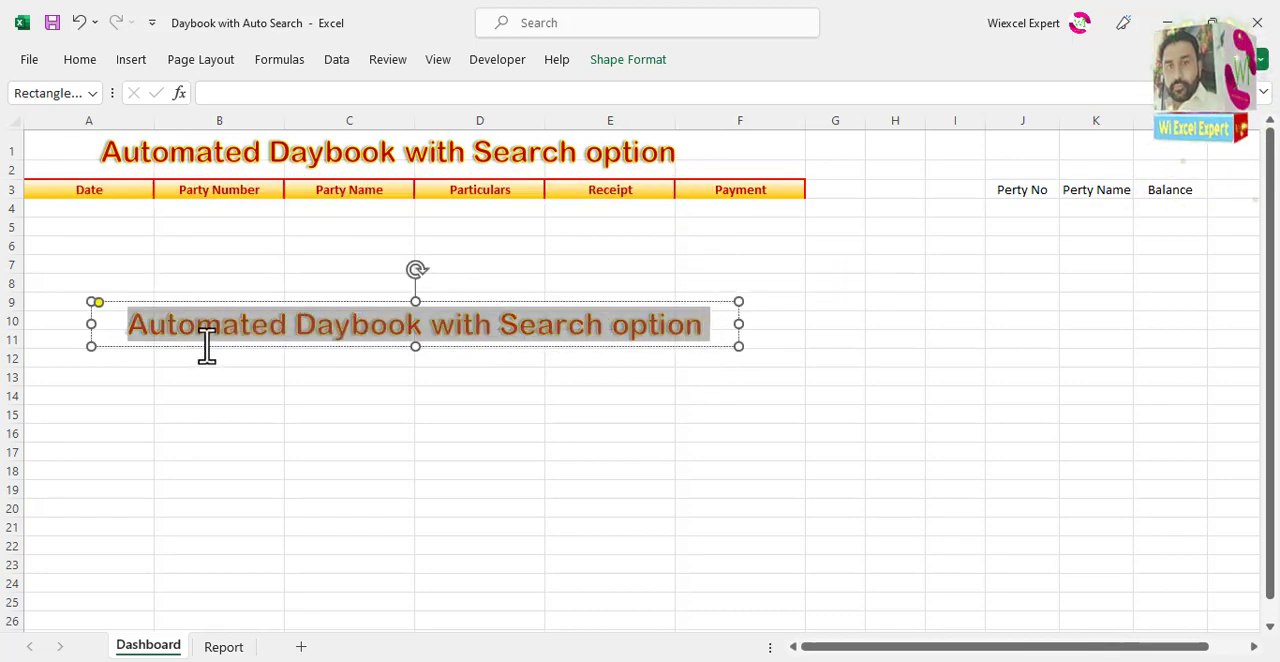
{"action": "type", "text": "Re"}
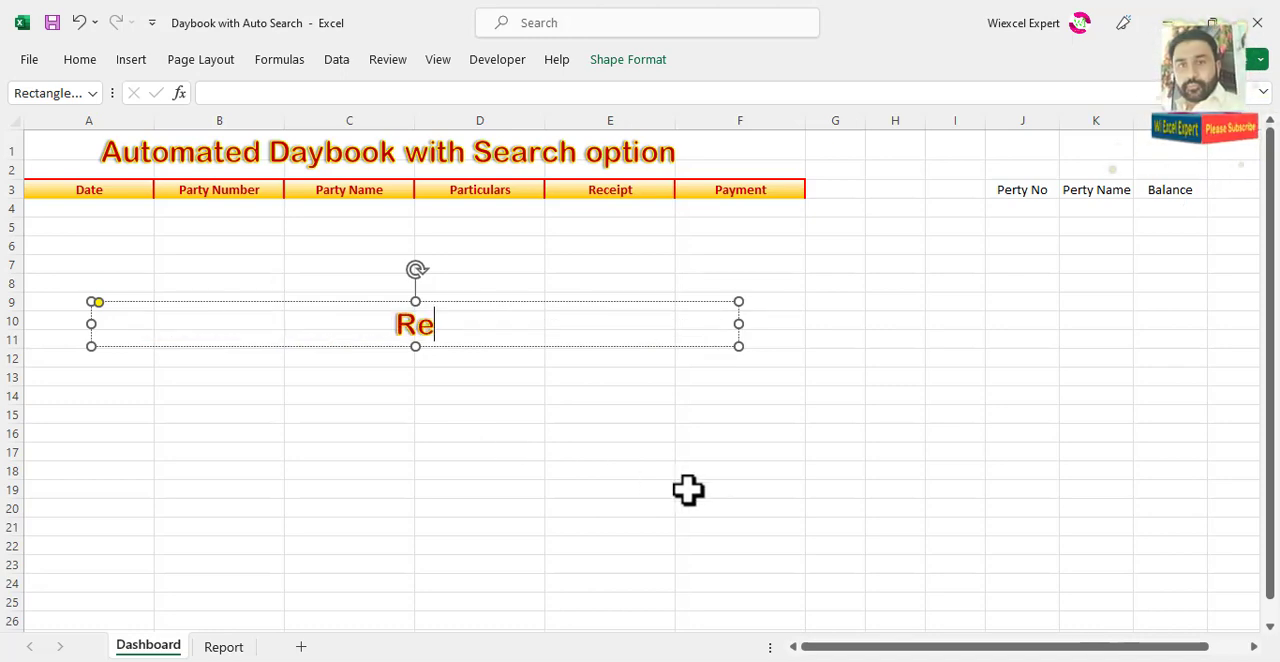
{"action": "type", "text": "port"}
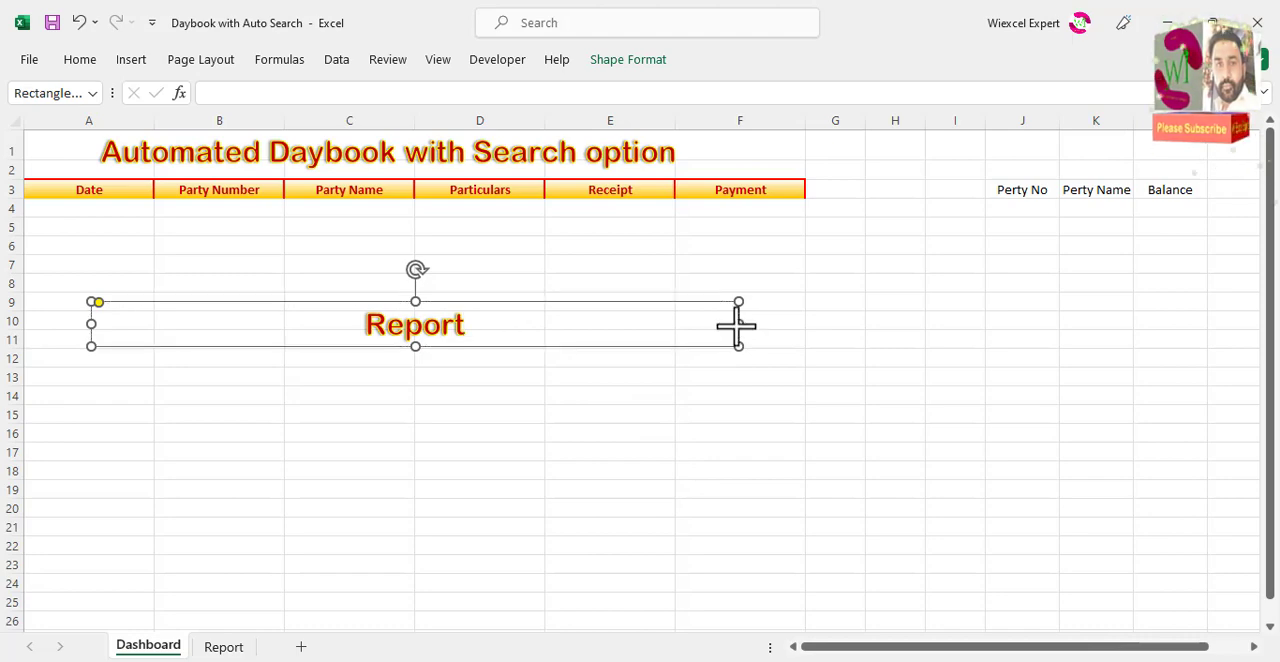
{"action": "left_click_drag", "start_coordinate": [737, 324], "coordinate": [1166, 185]}
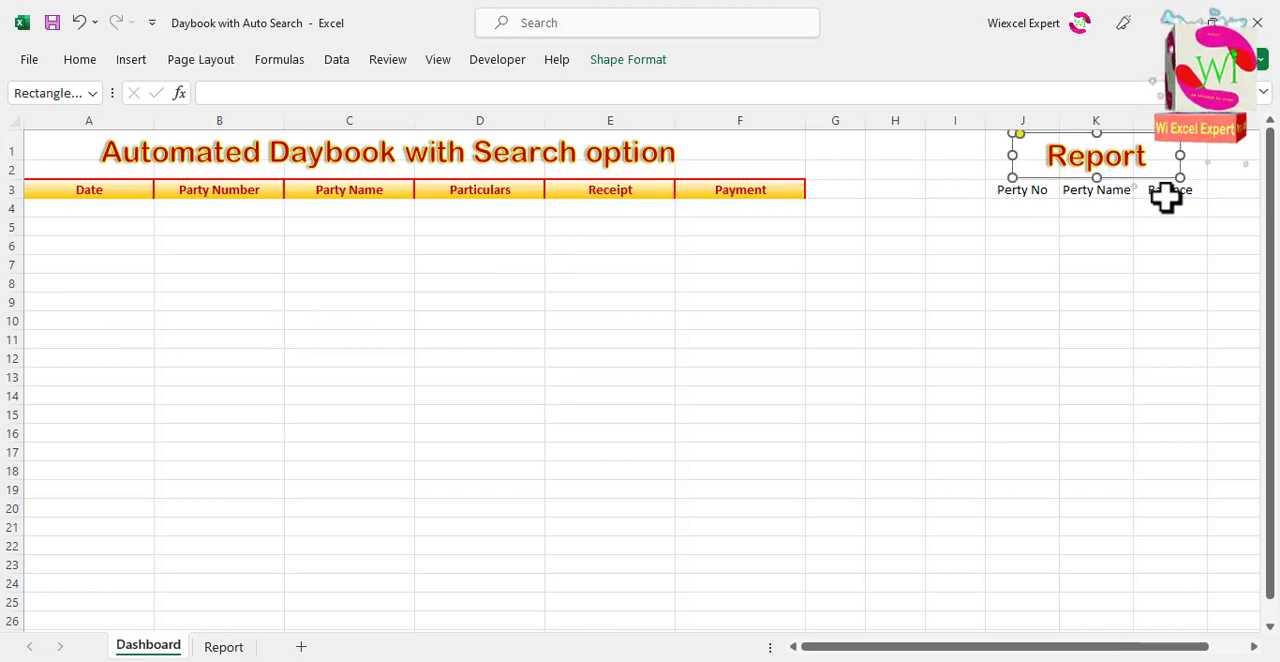
{"action": "left_click", "coordinate": [1126, 306]}
Step: Apply the Payment header's formatting to the Perty No, Perty Name and Balance labels in J3:L3
{"action": "left_click_drag", "start_coordinate": [1017, 190], "coordinate": [1183, 187]}
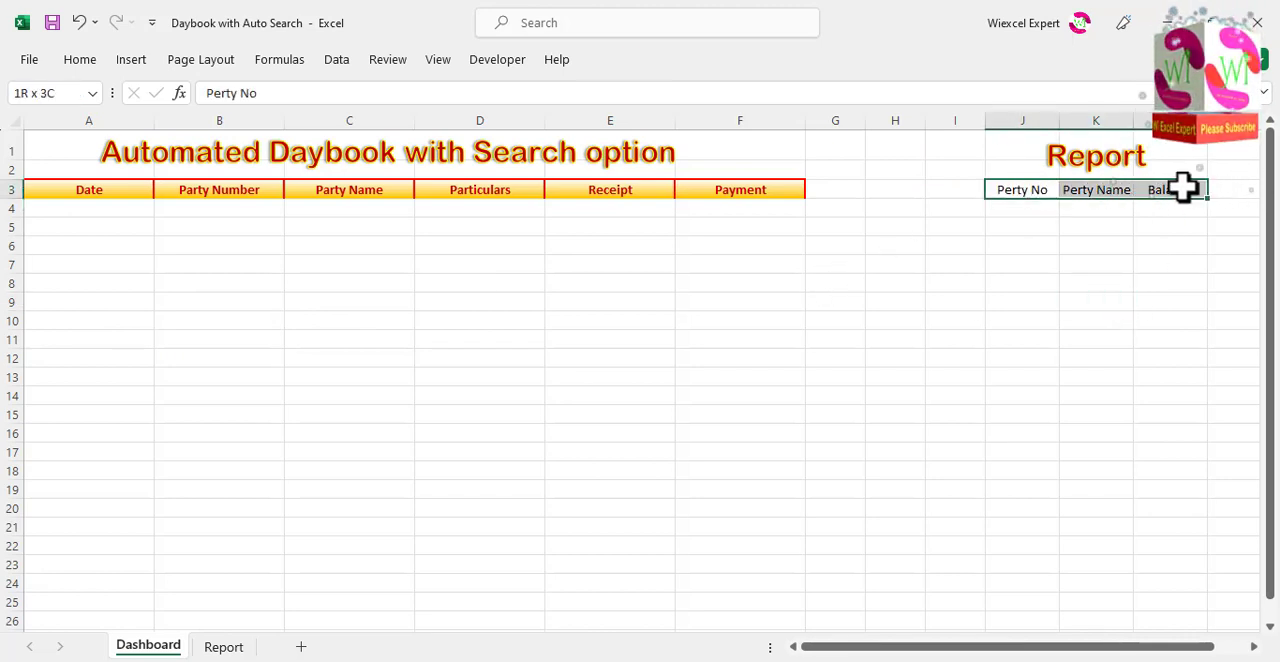
{"action": "left_click", "coordinate": [720, 190]}
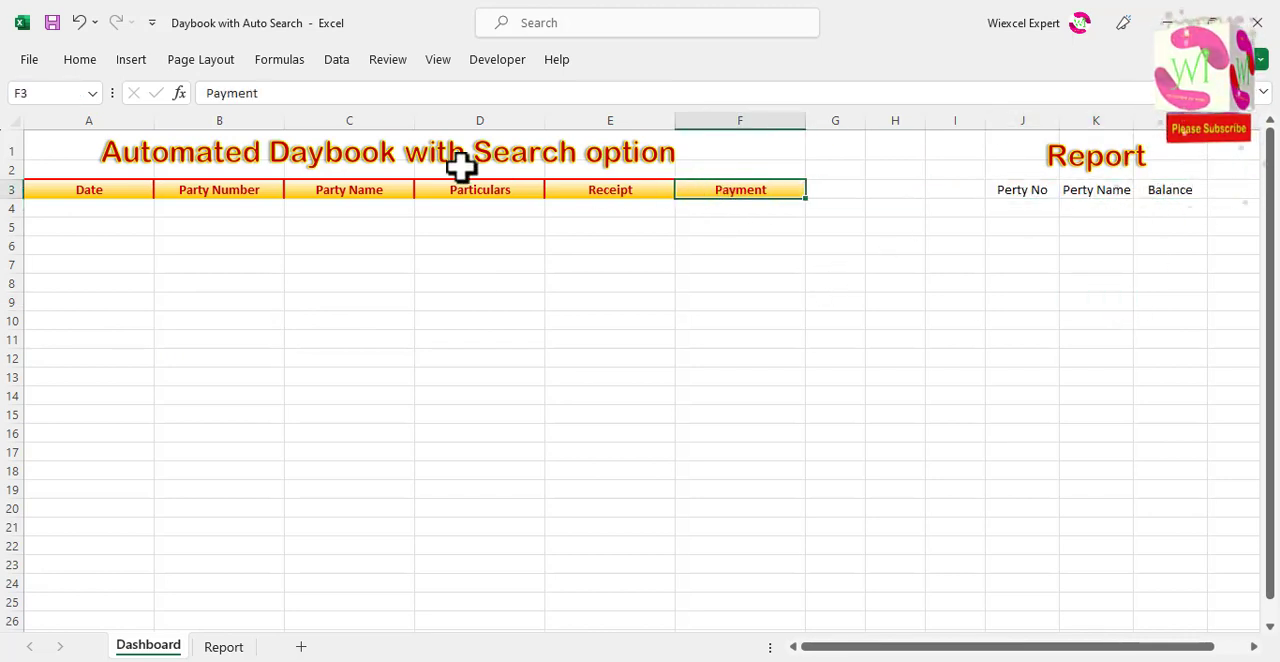
{"action": "left_click", "coordinate": [76, 62]}
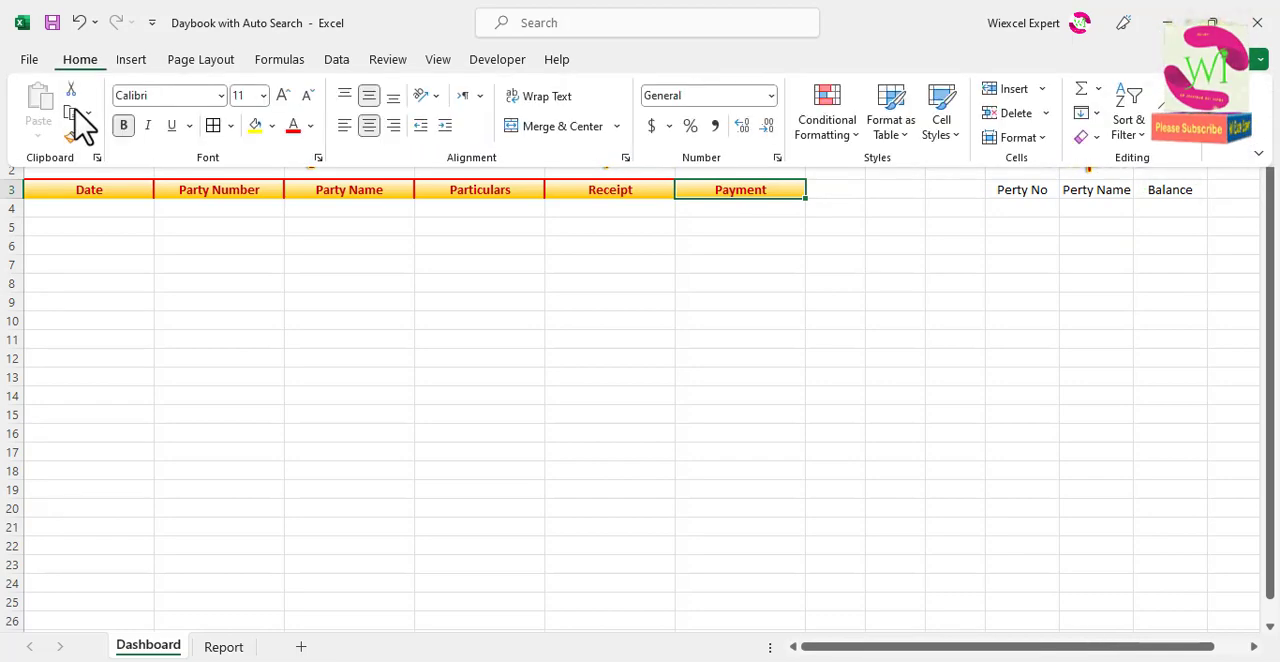
{"action": "left_click", "coordinate": [72, 138]}
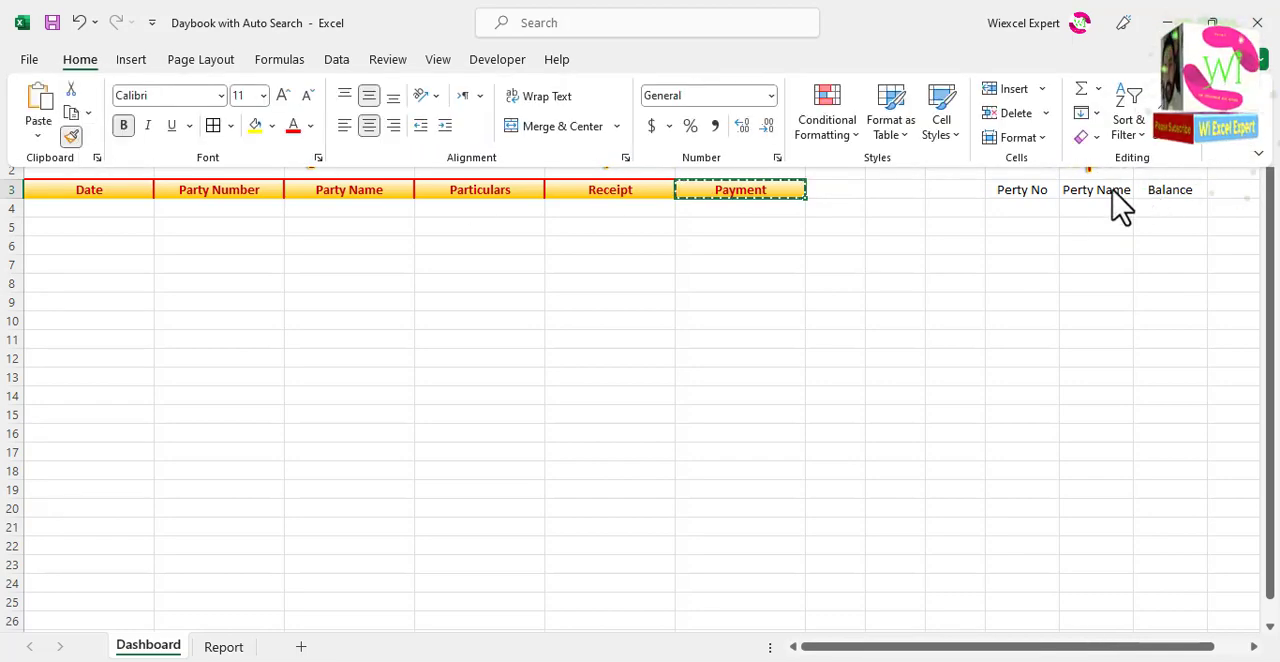
{"action": "left_click", "coordinate": [1023, 209]}
{"action": "left_click_drag", "start_coordinate": [1022, 192], "coordinate": [1160, 193]}
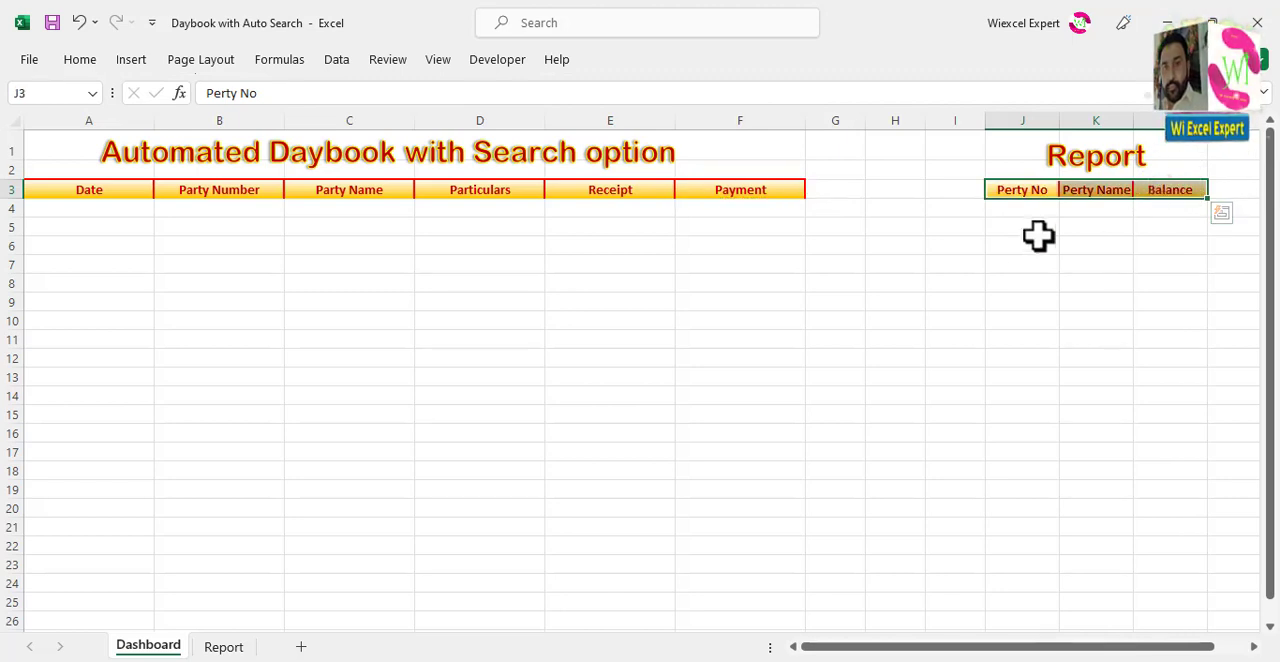
{"action": "left_click", "coordinate": [1020, 240]}
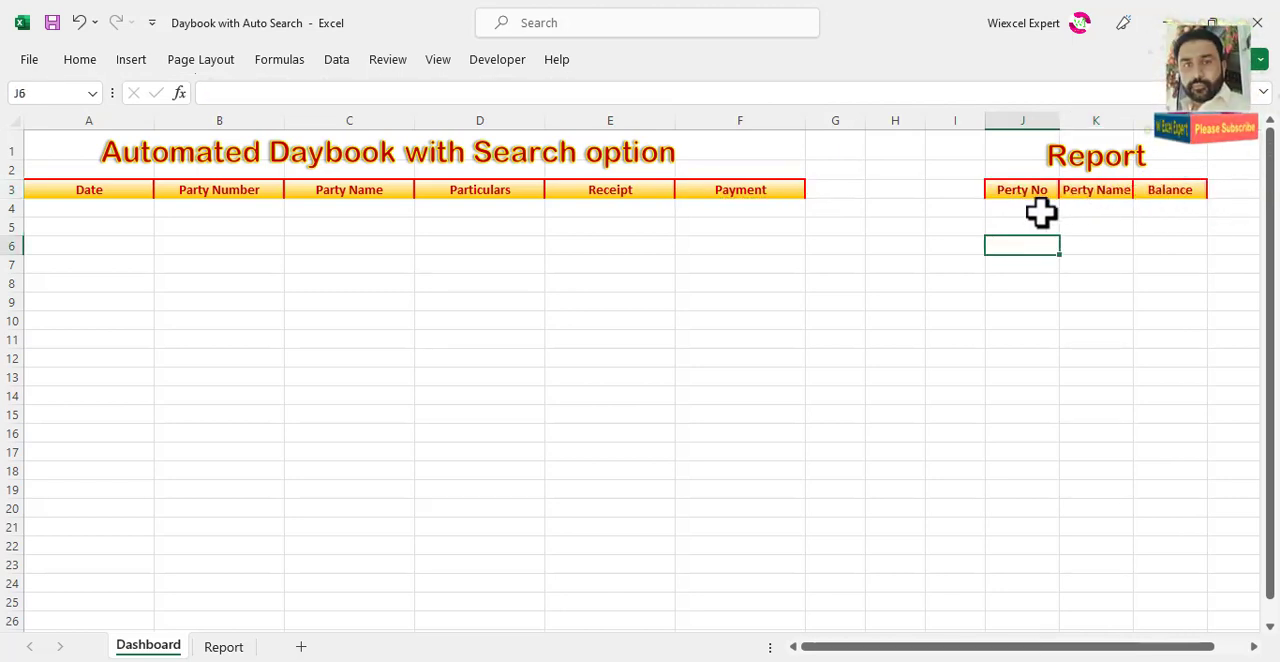
Step: Add red borders to all cells in J4:L9 under the Report headers
{"action": "left_click_drag", "start_coordinate": [1040, 211], "coordinate": [1163, 301]}
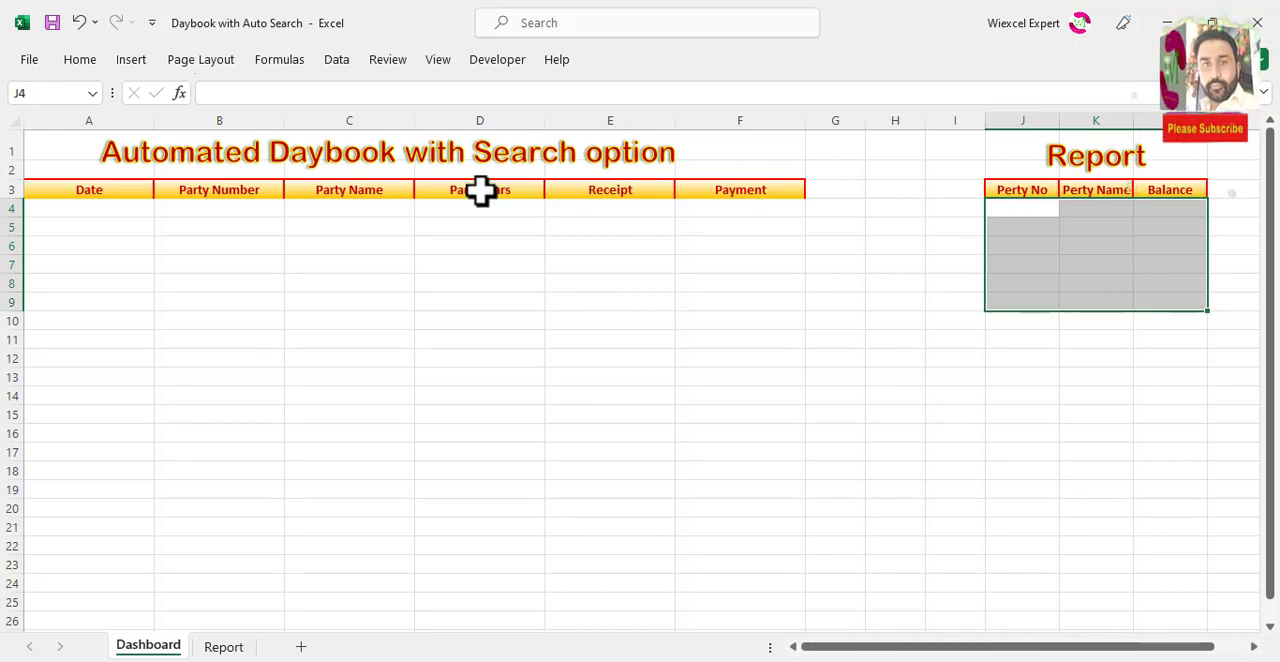
{"action": "left_click", "coordinate": [131, 60]}
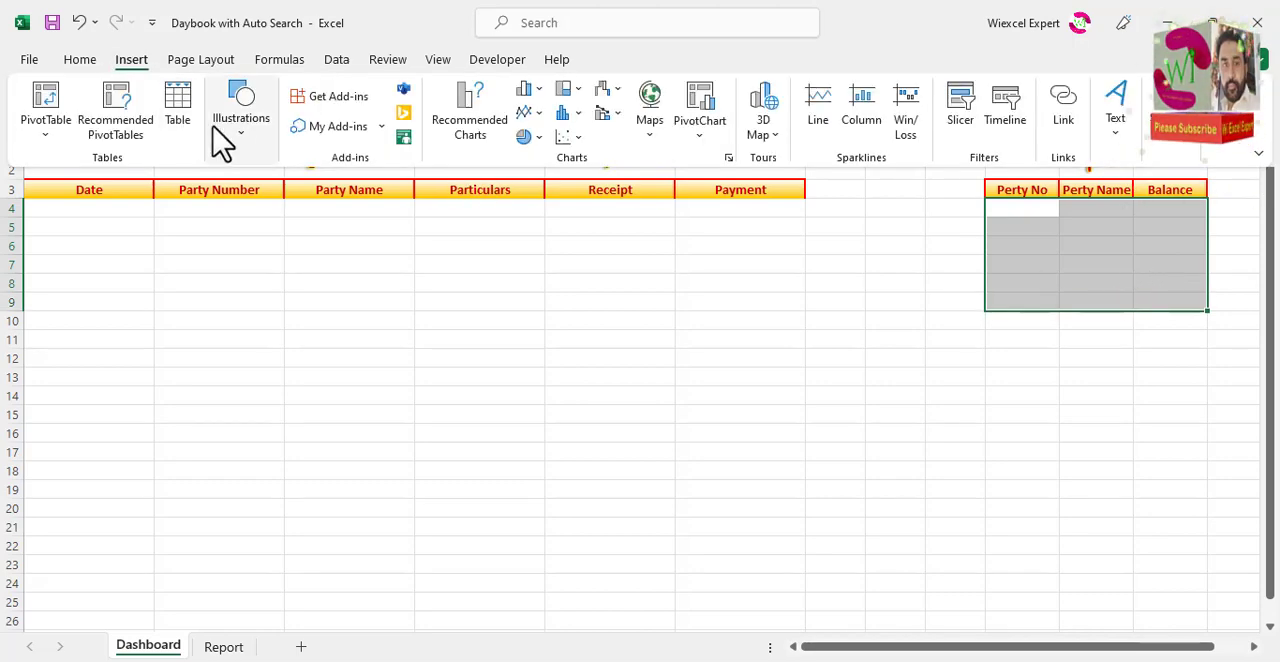
{"action": "left_click", "coordinate": [84, 60]}
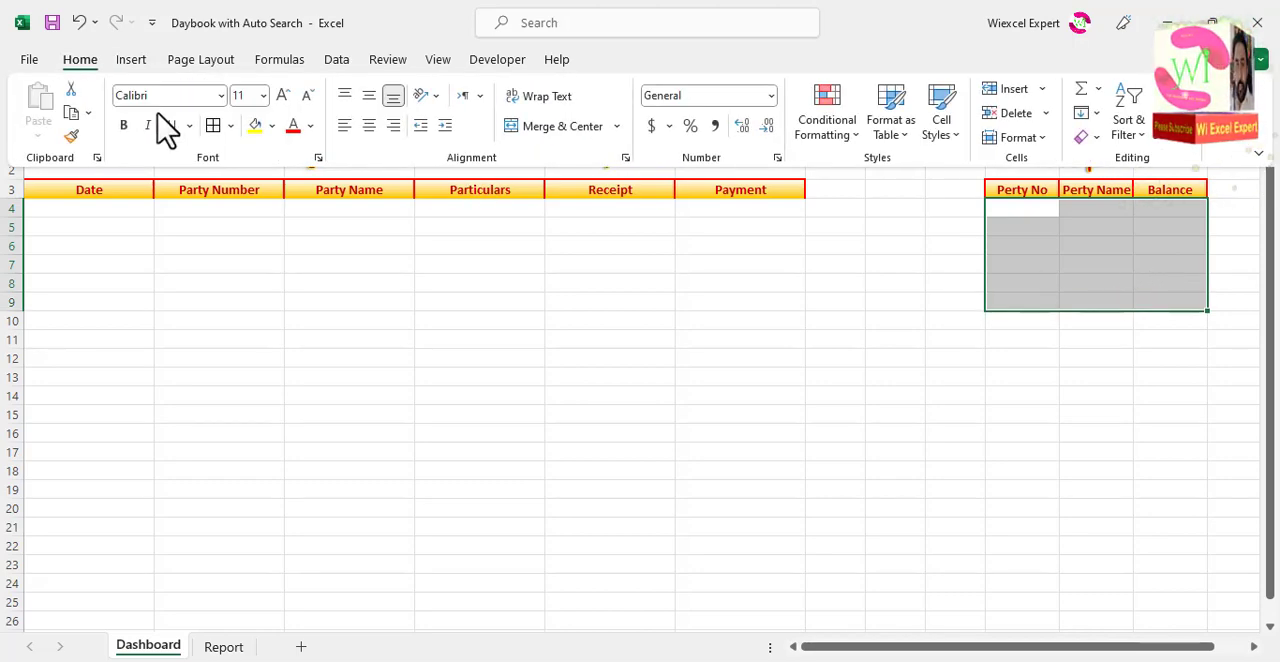
{"action": "left_click", "coordinate": [214, 125]}
Step: Add the same red borders to all cells in A4:F9 under the Date to Payment headers
{"action": "left_click_drag", "start_coordinate": [84, 214], "coordinate": [741, 306]}
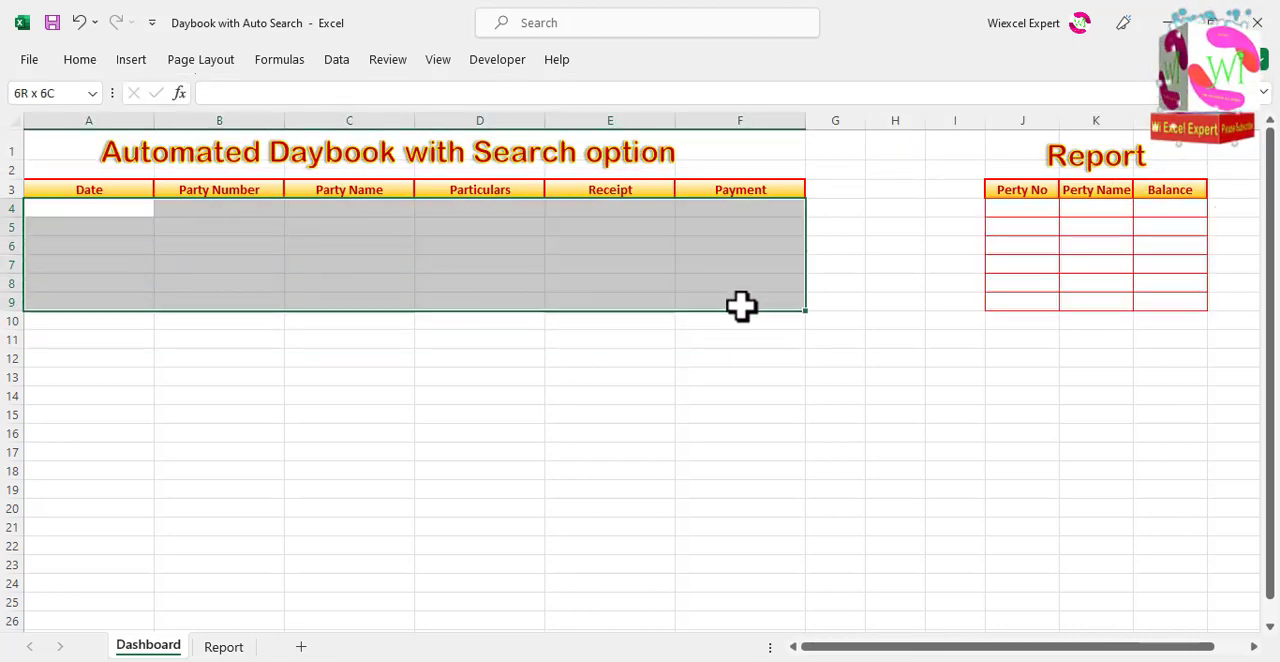
{"action": "left_click", "coordinate": [84, 61]}
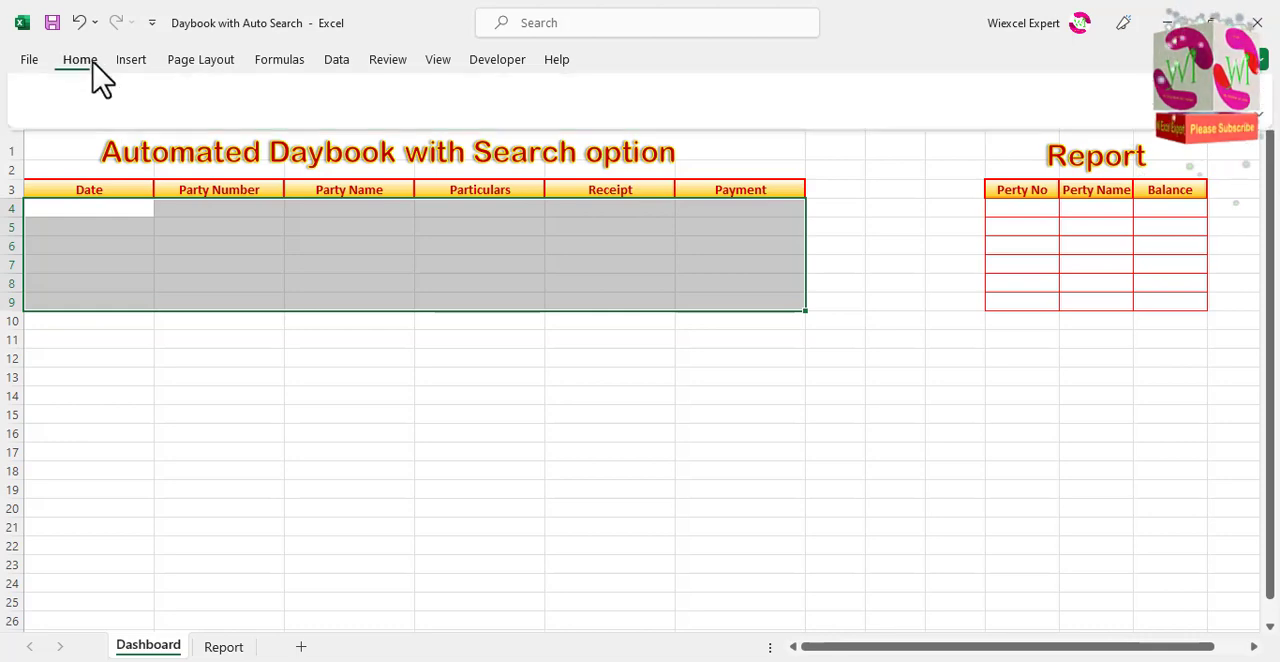
{"action": "left_click", "coordinate": [222, 127]}
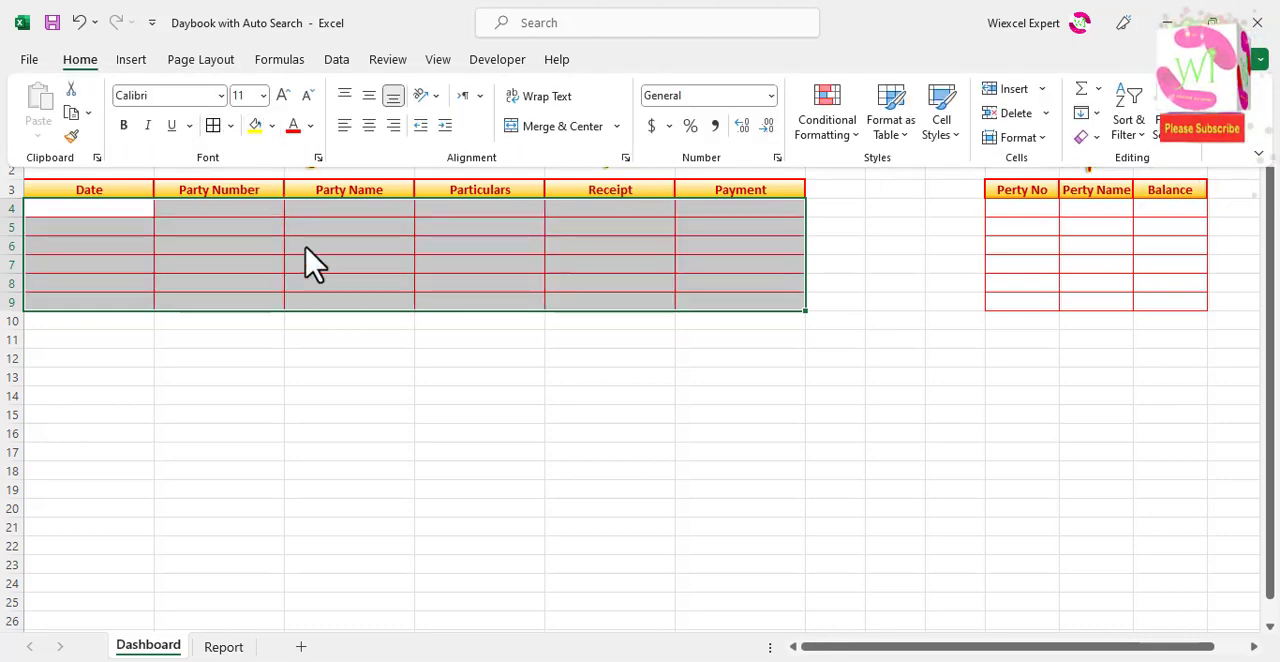
{"action": "left_click", "coordinate": [634, 236]}
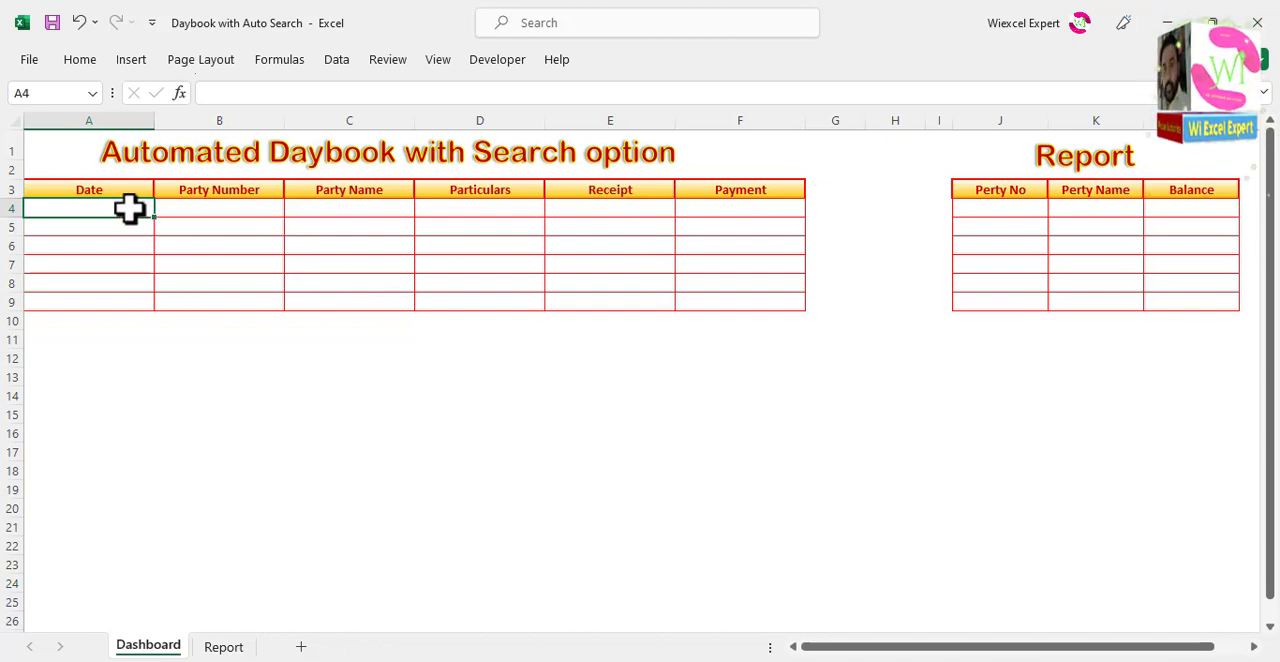
Step: Format the Date column cells A4:A9 with the day-month-year date type 14-Mar-12
{"action": "left_click_drag", "start_coordinate": [130, 208], "coordinate": [140, 308]}
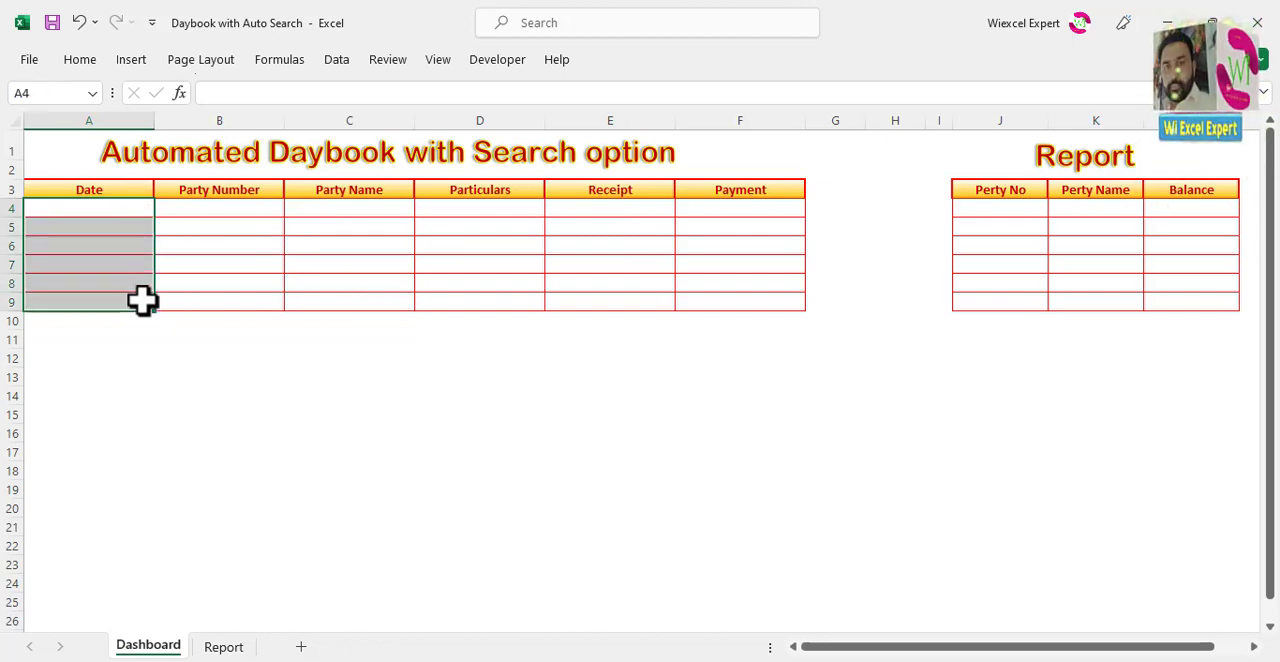
{"action": "key", "text": "ctrl+1"}
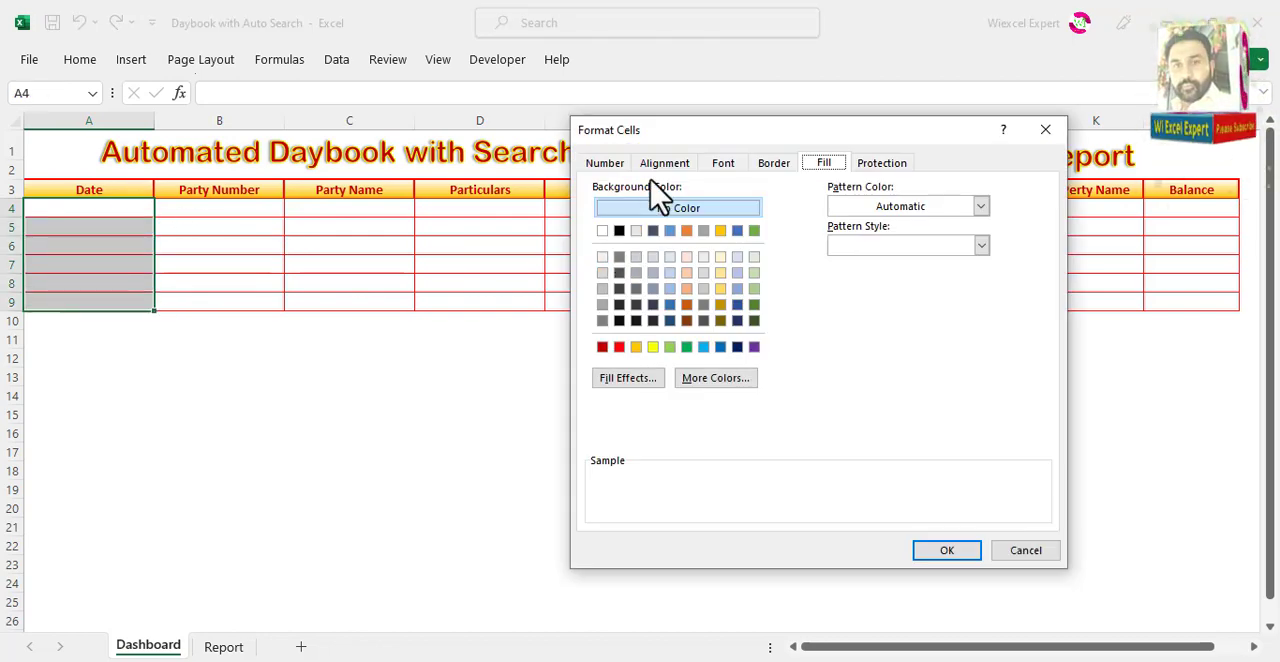
{"action": "left_click", "coordinate": [605, 163]}
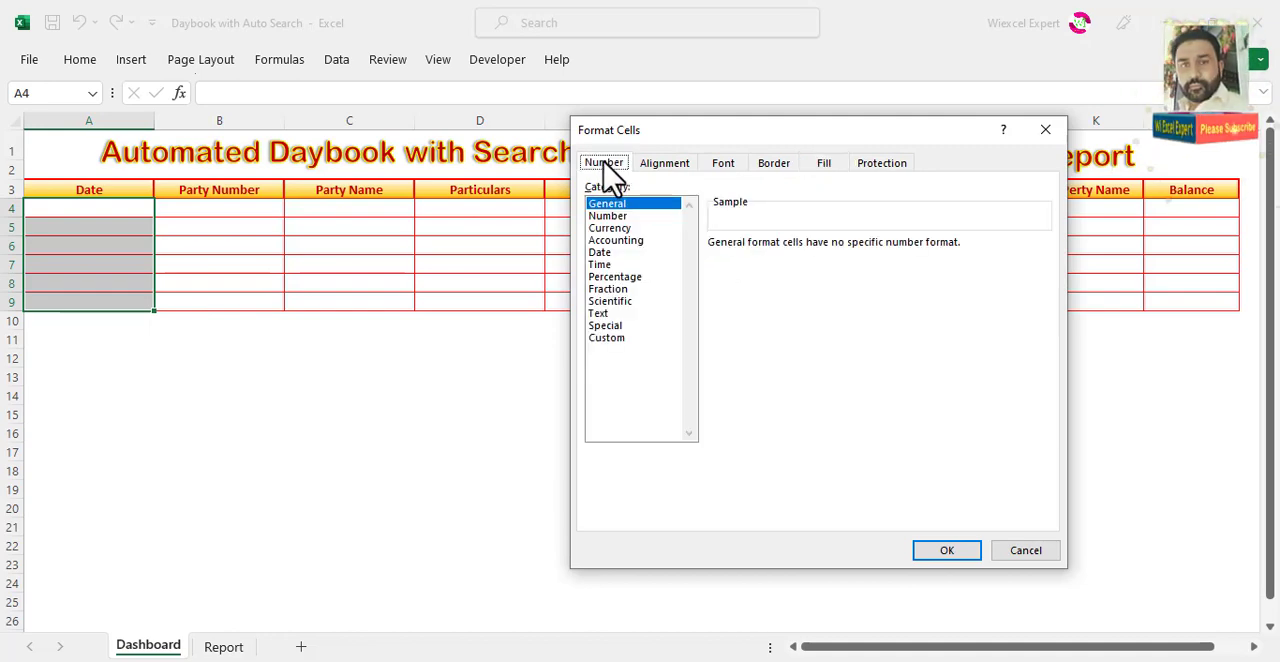
{"action": "left_click", "coordinate": [606, 252]}
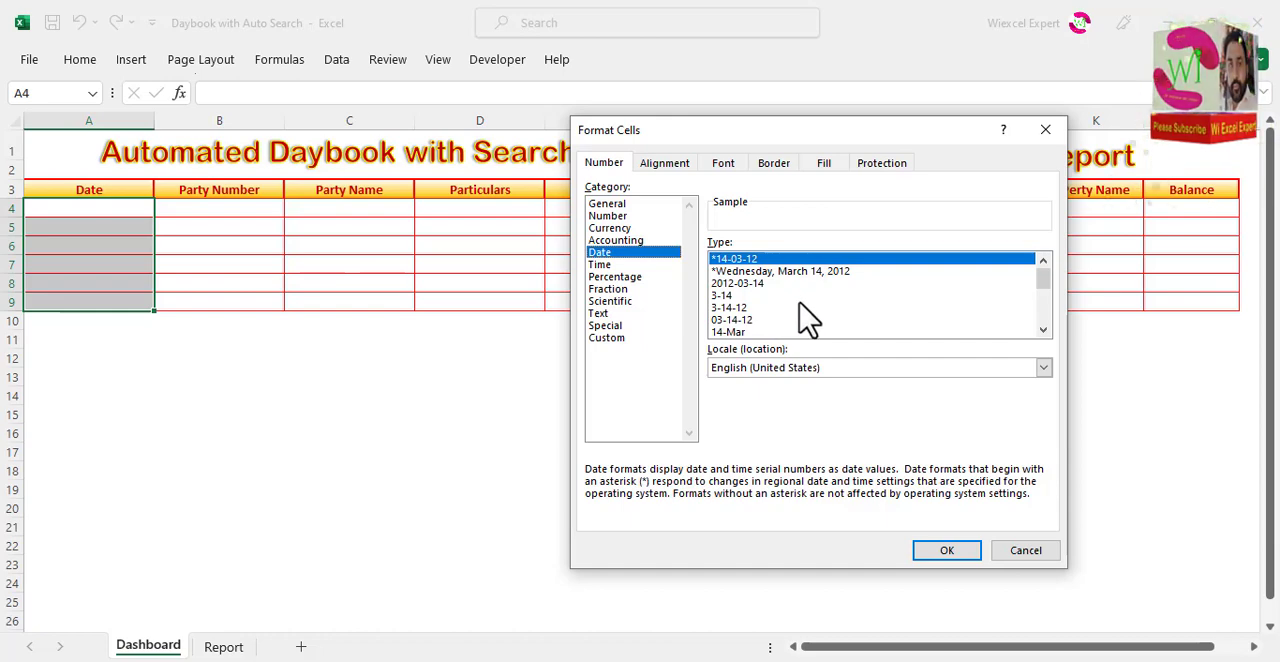
{"action": "left_click", "coordinate": [1041, 298]}
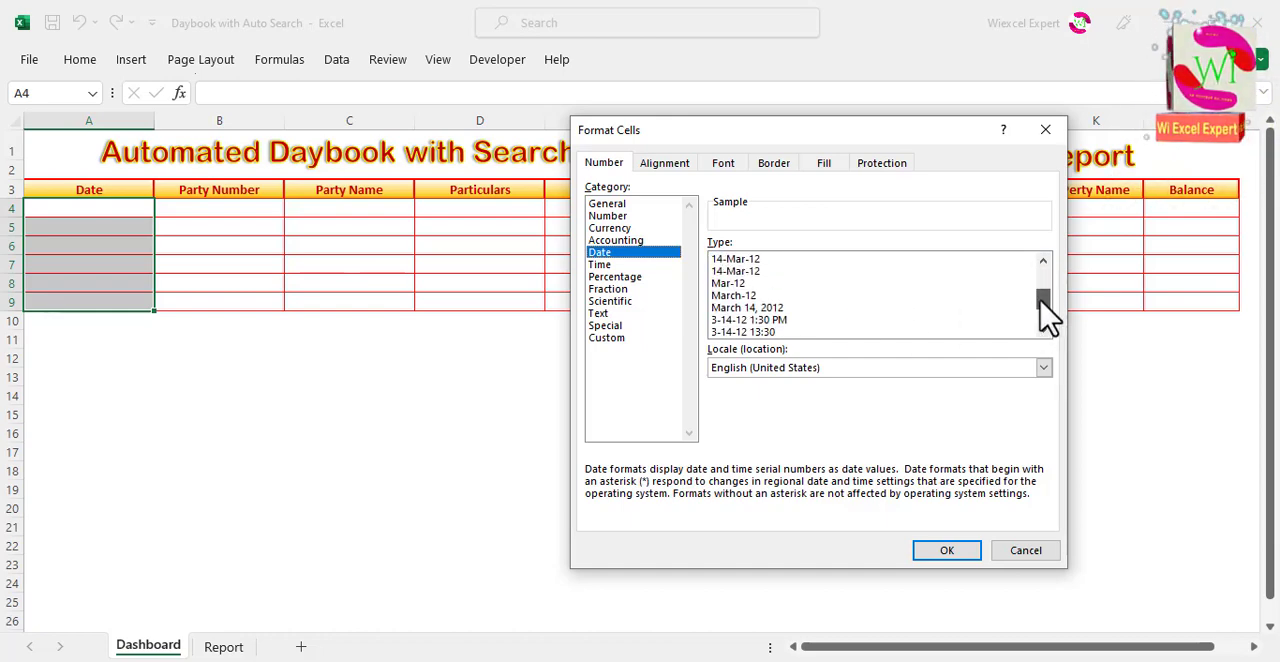
{"action": "left_click", "coordinate": [750, 283]}
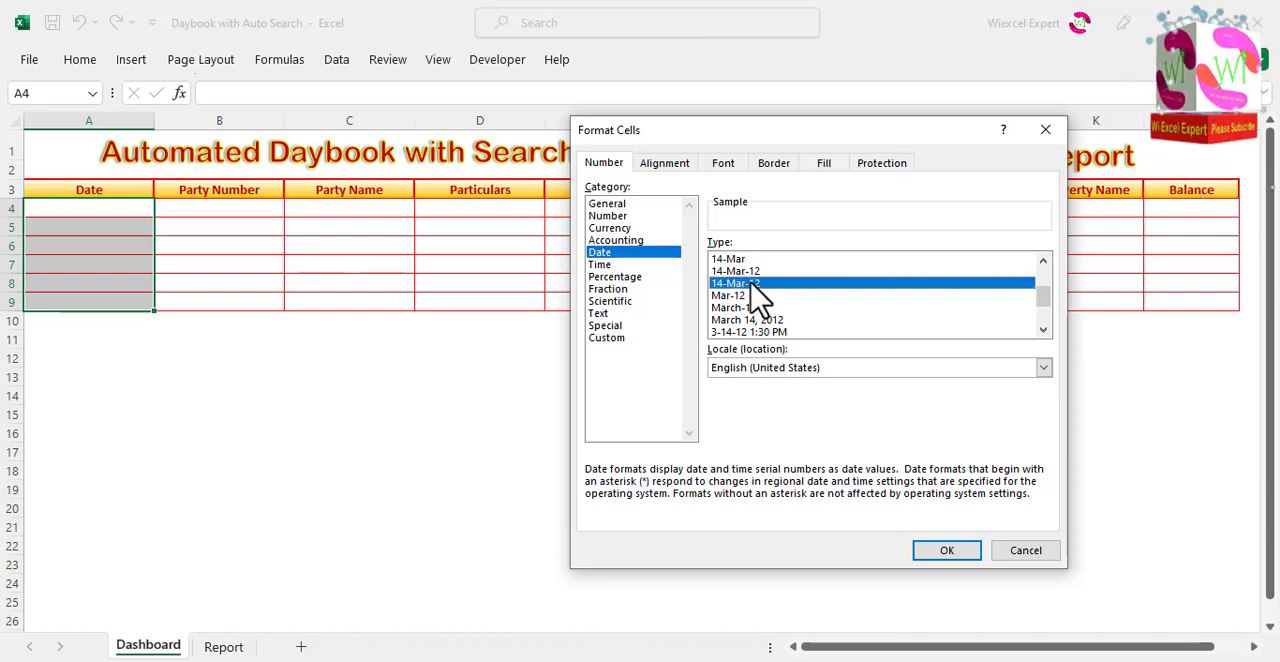
{"action": "left_click", "coordinate": [940, 551]}
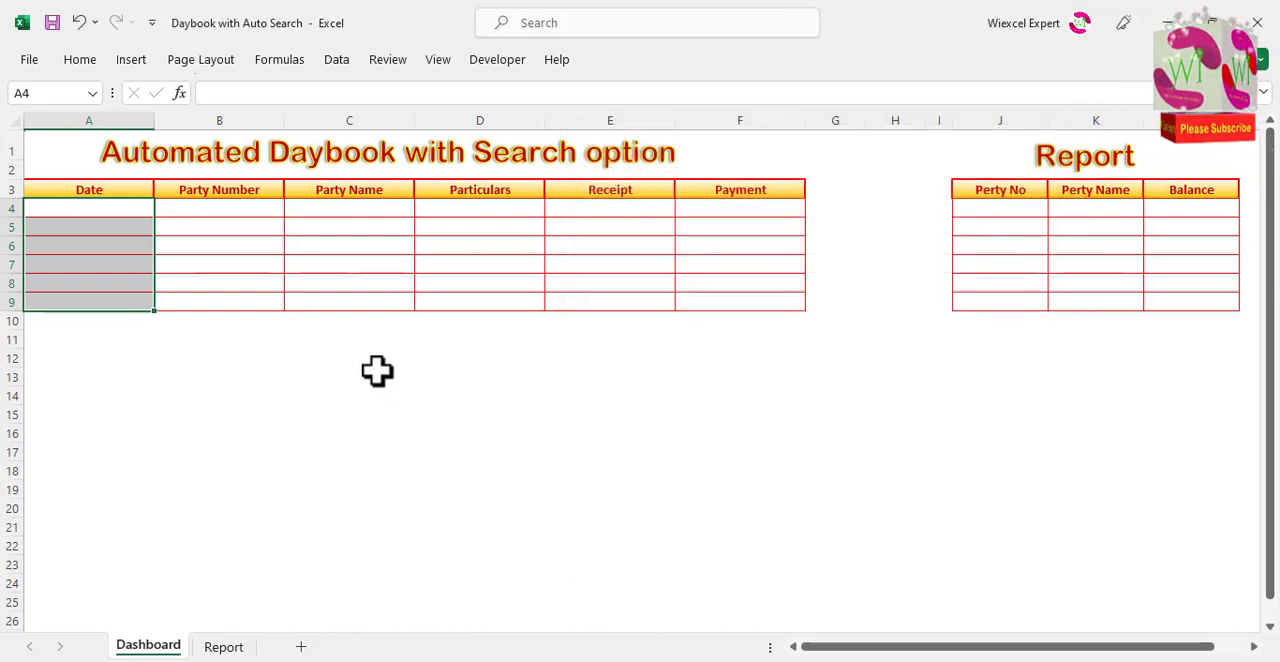
Step: Enter the date 07-07-2023 in A4 and fill consecutive dates down through A6
{"action": "left_click", "coordinate": [110, 208]}
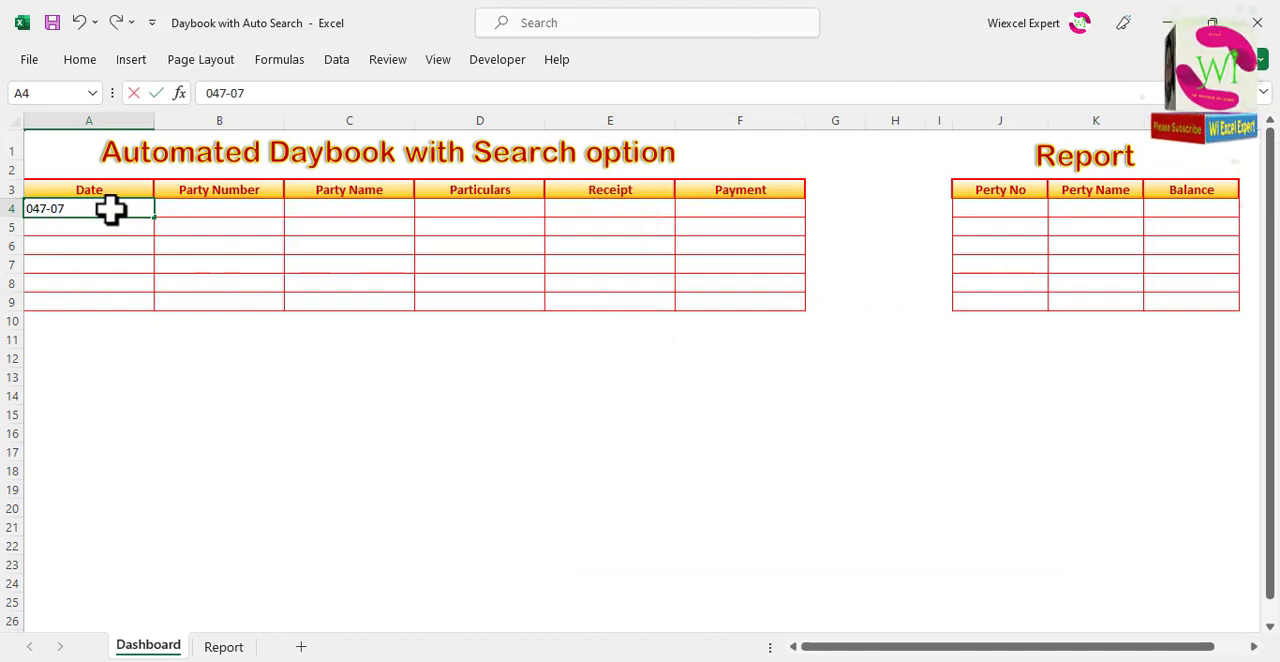
{"action": "key", "text": "Tab"}
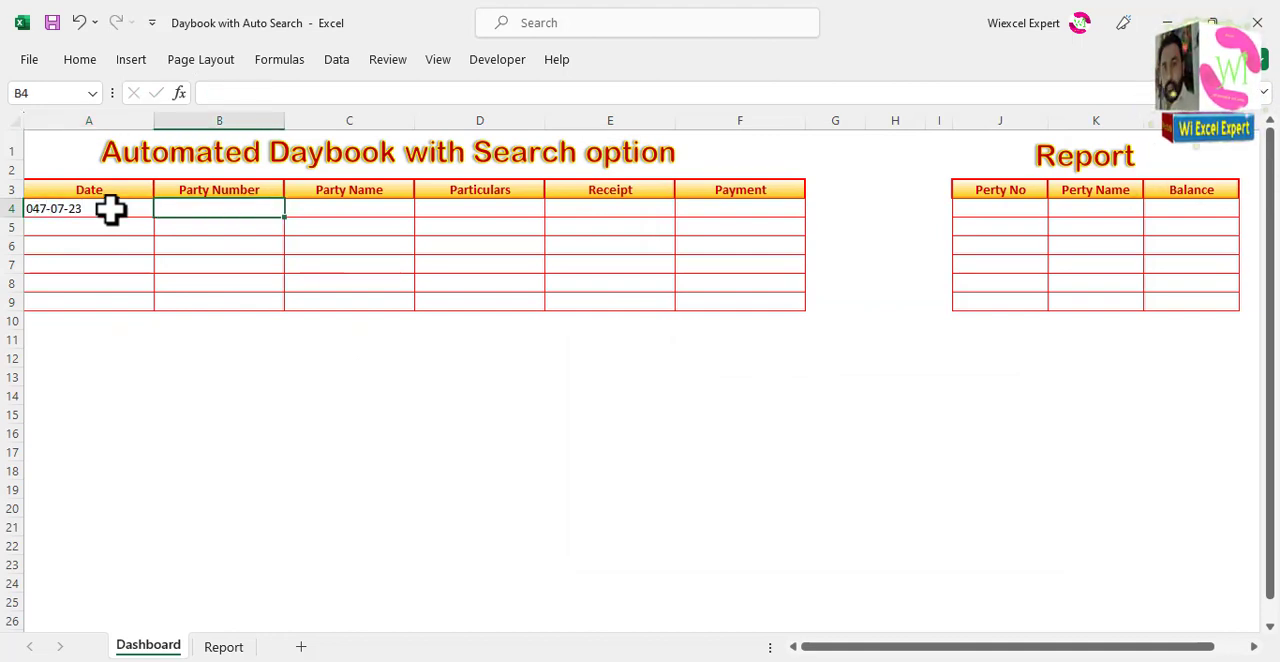
{"action": "left_click", "coordinate": [110, 208]}
{"action": "type", "text": "0"}
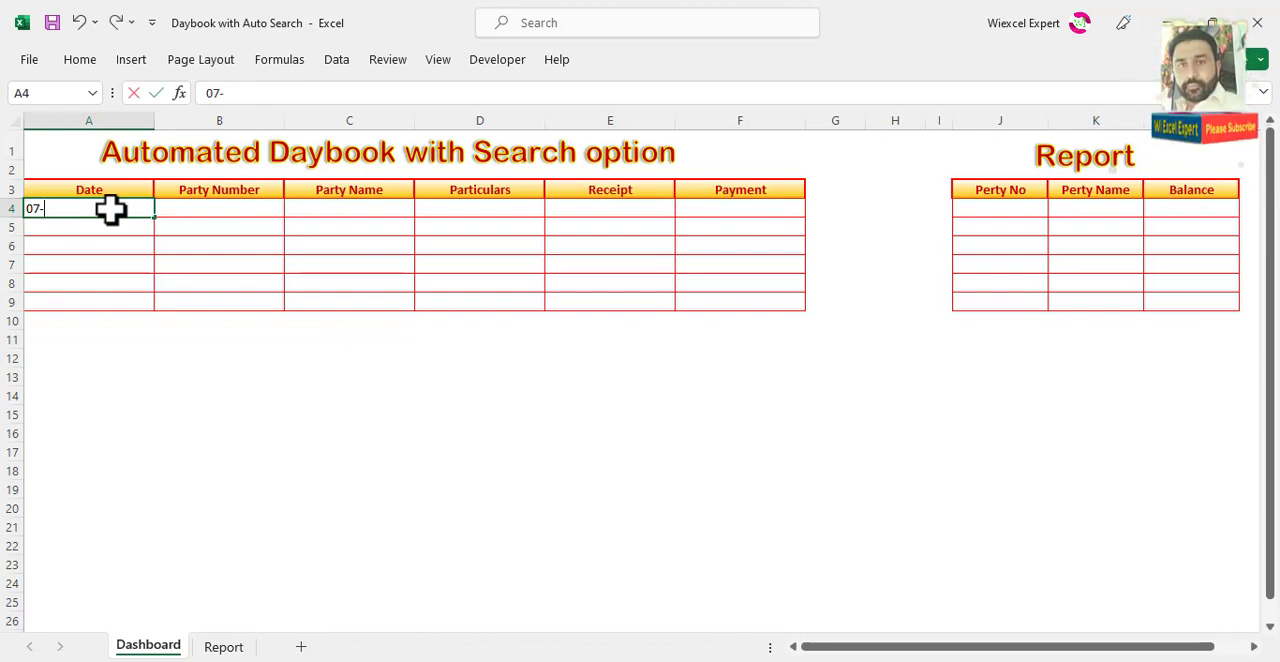
{"action": "key", "text": "Return"}
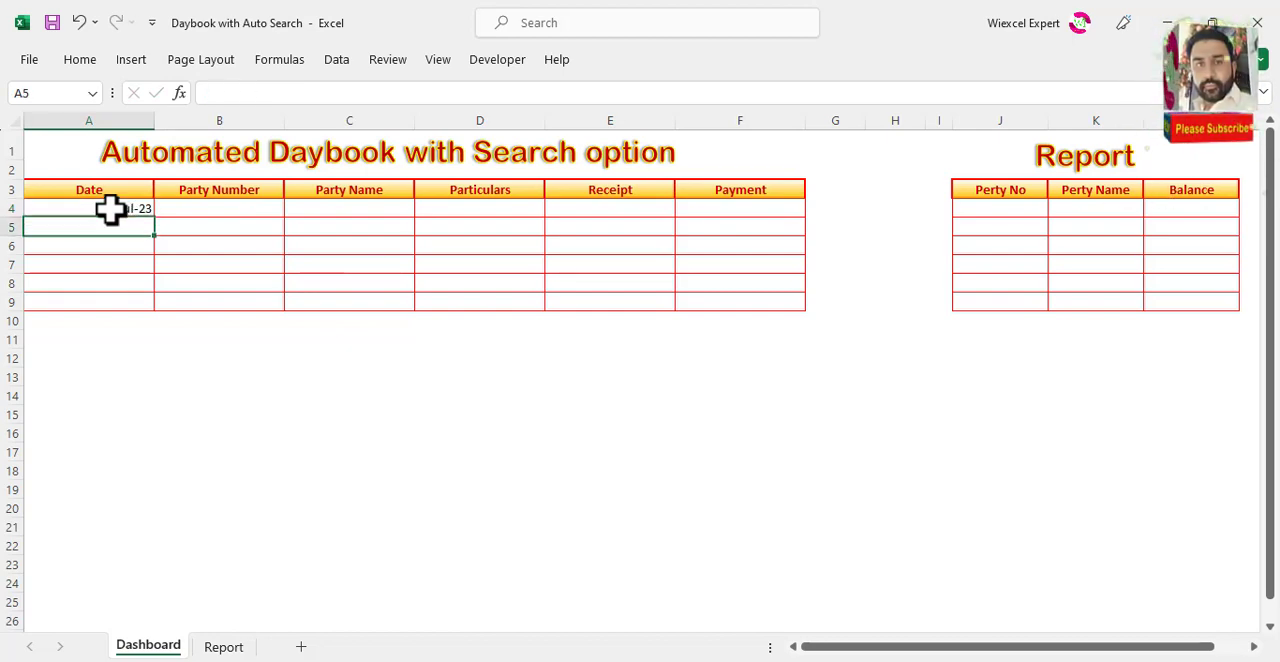
{"action": "left_click", "coordinate": [110, 208]}
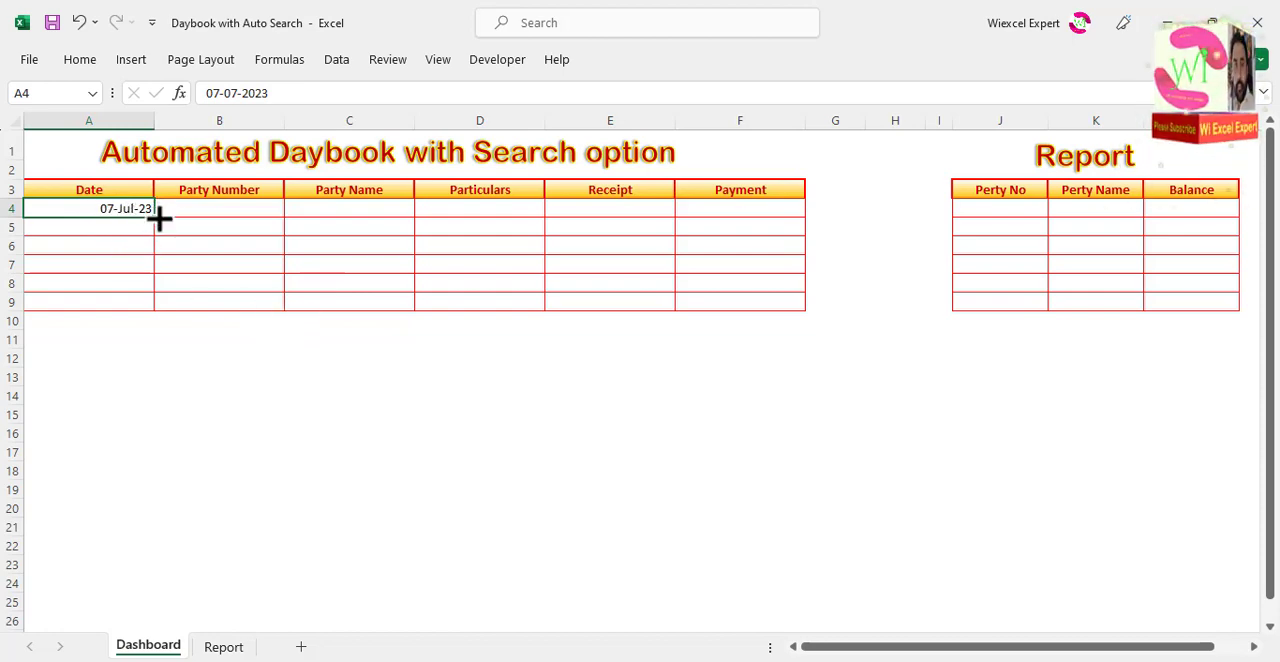
{"action": "left_click_drag", "start_coordinate": [157, 220], "coordinate": [162, 250]}
Step: Enter party numbers 1, 2 and 3 in cells B4:B6
{"action": "left_click", "coordinate": [205, 211]}
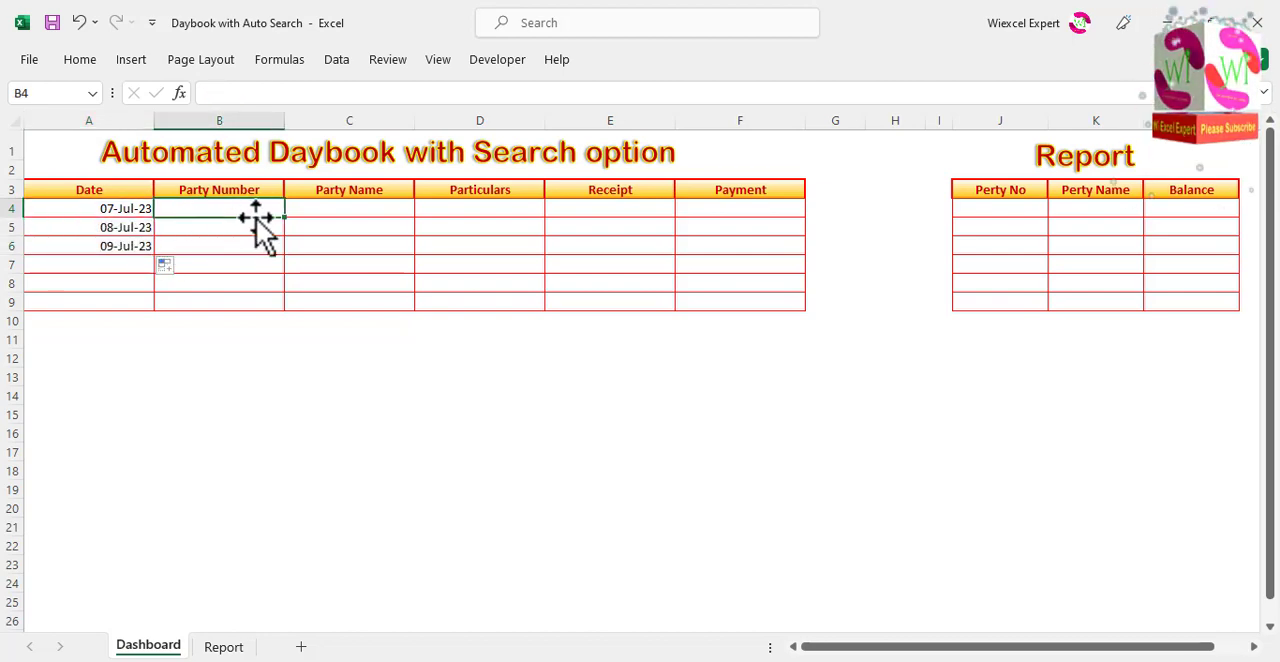
{"action": "key", "text": "Return"}
{"action": "type", "text": "2"}
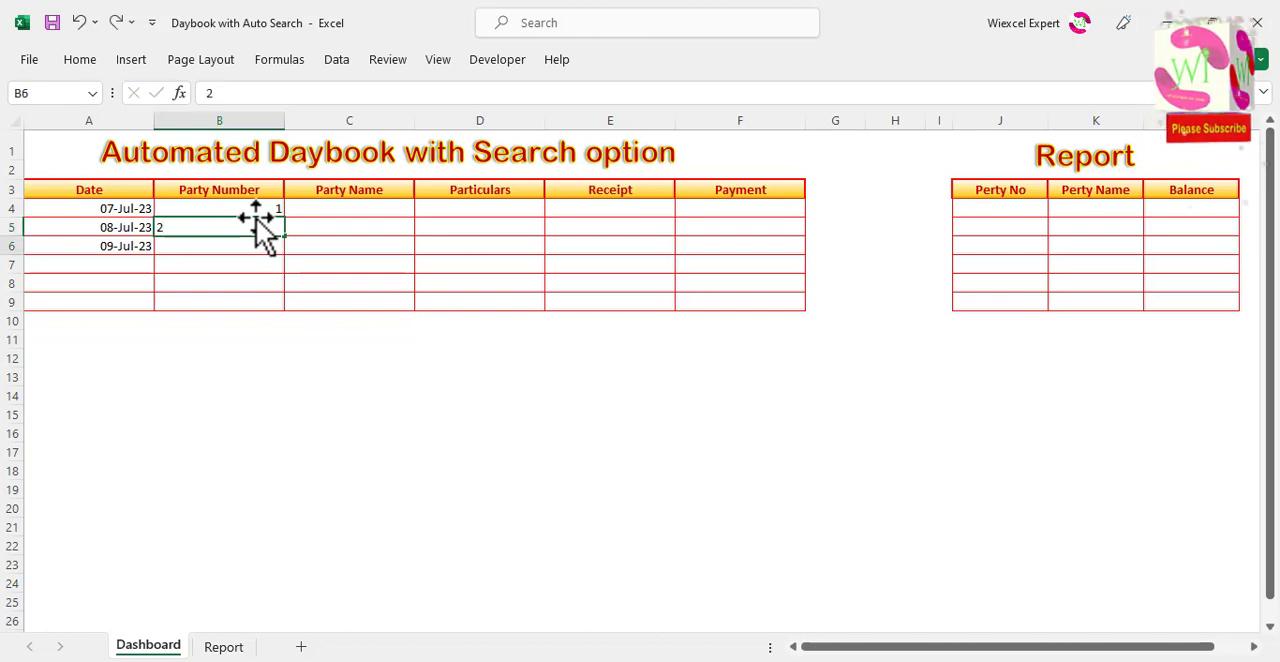
{"action": "key", "text": "Return"}
{"action": "key", "text": "Tab"}
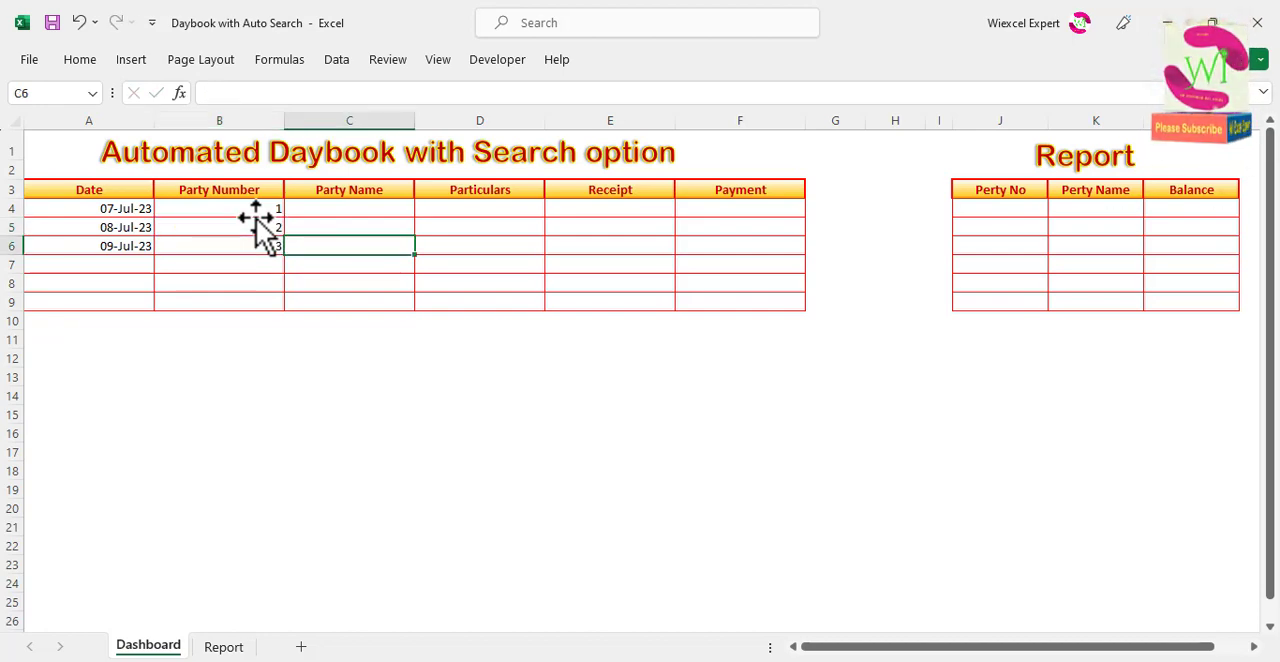
Step: Enter the three parties' names in the Party Name cells C4:C6
{"action": "key", "text": "Up"}
{"action": "key", "text": "Up"}
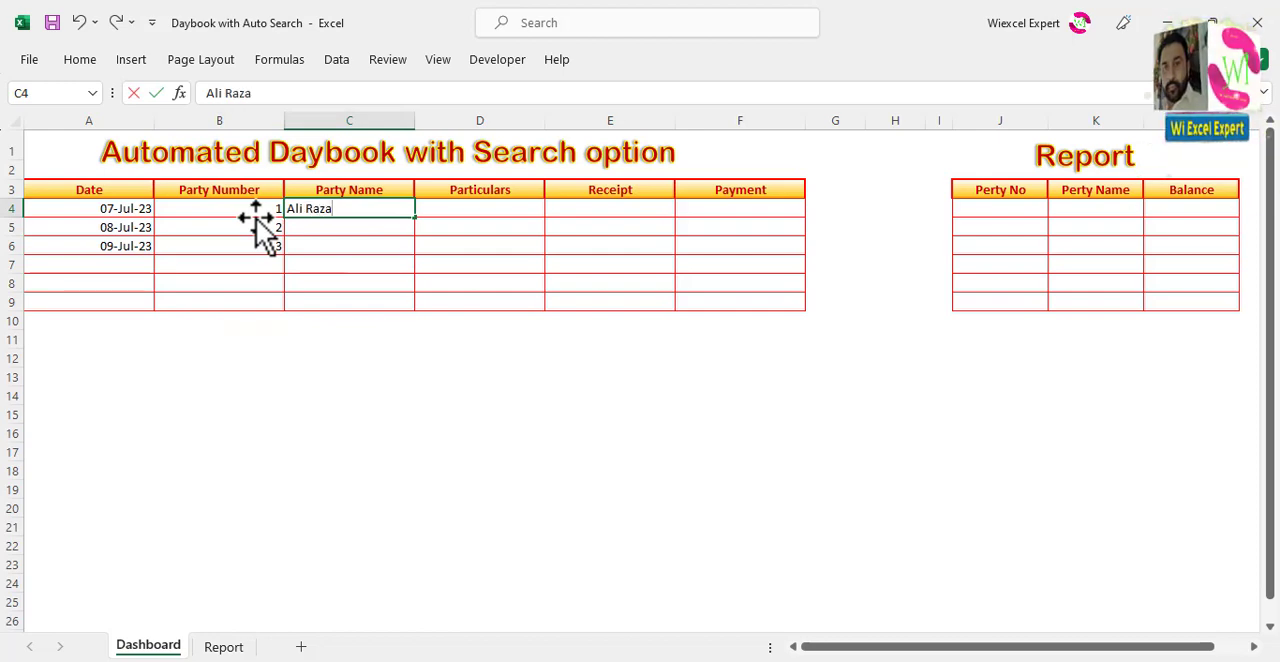
{"action": "key", "text": "Return"}
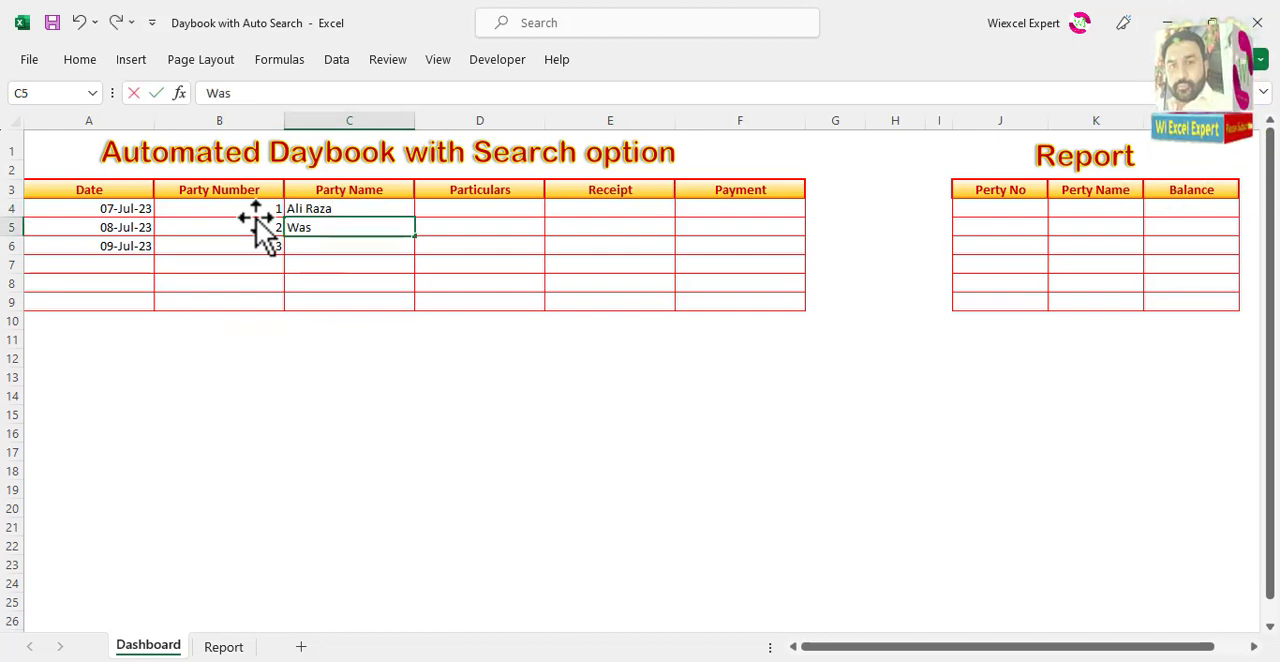
{"action": "type", "text": "Waseem"}
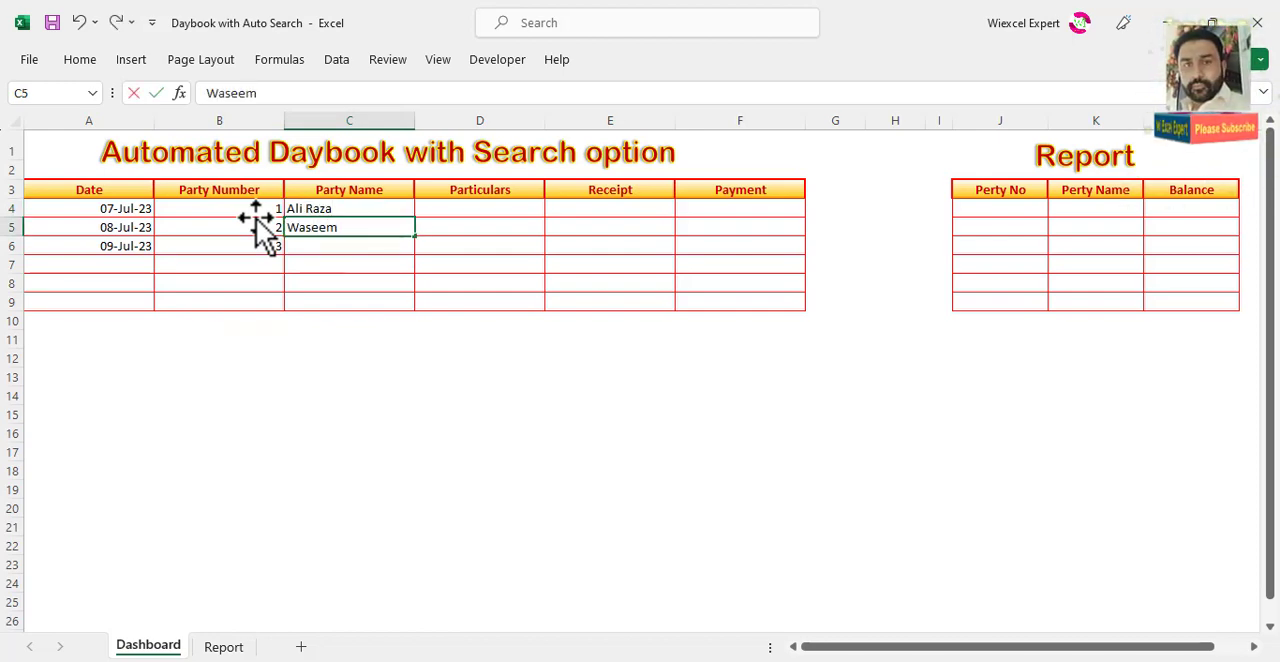
{"action": "key", "text": "Return"}
{"action": "type", "text": "Afzal"}
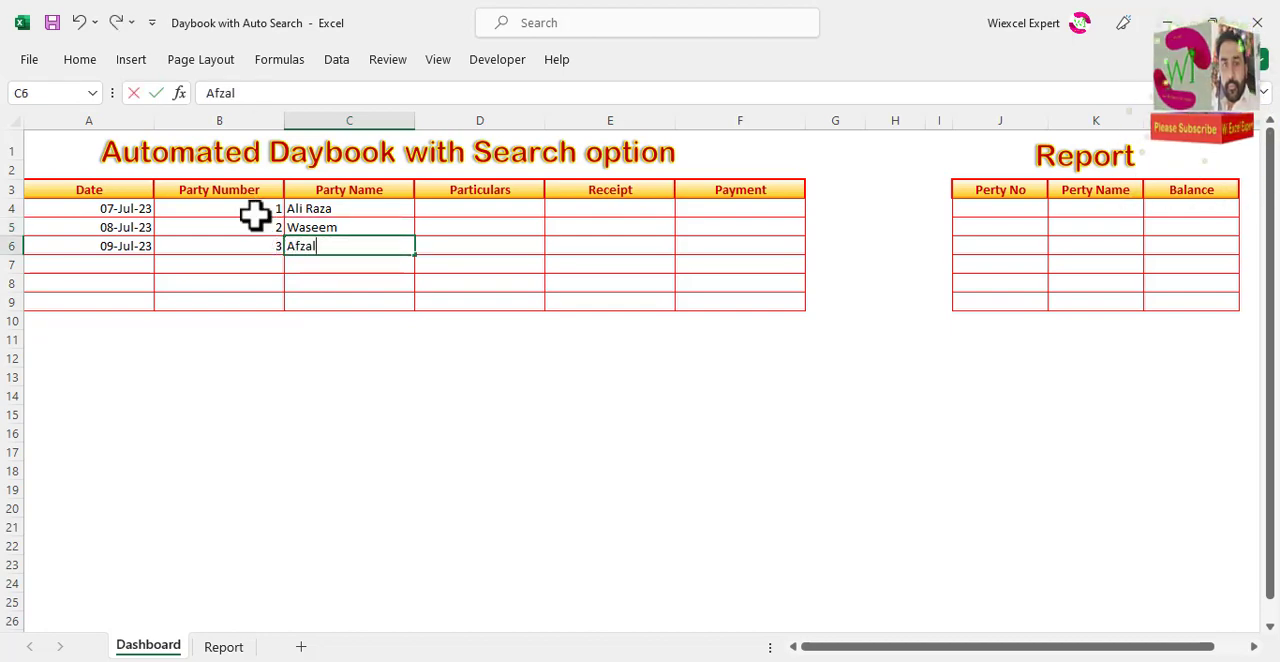
Step: Center the party numbers and names in B4:C6 horizontally
{"action": "left_click_drag", "start_coordinate": [254, 214], "coordinate": [340, 246]}
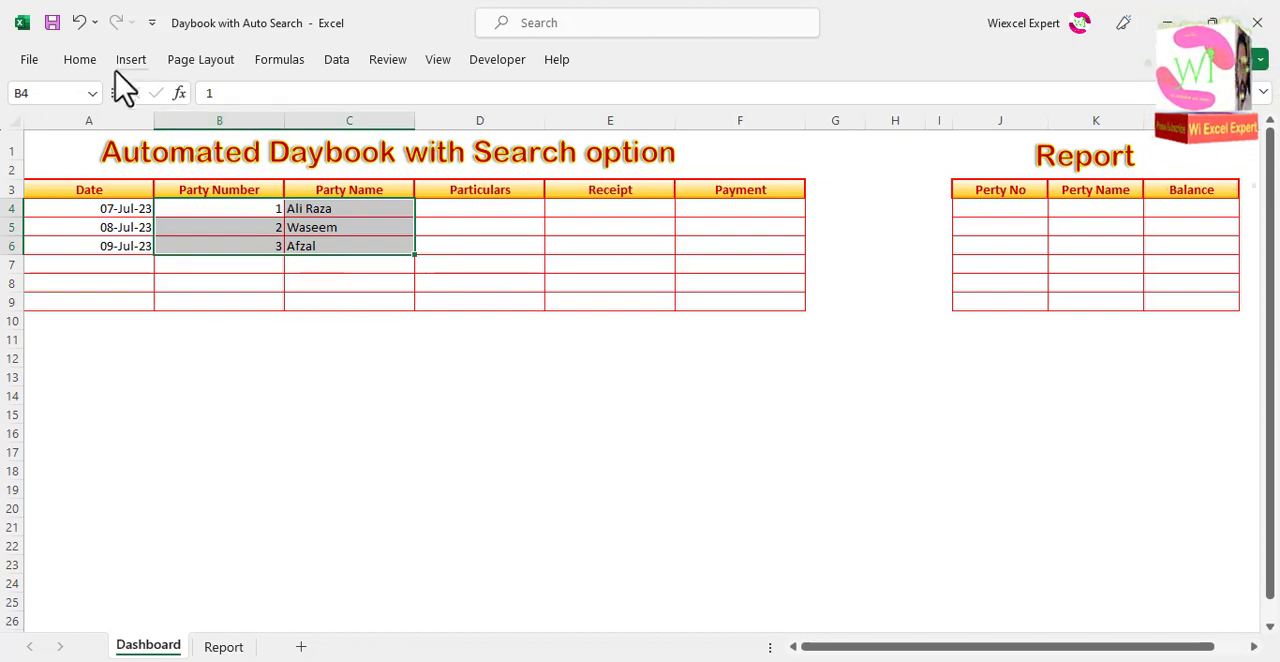
{"action": "left_click", "coordinate": [80, 59]}
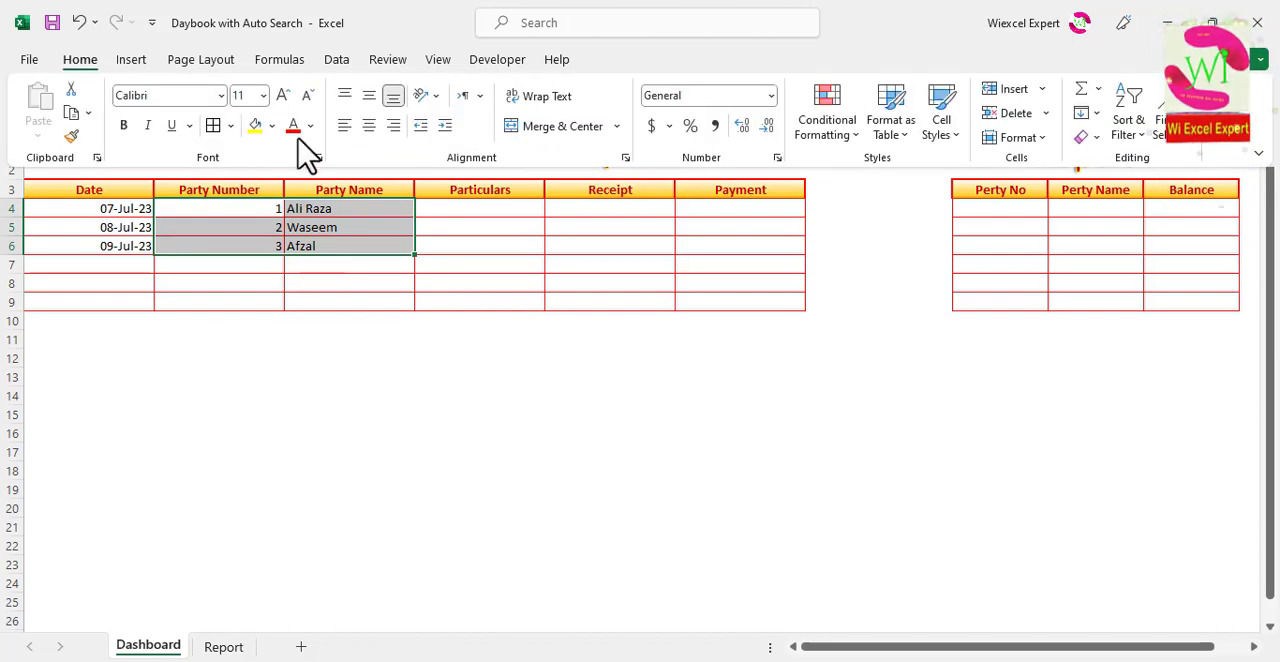
{"action": "left_click", "coordinate": [369, 126]}
Step: Enter "By Cash" under Particulars in D4 and copy it down to D5 and D6
{"action": "left_click", "coordinate": [446, 208]}
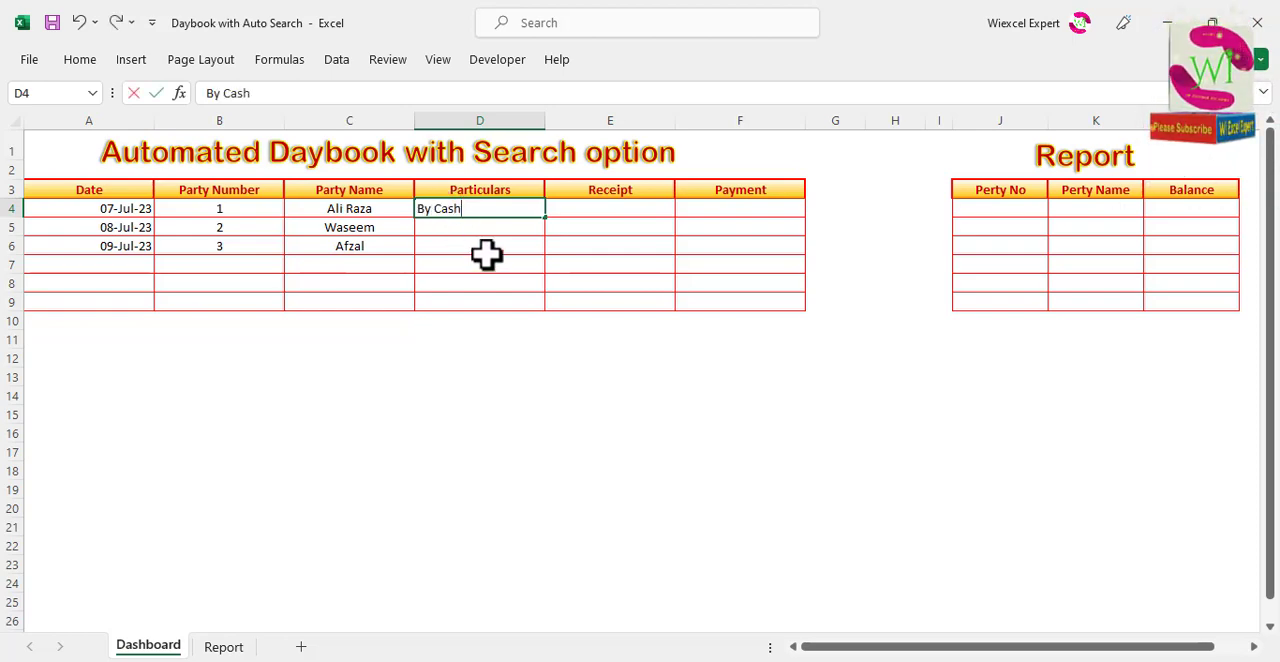
{"action": "key", "text": "Return"}
{"action": "key", "text": "Down"}
{"action": "key", "text": "ctrl+d"}
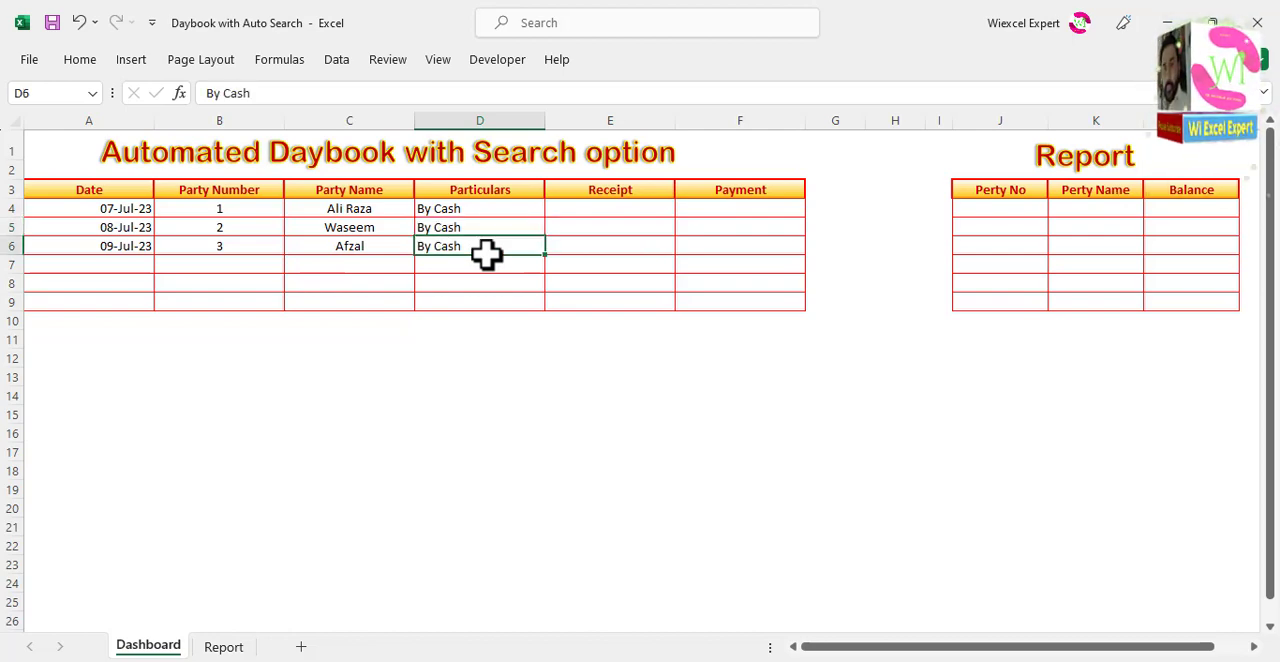
Step: Enter receipt amounts of 1000 in E4 and 2500 in E5
{"action": "key", "text": "Right"}
{"action": "key", "text": "Up"}
{"action": "key", "text": "Up"}
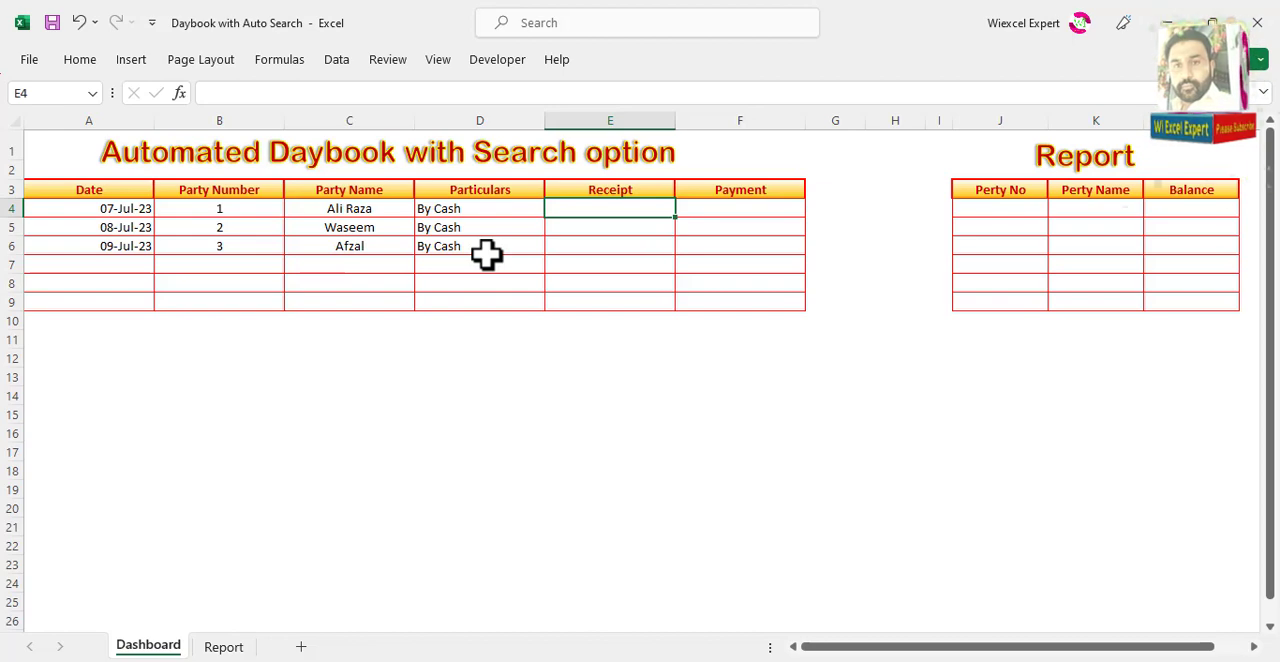
{"action": "key", "text": "Return"}
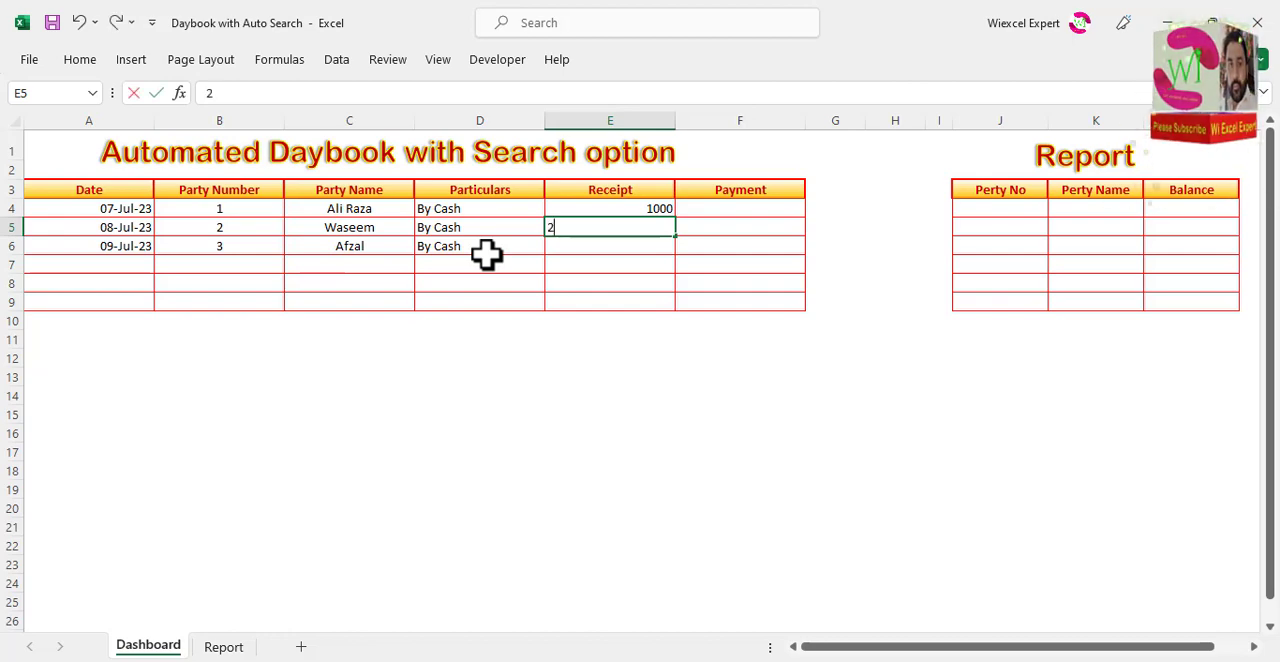
{"action": "key", "text": "Return"}
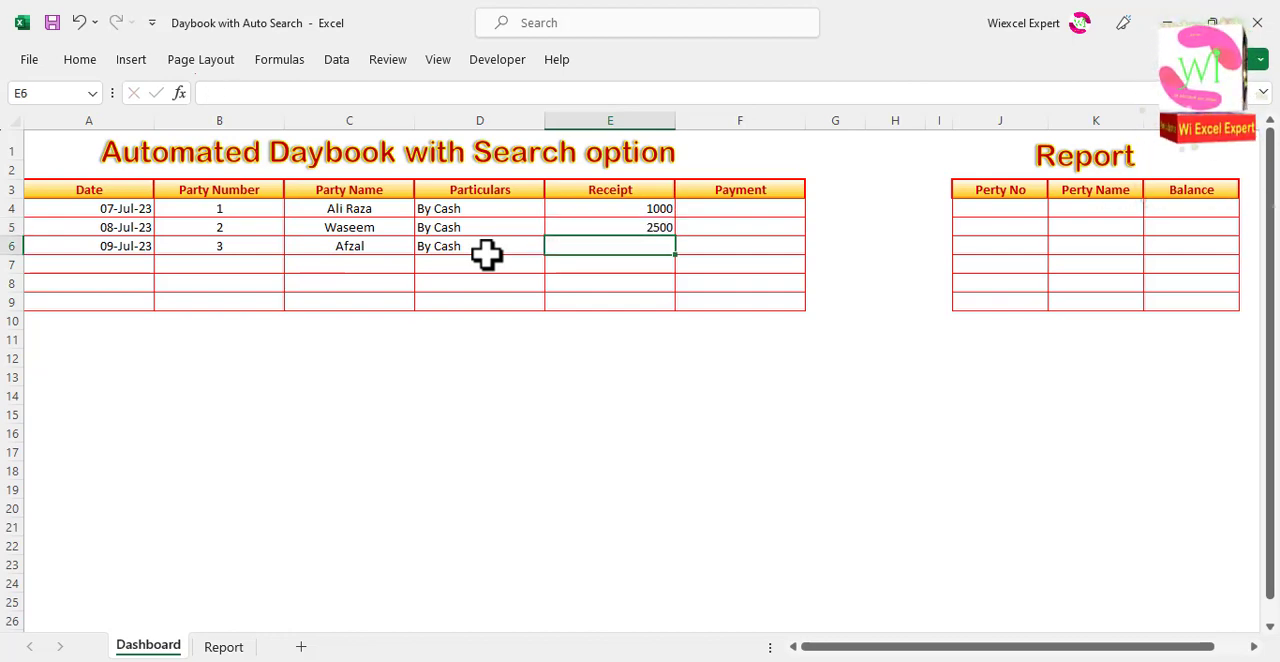
Step: Enter a payment amount of 1500 in F6 for party number 3
{"action": "key", "text": "Right"}
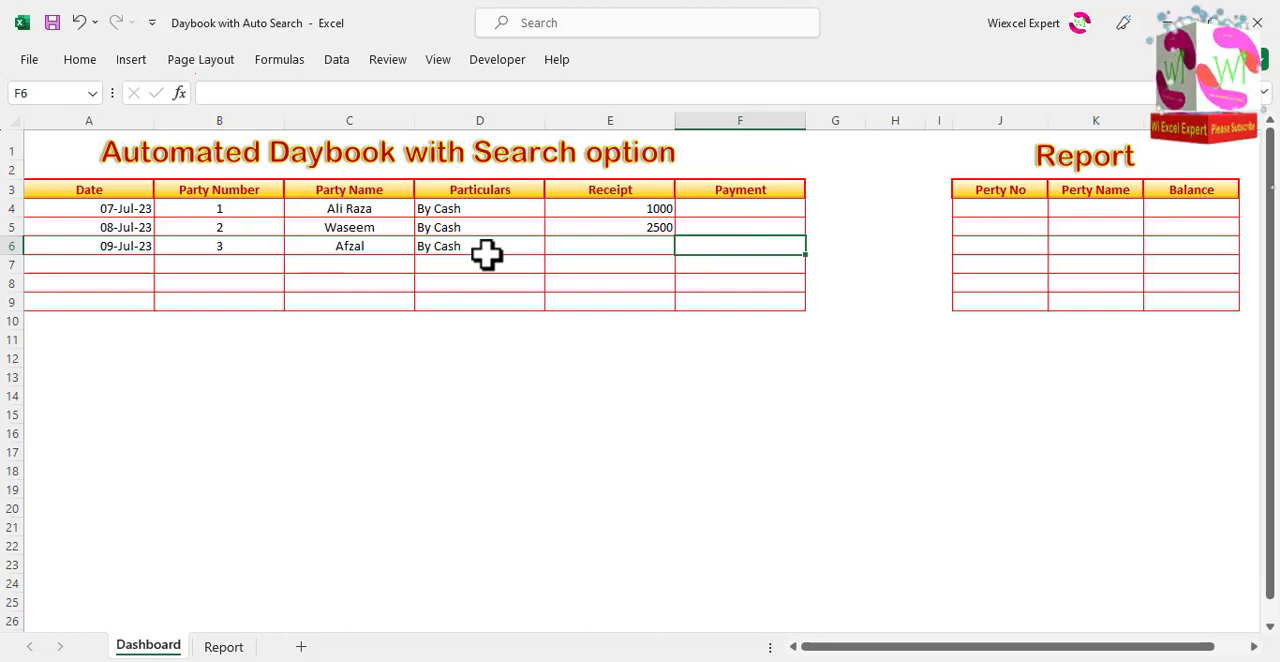
{"action": "key", "text": "Up"}
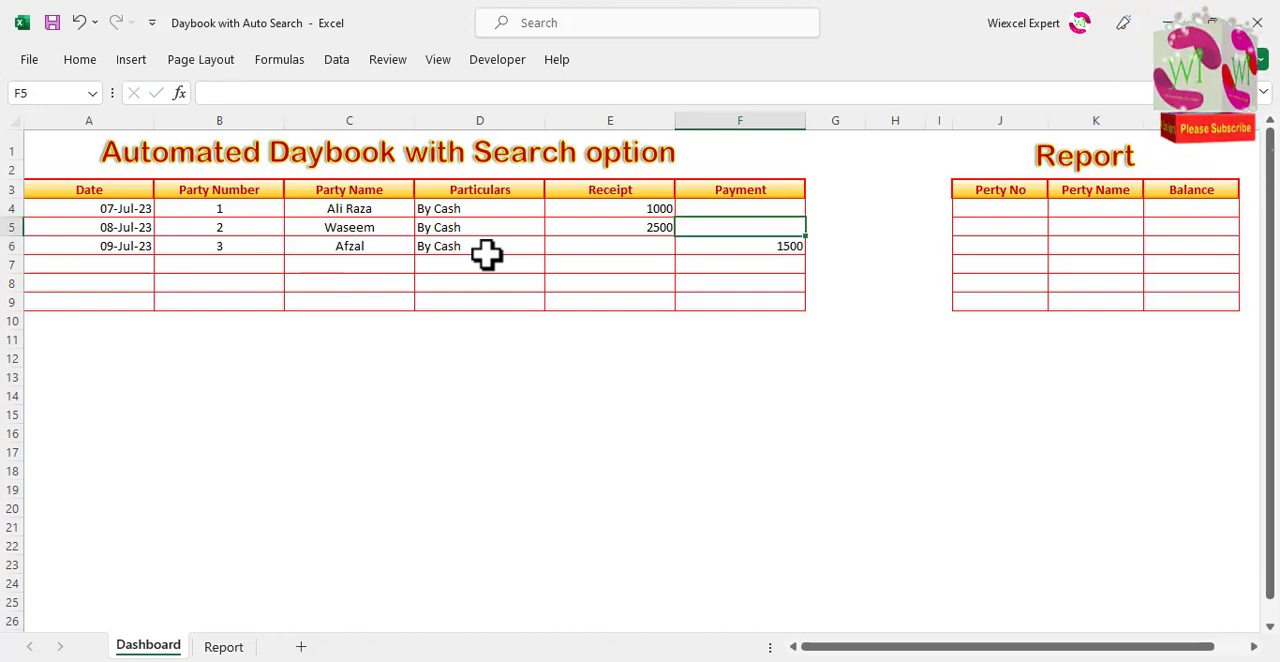
{"action": "key", "text": "Left"}
{"action": "key", "text": "Down"}
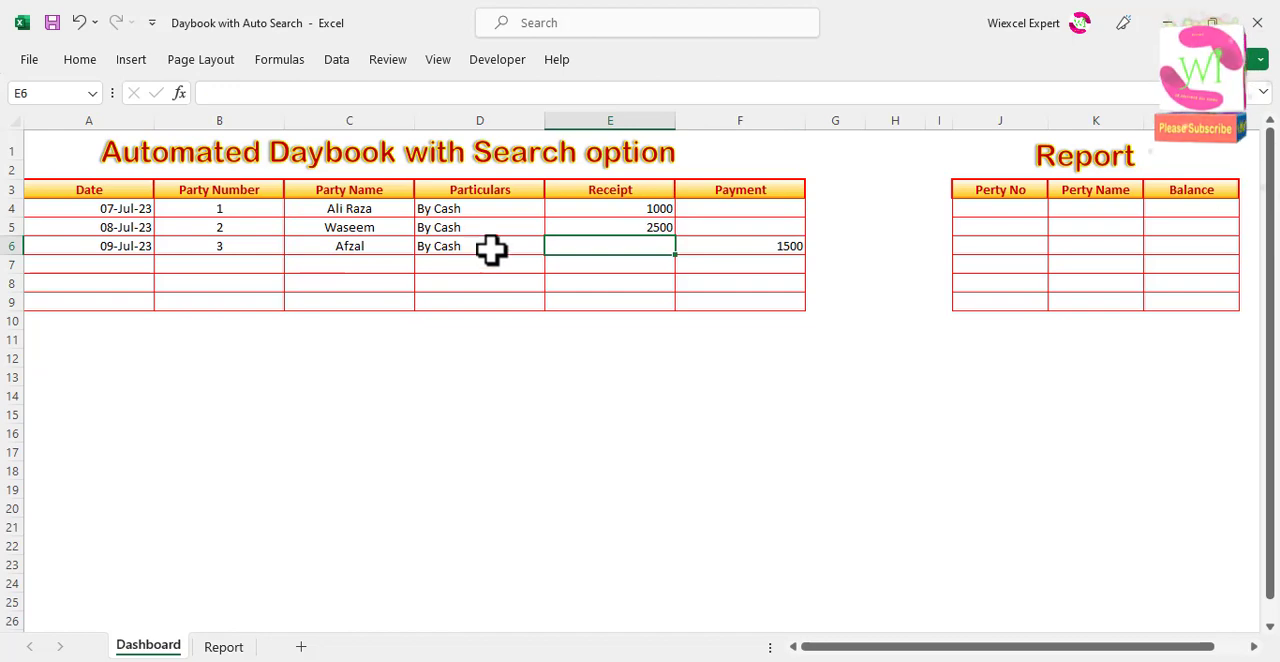
Step: Center the Receipt and Payment cells E4:F9 horizontally
{"action": "left_click_drag", "start_coordinate": [593, 210], "coordinate": [733, 300]}
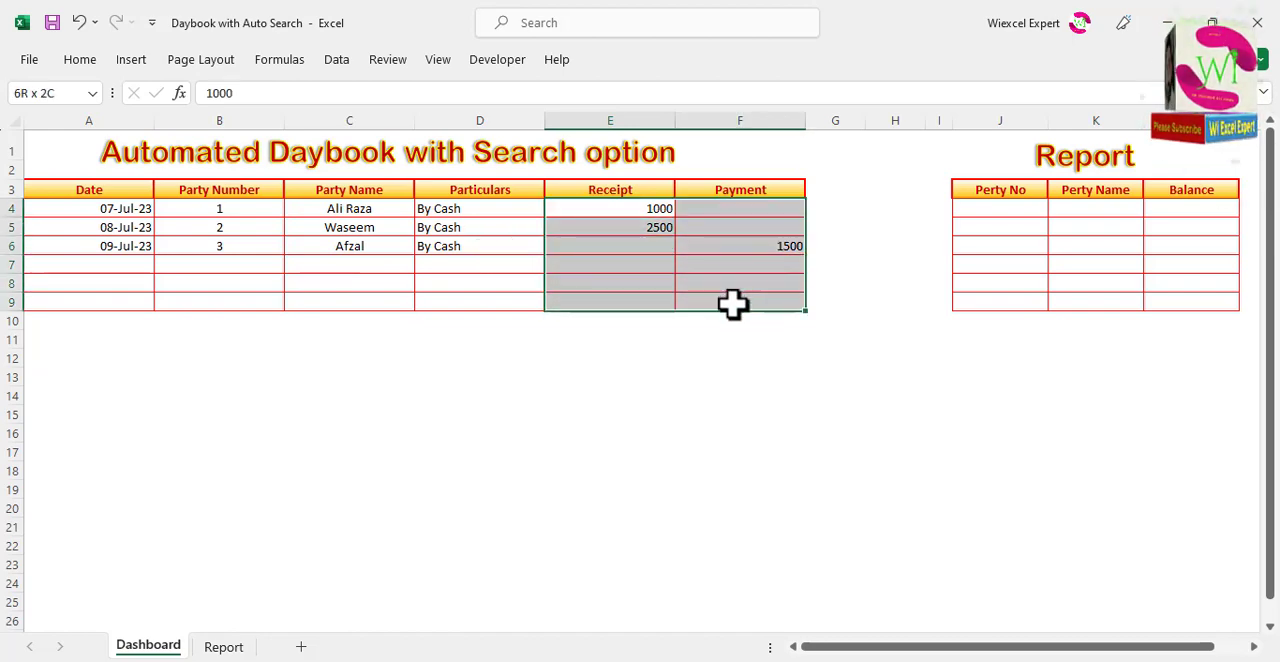
{"action": "left_click", "coordinate": [79, 62]}
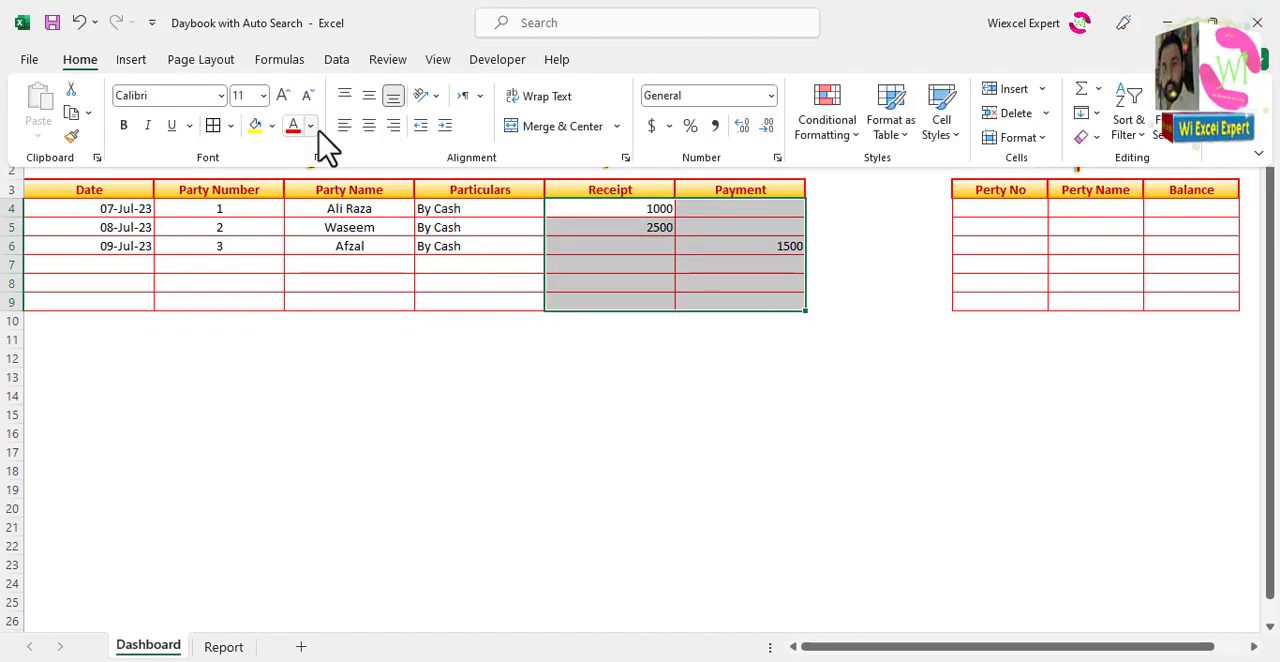
{"action": "left_click", "coordinate": [371, 127]}
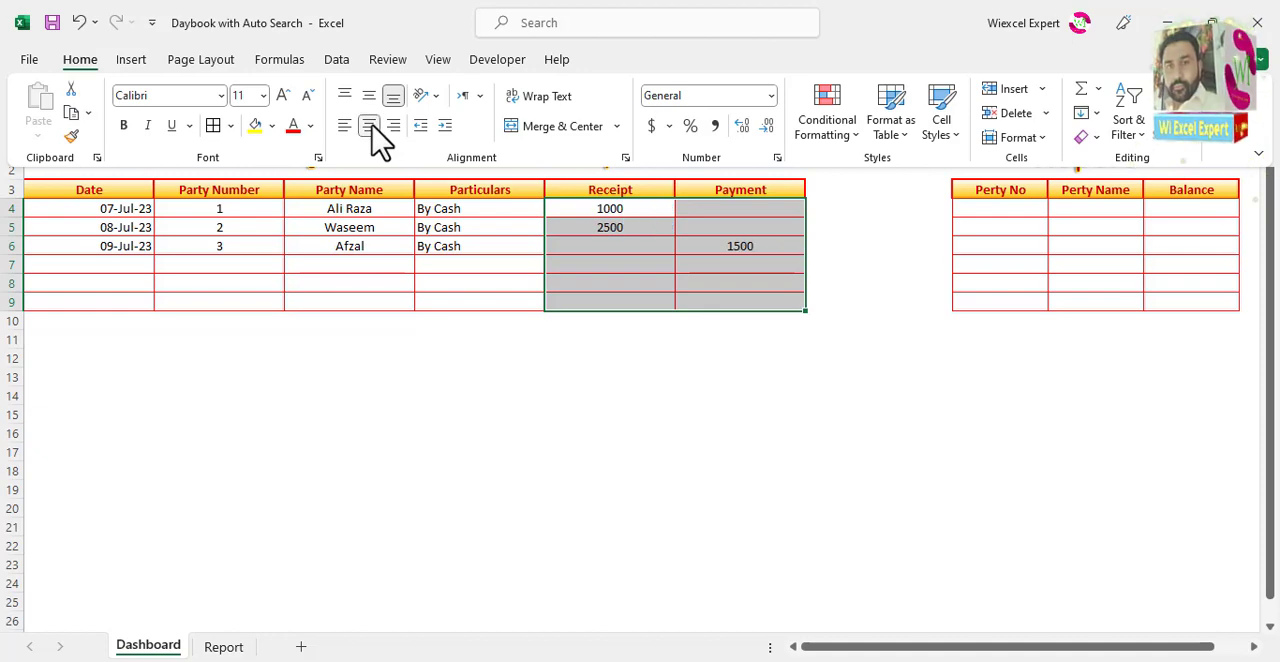
Step: Format the Receipt and Payment cells E4:F9 as Currency with the $ symbol and 2 decimal places
{"action": "left_click", "coordinate": [601, 230]}
{"action": "key", "text": "ctrl+1"}
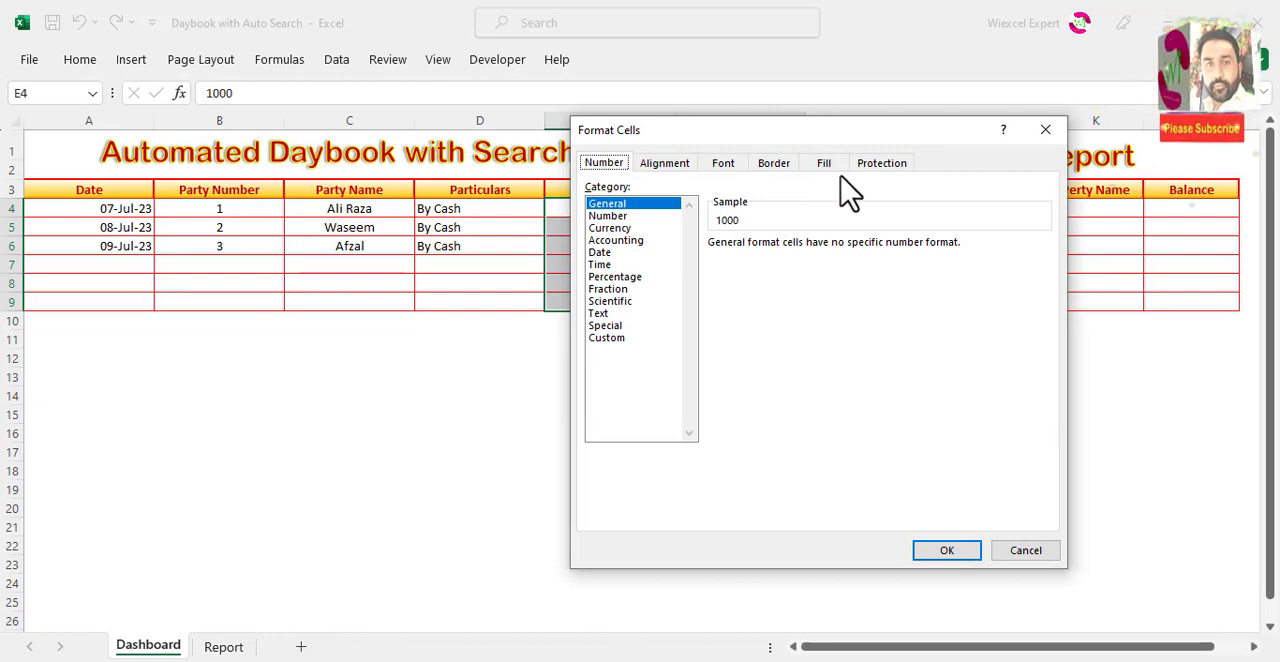
{"action": "left_click", "coordinate": [612, 230]}
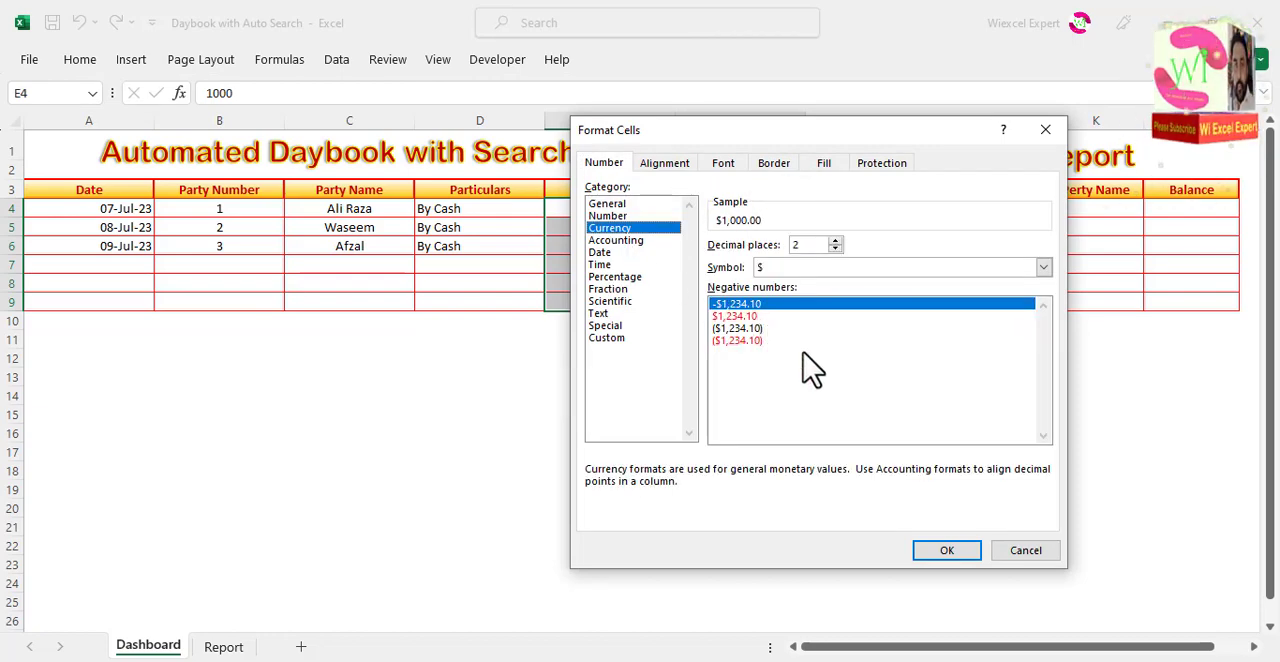
{"action": "left_click", "coordinate": [945, 551]}
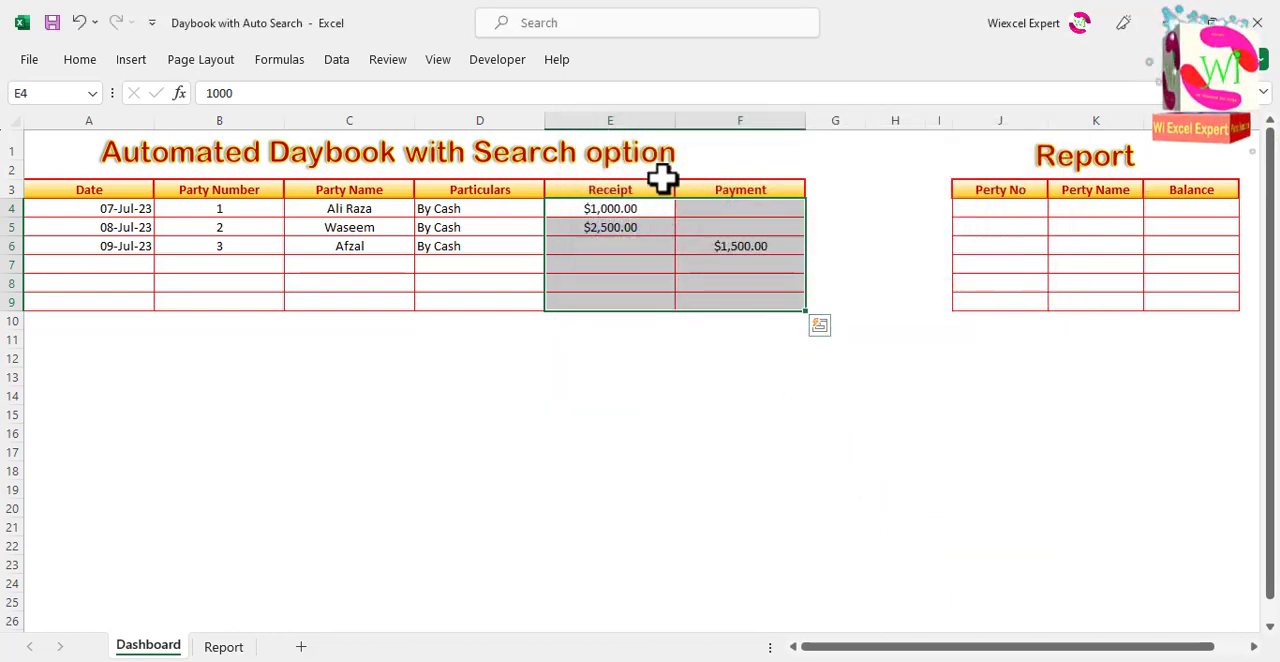
Step: Autofit the Receipt and Payment columns E and F, and widen both slightly to an equal width
{"action": "double_click", "coordinate": [674, 120]}
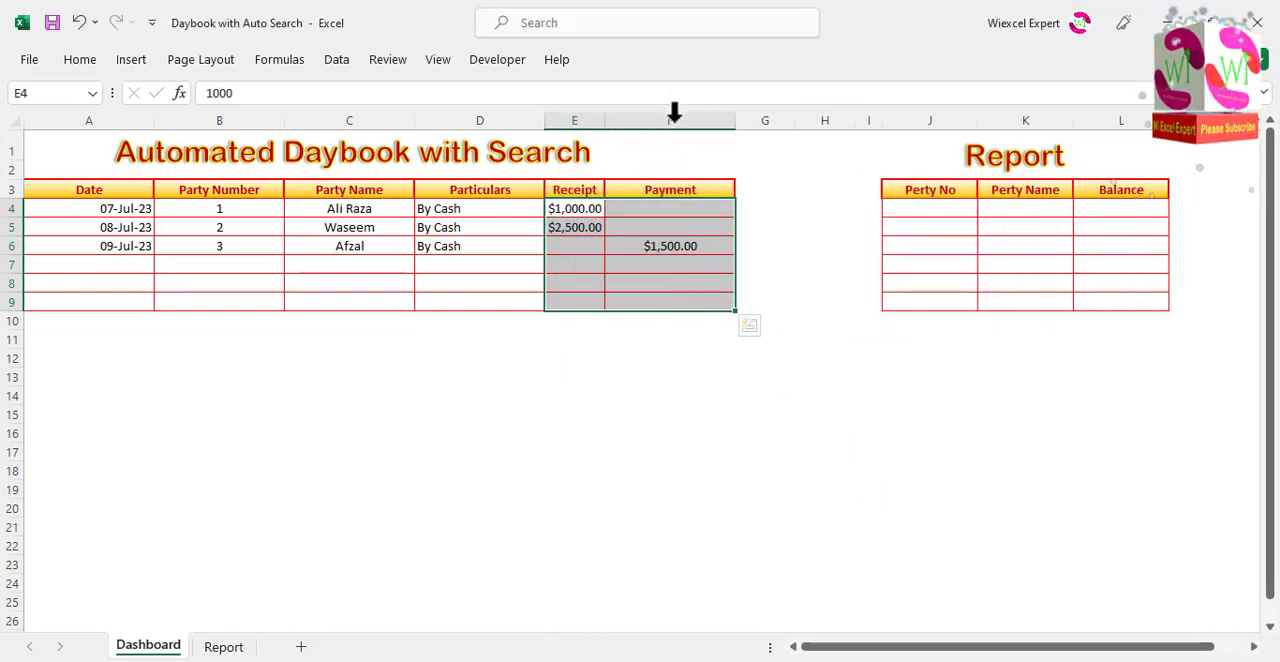
{"action": "double_click", "coordinate": [733, 120]}
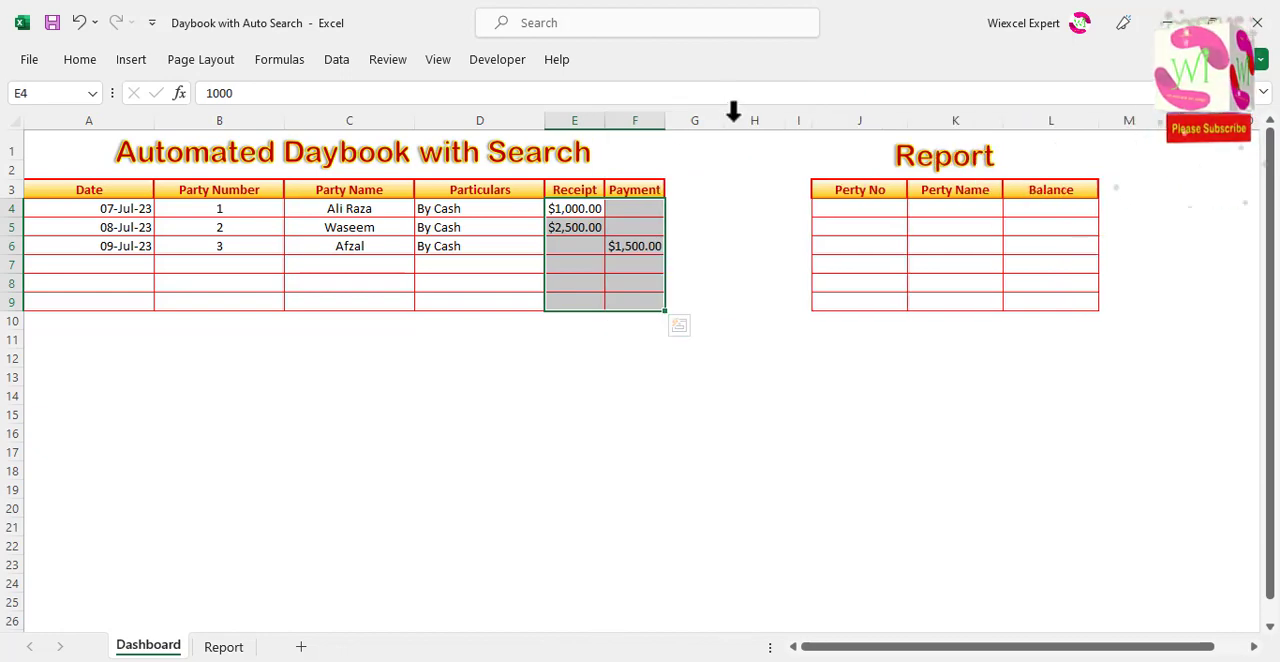
{"action": "left_click", "coordinate": [645, 228]}
{"action": "left_click_drag", "start_coordinate": [580, 117], "coordinate": [688, 121]}
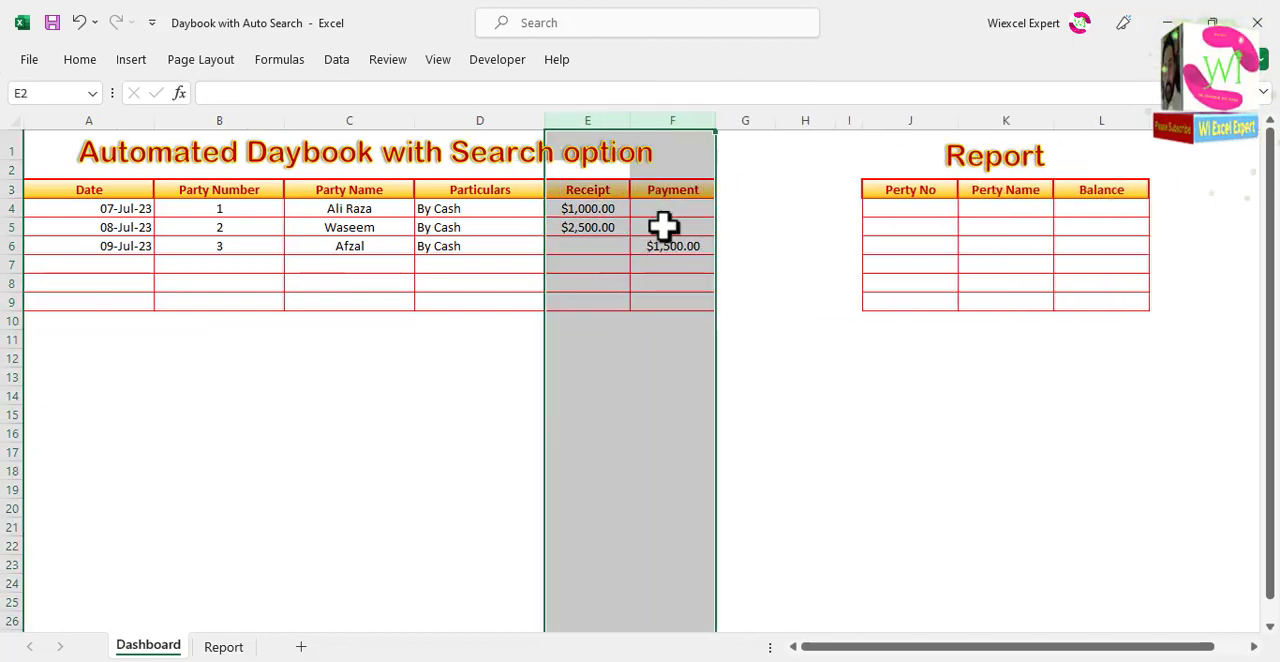
Step: Right-align the contents of the Receipt and Payment columns E:F
{"action": "left_click", "coordinate": [82, 60]}
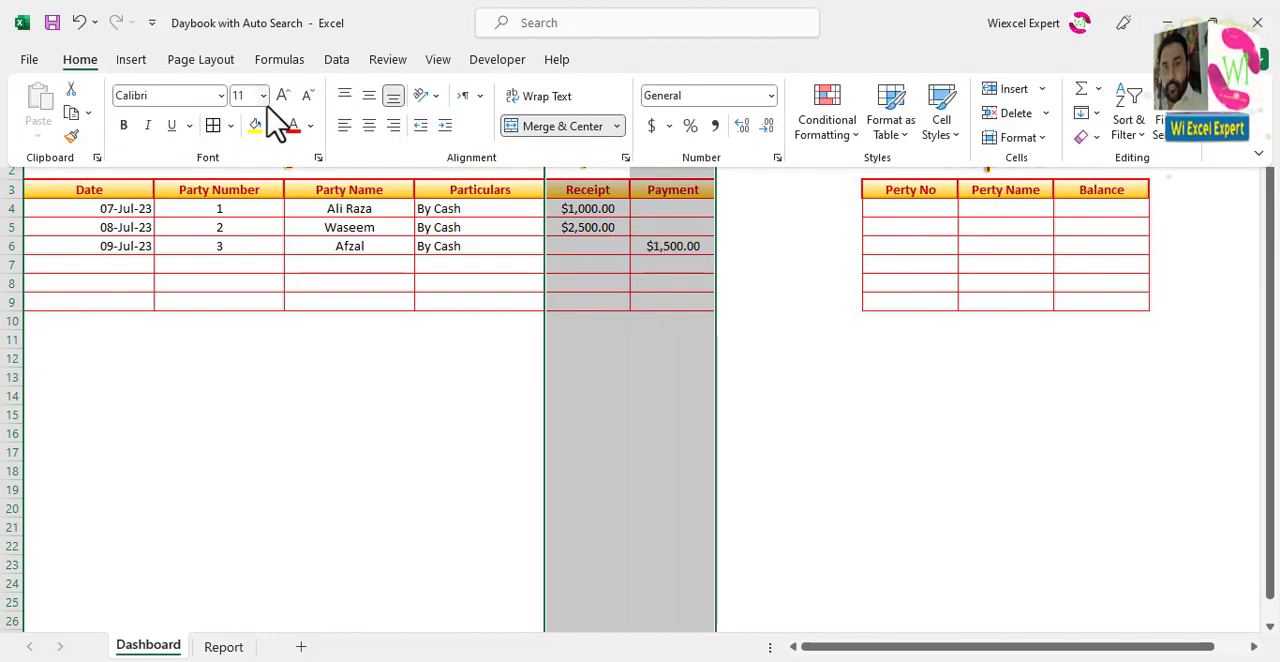
{"action": "left_click", "coordinate": [393, 125]}
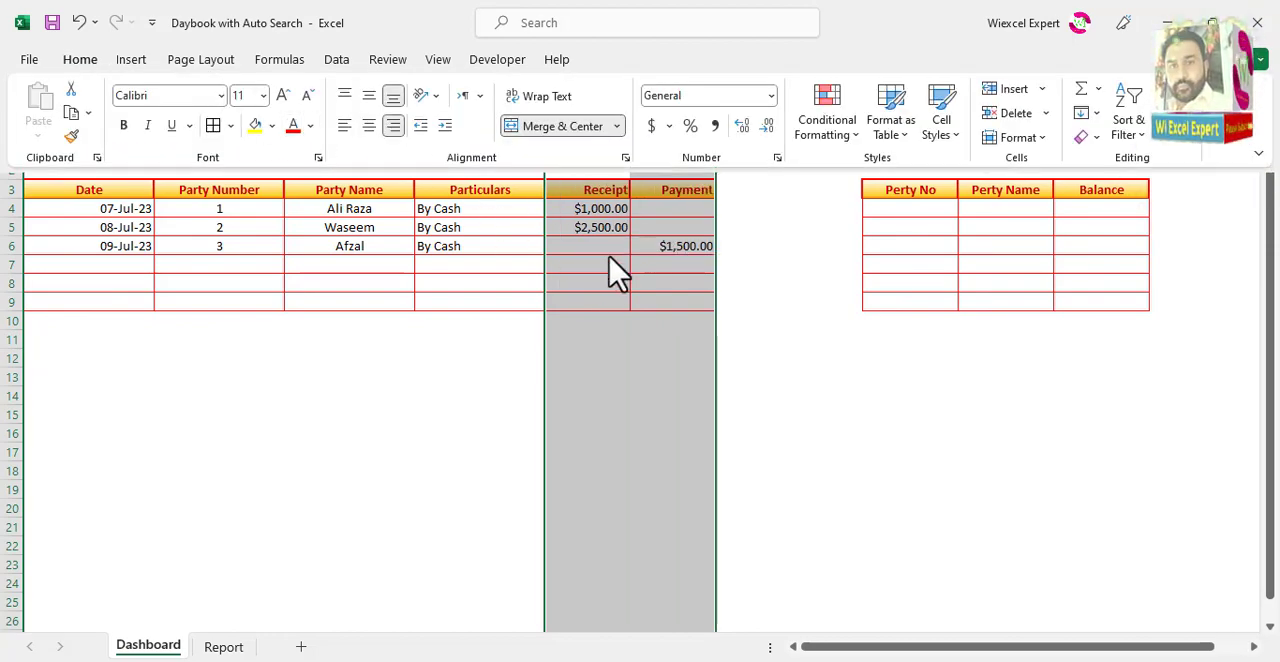
{"action": "left_click", "coordinate": [605, 262]}
{"action": "left_click", "coordinate": [596, 208]}
{"action": "left_click", "coordinate": [600, 248]}
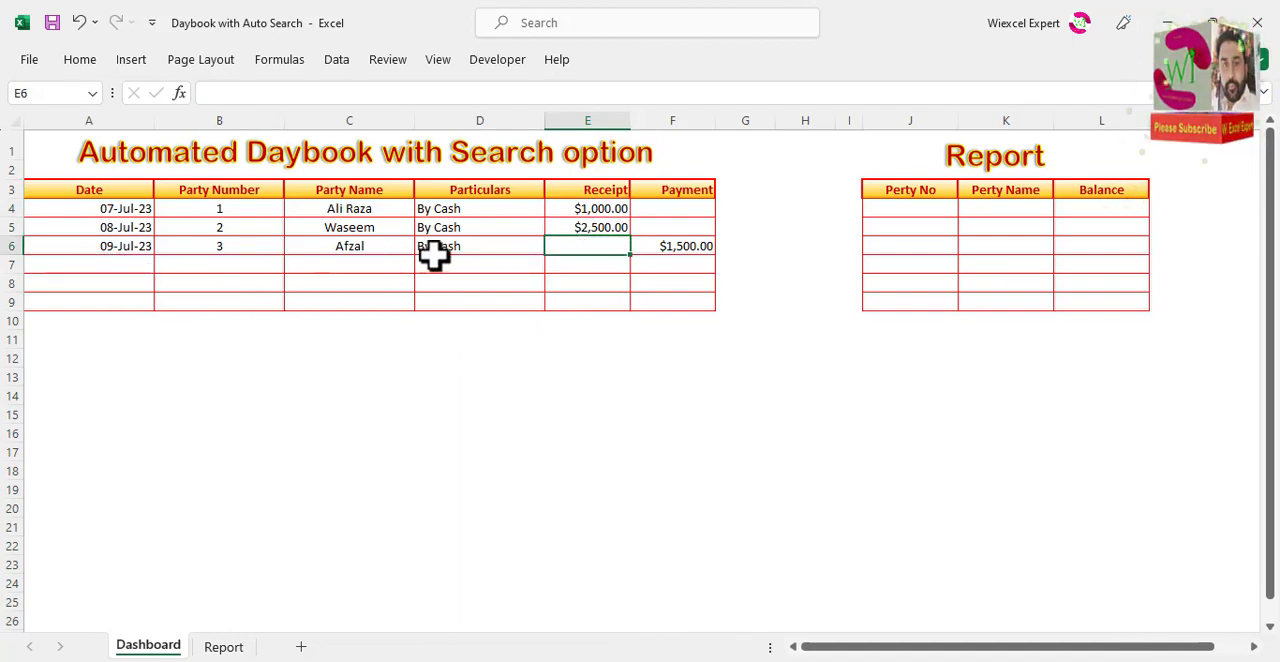
Step: Enter party numbers 1, 2 and 3 in J4:J6 of the Dashboard's Report table
{"action": "left_click", "coordinate": [920, 208]}
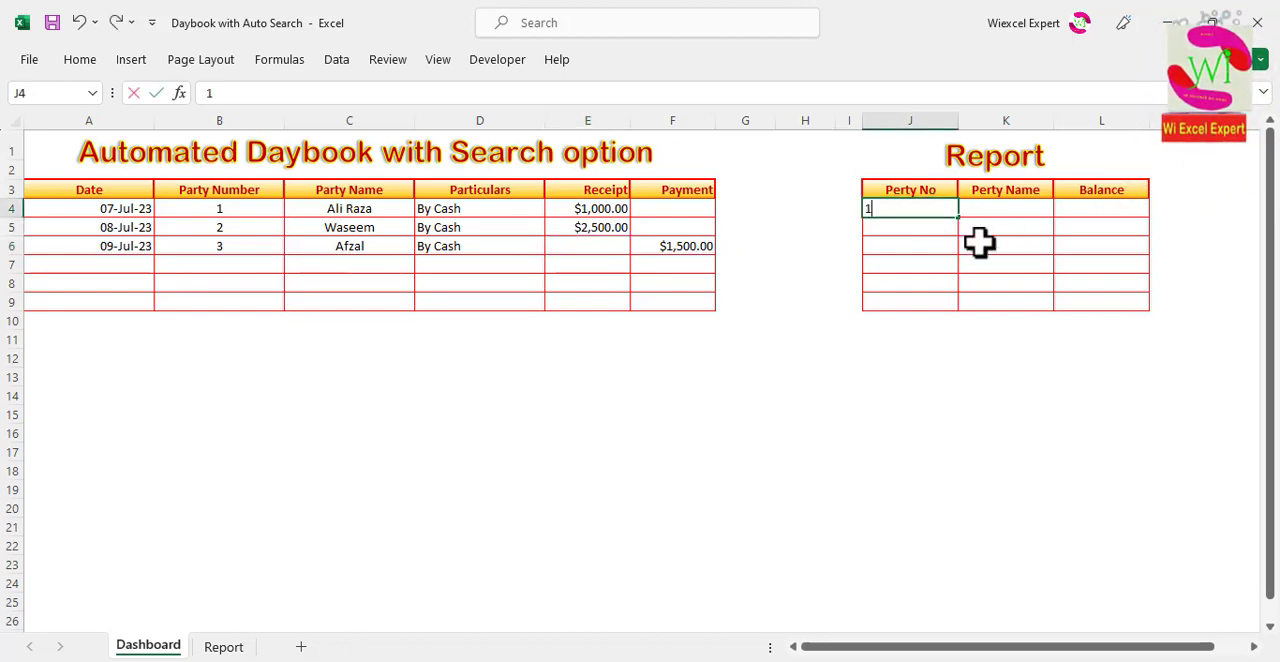
{"action": "key", "text": "Return"}
{"action": "key", "text": "Return"}
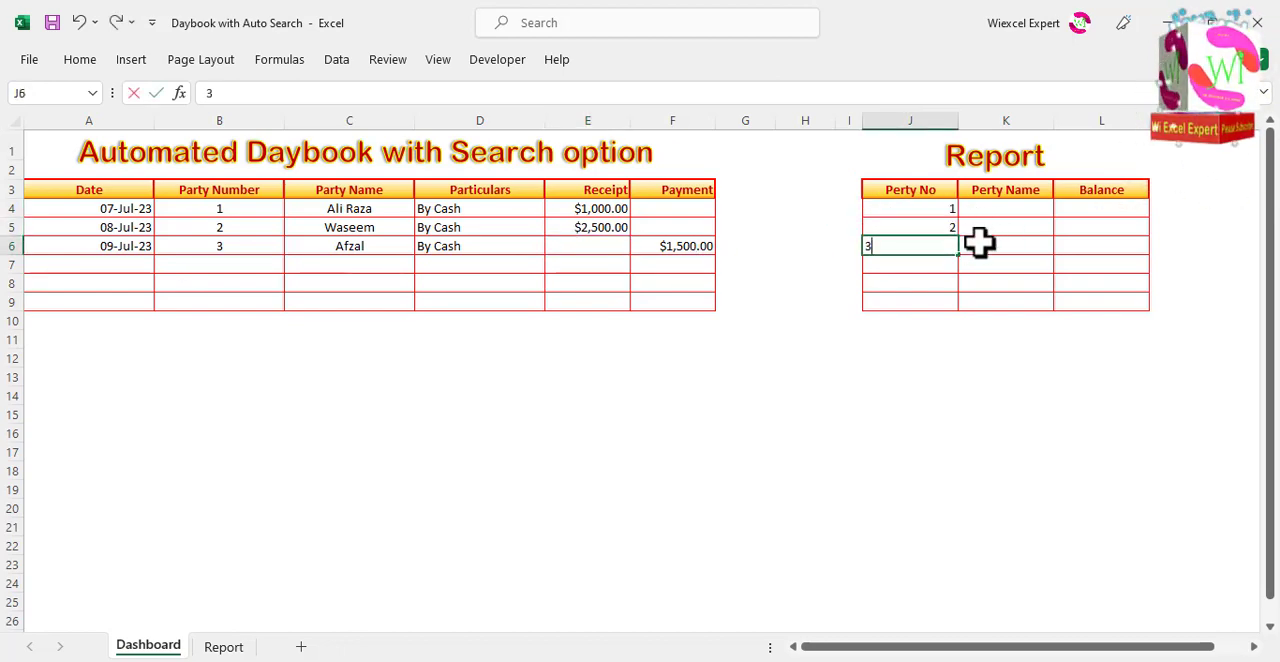
{"action": "key", "text": "Right"}
{"action": "key", "text": "Up"}
{"action": "key", "text": "Up"}
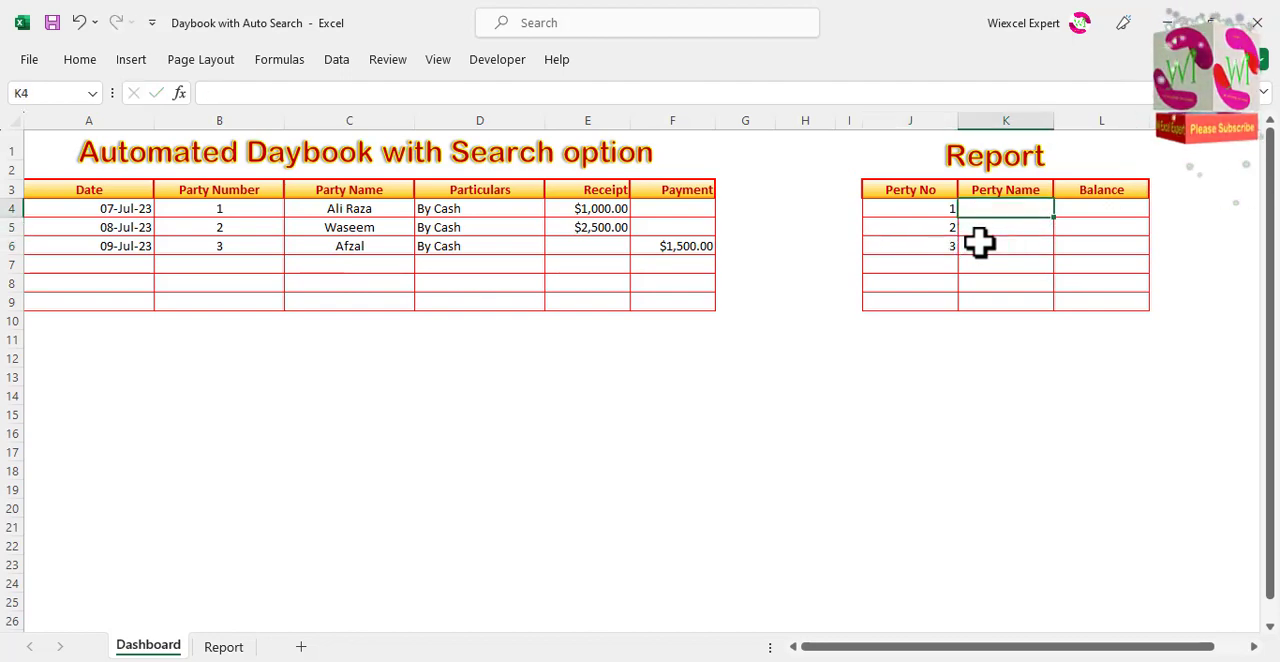
Step: Copy the three party names from C4:C6 into K4:K6 of the Report table
{"action": "left_click_drag", "start_coordinate": [355, 209], "coordinate": [361, 244]}
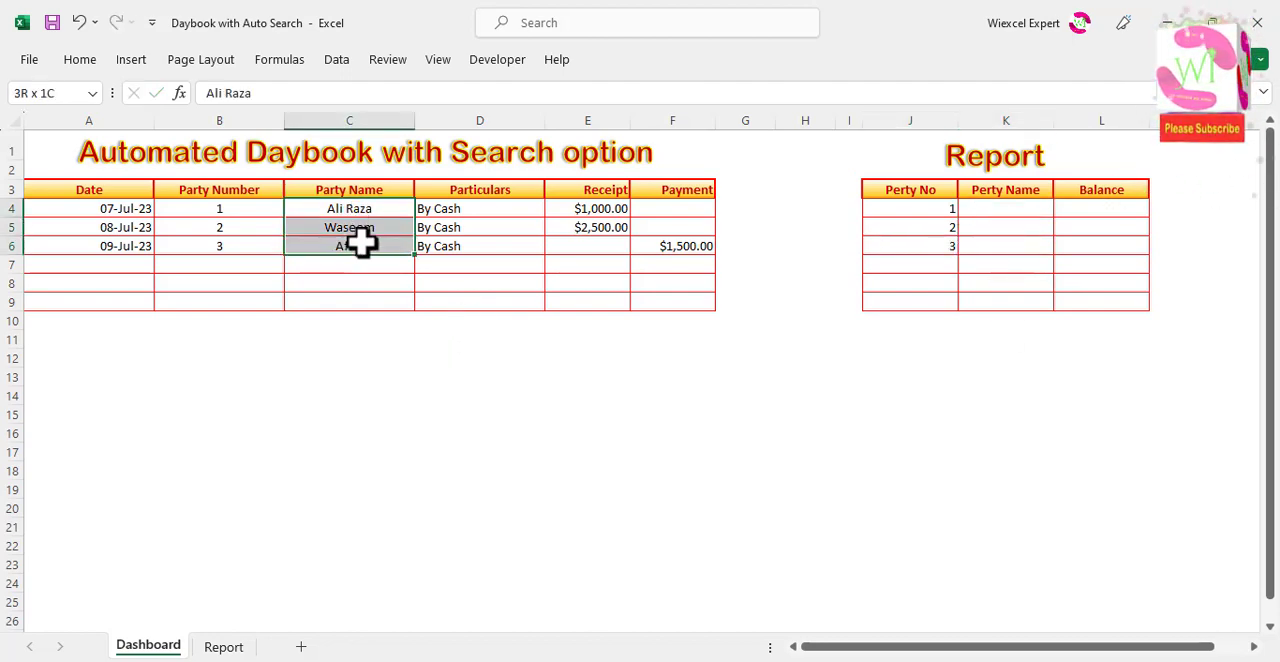
{"action": "key", "text": "ctrl+c"}
{"action": "left_click", "coordinate": [943, 212]}
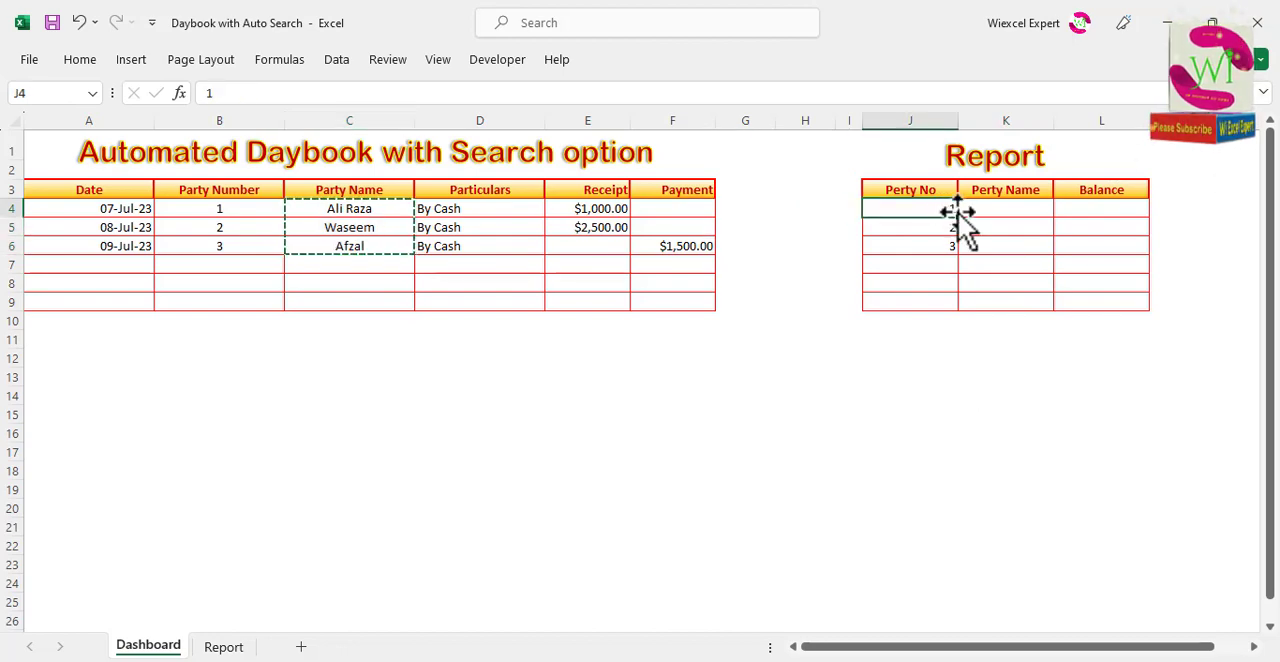
{"action": "left_click", "coordinate": [971, 208]}
{"action": "key", "text": "ctrl+v"}
{"action": "left_click", "coordinate": [980, 248]}
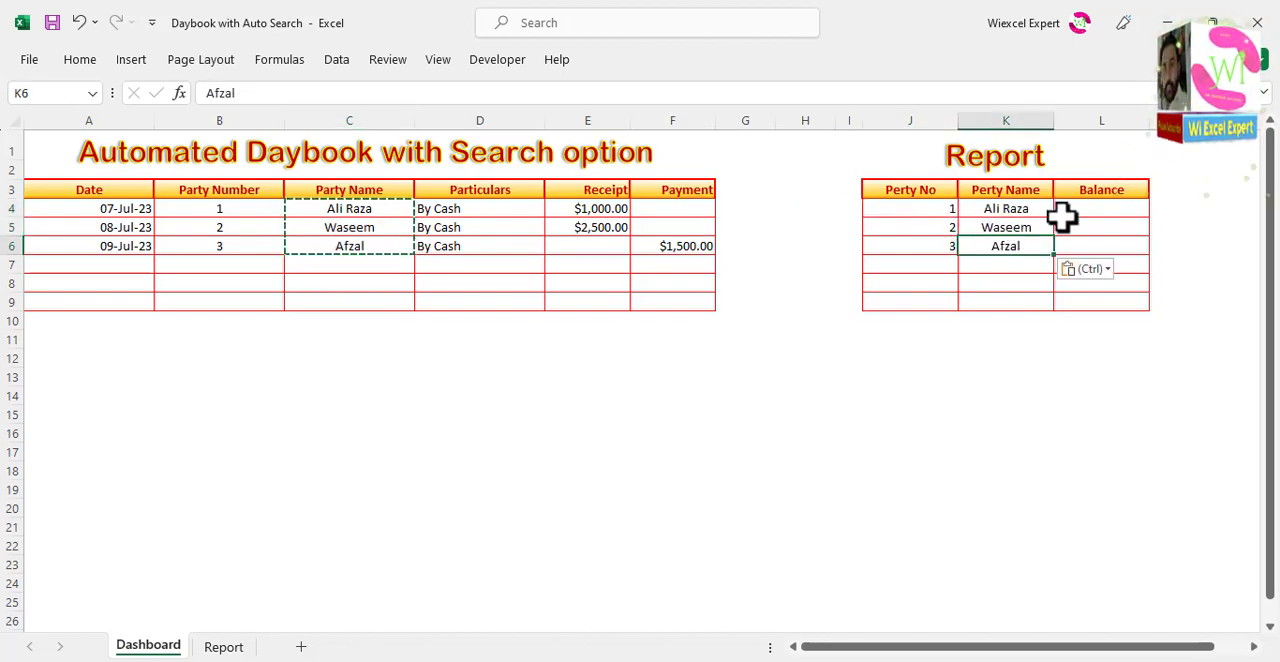
{"action": "left_click", "coordinate": [1066, 211]}
{"action": "left_click", "coordinate": [964, 242]}
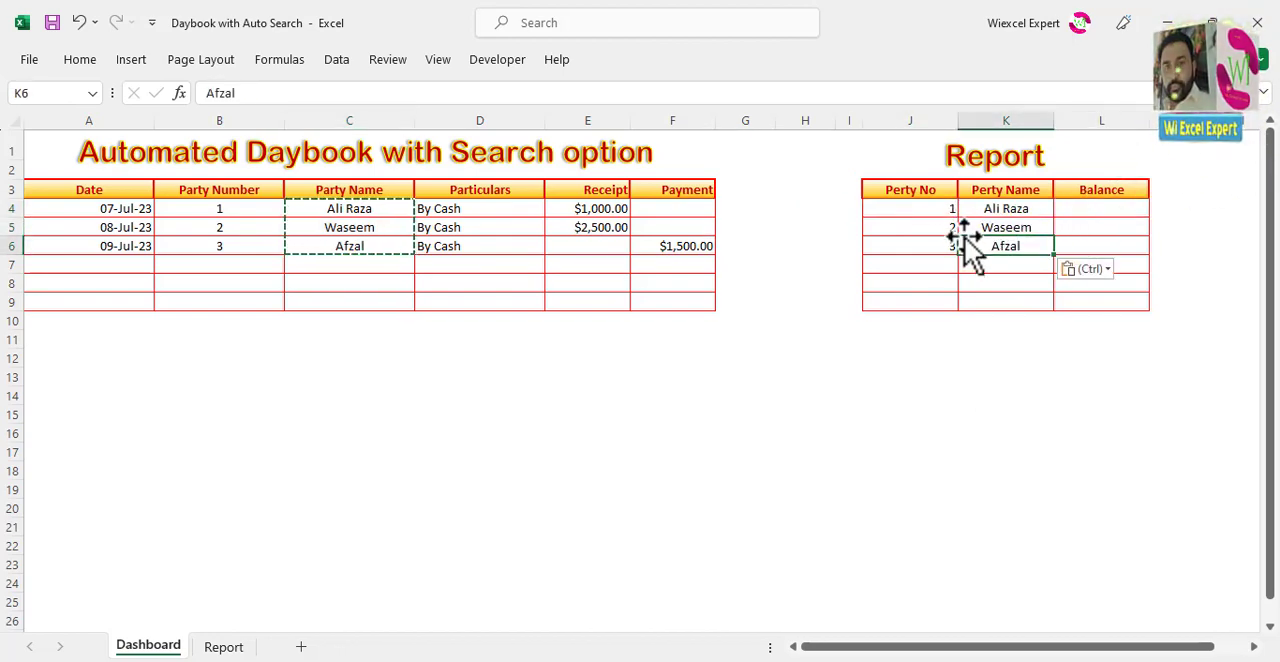
{"action": "key", "text": "Escape"}
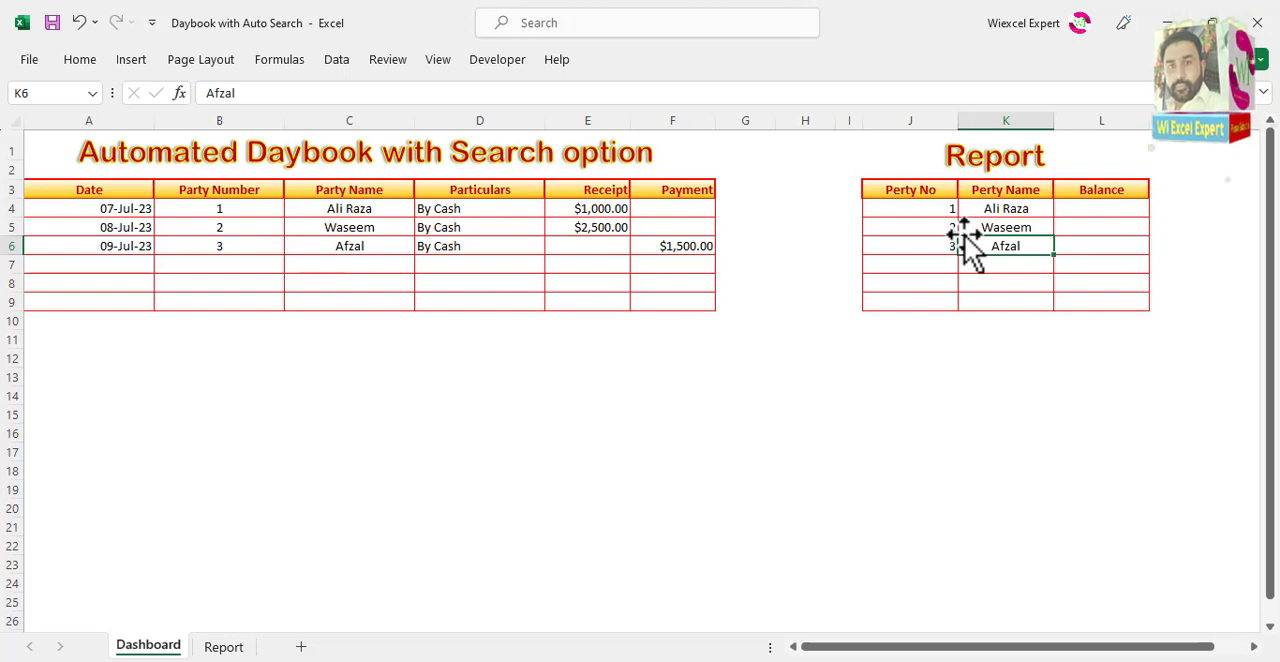
{"action": "left_click", "coordinate": [1096, 210]}
{"action": "type", "text": "=sumif"}
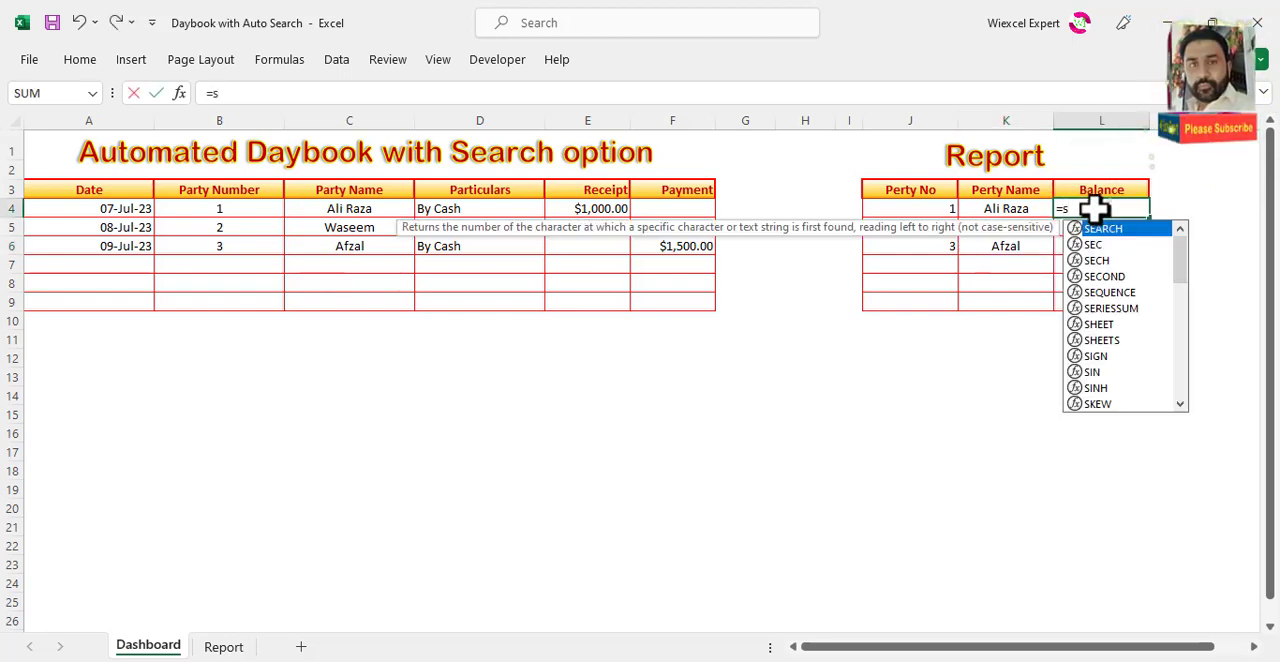
{"action": "type", "text": "(A:F"}
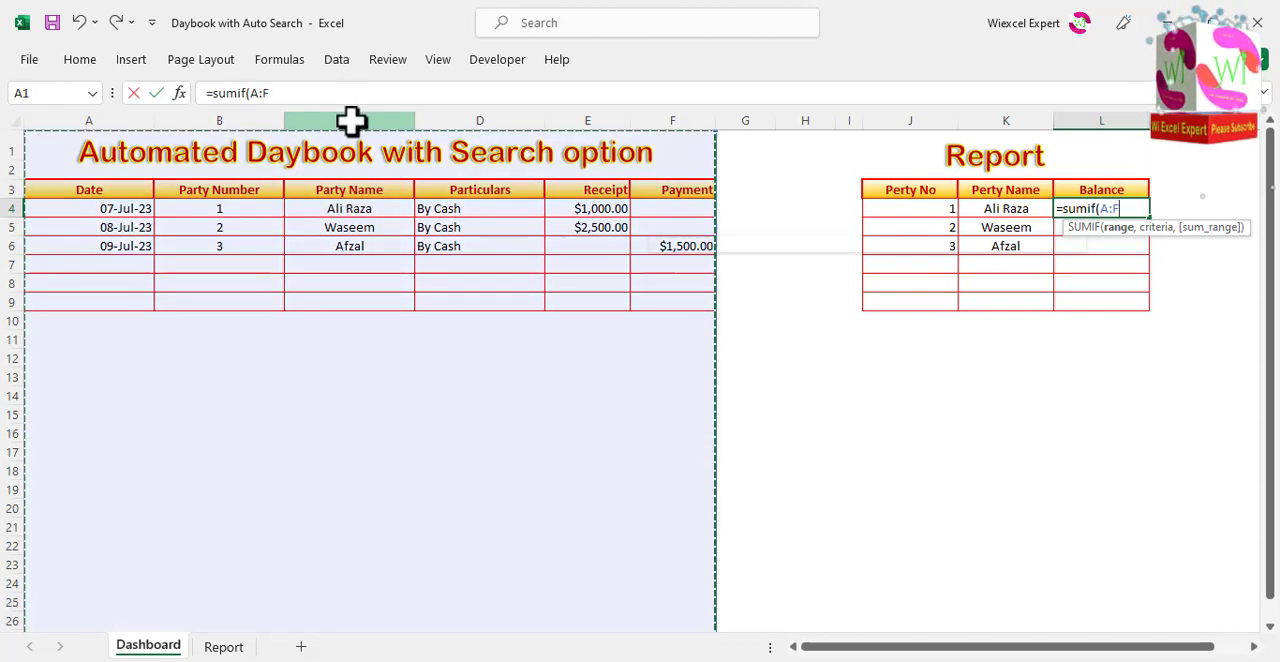
{"action": "left_click", "coordinate": [352, 120]}
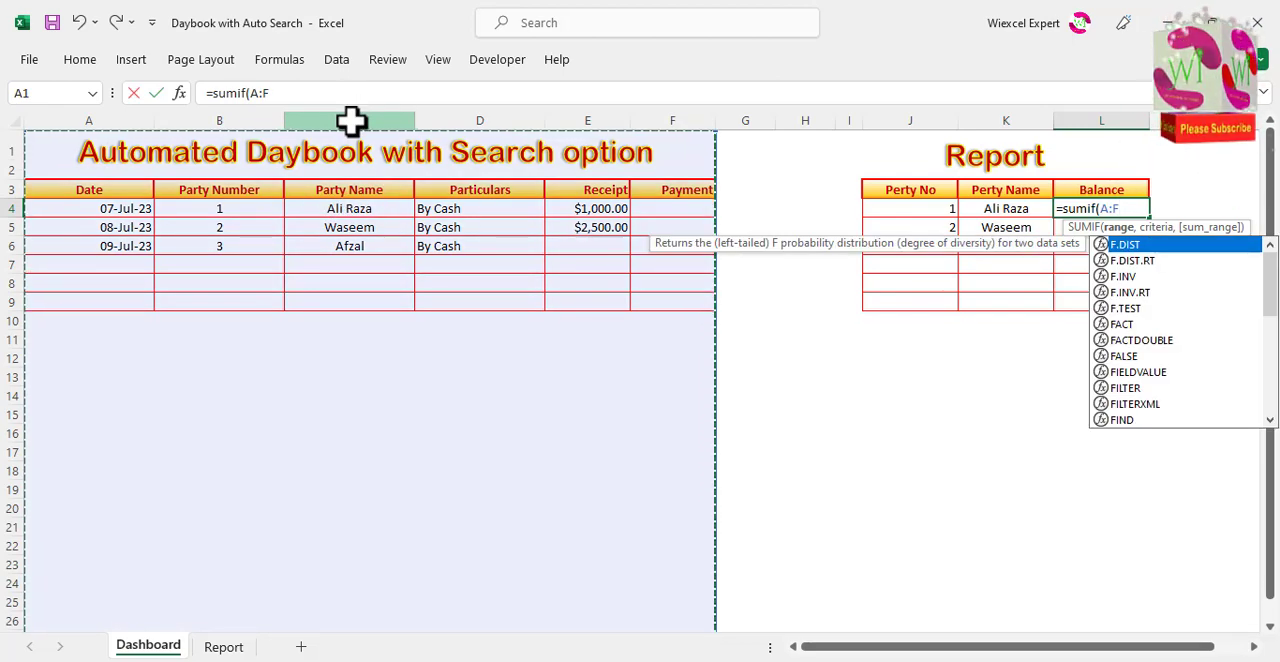
{"action": "type", "text": ","}
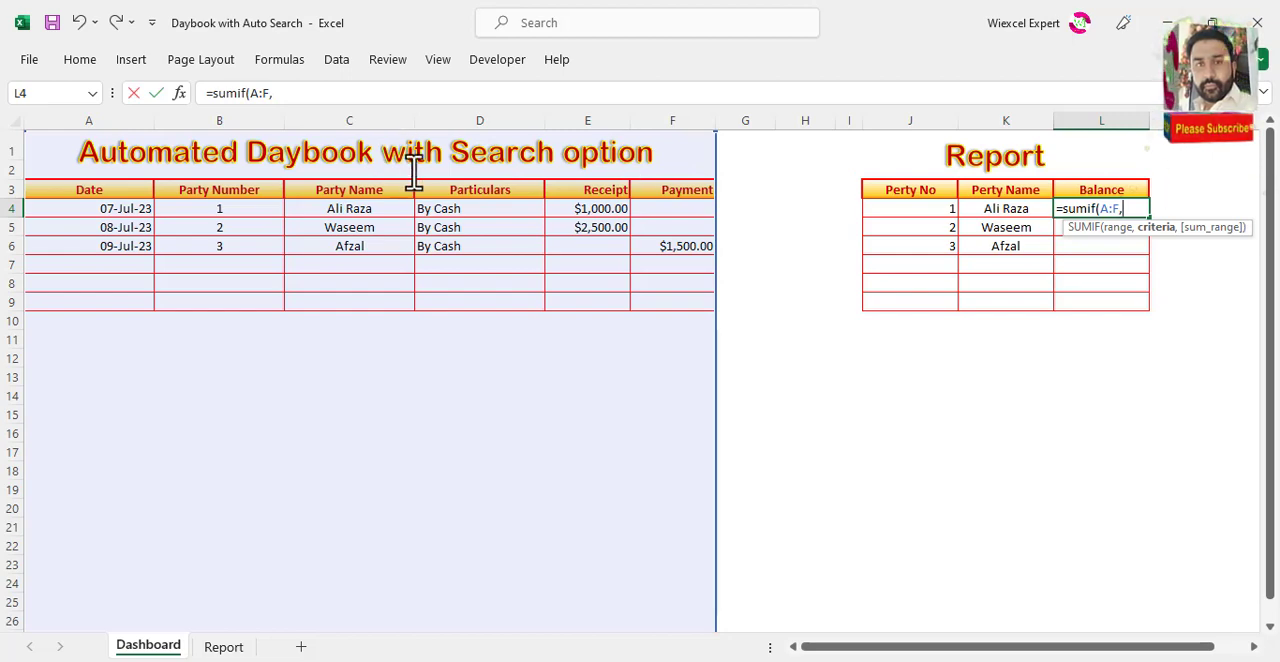
{"action": "key", "text": "Escape"}
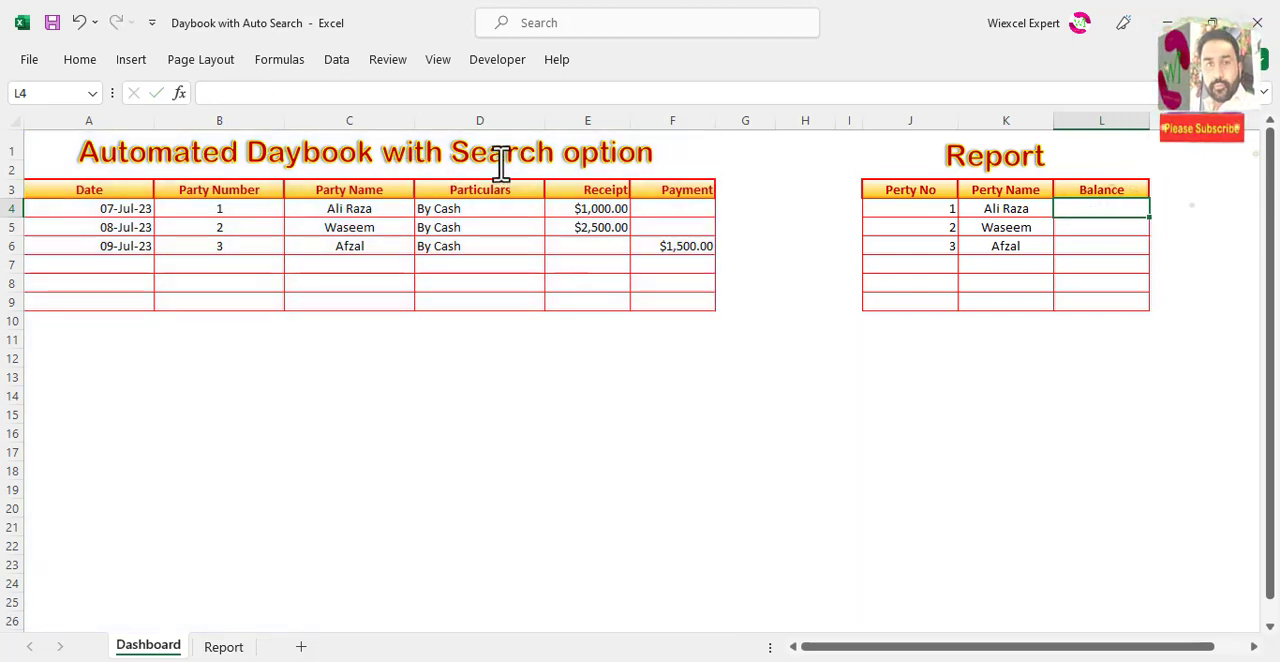
Step: Unmerge the title cells A1:F1 so that column C can be selected on its own
{"action": "left_click", "coordinate": [664, 160]}
{"action": "left_click", "coordinate": [692, 150]}
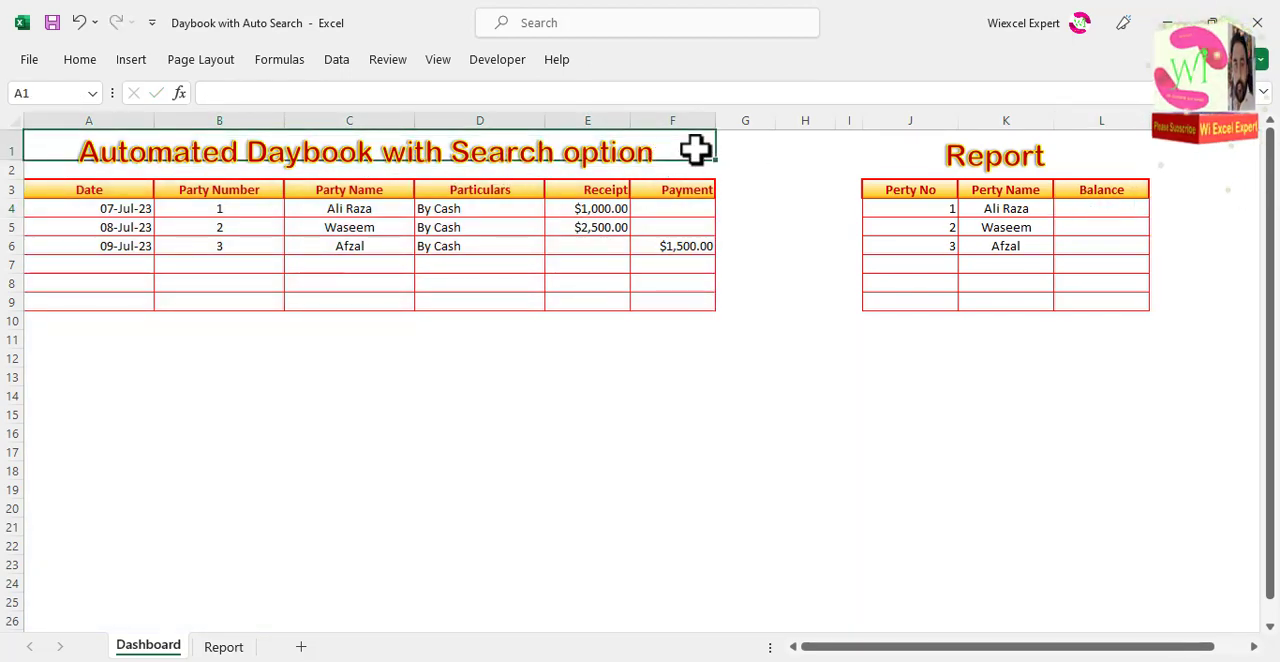
{"action": "left_click", "coordinate": [80, 59]}
{"action": "left_click", "coordinate": [558, 127]}
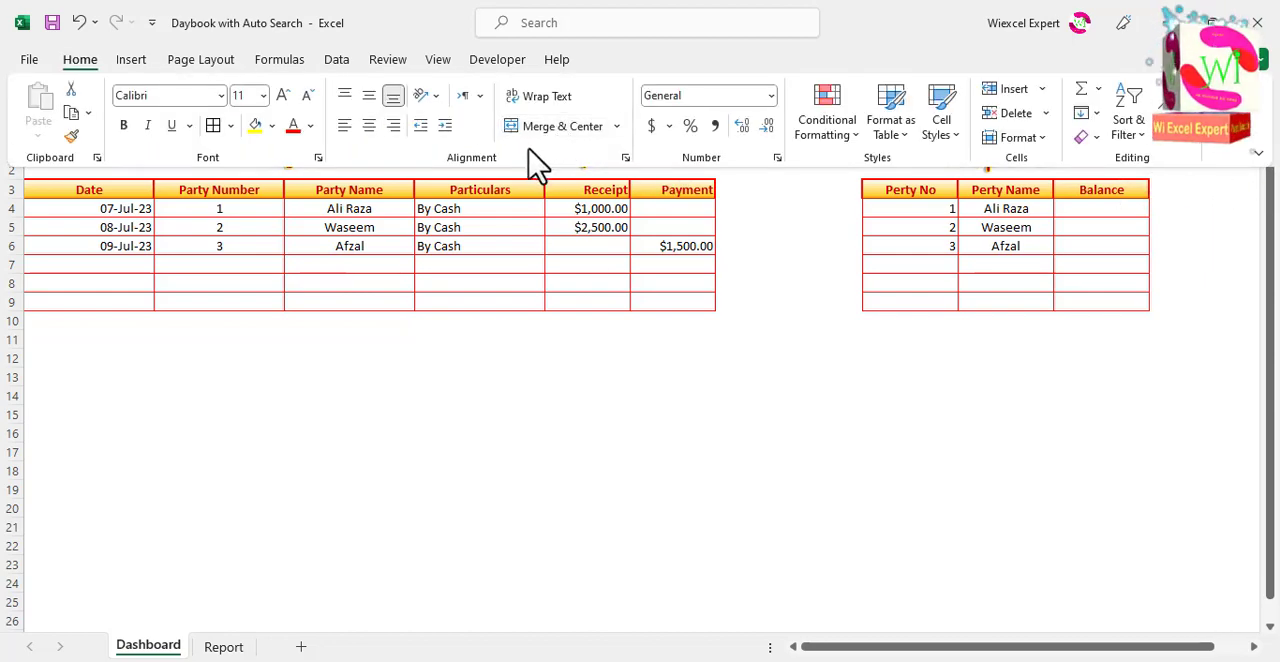
{"action": "left_click", "coordinate": [376, 171]}
{"action": "left_click", "coordinate": [369, 117]}
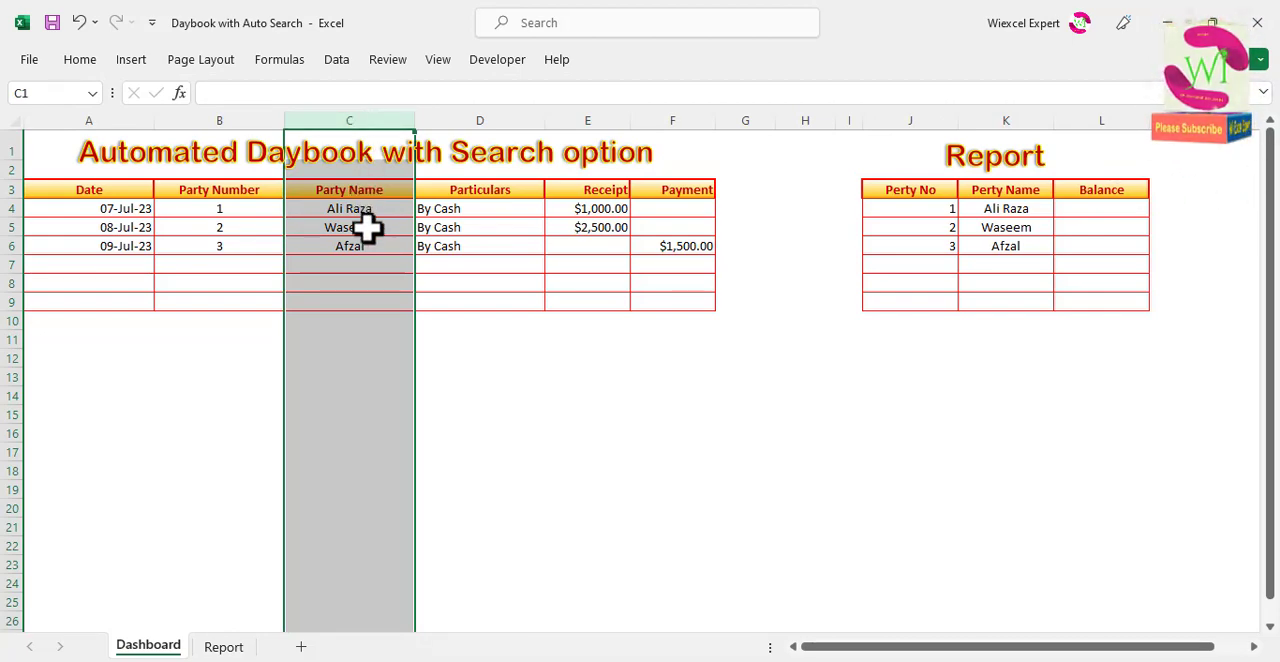
{"action": "left_click", "coordinate": [366, 194]}
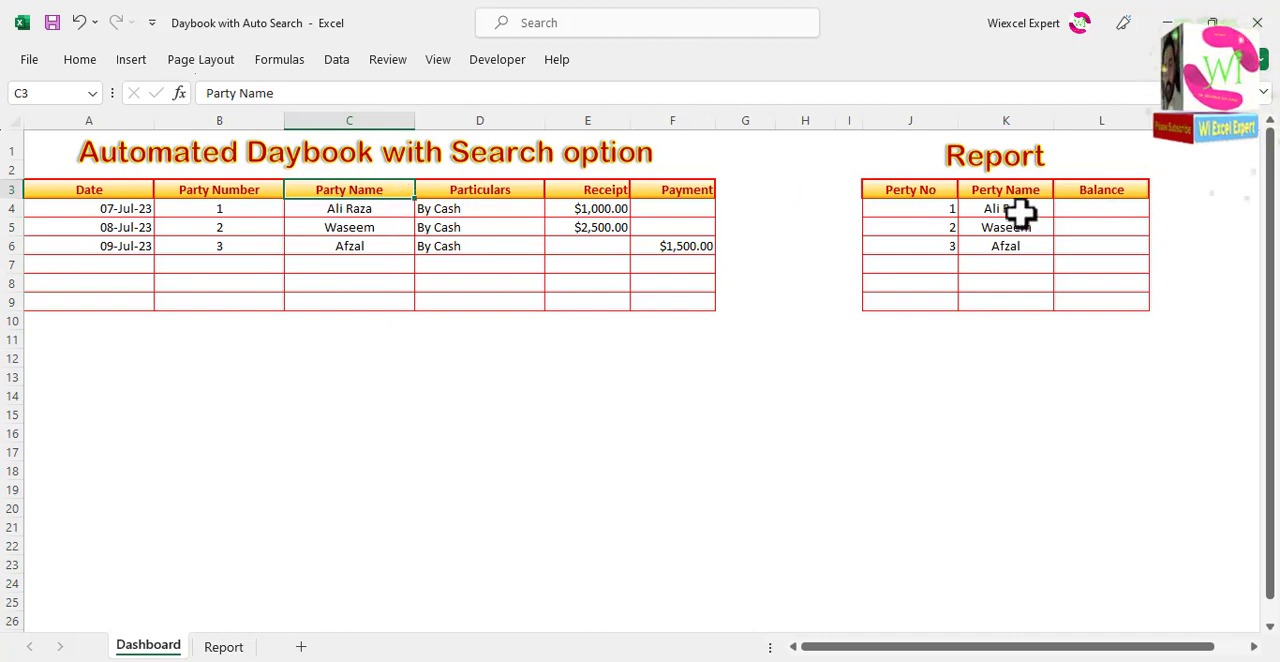
Step: Begin the Balance formula in L4 with =sumif(C:C,K4,E:E) to total the party's receipts
{"action": "left_click", "coordinate": [1077, 212]}
{"action": "type", "text": "="}
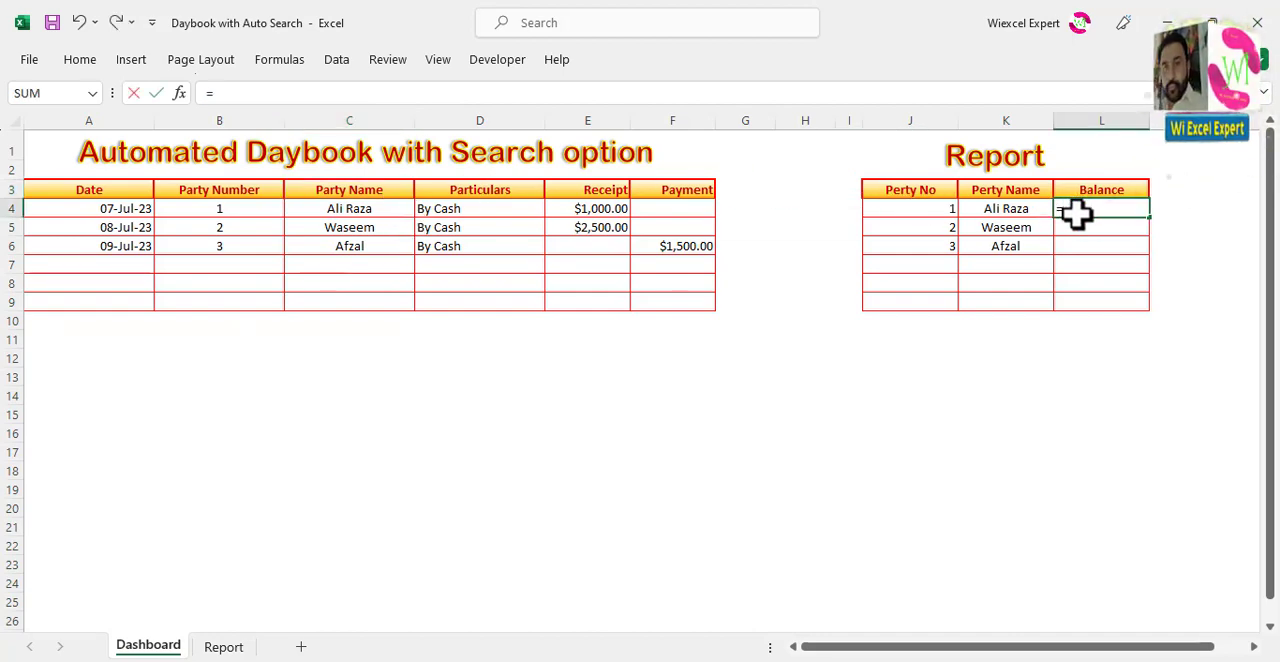
{"action": "type", "text": "sumif("}
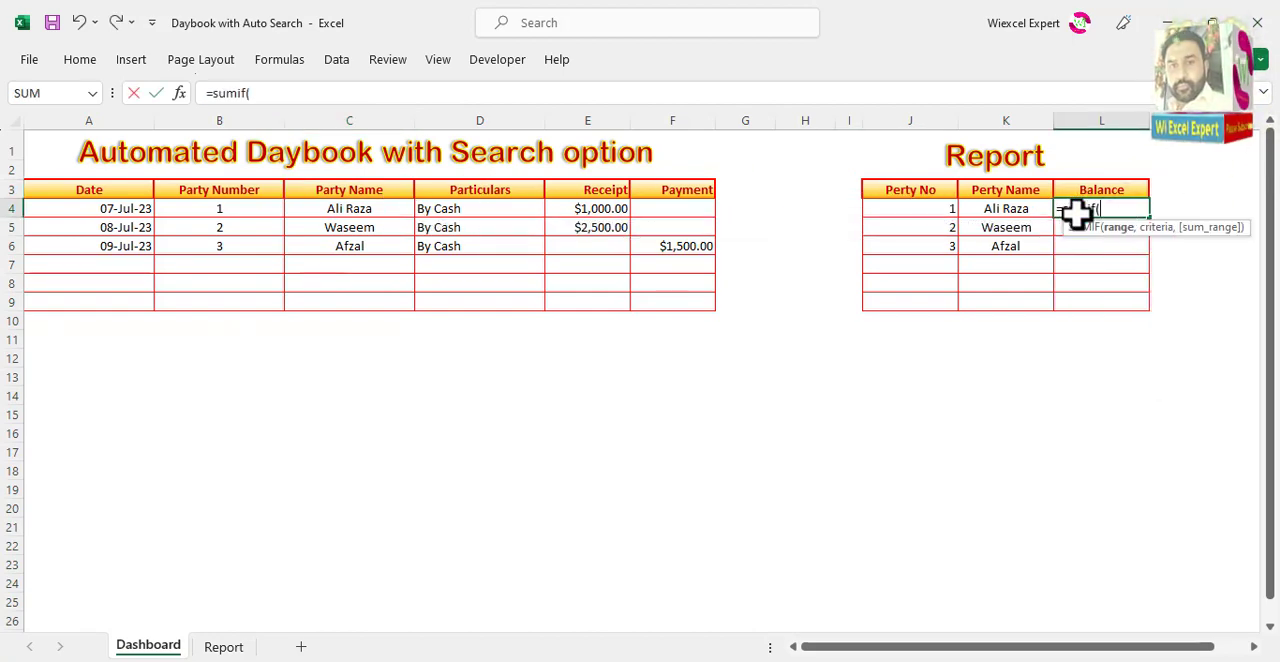
{"action": "left_click", "coordinate": [370, 115]}
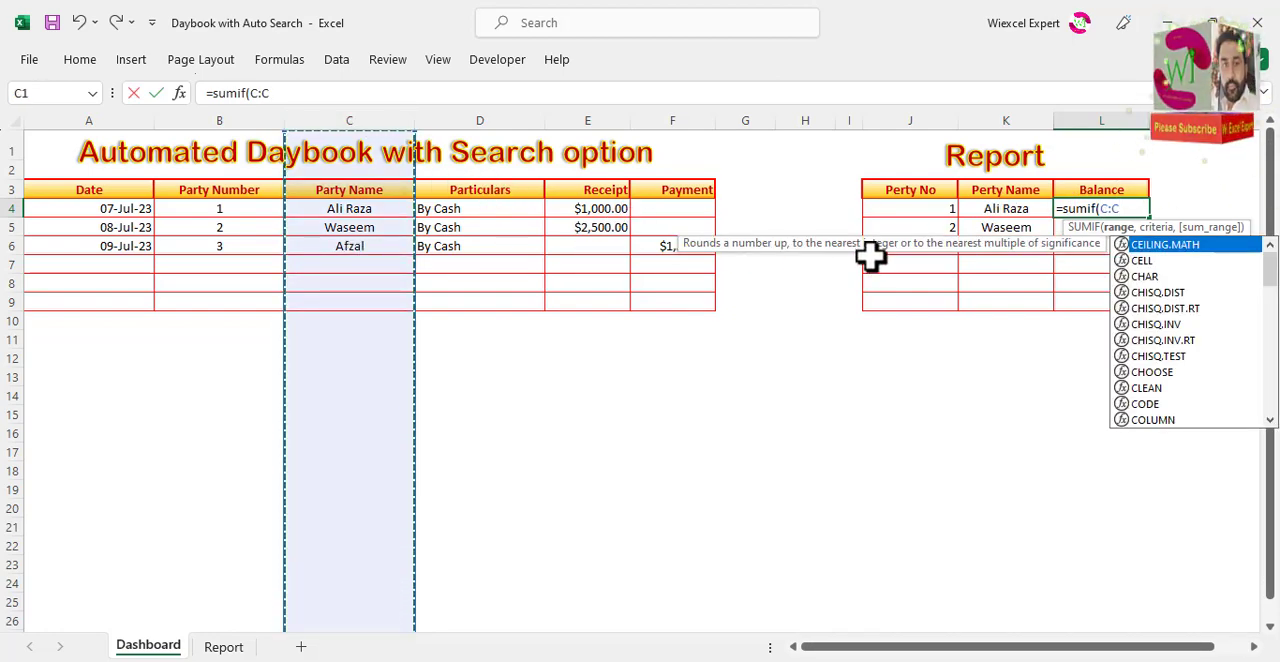
{"action": "type", "text": ","}
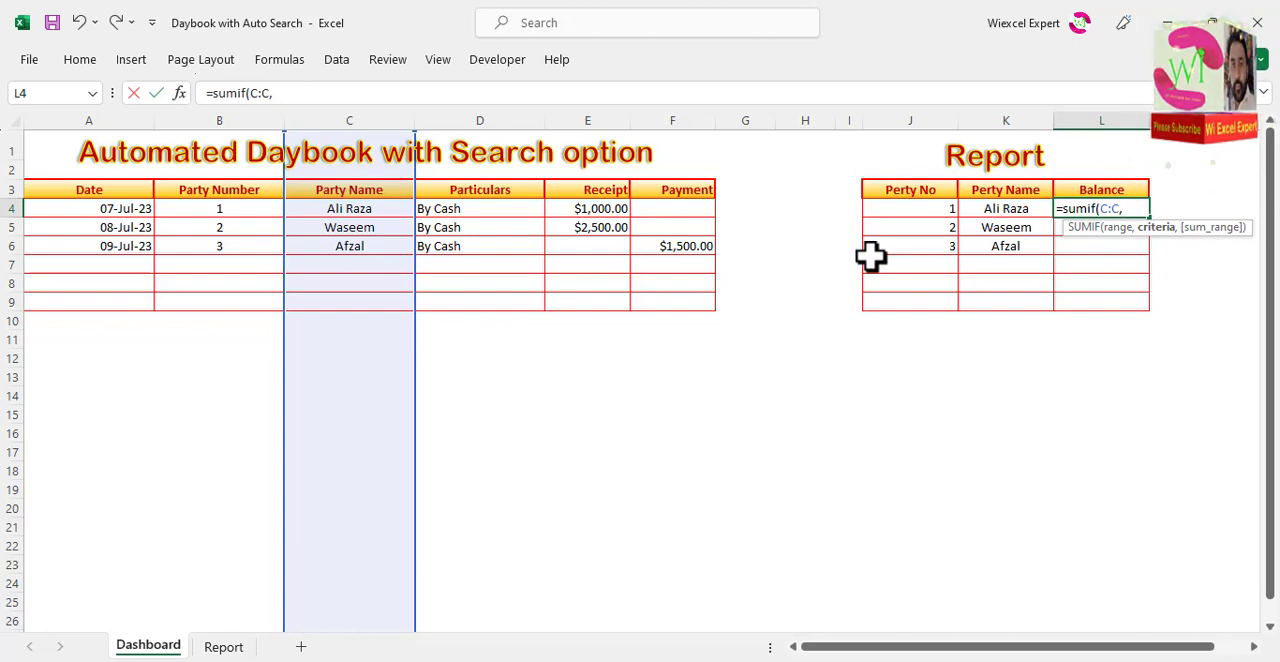
{"action": "left_click", "coordinate": [1010, 208]}
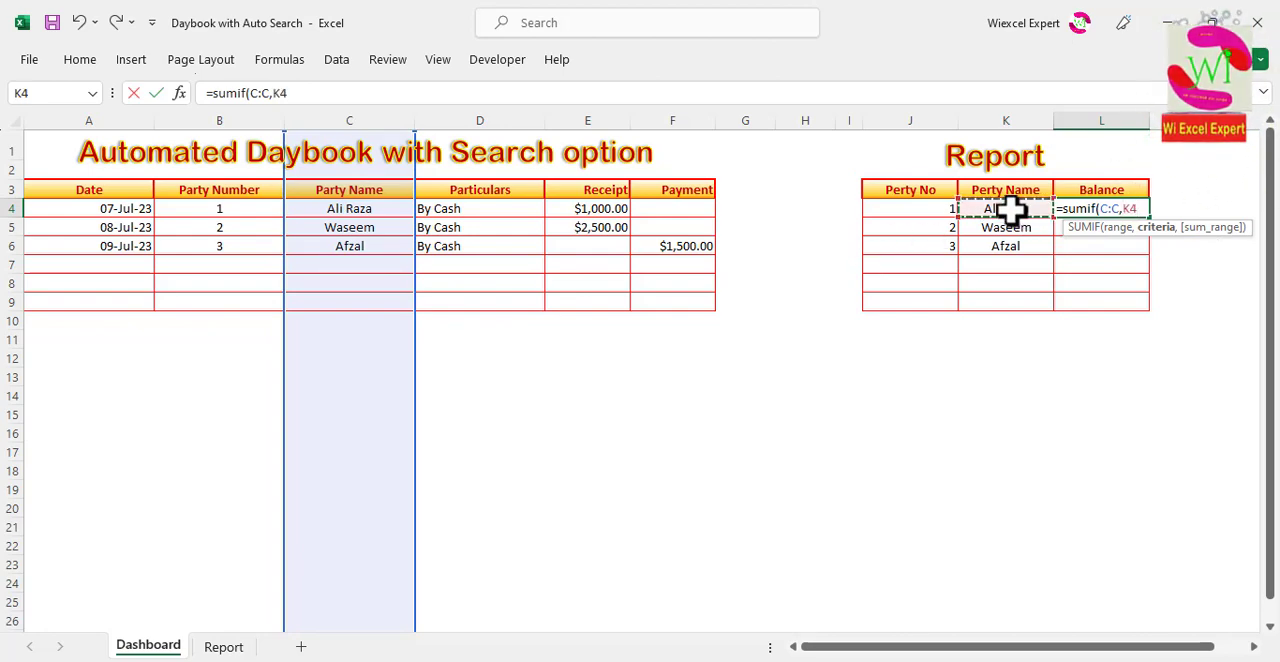
{"action": "type", "text": ","}
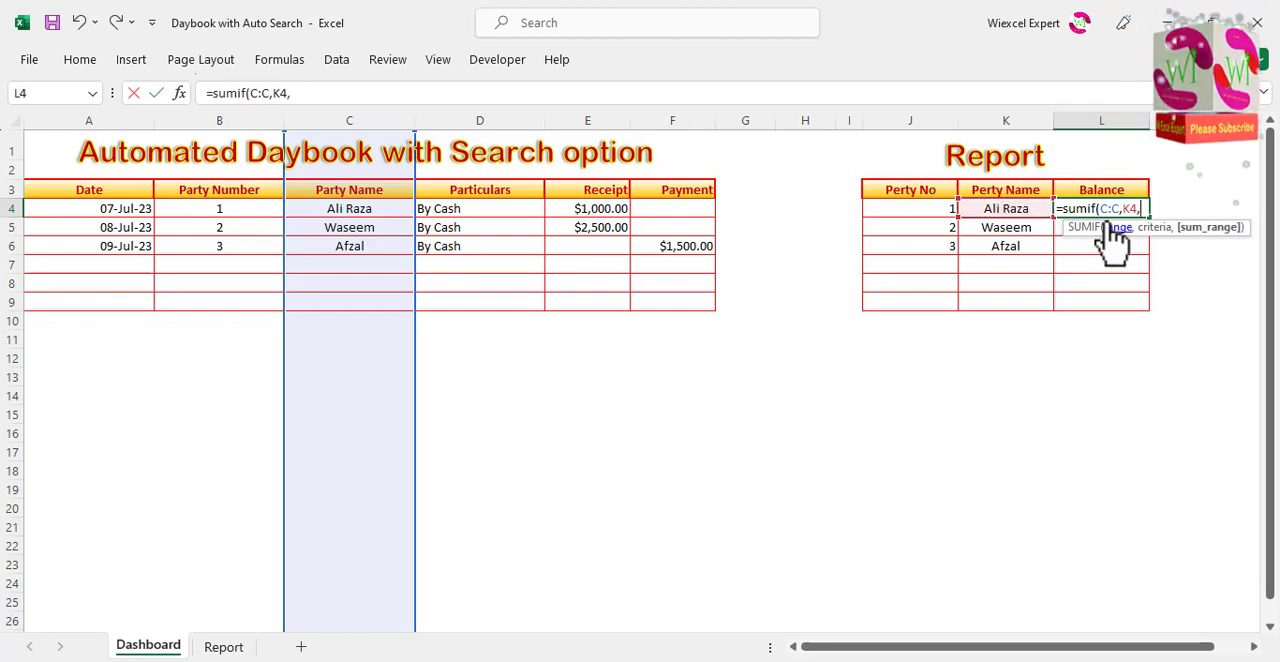
{"action": "left_click", "coordinate": [593, 116]}
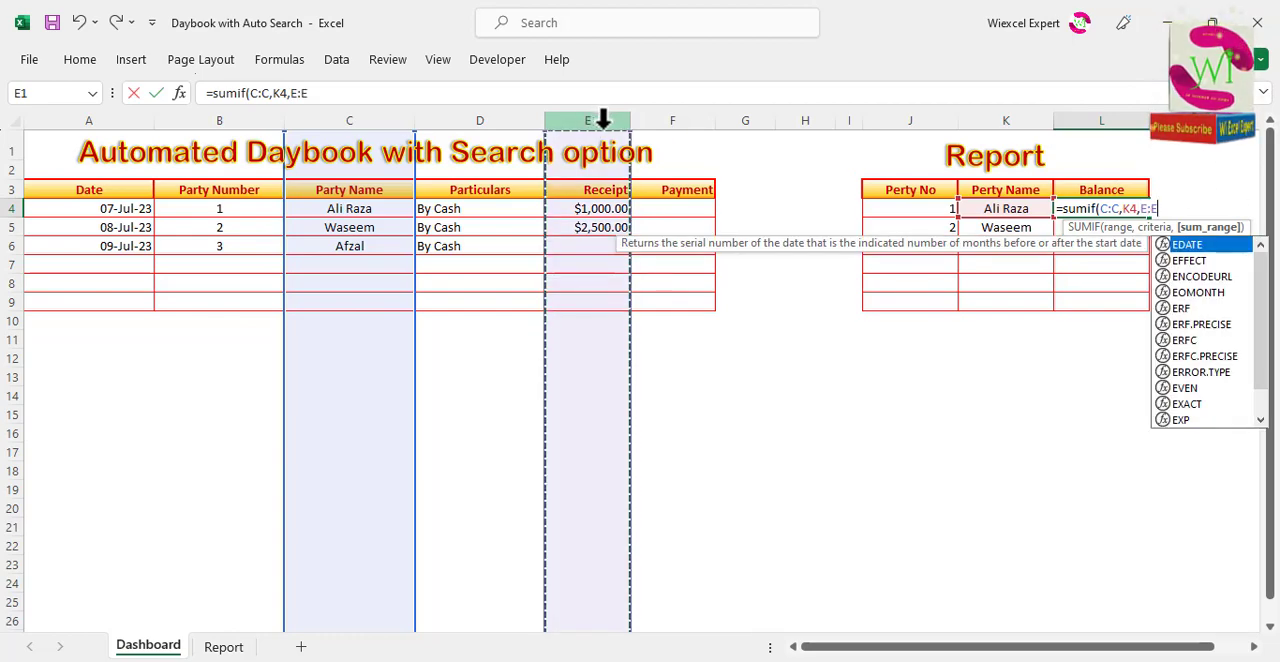
{"action": "type", "text": ")-s"}
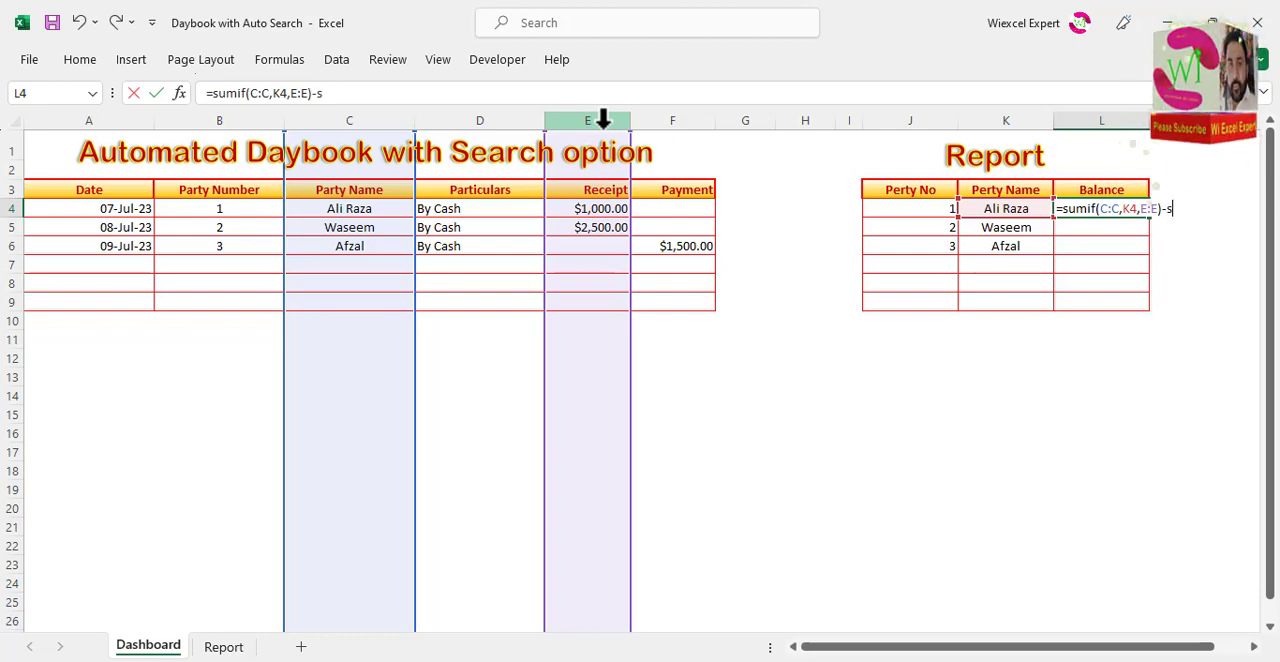
Step: Complete the Balance formula in L4 by subtracting the party's payments with -sumif(C:C,K4,F:F)
{"action": "type", "text": "umif"}
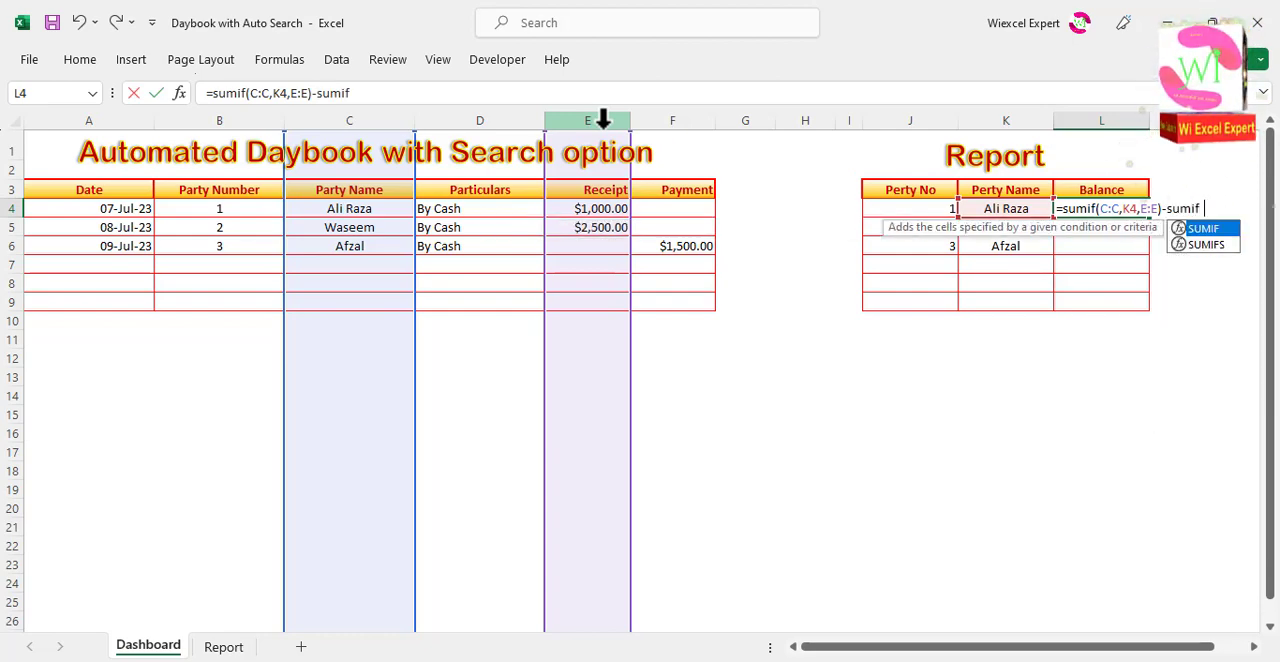
{"action": "type", "text": "("}
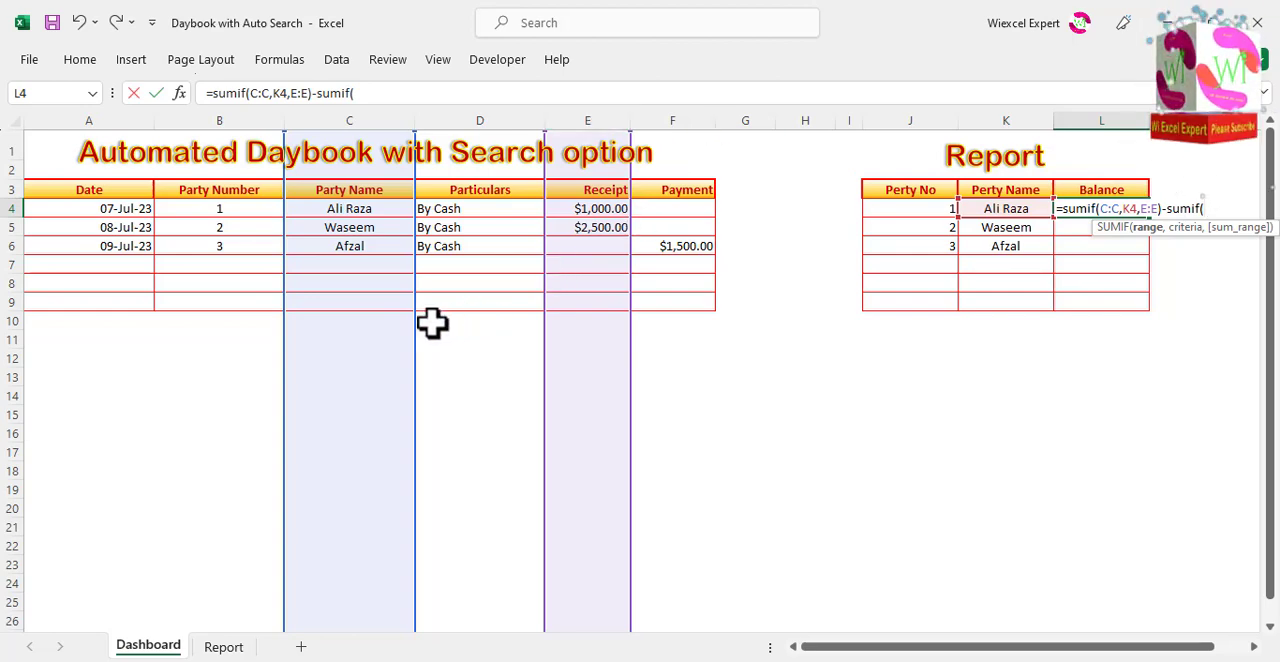
{"action": "left_click", "coordinate": [360, 120]}
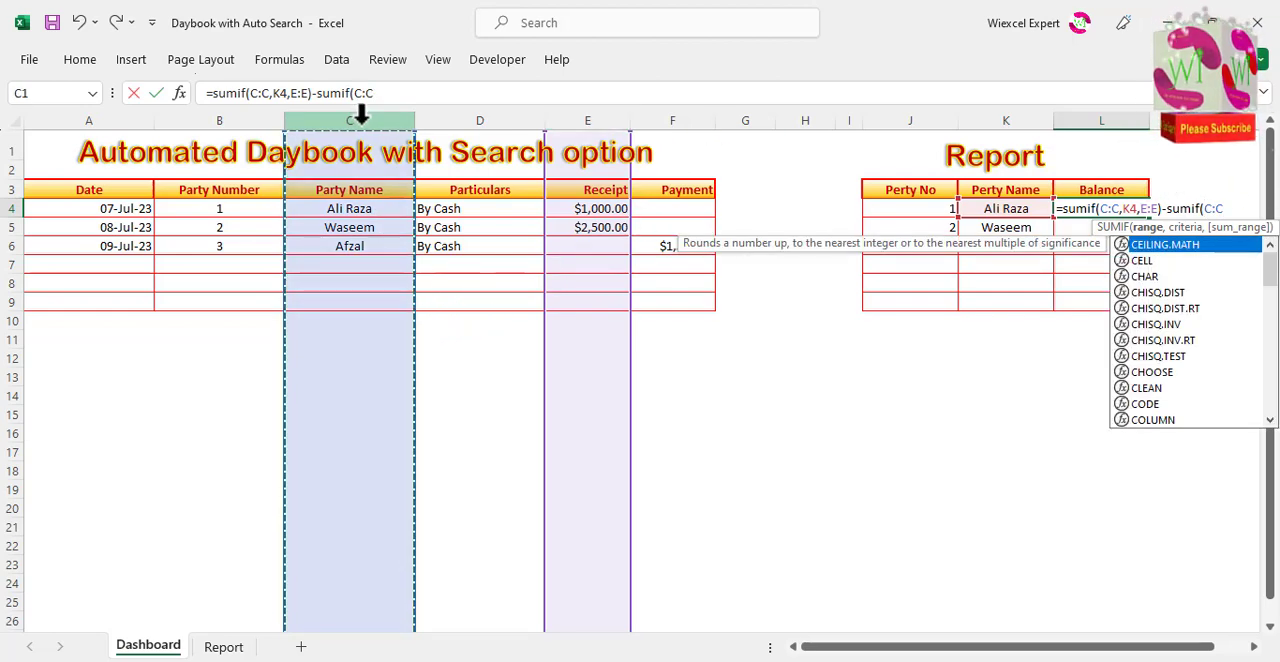
{"action": "type", "text": ","}
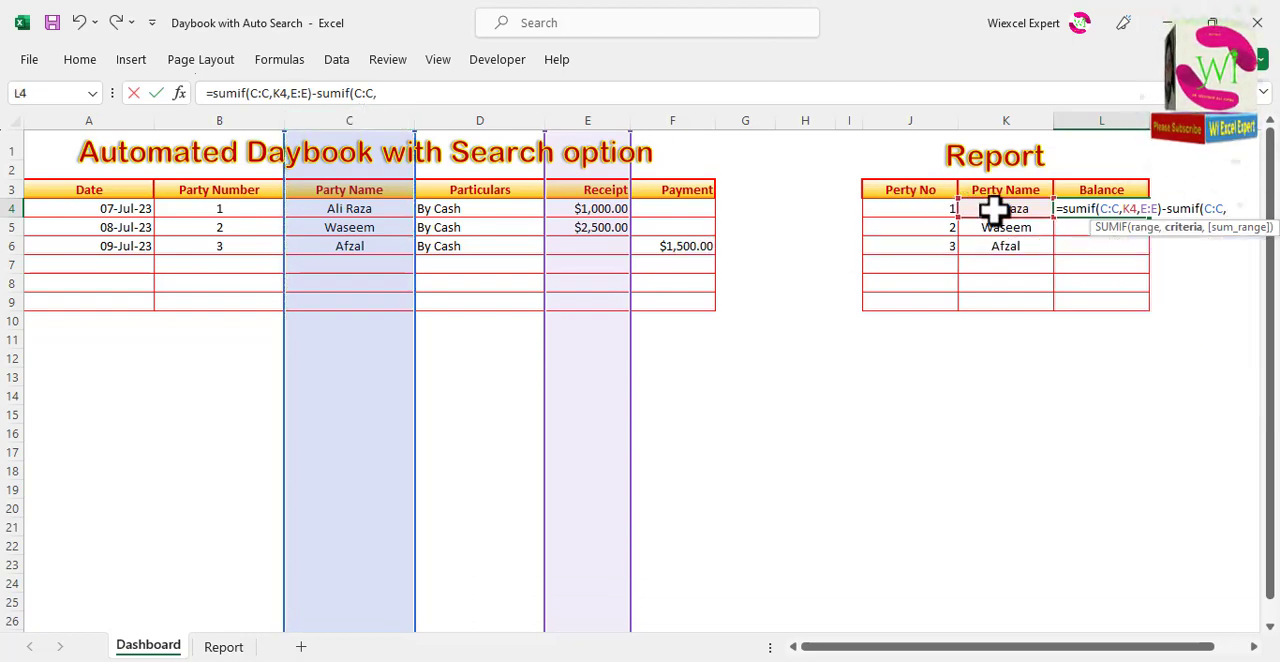
{"action": "left_click", "coordinate": [993, 210]}
{"action": "type", "text": ","}
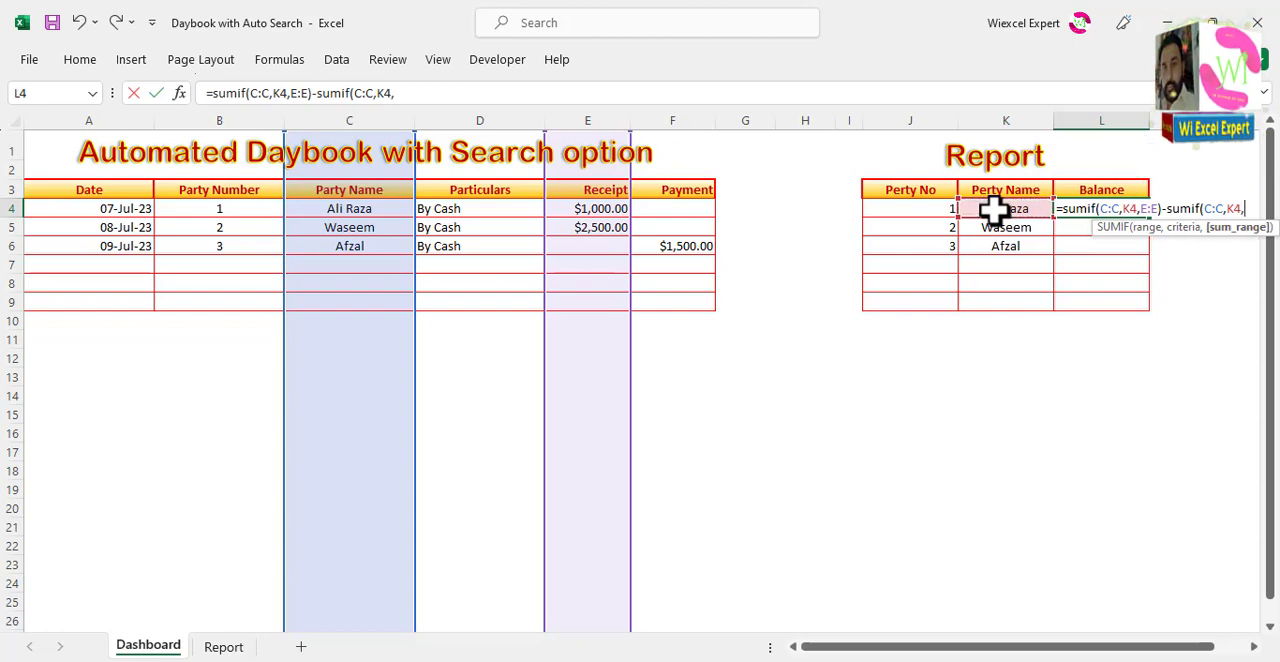
{"action": "left_click", "coordinate": [676, 112]}
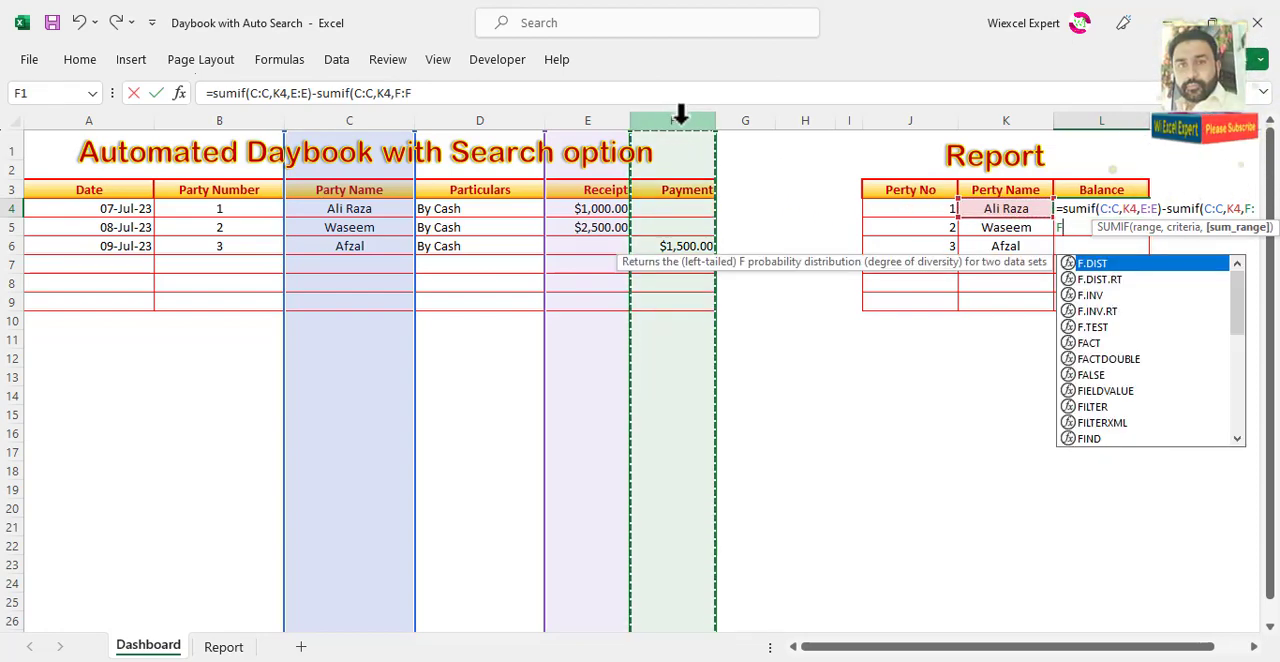
{"action": "type", "text": ")"}
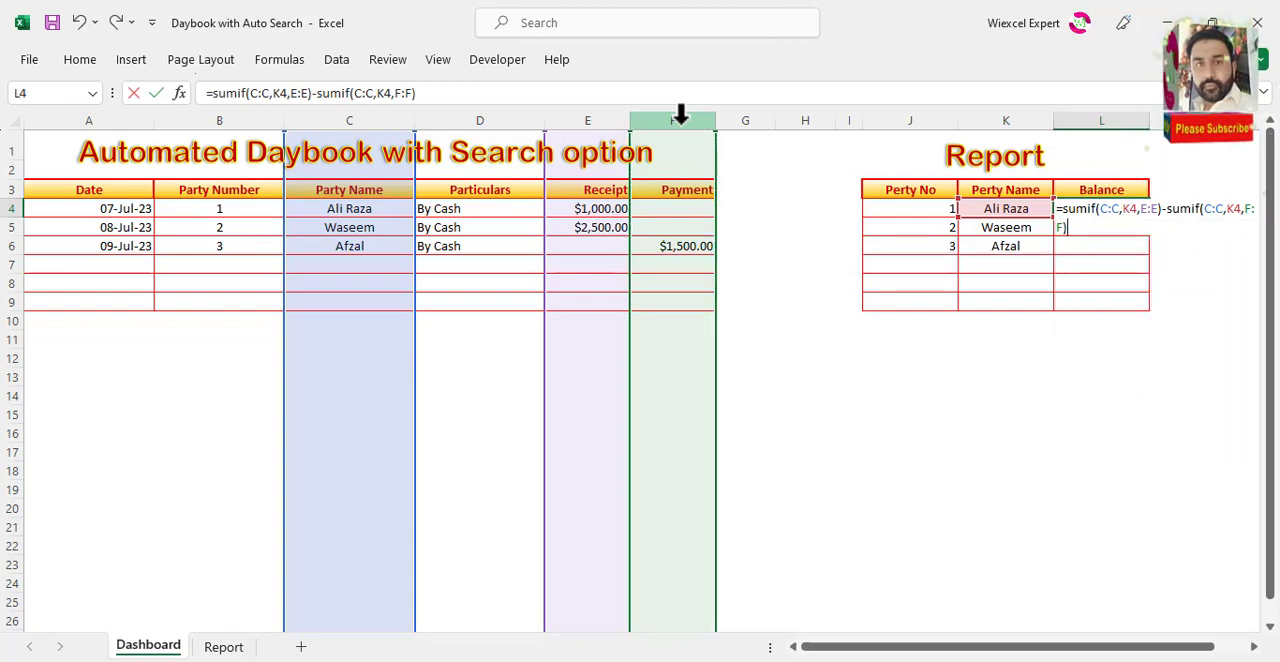
{"action": "key", "text": "Return"}
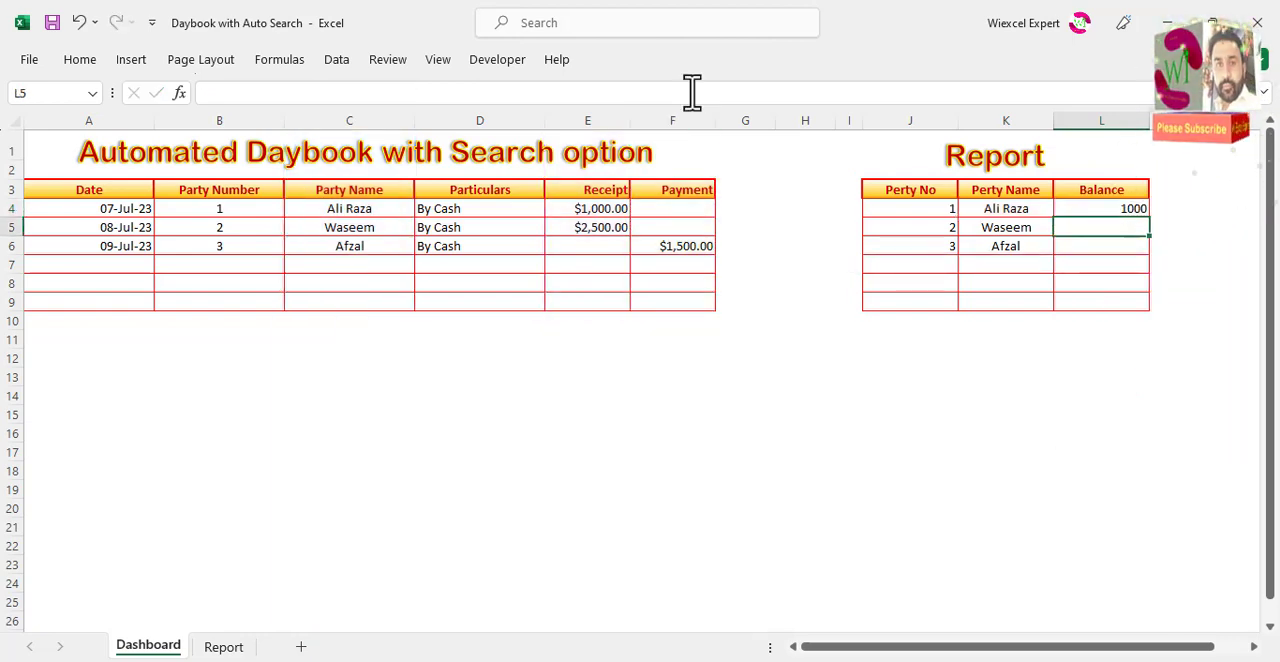
Step: Test the Balance formula with a trial payment of 100 in F4 and clear that payment again
{"action": "left_click", "coordinate": [678, 206]}
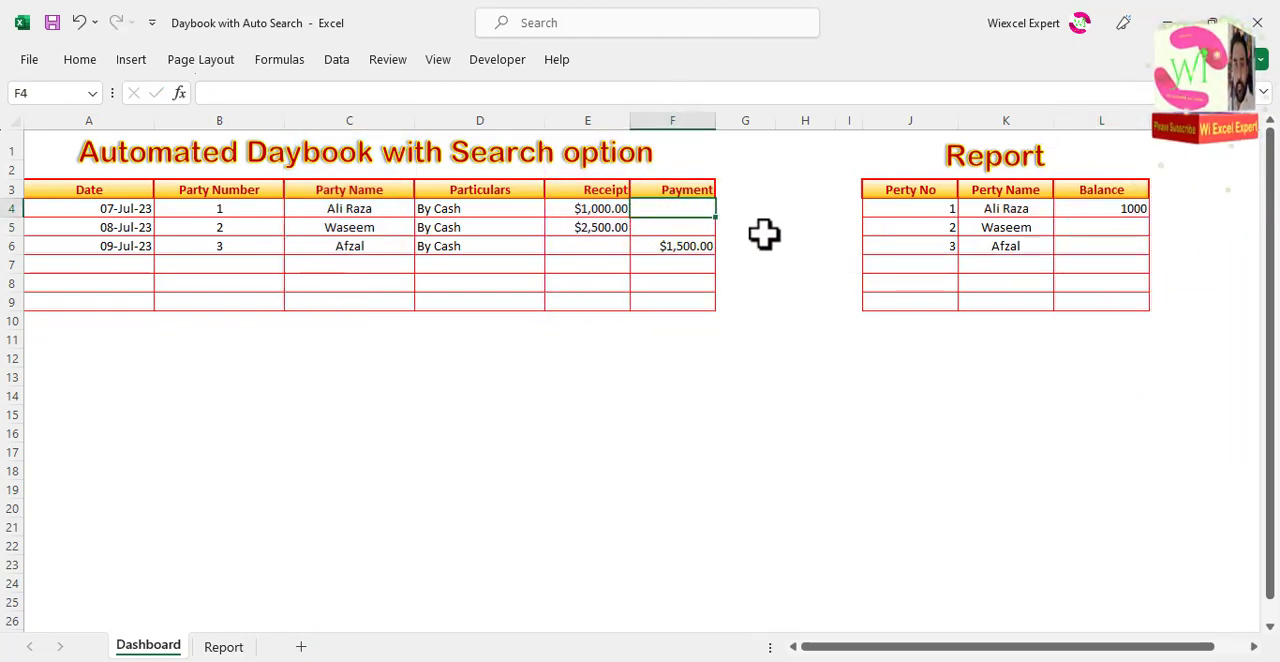
{"action": "type", "text": "100"}
{"action": "key", "text": "Return"}
{"action": "key", "text": "Return"}
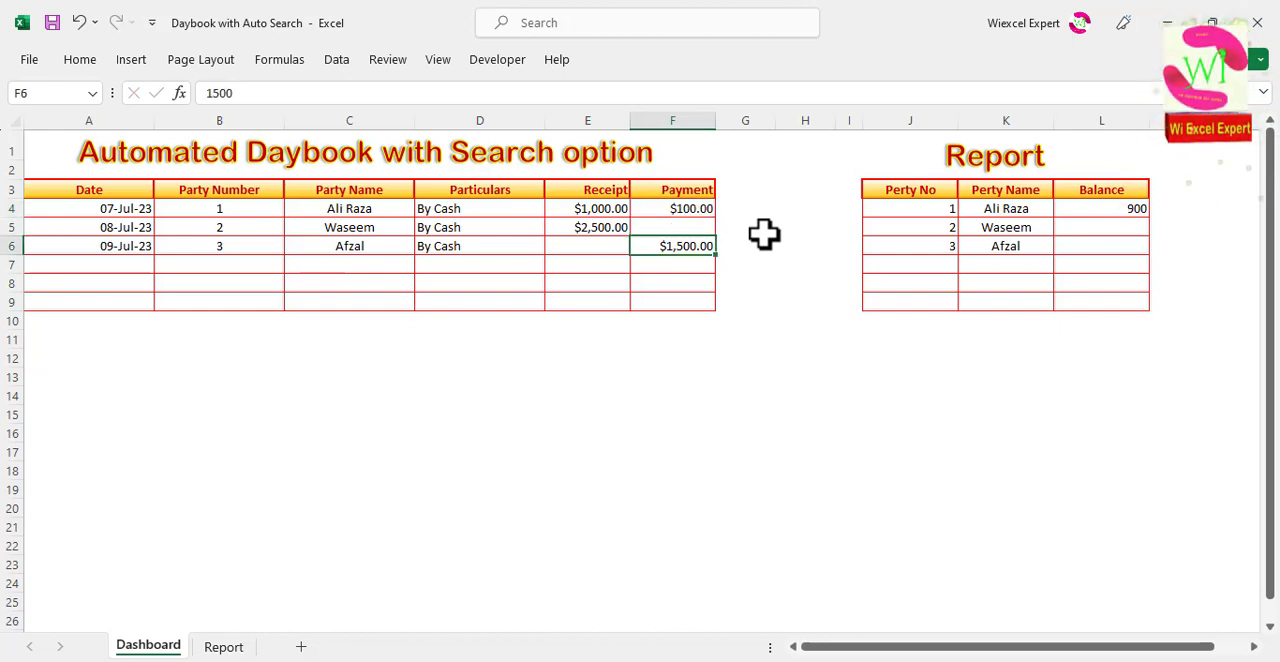
{"action": "key", "text": "Up"}
{"action": "key", "text": "Up"}
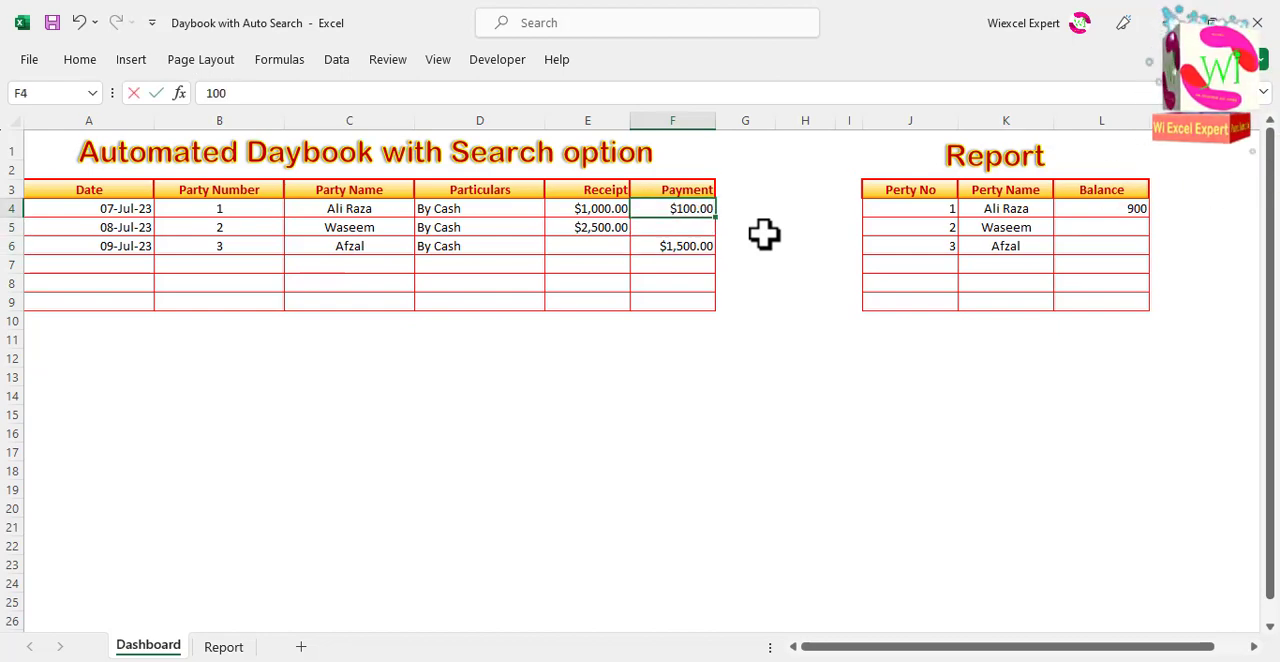
Step: Copy the date from A6 down into A7 to start a new daybook entry
{"action": "key", "text": "Down"}
{"action": "key", "text": "Down"}
{"action": "key", "text": "Down"}
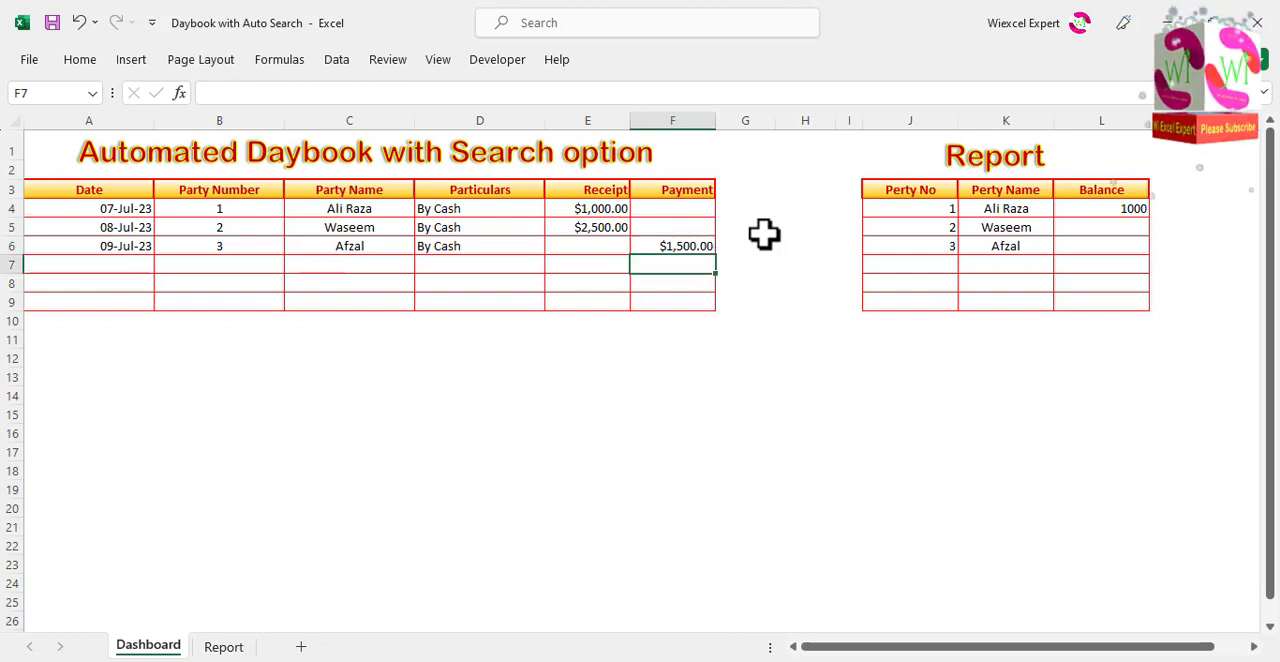
{"action": "key", "text": "Left"}
{"action": "key", "text": "Left"}
{"action": "key", "text": "Left"}
{"action": "key", "text": "Left"}
{"action": "key", "text": "Left"}
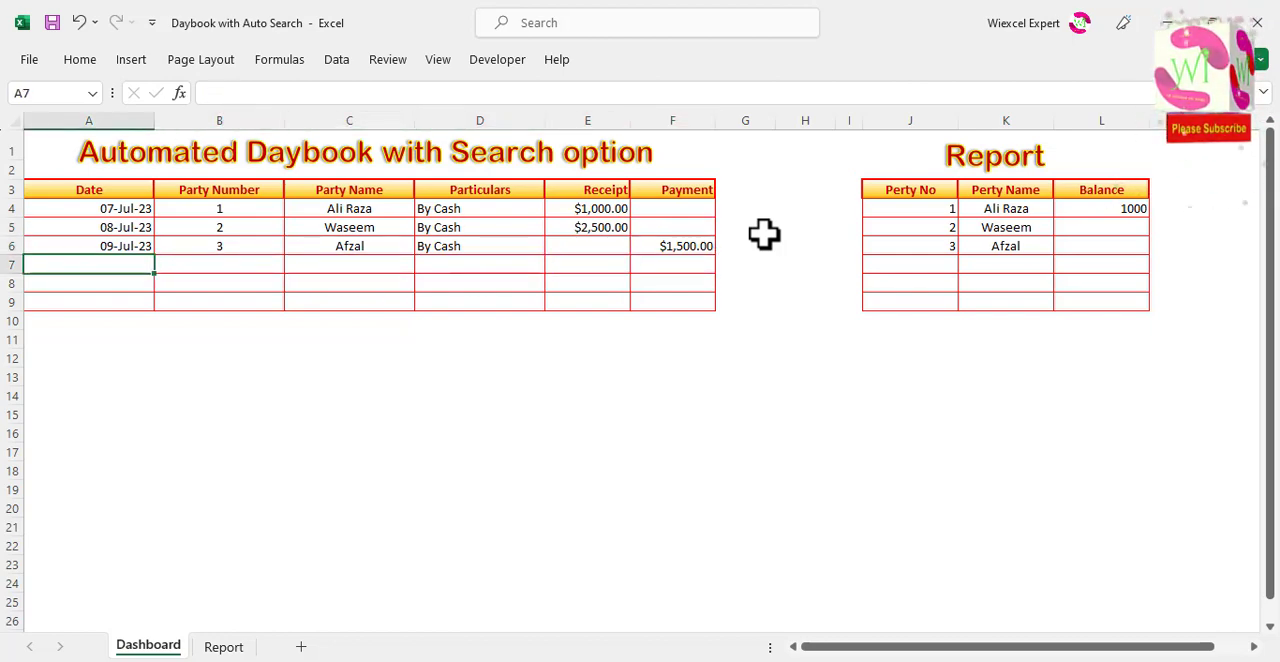
{"action": "key", "text": "ctrl+d"}
{"action": "key", "text": "Right"}
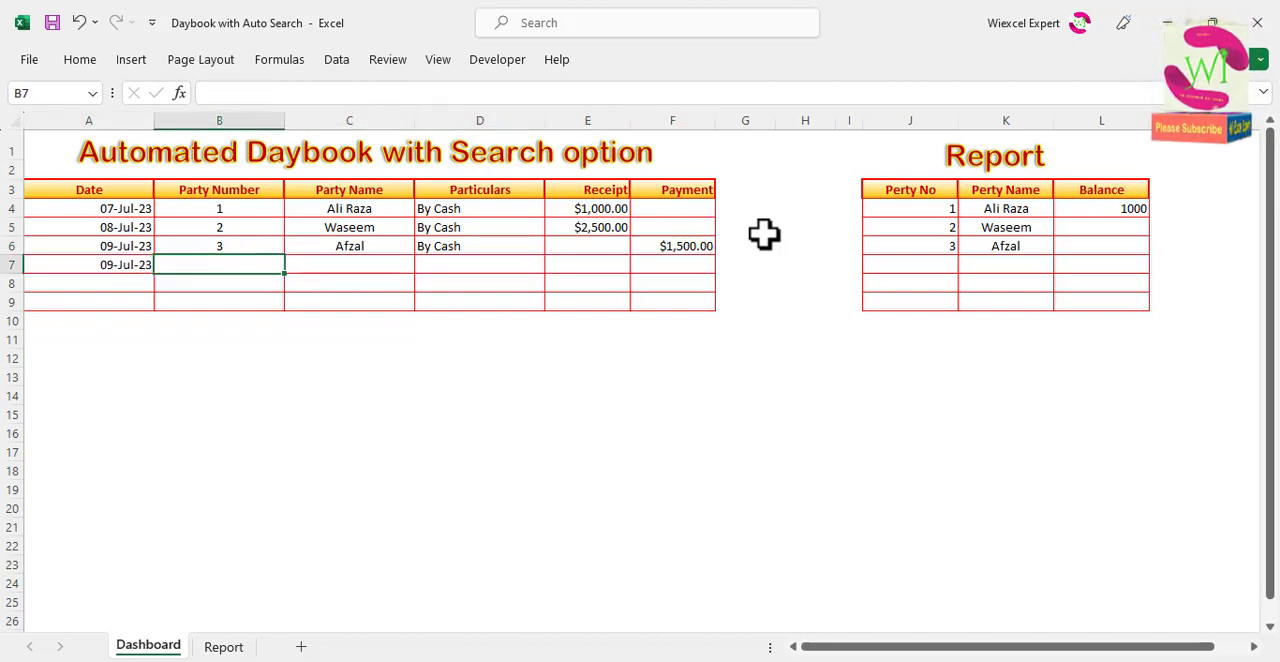
Step: Fill in row 7 with party number 1, the first party's name, By Cash and a payment of 200
{"action": "key", "text": "Tab"}
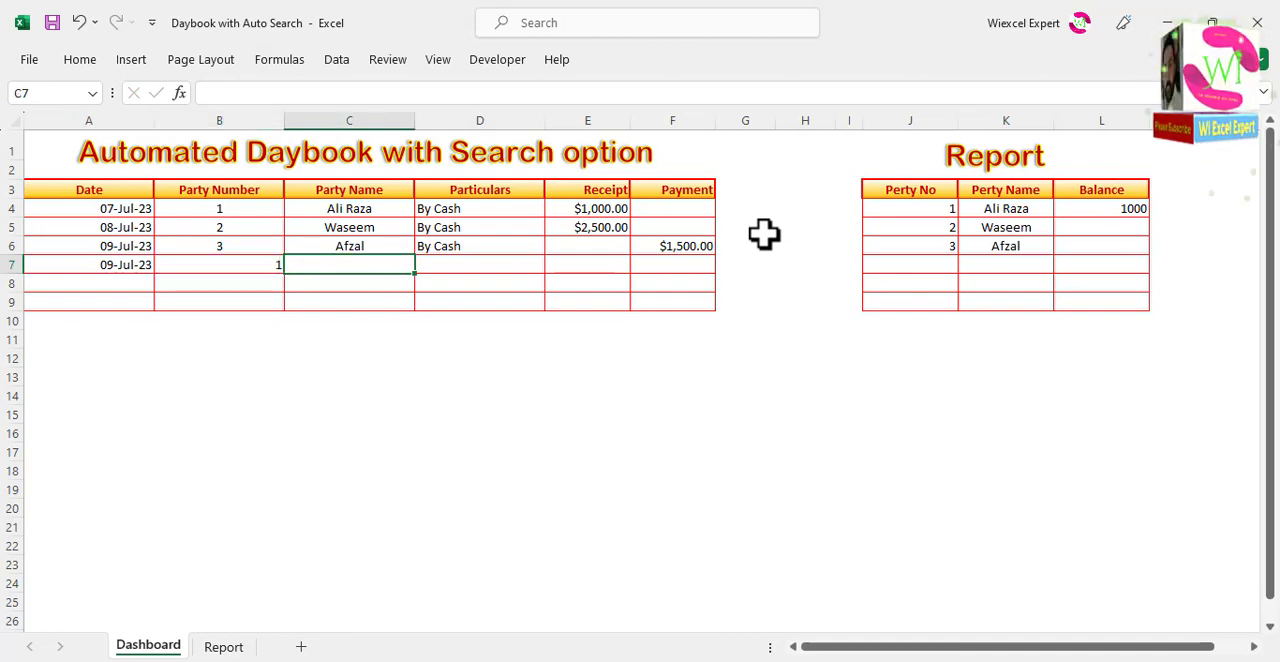
{"action": "type", "text": "Ali Raza"}
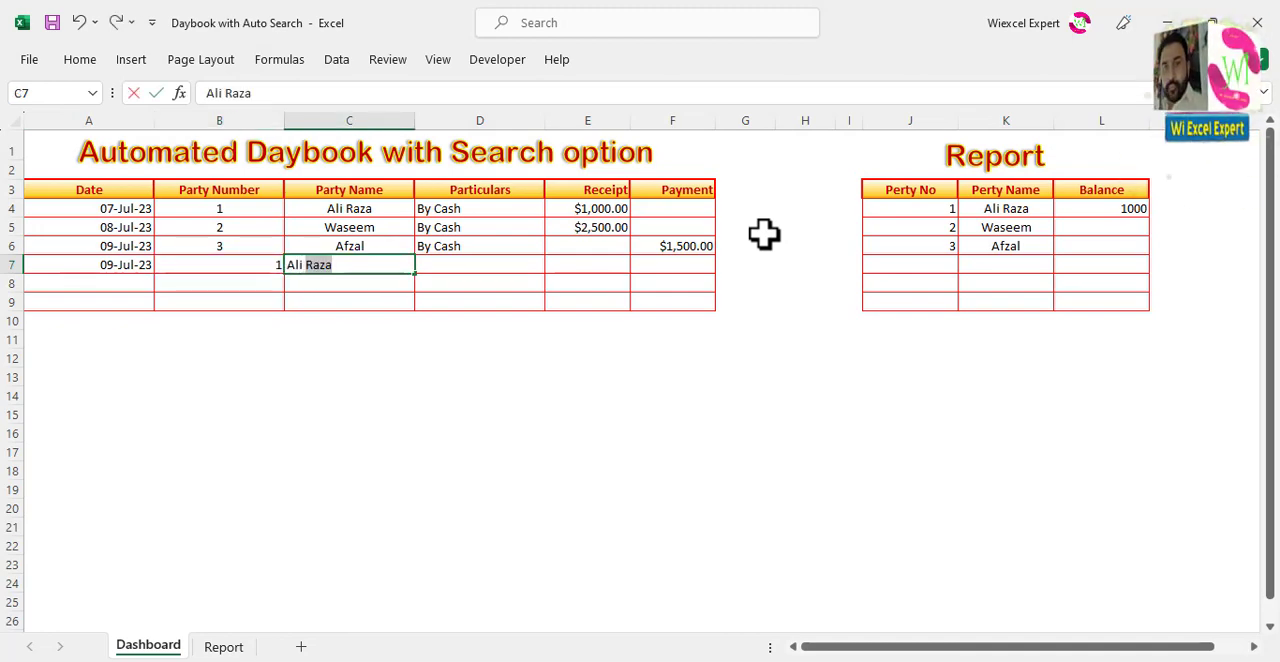
{"action": "key", "text": "Tab"}
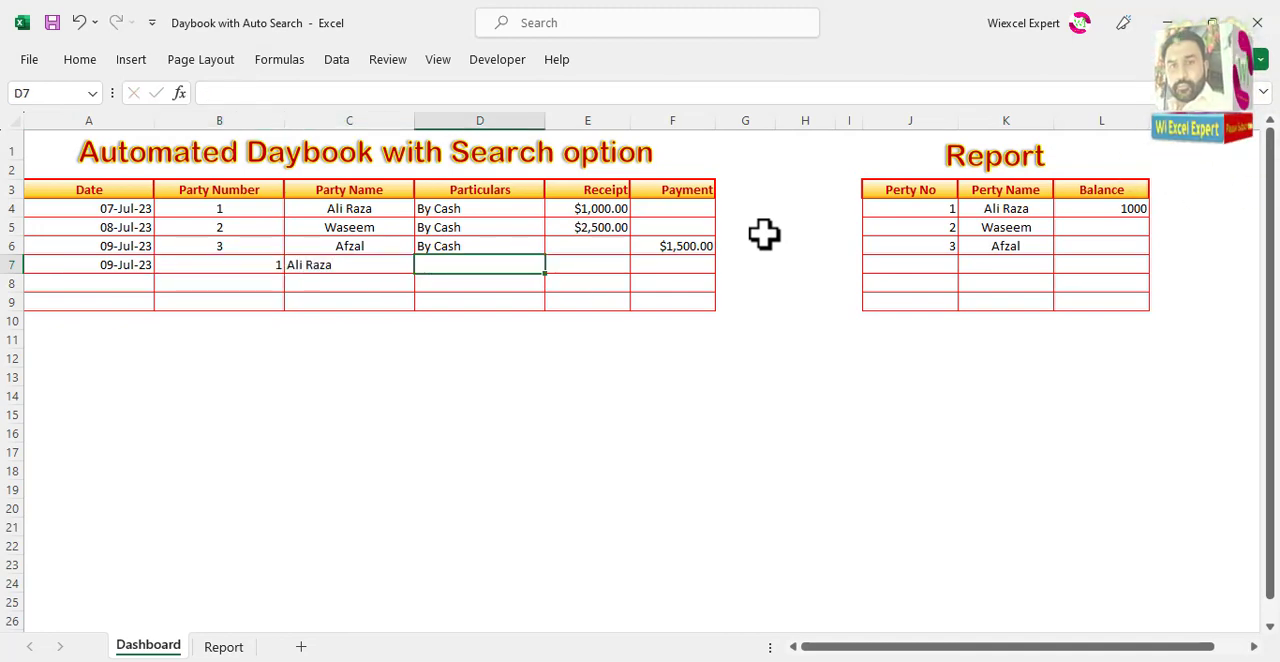
{"action": "key", "text": "Tab"}
{"action": "key", "text": "Tab"}
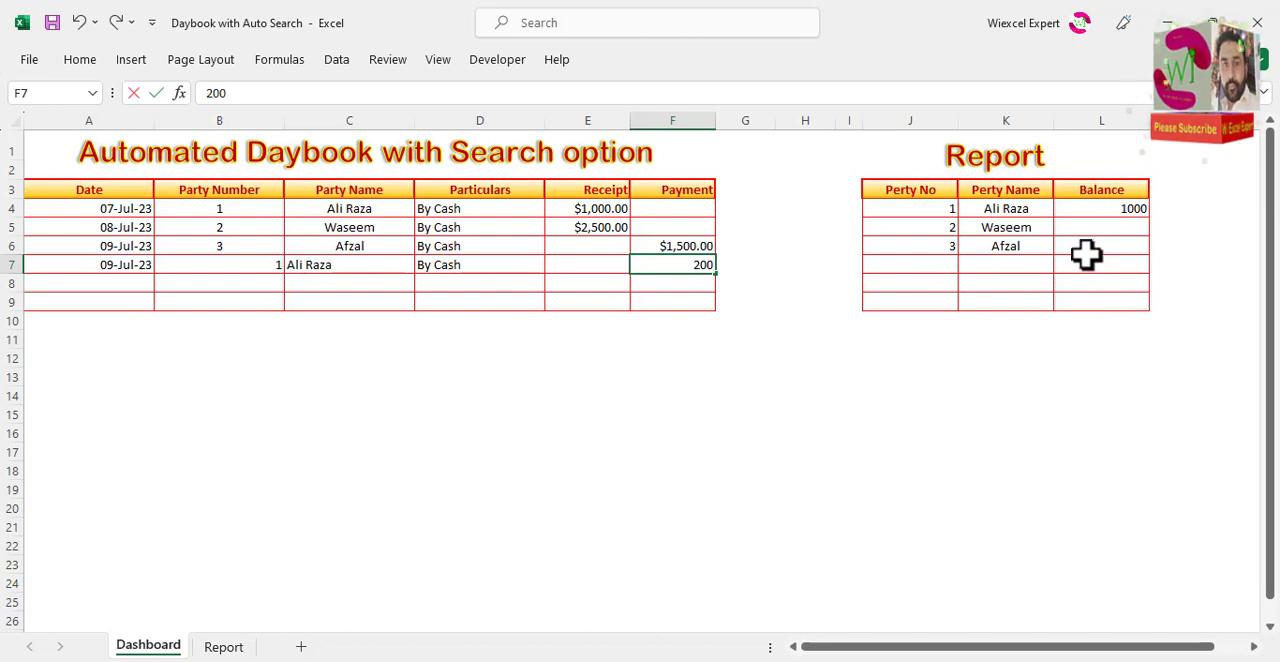
{"action": "key", "text": "Tab"}
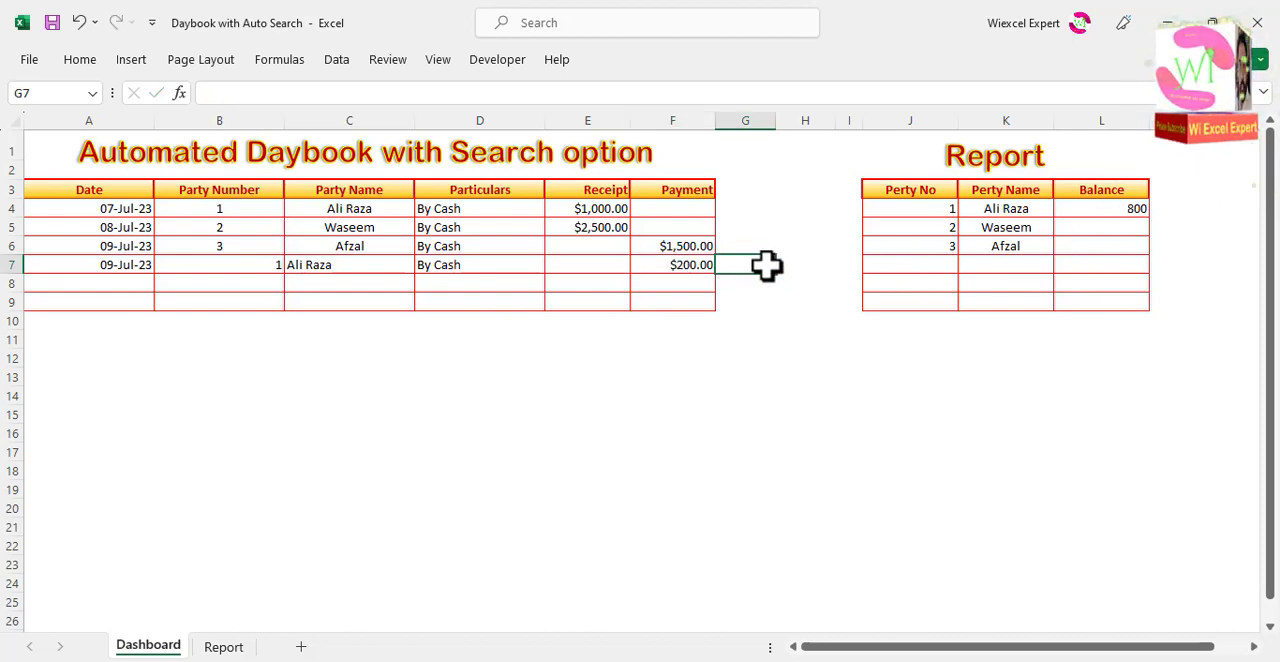
Step: Fill the Balance formula from L4 down through L6 of the Report table
{"action": "left_click", "coordinate": [1104, 210]}
{"action": "left_click_drag", "start_coordinate": [1150, 220], "coordinate": [1152, 242]}
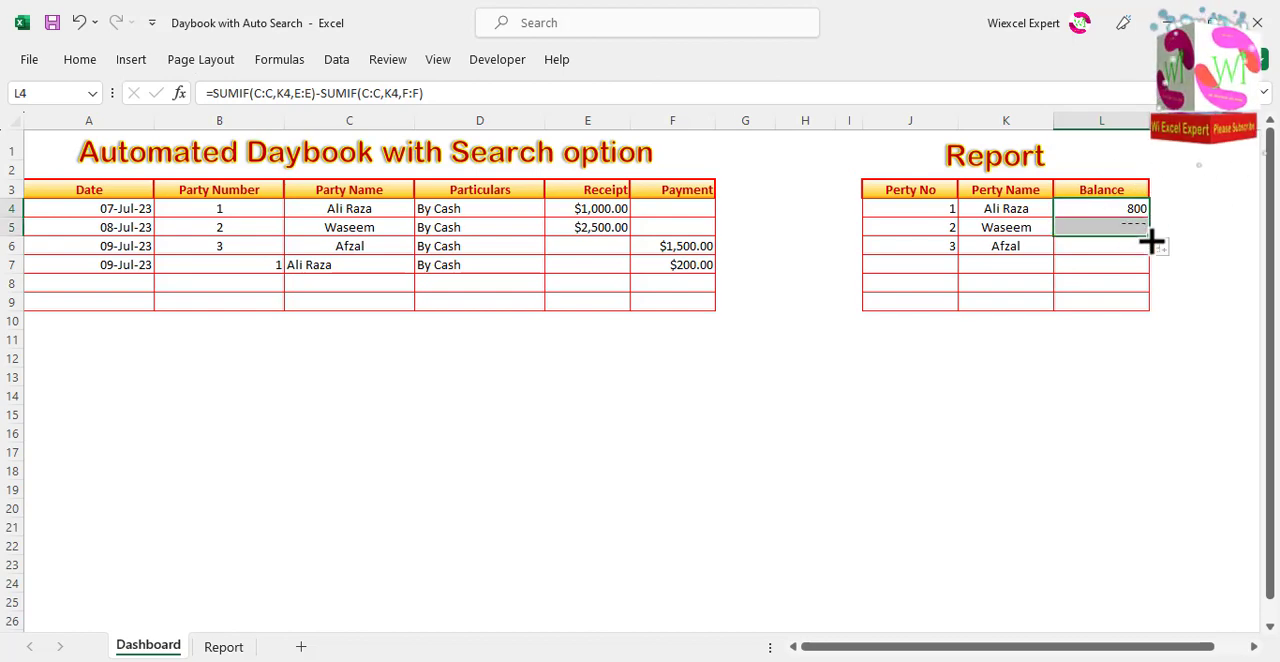
{"action": "left_click_drag", "start_coordinate": [1154, 240], "coordinate": [1151, 257]}
{"action": "left_click", "coordinate": [1087, 246]}
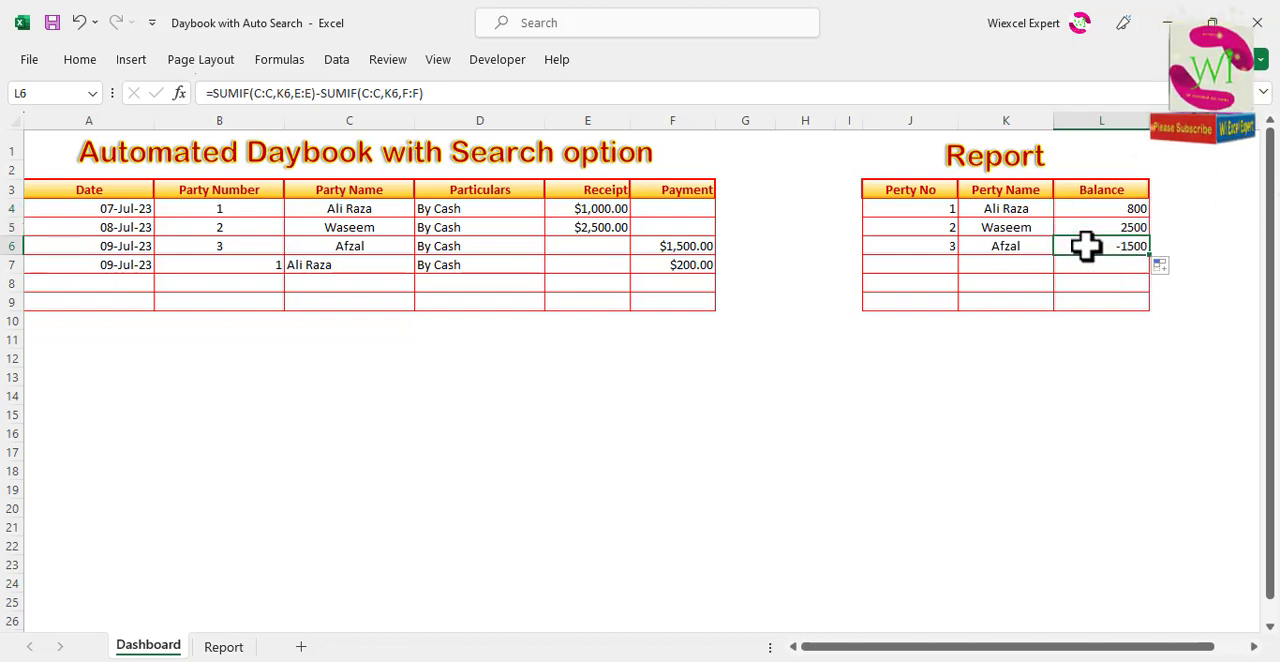
Step: Replace row 6's payment with a receipt of 3000 in E6, and centre the party number and name in B7:C7
{"action": "left_click", "coordinate": [680, 246]}
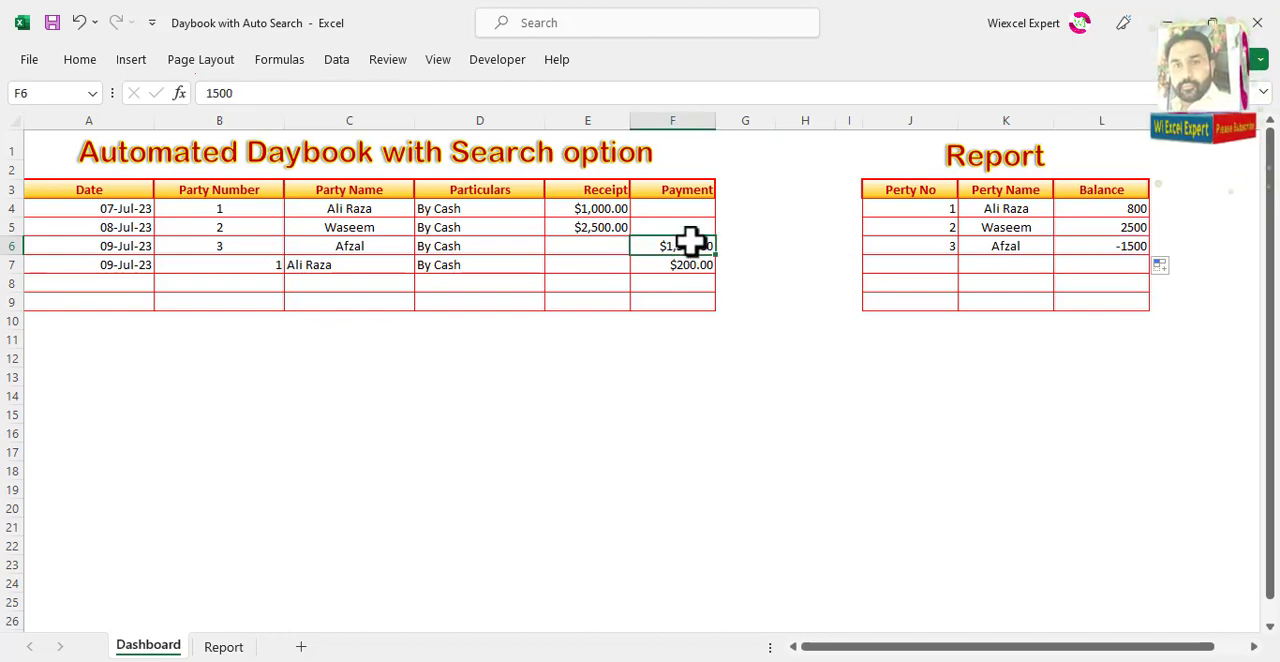
{"action": "key", "text": "Left"}
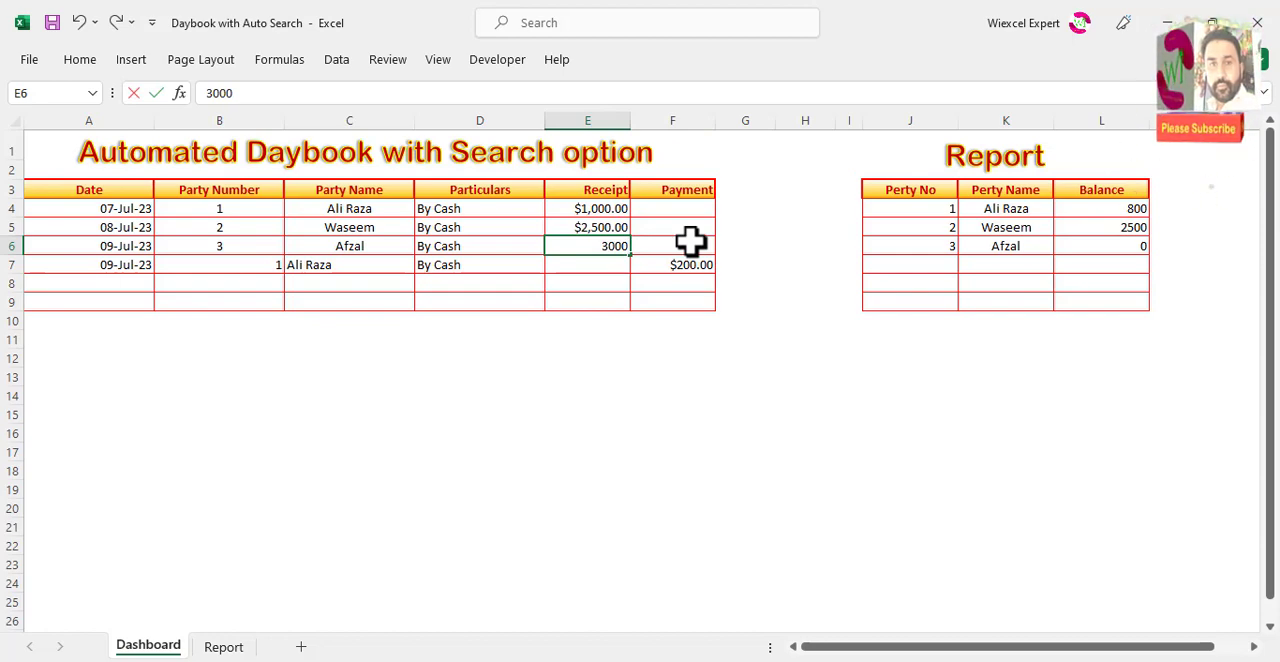
{"action": "key", "text": "Left"}
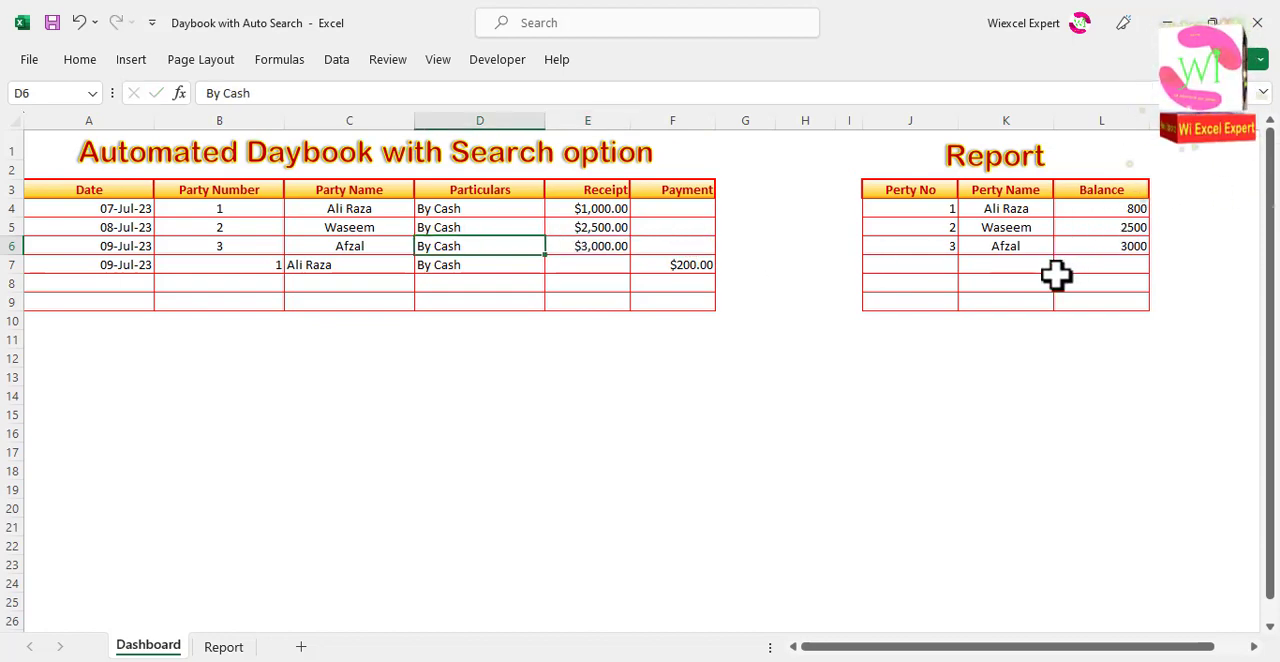
{"action": "key", "text": "Down"}
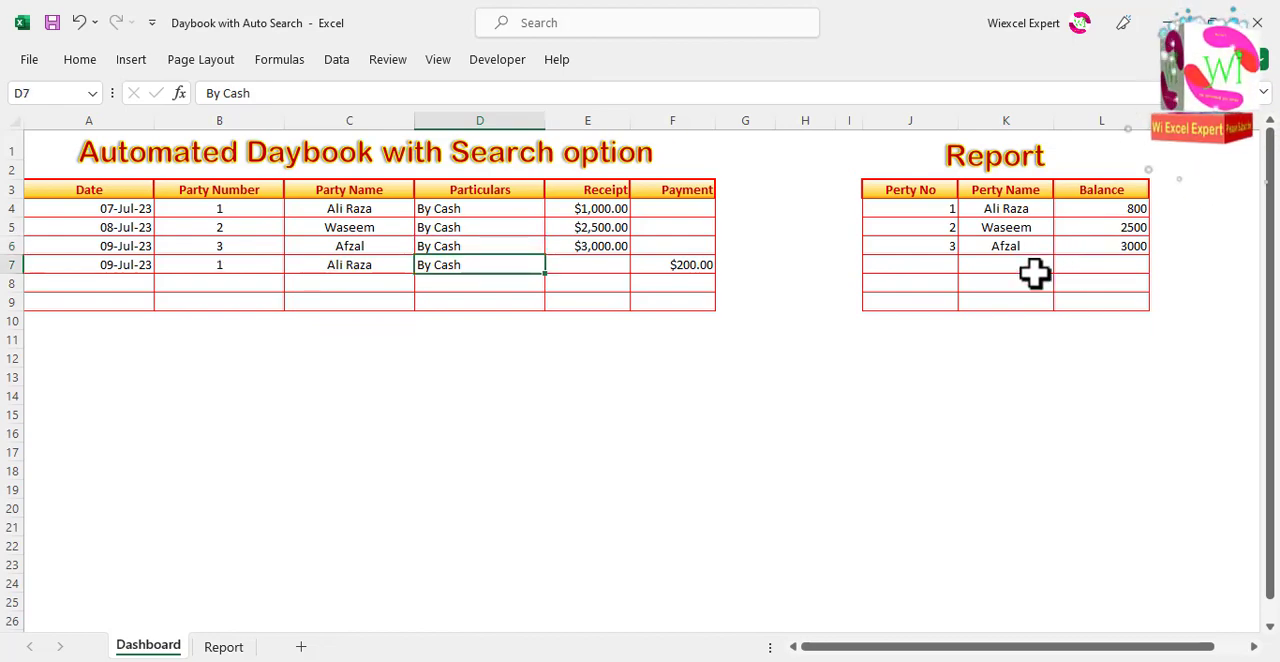
Step: Add five more party names in K7:K11 of the Report table and fill party numbers 4 to 8 in J7:J11
{"action": "left_click", "coordinate": [932, 210]}
{"action": "left_click", "coordinate": [1002, 263]}
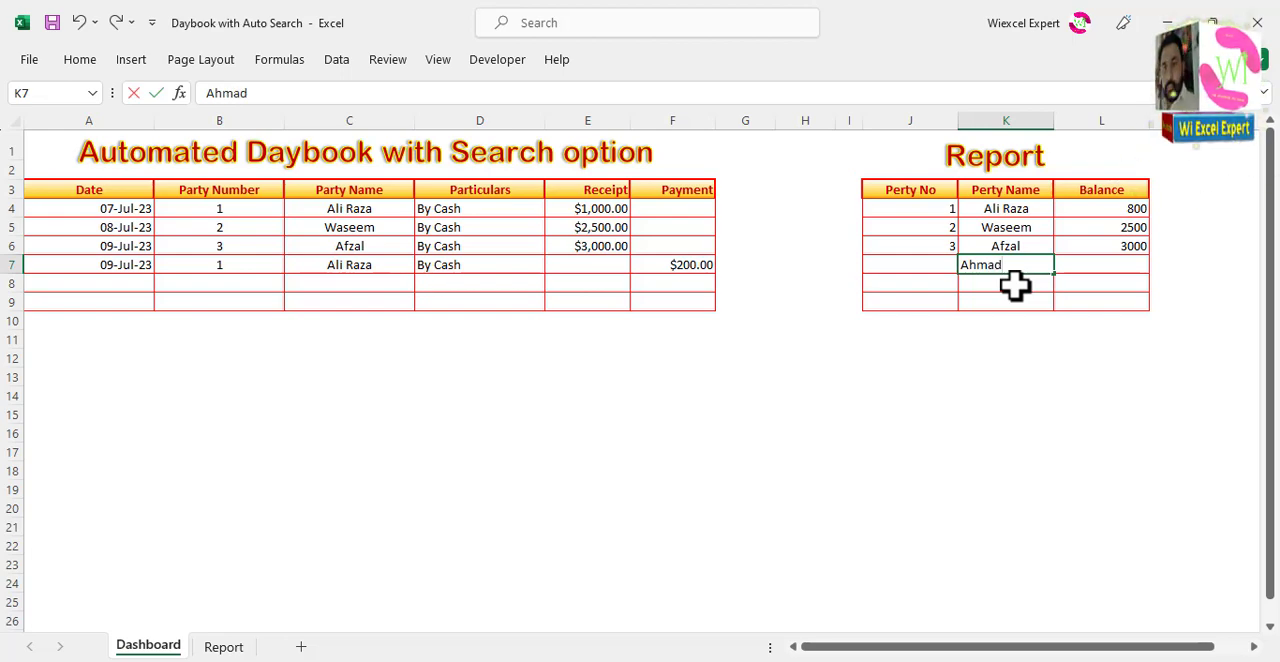
{"action": "key", "text": "Return"}
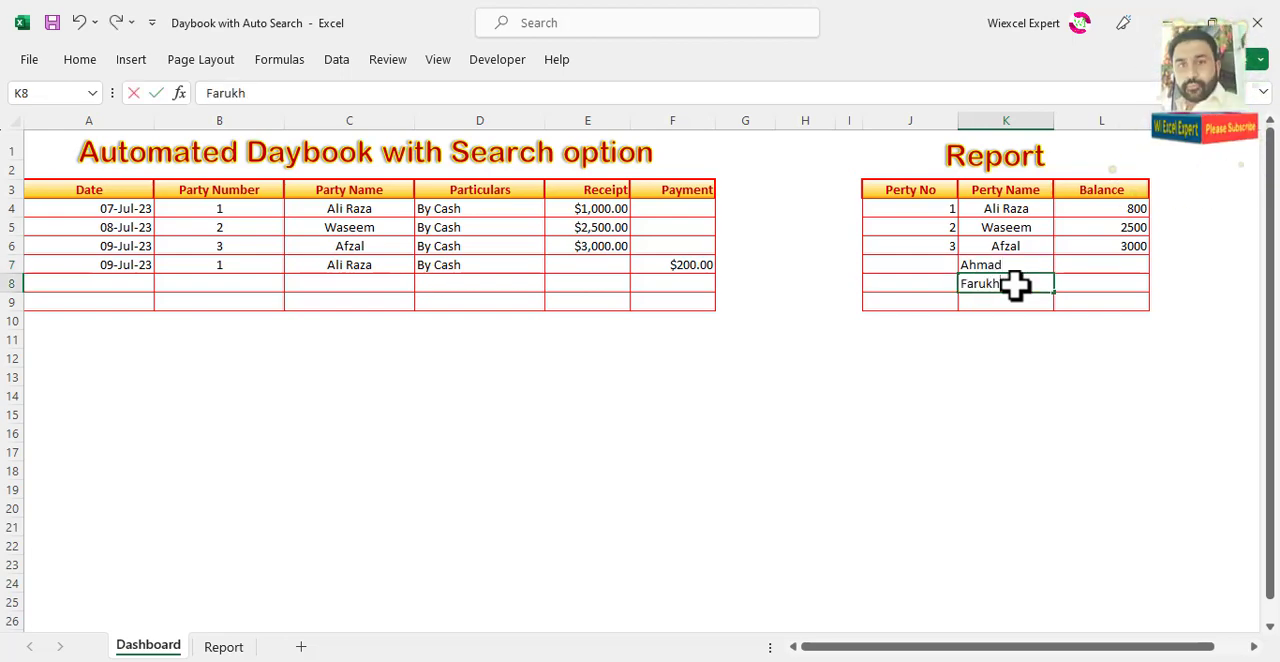
{"action": "key", "text": "Return"}
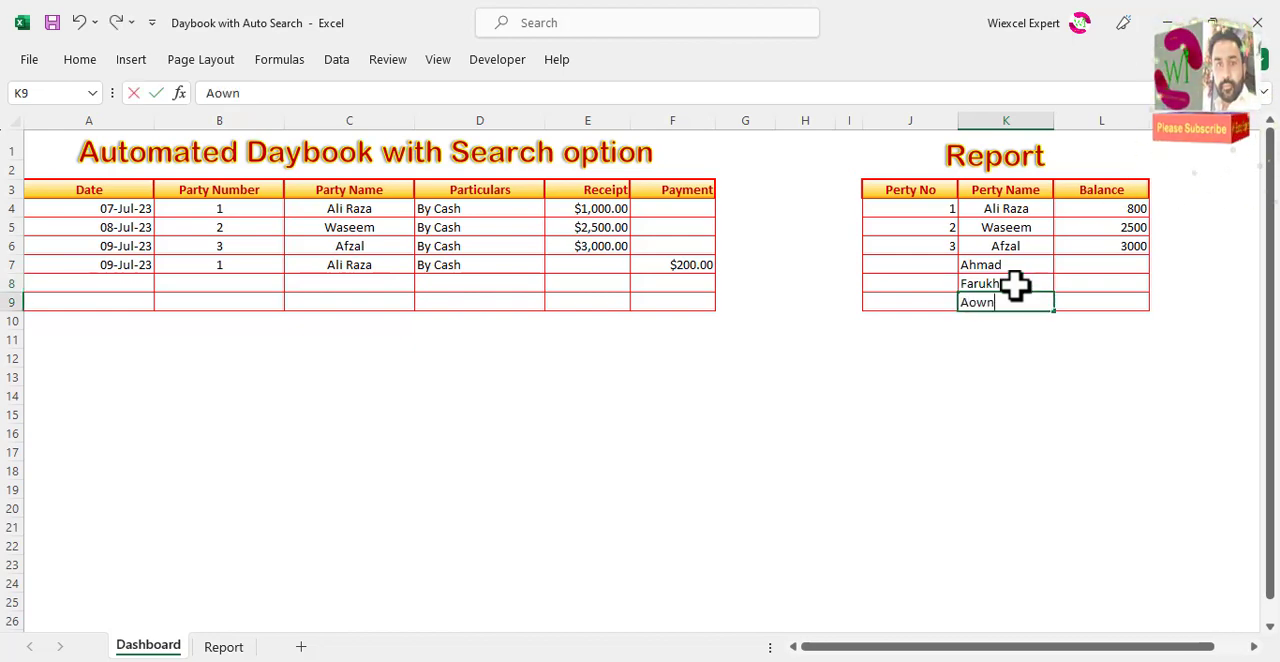
{"action": "key", "text": "Return"}
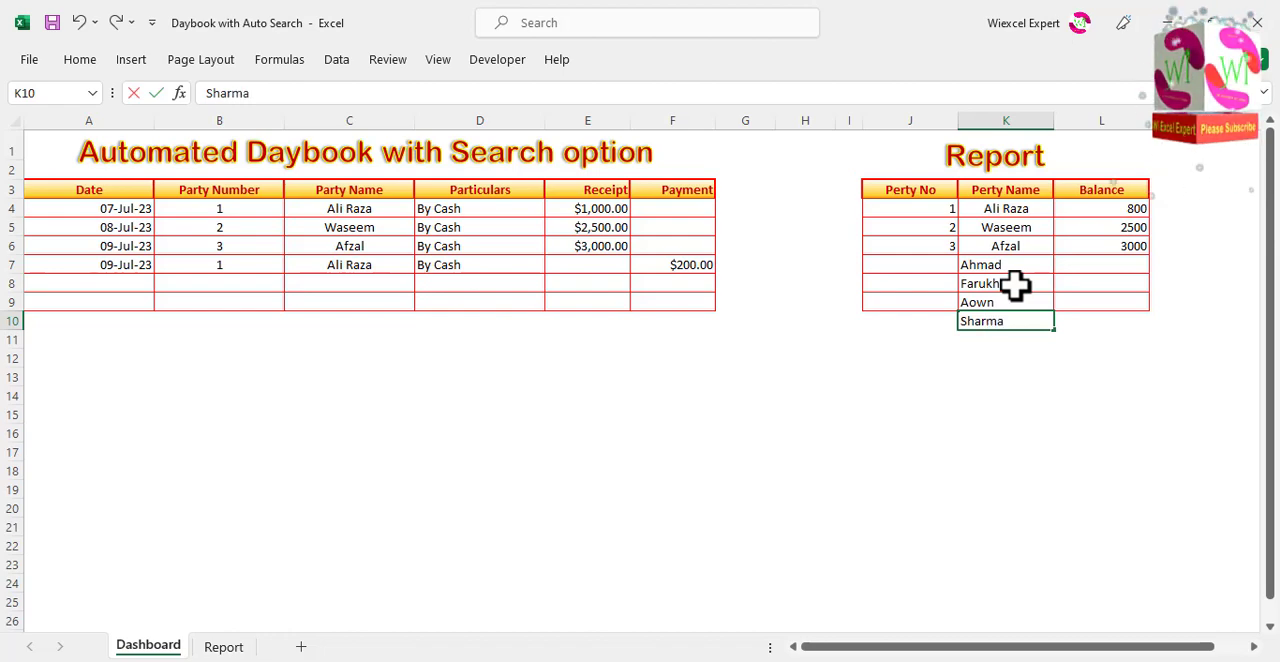
{"action": "key", "text": "Return"}
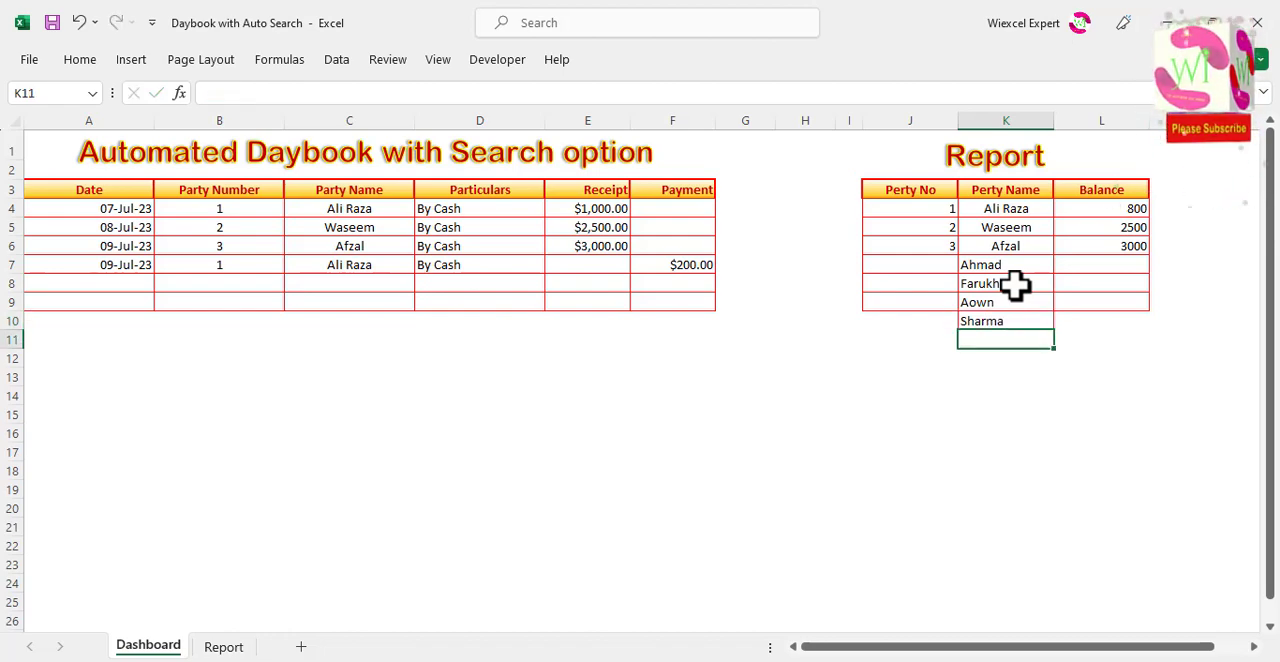
{"action": "type", "text": "Sin"}
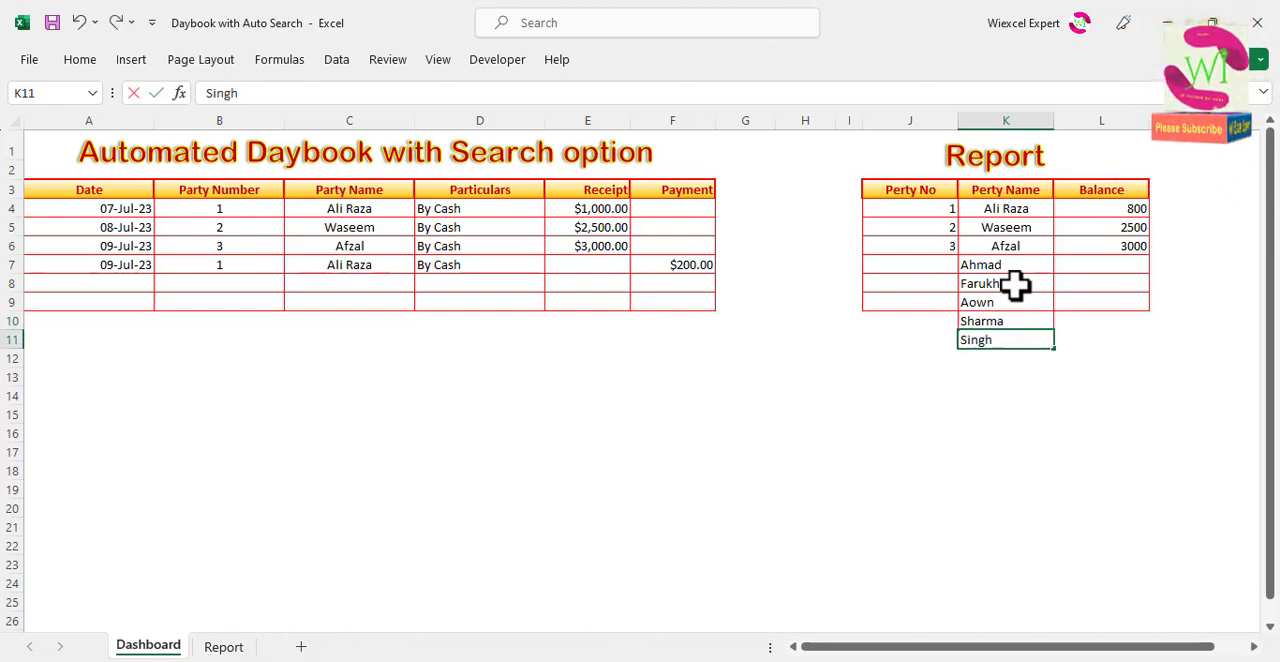
{"action": "type", "text": "gh"}
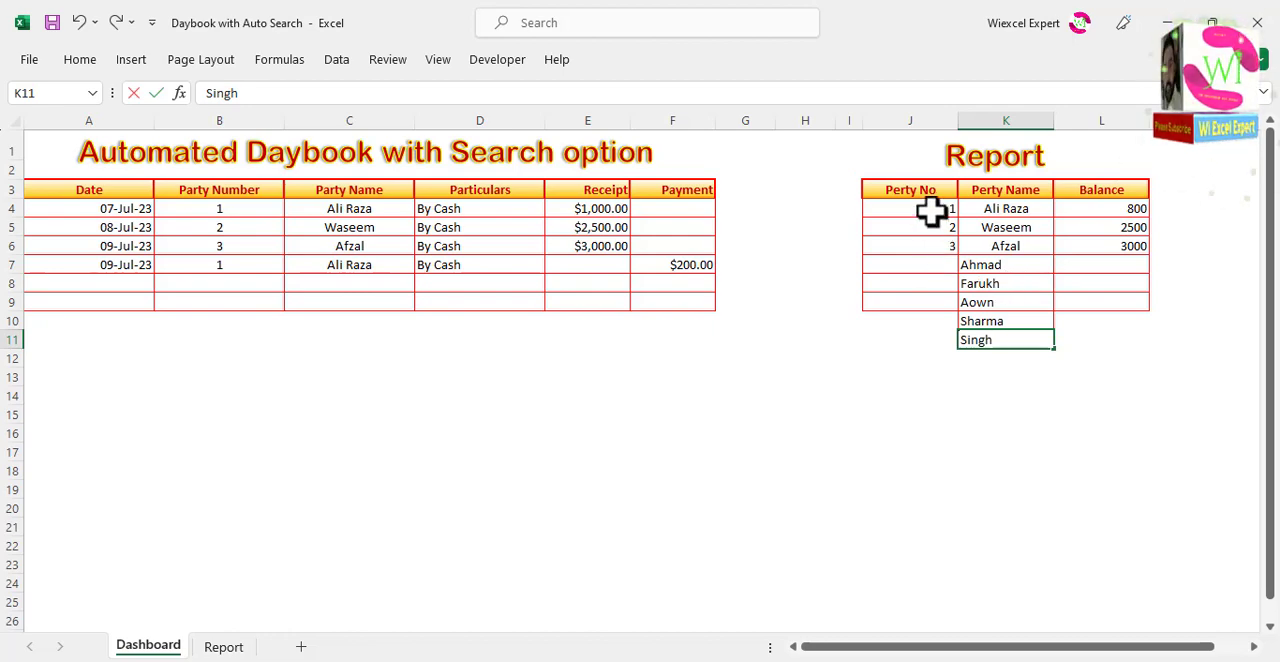
{"action": "left_click_drag", "start_coordinate": [934, 210], "coordinate": [971, 343]}
{"action": "left_click", "coordinate": [1000, 322]}
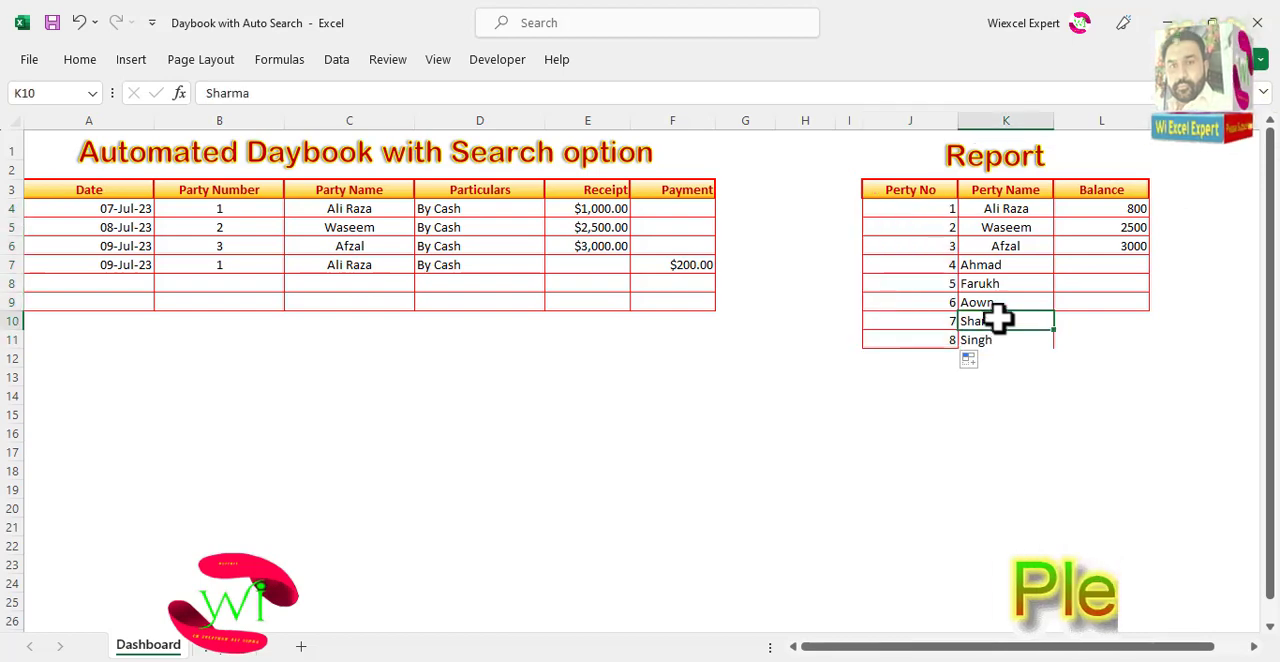
{"action": "left_click_drag", "start_coordinate": [931, 266], "coordinate": [1108, 330]}
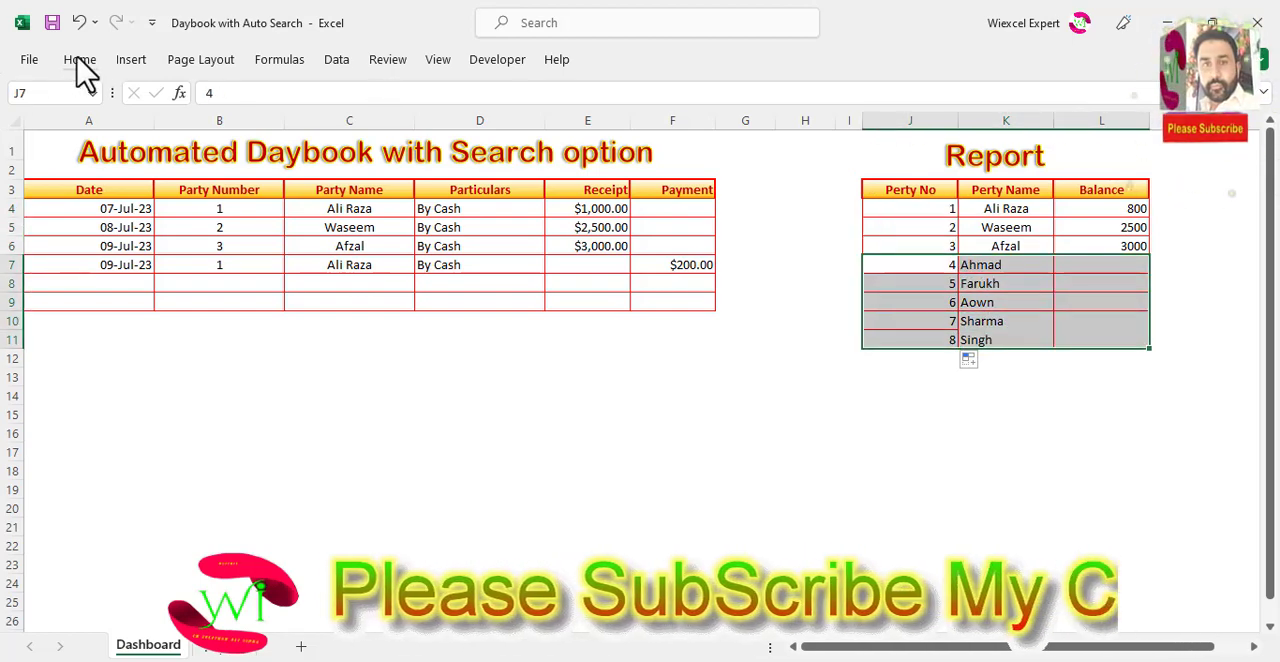
{"action": "left_click", "coordinate": [88, 60]}
{"action": "left_click", "coordinate": [1006, 277]}
{"action": "left_click_drag", "start_coordinate": [994, 266], "coordinate": [1049, 354]}
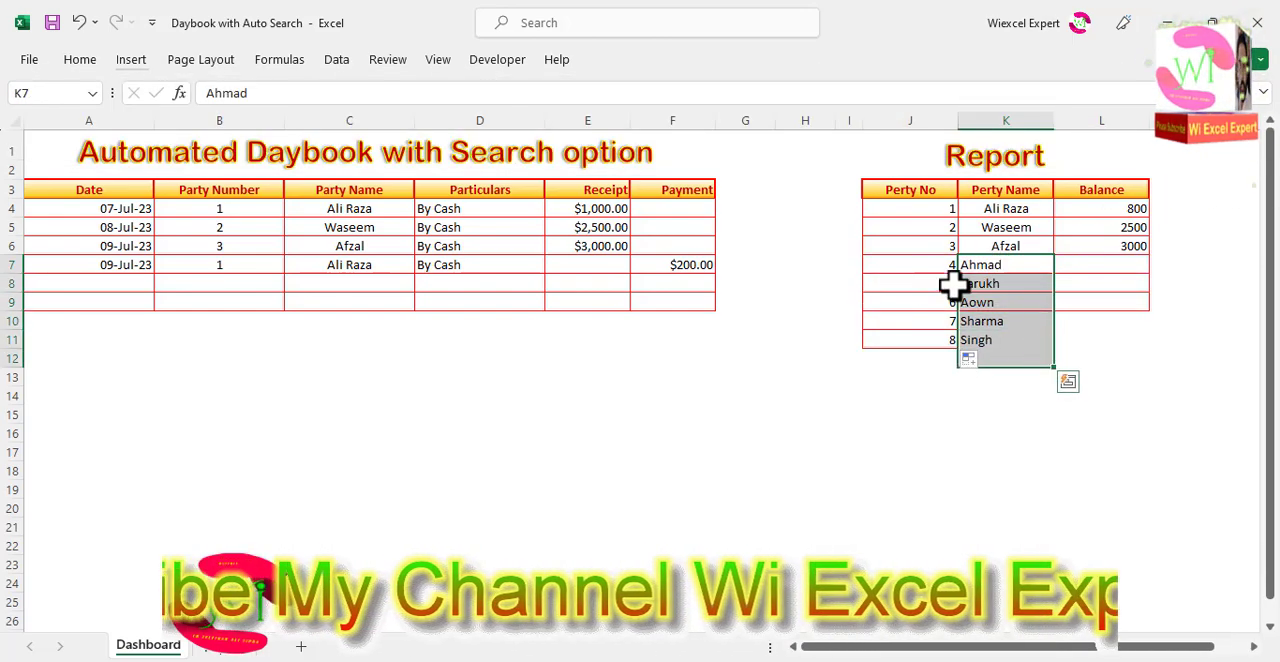
{"action": "left_click", "coordinate": [1010, 287]}
{"action": "left_click_drag", "start_coordinate": [903, 264], "coordinate": [1076, 264]}
Step: Copy the formatting of J6:L6 onto J7:L11 of the Report table with the Format Painter
{"action": "left_click_drag", "start_coordinate": [934, 249], "coordinate": [1114, 246]}
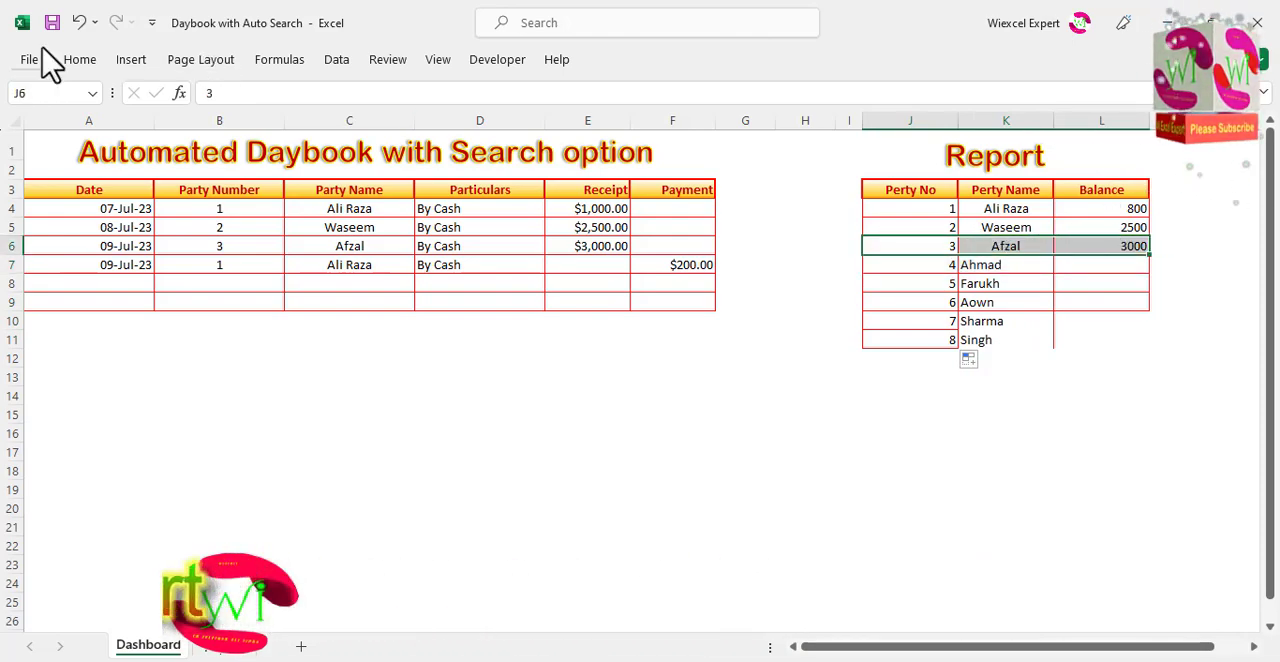
{"action": "left_click", "coordinate": [80, 62]}
{"action": "left_click", "coordinate": [78, 122]}
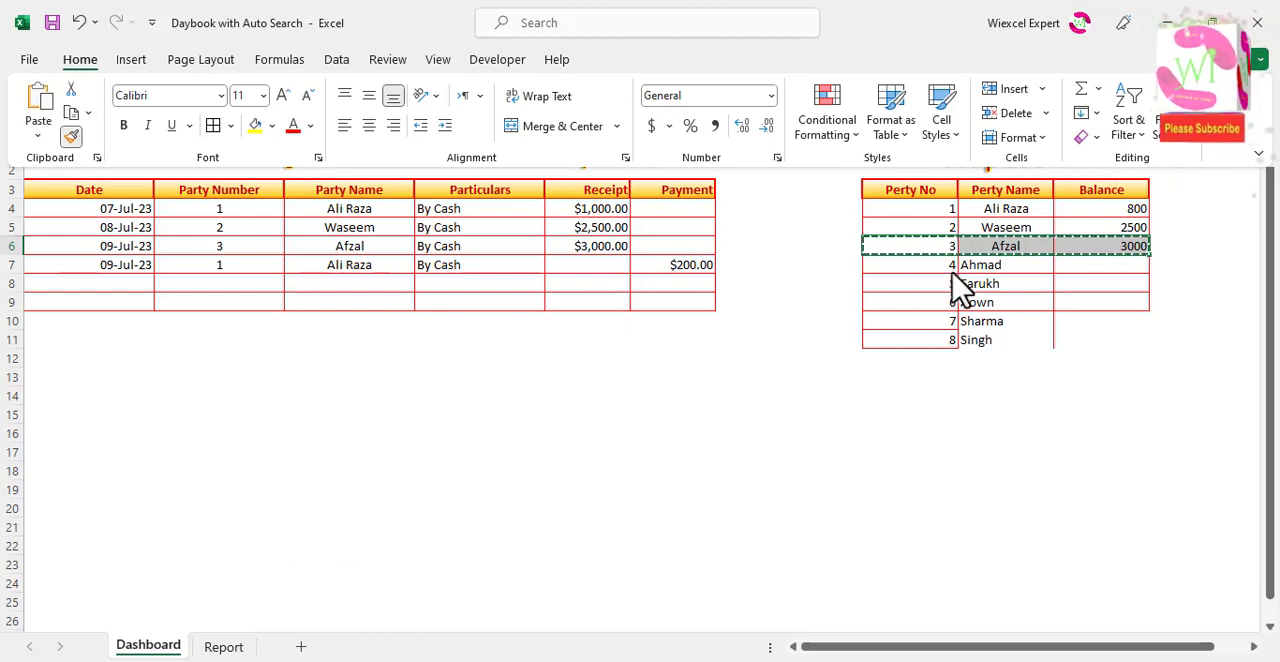
{"action": "left_click_drag", "start_coordinate": [934, 266], "coordinate": [1074, 337]}
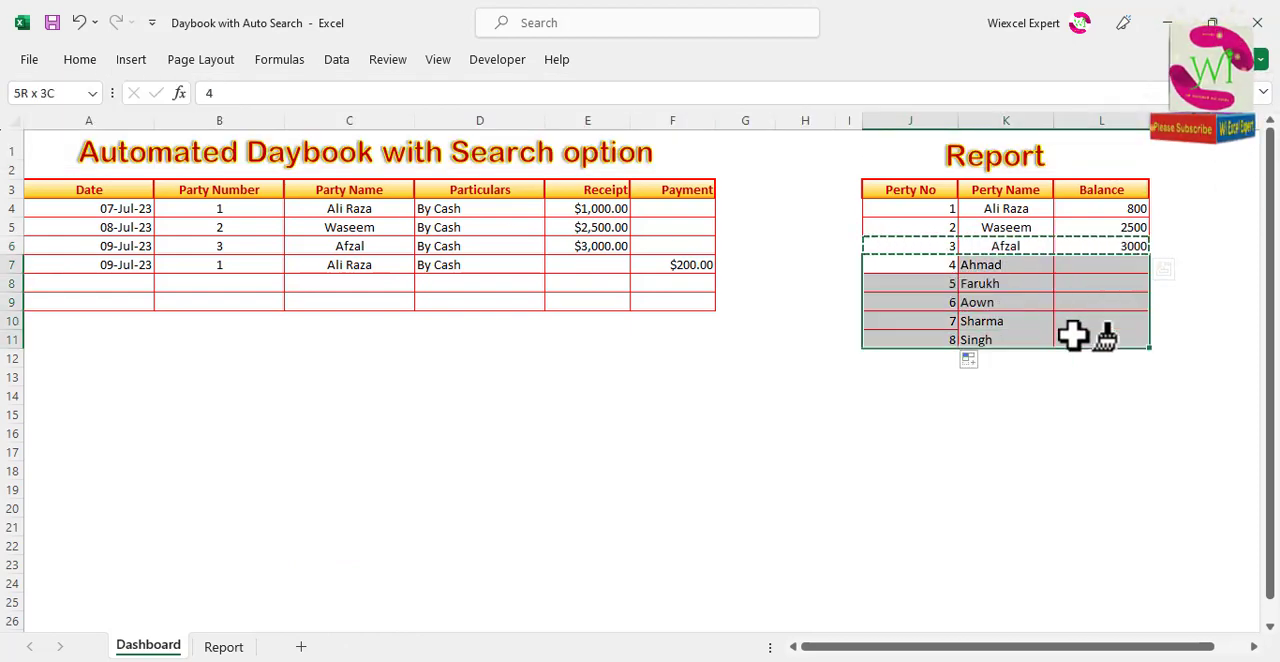
{"action": "key", "text": "ctrl+v"}
{"action": "left_click", "coordinate": [1034, 306]}
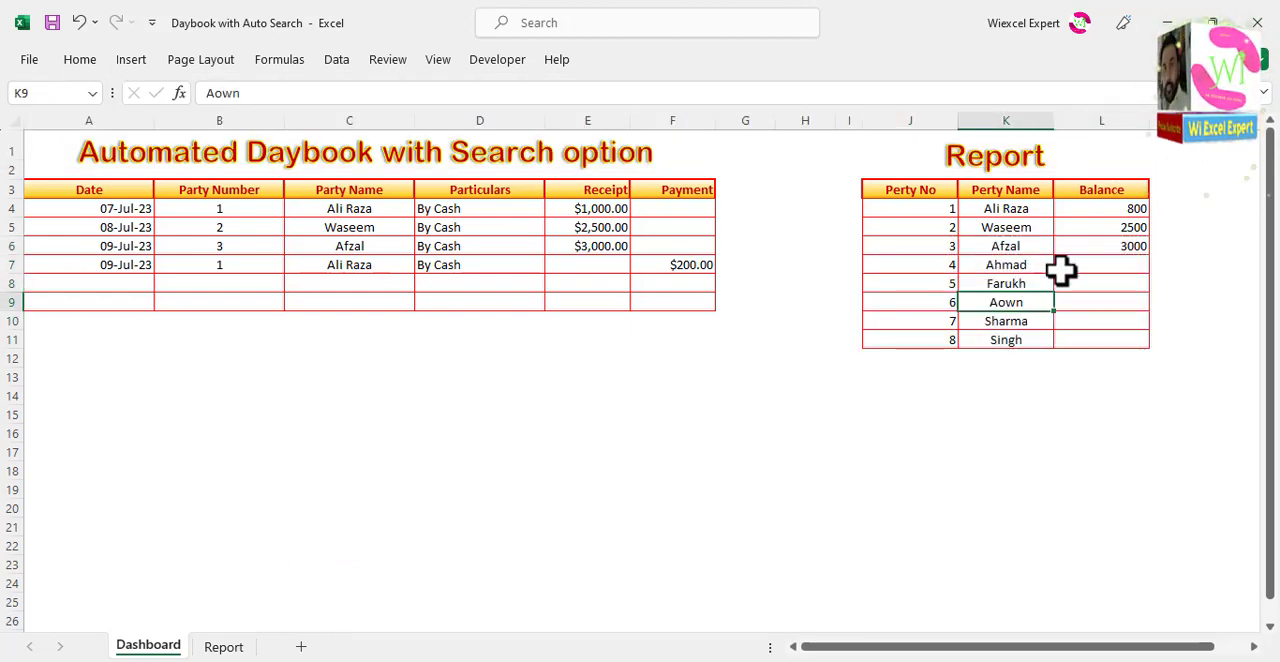
Step: Fill the Balance formula from L6 down through L11 of the Report table
{"action": "left_click", "coordinate": [1118, 266]}
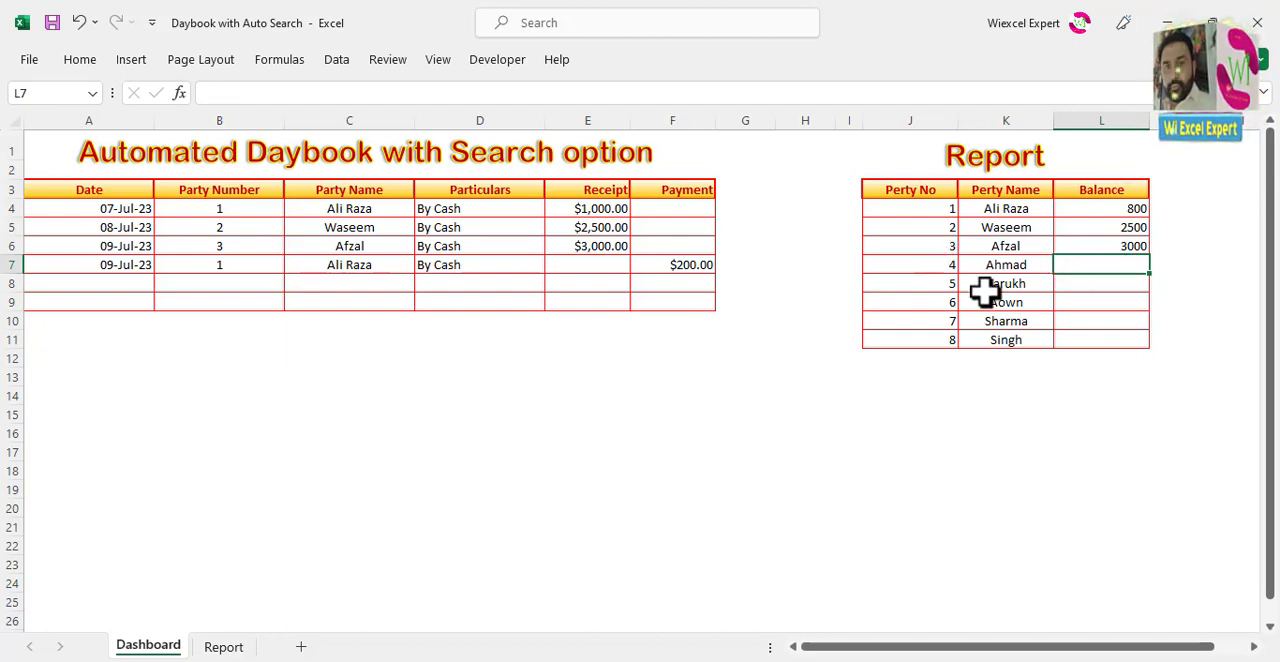
{"action": "left_click", "coordinate": [1103, 244]}
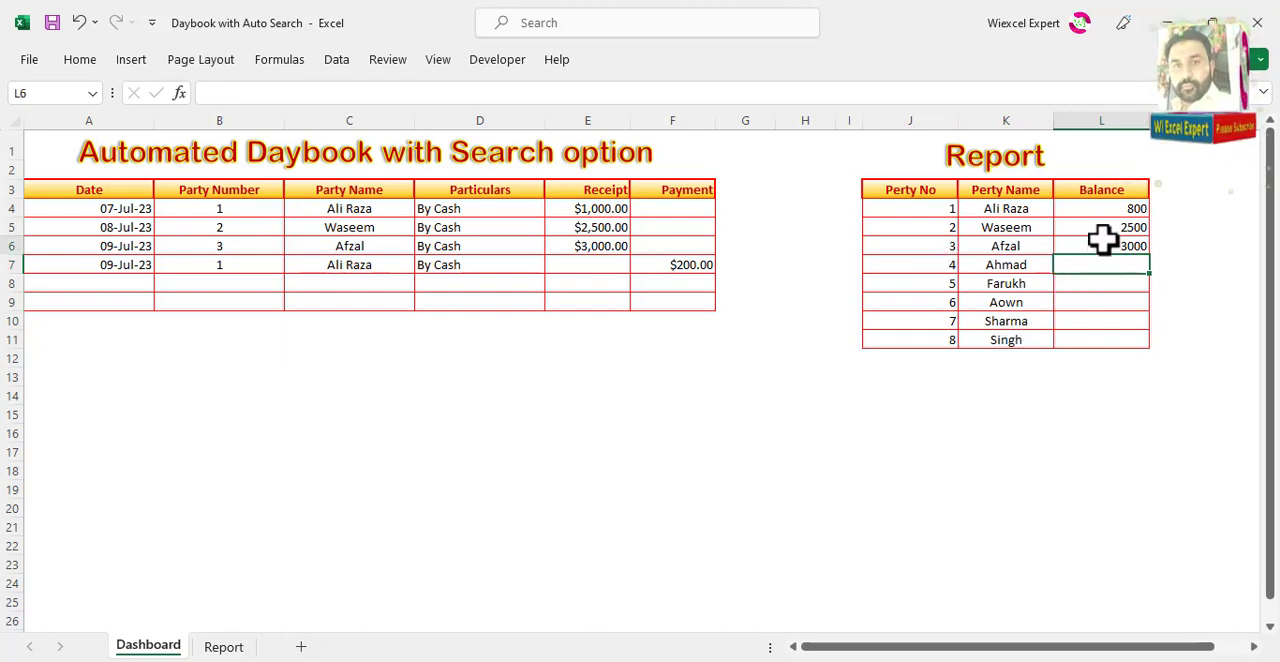
{"action": "left_click_drag", "start_coordinate": [1152, 256], "coordinate": [1155, 352]}
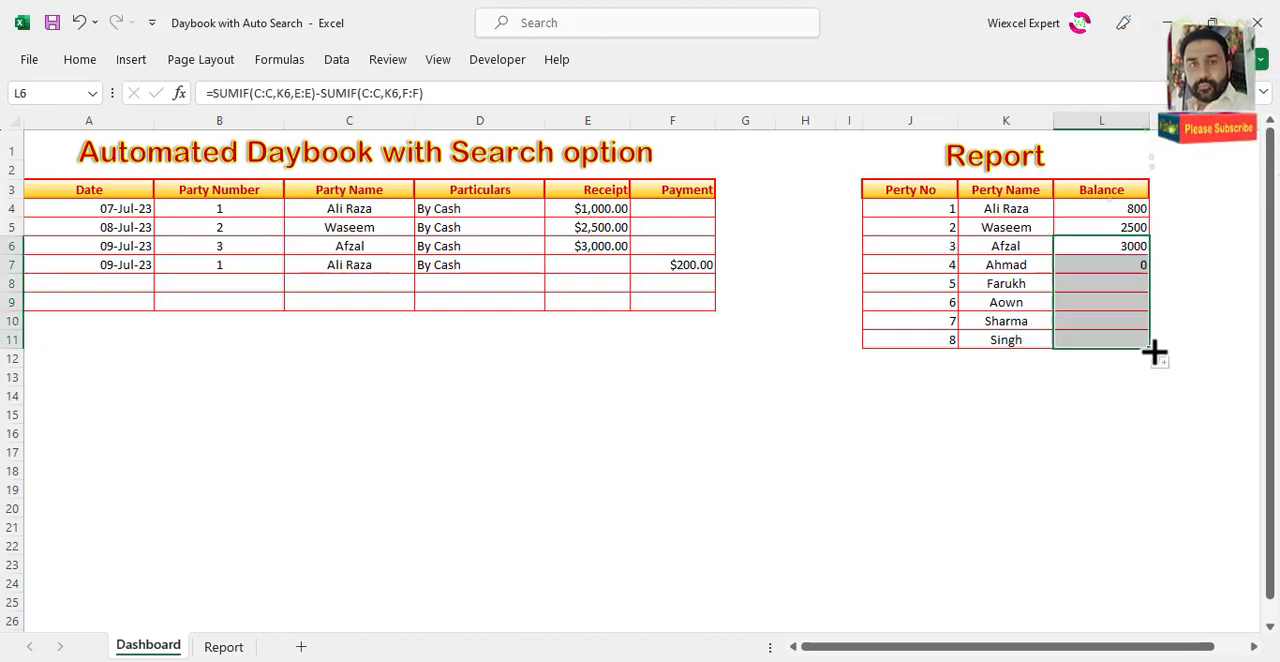
{"action": "left_click", "coordinate": [1112, 284]}
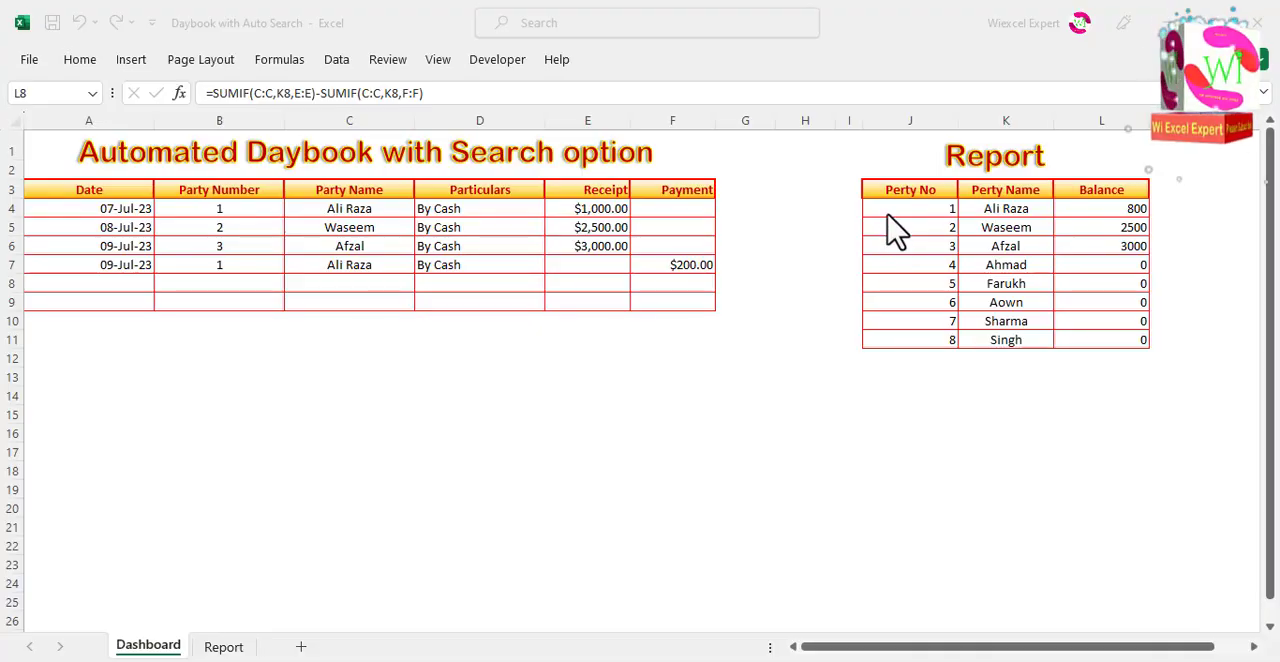
Step: Define the workbook-scoped name Data for the whole Report table, J3:L11
{"action": "left_click_drag", "start_coordinate": [883, 211], "coordinate": [1104, 320]}
{"action": "left_click_drag", "start_coordinate": [922, 187], "coordinate": [1128, 341]}
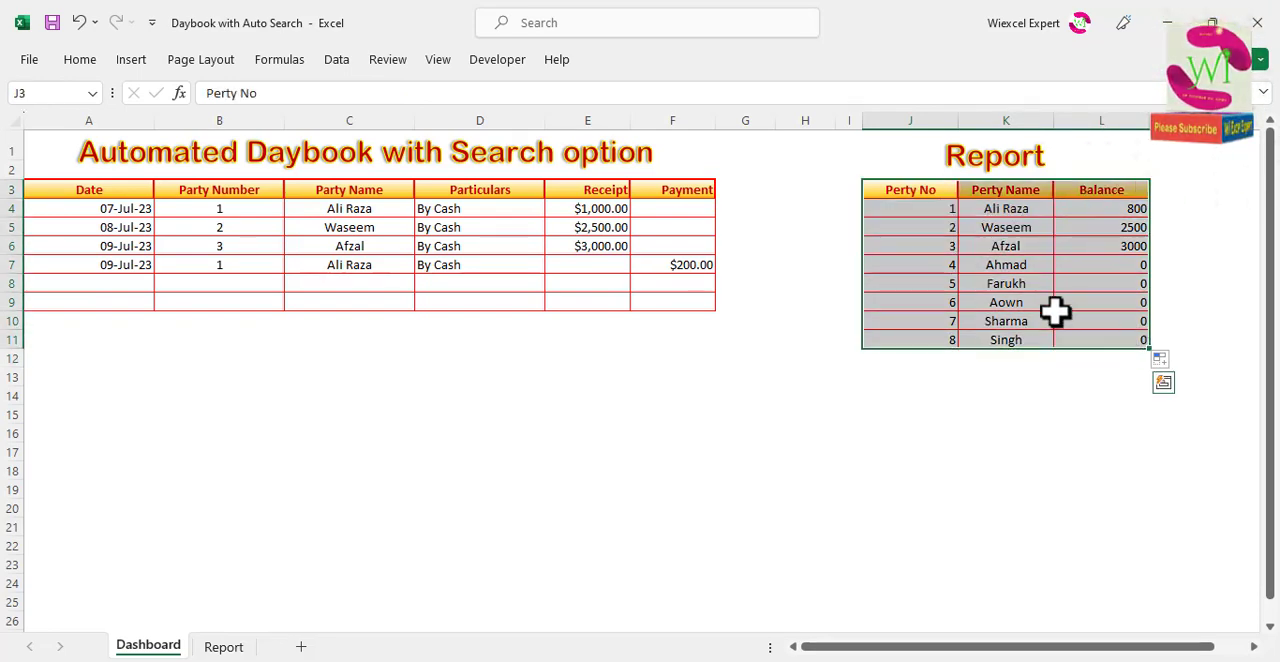
{"action": "left_click", "coordinate": [336, 61]}
{"action": "left_click", "coordinate": [283, 69]}
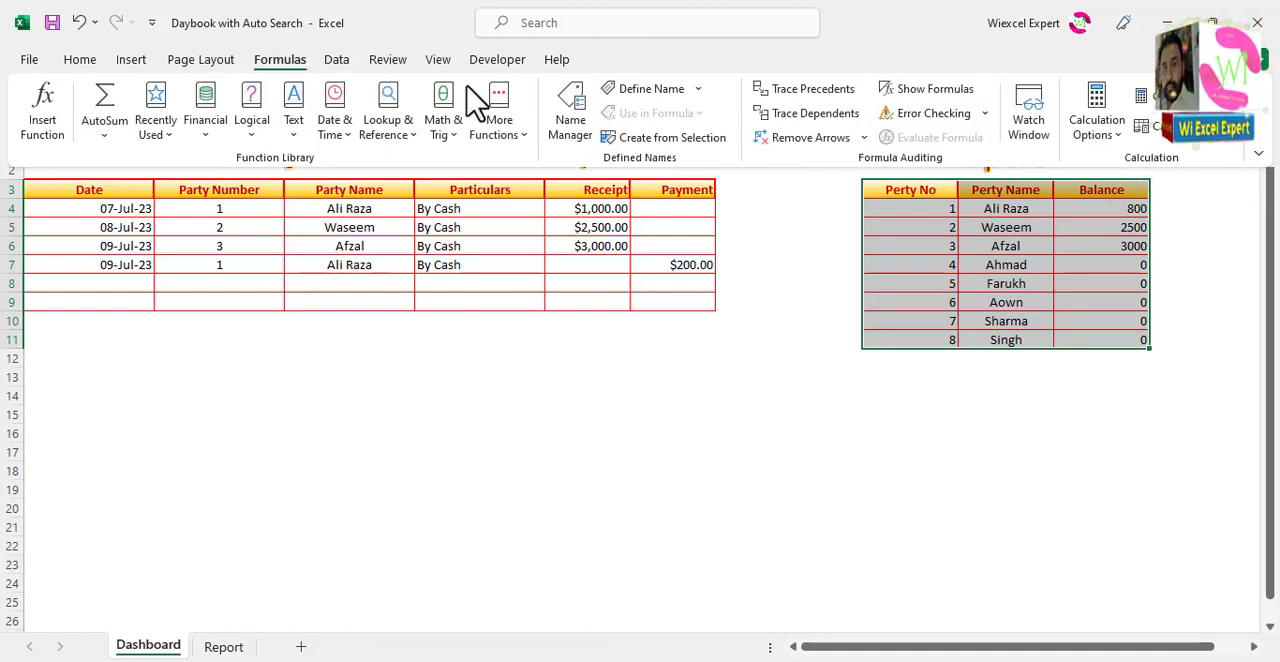
{"action": "left_click", "coordinate": [672, 92]}
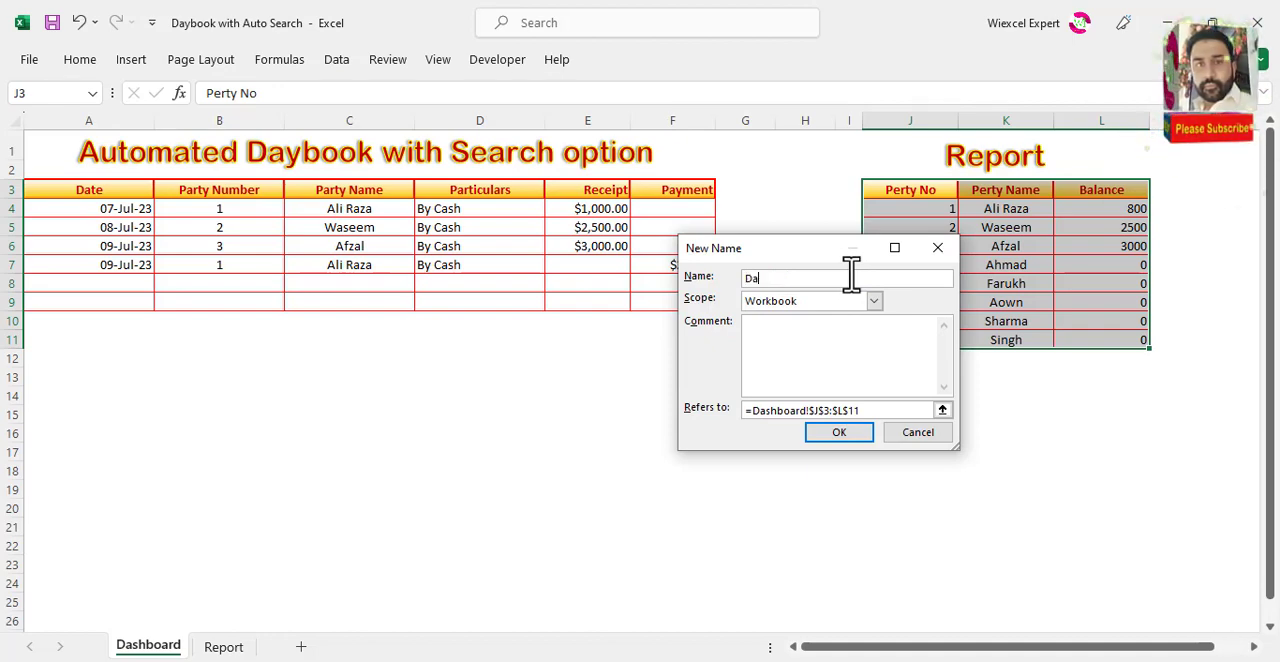
{"action": "left_click", "coordinate": [843, 436]}
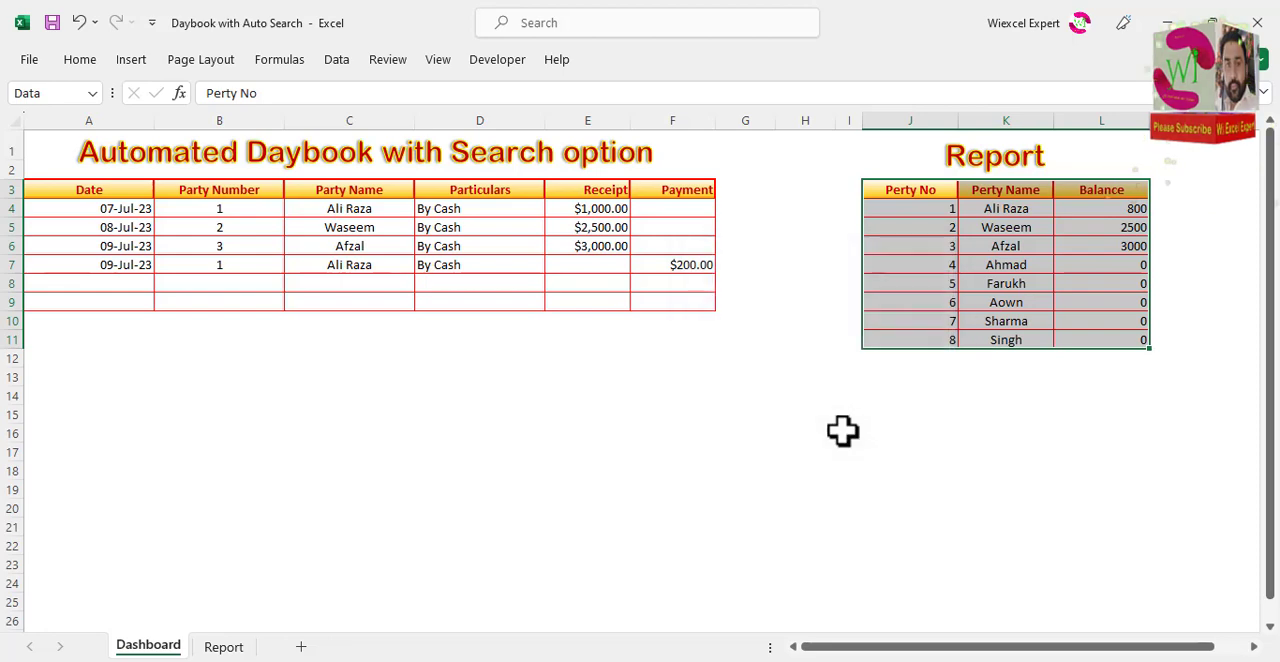
Step: Define the workbook-scoped name List for the party number column, J3:J11
{"action": "left_click", "coordinate": [914, 205]}
{"action": "left_click_drag", "start_coordinate": [914, 189], "coordinate": [929, 336]}
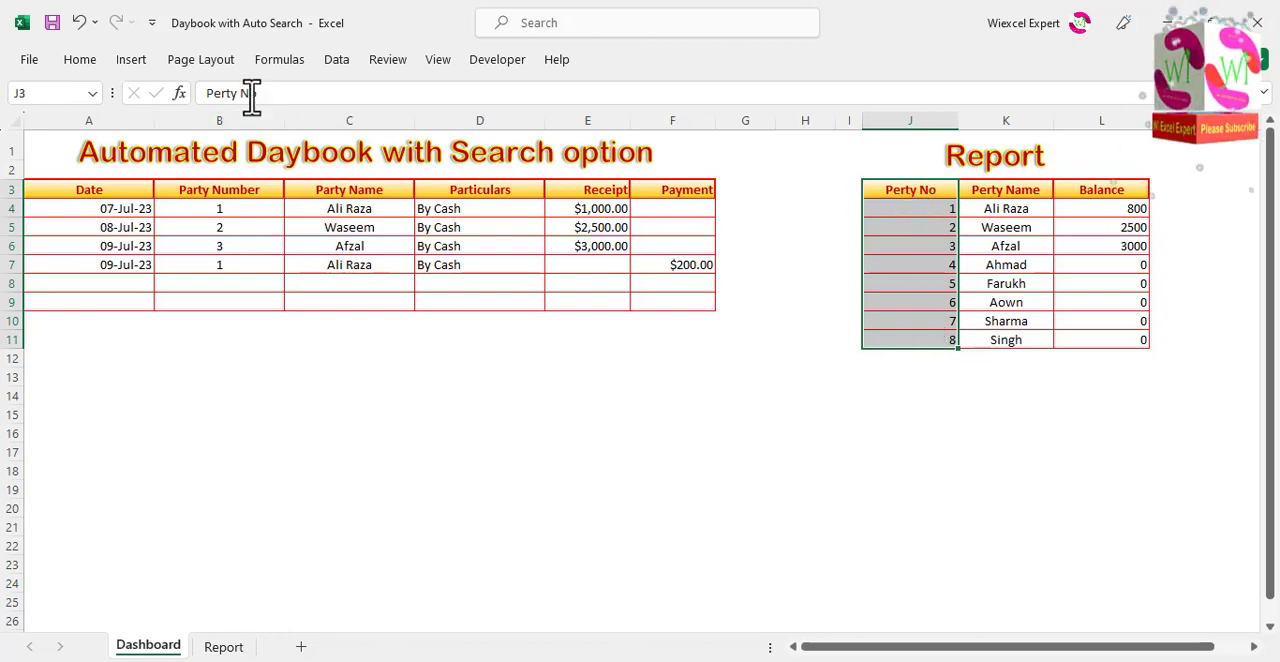
{"action": "left_click", "coordinate": [279, 60]}
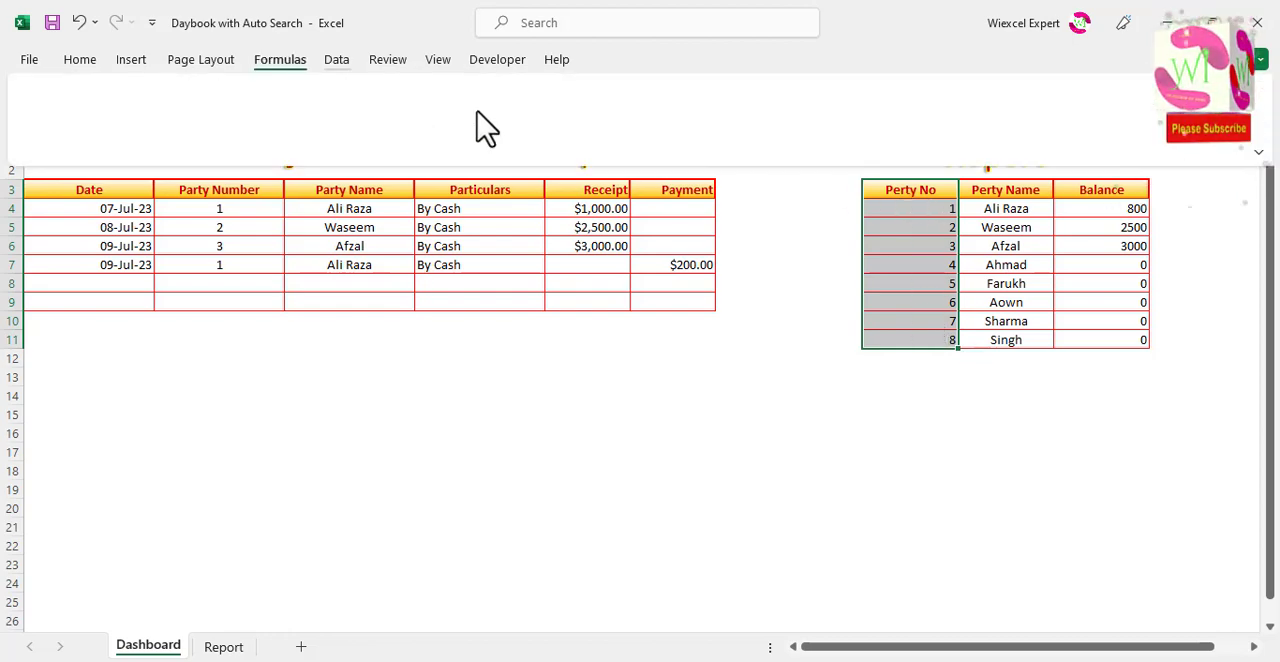
{"action": "left_click", "coordinate": [643, 88]}
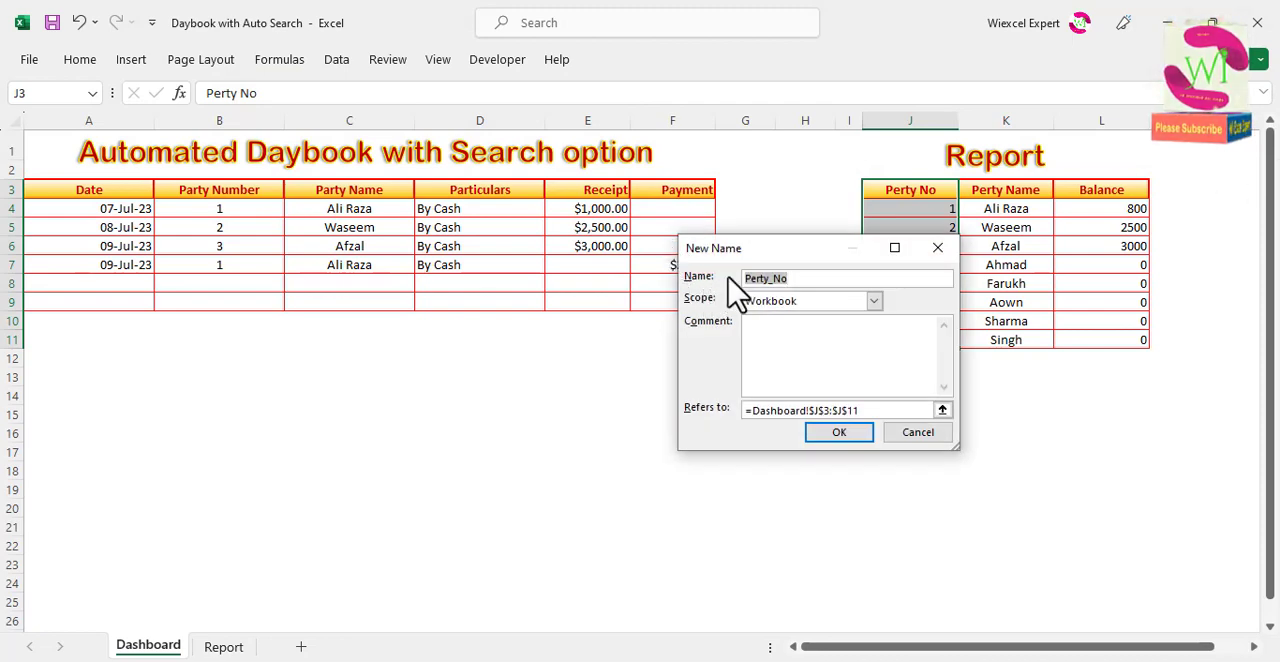
{"action": "left_click_drag", "start_coordinate": [757, 245], "coordinate": [755, 339]}
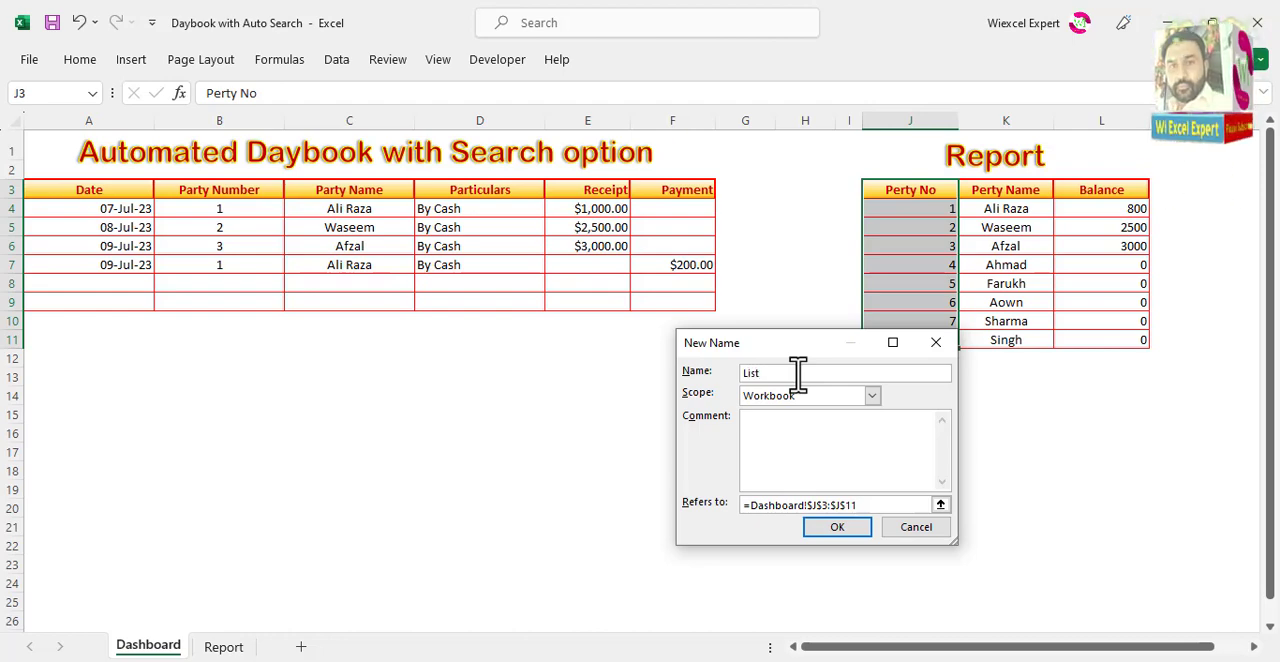
{"action": "type", "text": "List"}
{"action": "left_click", "coordinate": [840, 530]}
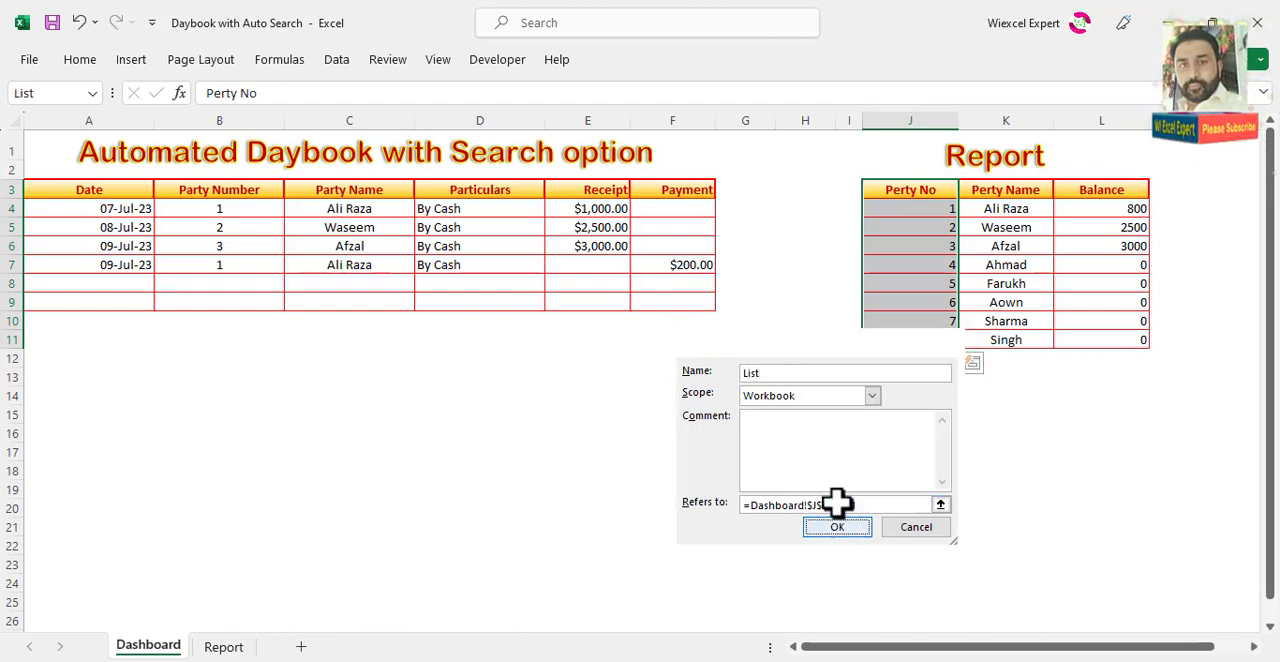
Step: Convert the Report range J3:L11 into an Excel table with headers
{"action": "left_click", "coordinate": [905, 213]}
{"action": "left_click_drag", "start_coordinate": [900, 189], "coordinate": [1102, 331]}
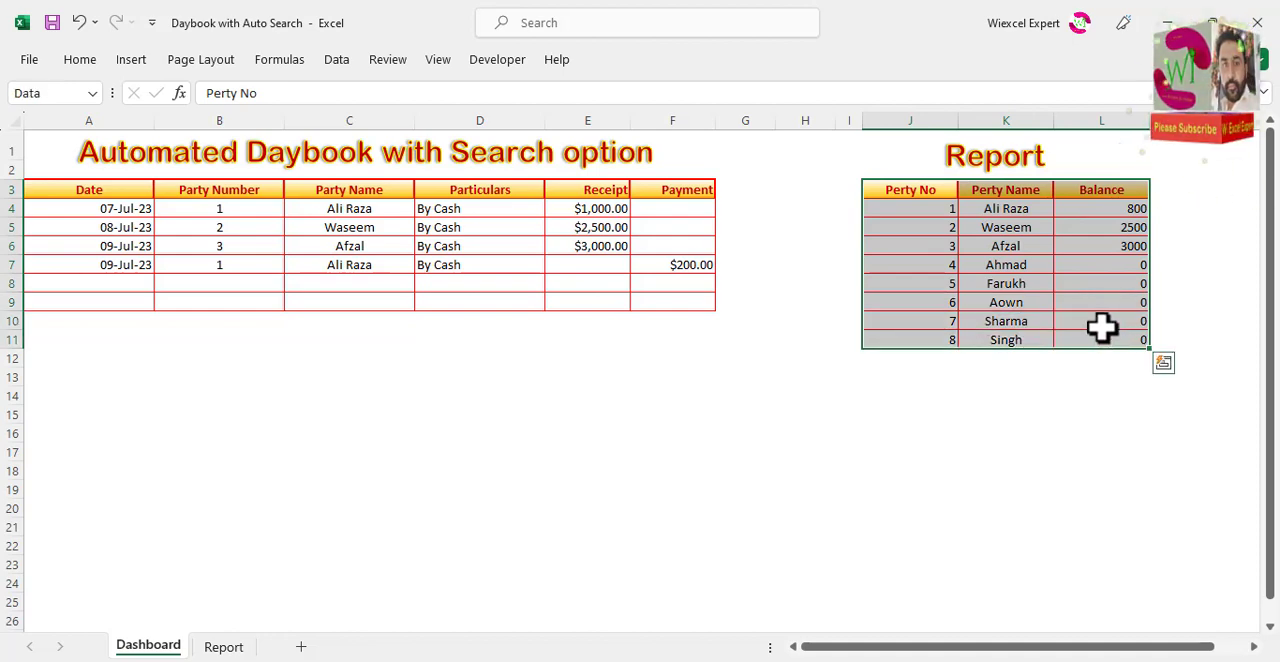
{"action": "key", "text": "ctrl+t"}
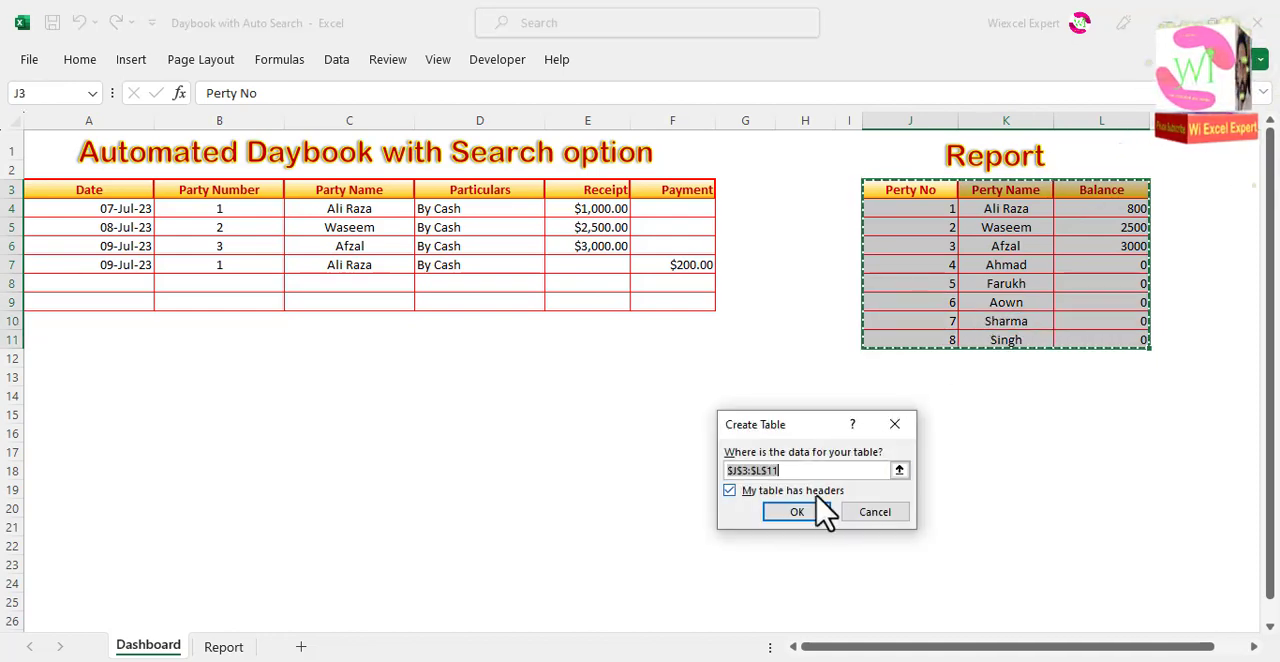
{"action": "left_click", "coordinate": [797, 512]}
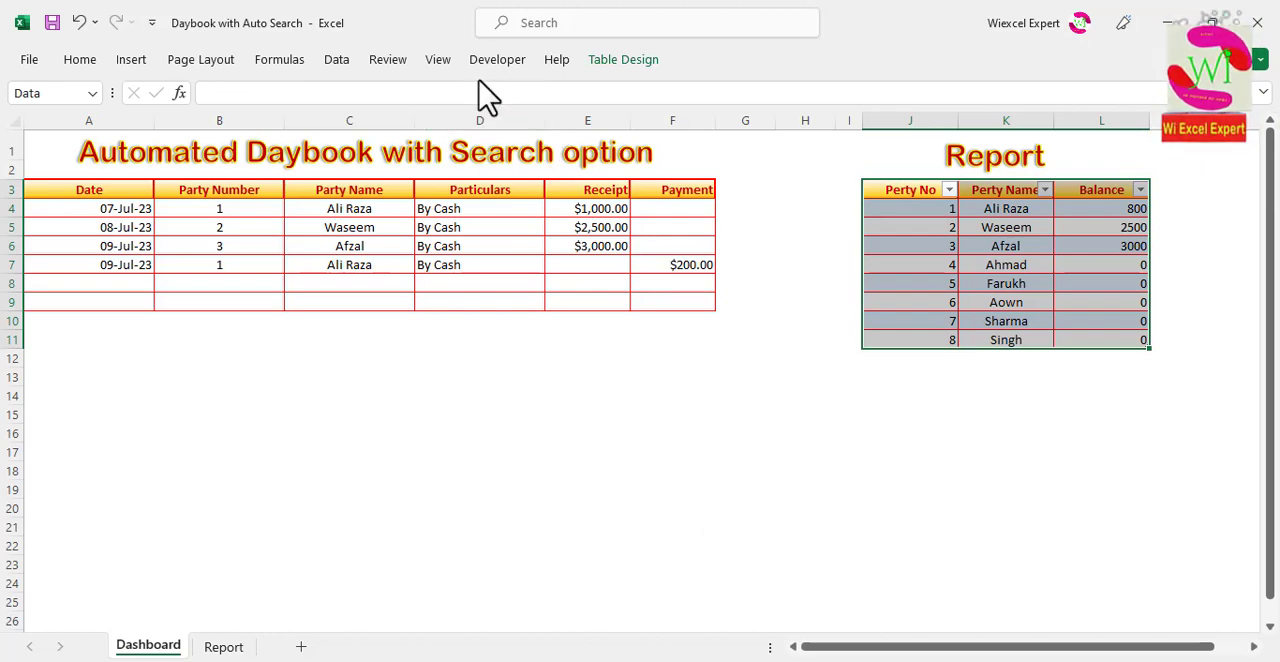
Step: Turn off banded rows and the filter buttons for the Report table
{"action": "left_click", "coordinate": [608, 74]}
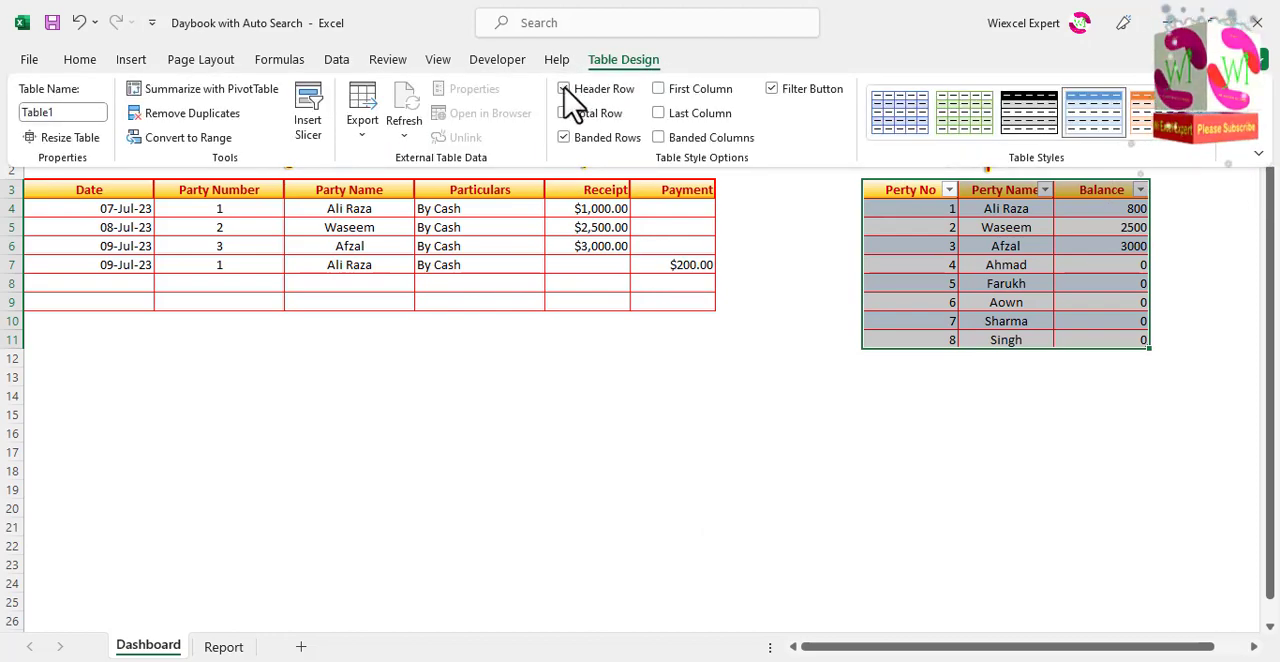
{"action": "left_click", "coordinate": [564, 137]}
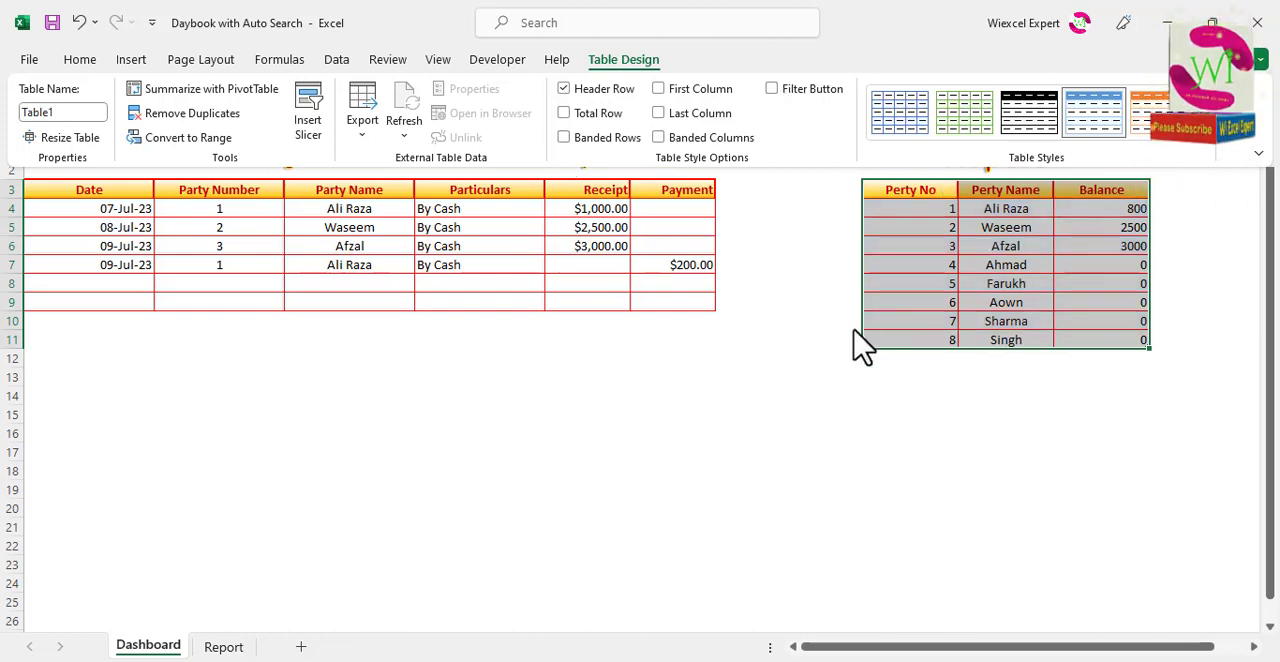
{"action": "left_click", "coordinate": [912, 298]}
{"action": "left_click", "coordinate": [930, 250]}
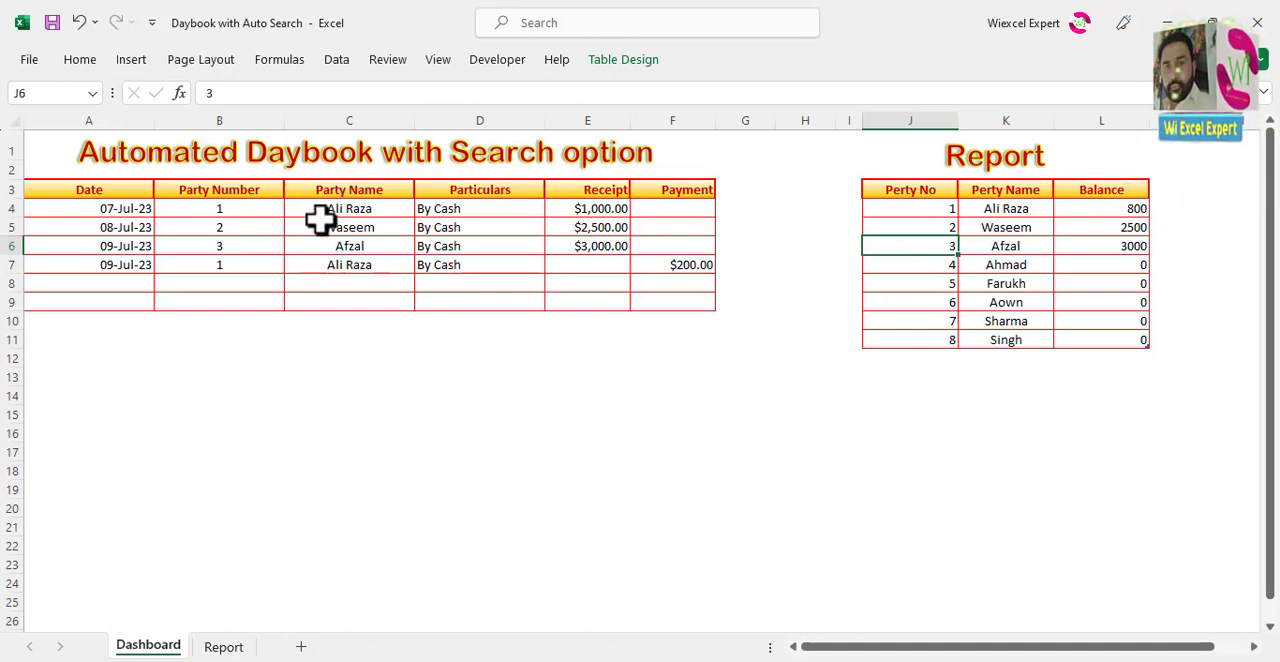
Step: Clear the contents of the daybook entries in B4:F7, leaving the dates in place
{"action": "left_click", "coordinate": [240, 209]}
{"action": "left_click_drag", "start_coordinate": [250, 207], "coordinate": [679, 264]}
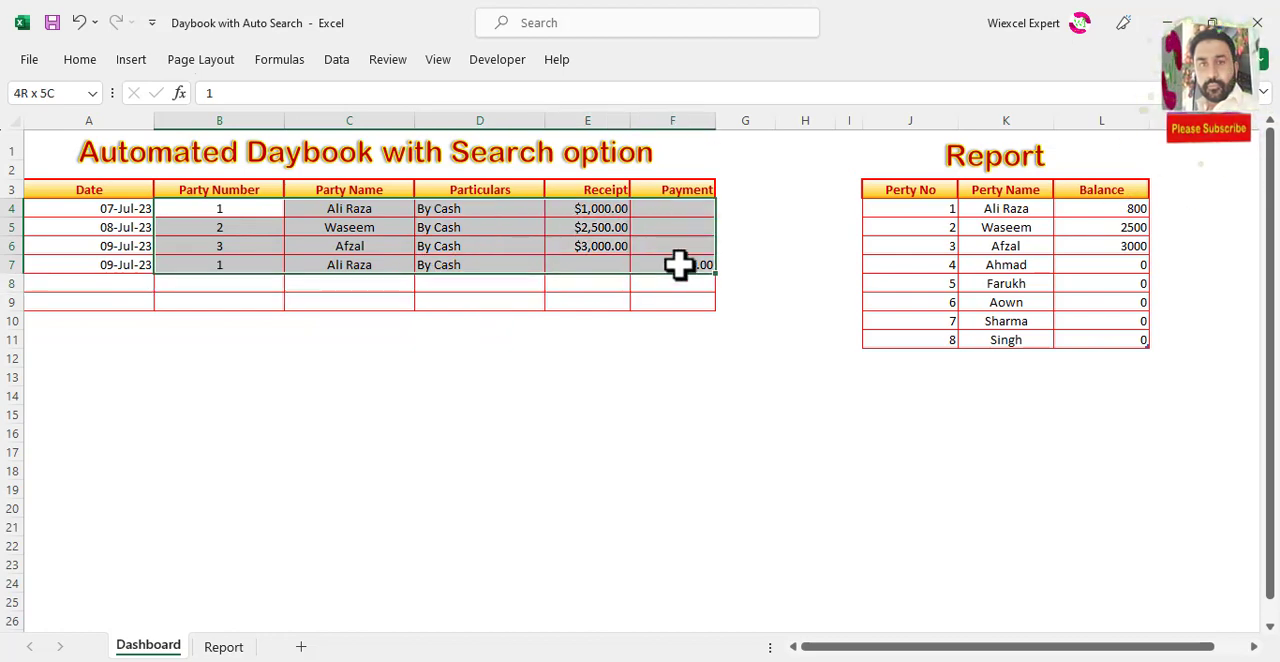
{"action": "right_click", "coordinate": [331, 231]}
{"action": "left_click", "coordinate": [425, 392]}
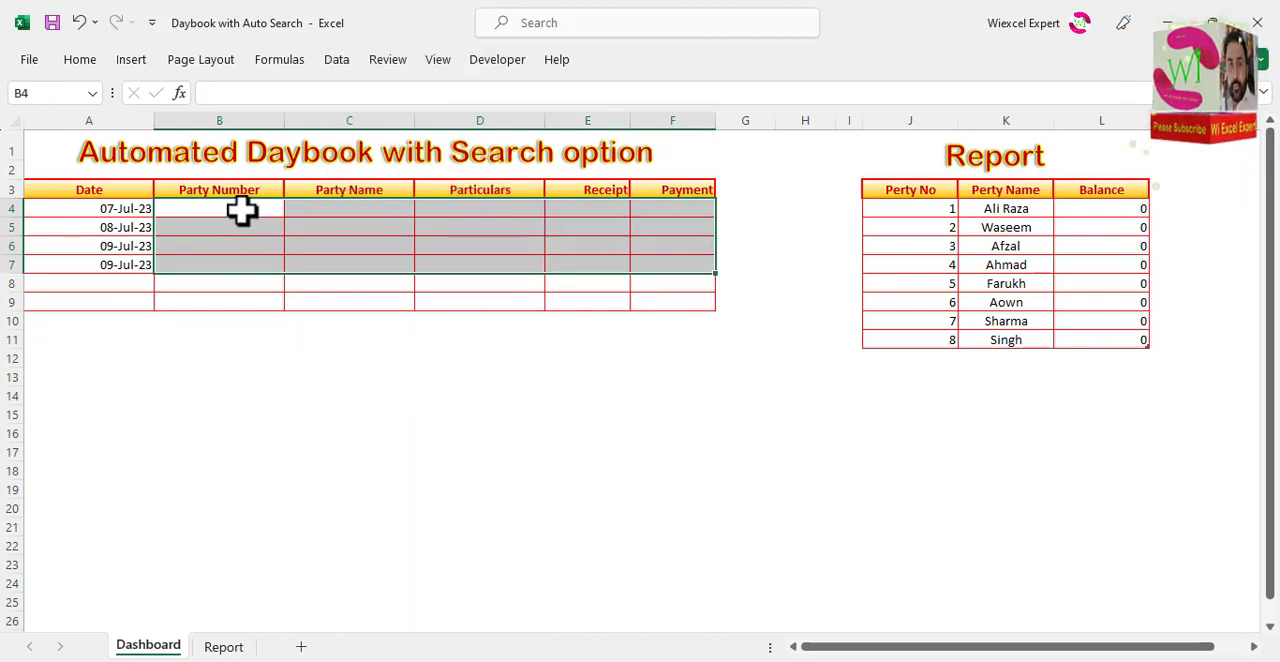
Step: Add list data validation with the source =list to the Party Number cell B4
{"action": "left_click", "coordinate": [242, 210]}
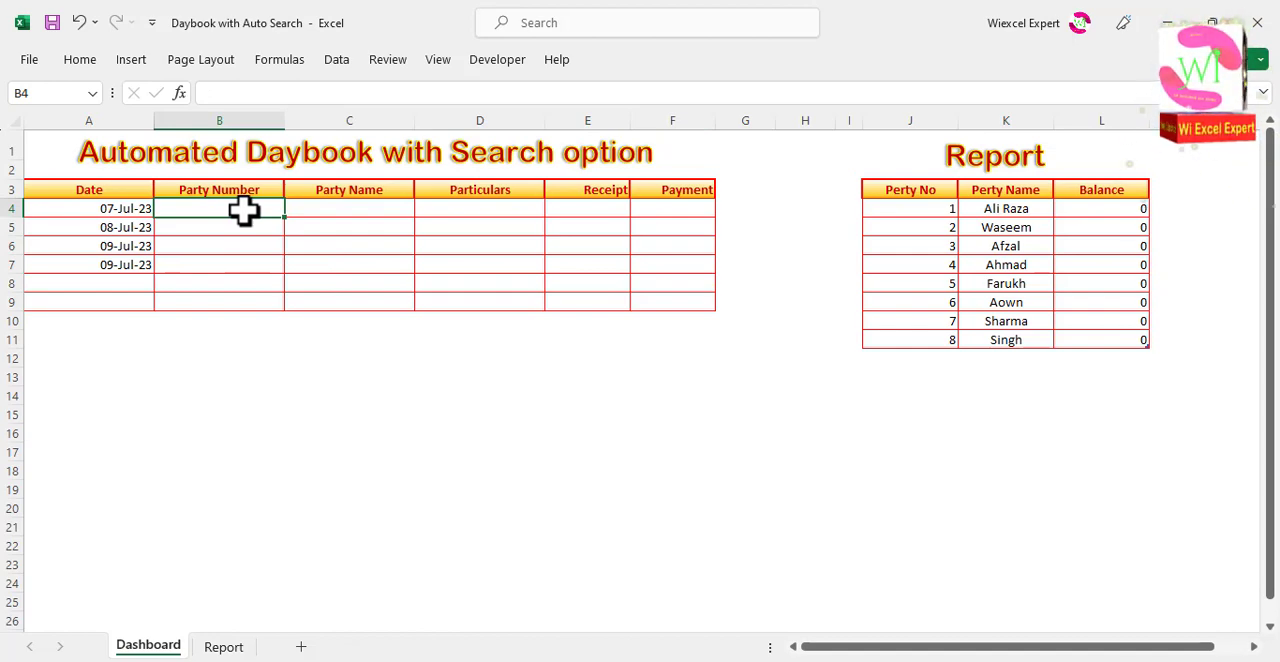
{"action": "left_click", "coordinate": [337, 62]}
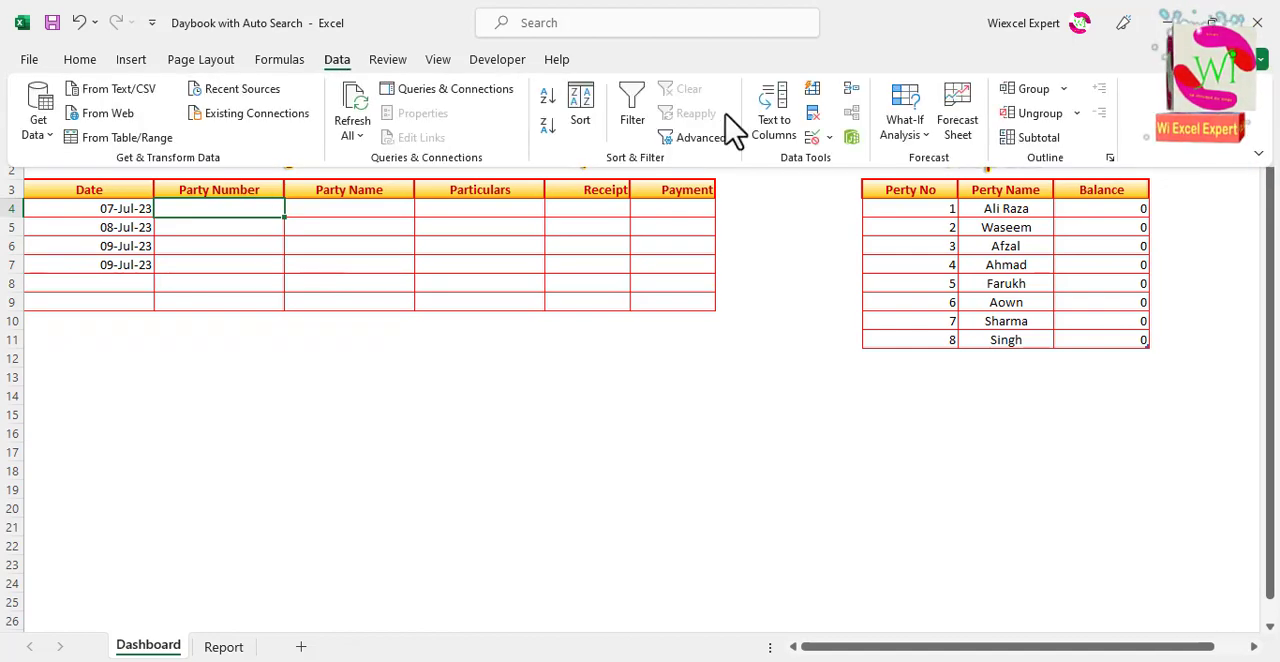
{"action": "left_click", "coordinate": [813, 137]}
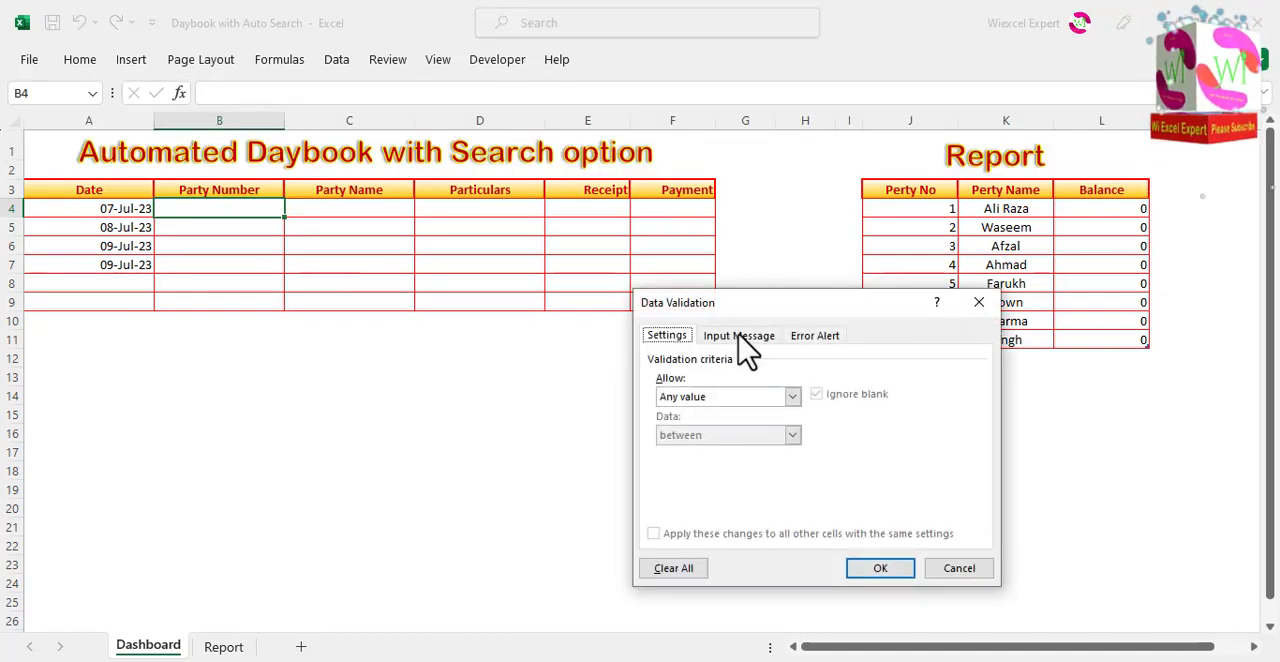
{"action": "left_click", "coordinate": [760, 397]}
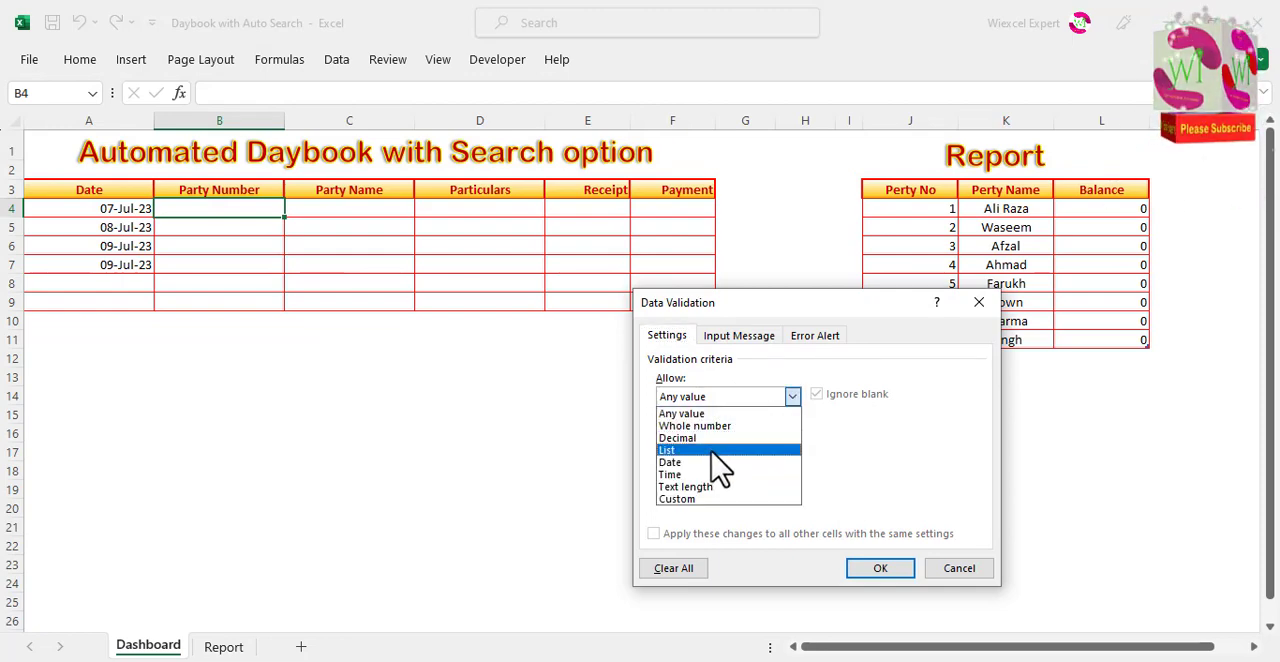
{"action": "left_click", "coordinate": [713, 451]}
{"action": "left_click", "coordinate": [735, 470]}
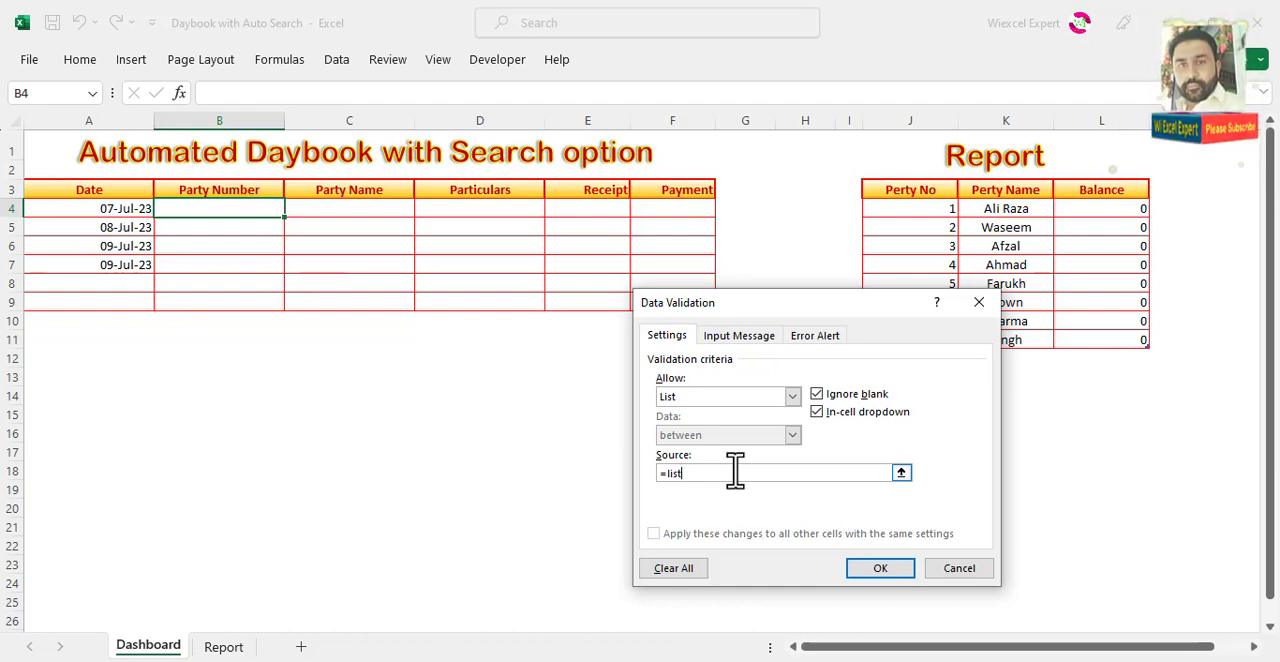
{"action": "left_click", "coordinate": [866, 568]}
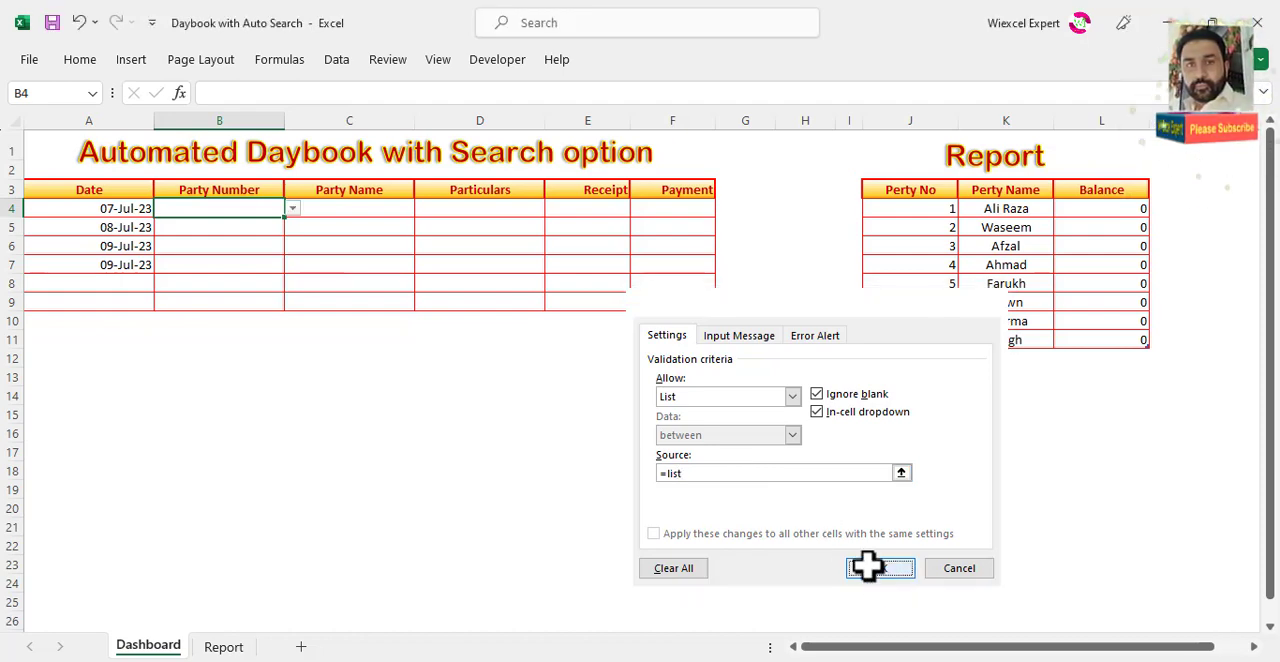
Step: Check the drop-down in B4 and fill its validation down the Party Number column through B9
{"action": "left_click", "coordinate": [292, 208]}
{"action": "left_click_drag", "start_coordinate": [289, 251], "coordinate": [286, 236]}
{"action": "left_click", "coordinate": [241, 207]}
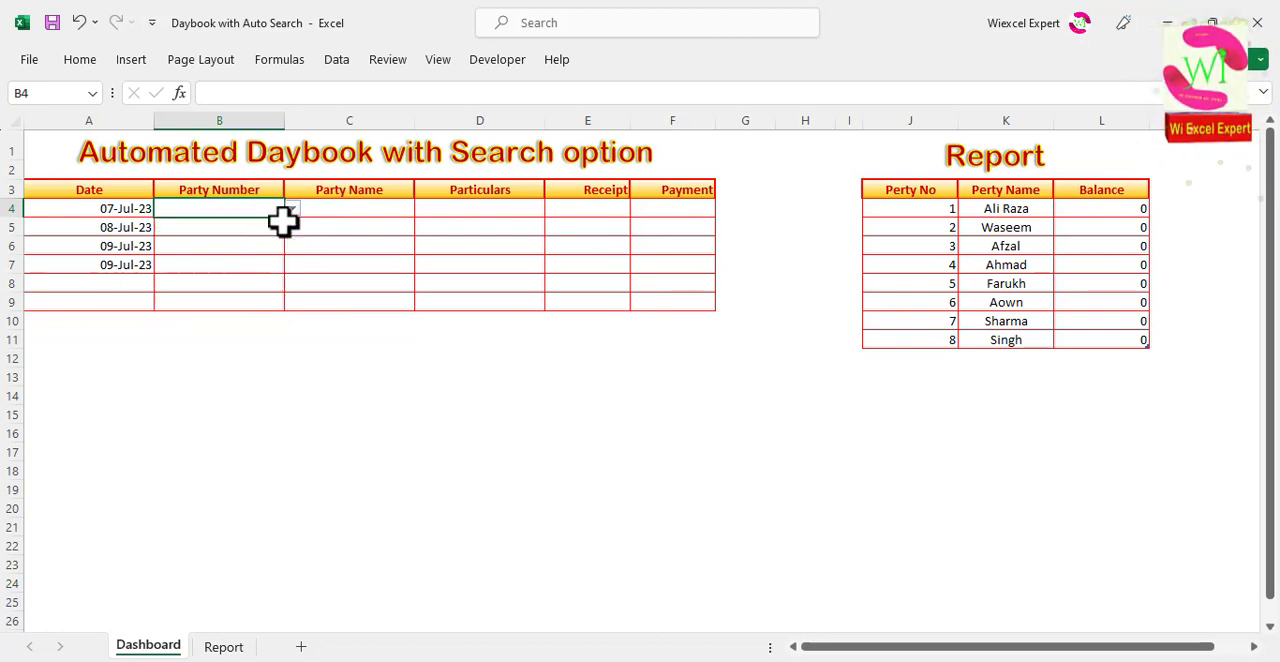
{"action": "left_click_drag", "start_coordinate": [287, 218], "coordinate": [286, 316]}
{"action": "left_click", "coordinate": [257, 224]}
{"action": "left_click", "coordinate": [264, 207]}
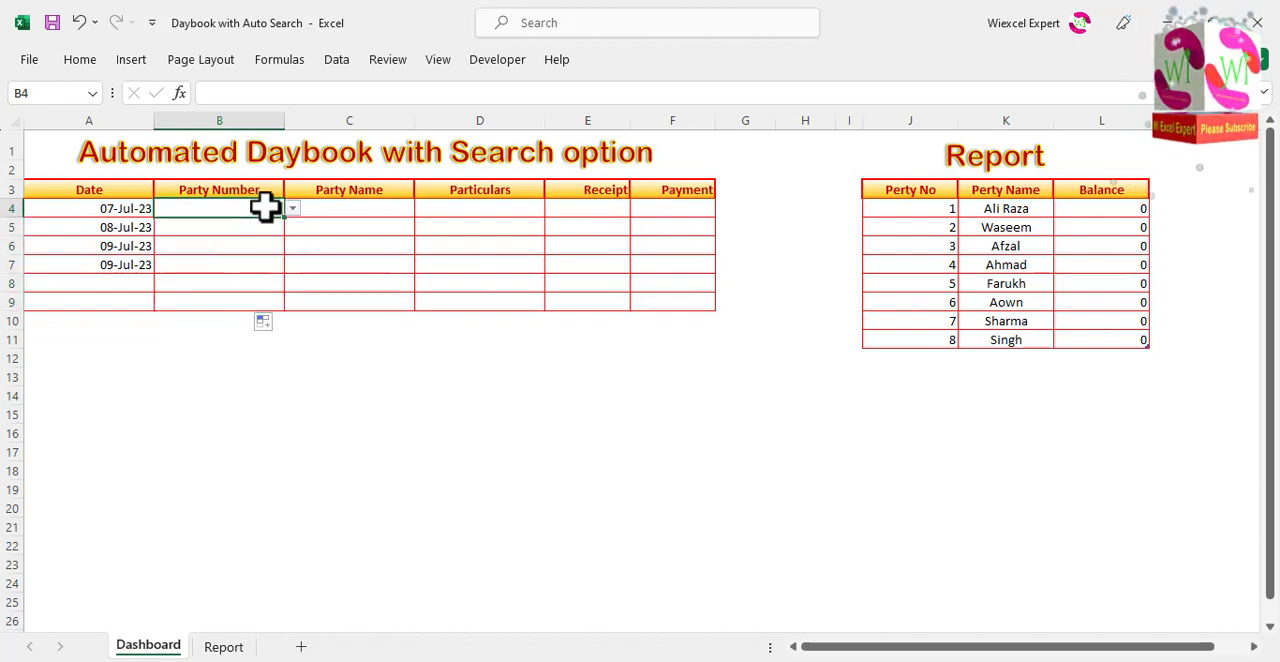
Step: Choose party number 1 in cell B4 and party number 2 in cell B5 from their drop-down lists
{"action": "left_click", "coordinate": [292, 209]}
{"action": "left_click", "coordinate": [257, 236]}
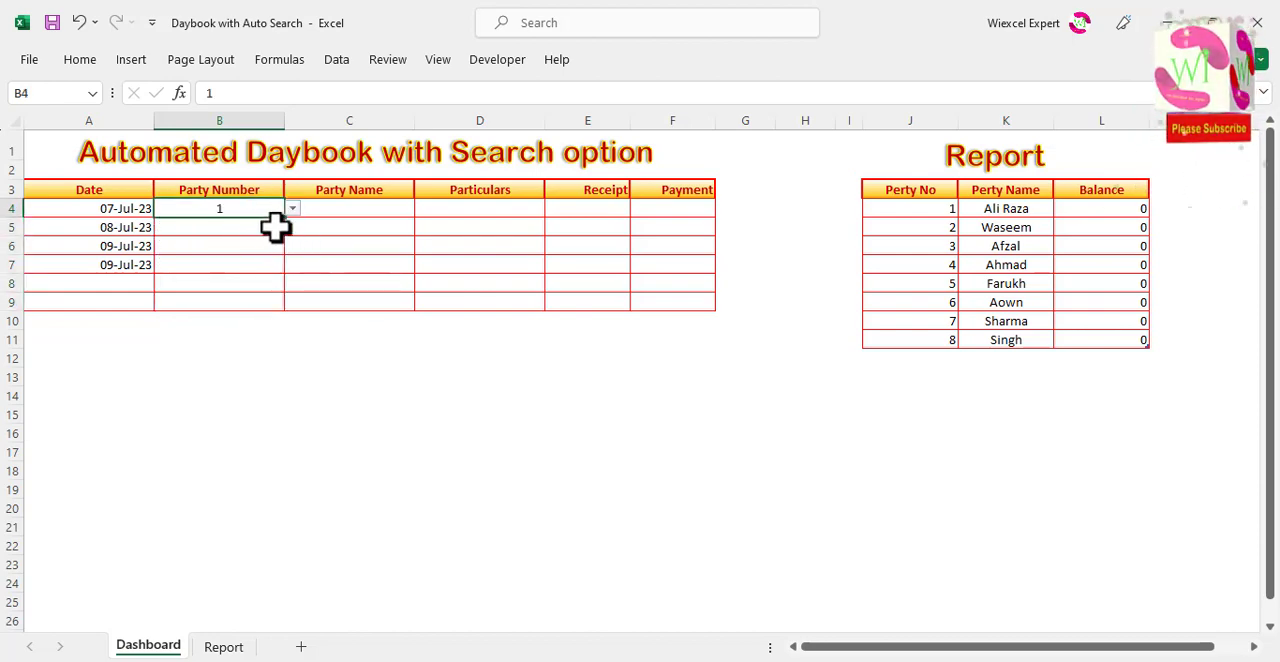
{"action": "left_click", "coordinate": [274, 227]}
{"action": "left_click", "coordinate": [292, 228]}
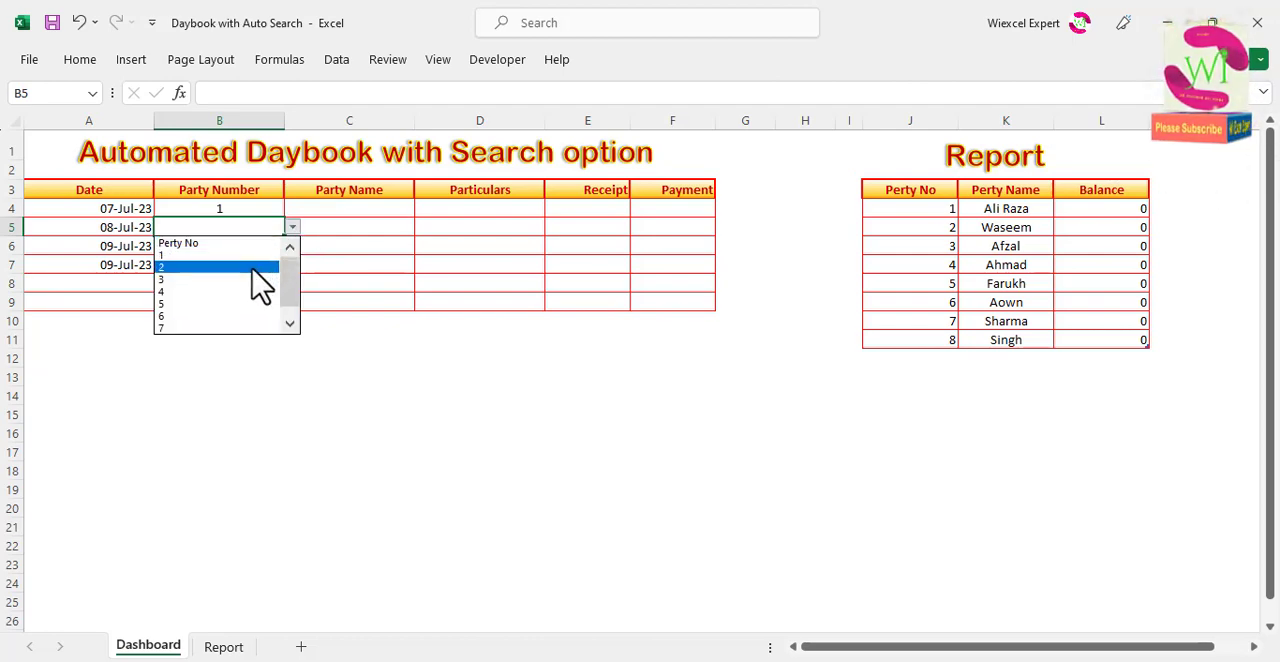
{"action": "left_click", "coordinate": [262, 268]}
Step: Enter the formula =VLOOKUP(B4,Data,2,0) in the Party Name cell C4
{"action": "left_click", "coordinate": [368, 209]}
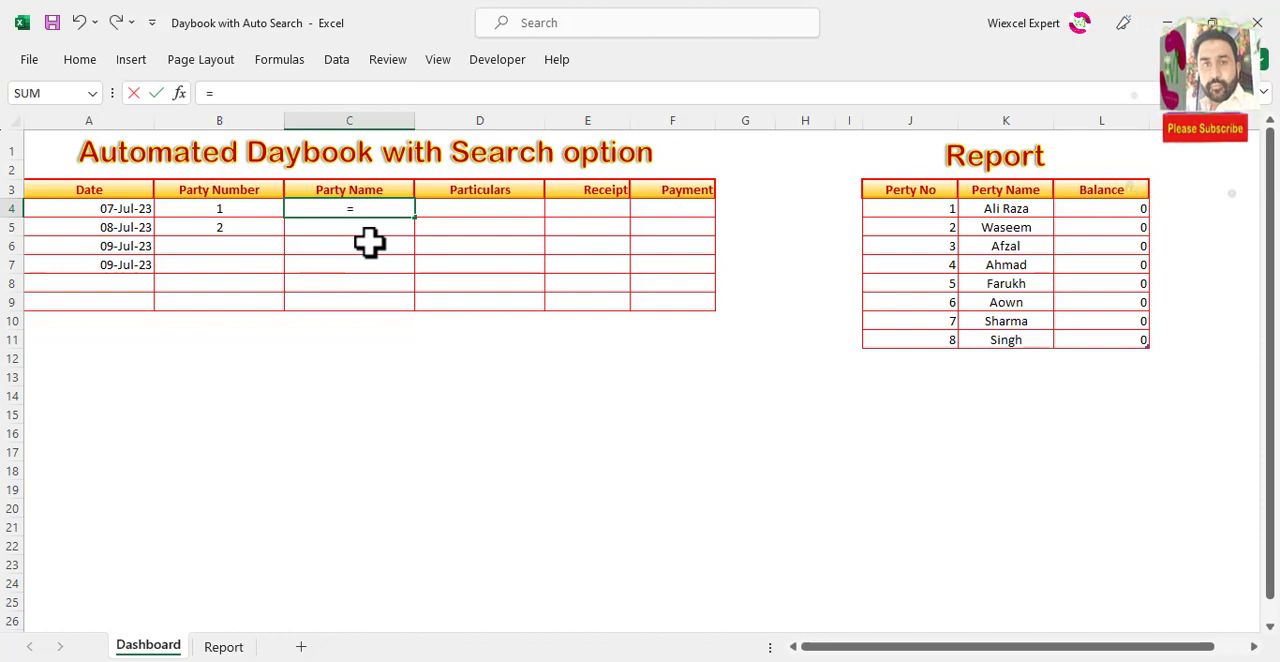
{"action": "type", "text": "vlook"}
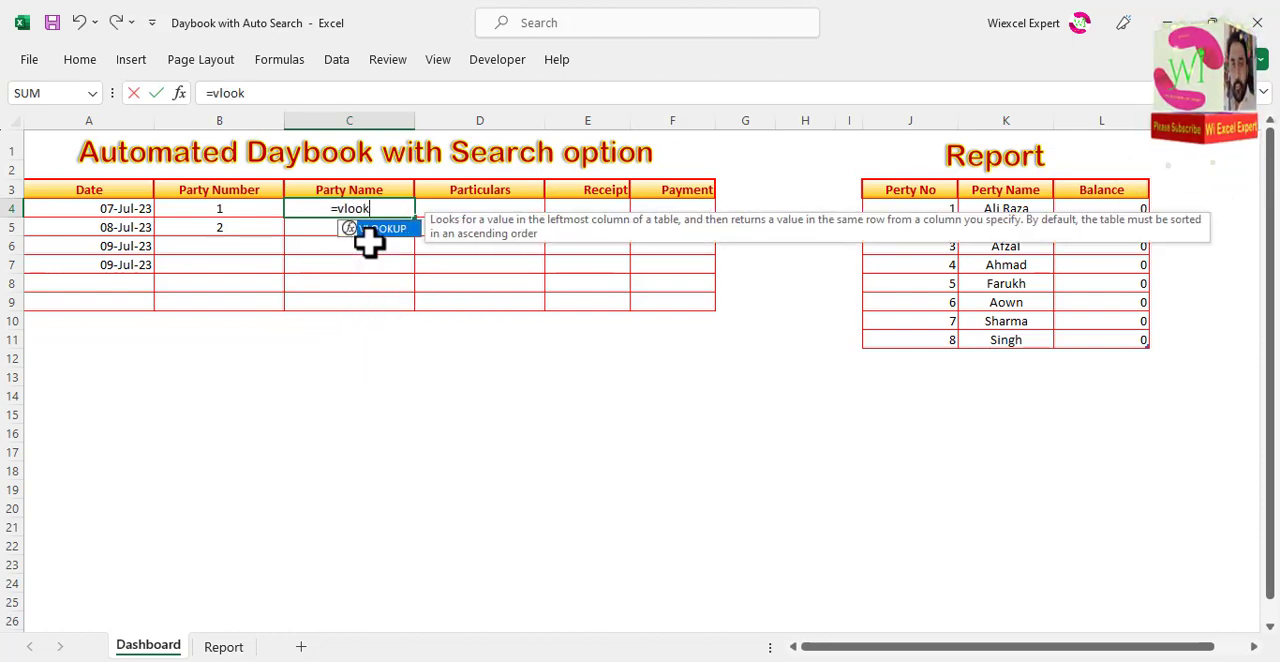
{"action": "key", "text": "Tab"}
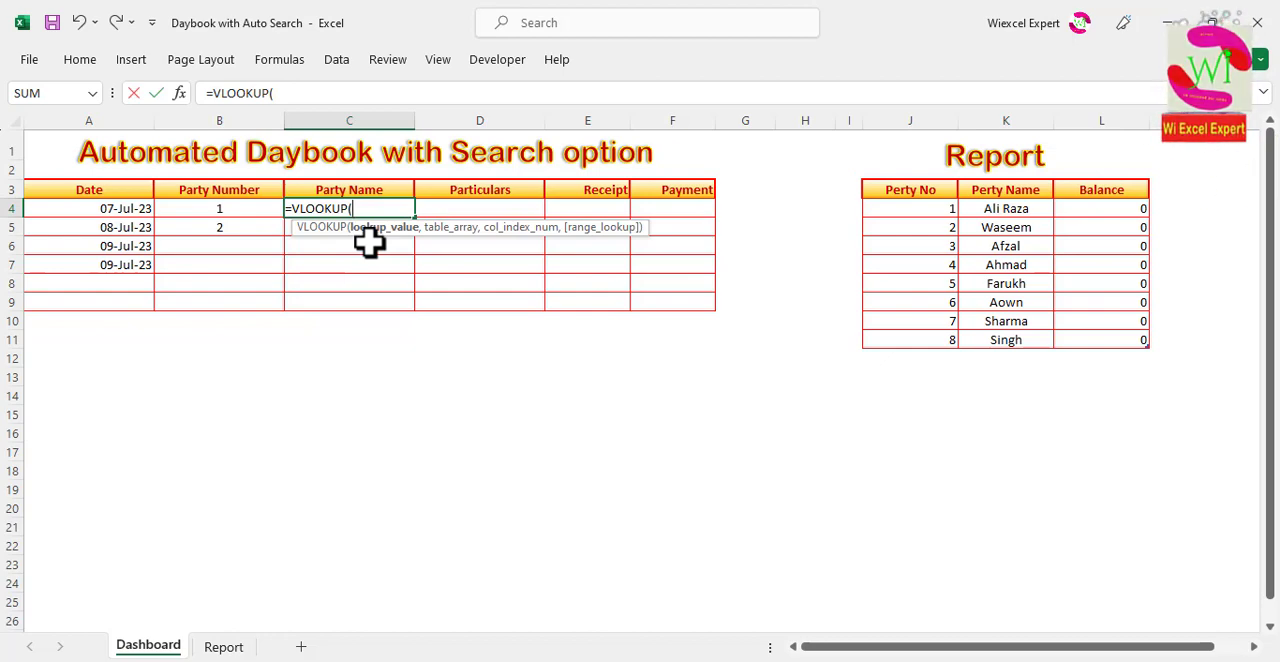
{"action": "left_click", "coordinate": [260, 210]}
{"action": "type", "text": ","}
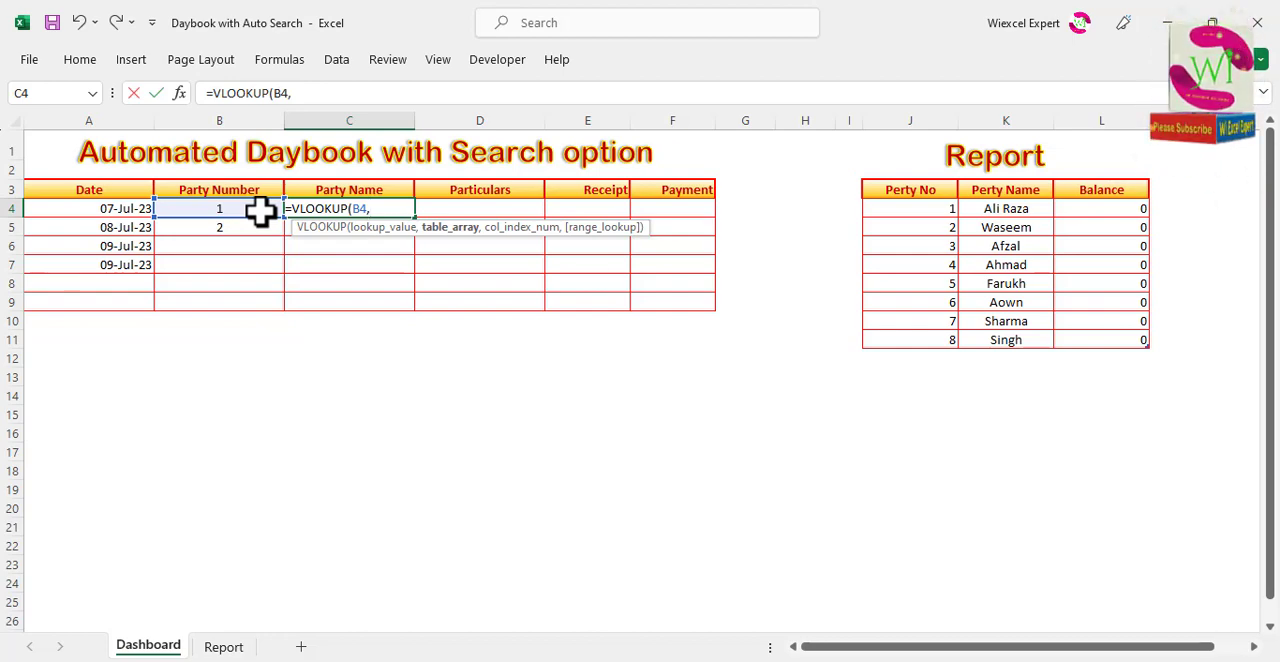
{"action": "type", "text": "Data"}
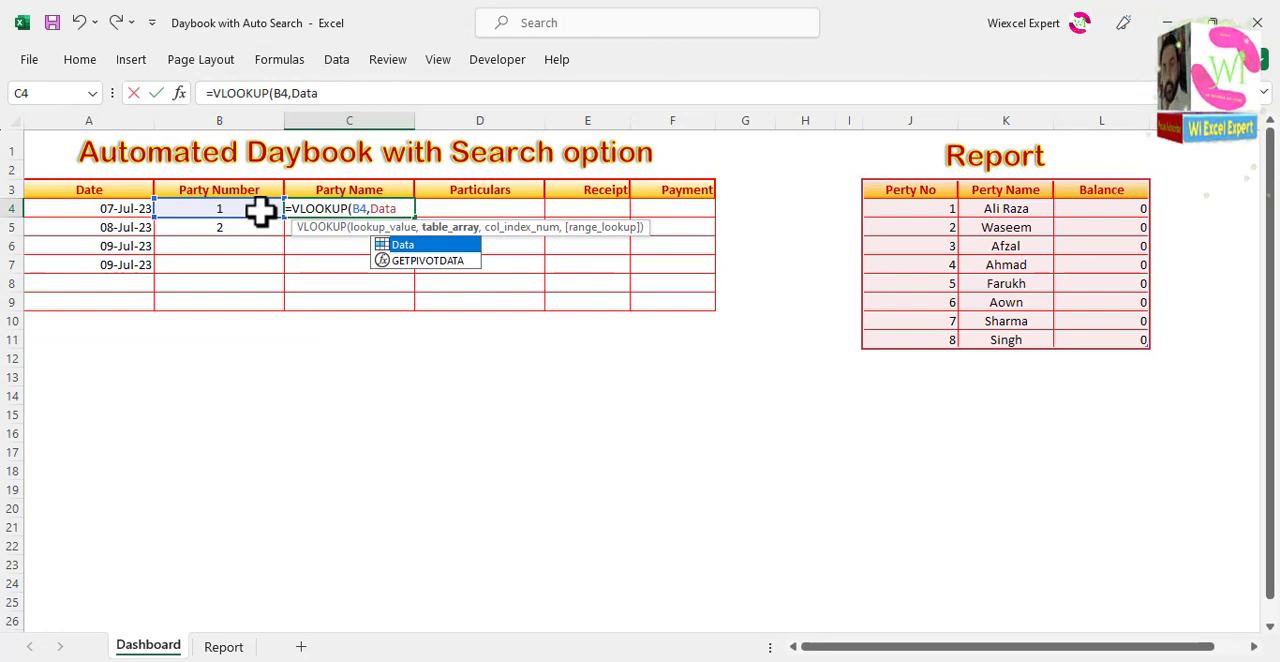
{"action": "type", "text": ","}
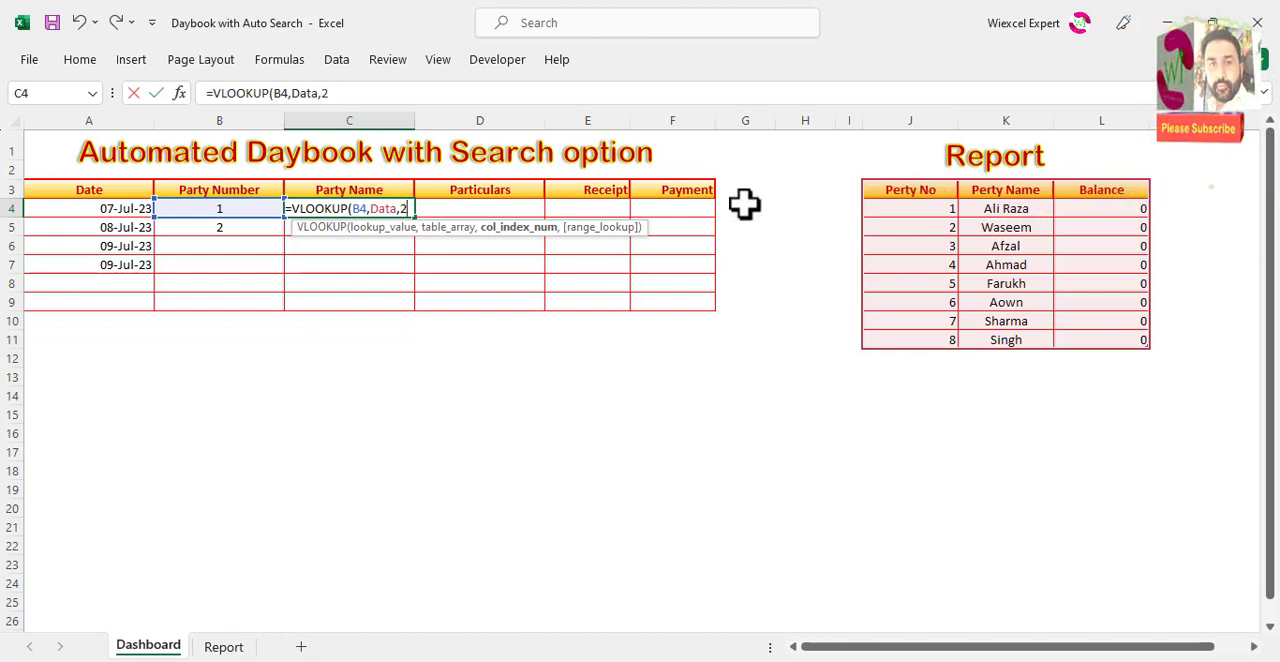
{"action": "type", "text": "2,0"}
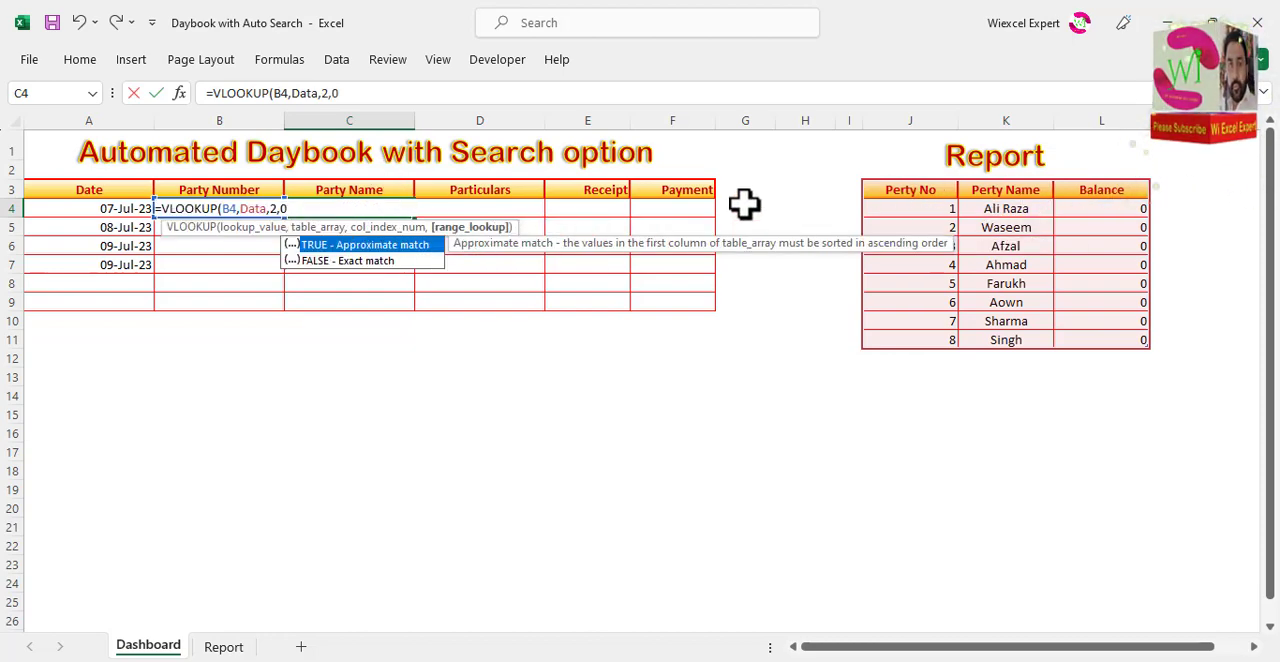
{"action": "type", "text": ")"}
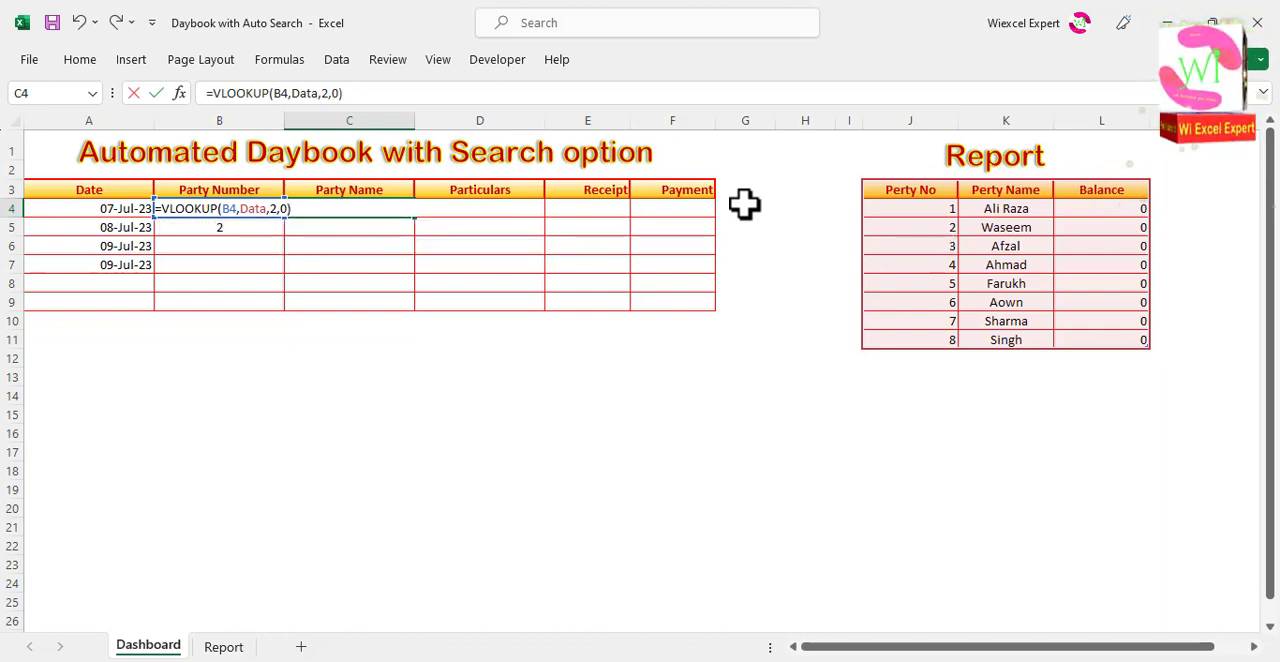
{"action": "key", "text": "Return"}
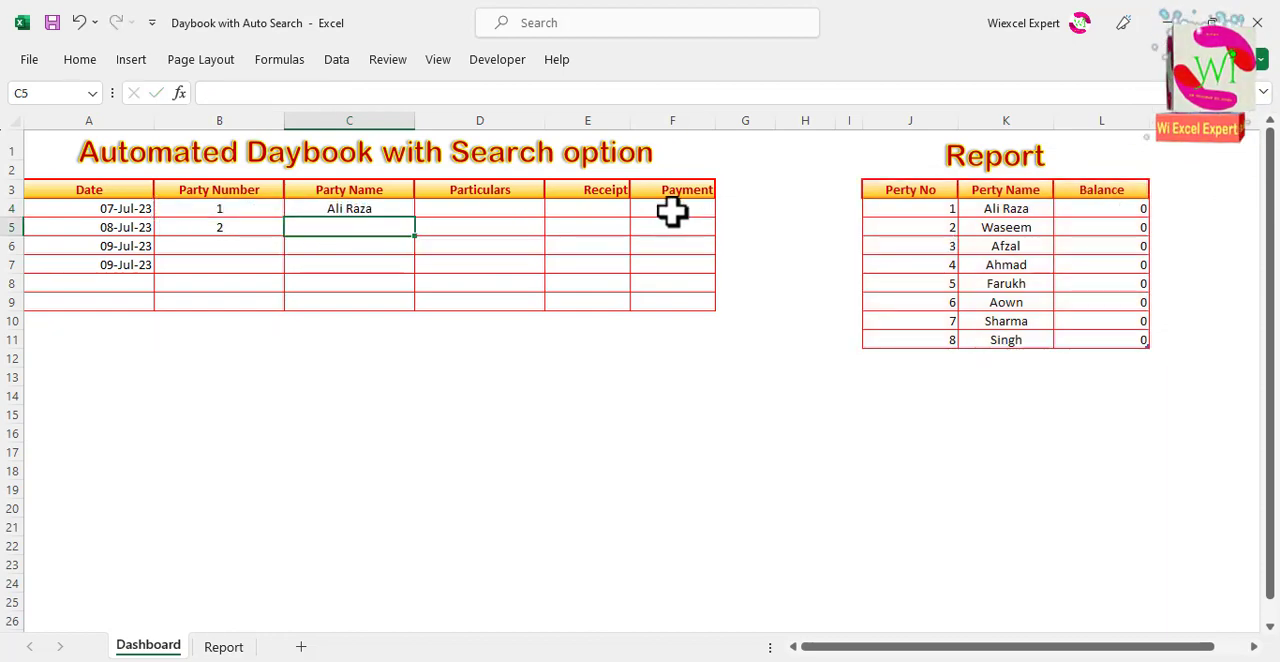
Step: Wrap the C4 lookup in IFERROR with an empty-text fallback, giving =IFERROR(VLOOKUP(B4,Data,2,0),"")
{"action": "left_click", "coordinate": [383, 210]}
{"action": "double_click", "coordinate": [417, 220]}
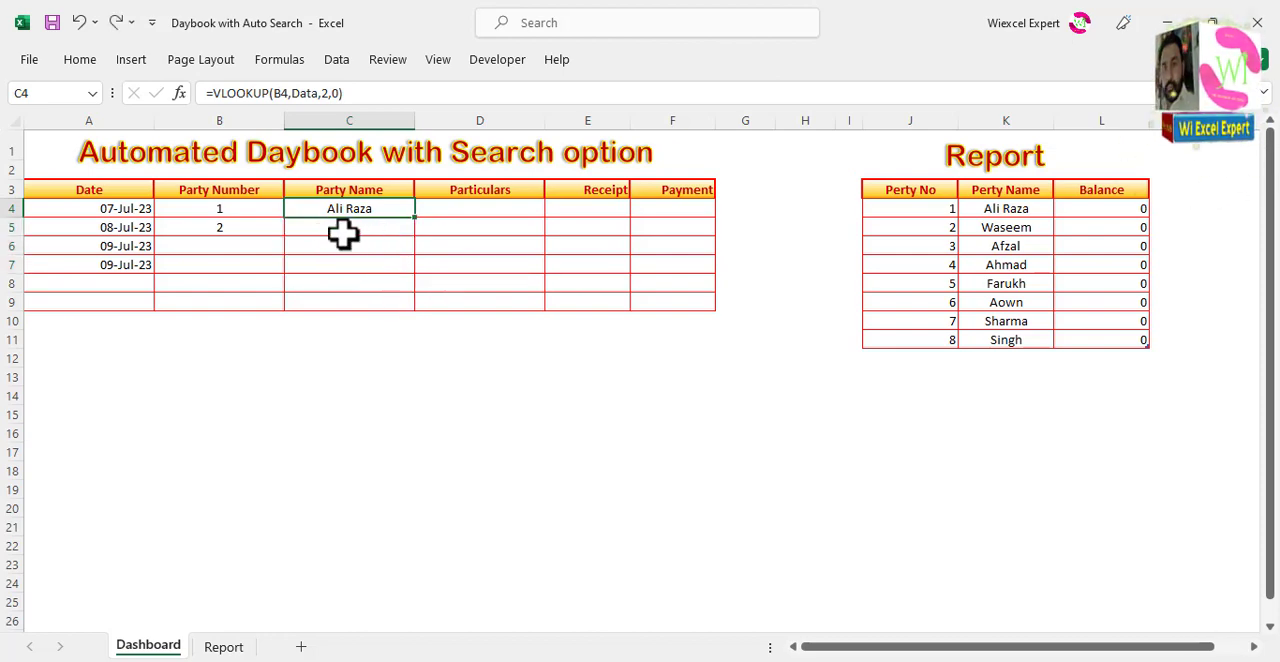
{"action": "double_click", "coordinate": [318, 210]}
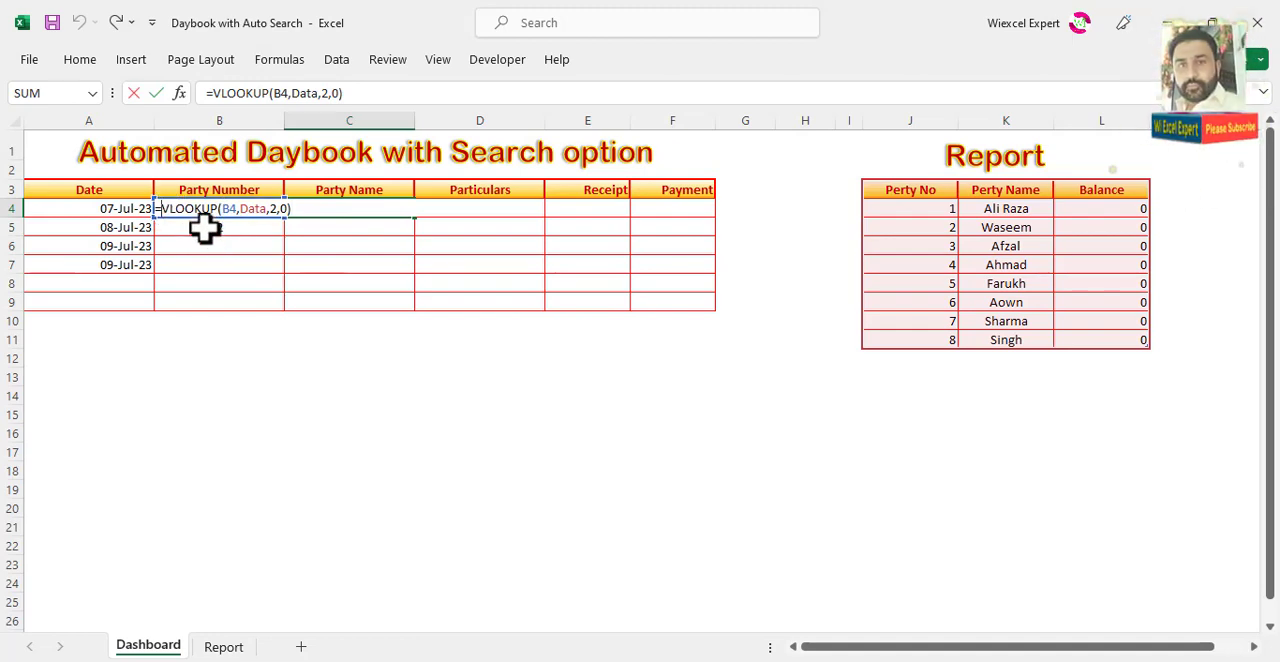
{"action": "type", "text": "ife"}
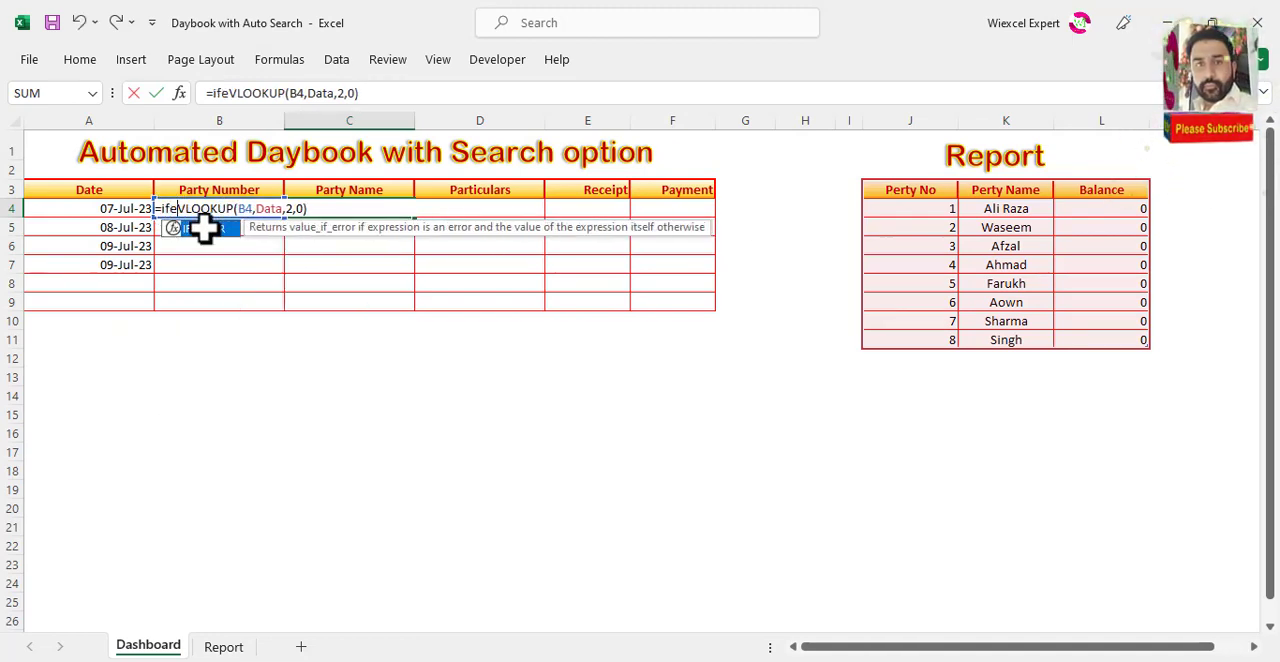
{"action": "key", "text": "Tab"}
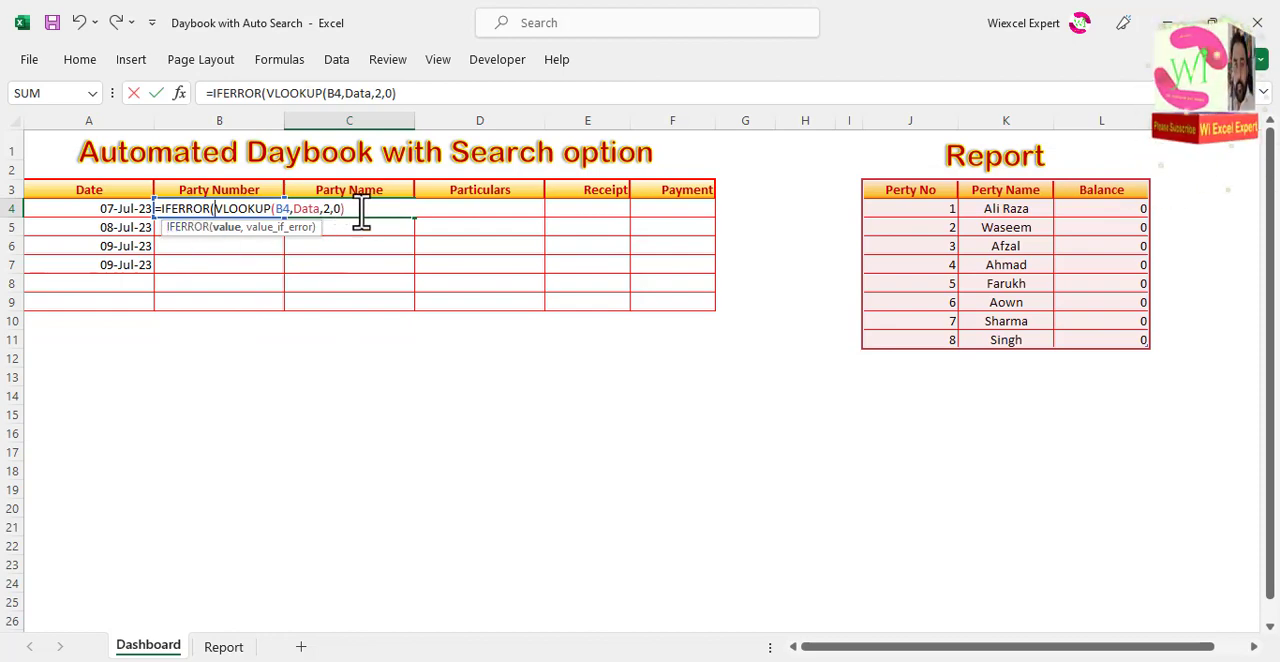
{"action": "type", "text": ","}
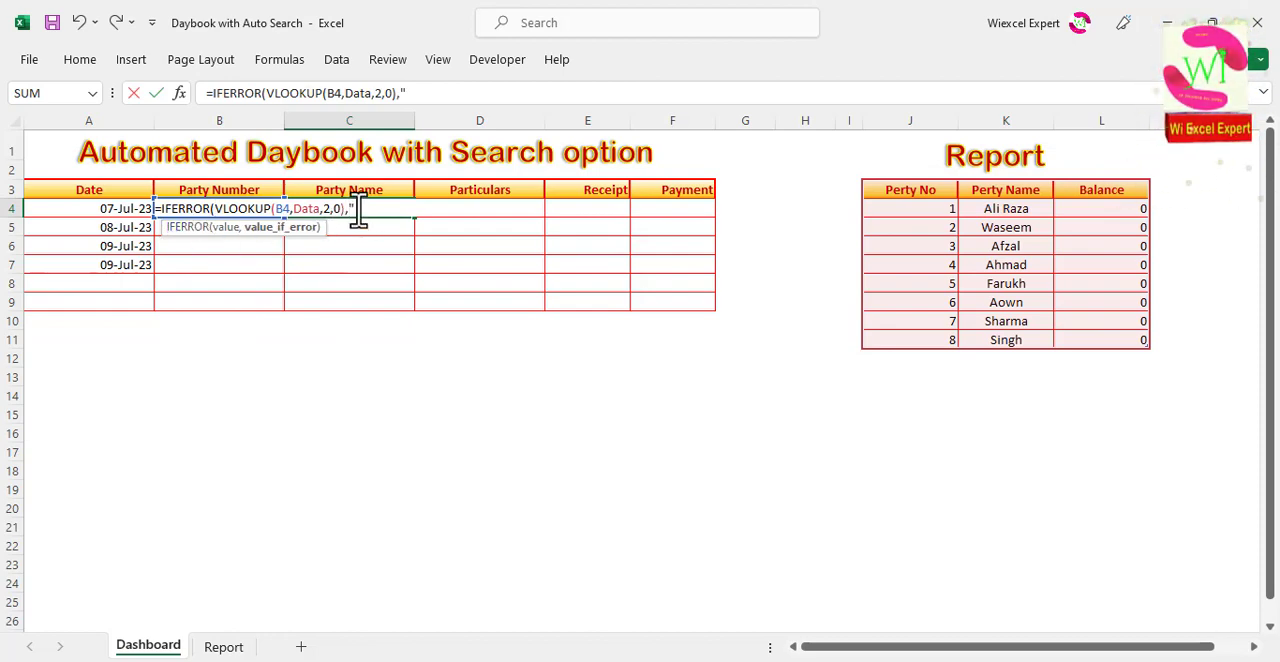
{"action": "type", "text": "\"\""}
{"action": "key", "text": "Return"}
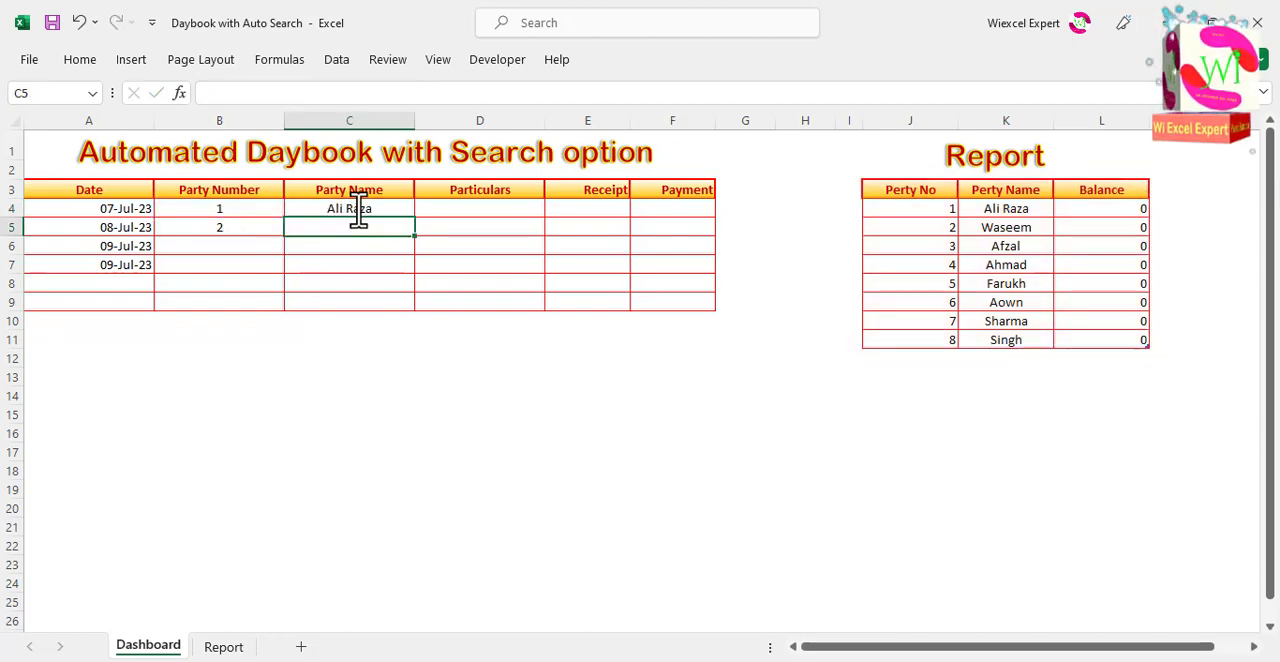
Step: Fill the IFERROR lookup formula from C4 down the Party Name column through C9
{"action": "left_click", "coordinate": [354, 206]}
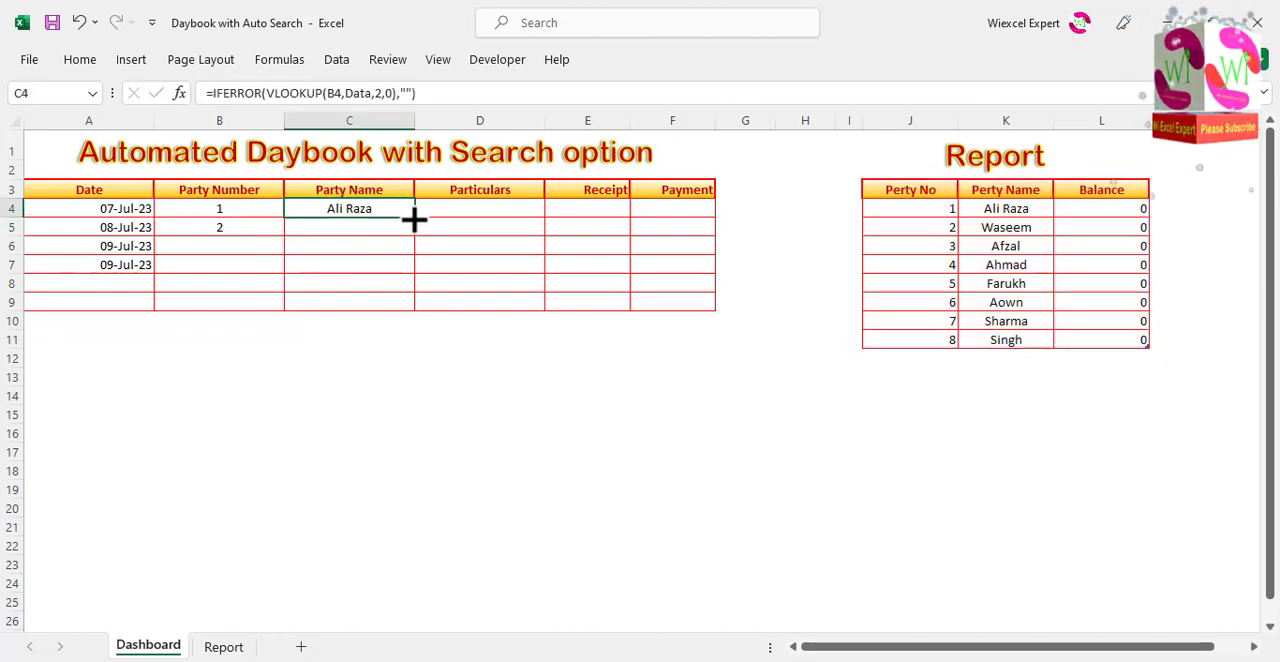
{"action": "double_click", "coordinate": [414, 218]}
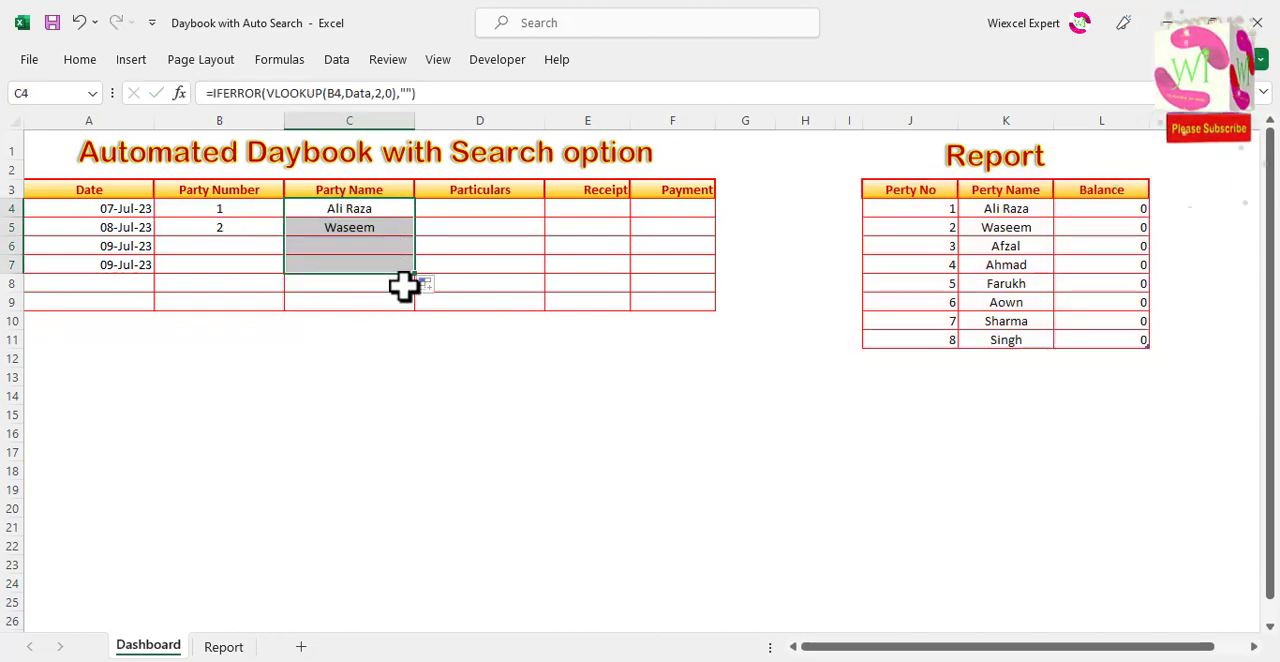
{"action": "left_click_drag", "start_coordinate": [418, 272], "coordinate": [417, 317]}
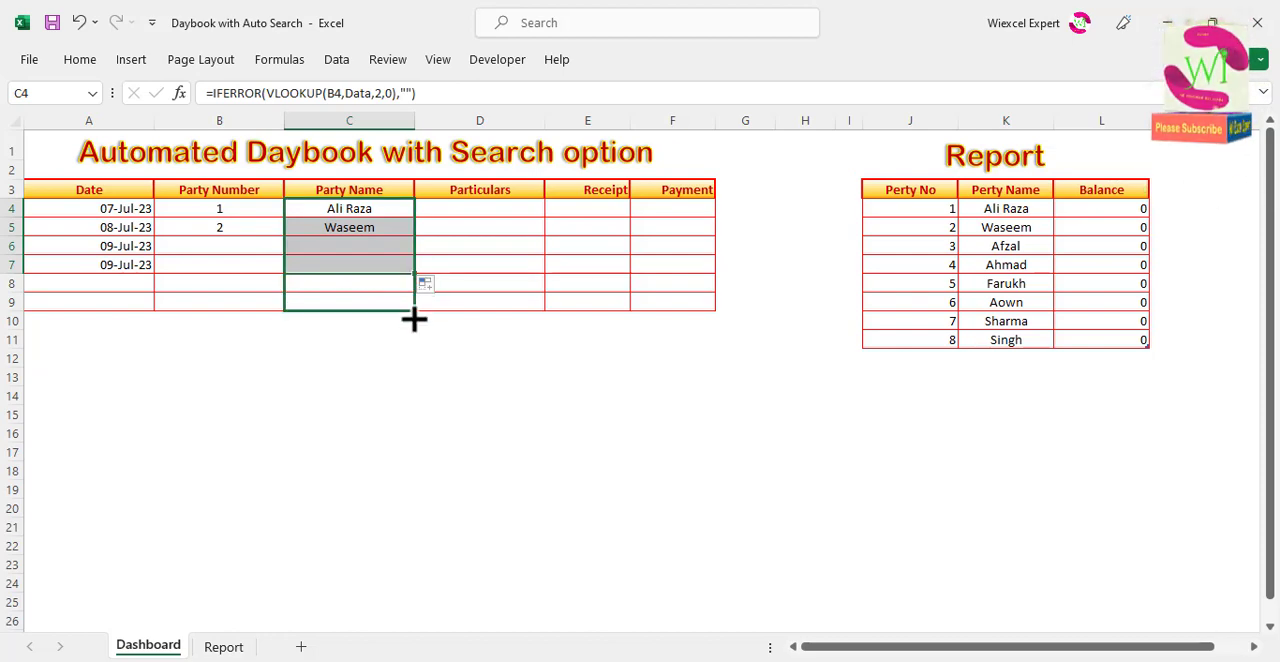
Step: Choose party number 3 in cell B6 from its drop-down list
{"action": "left_click", "coordinate": [247, 250]}
{"action": "left_click", "coordinate": [292, 245]}
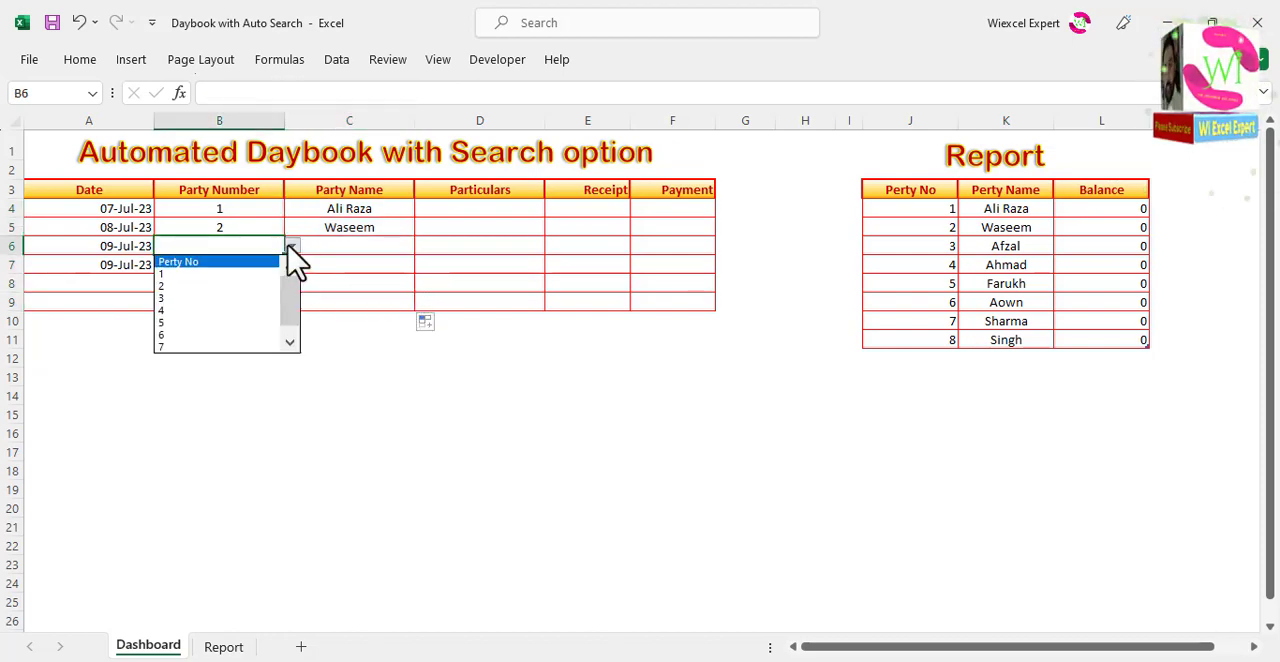
{"action": "left_click", "coordinate": [250, 298]}
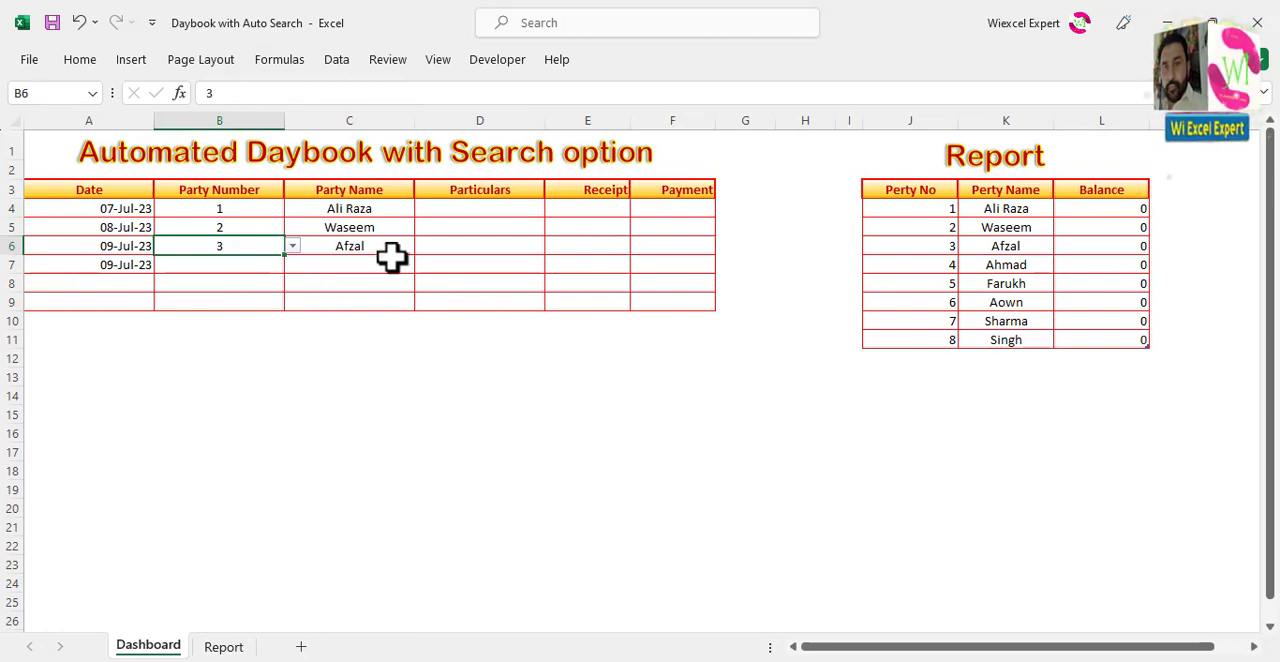
Step: Test the Party Name lookup by switching B6 to party number 4 and back to 3
{"action": "left_click", "coordinate": [293, 247]}
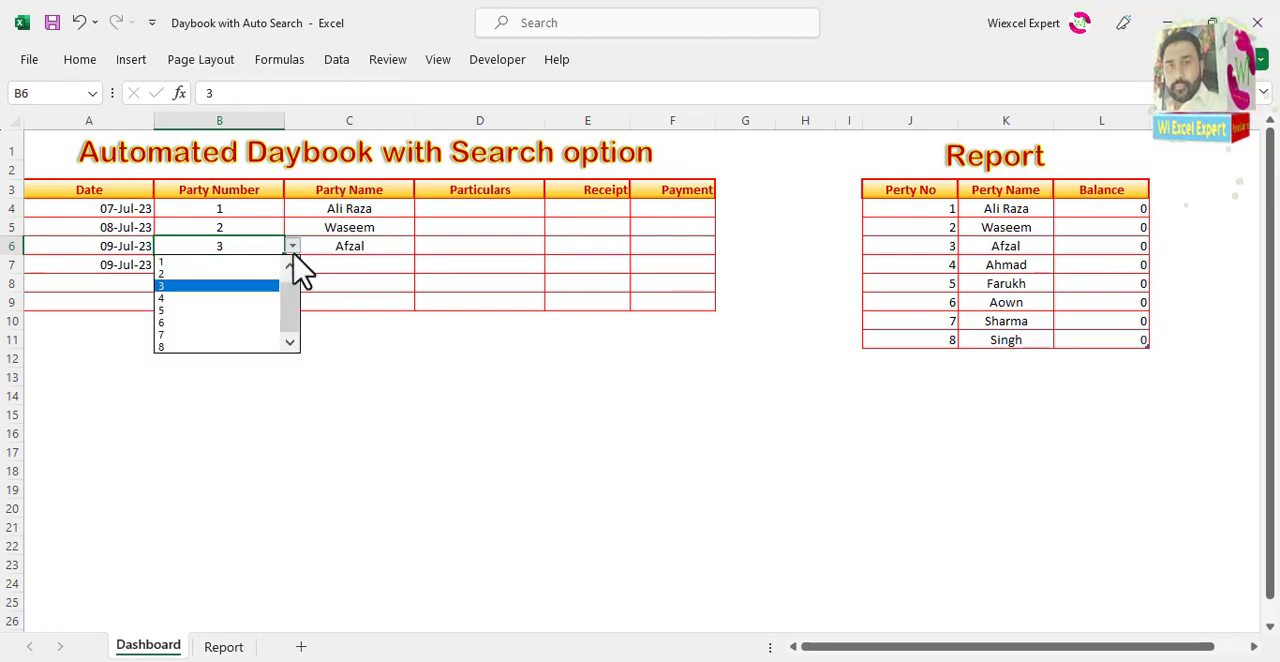
{"action": "left_click", "coordinate": [250, 310]}
{"action": "left_click", "coordinate": [292, 246]}
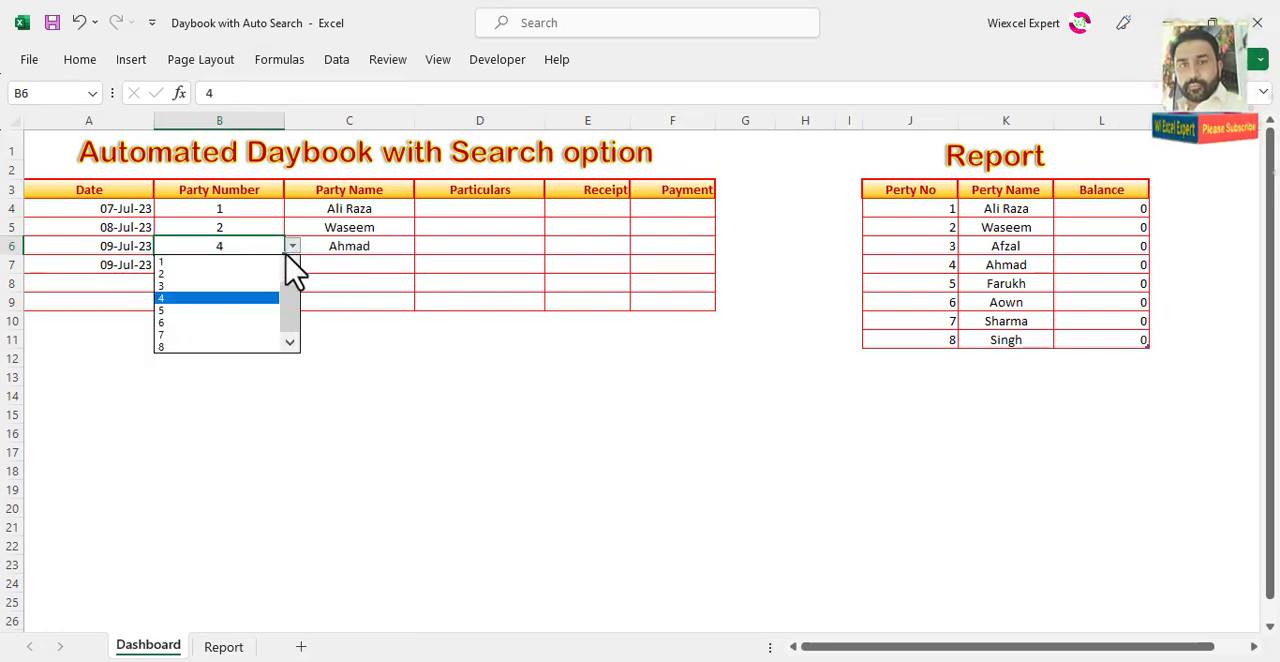
{"action": "left_click", "coordinate": [243, 287]}
Step: Choose party number 4 in cell B7 from its drop-down list
{"action": "left_click", "coordinate": [271, 265]}
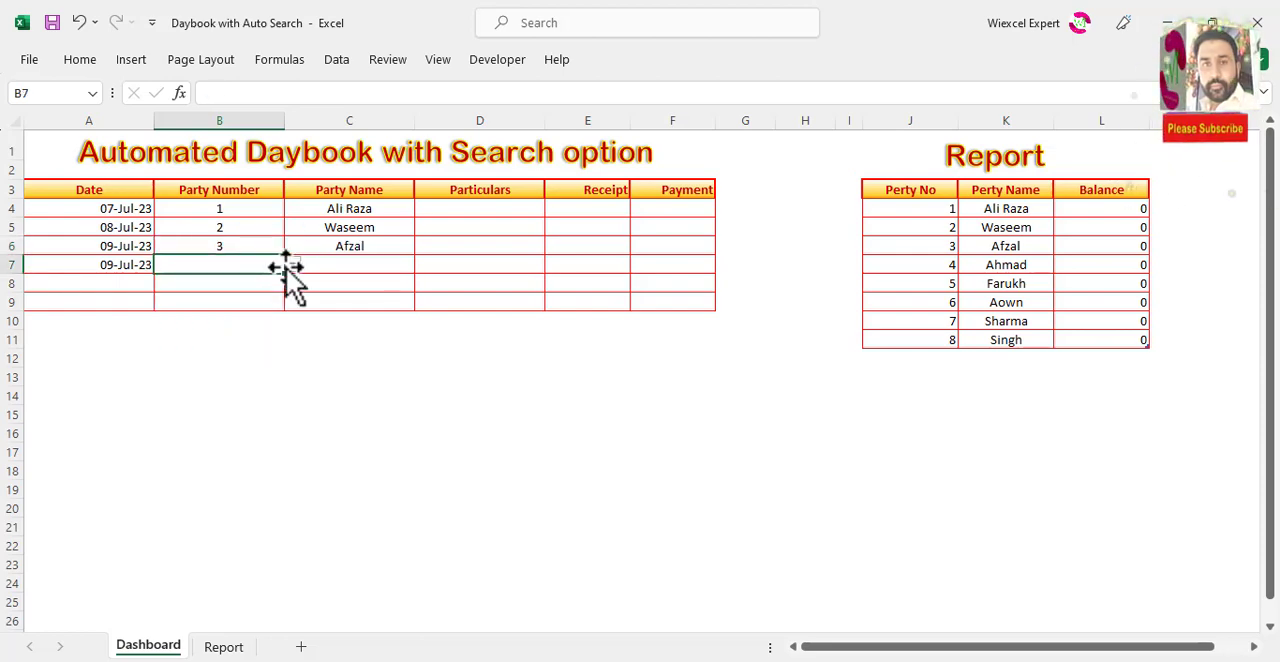
{"action": "left_click", "coordinate": [292, 264]}
{"action": "left_click", "coordinate": [250, 330]}
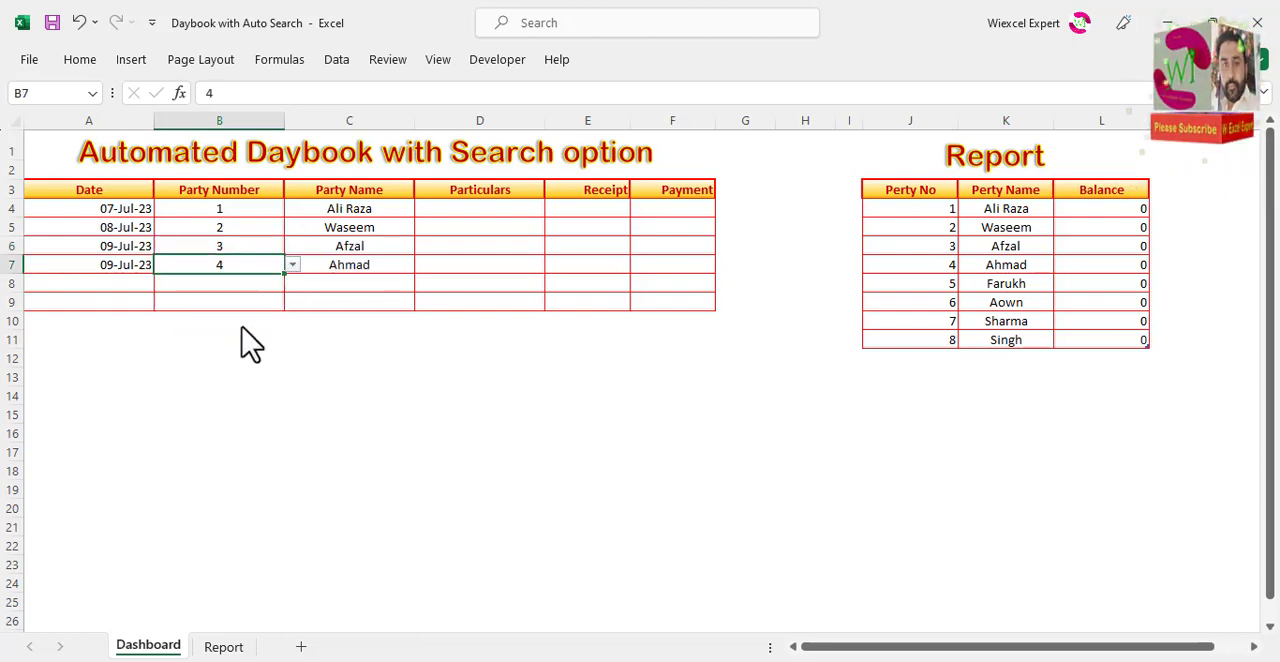
Step: Add list data validation with the source By Cash,By cheque to the Particulars cells D4:D9
{"action": "left_click", "coordinate": [463, 209]}
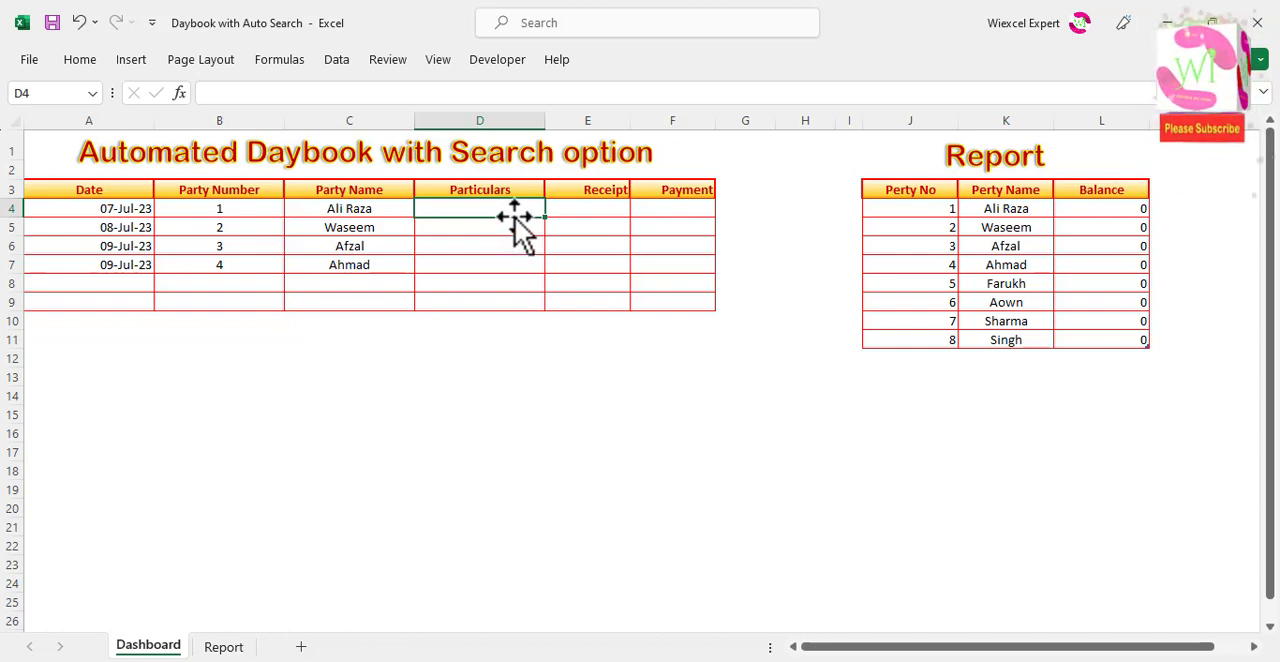
{"action": "left_click_drag", "start_coordinate": [514, 212], "coordinate": [508, 300]}
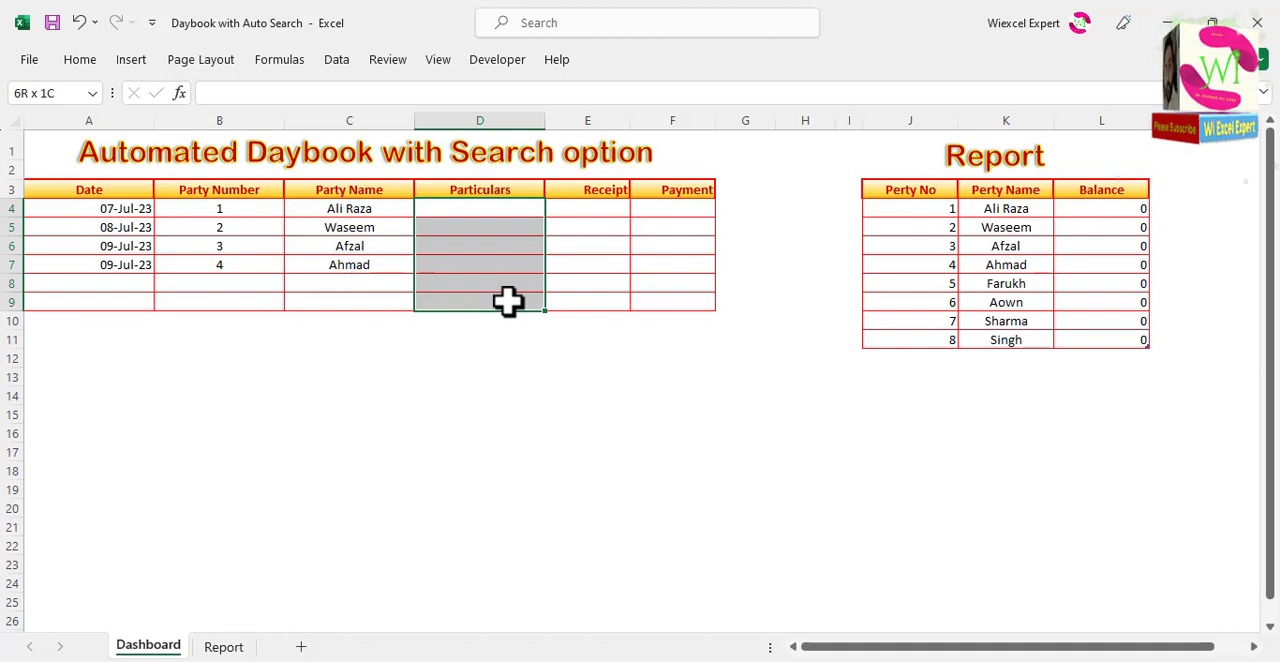
{"action": "left_click", "coordinate": [340, 60]}
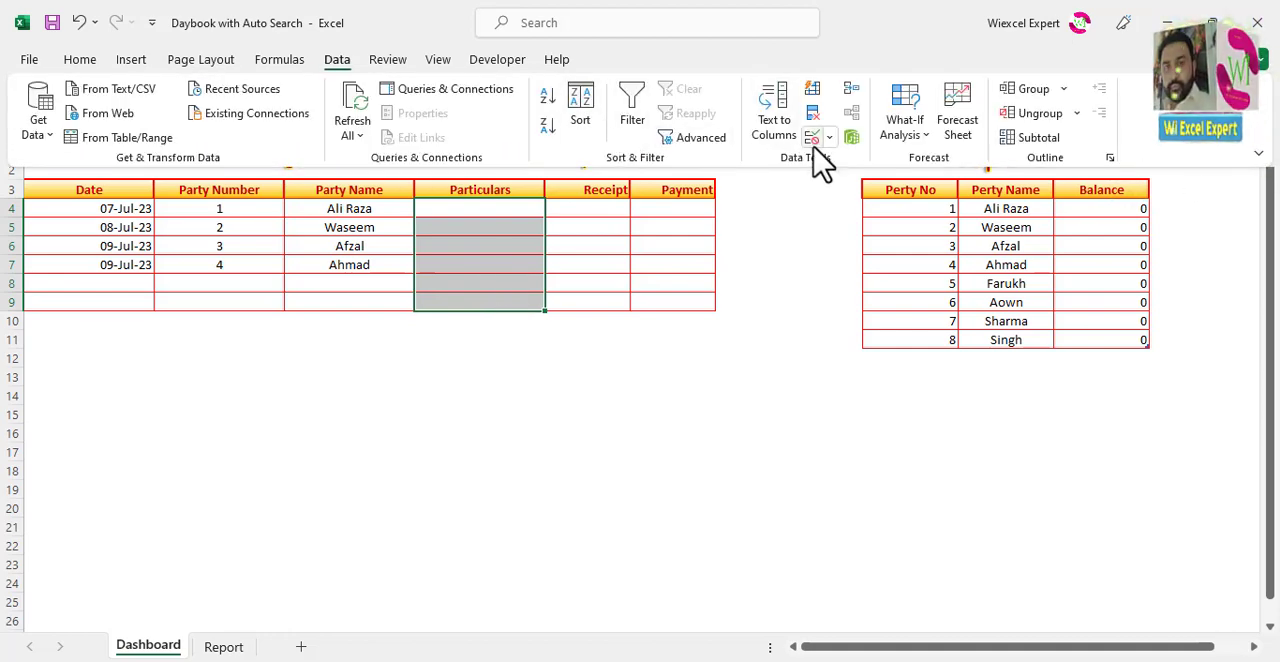
{"action": "left_click", "coordinate": [812, 140]}
{"action": "left_click_drag", "start_coordinate": [752, 310], "coordinate": [867, 47]}
{"action": "left_click", "coordinate": [905, 137]}
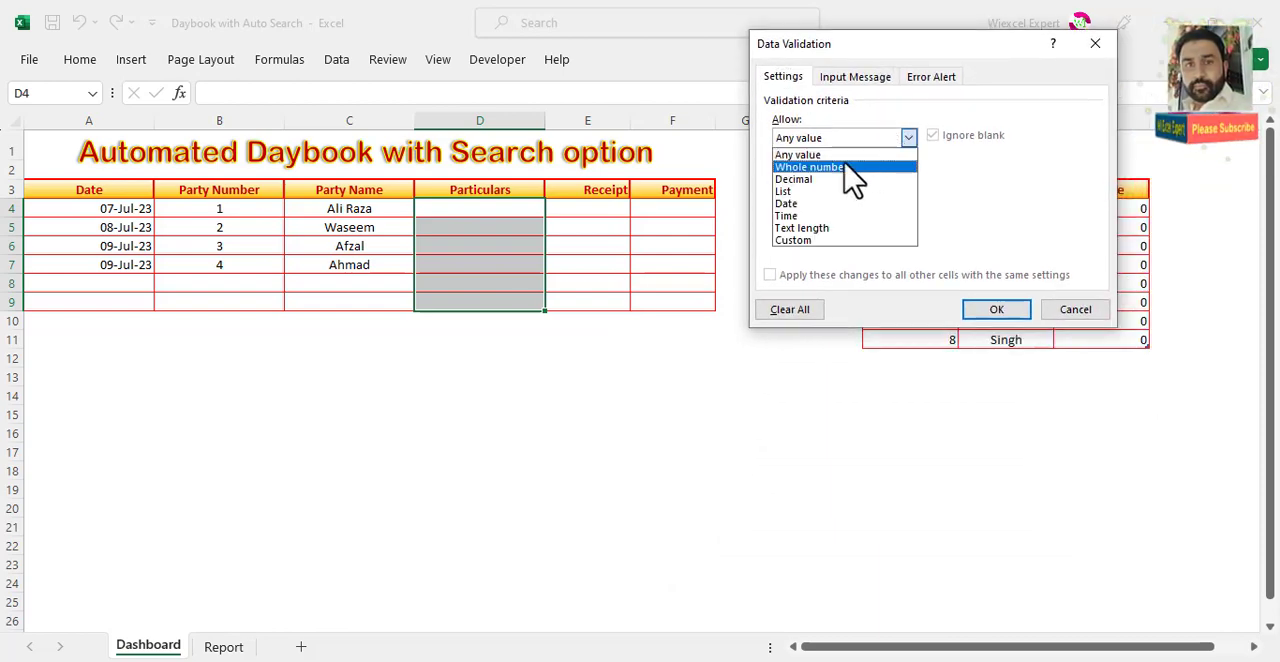
{"action": "left_click", "coordinate": [820, 192]}
{"action": "left_click", "coordinate": [816, 214]}
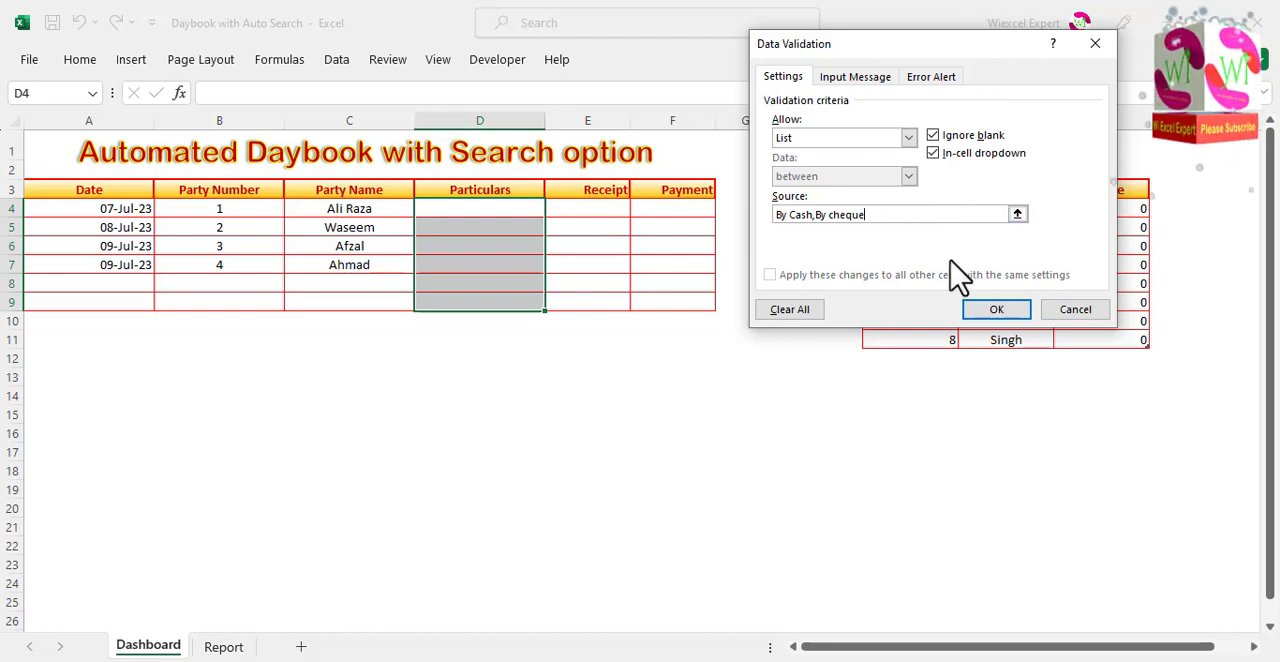
{"action": "left_click", "coordinate": [992, 312]}
Step: Complete the first daybook entry with By Cash as the particulars in D4 and a receipt of 500 in E4
{"action": "left_click", "coordinate": [553, 209]}
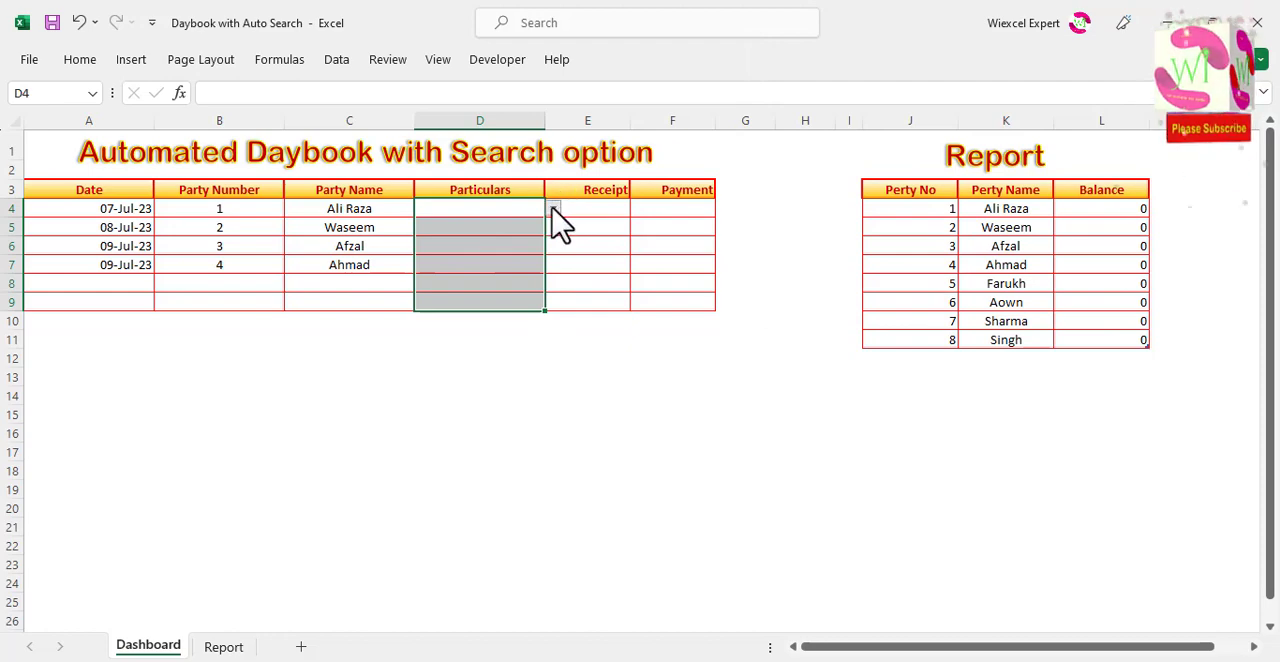
{"action": "left_click", "coordinate": [520, 224]}
{"action": "left_click", "coordinate": [517, 226]}
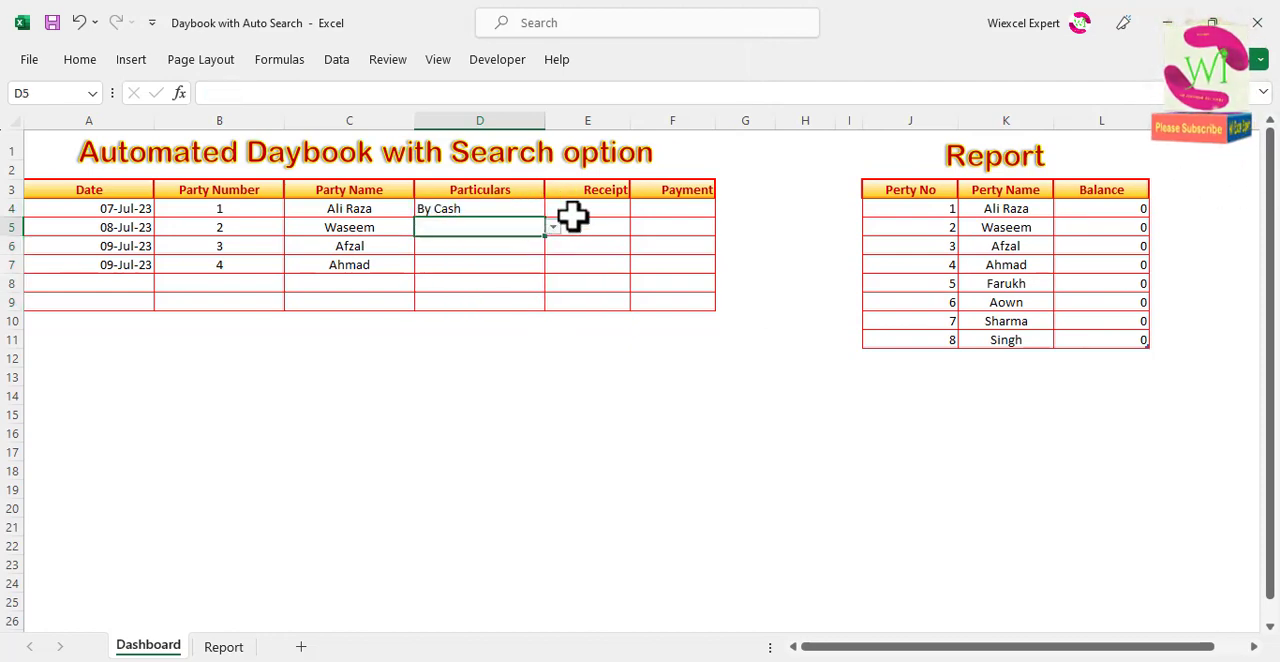
{"action": "left_click", "coordinate": [586, 208]}
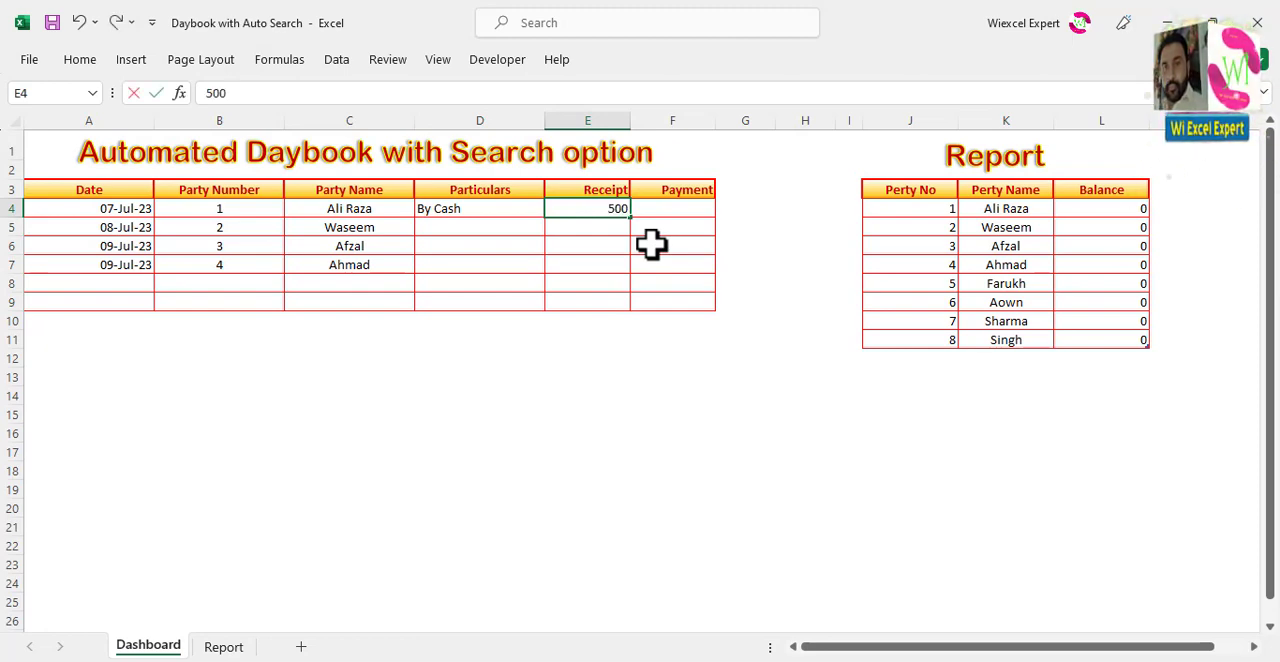
{"action": "left_click", "coordinate": [591, 245]}
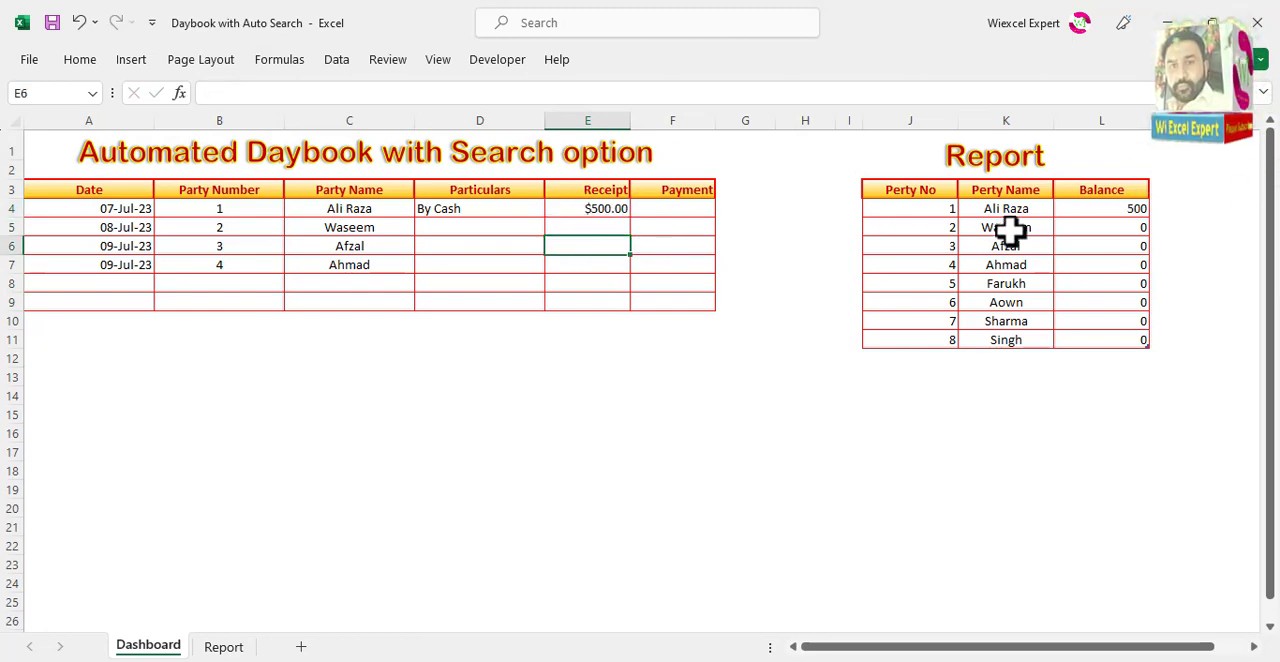
Step: Try By cheque in D5, switch it to By Cash, and fill By Cash down through D7 in the Particulars column
{"action": "left_click", "coordinate": [506, 228]}
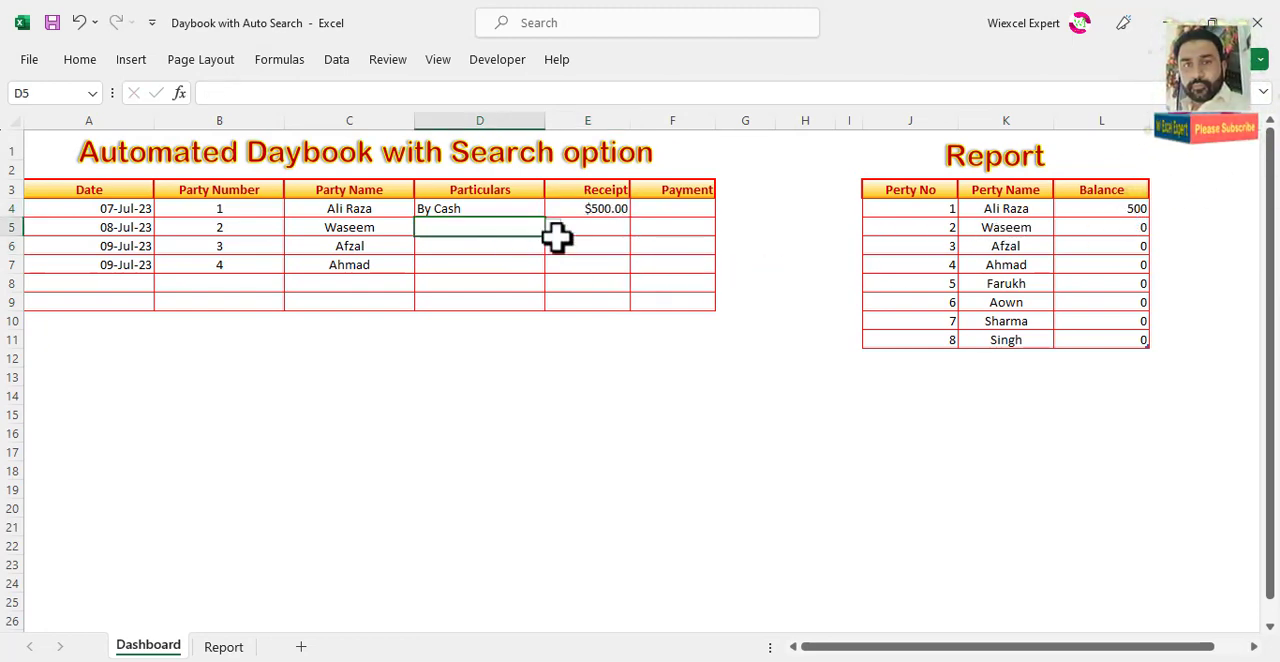
{"action": "left_click", "coordinate": [553, 228]}
{"action": "left_click", "coordinate": [528, 257]}
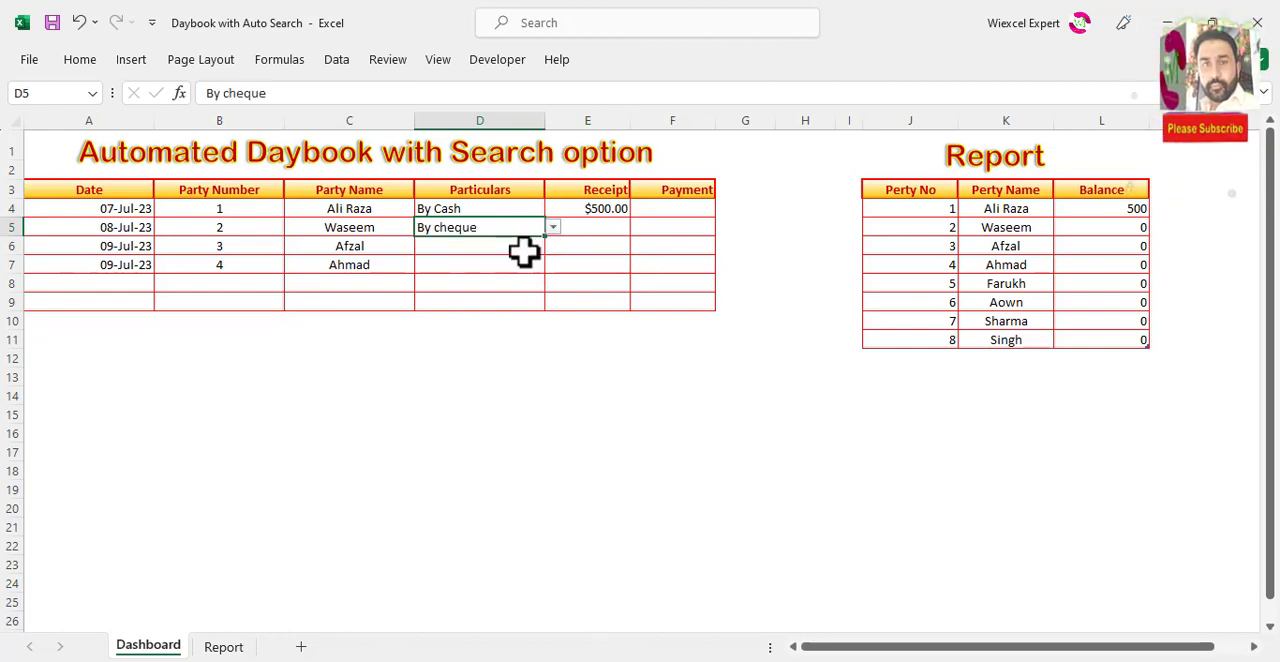
{"action": "left_click", "coordinate": [553, 228]}
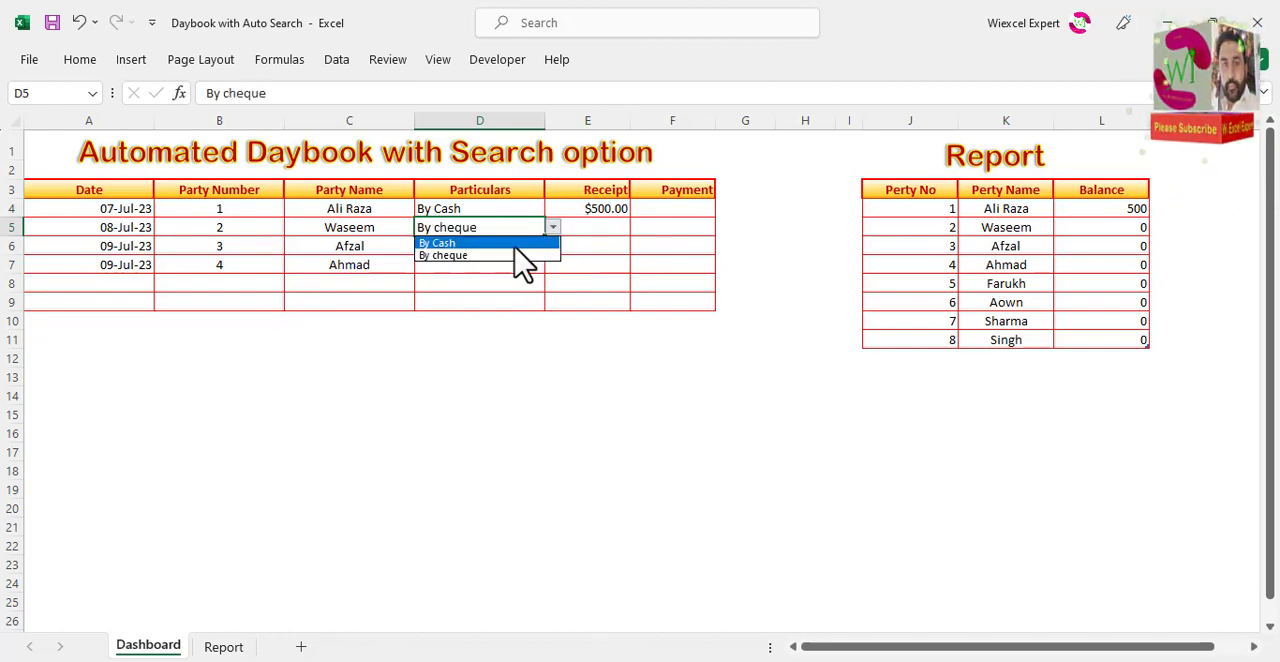
{"action": "left_click", "coordinate": [525, 243]}
{"action": "left_click", "coordinate": [525, 243]}
{"action": "key", "text": "ctrl+d"}
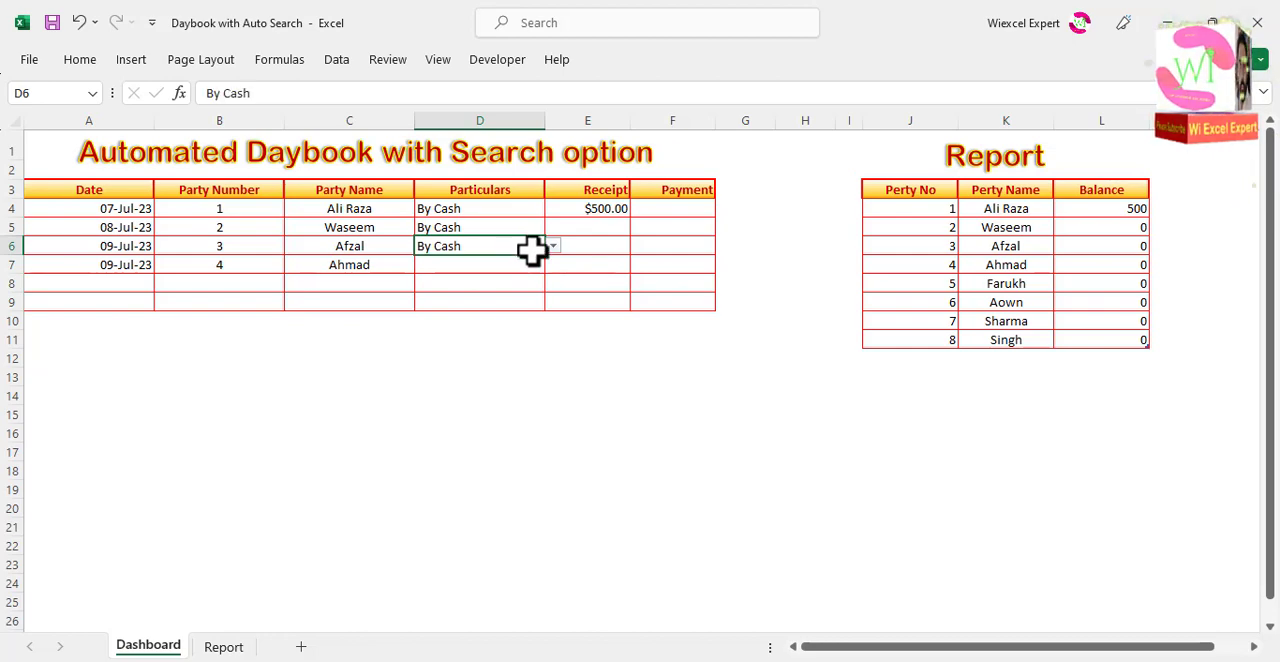
{"action": "left_click", "coordinate": [508, 267]}
{"action": "key", "text": "ctrl+d"}
Step: Enter receipts of 1000, 2500 and 3000 in cells E5, E6 and E7
{"action": "left_click", "coordinate": [600, 228]}
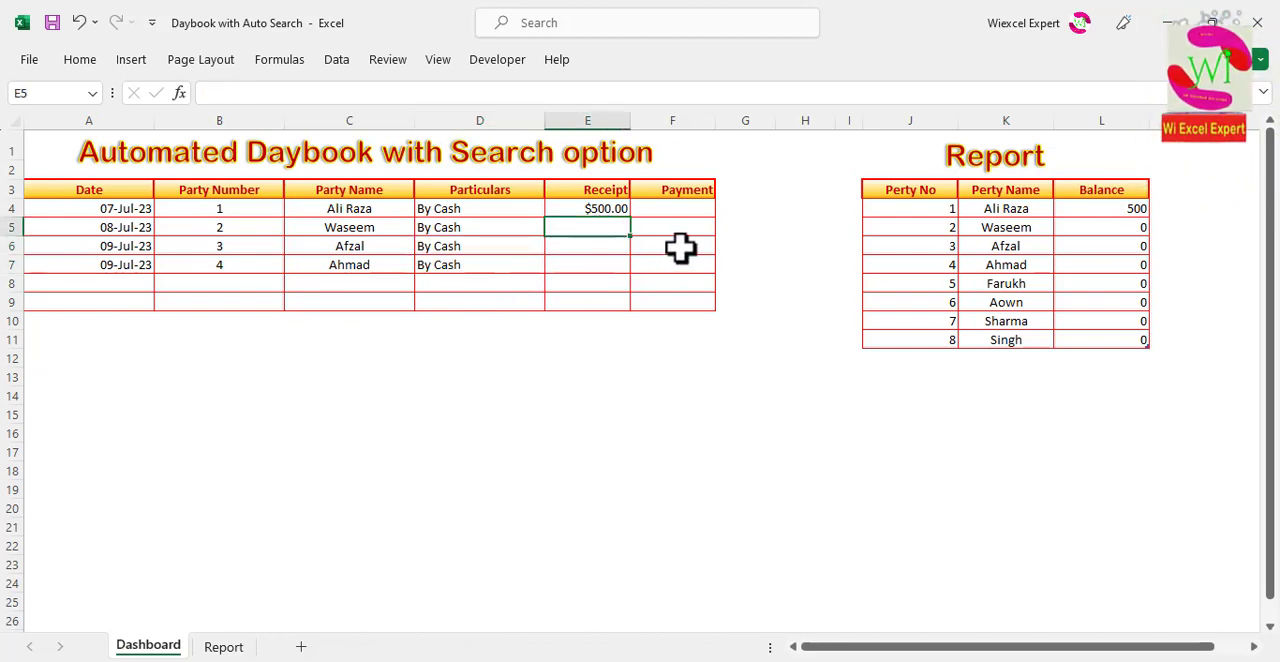
{"action": "key", "text": "Return"}
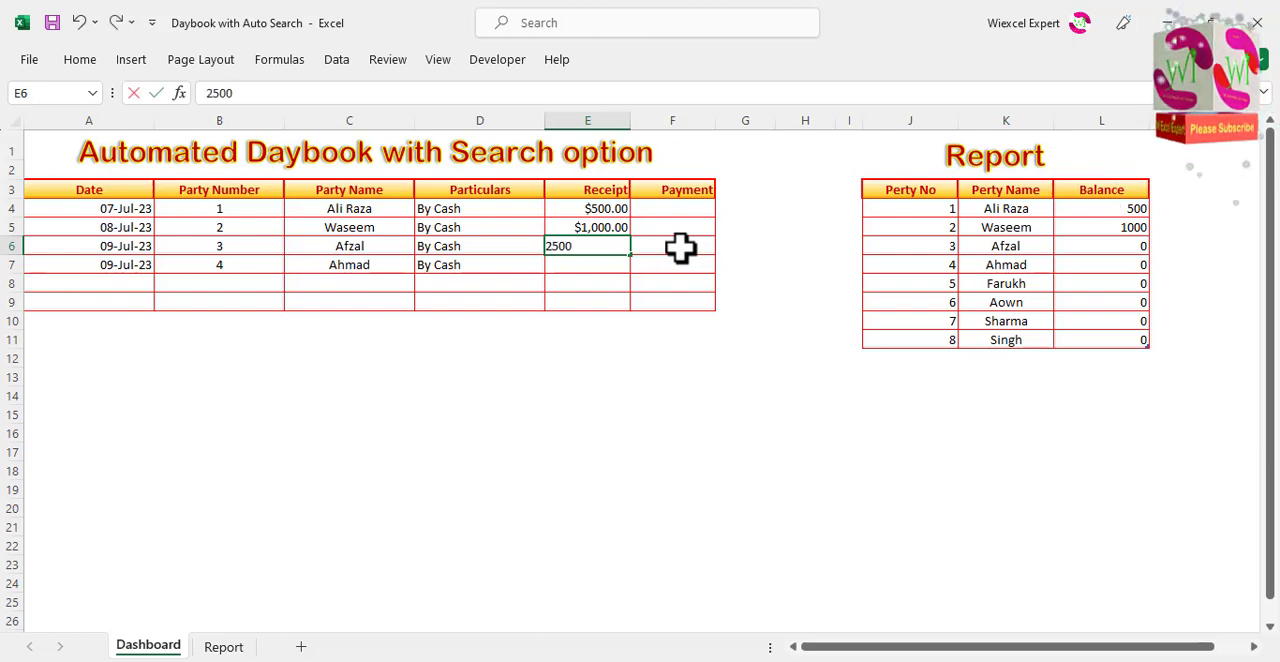
{"action": "key", "text": "Return"}
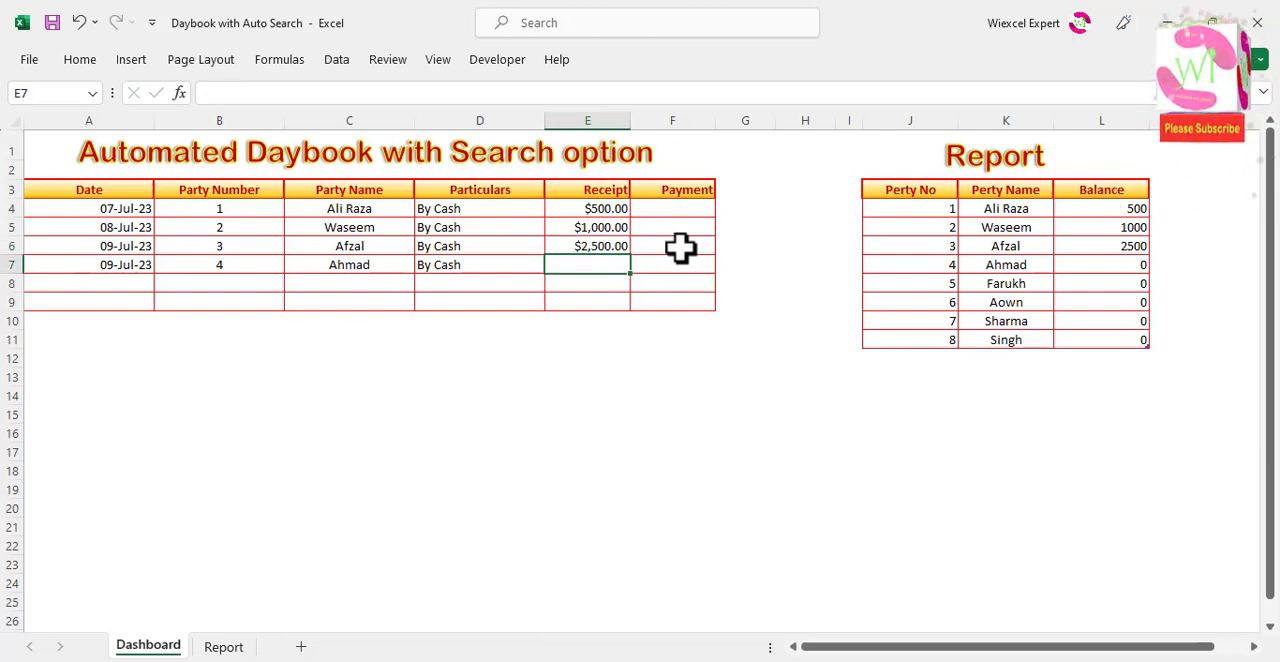
{"action": "type", "text": "3000"}
{"action": "key", "text": "Return"}
Step: Fill daybook row 8 with the date 09-Jul-23, party number 1, By Cash and a payment of 100
{"action": "key", "text": "Left"}
{"action": "key", "text": "Left"}
{"action": "key", "text": "Left"}
{"action": "key", "text": "Left"}
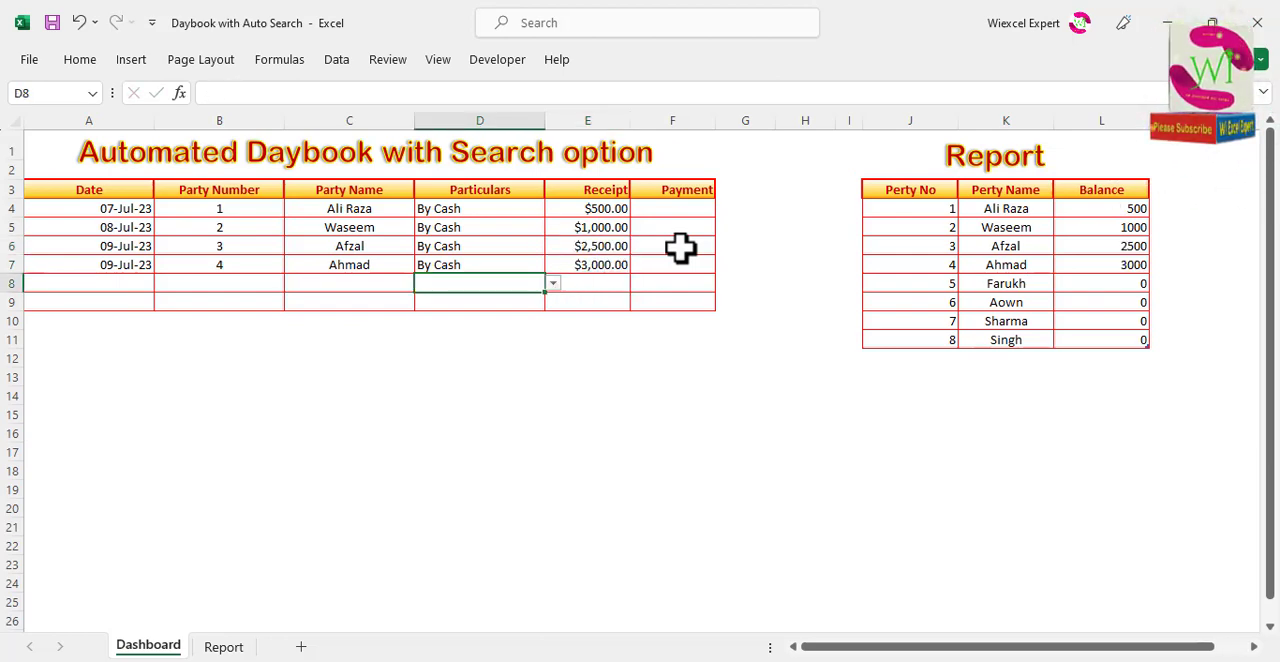
{"action": "key", "text": "ctrl+d"}
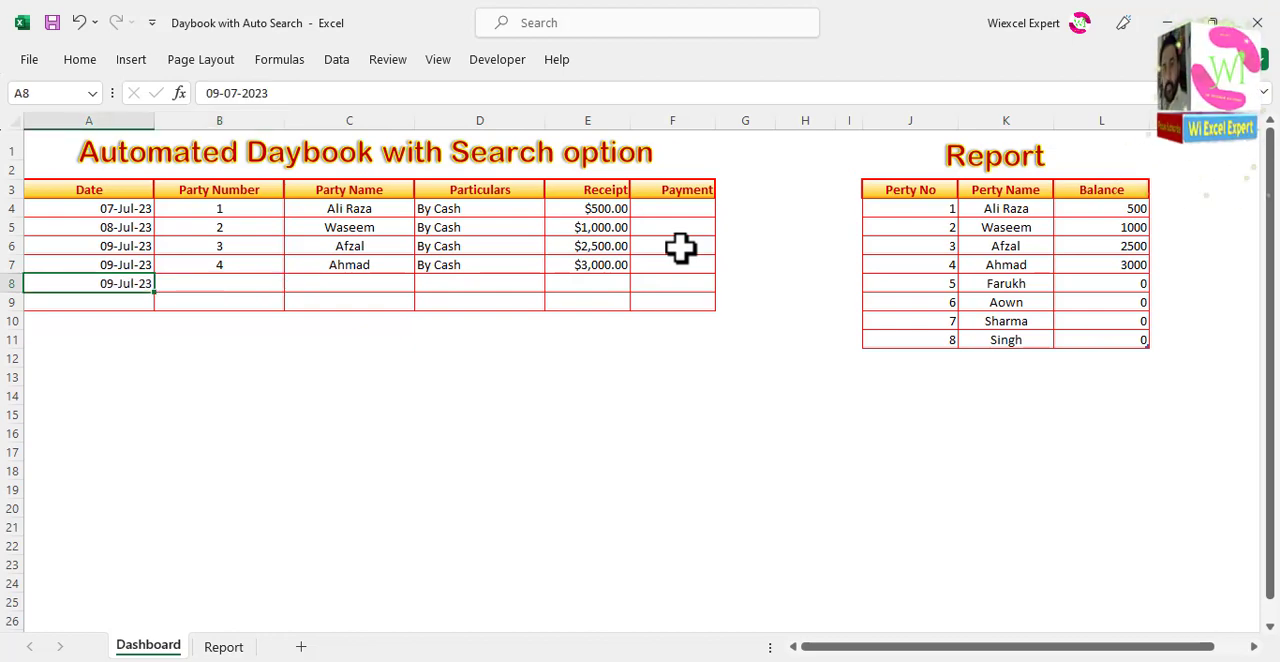
{"action": "key", "text": "Right"}
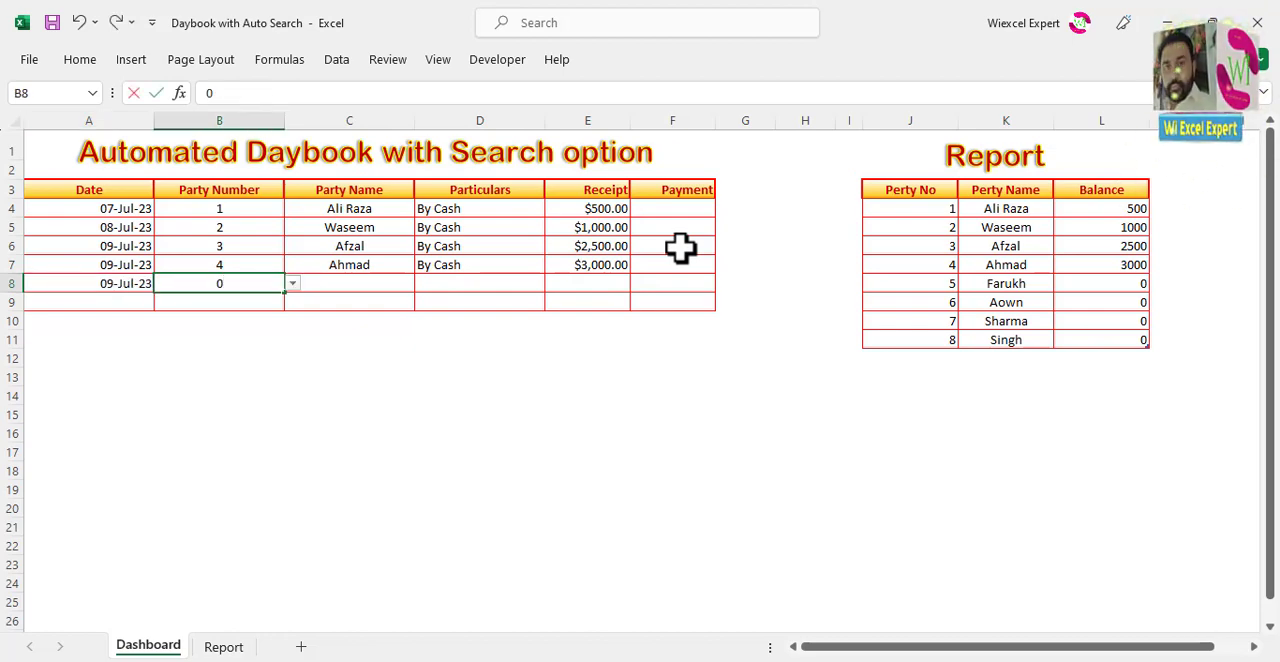
{"action": "key", "text": "Right"}
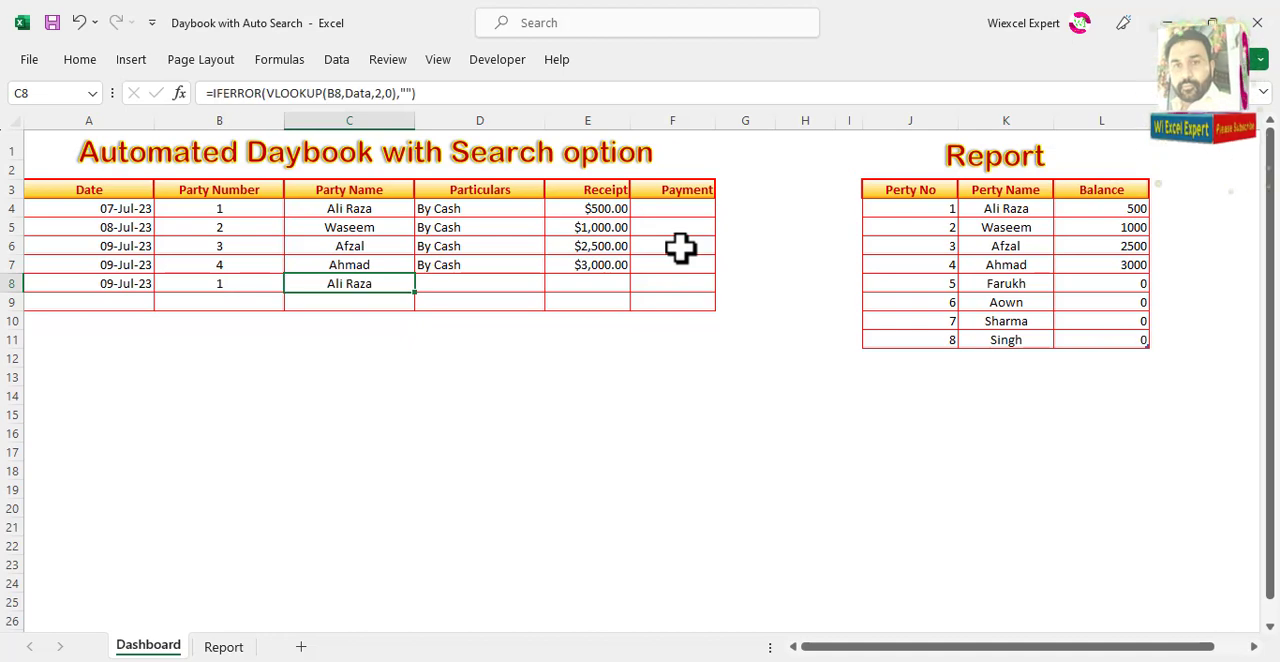
{"action": "key", "text": "Right"}
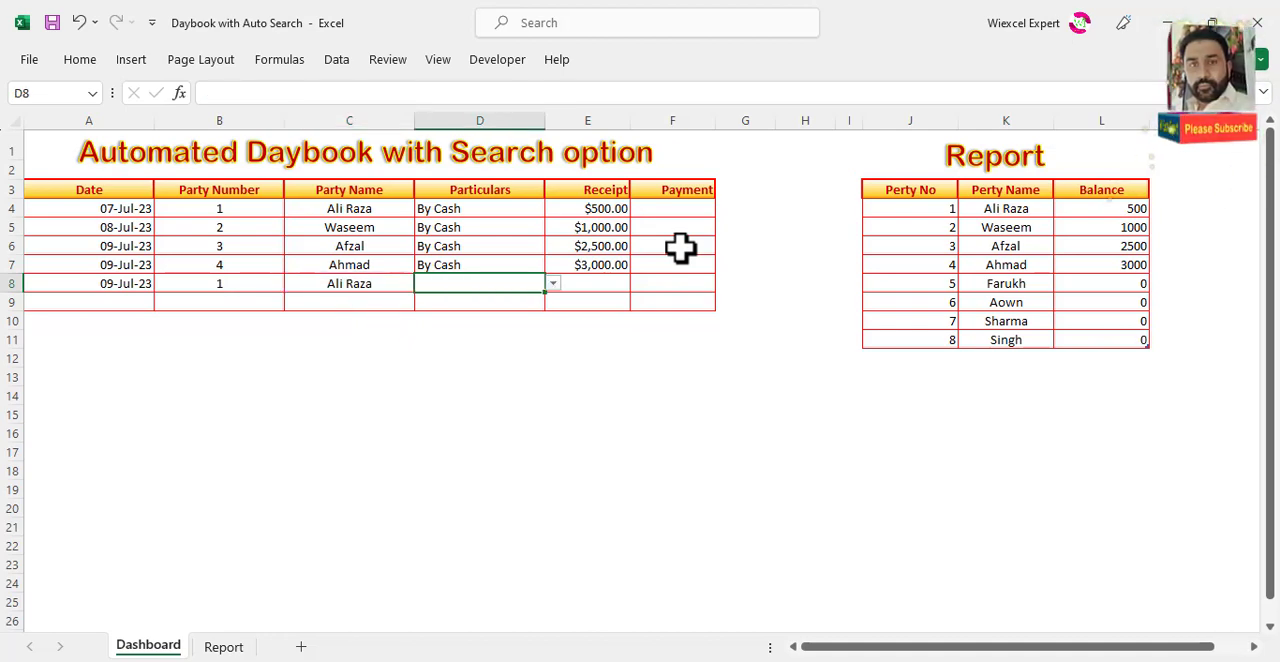
{"action": "key", "text": "Right"}
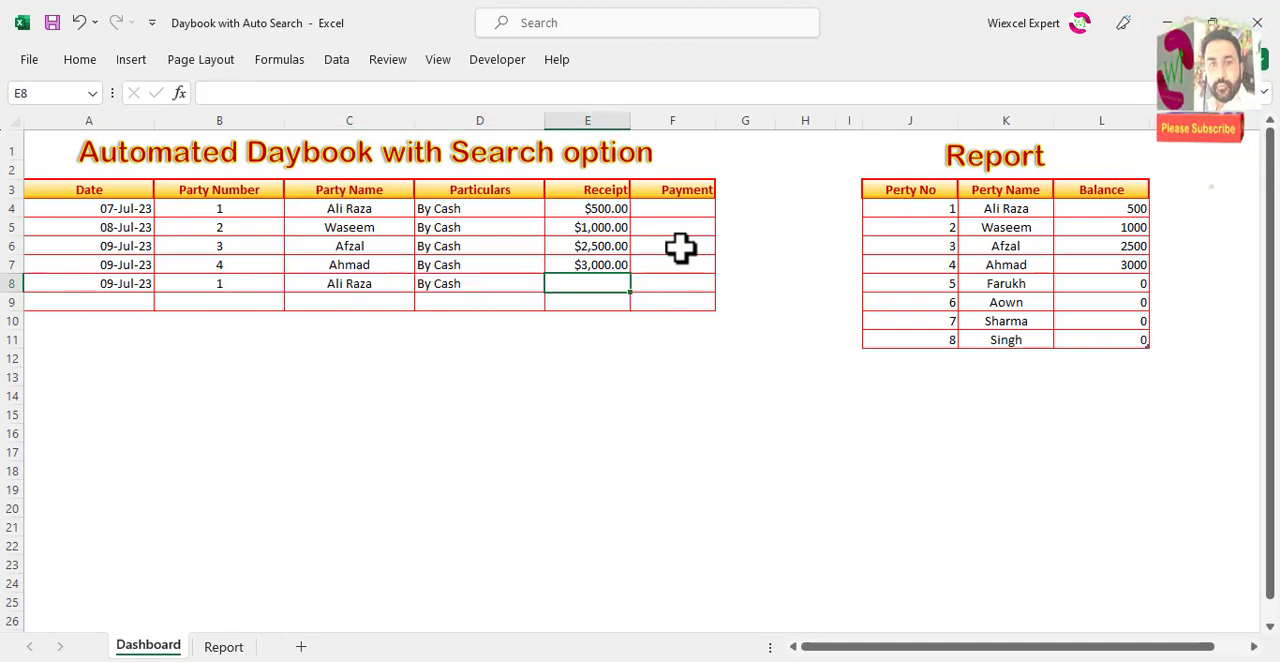
{"action": "key", "text": "Right"}
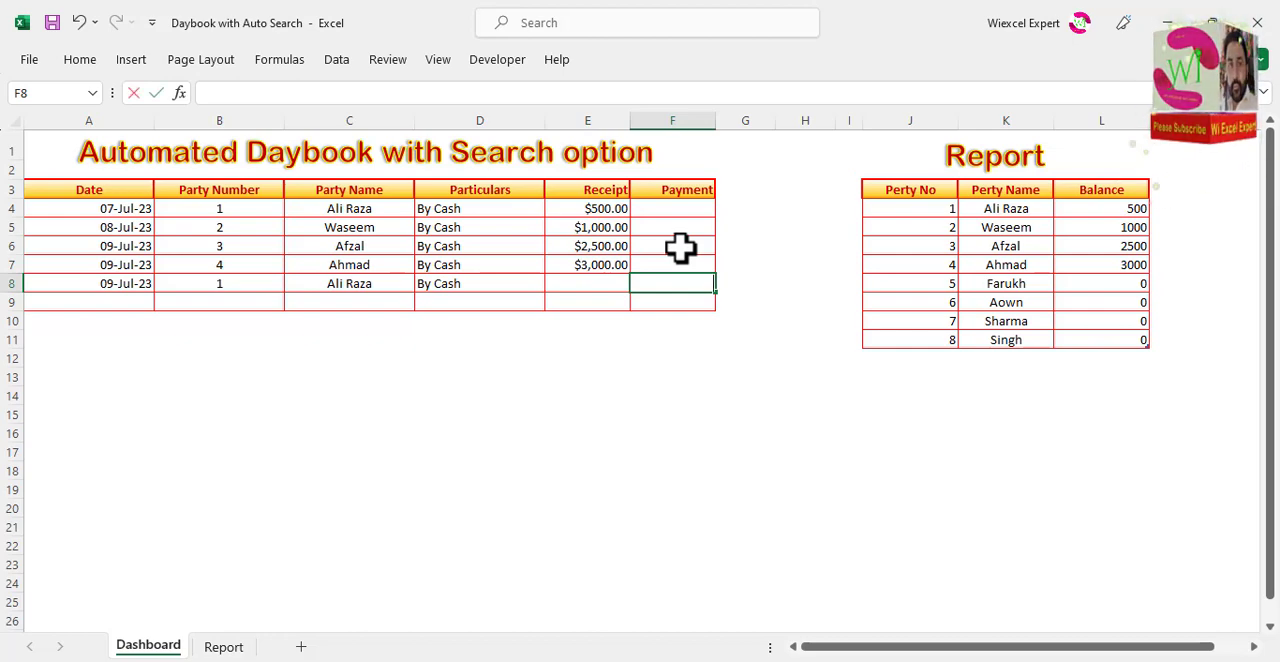
{"action": "key", "text": "Left"}
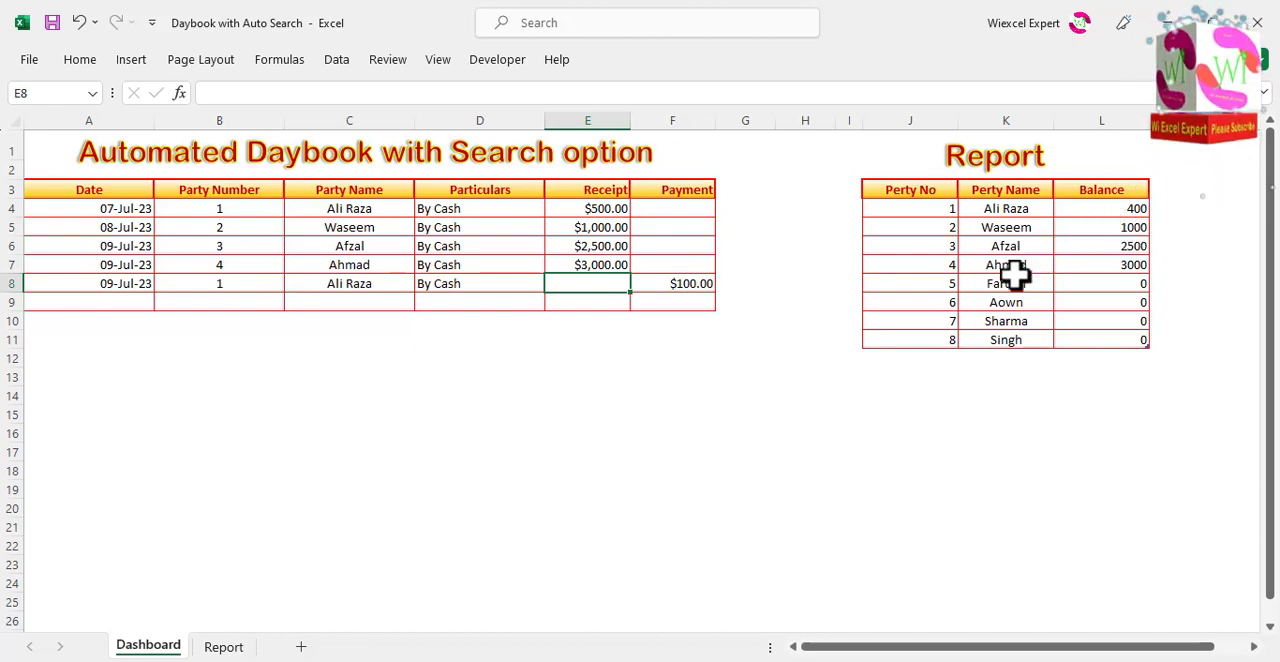
{"action": "key", "text": "Right"}
{"action": "key", "text": "Right"}
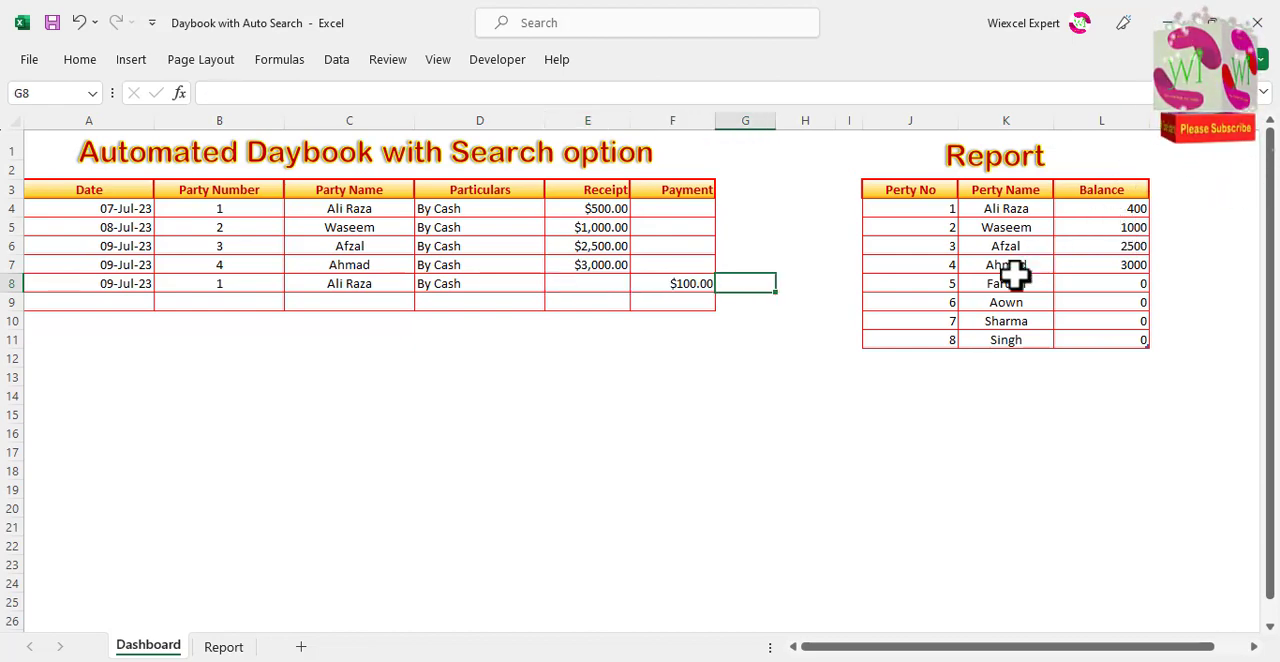
Step: Fill daybook row 9 with the date 09-Jul-23, party number 3, By Cash and a payment of 1000
{"action": "left_click", "coordinate": [146, 300]}
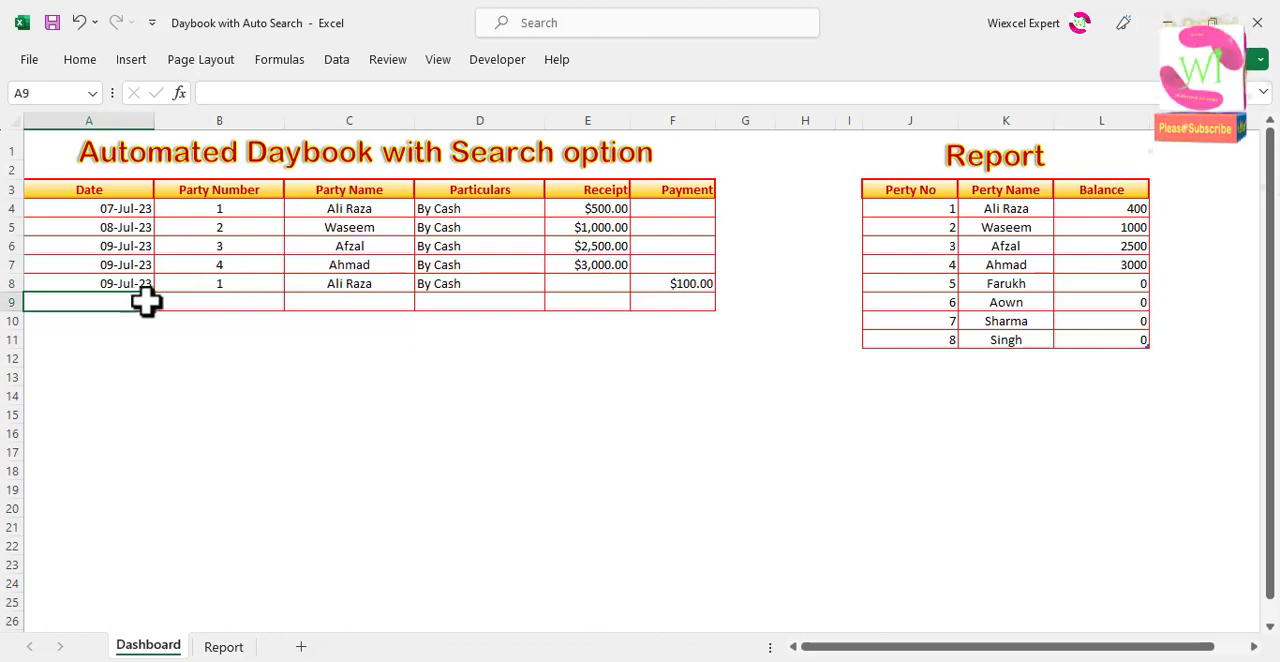
{"action": "key", "text": "ctrl+d"}
{"action": "left_click", "coordinate": [240, 302]}
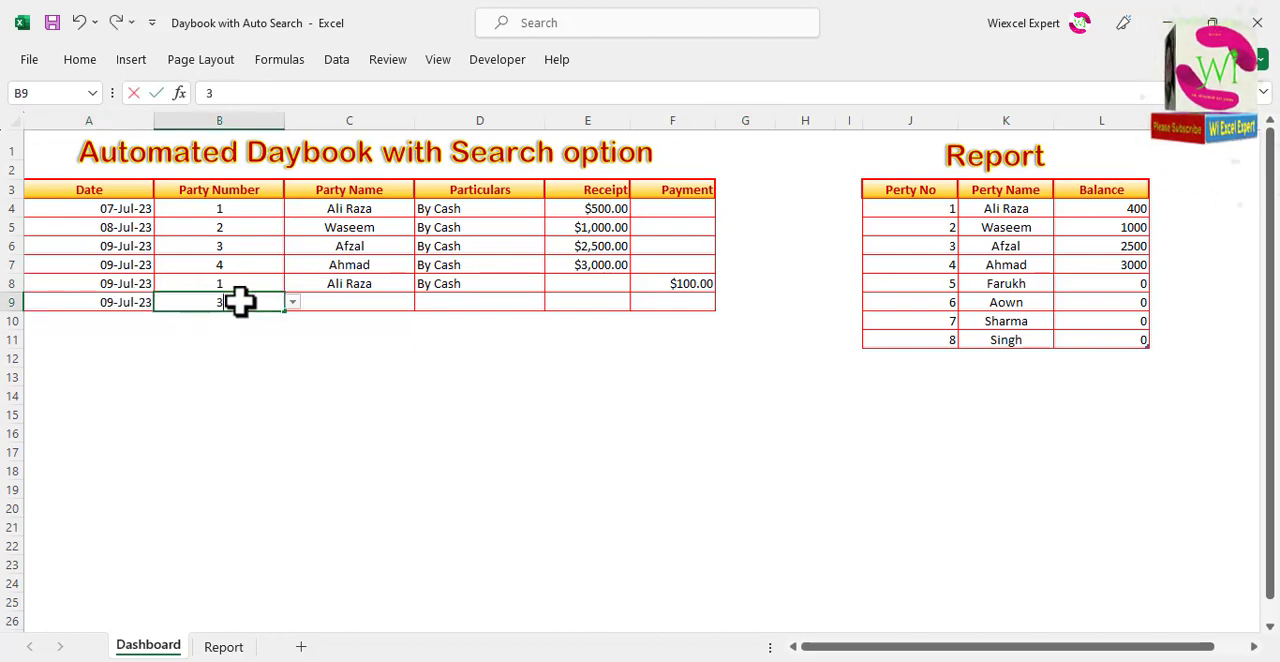
{"action": "type", "text": "3"}
{"action": "left_click", "coordinate": [351, 302]}
{"action": "left_click", "coordinate": [462, 300]}
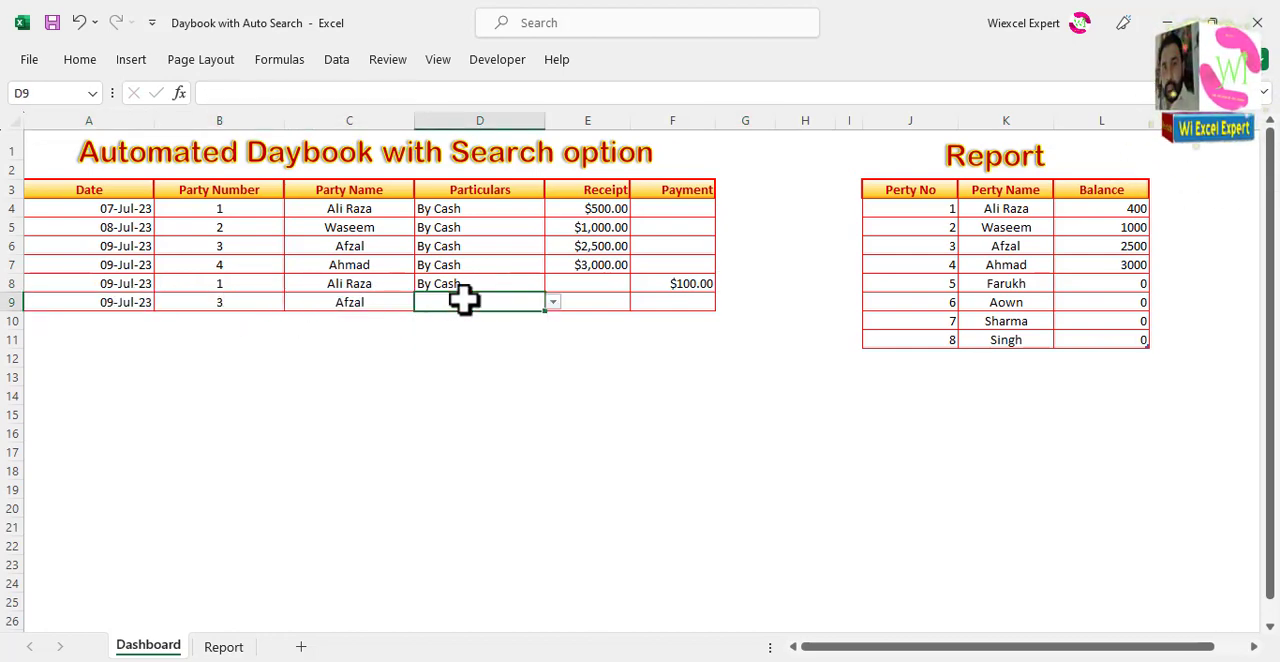
{"action": "key", "text": "ctrl+d"}
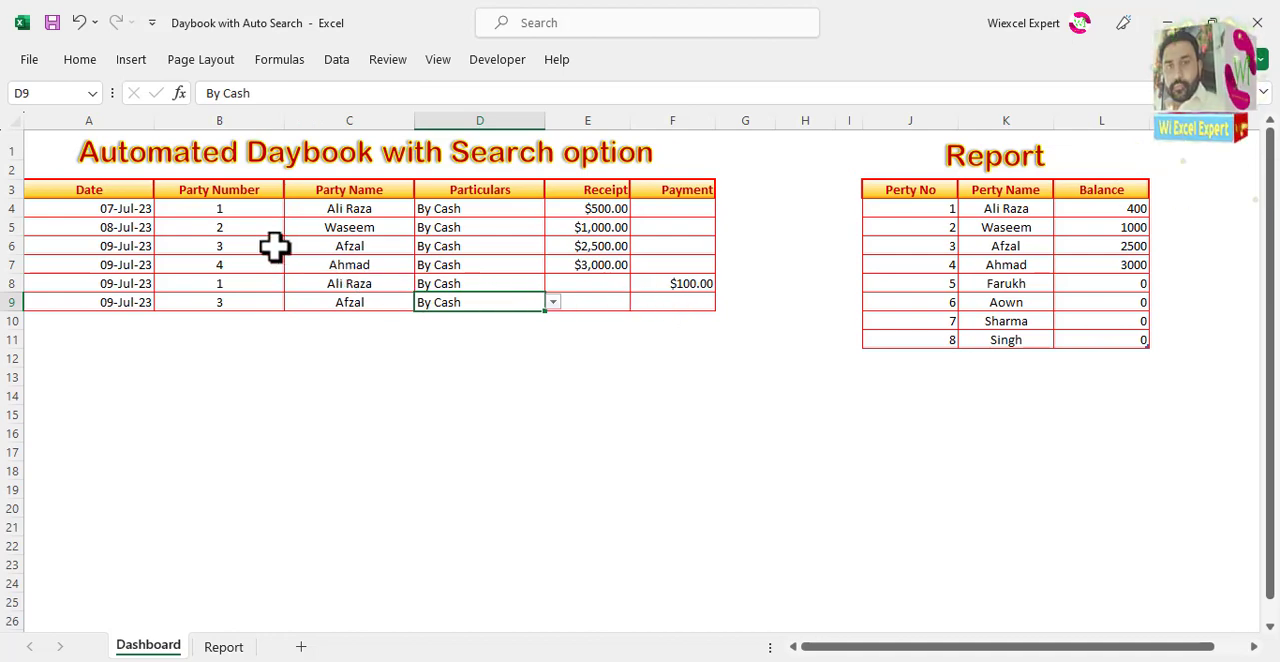
{"action": "left_click", "coordinate": [667, 303]}
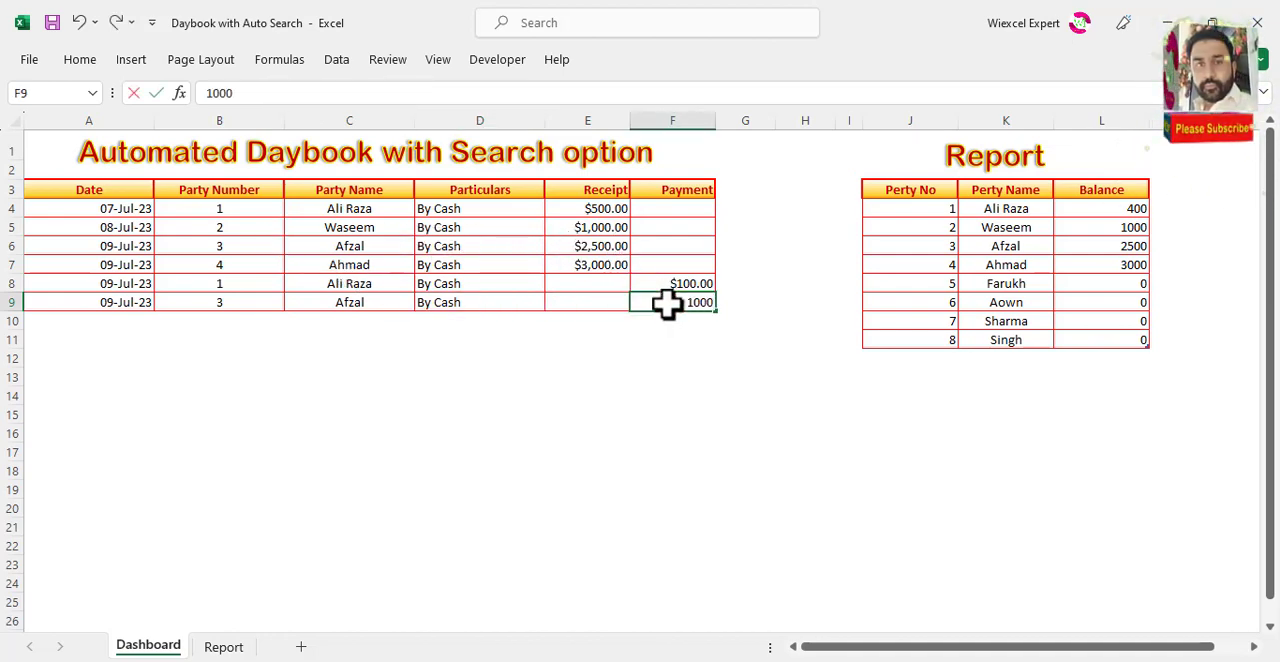
{"action": "key", "text": "Left"}
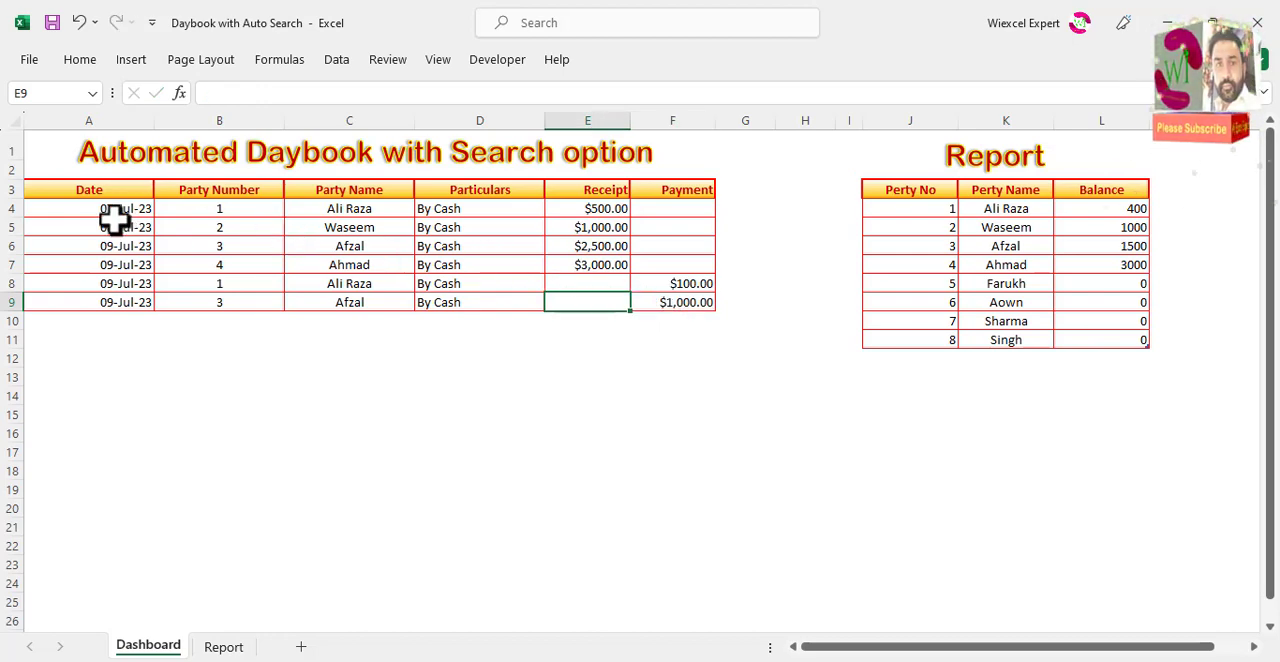
Step: Convert the daybook range A3:F9 into a table and turn off its banded rows and filter buttons
{"action": "left_click_drag", "start_coordinate": [83, 196], "coordinate": [653, 307]}
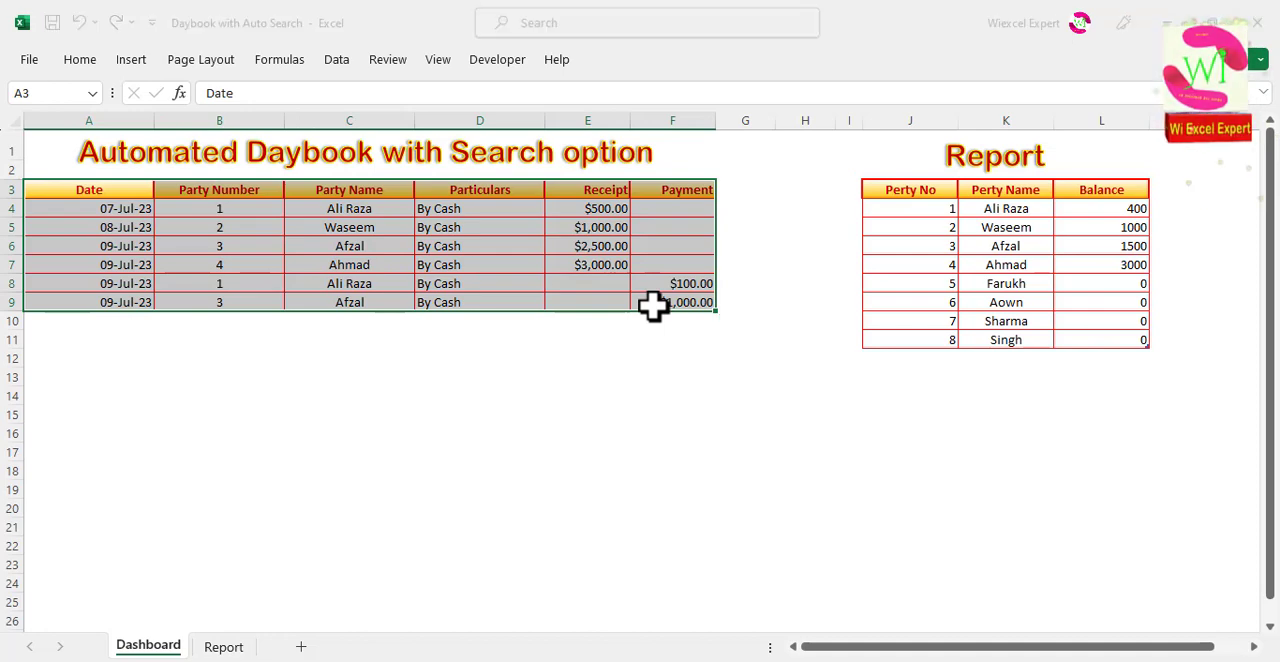
{"action": "key", "text": "ctrl+t"}
{"action": "left_click", "coordinate": [913, 253]}
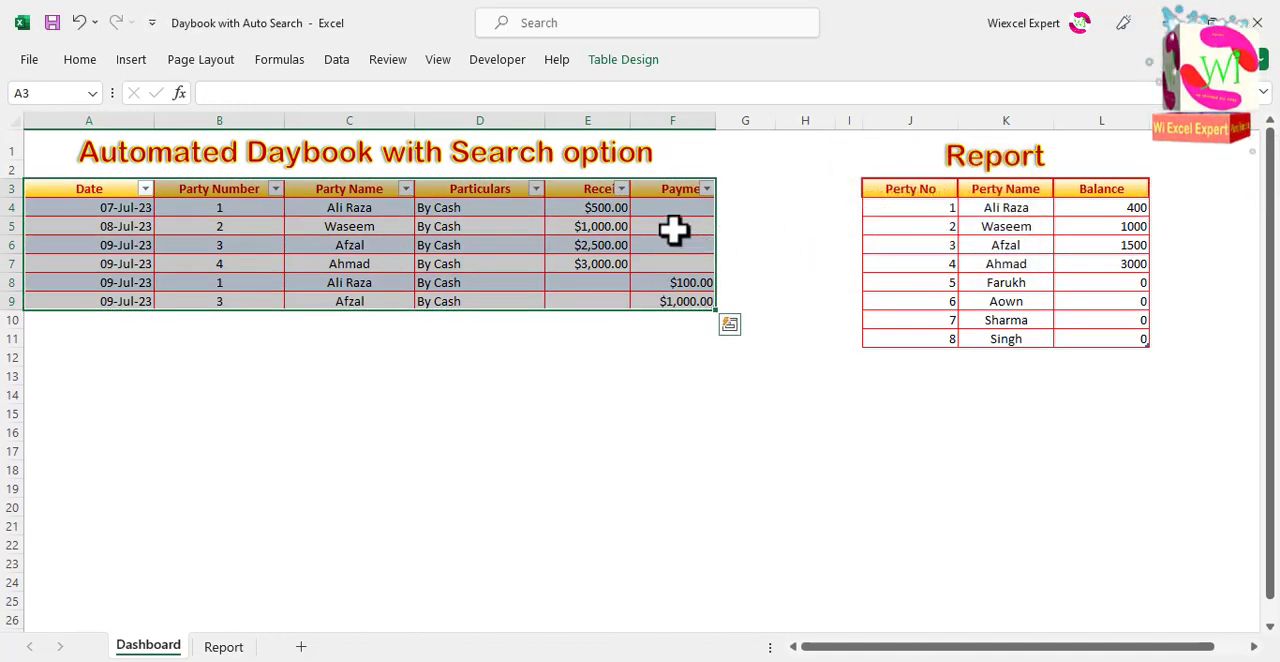
{"action": "left_click", "coordinate": [612, 60]}
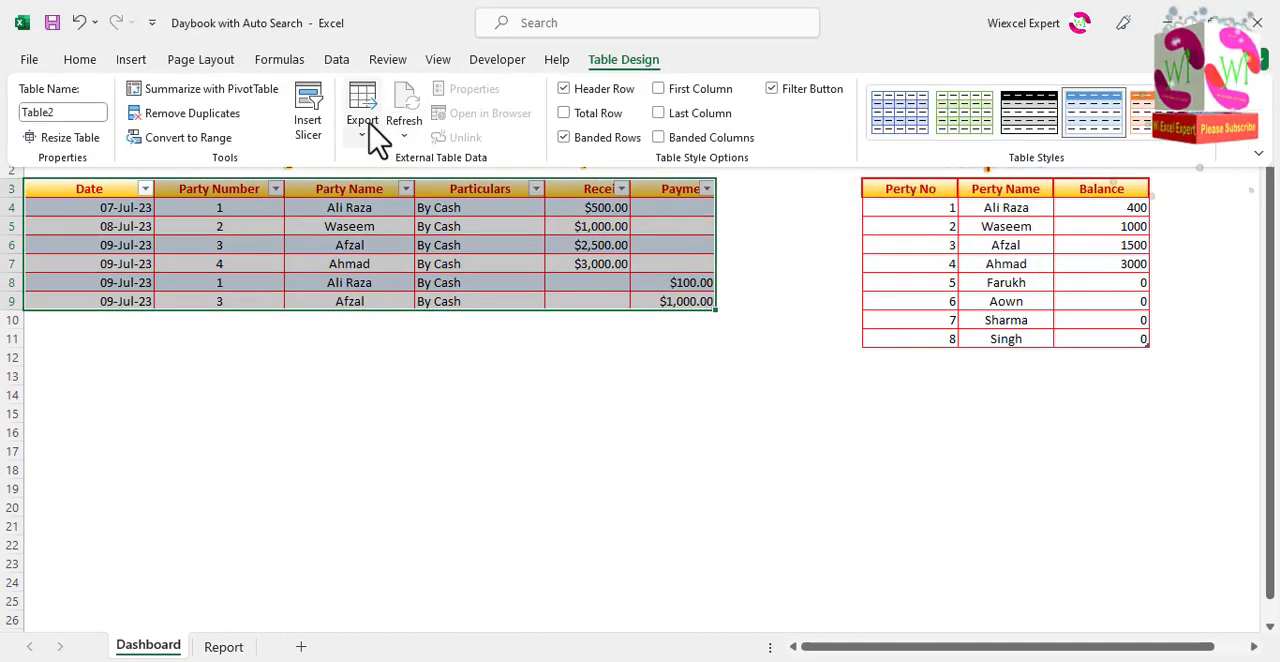
{"action": "left_click", "coordinate": [573, 138]}
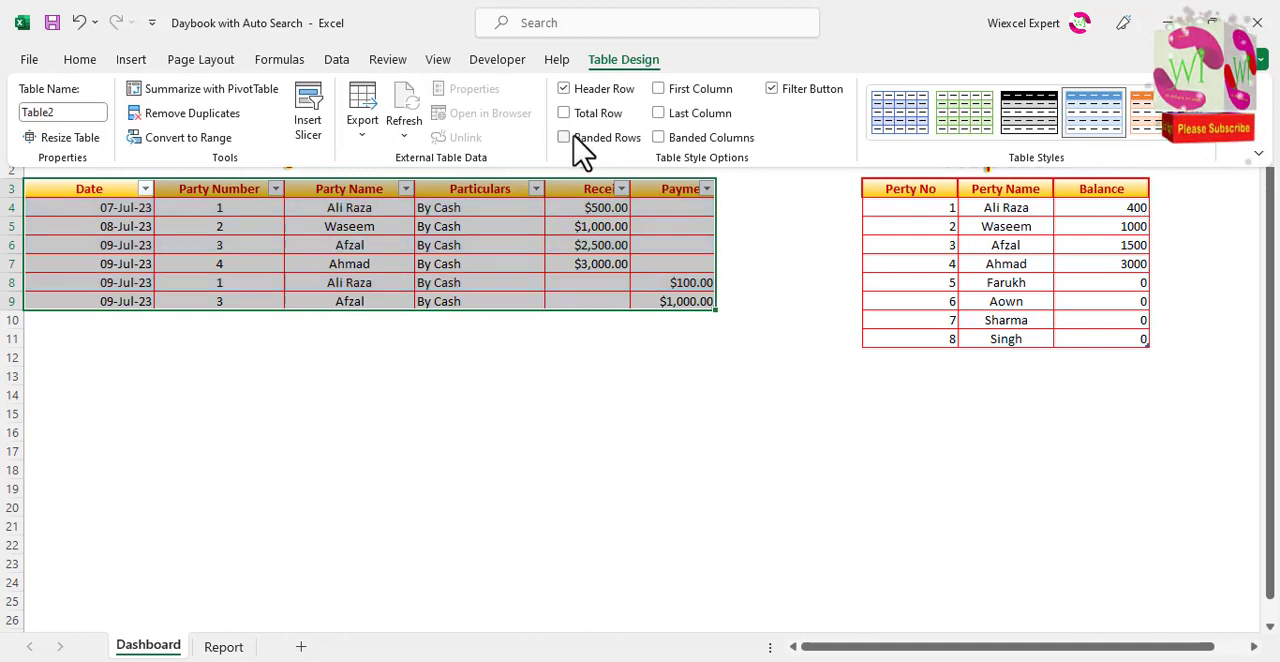
{"action": "left_click", "coordinate": [771, 89]}
{"action": "key", "text": "ctrl+F1"}
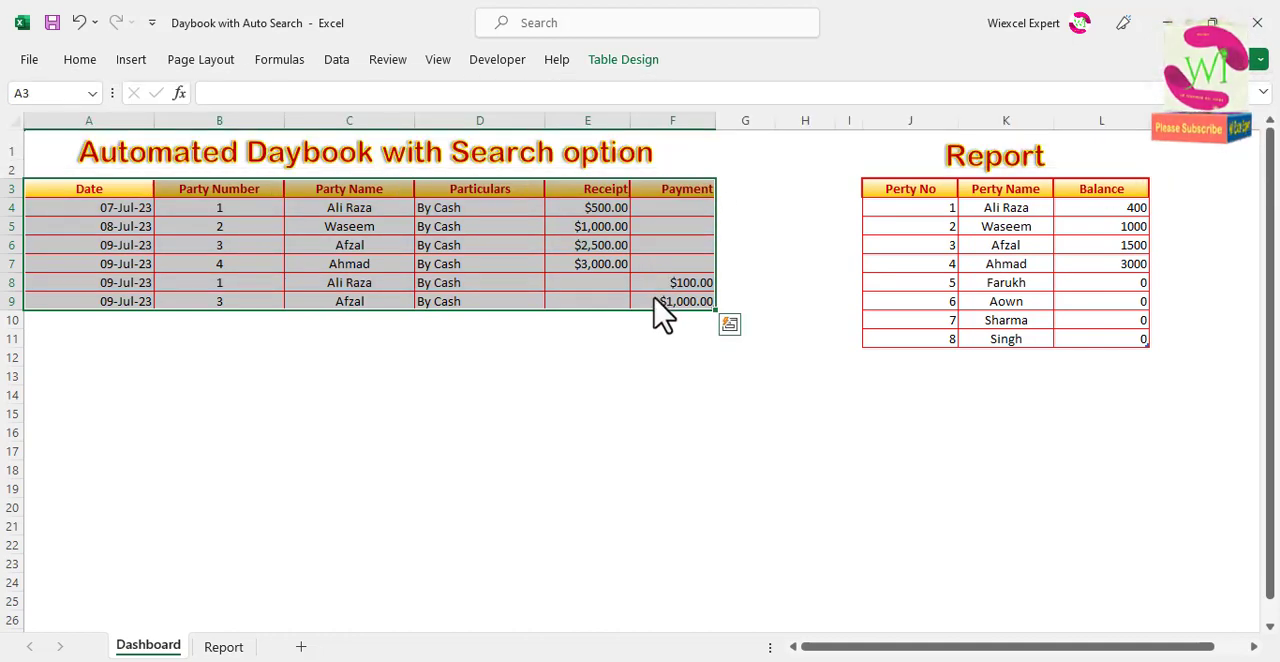
Step: Add a new row 10 after the table's last entry and check that its cells carry the party name formula
{"action": "left_click", "coordinate": [657, 301]}
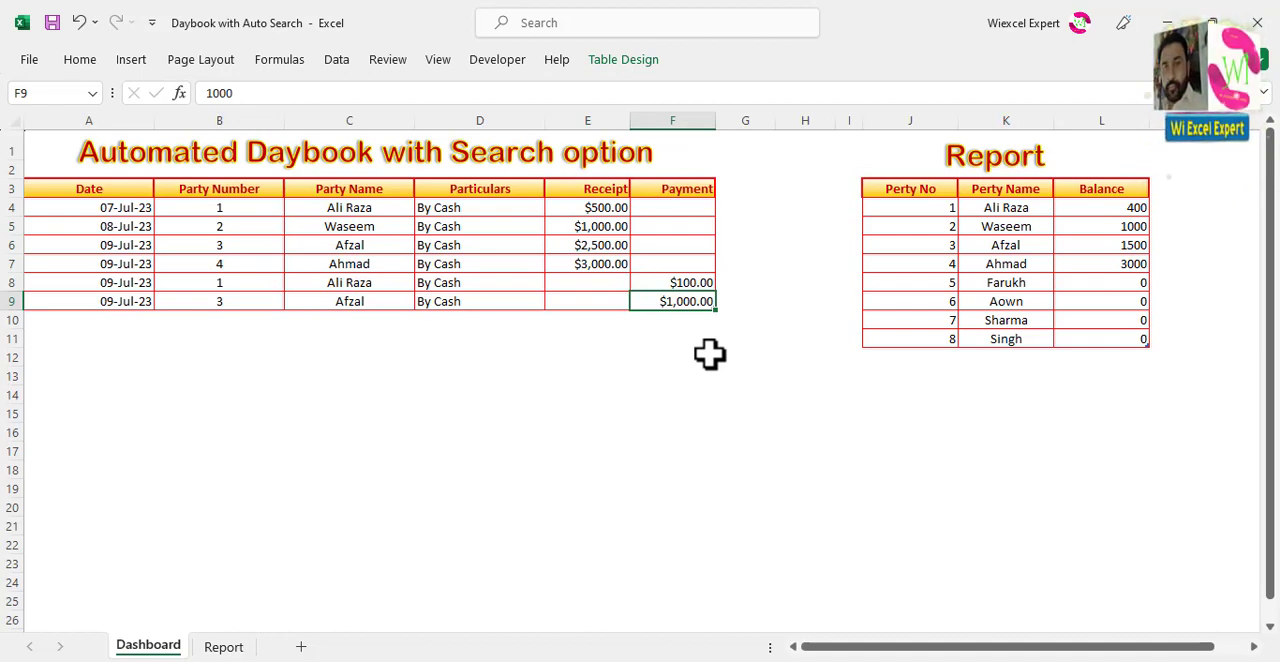
{"action": "key", "text": "Tab"}
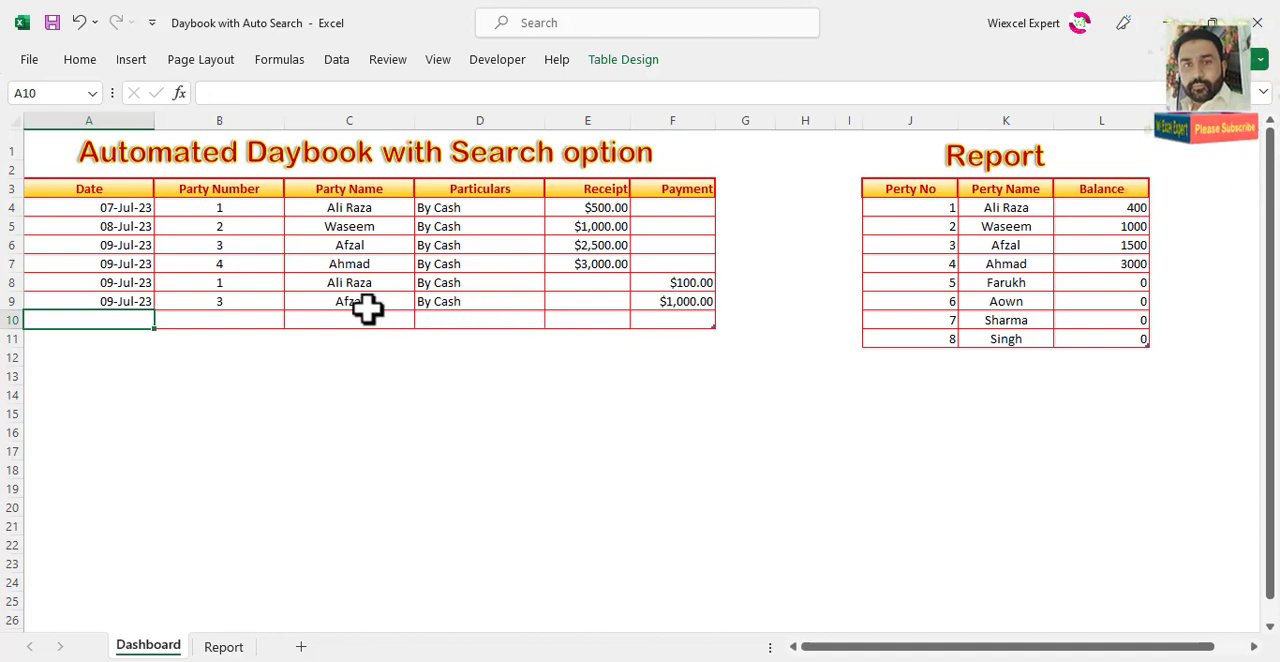
{"action": "left_click", "coordinate": [241, 317]}
{"action": "left_click", "coordinate": [394, 321]}
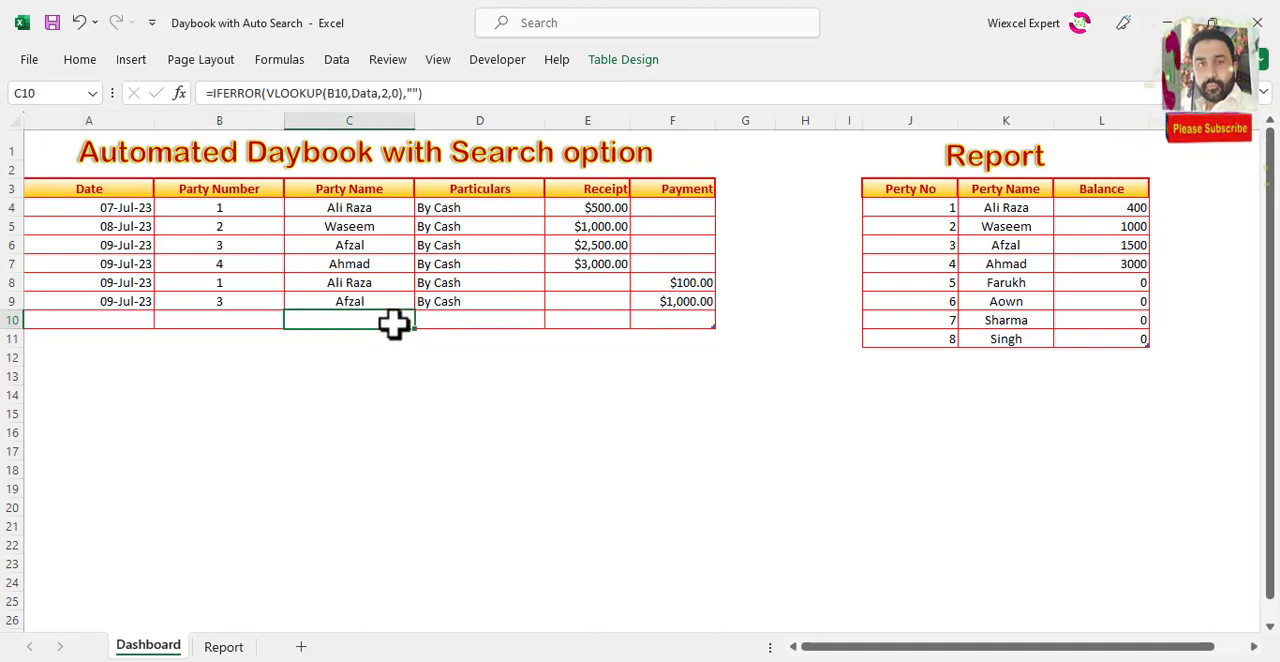
{"action": "left_click", "coordinate": [457, 322]}
{"action": "left_click", "coordinate": [612, 322]}
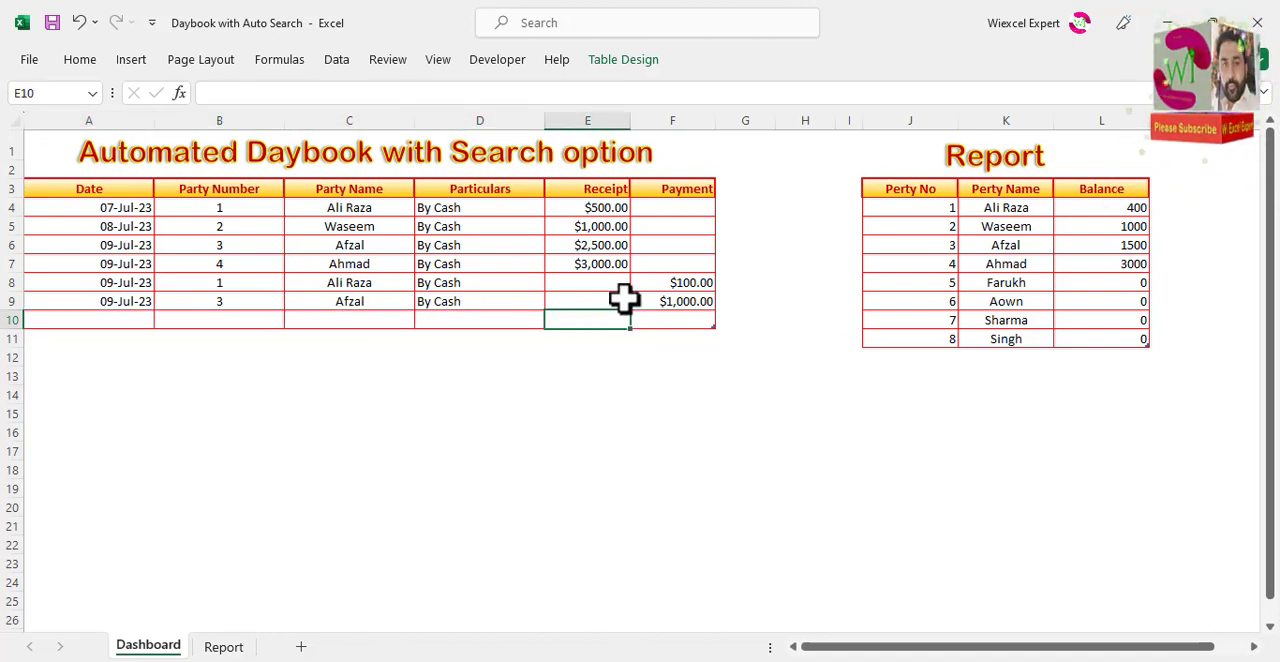
Step: On the Report sheet, add list data validation to the Account Name cell D3 with the header range =$A$5:$F$5 as source
{"action": "left_click", "coordinate": [232, 648]}
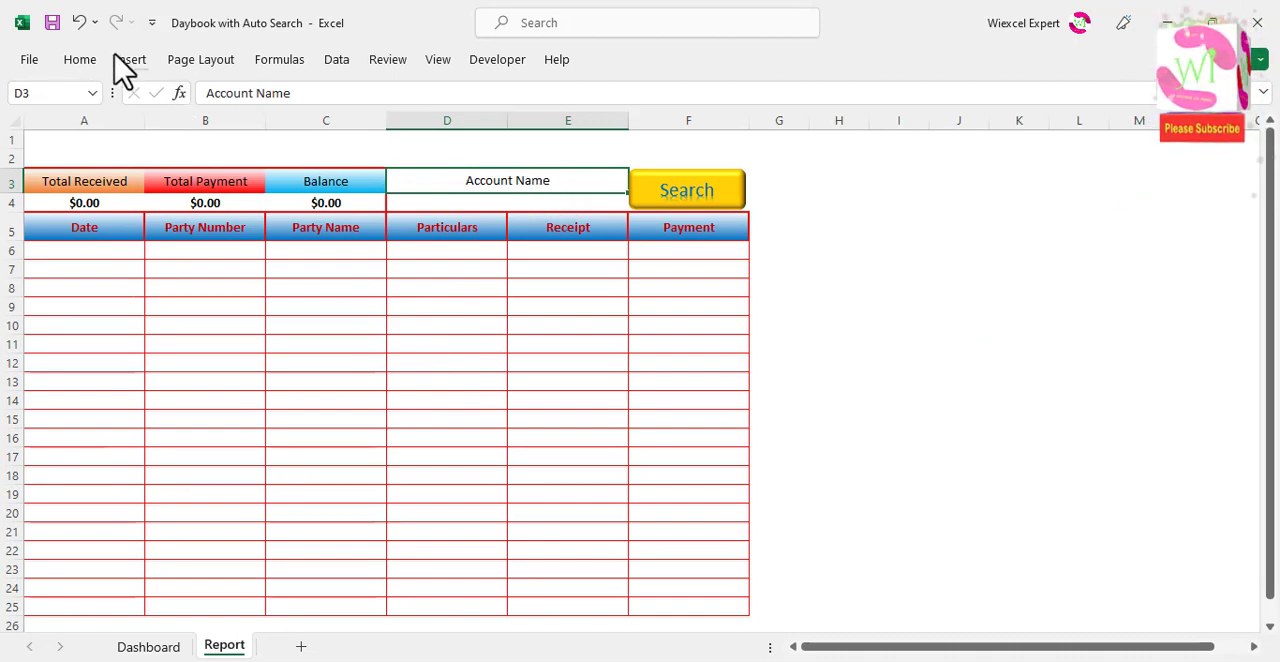
{"action": "left_click", "coordinate": [337, 62]}
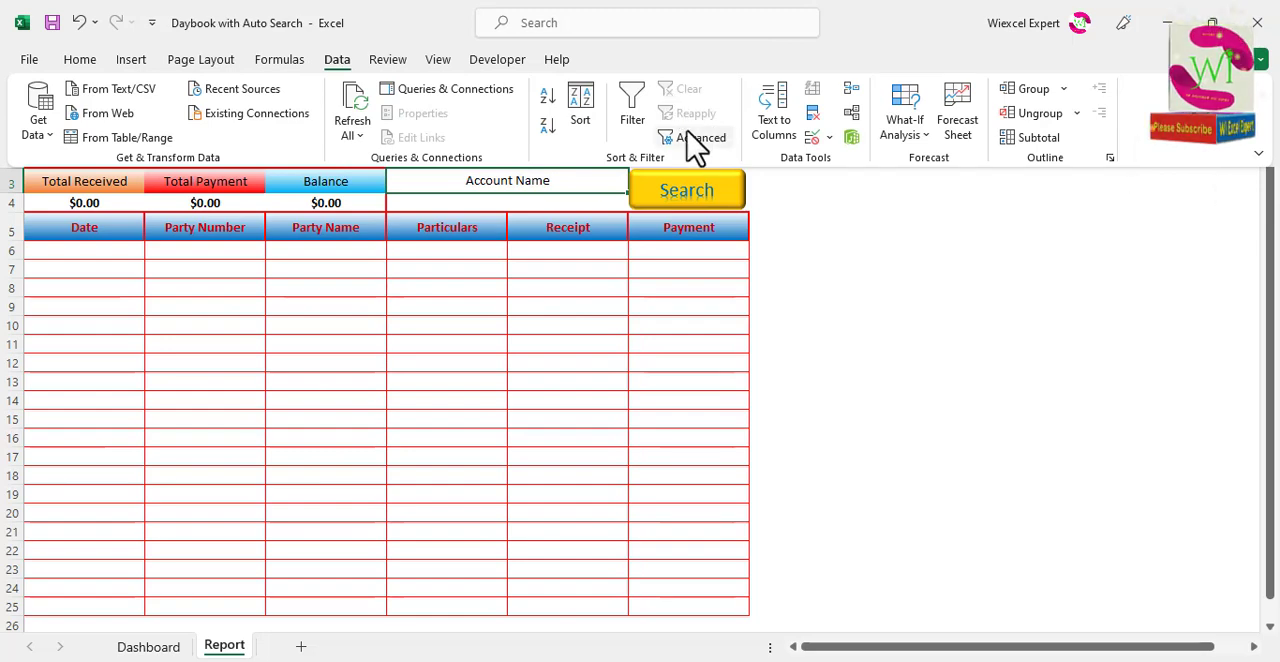
{"action": "left_click", "coordinate": [813, 138]}
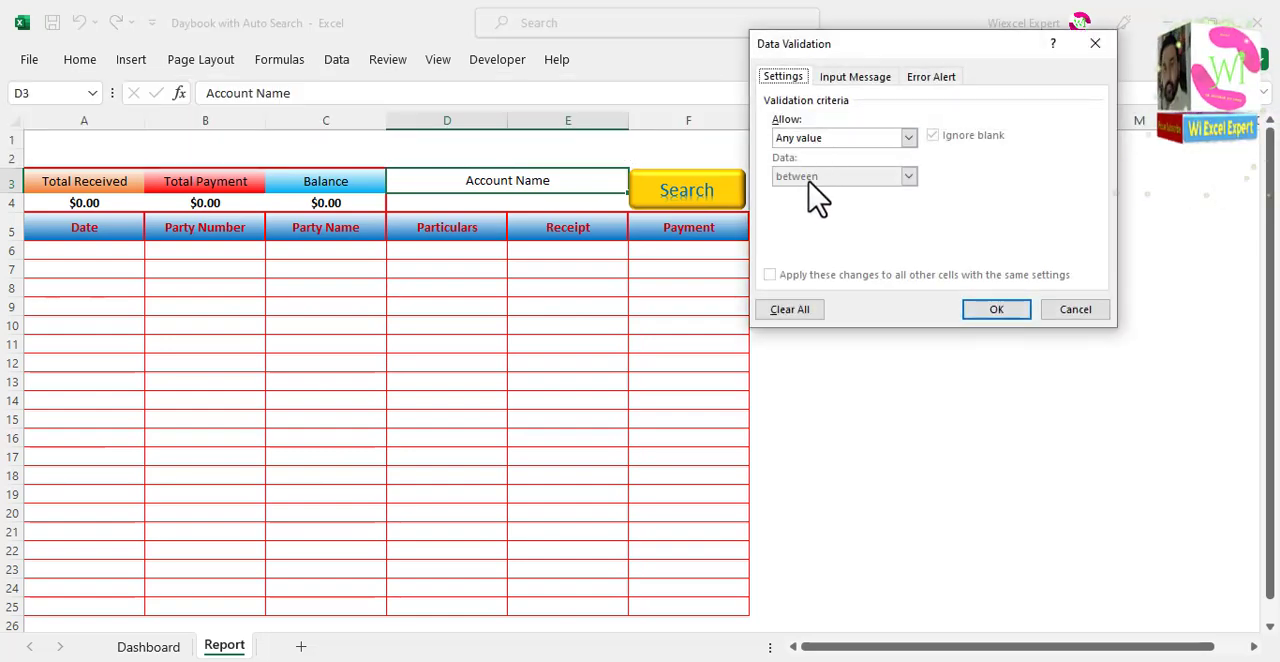
{"action": "left_click", "coordinate": [831, 140]}
{"action": "left_click", "coordinate": [814, 192]}
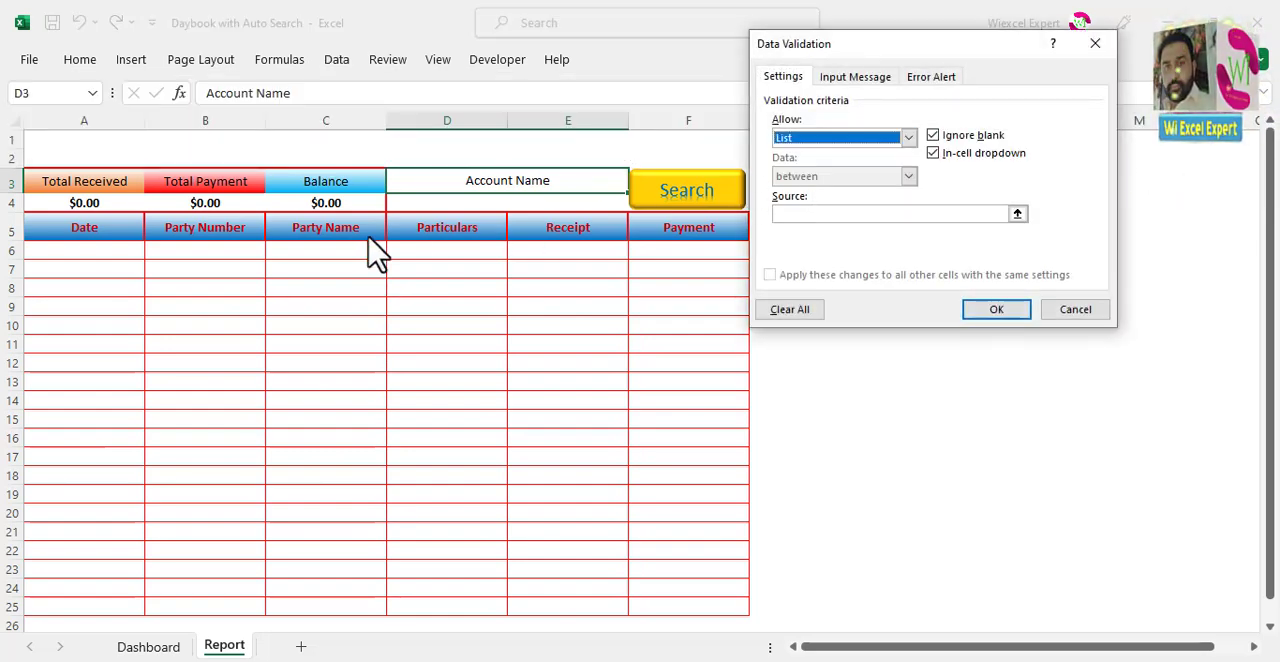
{"action": "left_click", "coordinate": [786, 214]}
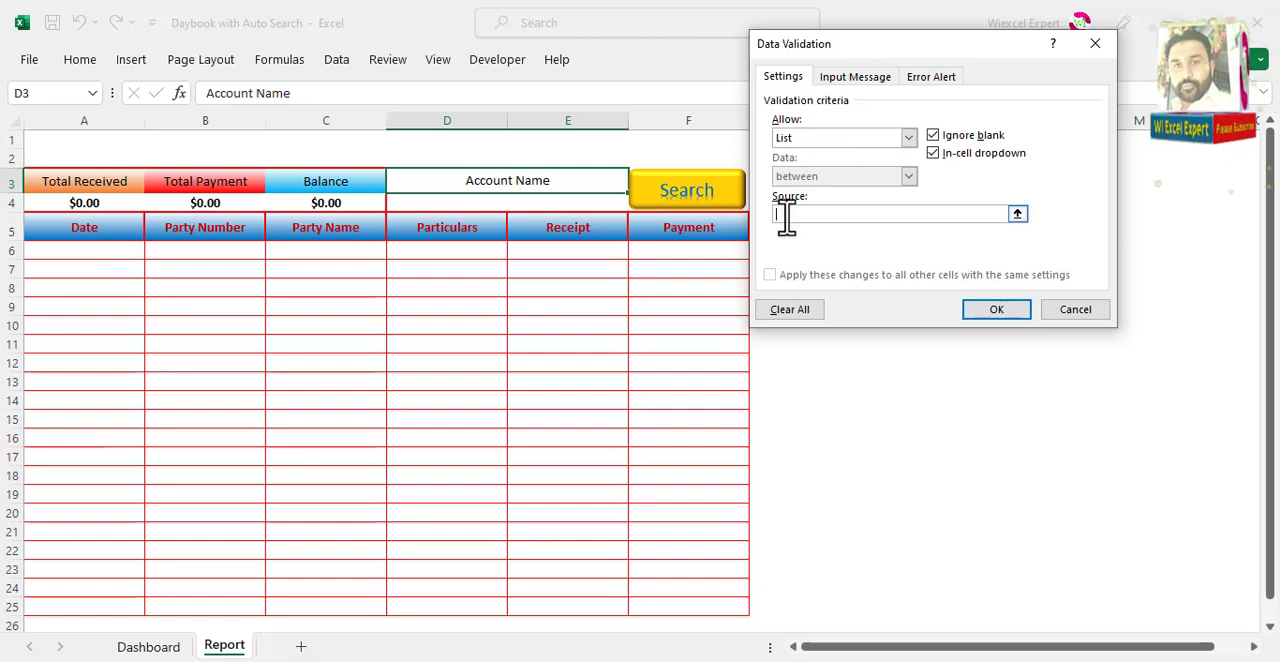
{"action": "left_click_drag", "start_coordinate": [112, 235], "coordinate": [682, 231]}
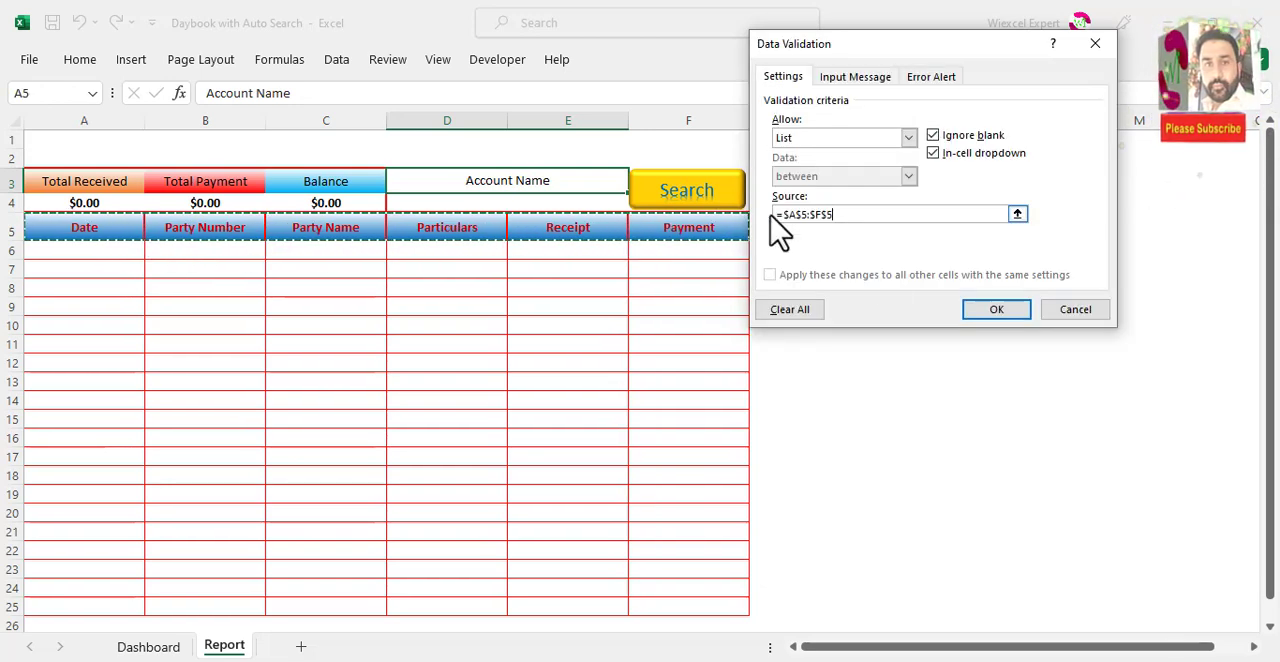
{"action": "left_click", "coordinate": [996, 312]}
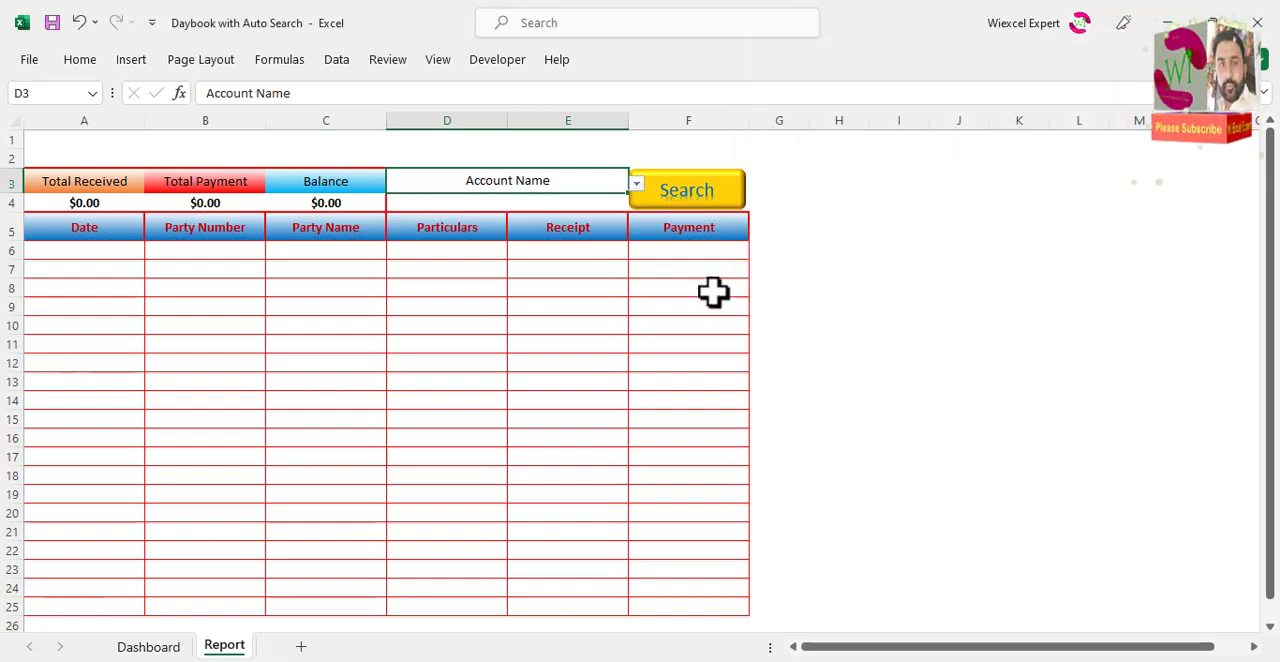
Step: Test the D3 drop-down by choosing Date, Party Number and Party Name in turn
{"action": "left_click", "coordinate": [636, 185]}
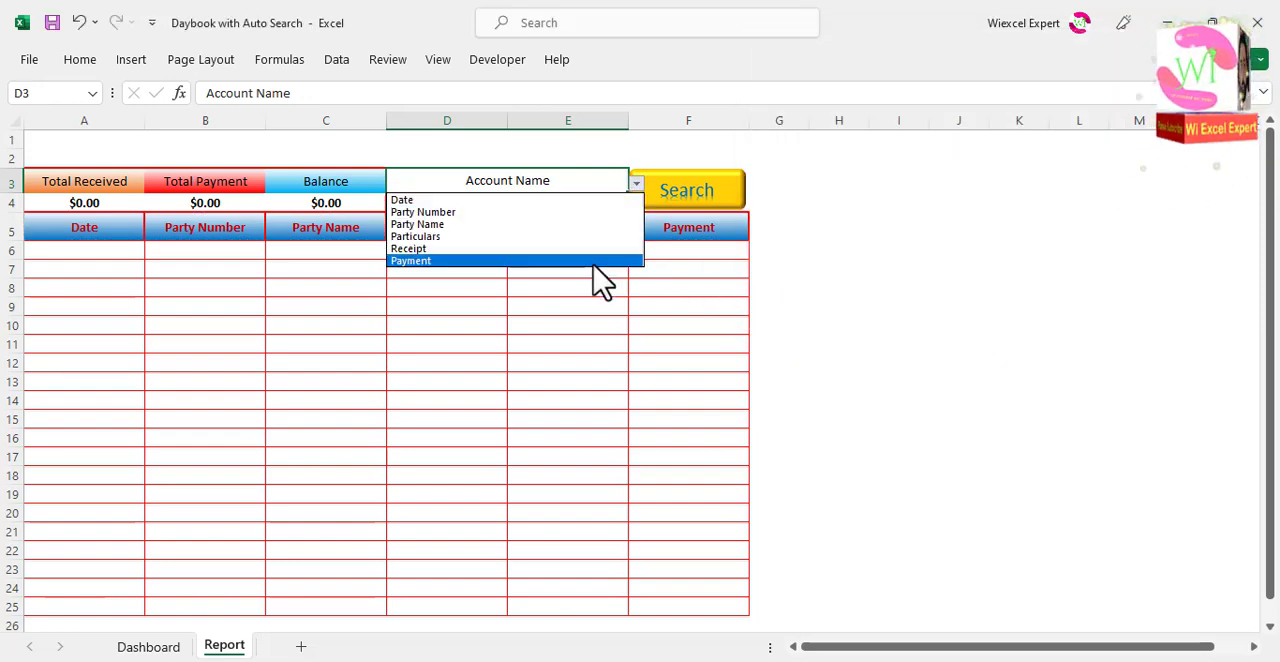
{"action": "left_click", "coordinate": [598, 200]}
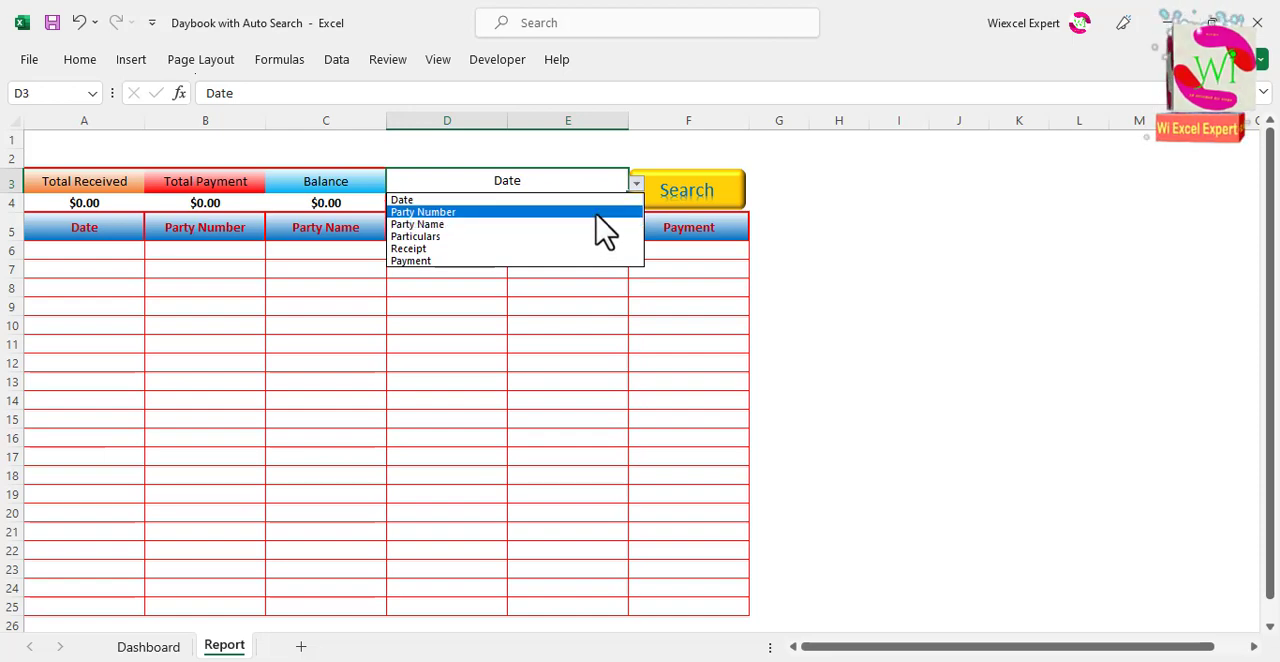
{"action": "left_click", "coordinate": [605, 212]}
{"action": "left_click", "coordinate": [636, 184]}
{"action": "left_click", "coordinate": [593, 224]}
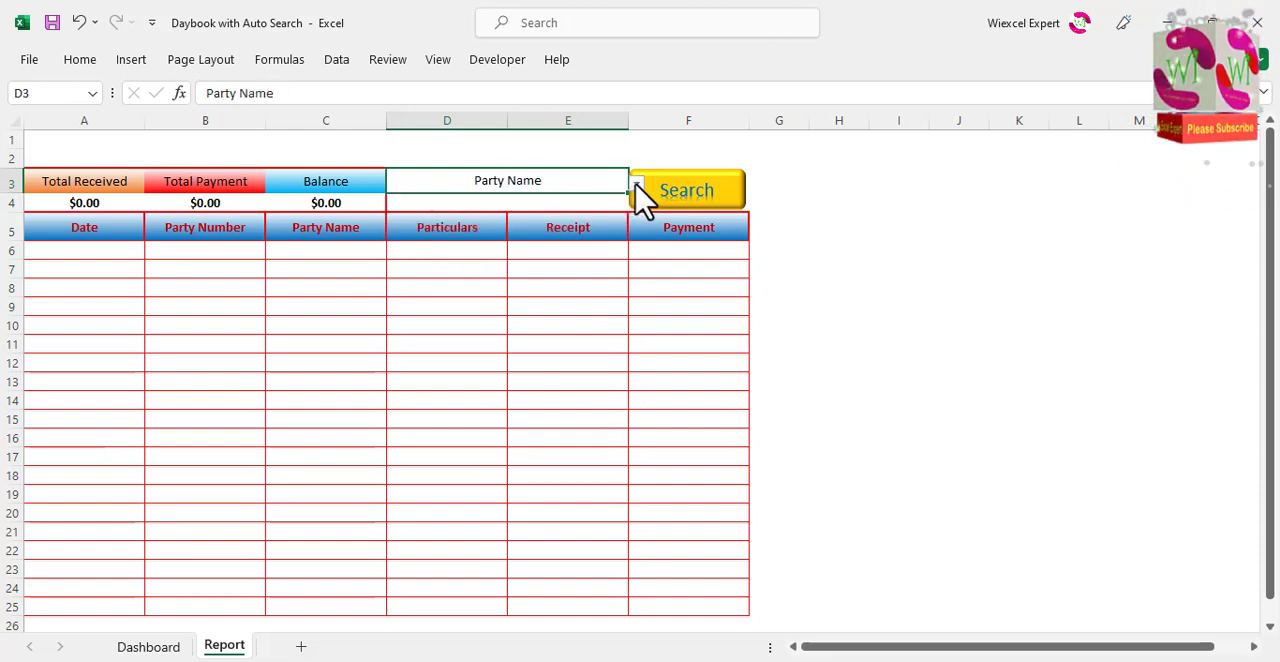
{"action": "left_click", "coordinate": [577, 206]}
{"action": "left_click", "coordinate": [567, 178]}
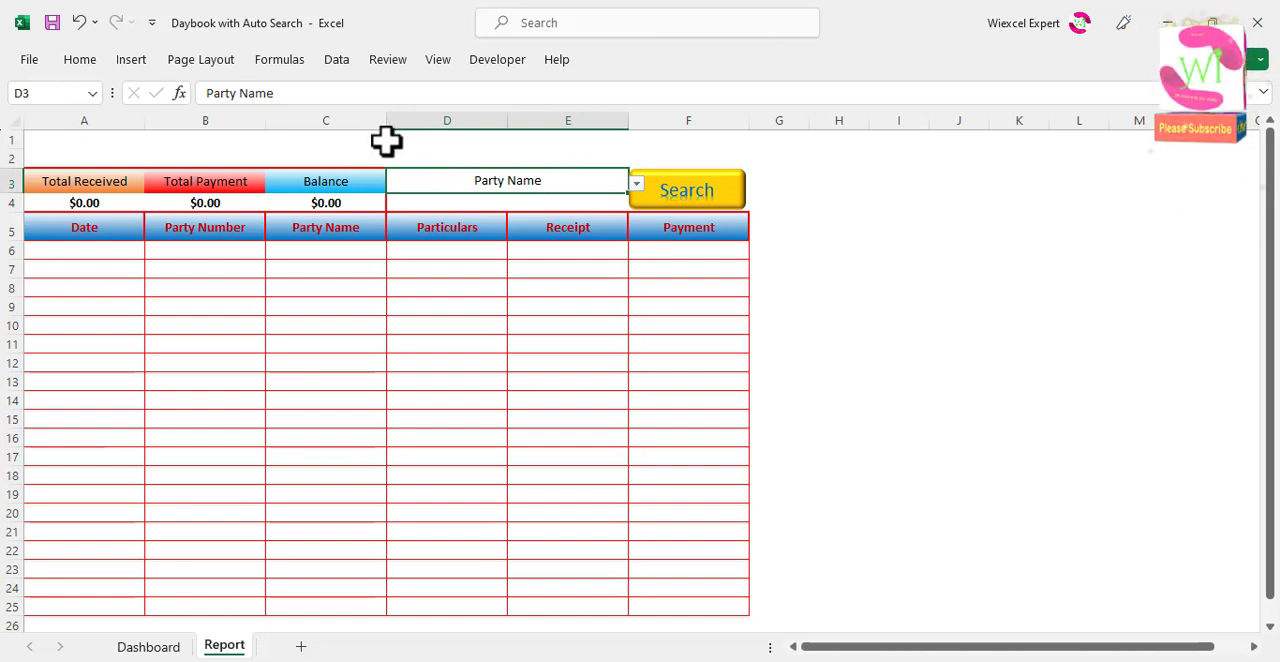
Step: Format the drop-down cell D3 with font size 12, bold and a red font colour
{"action": "left_click", "coordinate": [79, 61]}
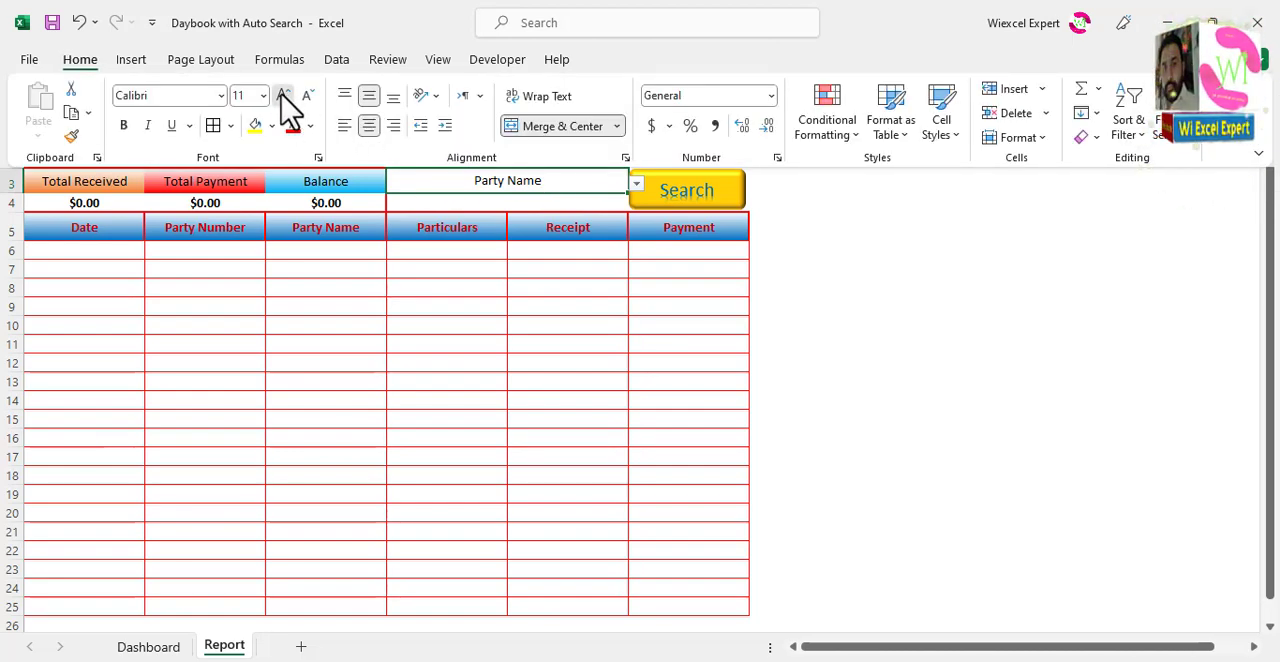
{"action": "left_click", "coordinate": [283, 95]}
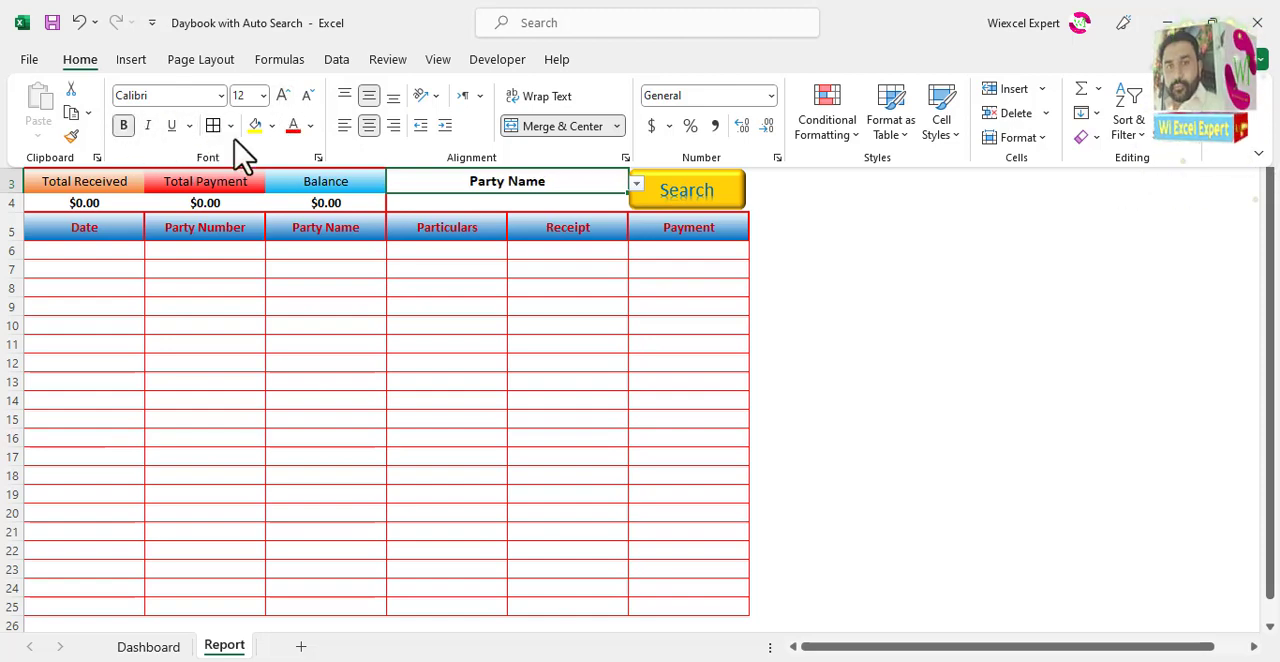
{"action": "left_click", "coordinate": [293, 126]}
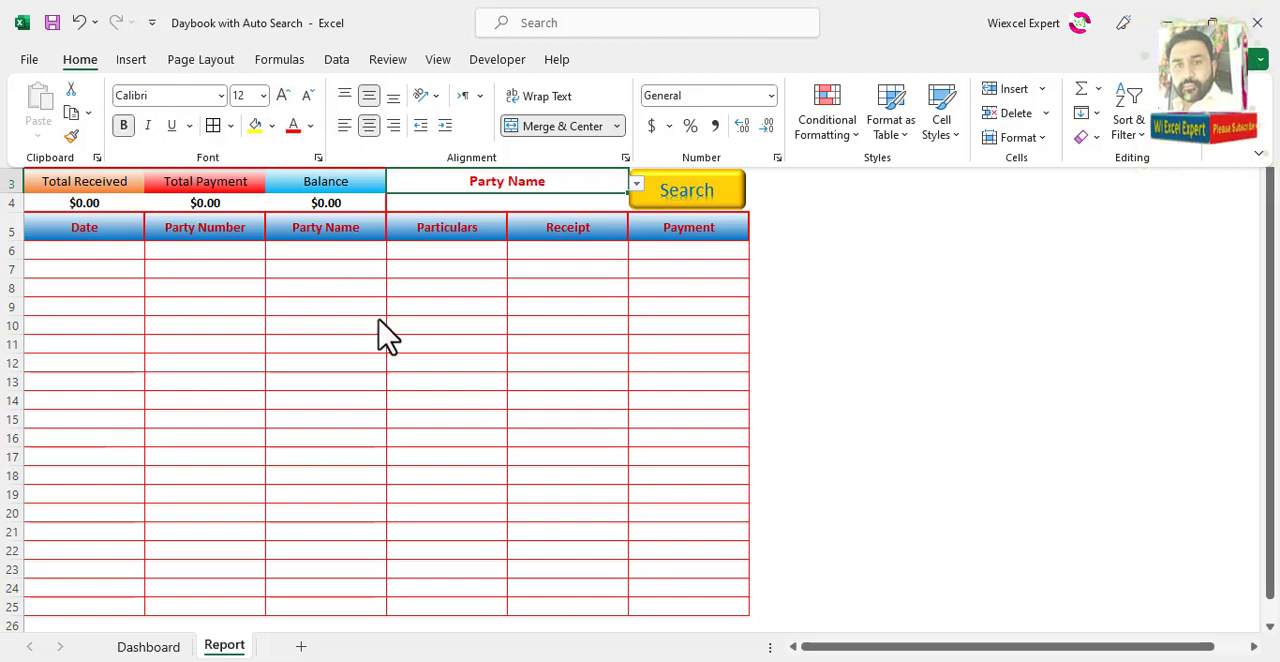
{"action": "left_click", "coordinate": [566, 328]}
{"action": "left_click", "coordinate": [571, 189]}
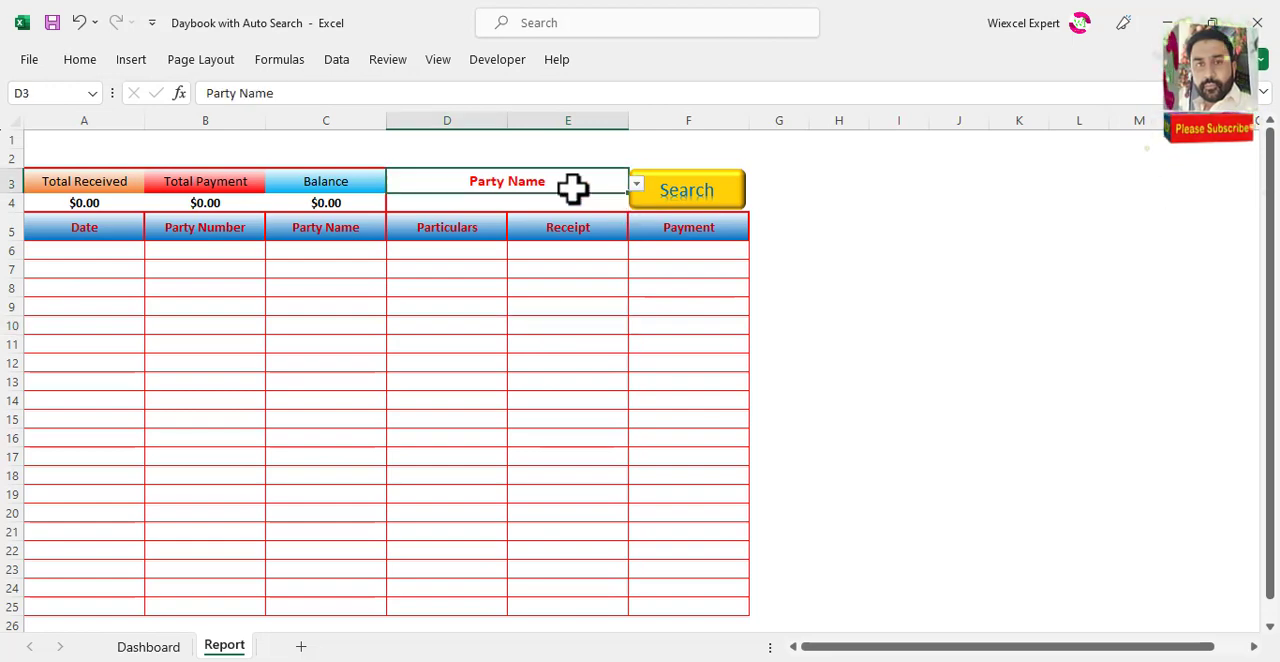
Step: Choose Receipt in the D3 drop-down, and finally set it to Party Number
{"action": "left_click", "coordinate": [636, 184]}
{"action": "left_click", "coordinate": [566, 249]}
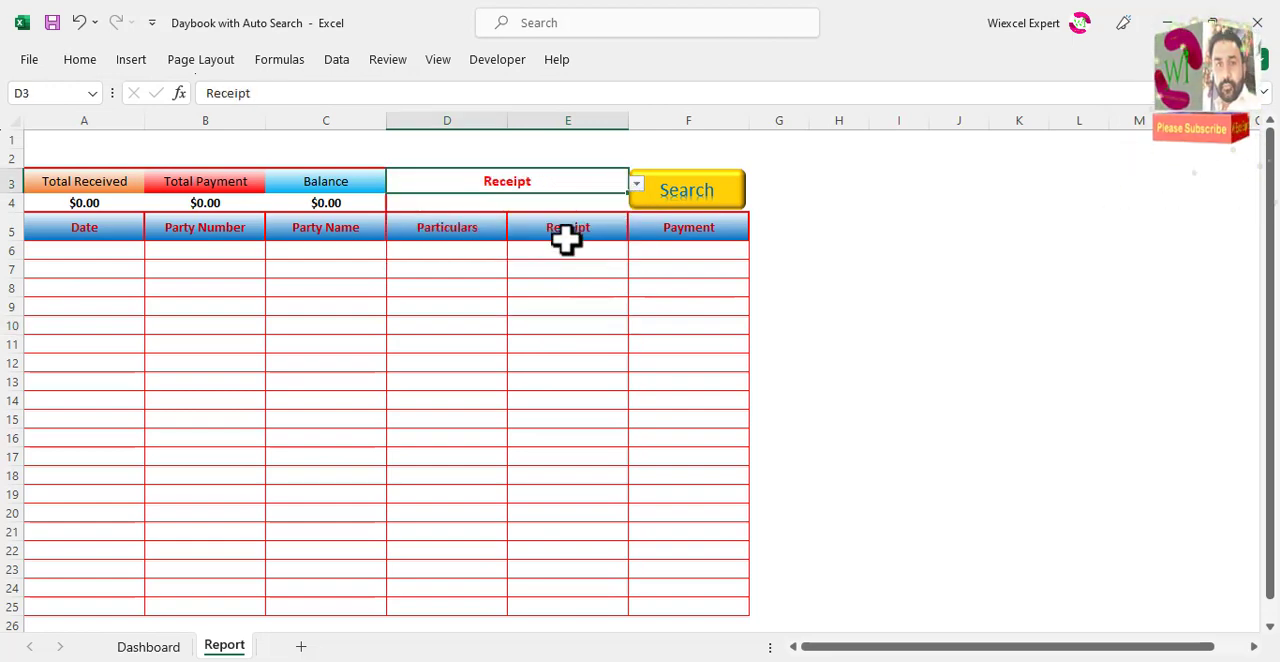
{"action": "left_click", "coordinate": [636, 186]}
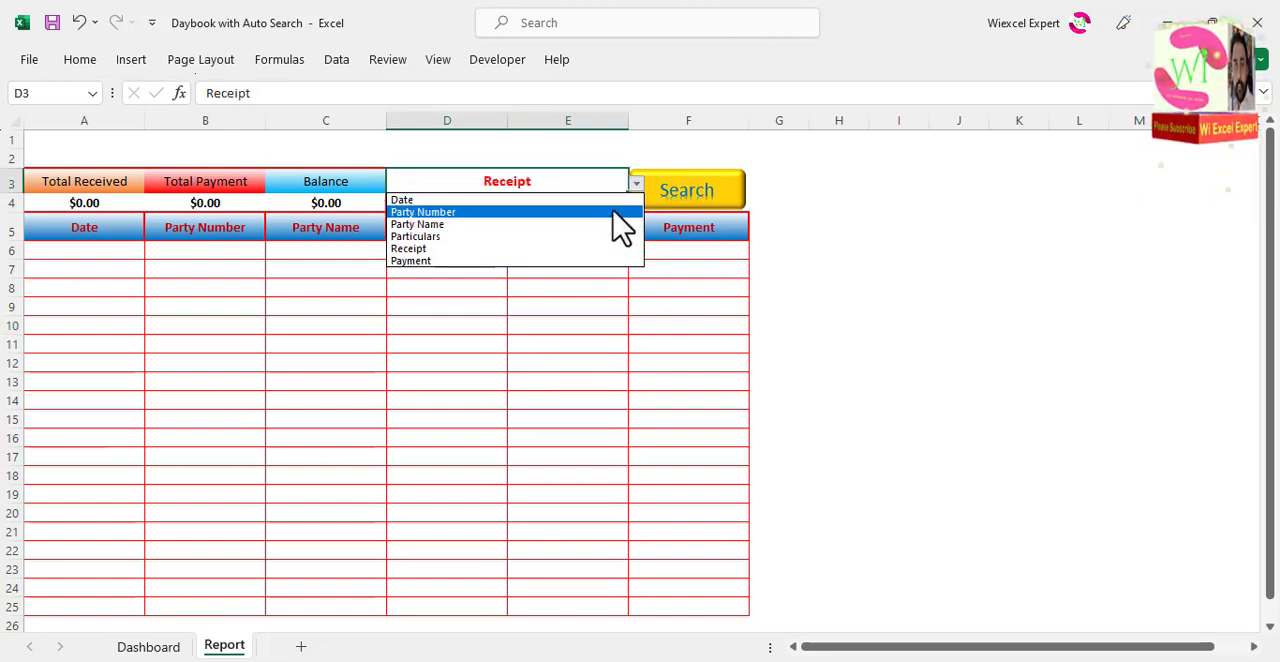
{"action": "left_click", "coordinate": [612, 212]}
{"action": "left_click", "coordinate": [590, 204]}
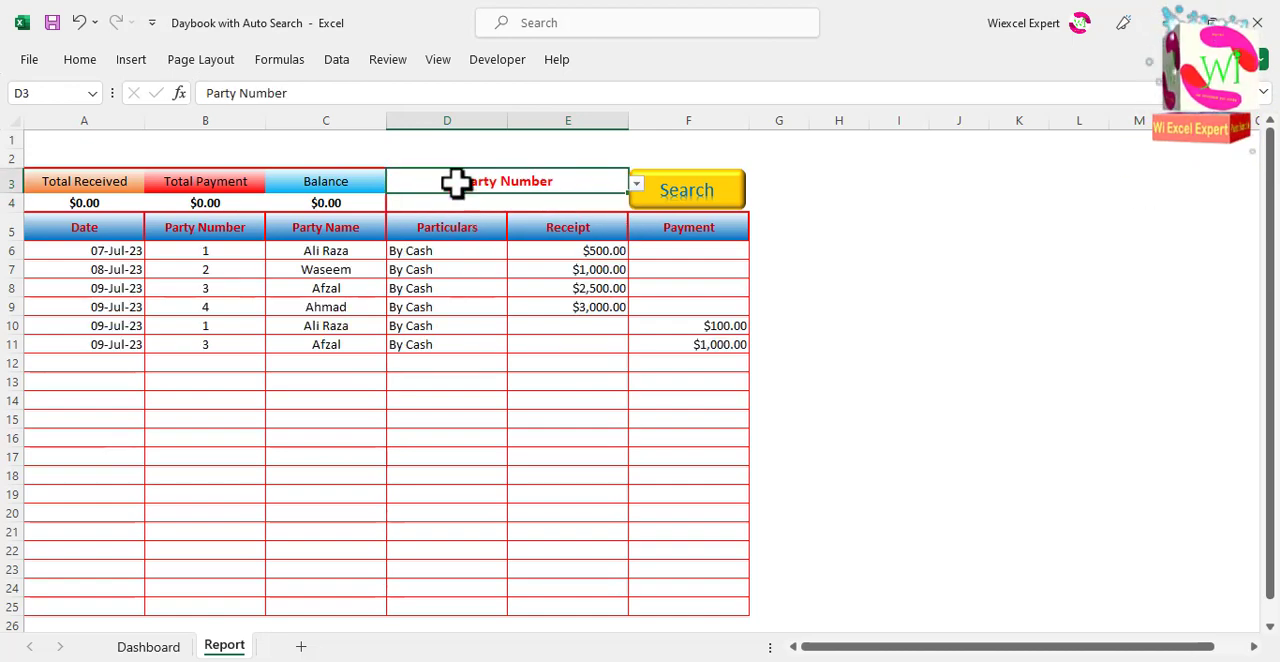
Step: In the Visual Basic editor, insert a module and paste the Data macro that advanced-filters Dashboard Table2 by D3:E4 into A5:F5
{"action": "left_click", "coordinate": [490, 60]}
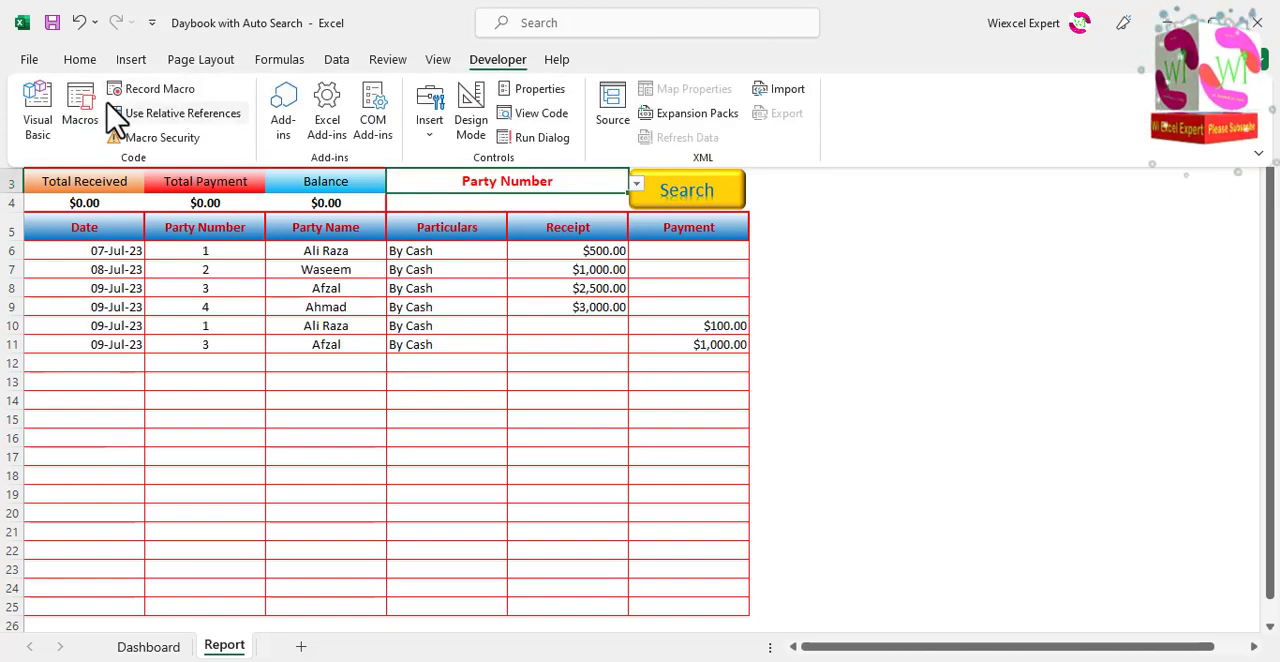
{"action": "left_click", "coordinate": [40, 118]}
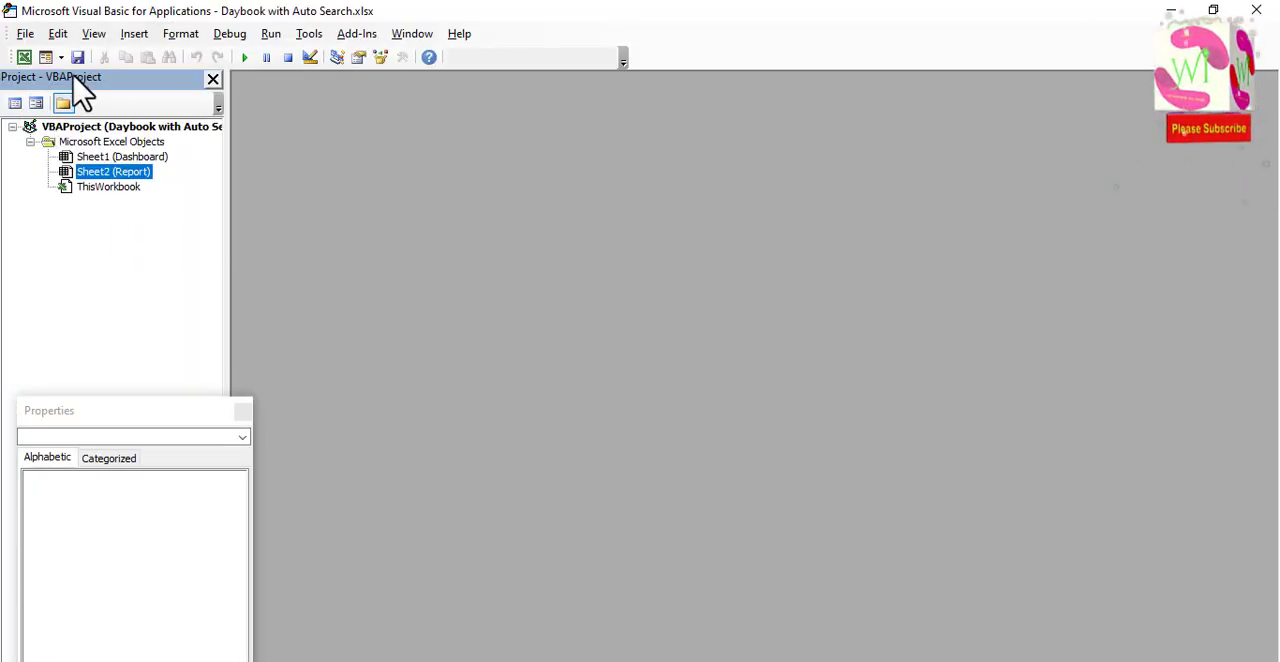
{"action": "left_click", "coordinate": [62, 58]}
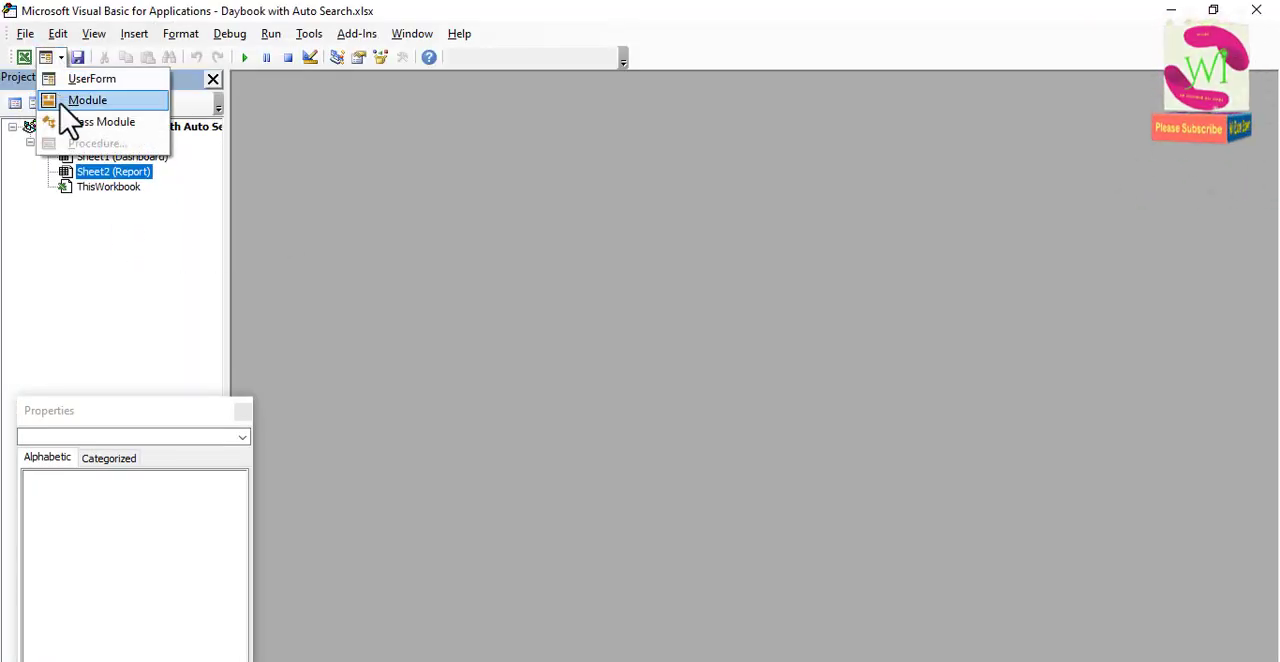
{"action": "left_click", "coordinate": [75, 100]}
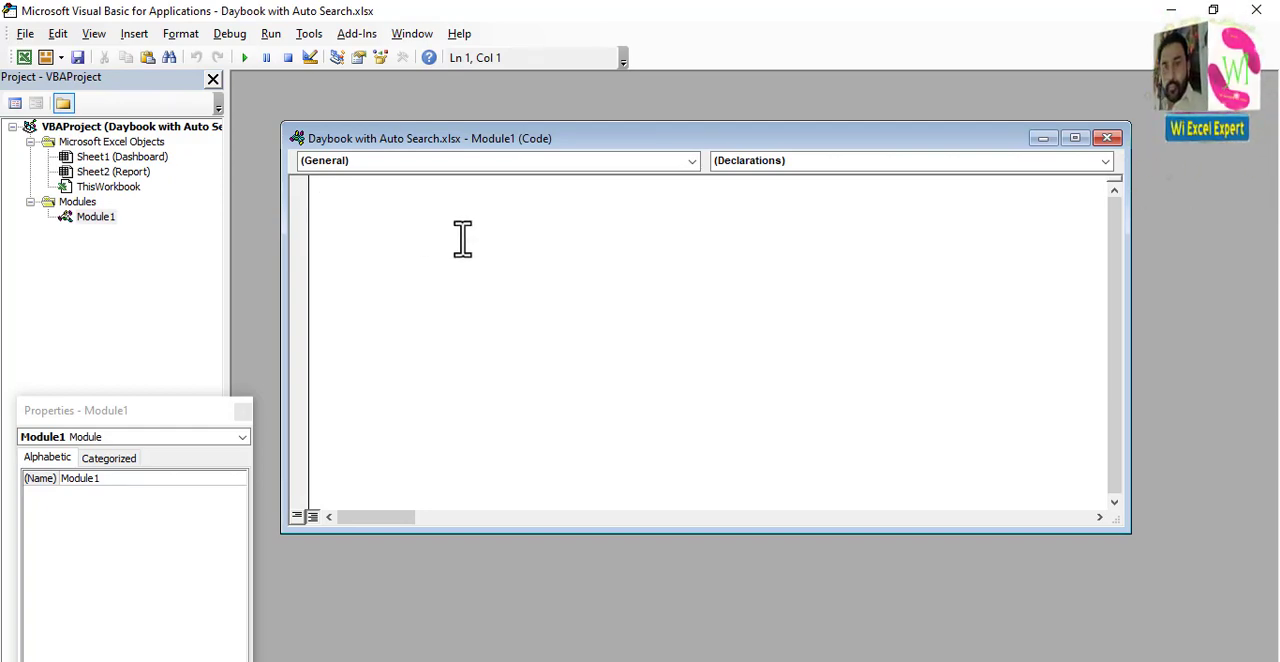
{"action": "type", "text": "Sub Data()      Application.CutCopyMode = False     Application.CutCopyMode = False     Application.CutCopyMode = False     Application.CutCopyMode = False     Sheets(\"Dashboard\").Range(\"Table2[#All]\").AdvancedFilter Action:=xlFilterCopy _         , CriteriaRange:=Range(\"D3:E4\"), CopyToRange:=Range(\"A5:F5\"), Unique:= _         False End Sub"}
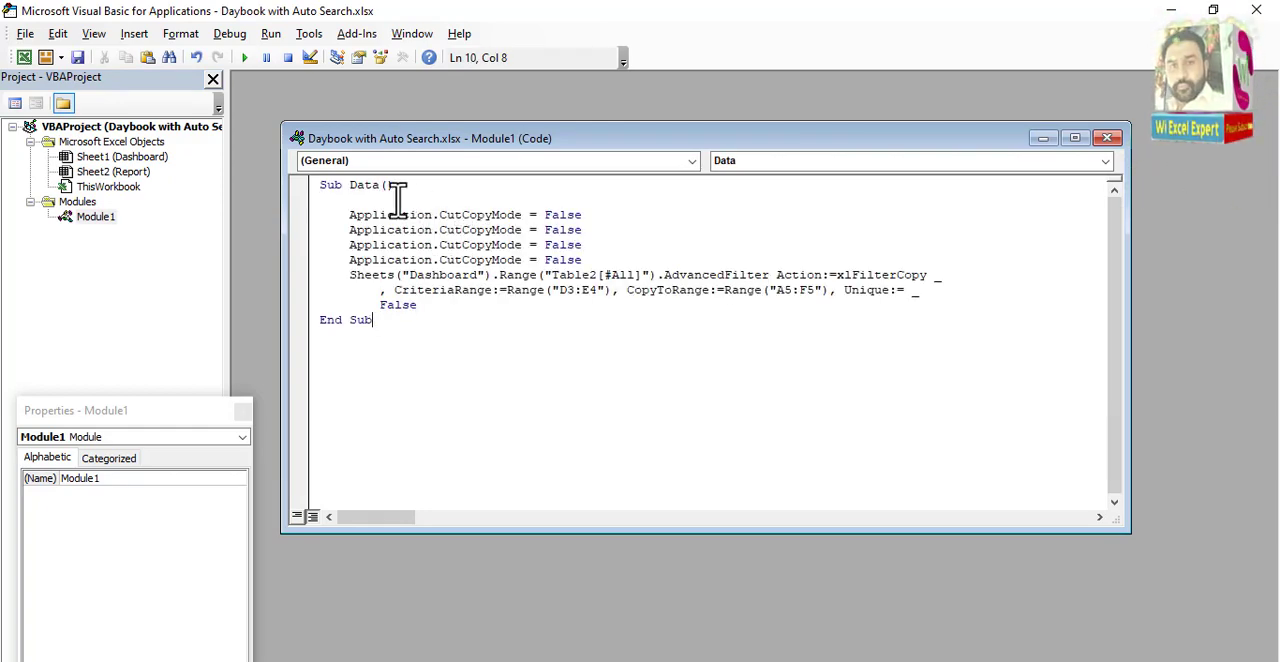
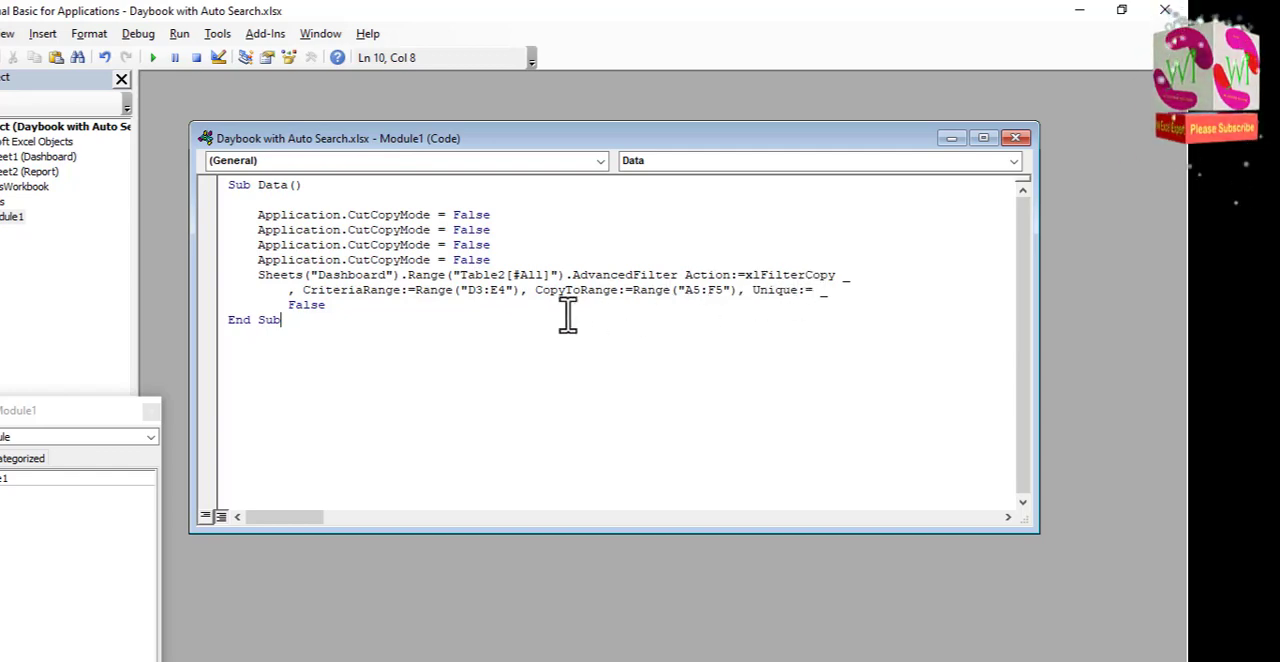
Step: Return from the code editor to the workbook and save it as an Excel Macro-Enabled Workbook
{"action": "left_click", "coordinate": [322, 398]}
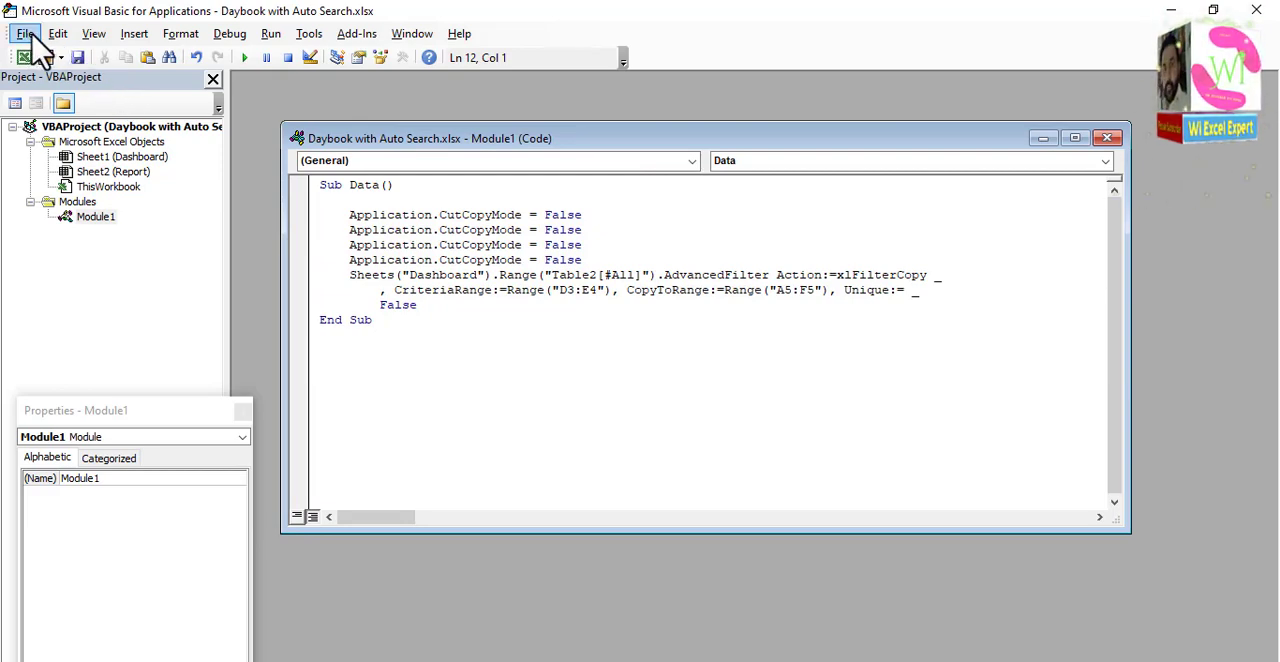
{"action": "left_click", "coordinate": [33, 38]}
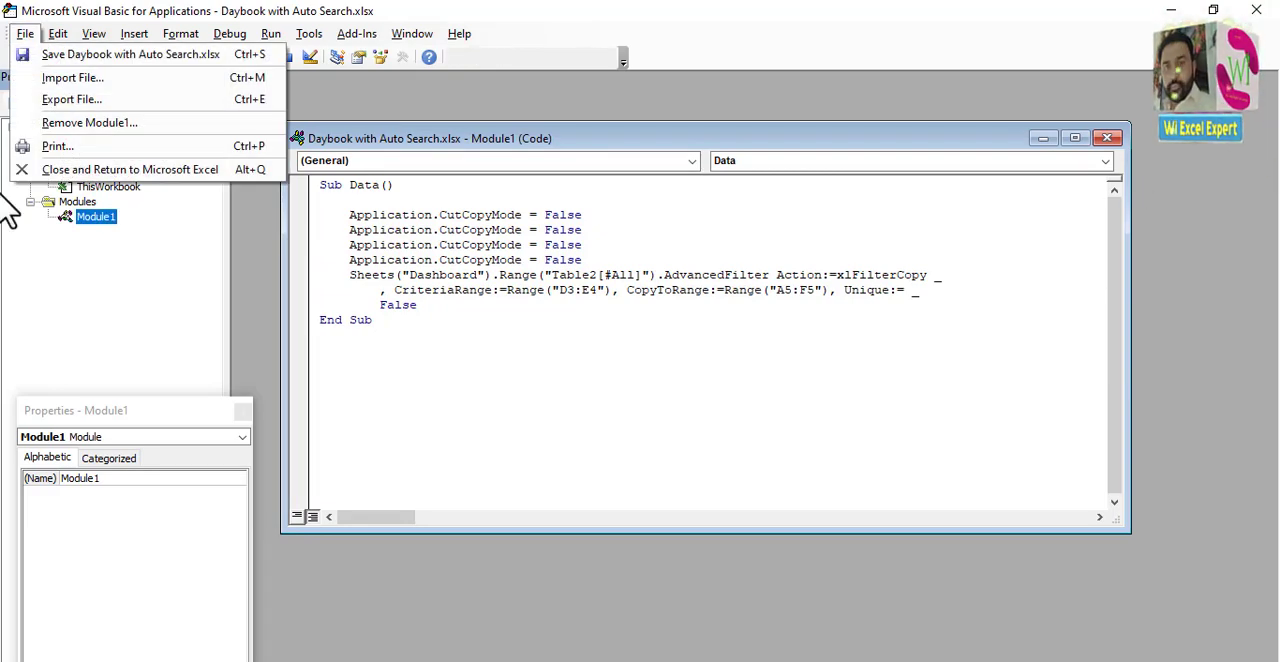
{"action": "left_click", "coordinate": [1008, 127]}
{"action": "right_click", "coordinate": [1000, 198]}
{"action": "left_click", "coordinate": [930, 230]}
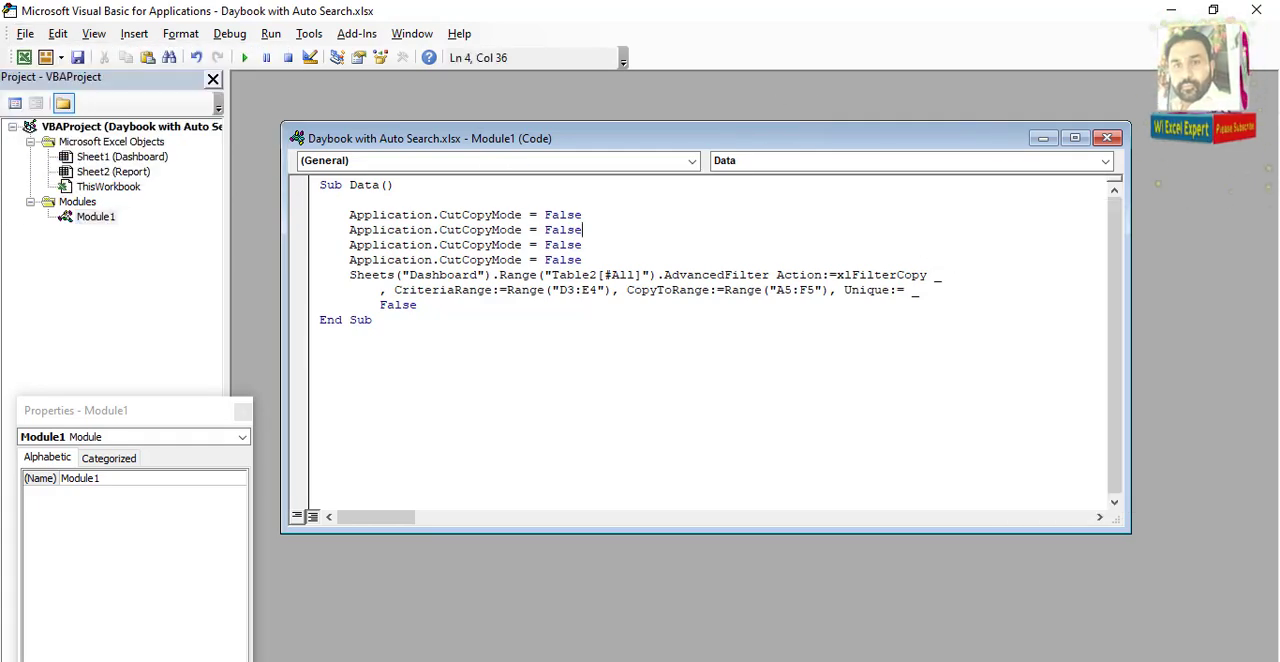
{"action": "key", "text": "alt+F11"}
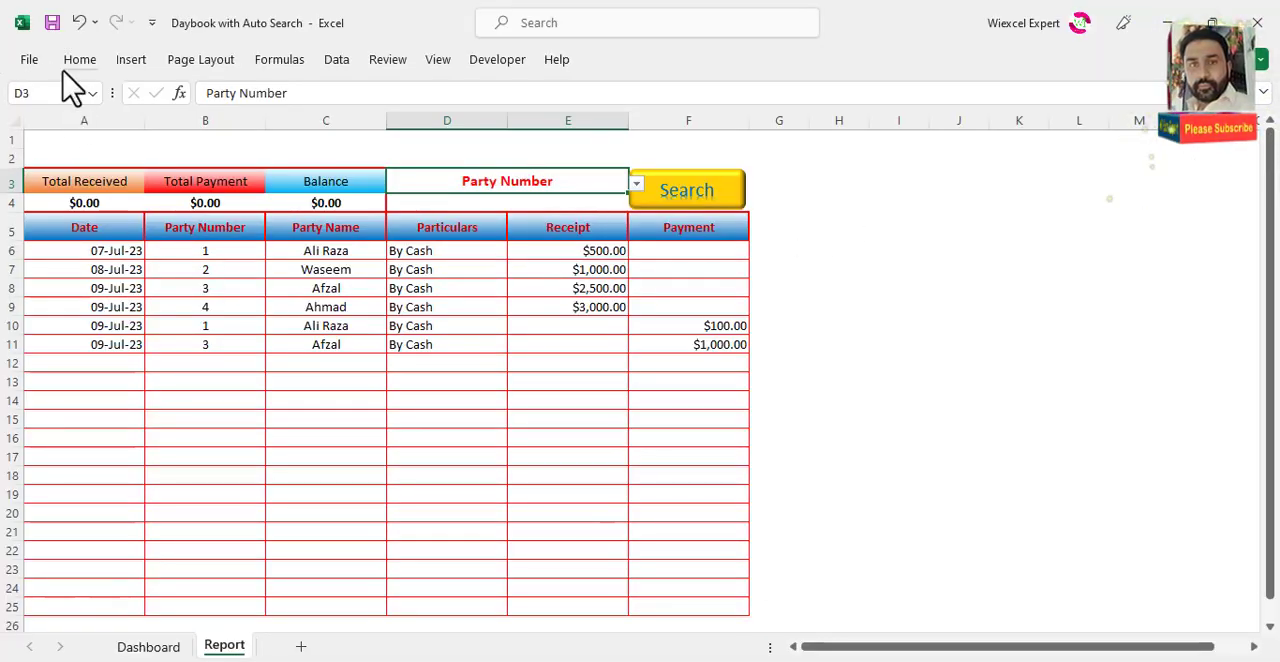
{"action": "left_click", "coordinate": [33, 60]}
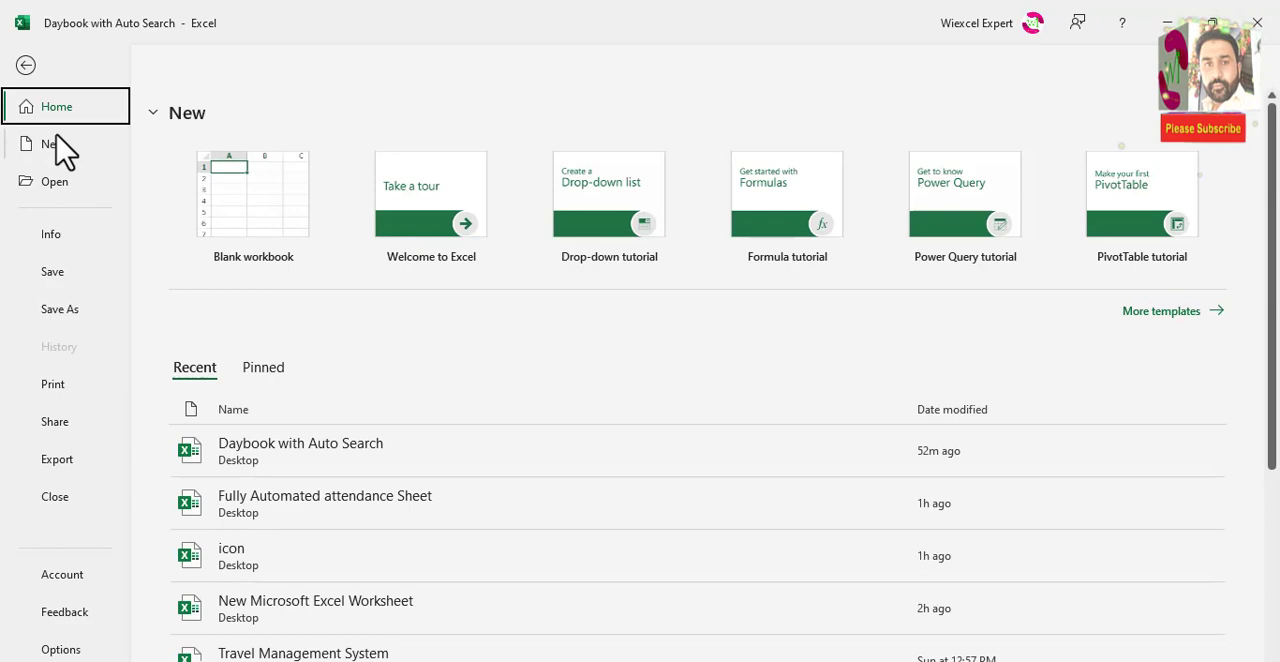
{"action": "left_click", "coordinate": [72, 310]}
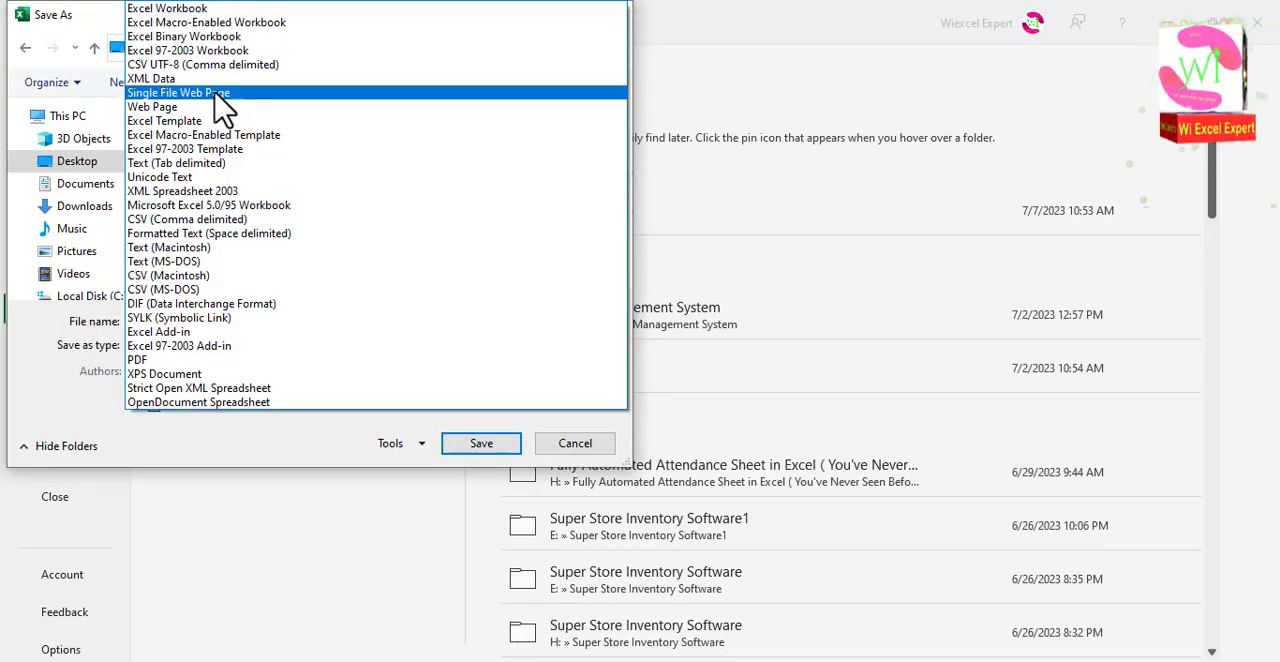
{"action": "left_click", "coordinate": [237, 22]}
{"action": "left_click", "coordinate": [481, 449]}
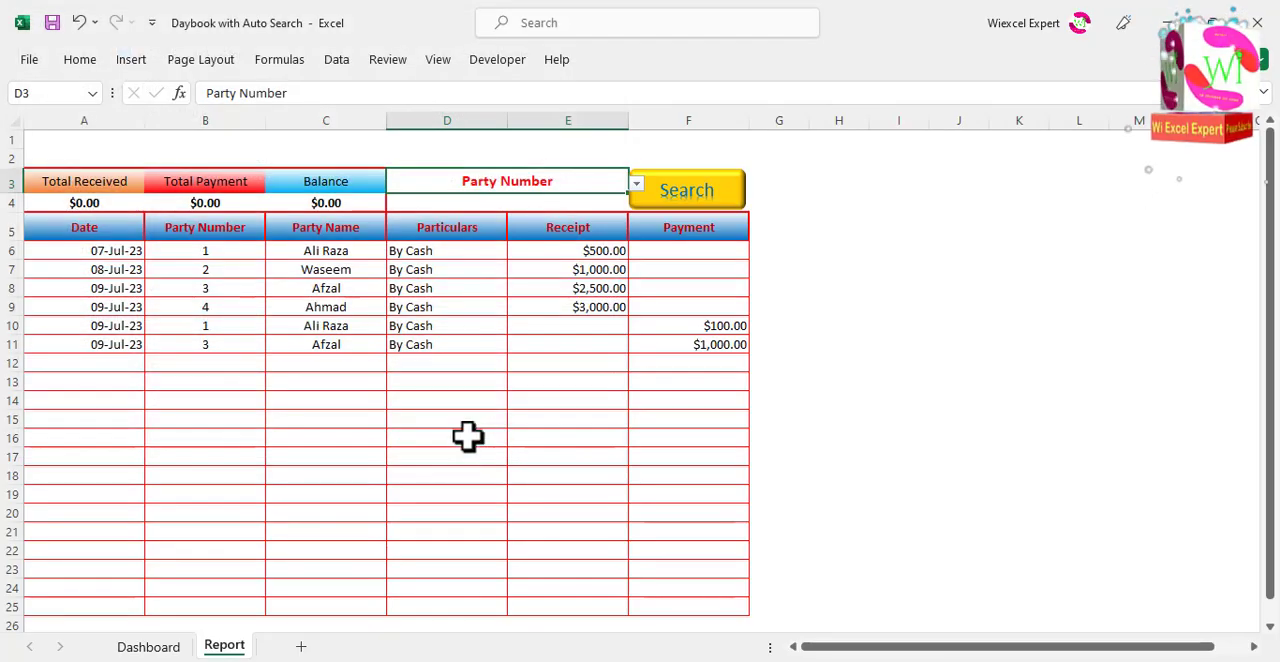
Step: Reopen the Visual Basic editor to check the Data macro in Module1, and close the editor
{"action": "left_click", "coordinate": [486, 202]}
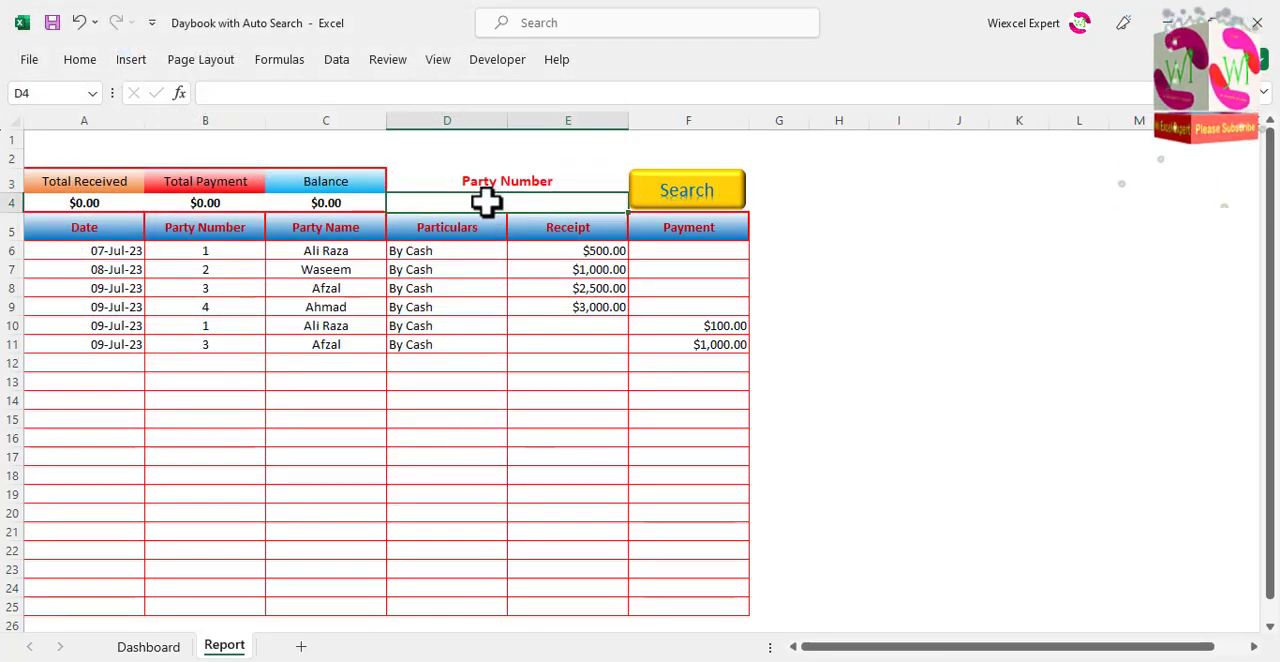
{"action": "left_click", "coordinate": [497, 60]}
{"action": "left_click", "coordinate": [37, 118]}
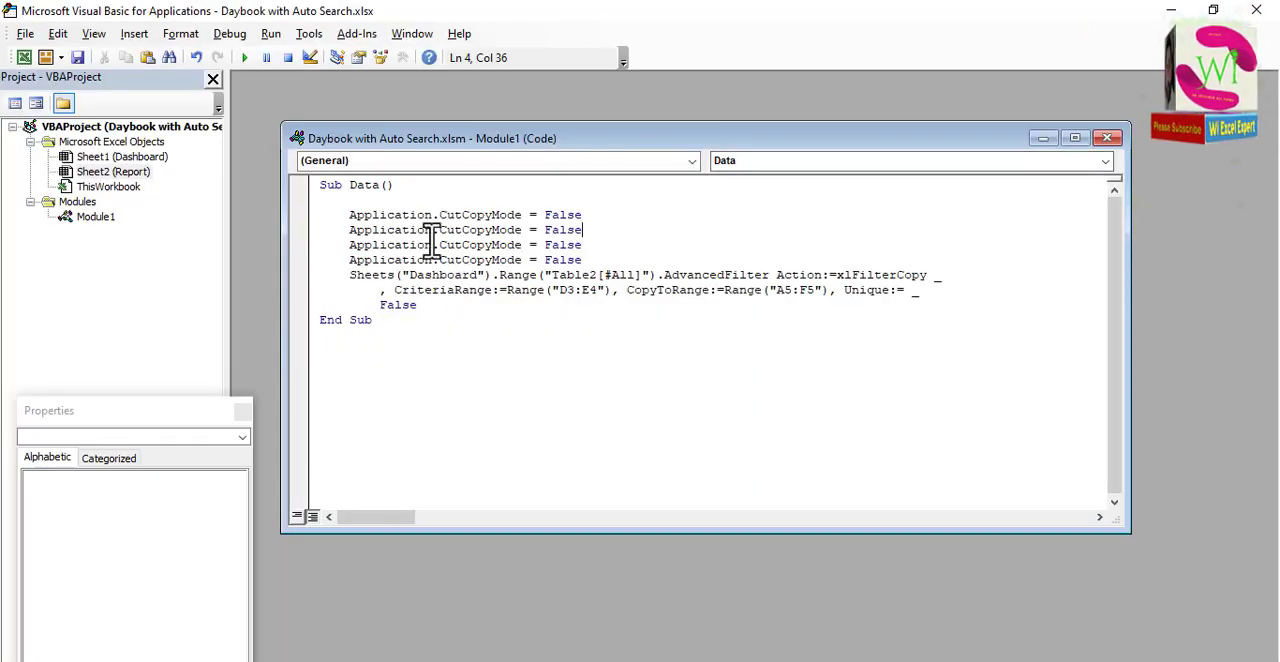
{"action": "left_click", "coordinate": [1258, 10]}
Step: Assign the Module1.Data macro to the Search shape on the Report sheet
{"action": "left_click", "coordinate": [725, 193]}
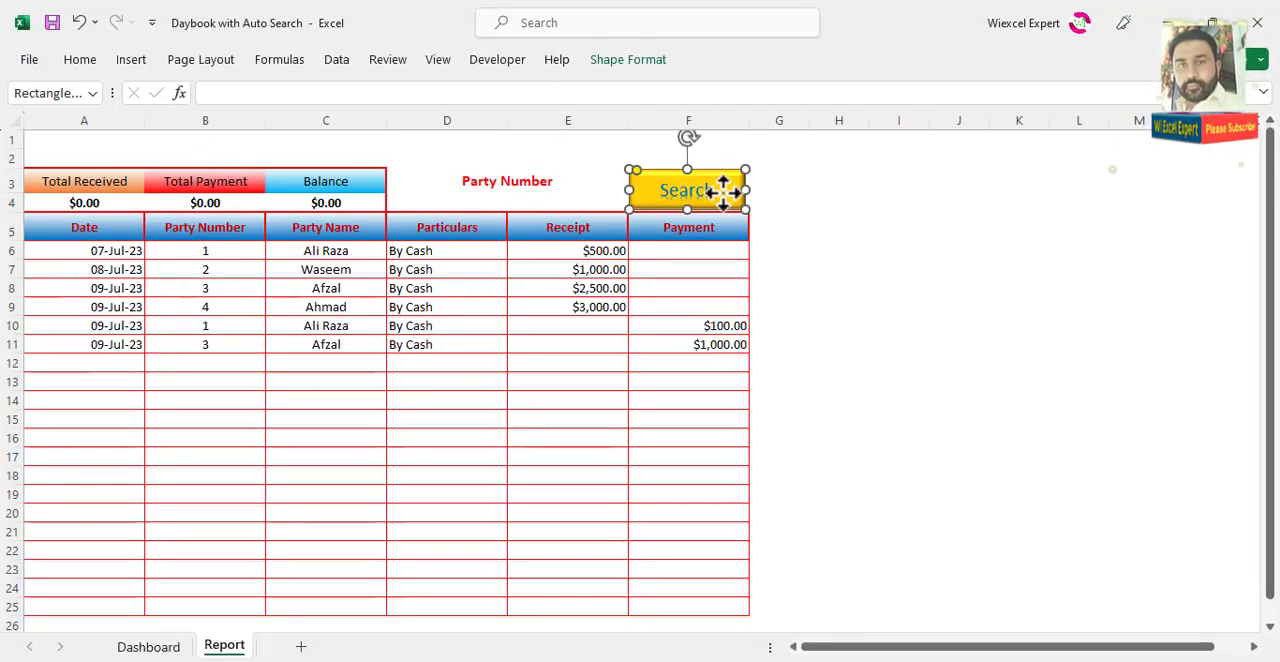
{"action": "left_click", "coordinate": [725, 193]}
{"action": "right_click", "coordinate": [724, 186]}
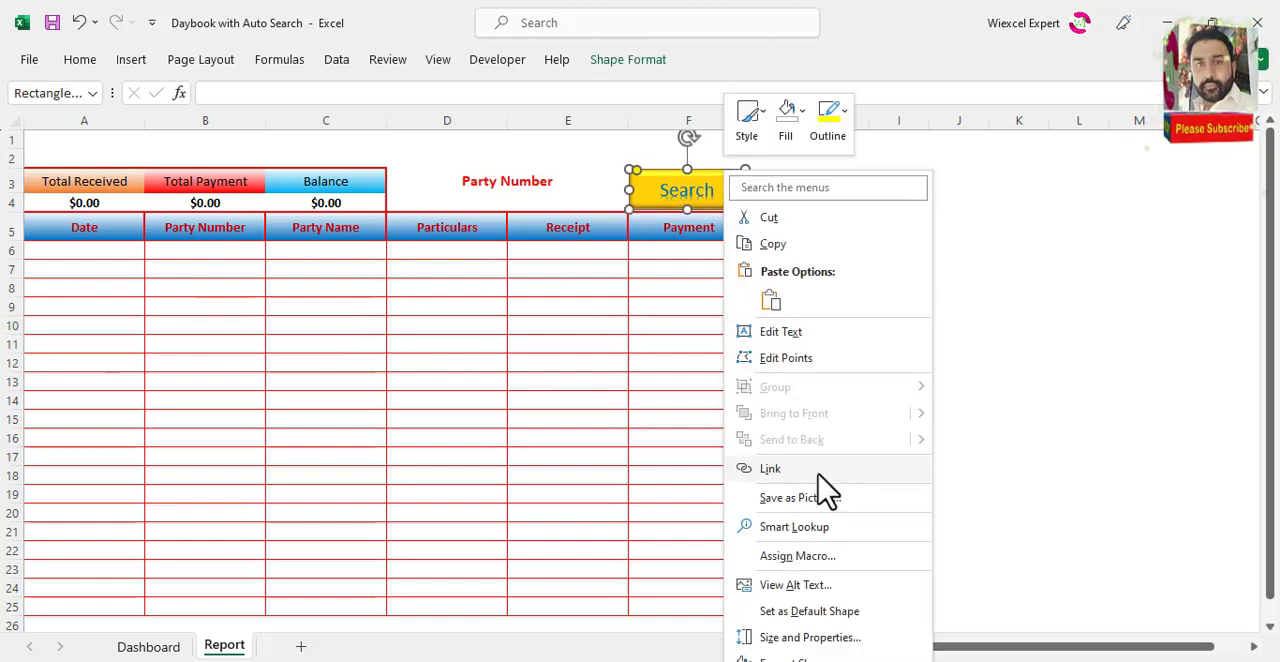
{"action": "left_click", "coordinate": [828, 560]}
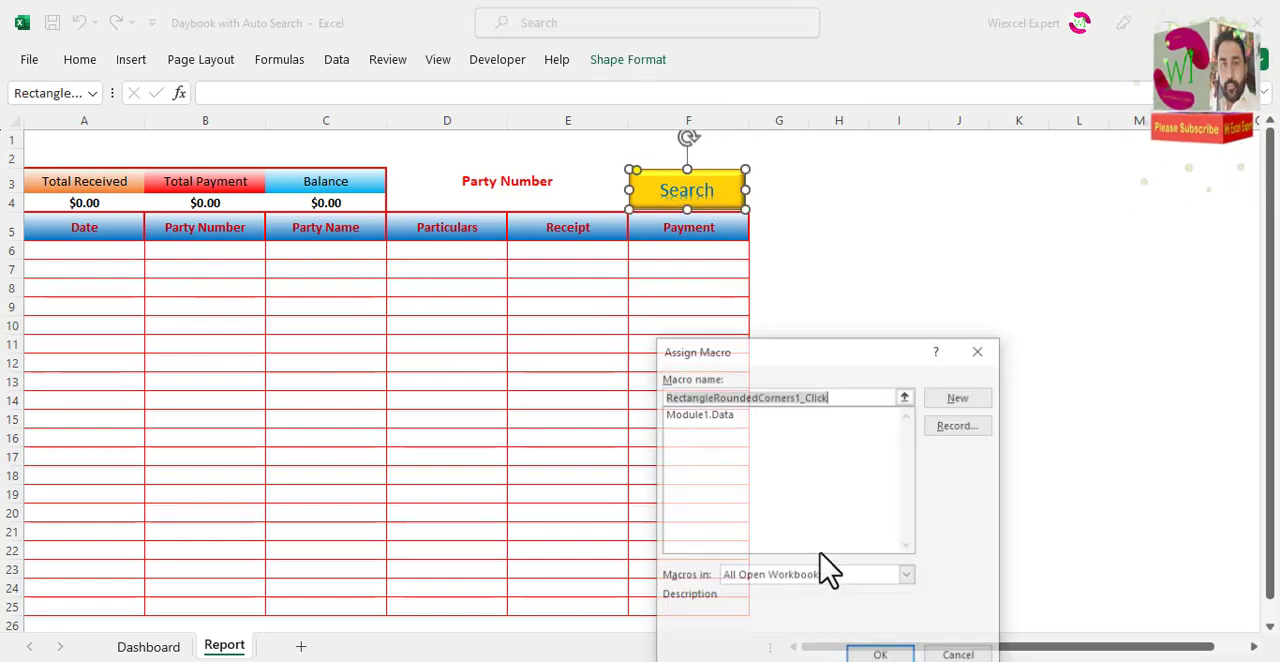
{"action": "left_click", "coordinate": [720, 414]}
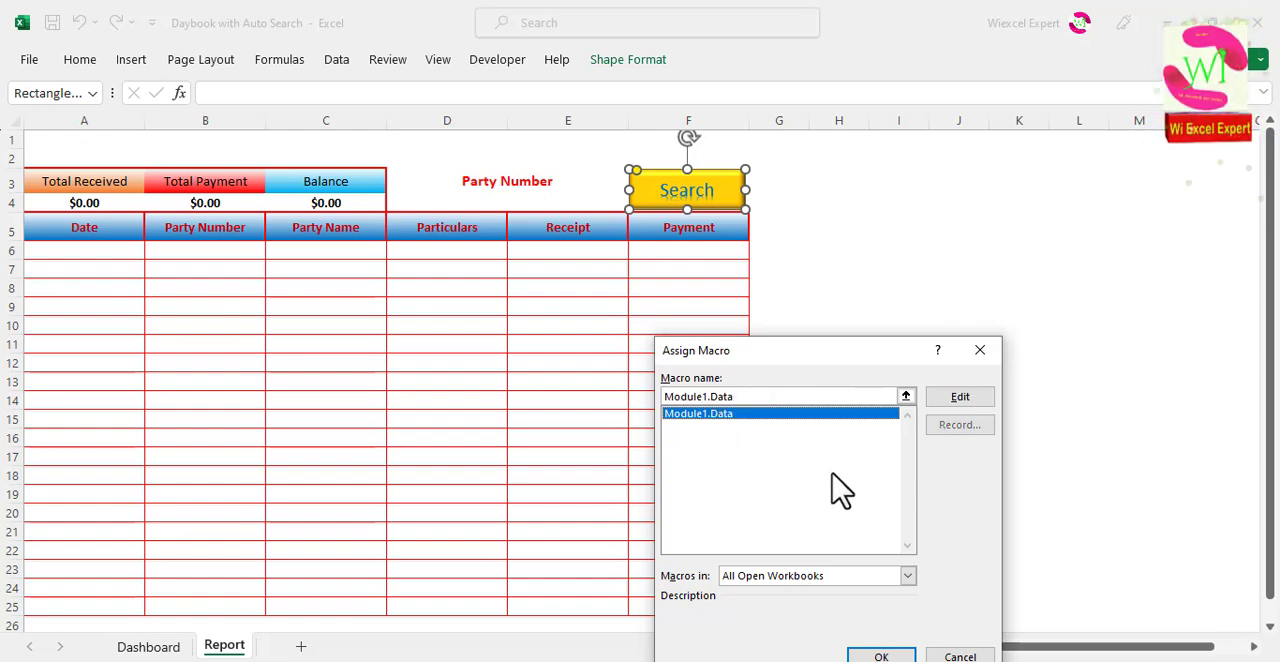
{"action": "left_click", "coordinate": [881, 655]}
{"action": "left_click", "coordinate": [668, 302]}
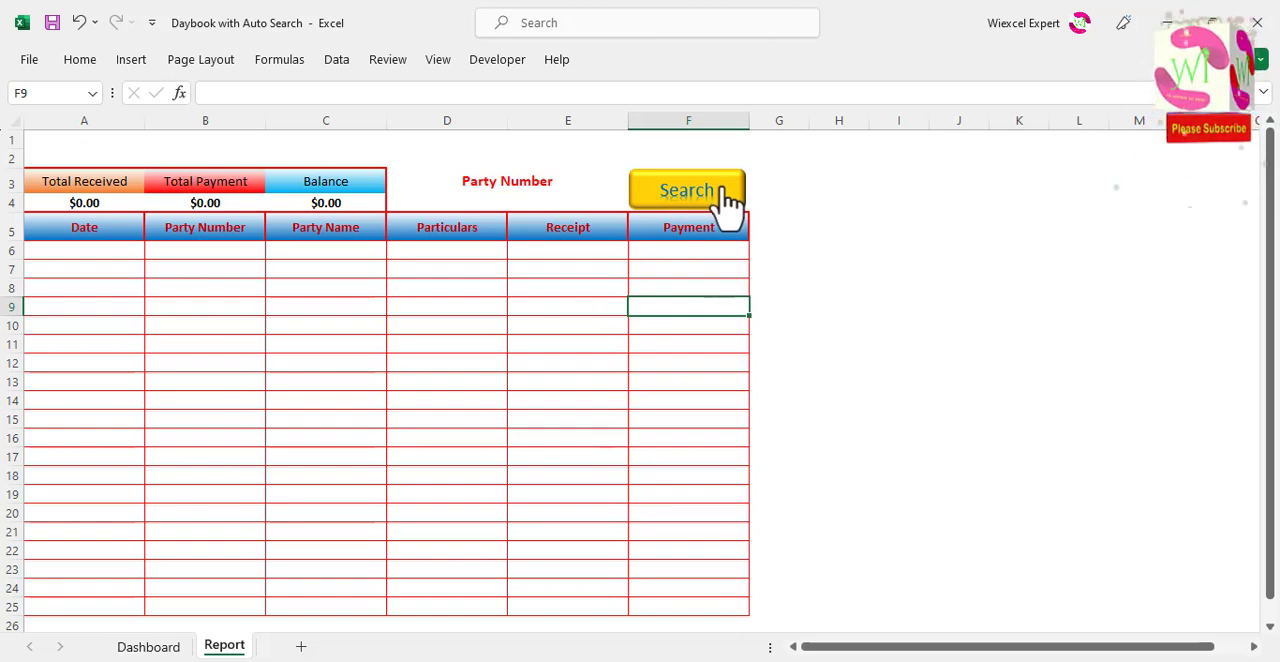
Step: Keep Party Number as the criteria field in D3 and run the Search button with D4 blank
{"action": "left_click", "coordinate": [533, 181]}
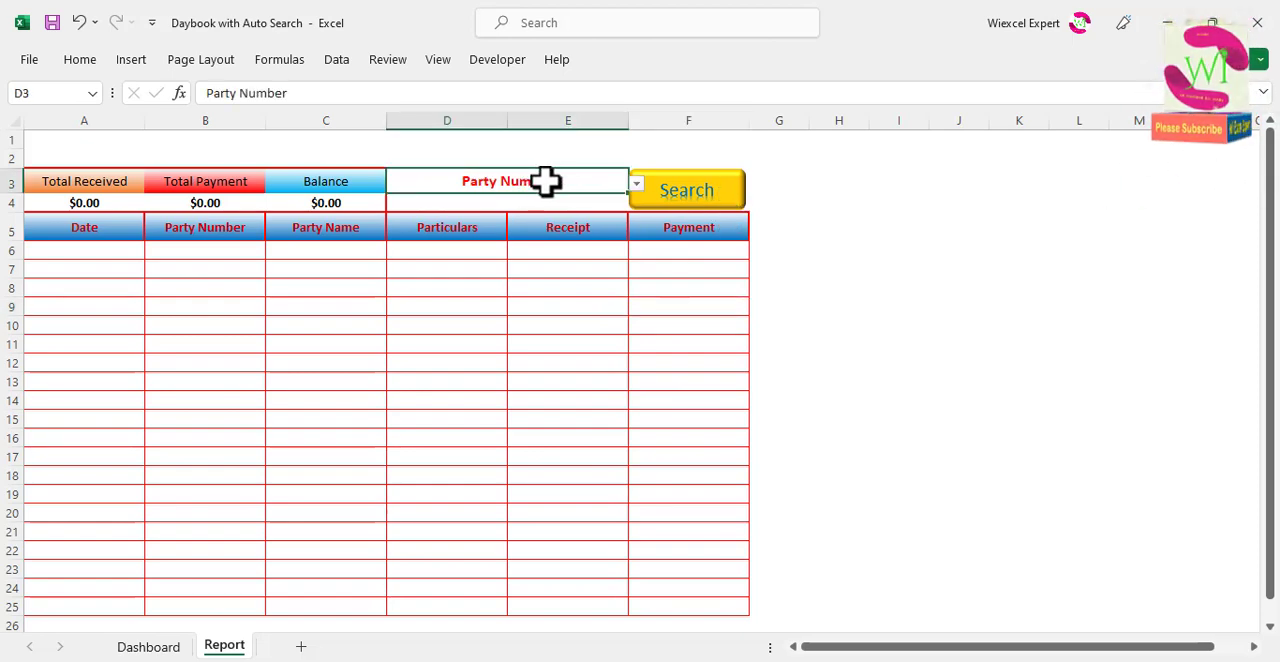
{"action": "left_click", "coordinate": [593, 200]}
{"action": "left_click", "coordinate": [606, 183]}
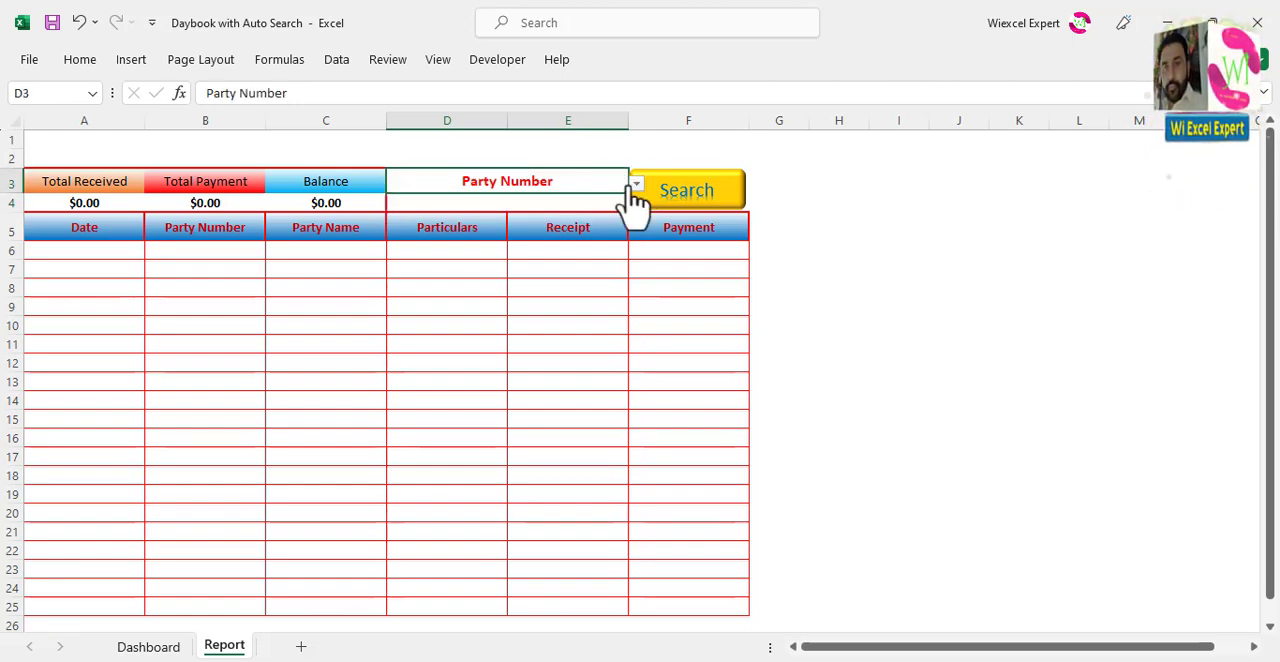
{"action": "left_click", "coordinate": [636, 184]}
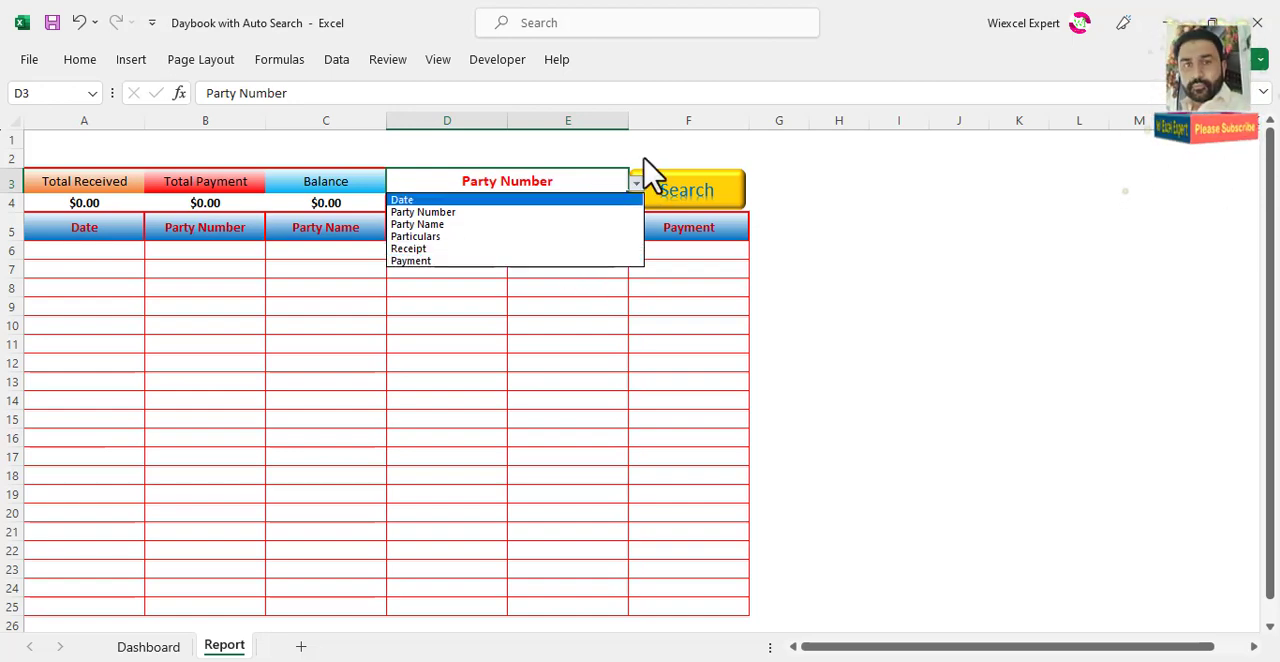
{"action": "left_click", "coordinate": [650, 178]}
{"action": "left_click", "coordinate": [674, 200]}
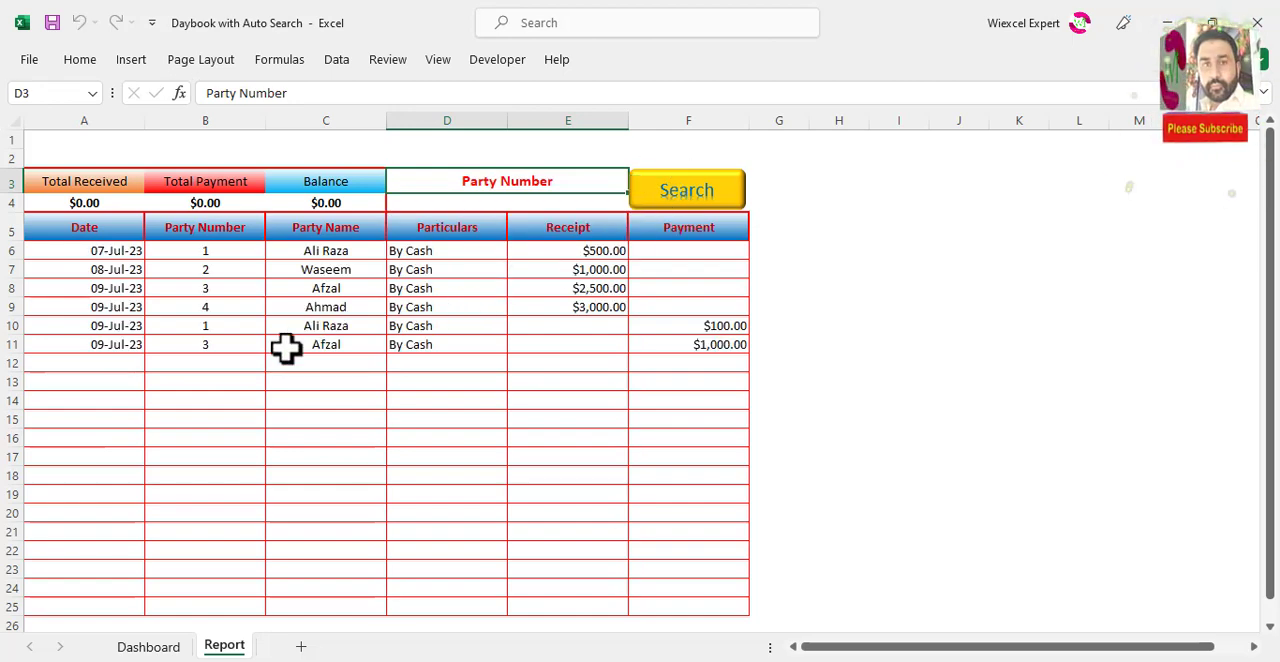
Step: Test the search by entering 1, 2 and 3 in D4 in turn, running Search for each party number
{"action": "left_click", "coordinate": [563, 202]}
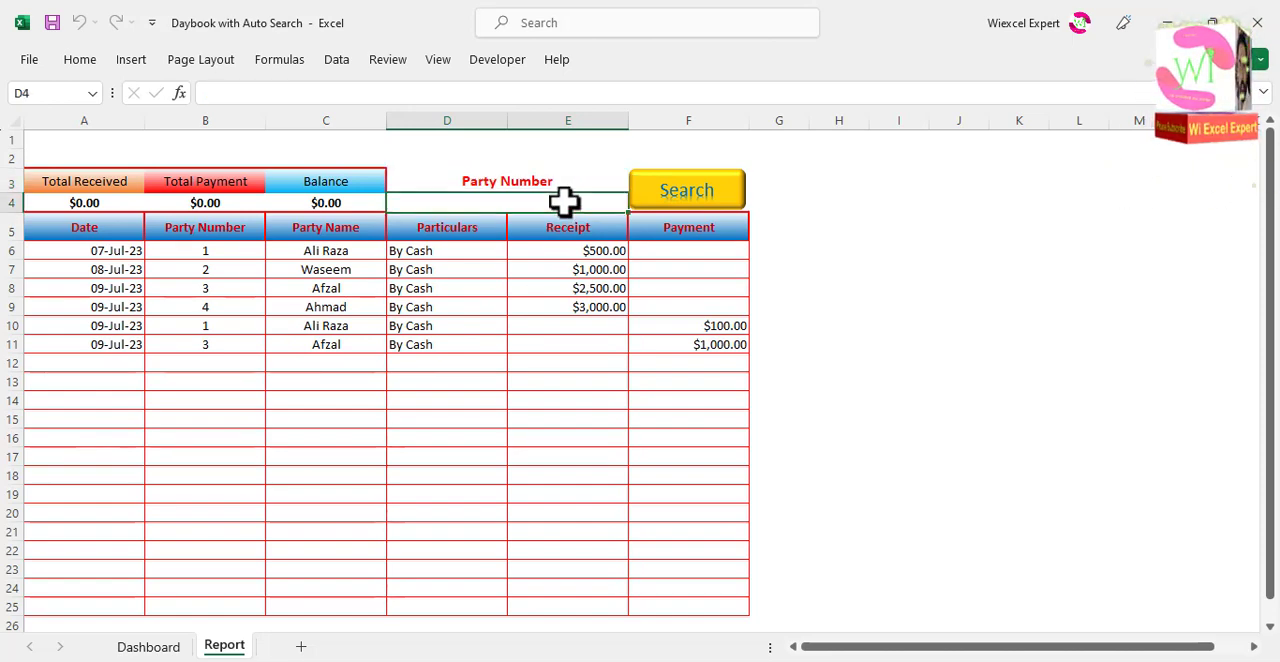
{"action": "type", "text": "1"}
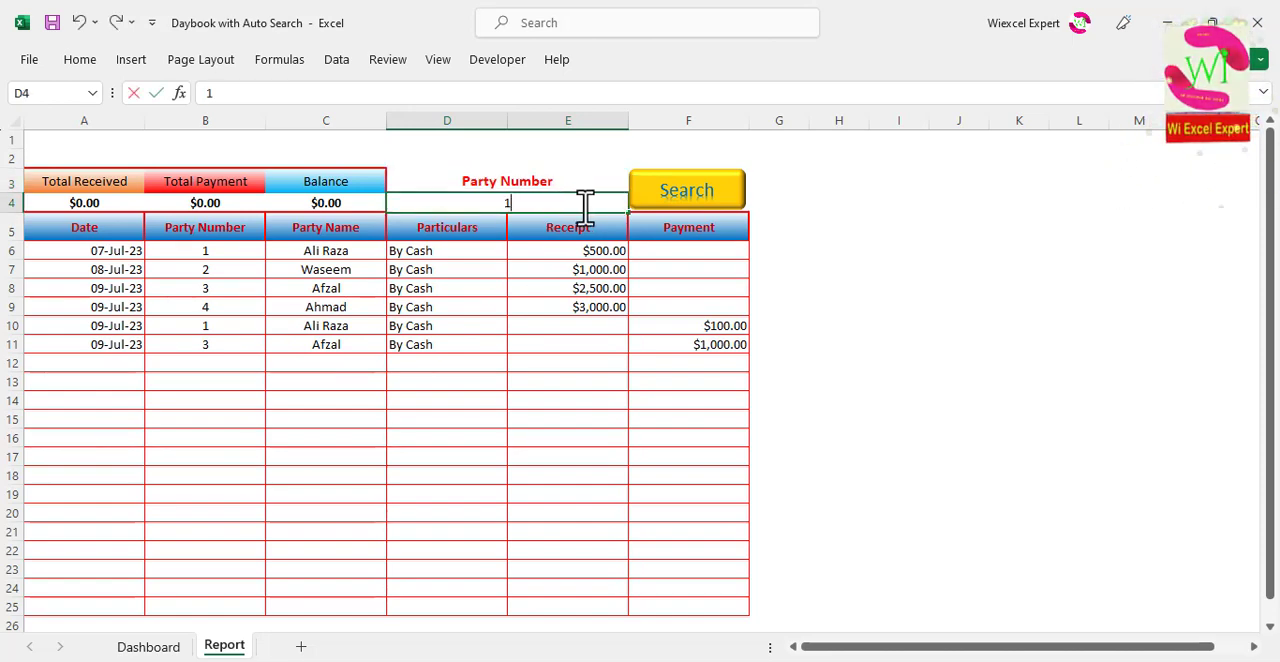
{"action": "left_click", "coordinate": [663, 208]}
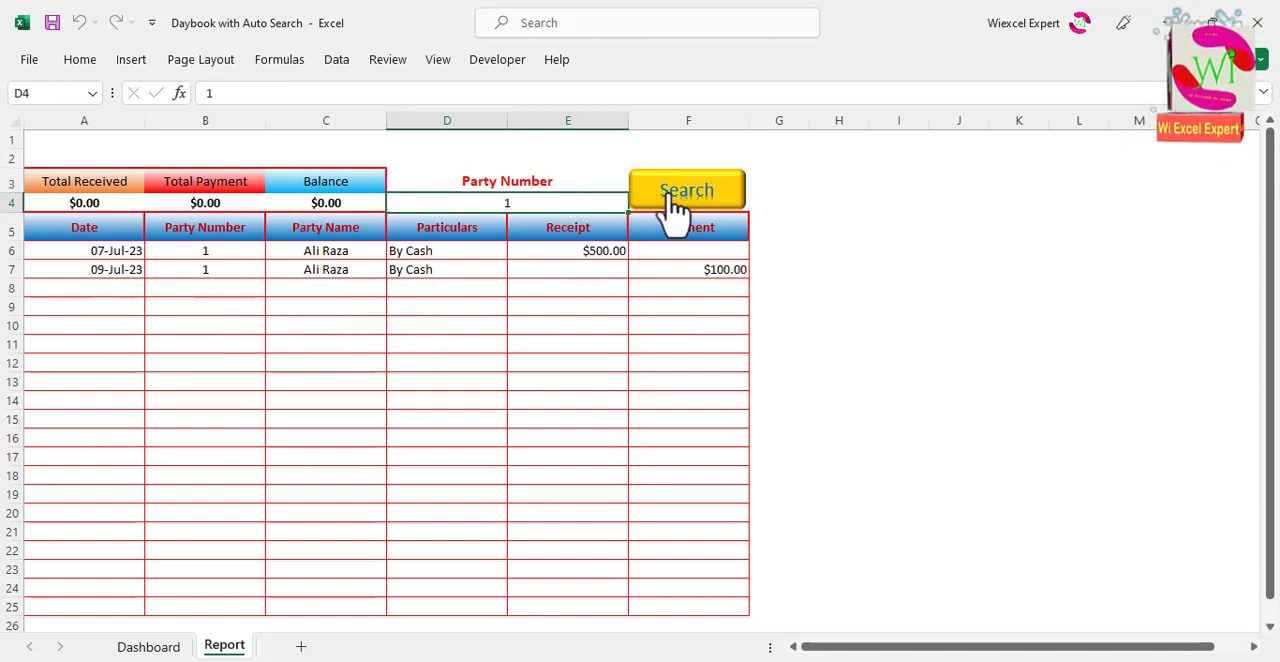
{"action": "double_click", "coordinate": [523, 204]}
{"action": "double_click", "coordinate": [511, 204]}
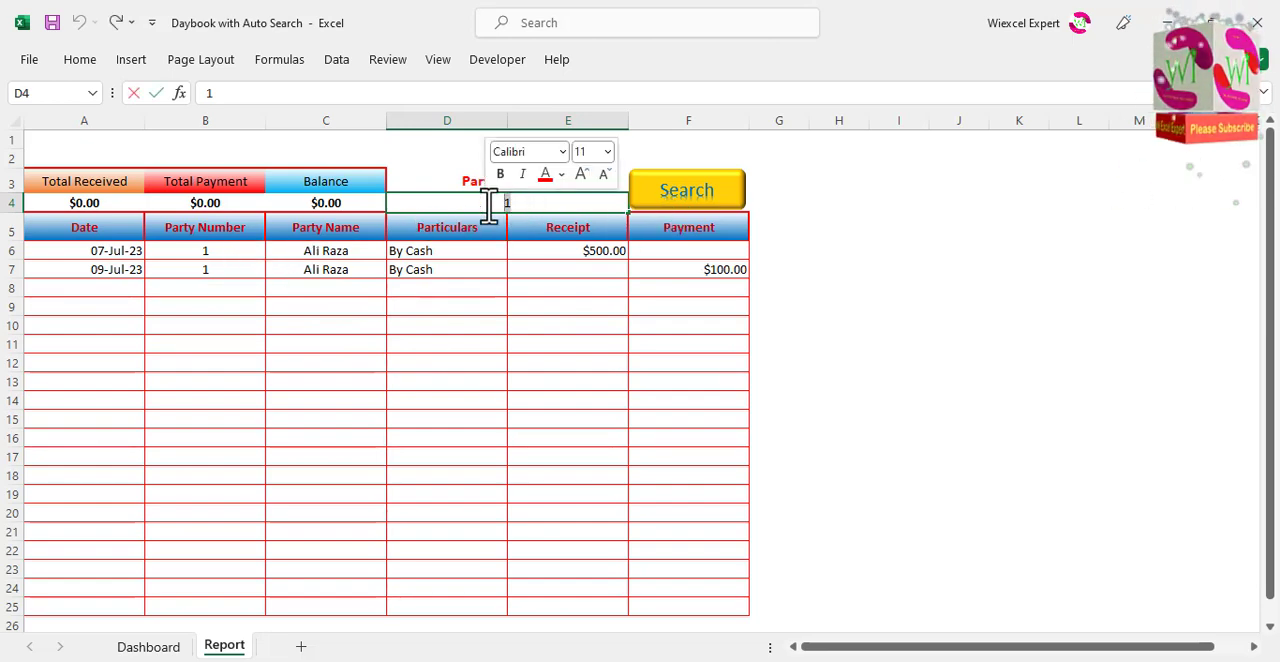
{"action": "type", "text": "2"}
{"action": "left_click", "coordinate": [674, 204]}
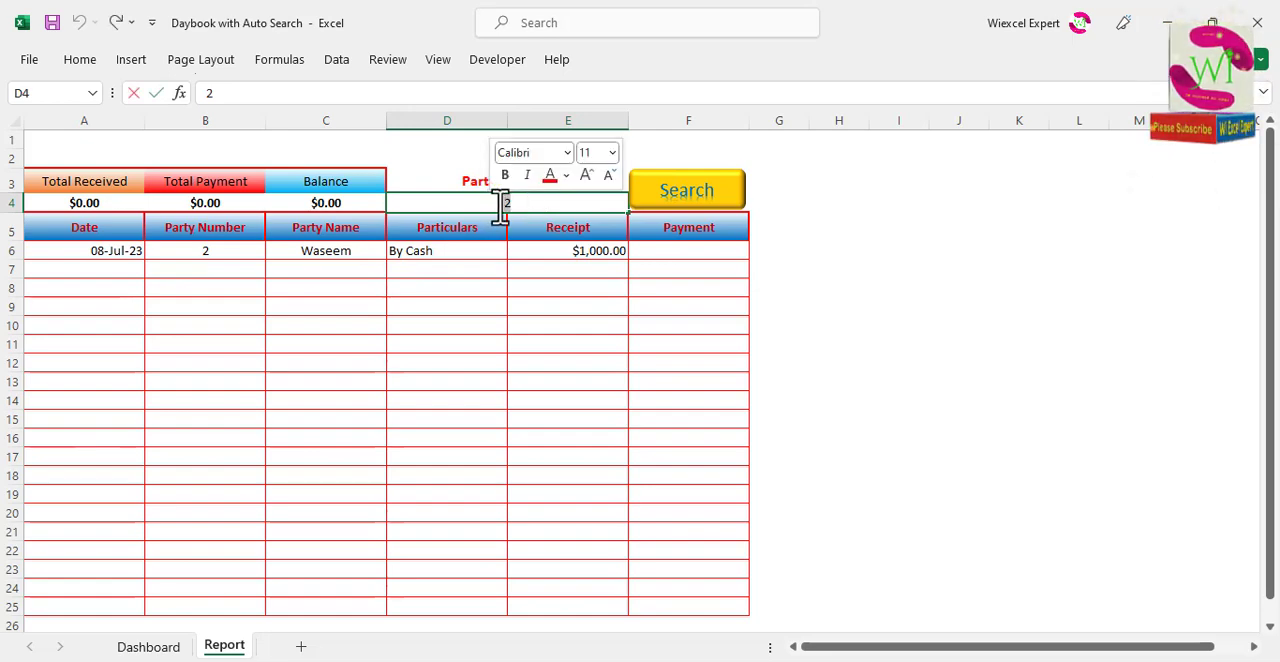
{"action": "type", "text": "3"}
{"action": "left_click", "coordinate": [704, 200]}
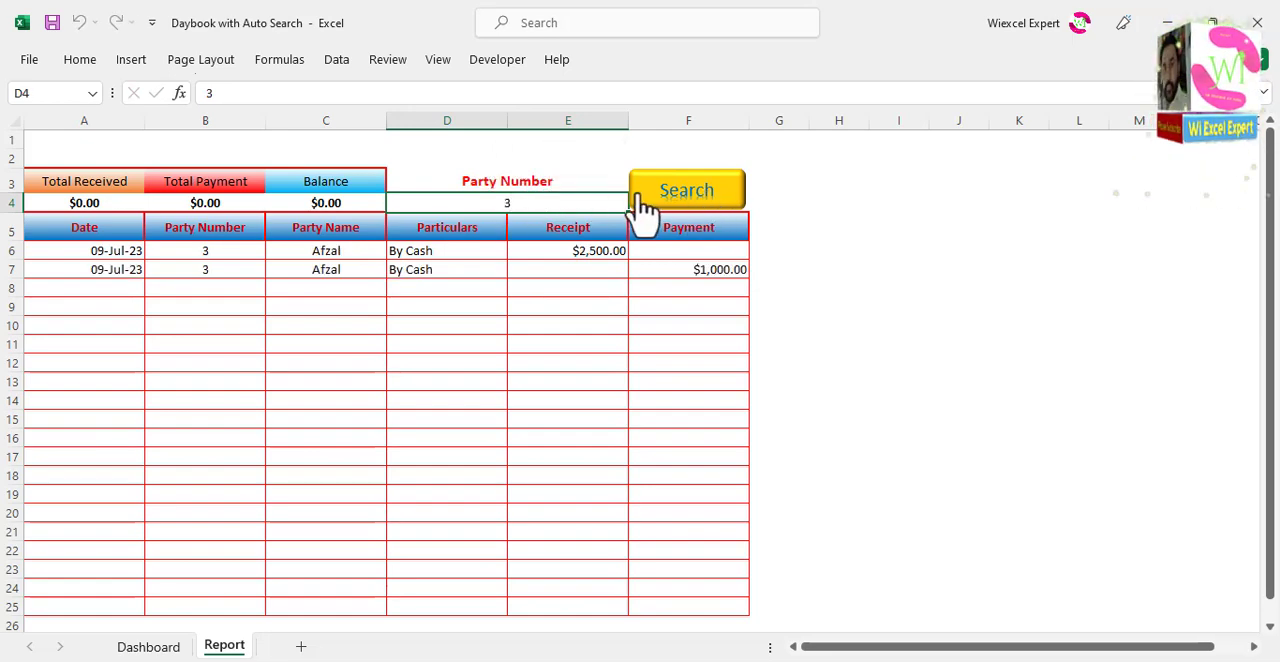
Step: Clear the party number in D4 and run Search with the blank criterion
{"action": "double_click", "coordinate": [553, 205]}
{"action": "double_click", "coordinate": [553, 205]}
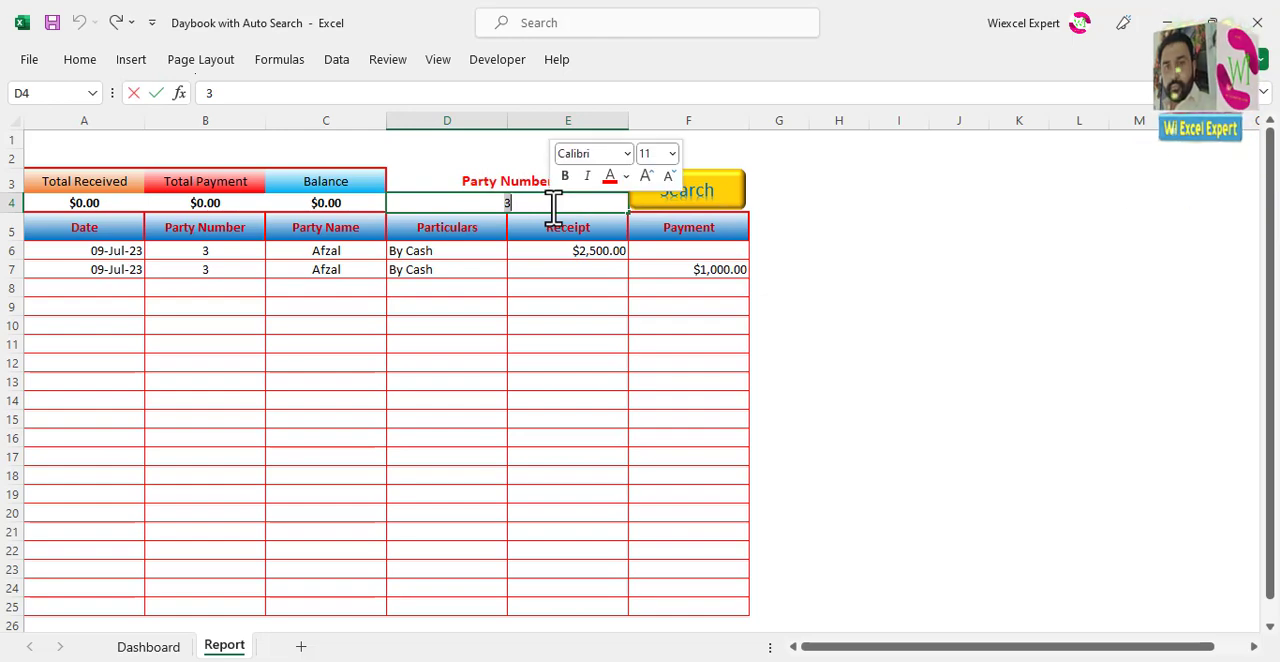
{"action": "key", "text": "BackSpace"}
{"action": "left_click", "coordinate": [704, 200]}
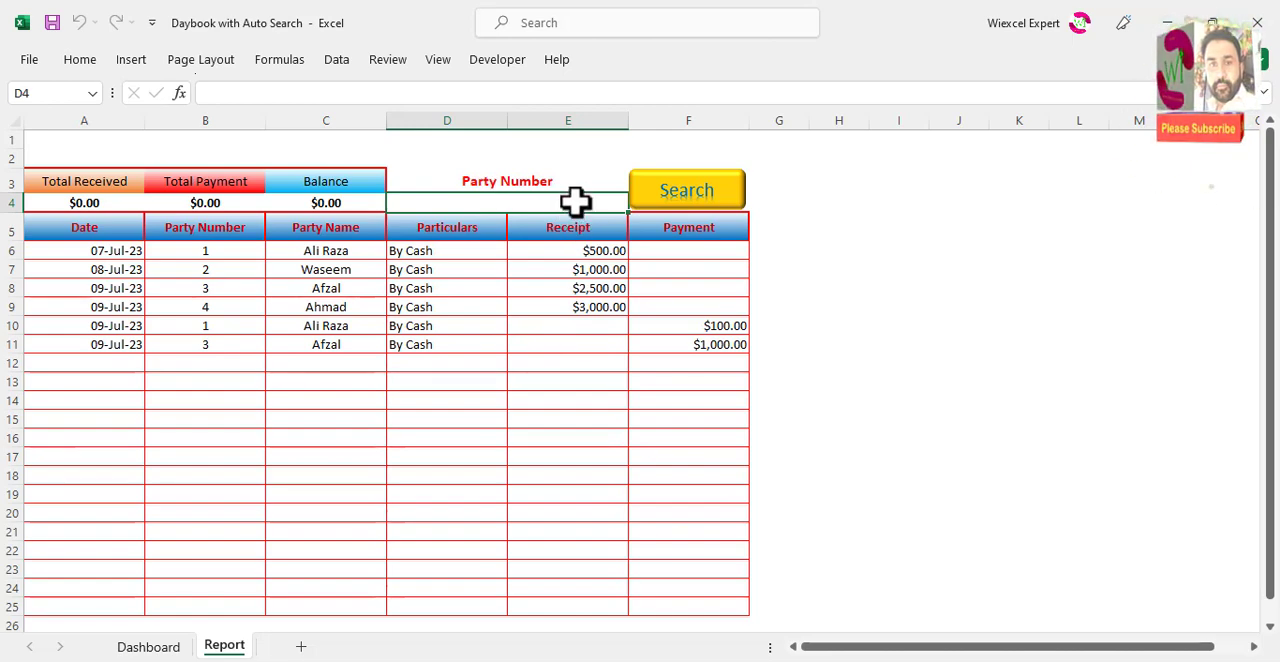
Step: Add List data validation to D4 with =list as the source and an in-cell drop-down
{"action": "left_click", "coordinate": [337, 61]}
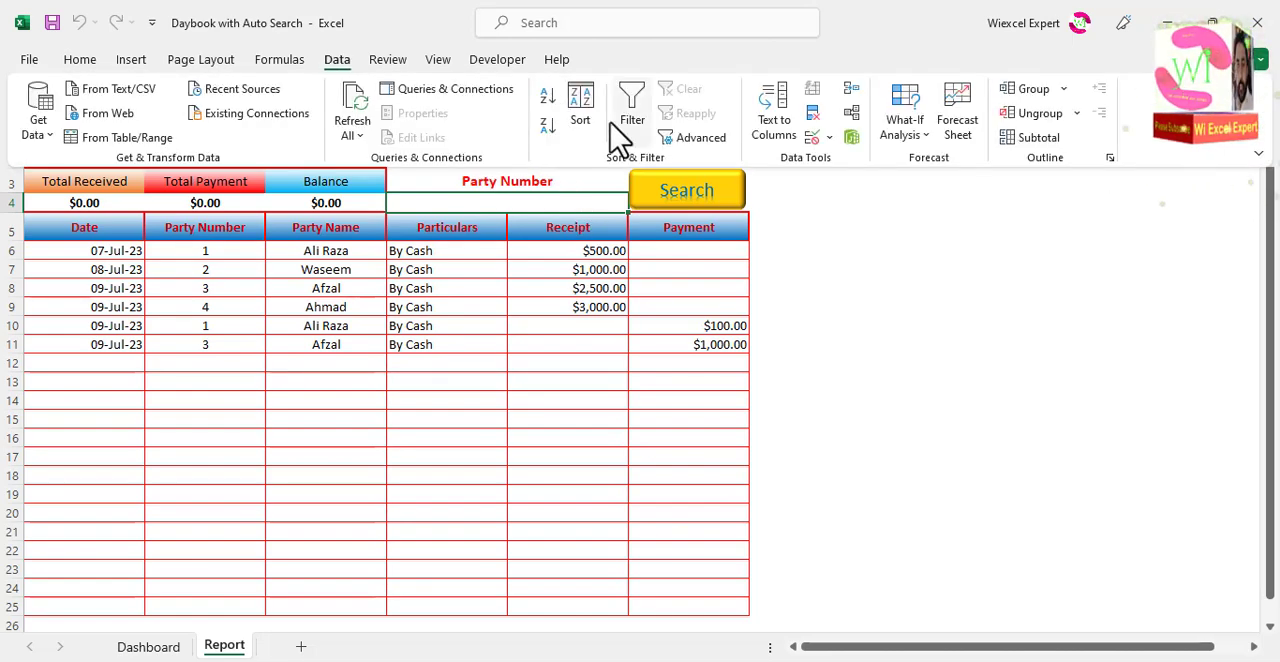
{"action": "left_click", "coordinate": [814, 140]}
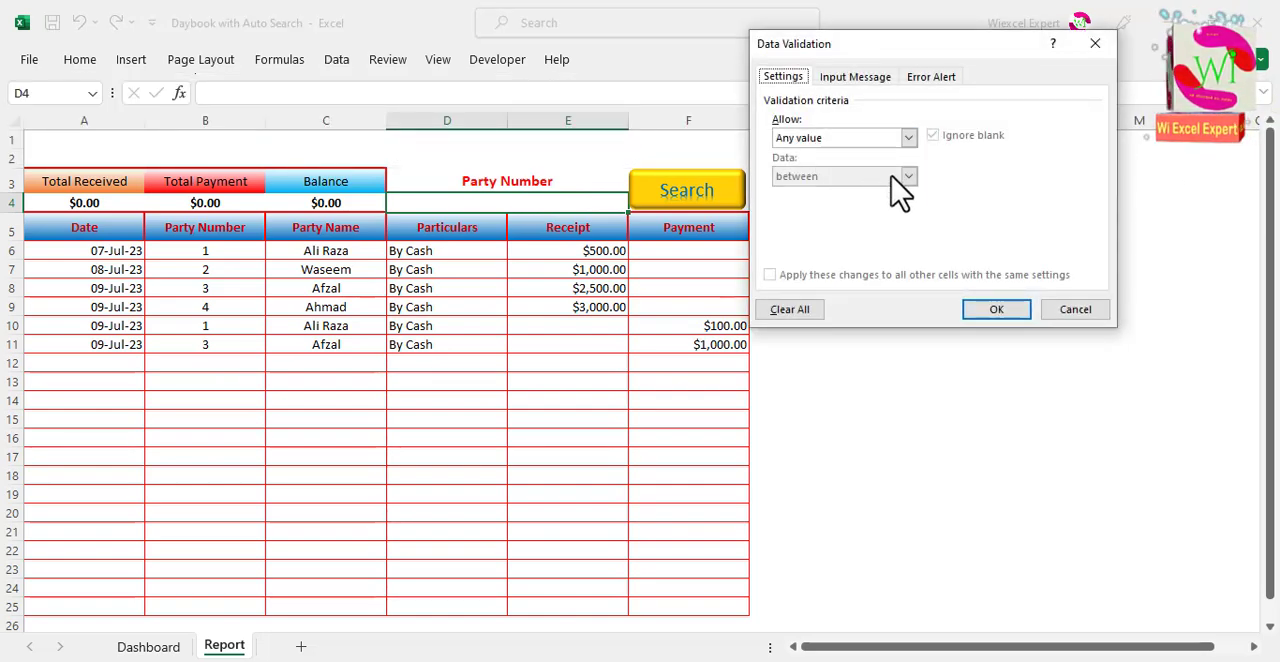
{"action": "left_click", "coordinate": [908, 138]}
{"action": "left_click", "coordinate": [830, 194]}
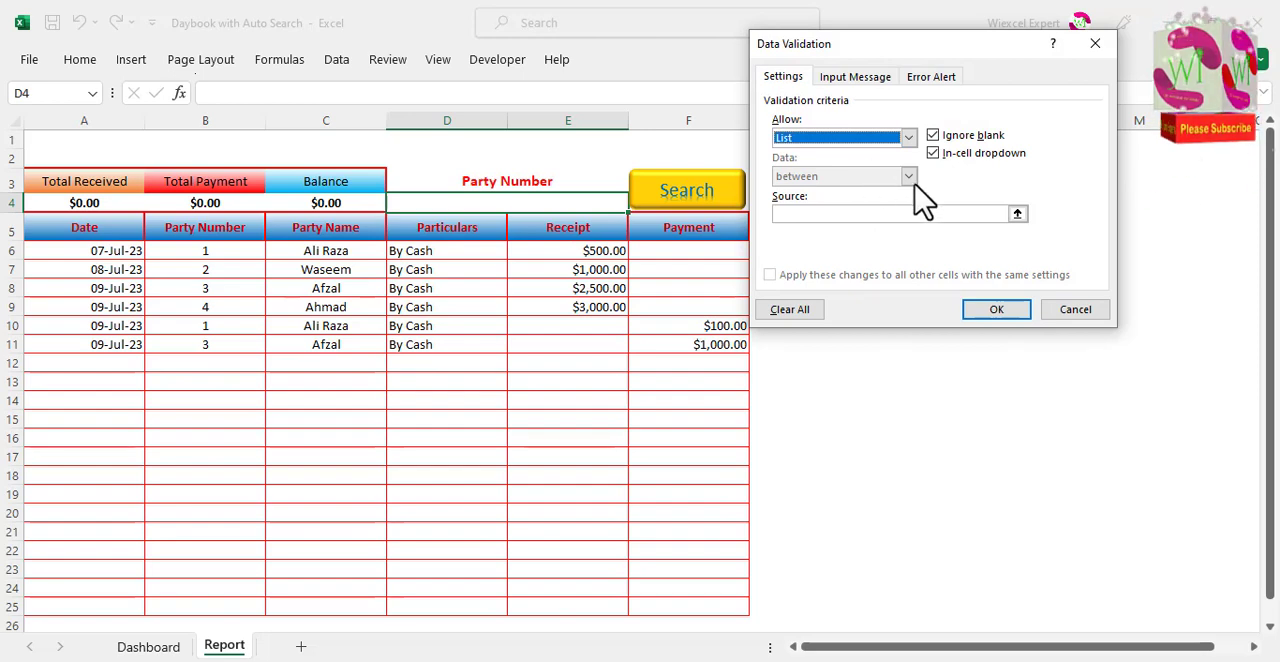
{"action": "left_click", "coordinate": [863, 215]}
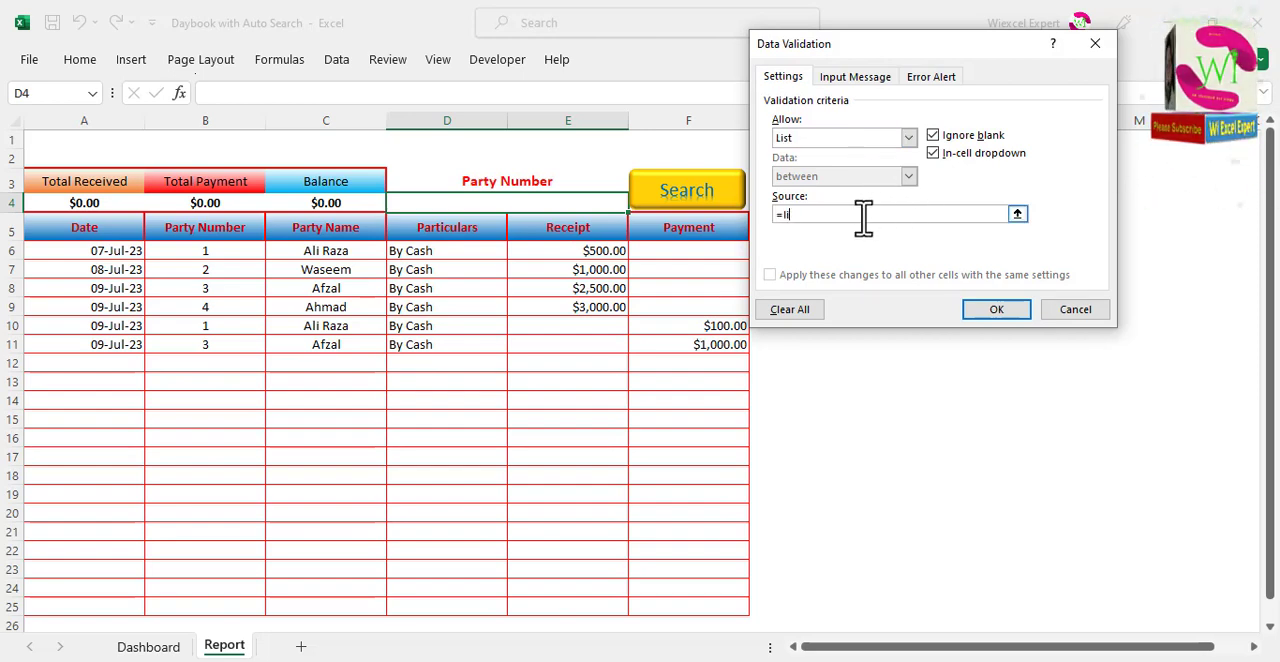
{"action": "type", "text": "=list"}
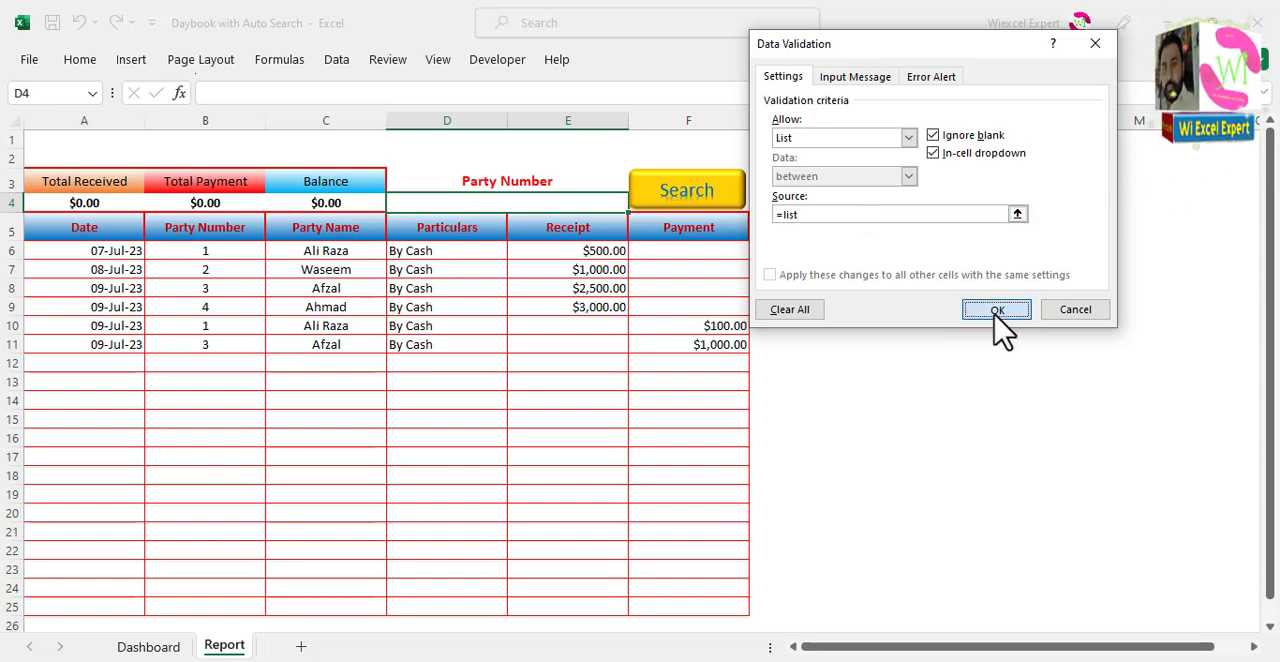
{"action": "left_click", "coordinate": [997, 311]}
{"action": "left_click", "coordinate": [545, 333]}
Step: Choose 7 from the D4 drop-down and run Search
{"action": "left_click", "coordinate": [612, 200]}
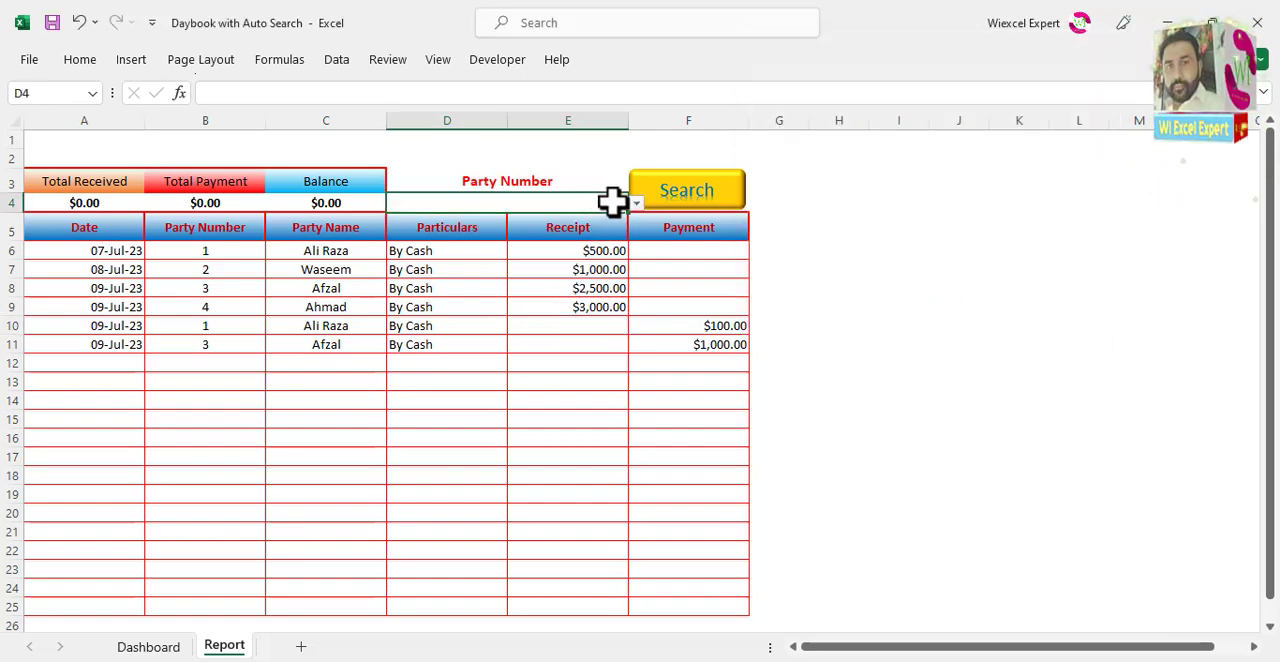
{"action": "left_click", "coordinate": [636, 203]}
{"action": "left_click", "coordinate": [560, 303]}
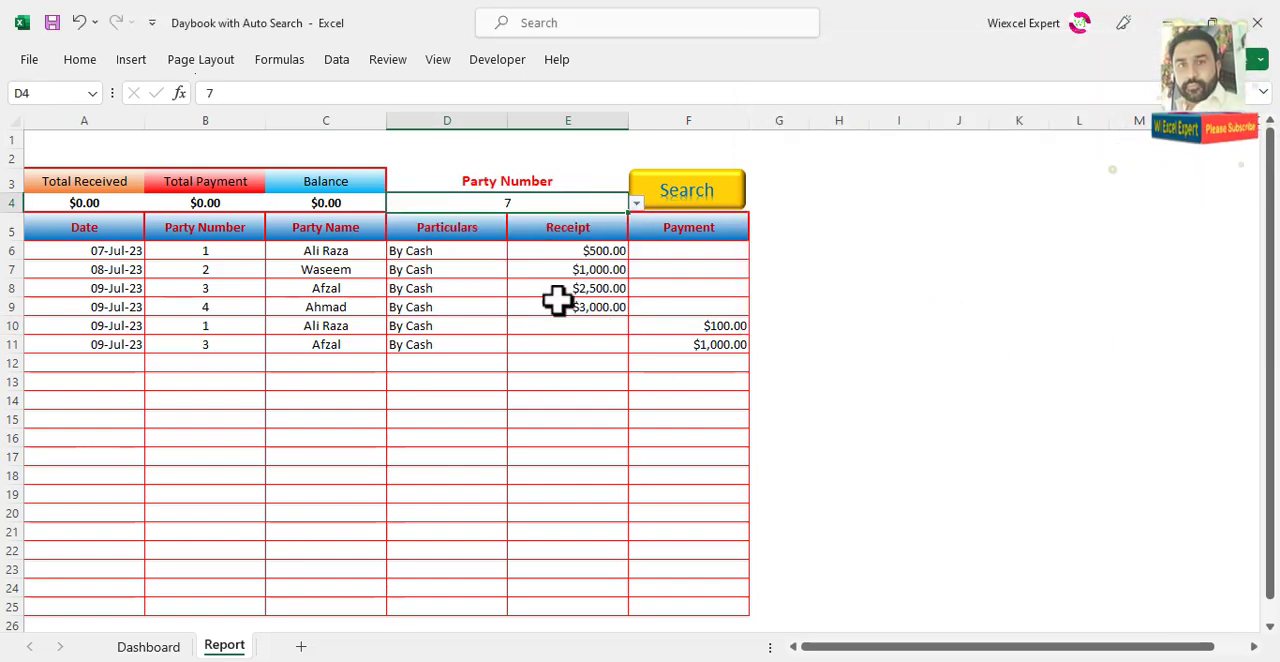
{"action": "left_click", "coordinate": [690, 200]}
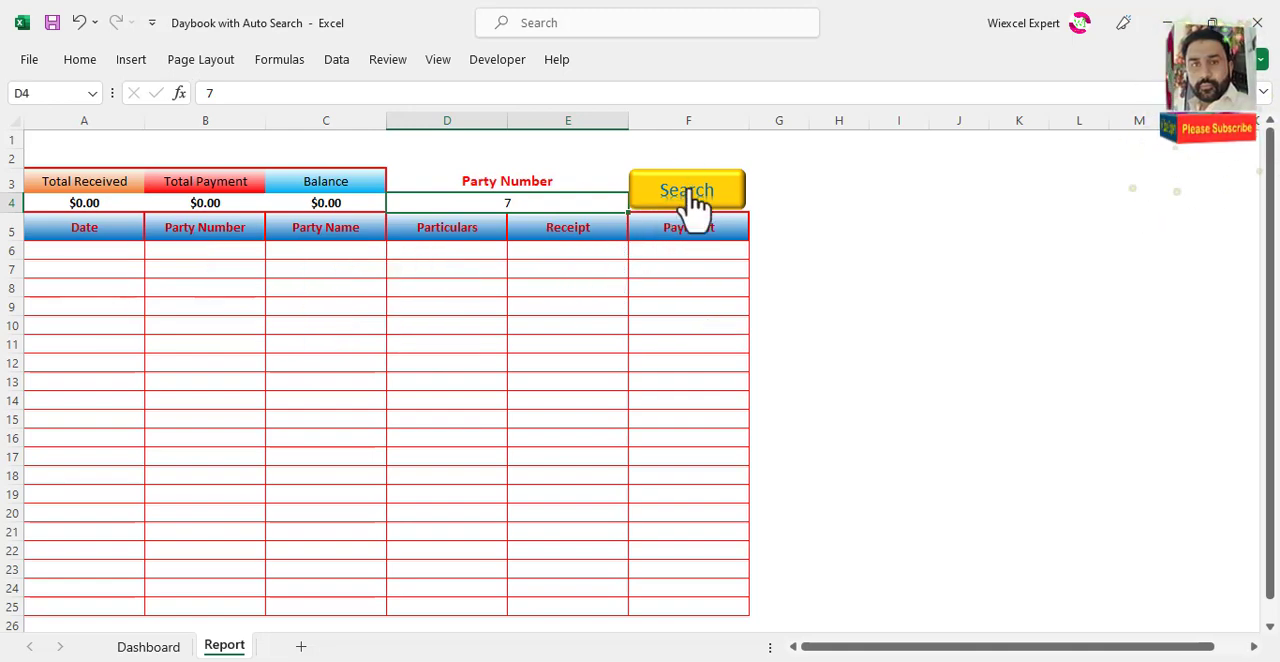
Step: Choose party number 2 from the D4 drop-down and run Search
{"action": "left_click", "coordinate": [636, 204]}
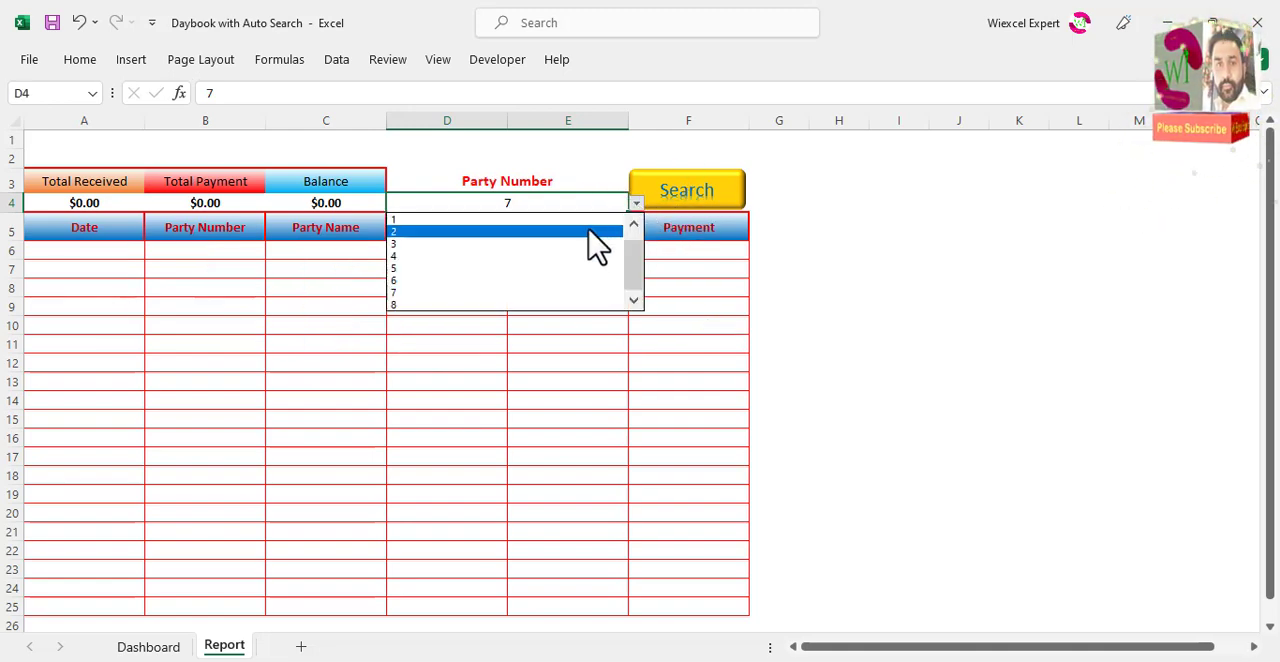
{"action": "left_click", "coordinate": [566, 236]}
{"action": "left_click", "coordinate": [677, 205]}
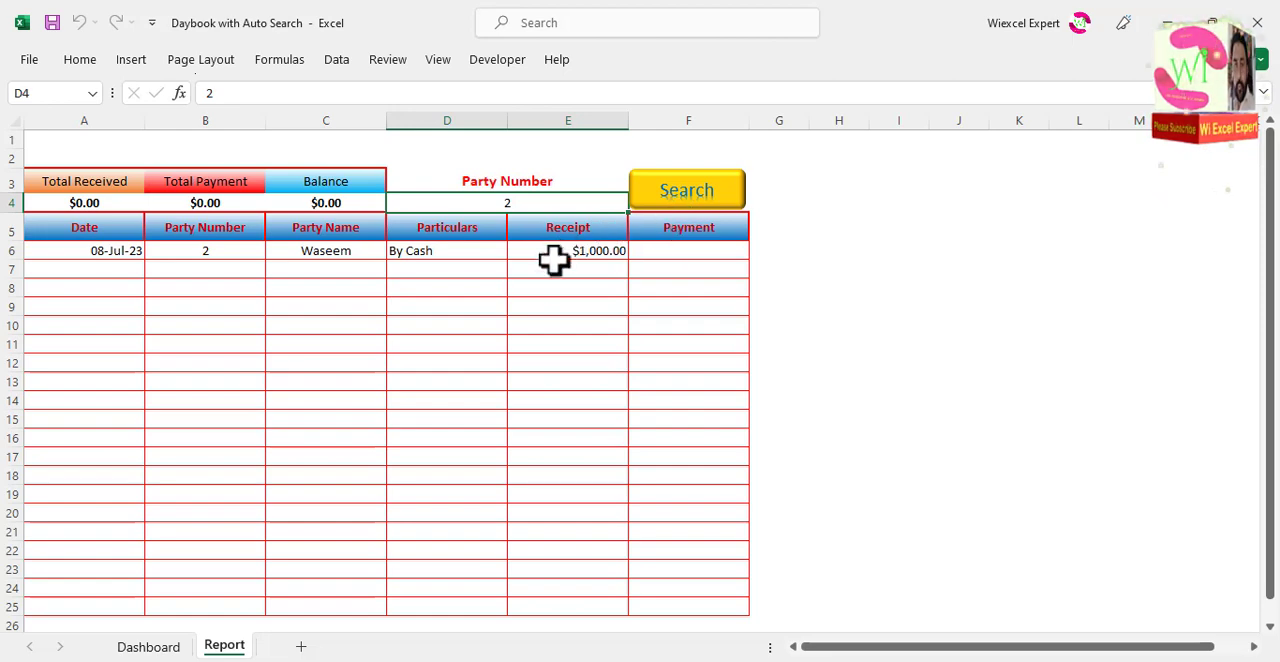
Step: Clear the party number in D4 and run Search to list every entry
{"action": "left_click", "coordinate": [540, 286]}
{"action": "left_click", "coordinate": [545, 203]}
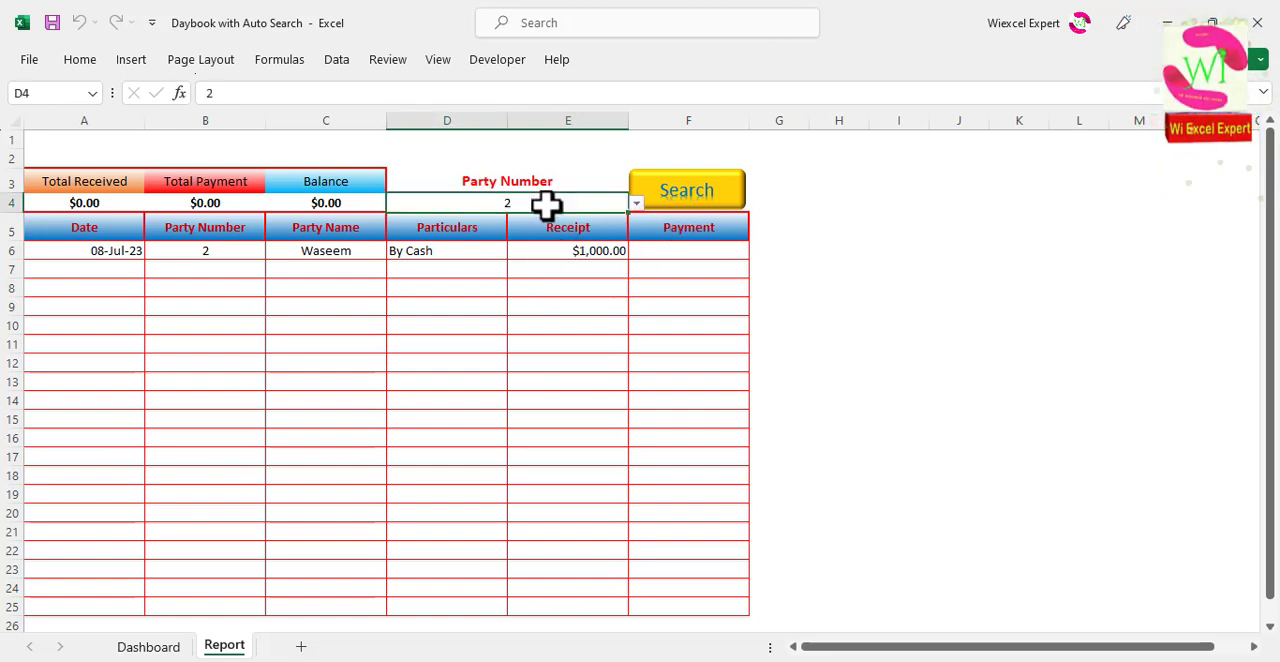
{"action": "left_click", "coordinate": [662, 200]}
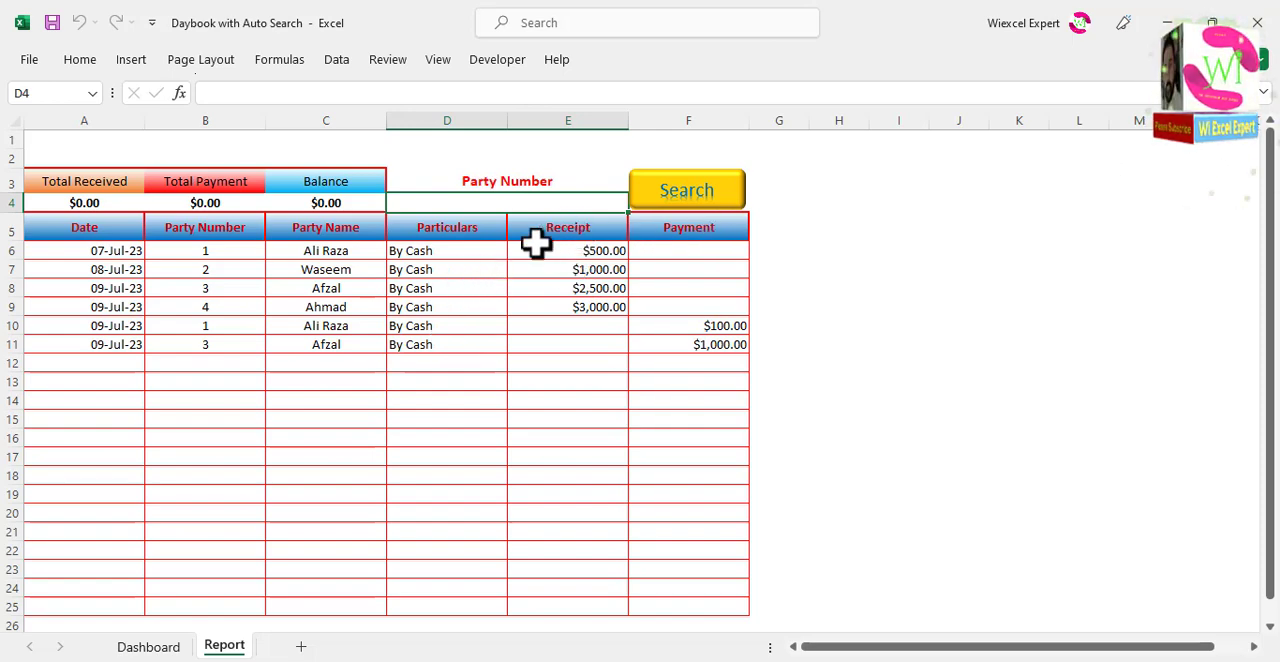
Step: Enter =SUM(E5:E25) in A4 to calculate Total Received from the Receipt column
{"action": "left_click", "coordinate": [118, 203]}
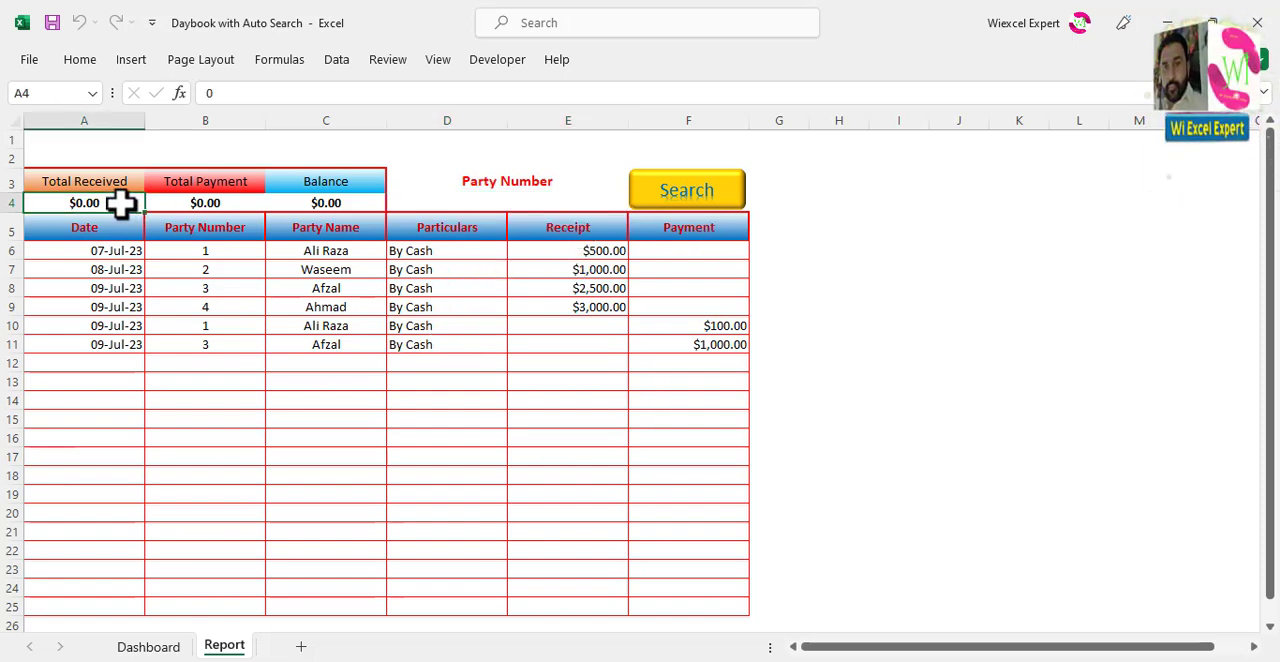
{"action": "type", "text": "=sum"}
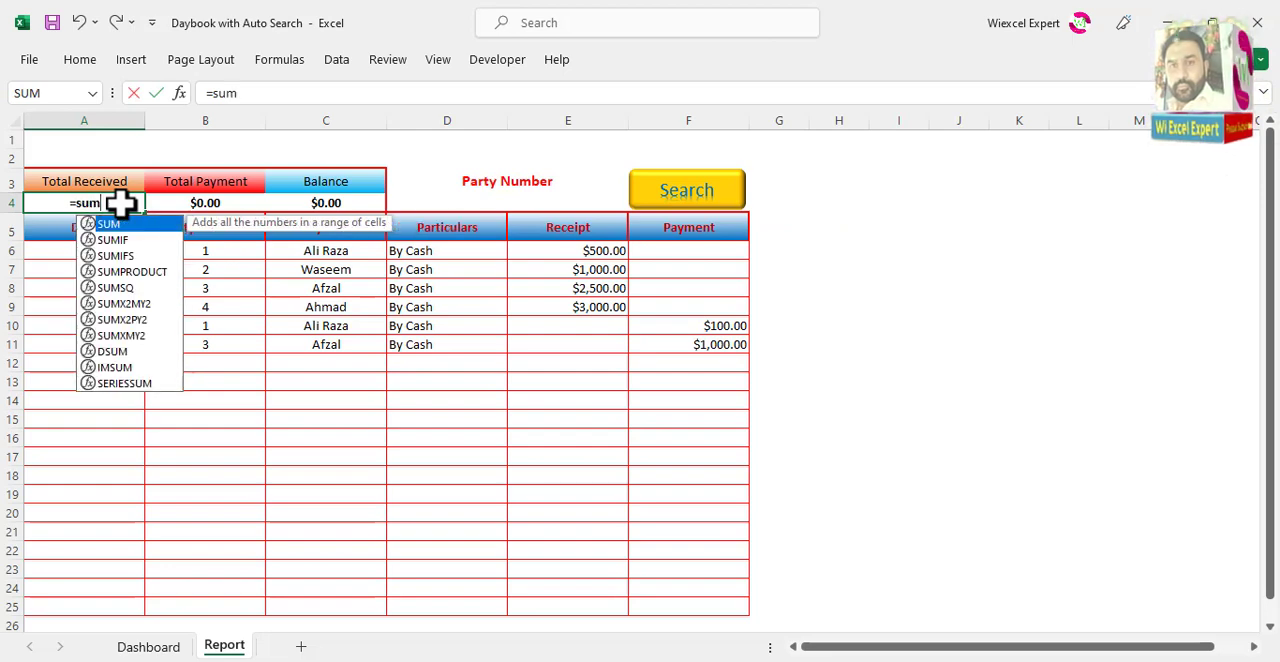
{"action": "type", "text": "("}
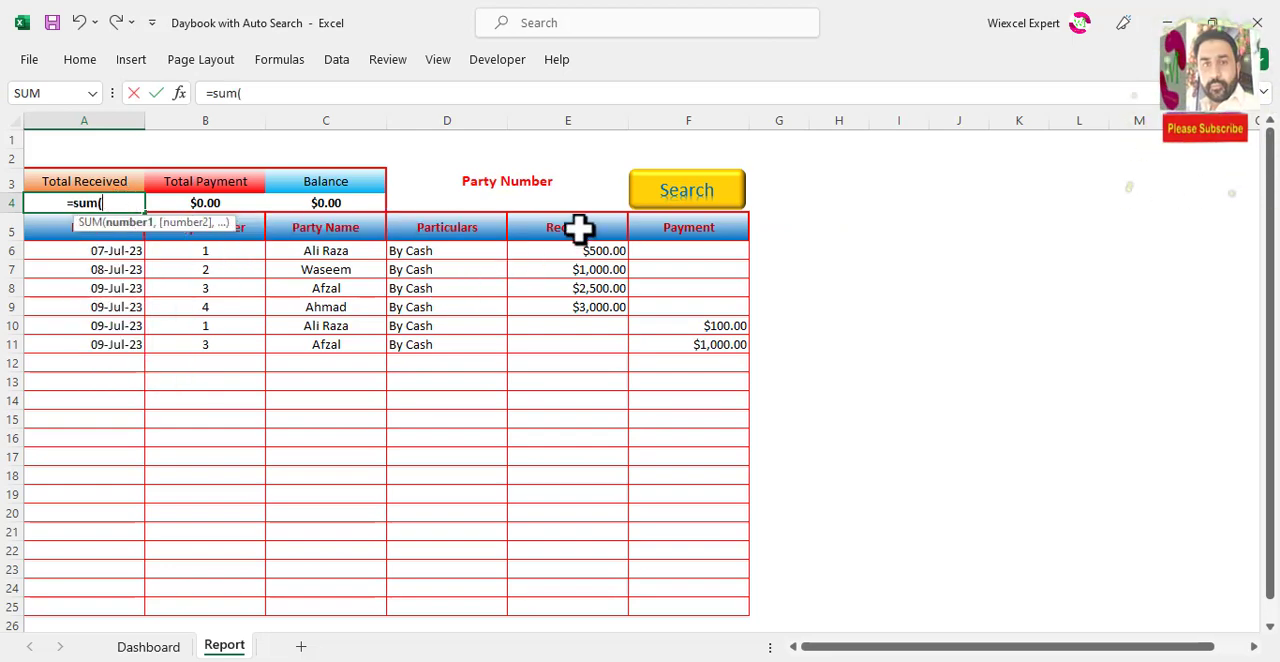
{"action": "left_click_drag", "start_coordinate": [578, 229], "coordinate": [603, 611]}
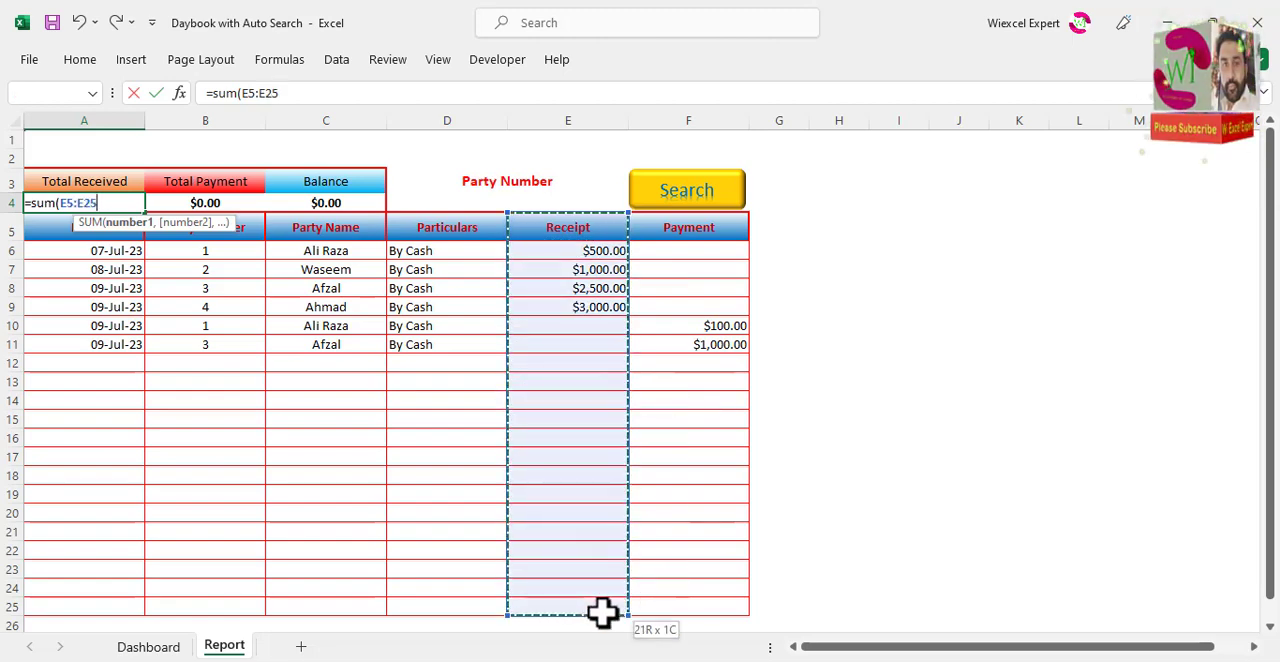
{"action": "type", "text": ")"}
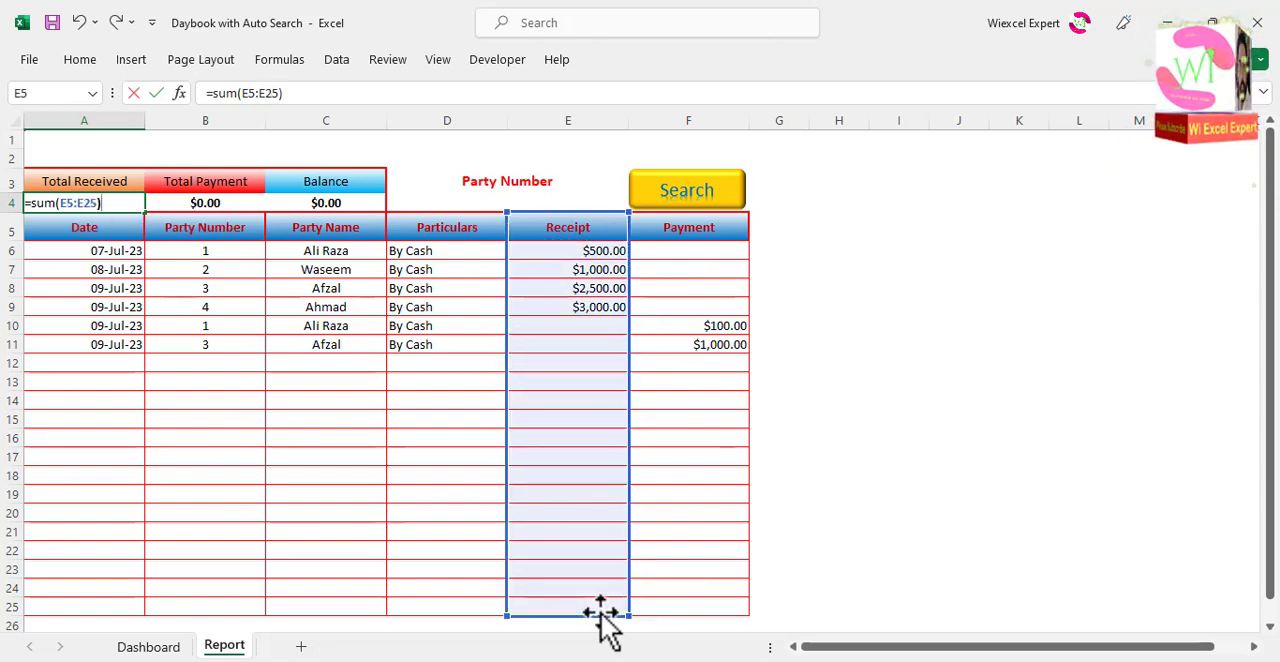
{"action": "key", "text": "Return"}
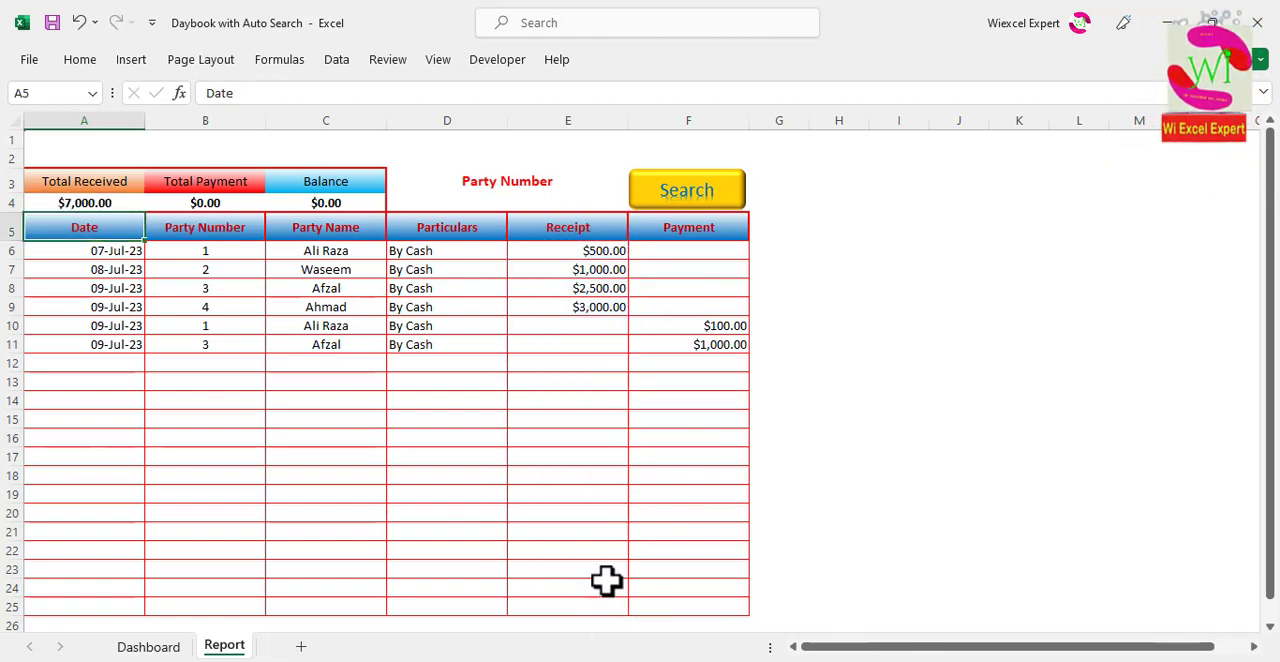
Step: Enter =SUM(F6:F25) in B4 to calculate Total Payment from the Payment column
{"action": "left_click", "coordinate": [202, 202]}
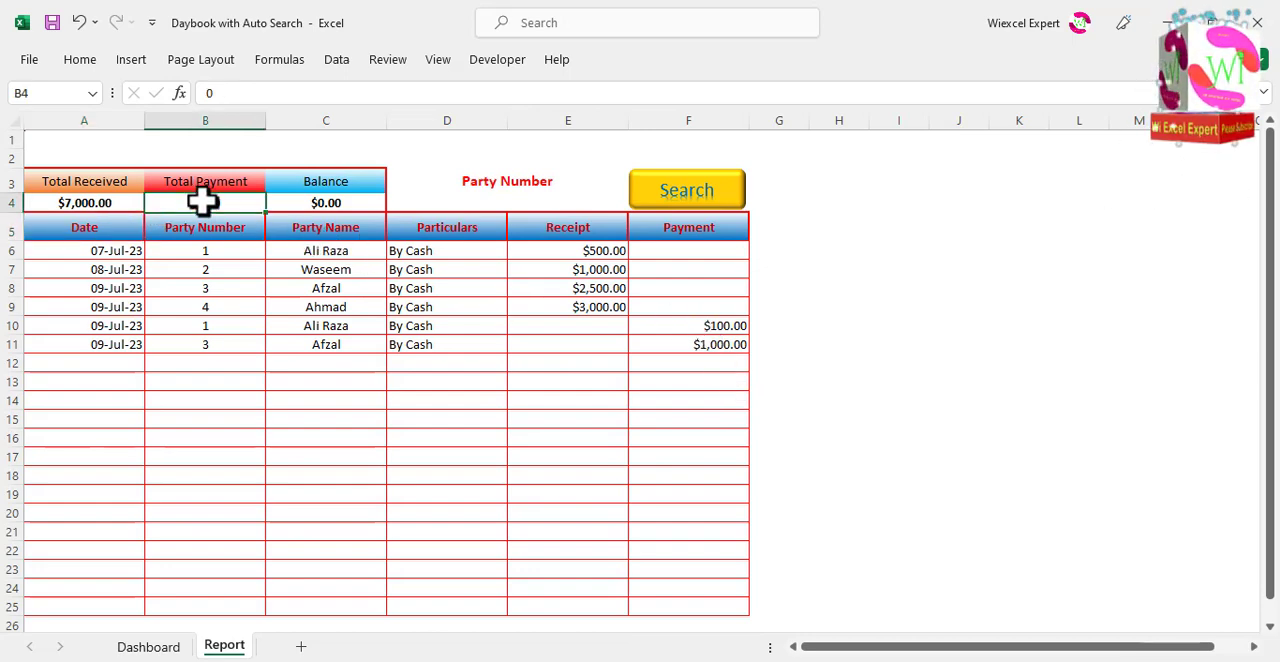
{"action": "type", "text": "=sum("}
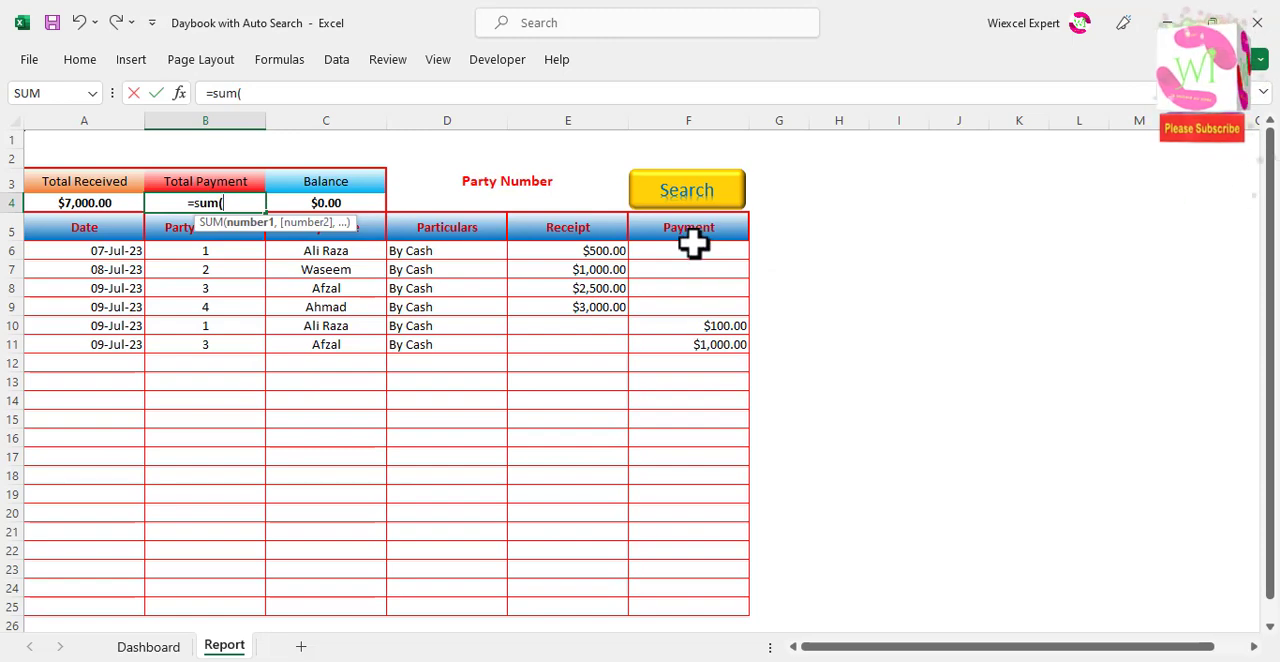
{"action": "left_click_drag", "start_coordinate": [694, 250], "coordinate": [666, 599]}
{"action": "type", "text": ")"}
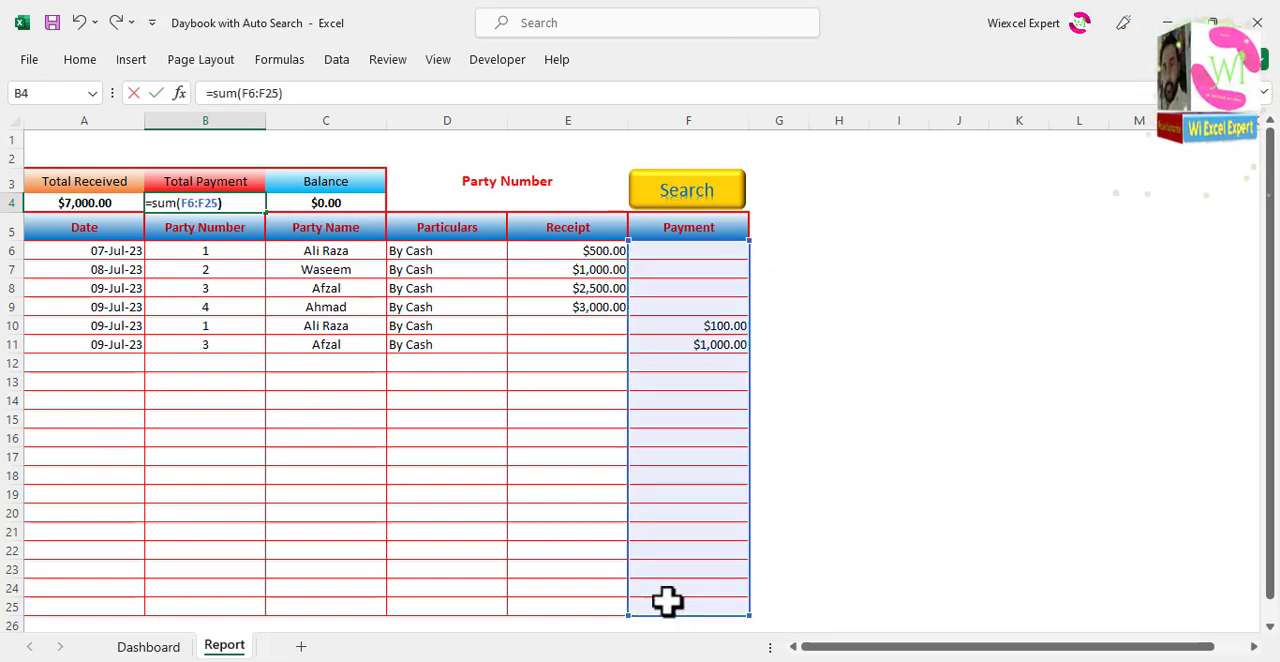
{"action": "key", "text": "Return"}
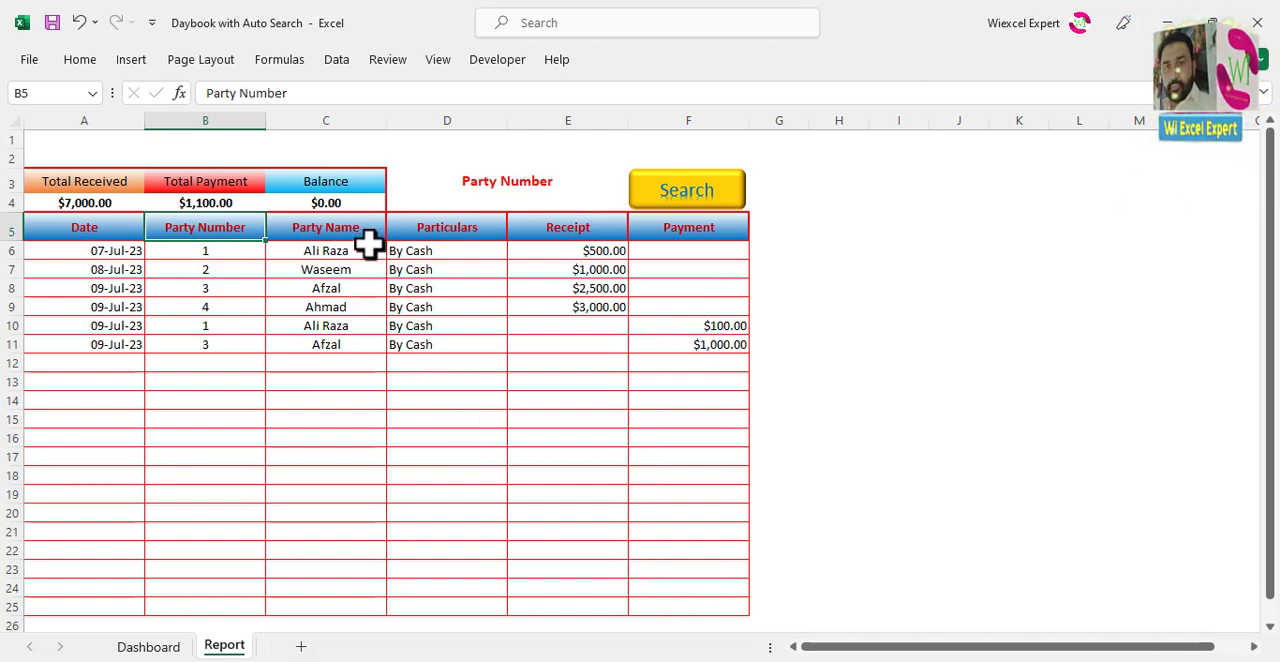
Step: Enter =A4-B4 in C4 to calculate the Balance as Total Received minus Total Payment
{"action": "left_click", "coordinate": [338, 200]}
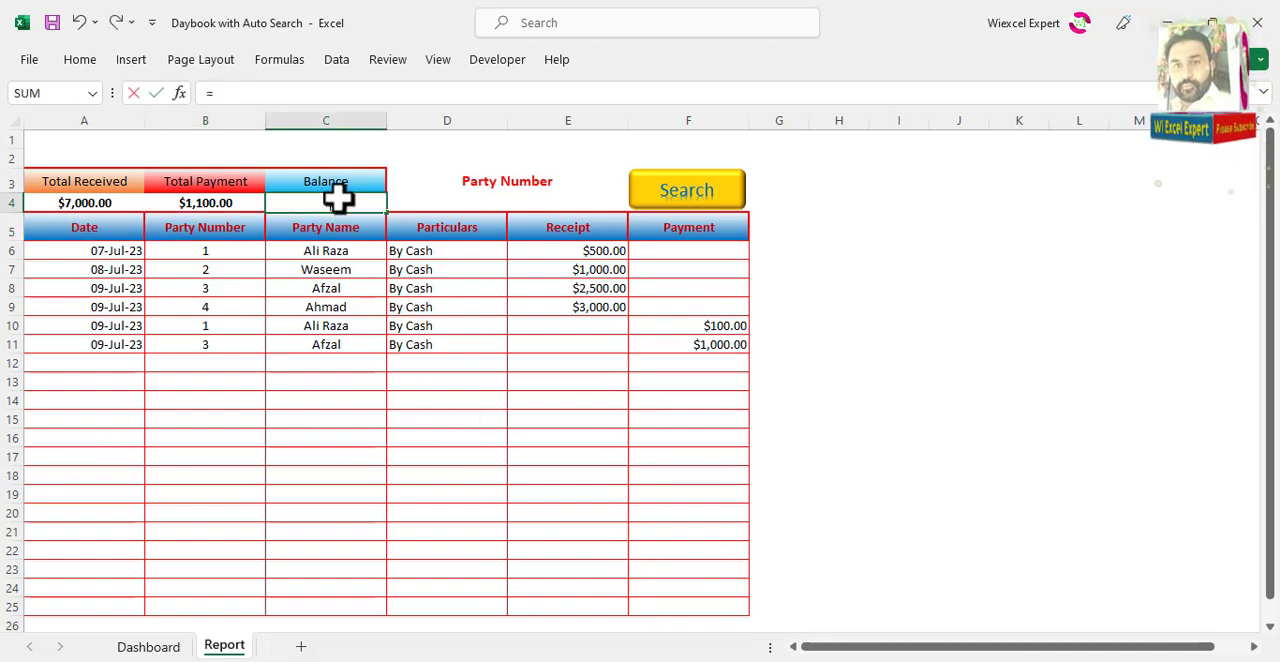
{"action": "left_click", "coordinate": [103, 203]}
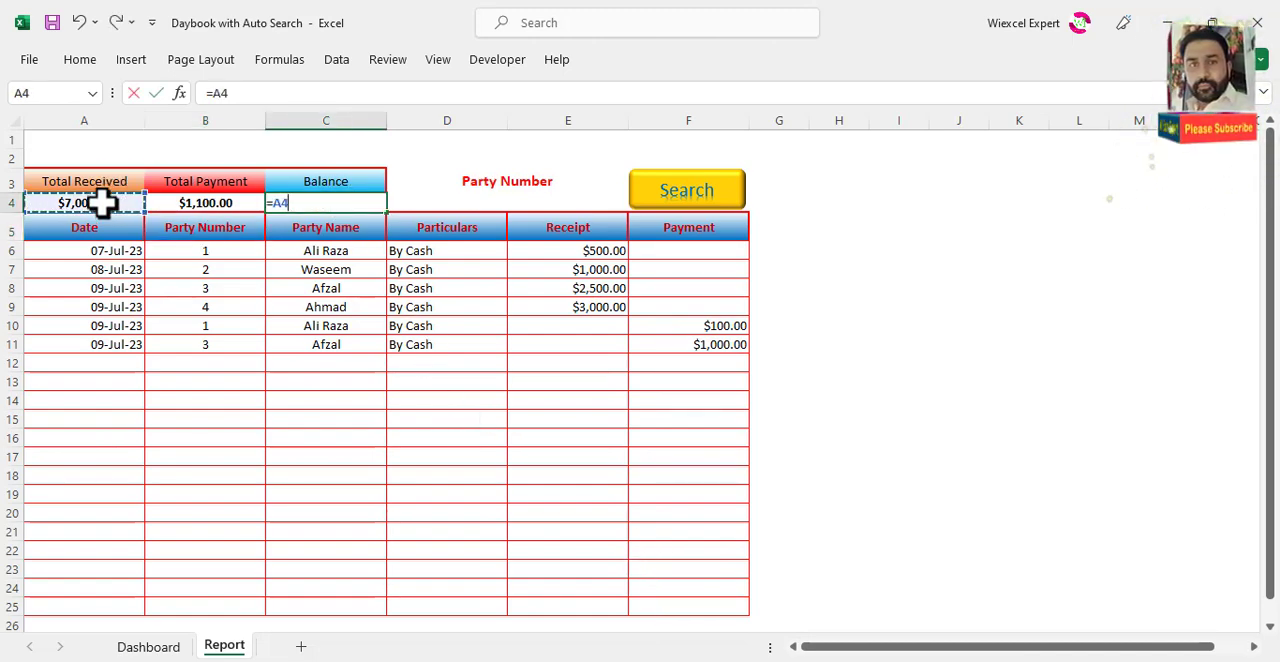
{"action": "type", "text": "-"}
{"action": "left_click", "coordinate": [190, 199]}
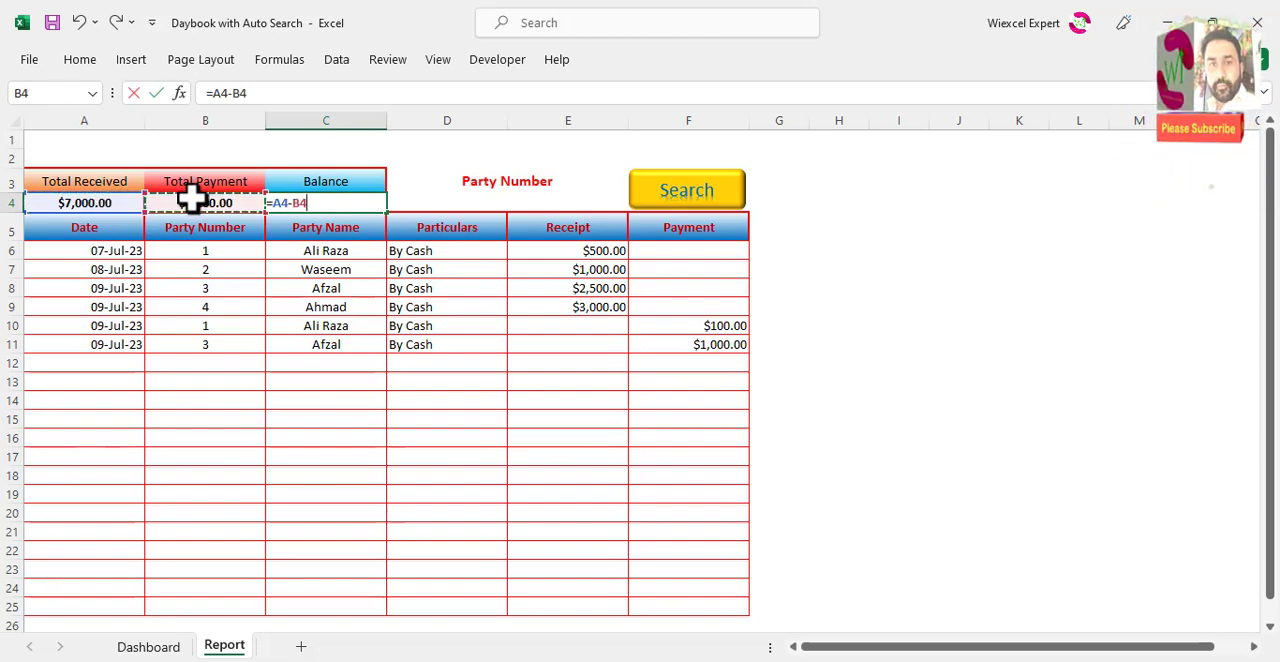
{"action": "key", "text": "Return"}
{"action": "left_click", "coordinate": [322, 437]}
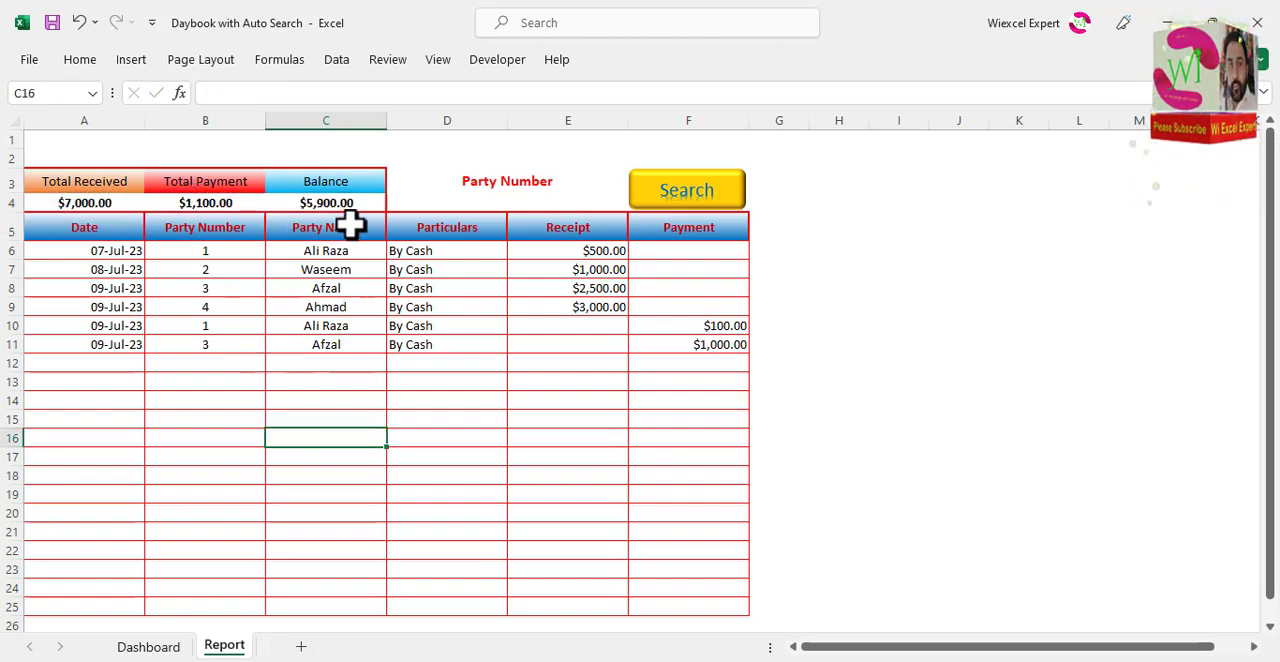
Step: Test the totals by choosing party numbers 2 and 1 in turn from the D4 drop-down, running Search for each
{"action": "left_click", "coordinate": [530, 200]}
{"action": "left_click", "coordinate": [636, 204]}
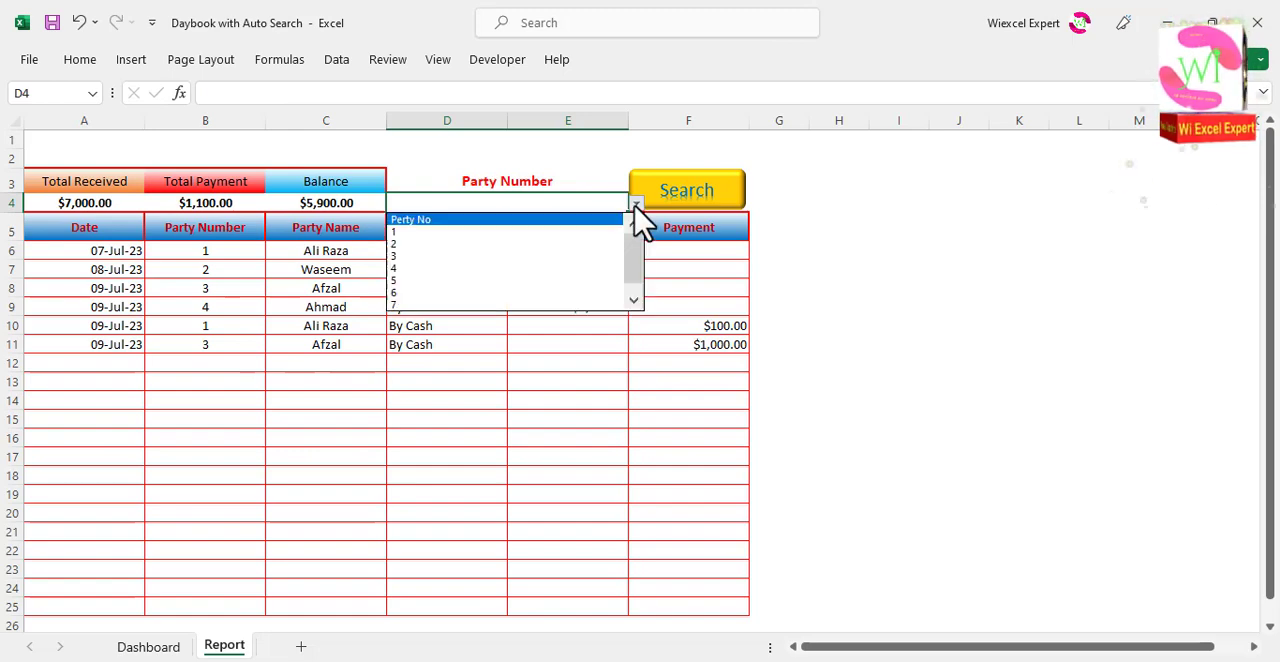
{"action": "left_click", "coordinate": [545, 243]}
{"action": "left_click", "coordinate": [683, 190]}
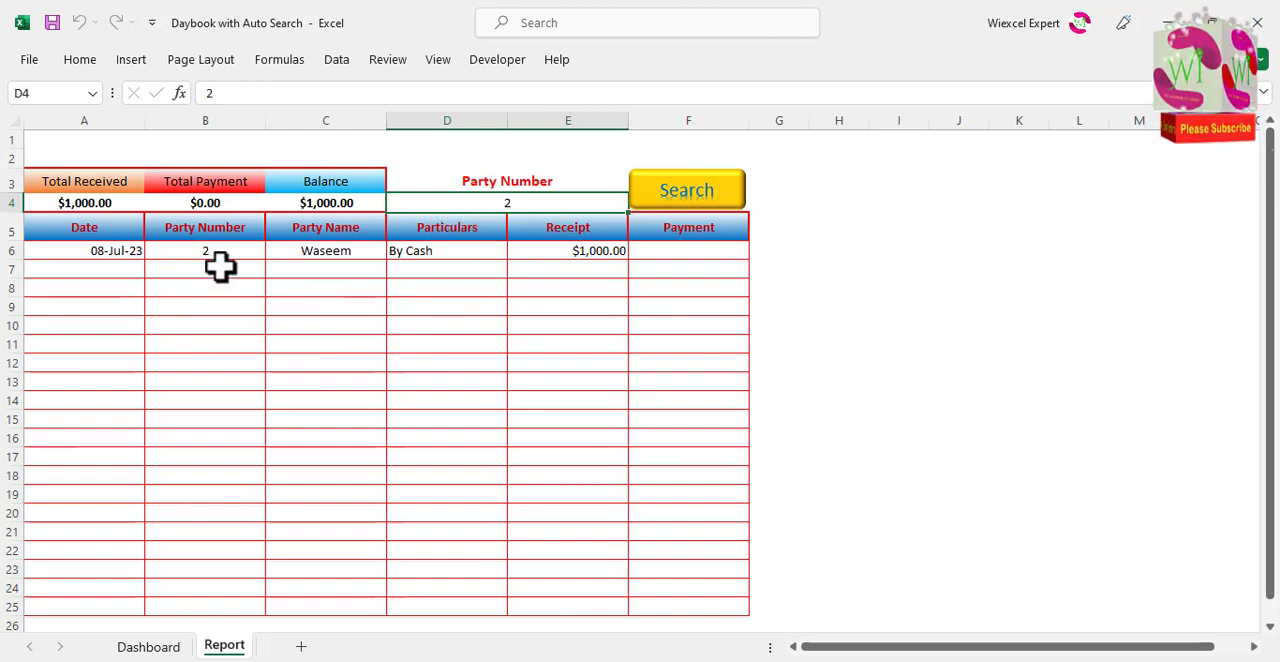
{"action": "left_click", "coordinate": [636, 203]}
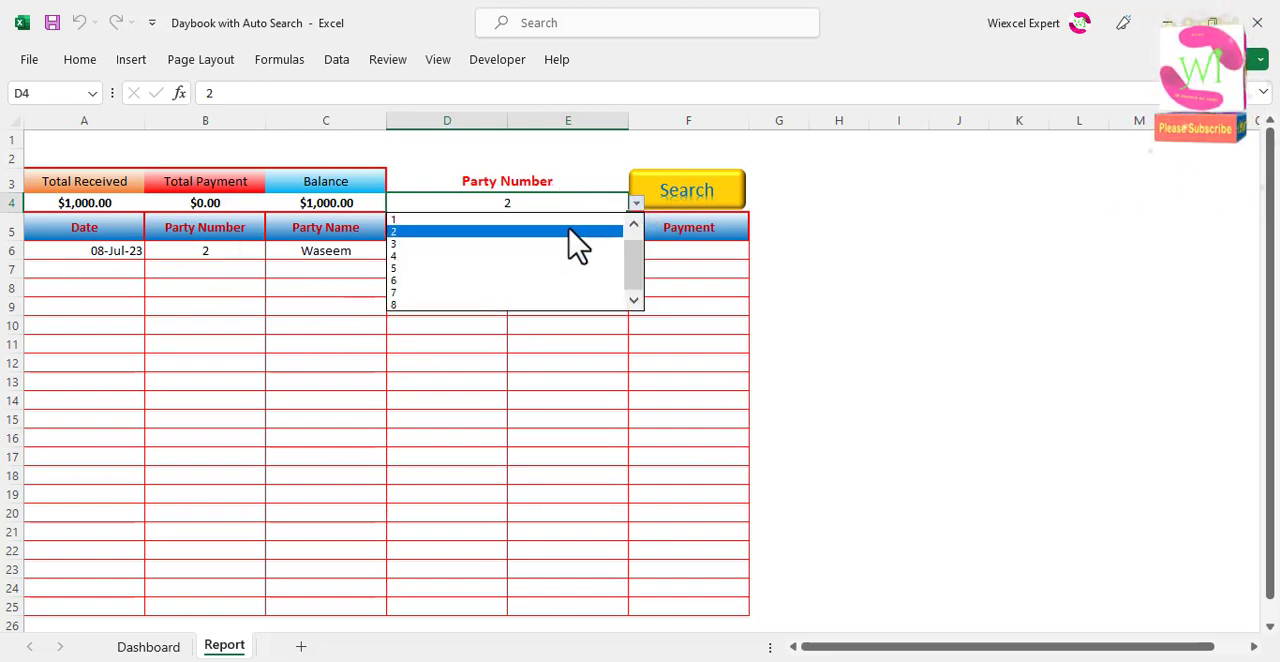
{"action": "left_click", "coordinate": [568, 220]}
{"action": "left_click", "coordinate": [682, 190]}
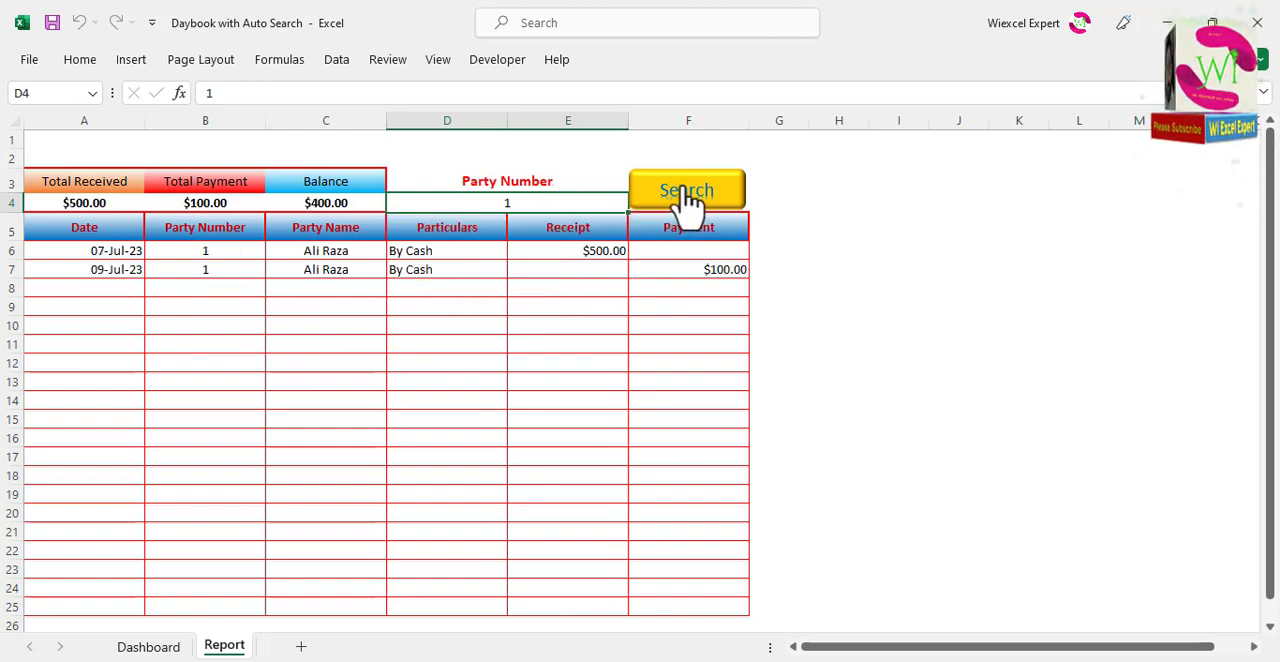
Step: Empty the D4 criterion again and run Search to restore the full list and its totals
{"action": "left_click", "coordinate": [592, 204]}
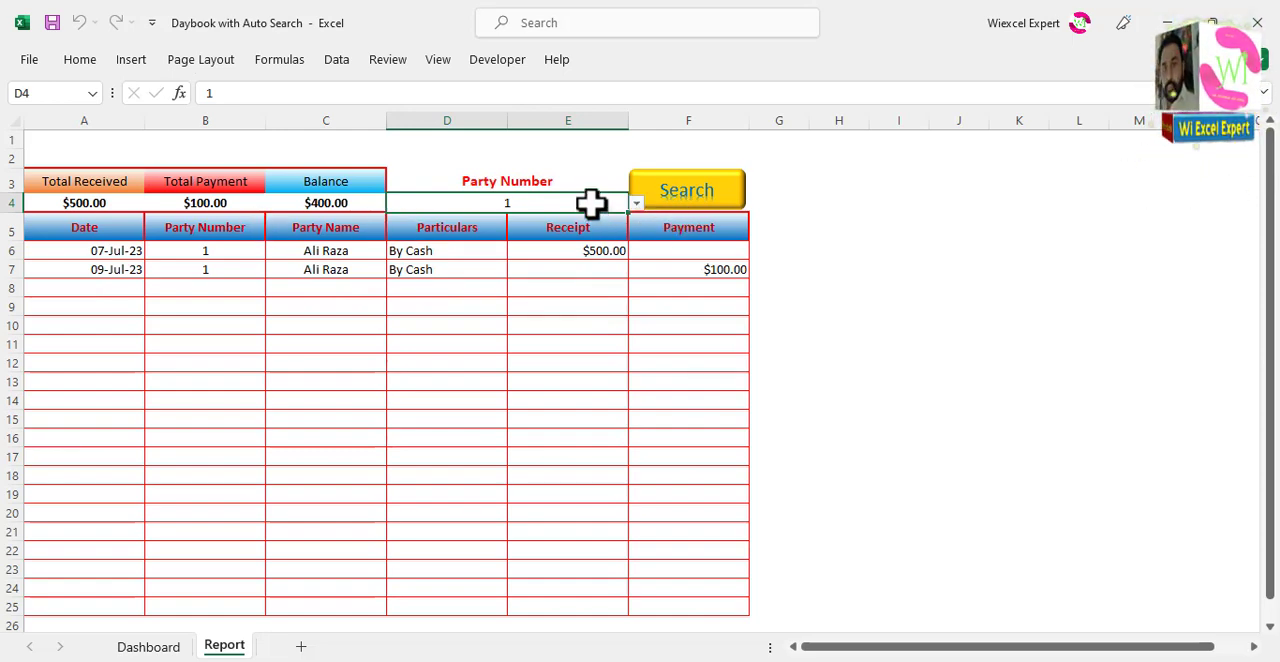
{"action": "key", "text": "Delete"}
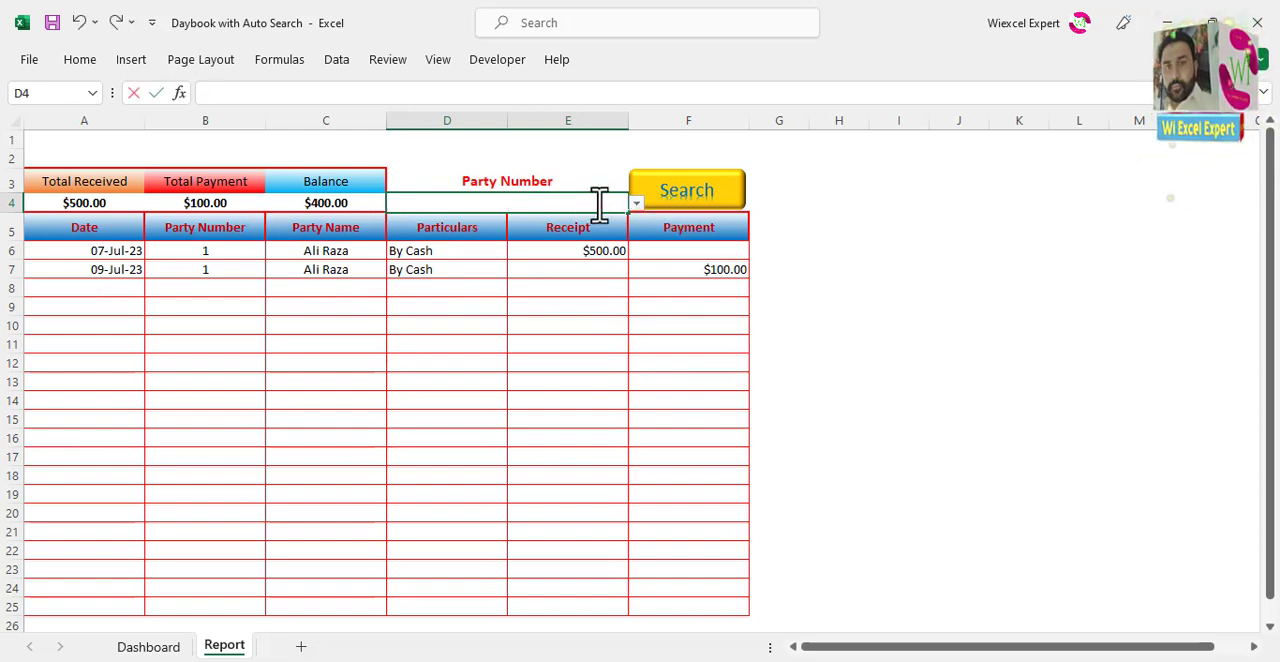
{"action": "left_click", "coordinate": [698, 198]}
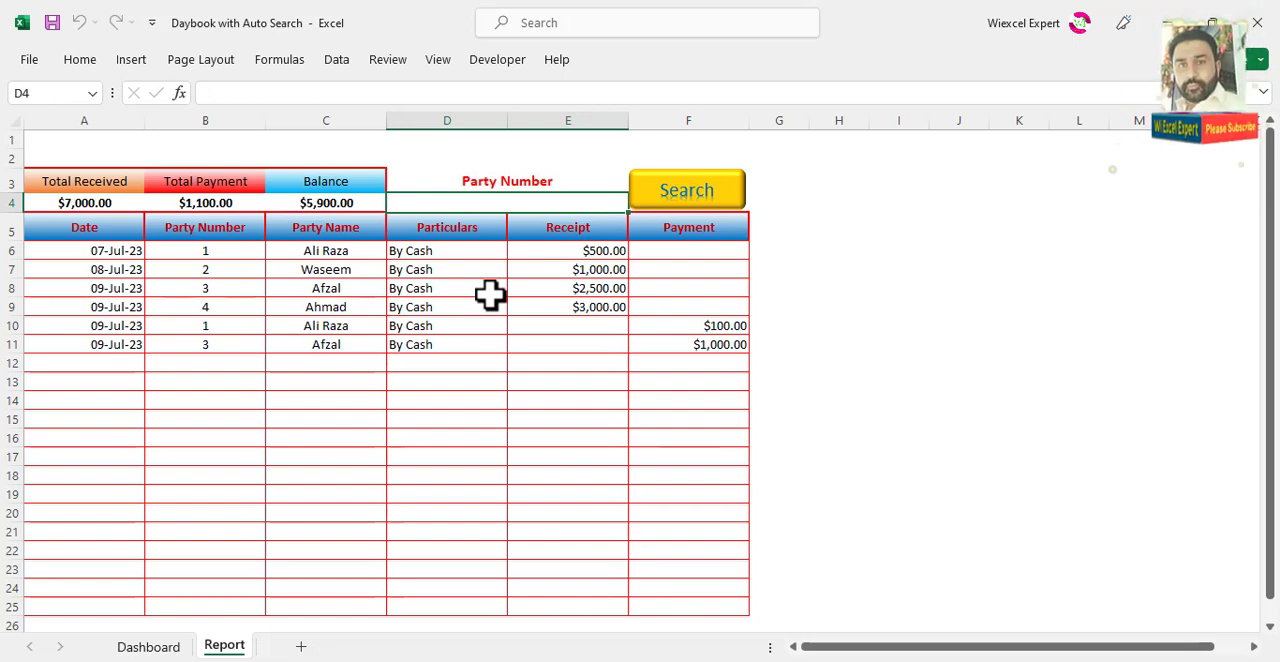
{"action": "left_click", "coordinate": [474, 416]}
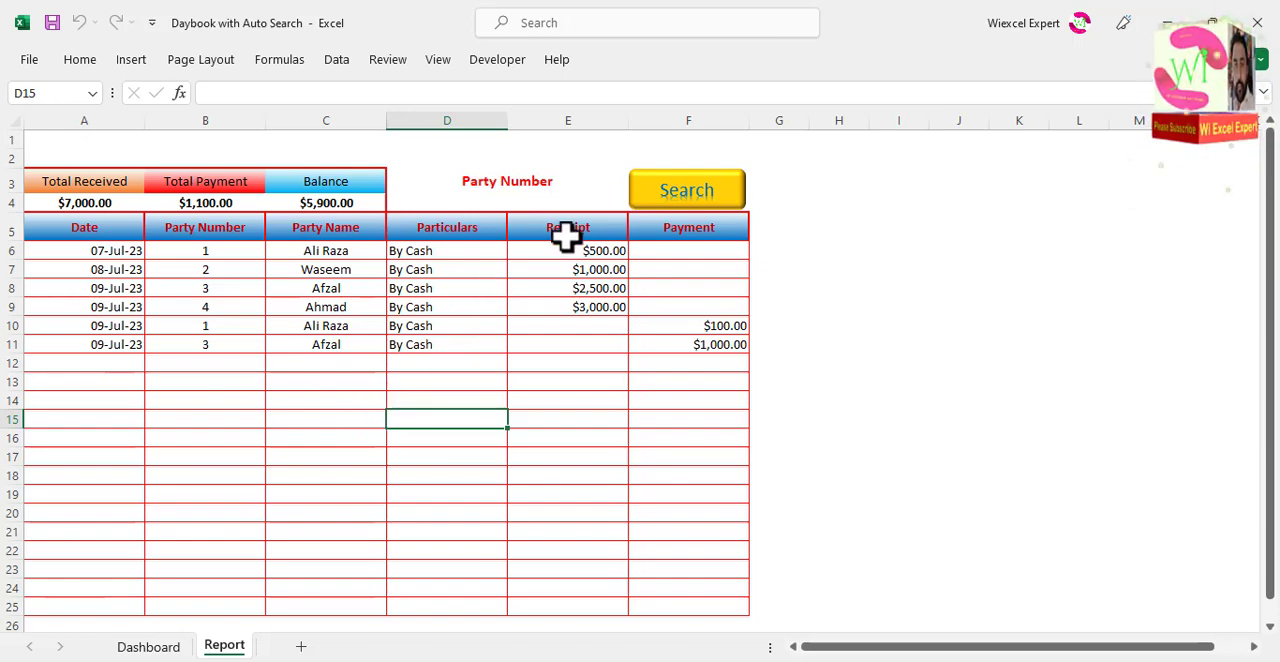
{"action": "left_click", "coordinate": [525, 186]}
{"action": "left_click", "coordinate": [555, 203]}
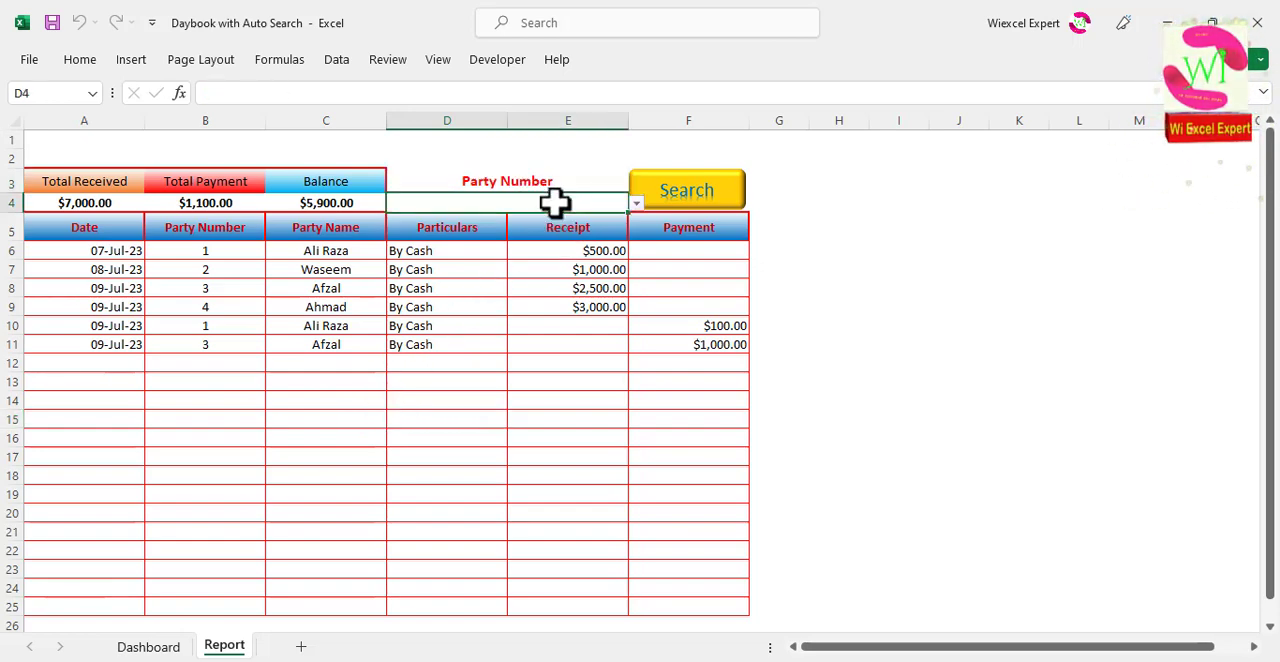
Step: Add a Dashboard entry in row 10 with the date 09-Jul-23, party number 5, particulars By Cash and a receipt of 5000
{"action": "left_click", "coordinate": [150, 648]}
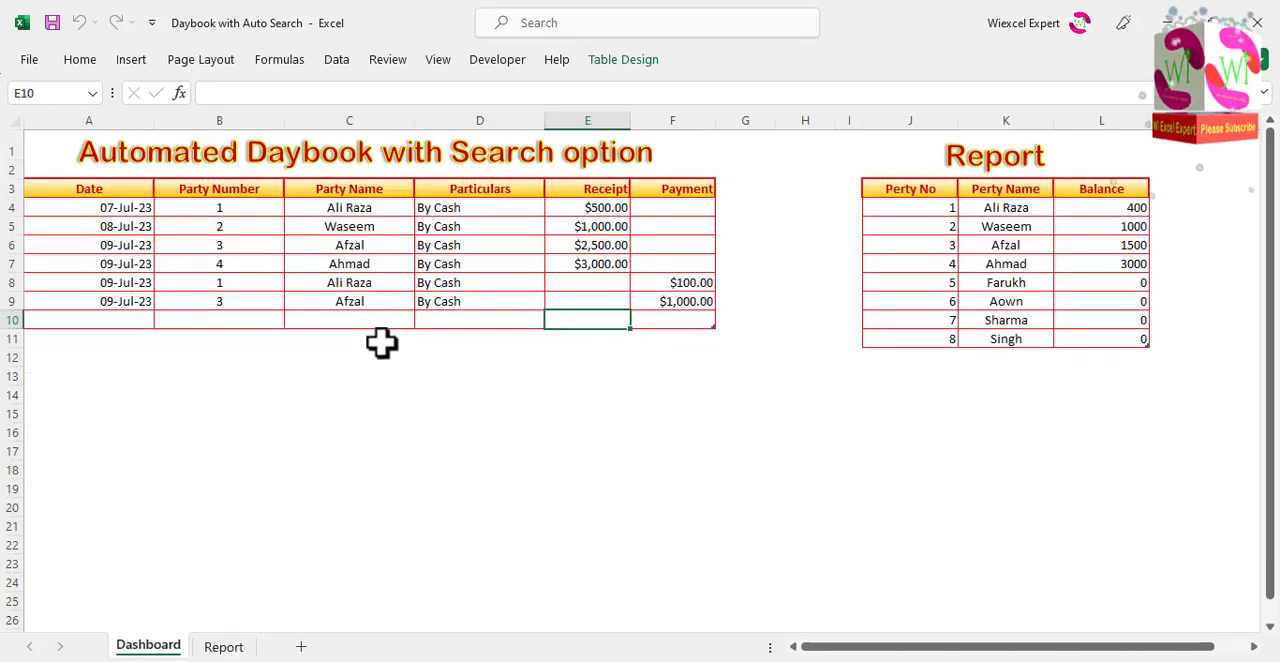
{"action": "left_click", "coordinate": [141, 318]}
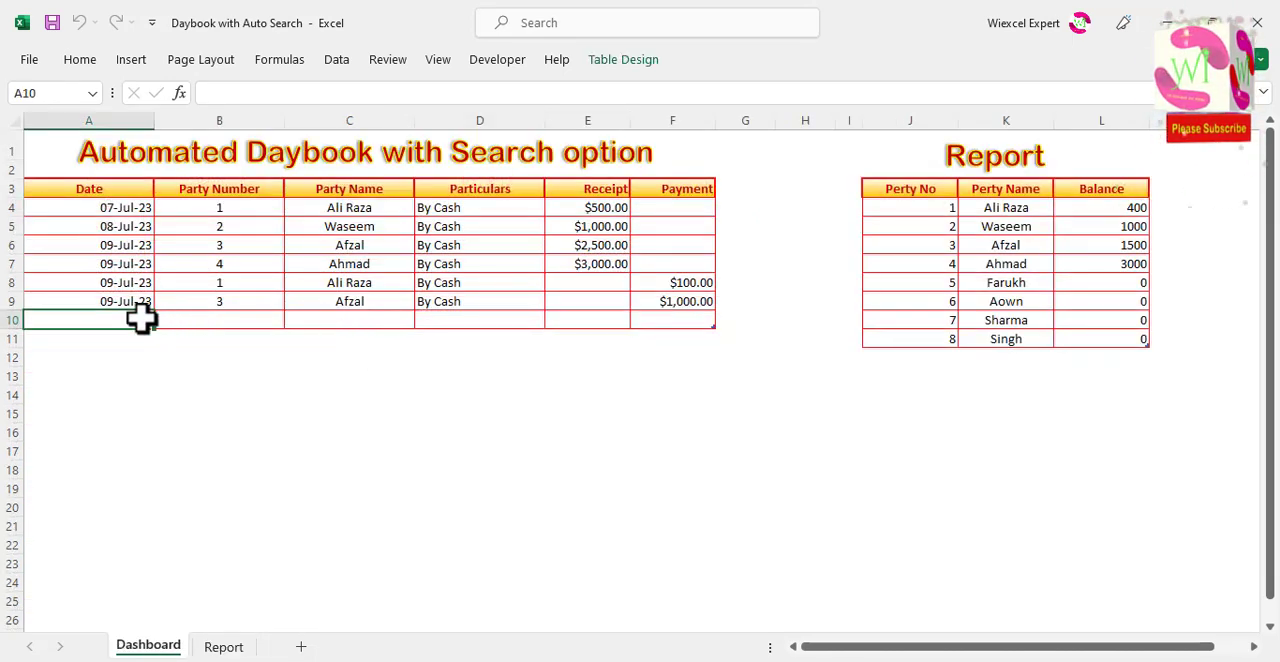
{"action": "key", "text": "ctrl+semicolon"}
{"action": "left_click", "coordinate": [249, 320]}
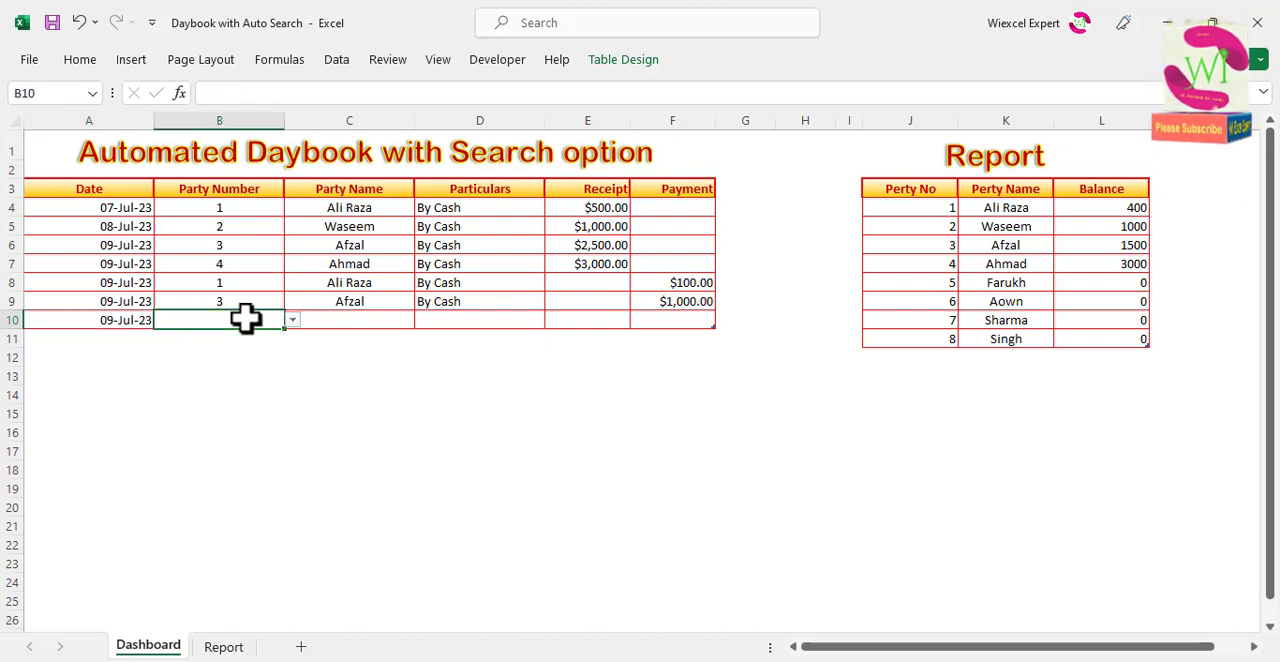
{"action": "left_click", "coordinate": [292, 320]}
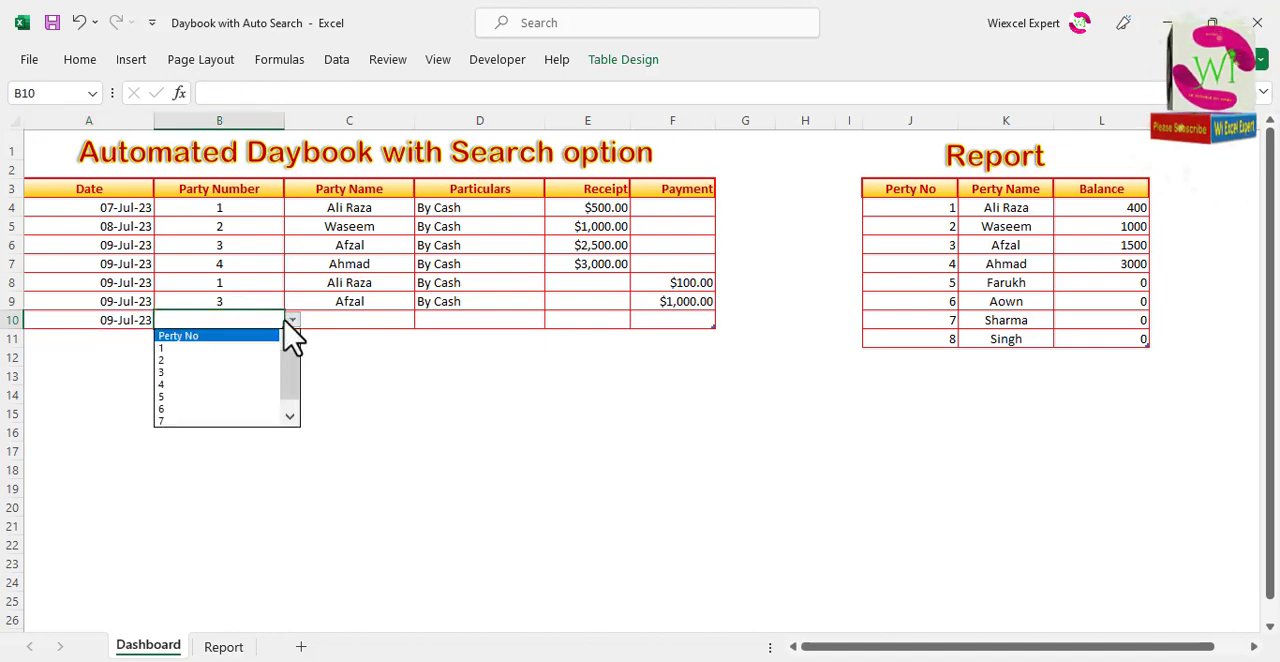
{"action": "left_click", "coordinate": [238, 397]}
{"action": "left_click", "coordinate": [450, 320]}
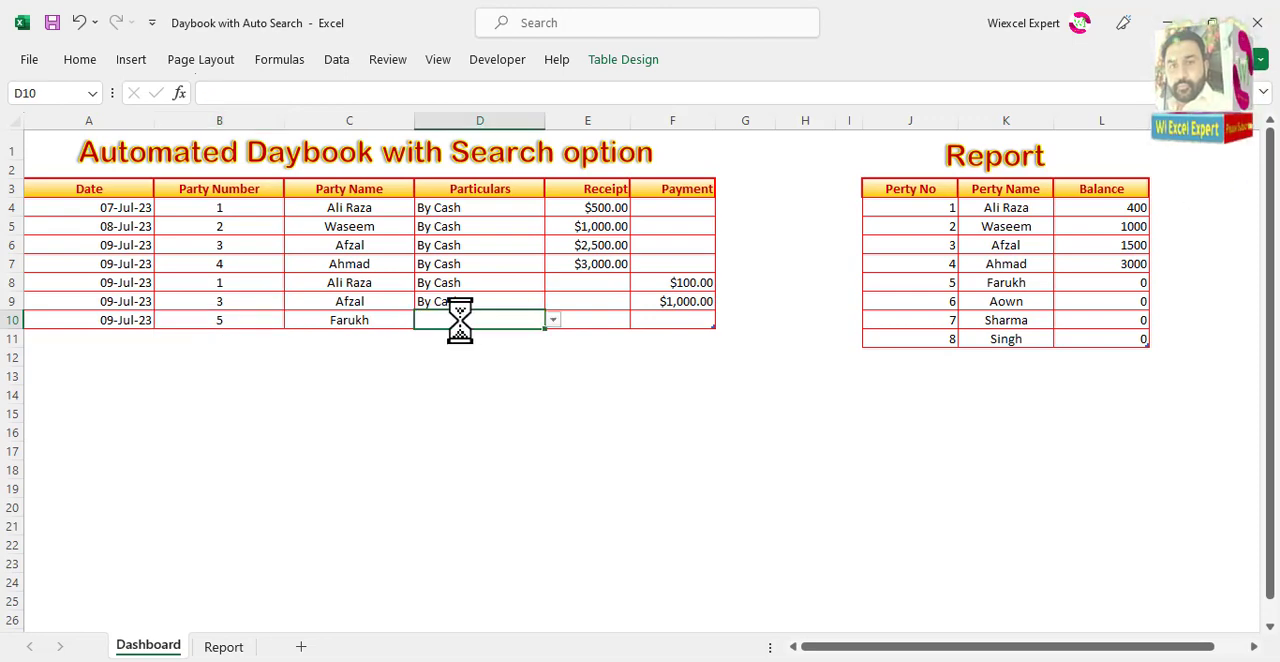
{"action": "left_click", "coordinate": [580, 327]}
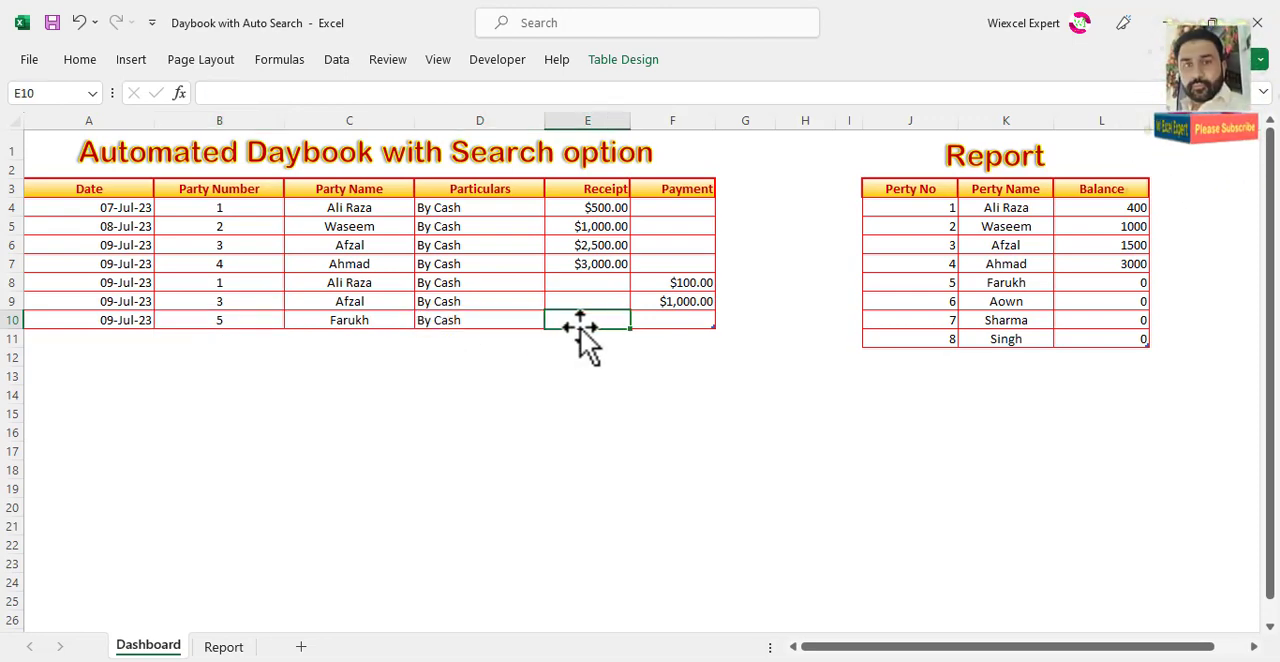
{"action": "type", "text": "5000"}
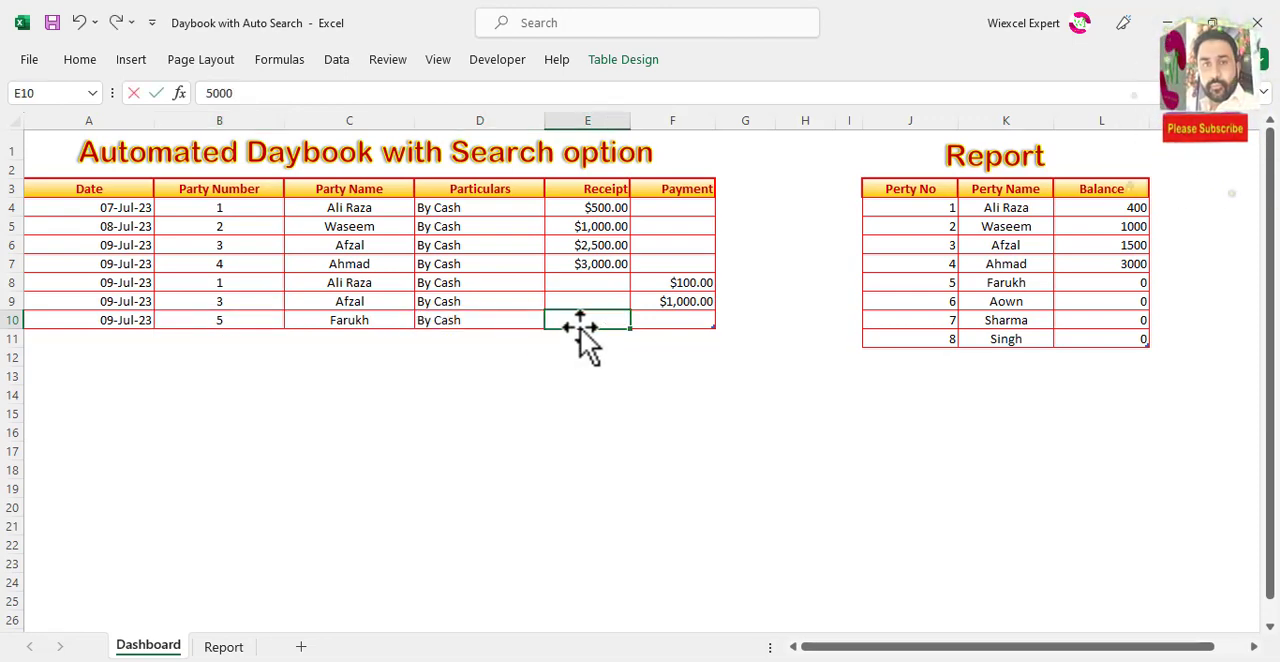
{"action": "key", "text": "Tab"}
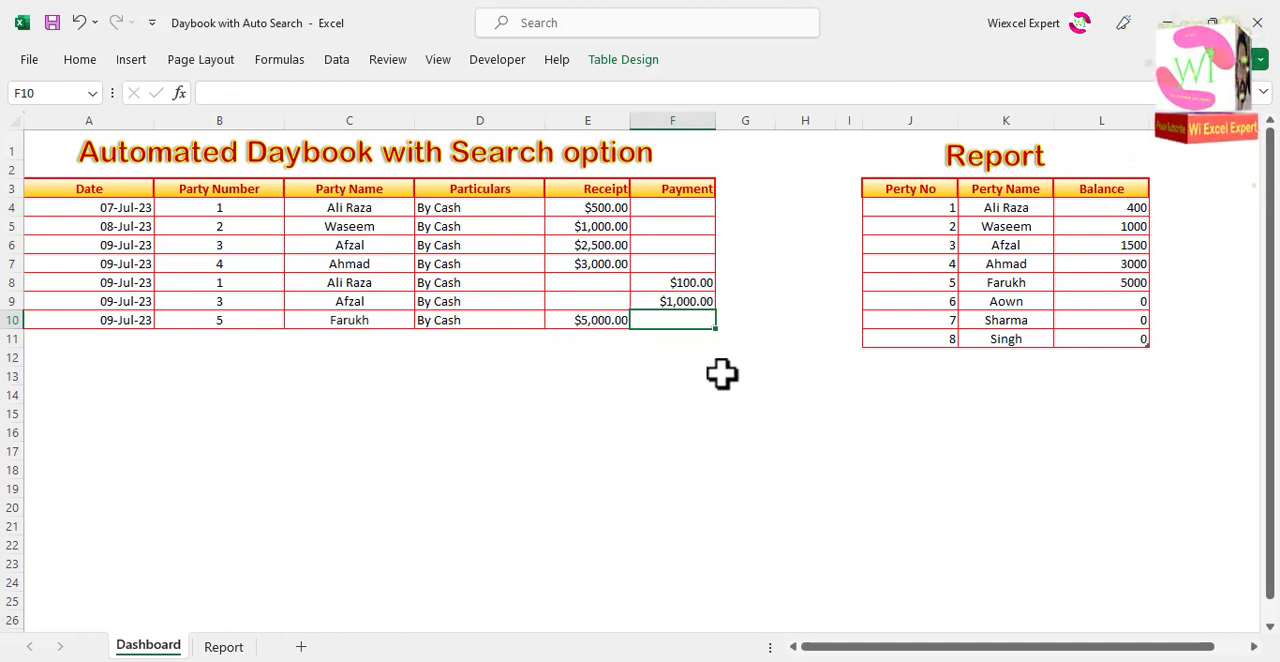
Step: Add a Dashboard entry in row 11 with the date 09-Jul-23, party number 6, particulars By Cash and a receipt of 10000
{"action": "key", "text": "Tab"}
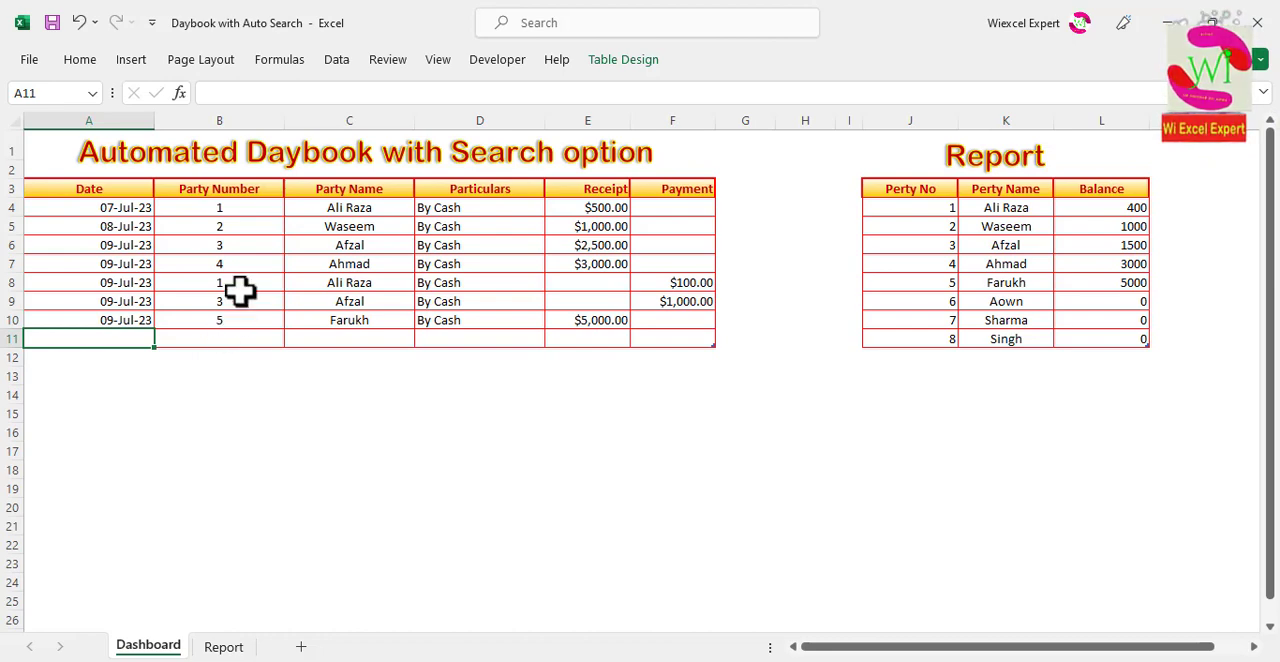
{"action": "key", "text": "ctrl+d"}
{"action": "left_click", "coordinate": [255, 338]}
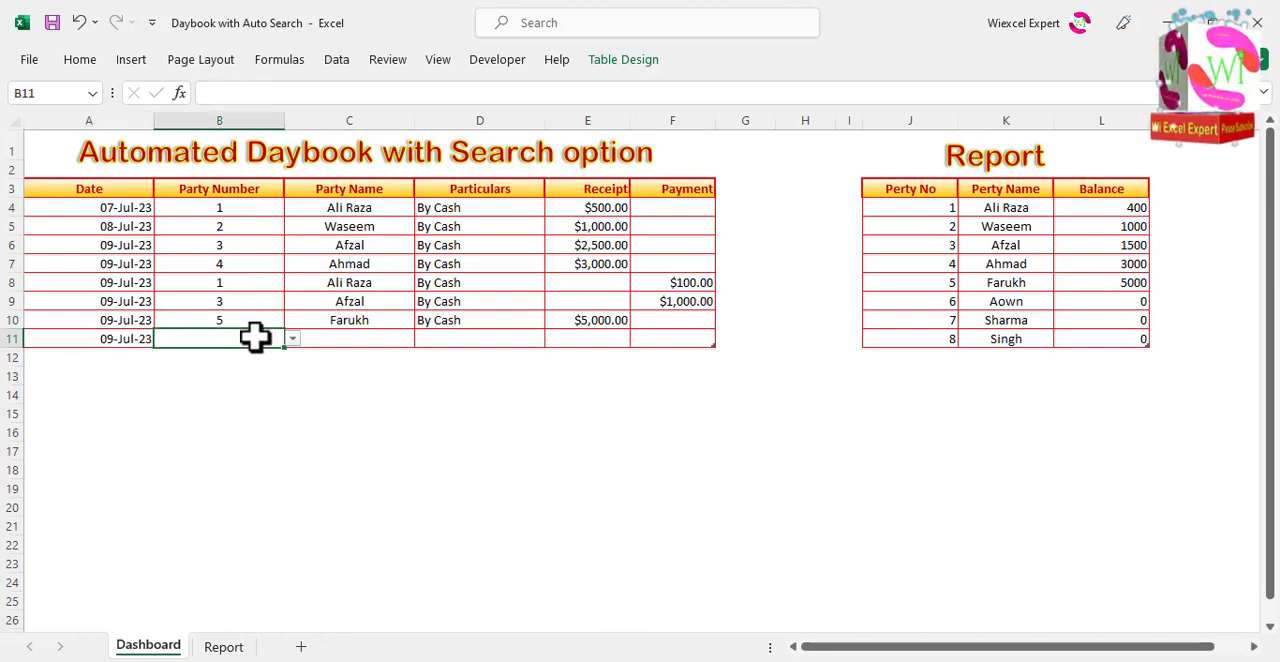
{"action": "key", "text": "Tab"}
{"action": "key", "text": "Tab"}
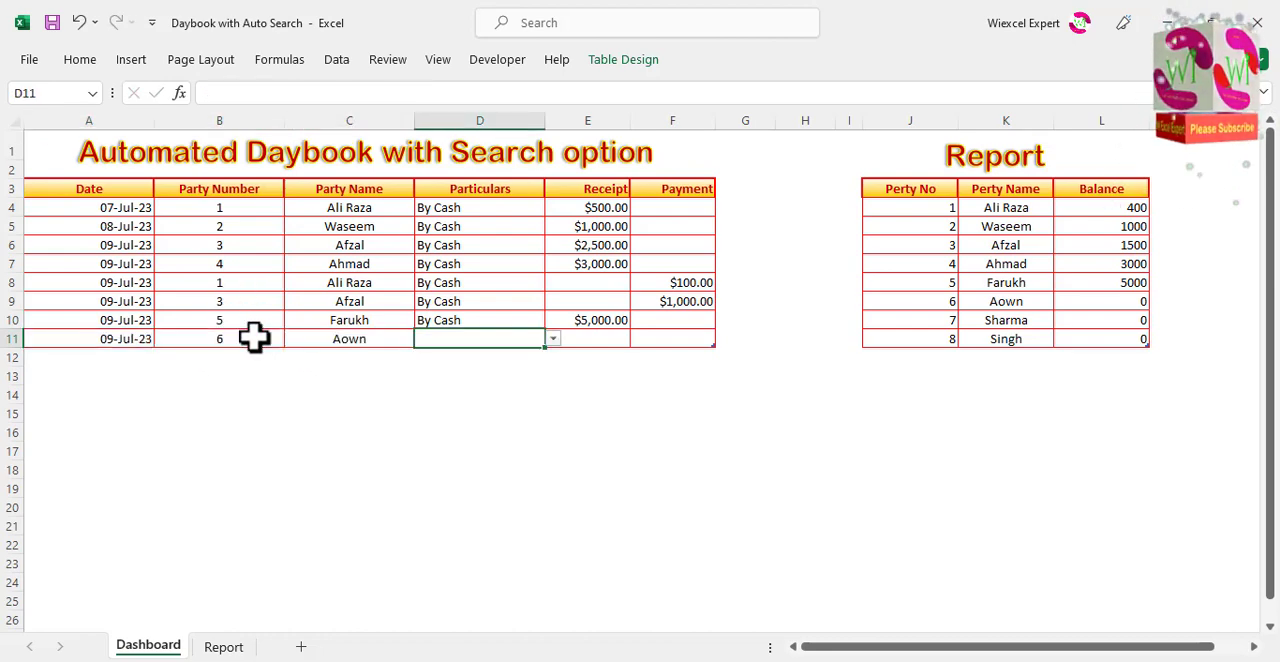
{"action": "key", "text": "Tab"}
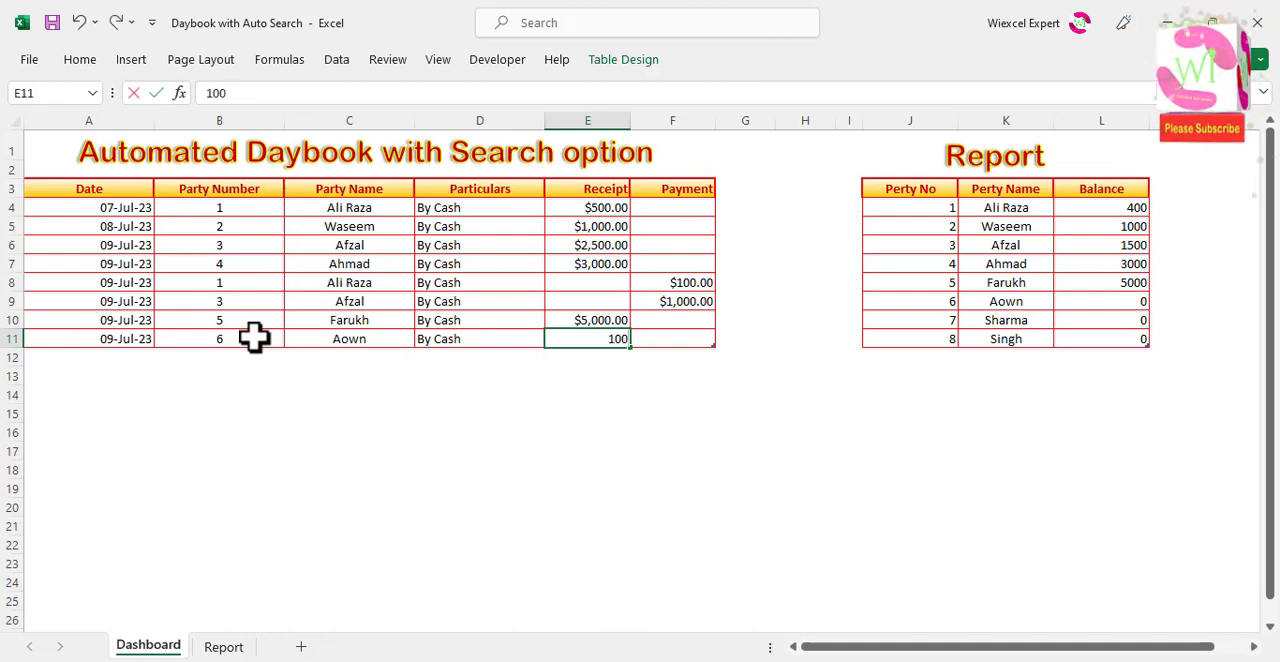
{"action": "key", "text": "Tab"}
Step: Add a Dashboard entry in row 12 with the date 09-Jul-23, party number 7, particulars By cheque and a receipt of 25,000
{"action": "key", "text": "Tab"}
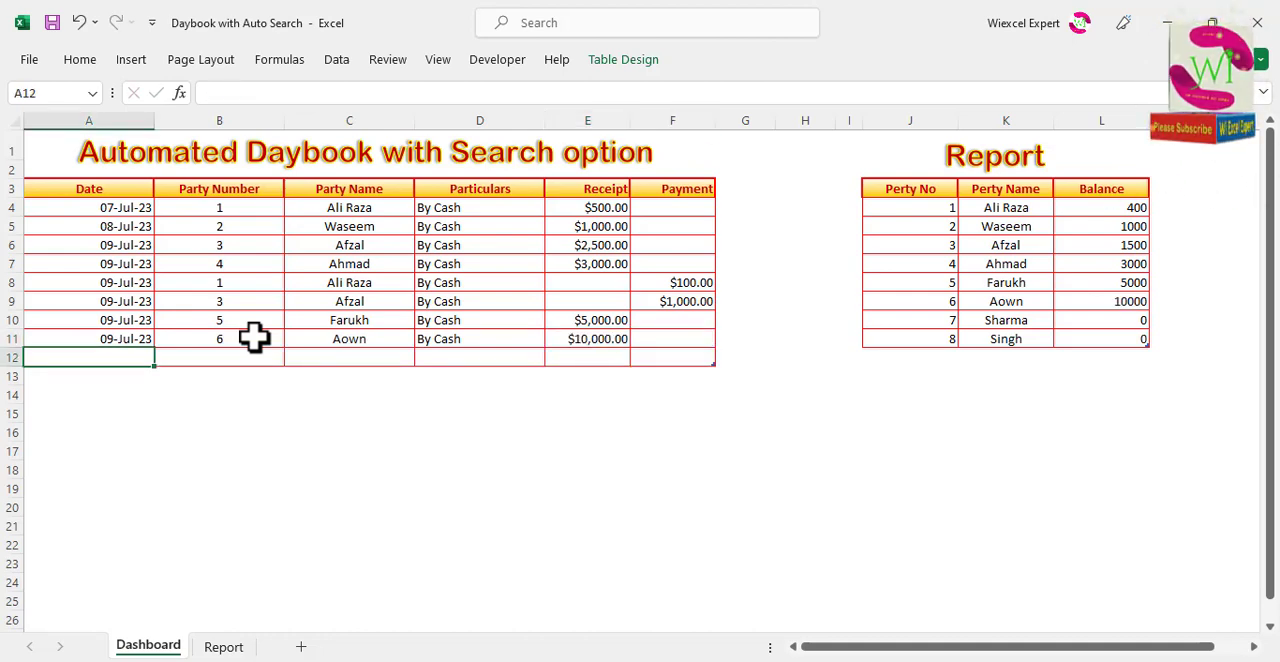
{"action": "key", "text": "Tab"}
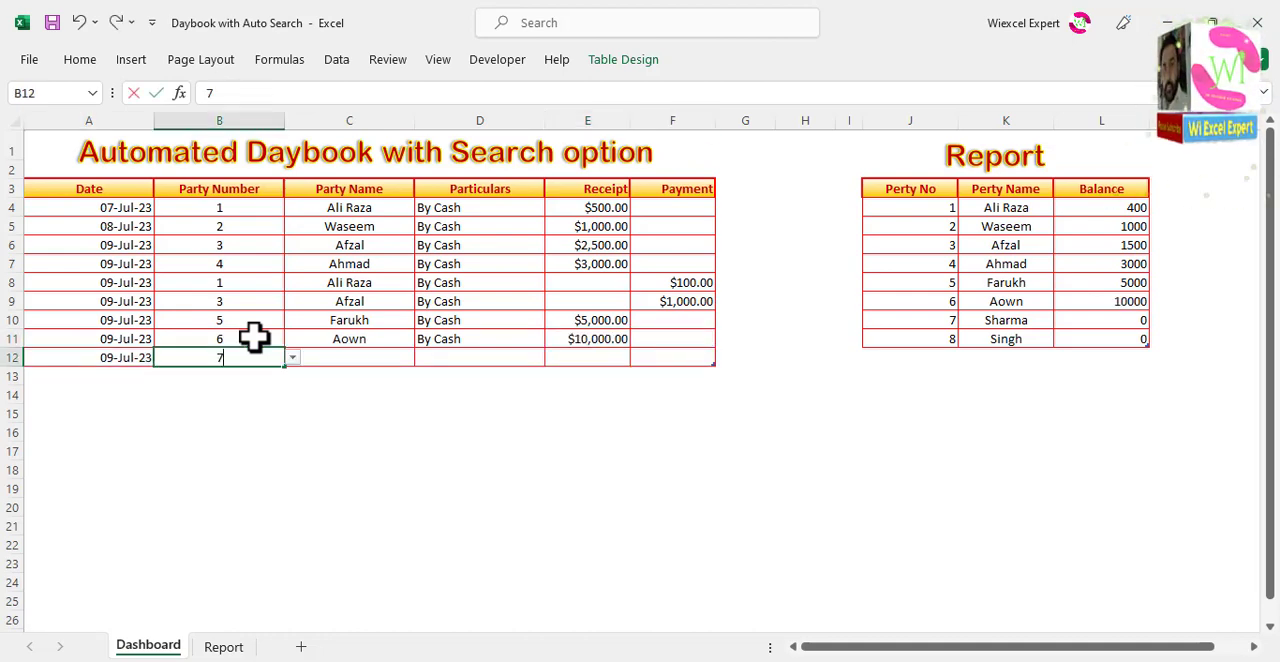
{"action": "key", "text": "Tab"}
{"action": "key", "text": "Tab"}
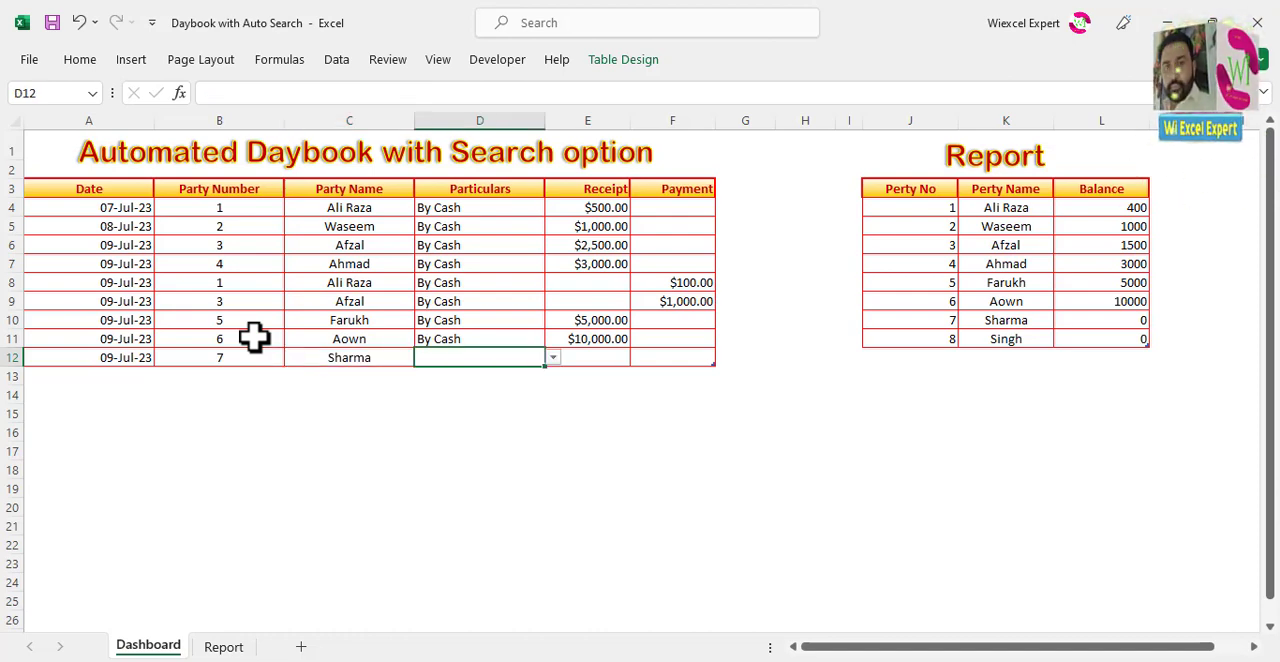
{"action": "key", "text": "Tab"}
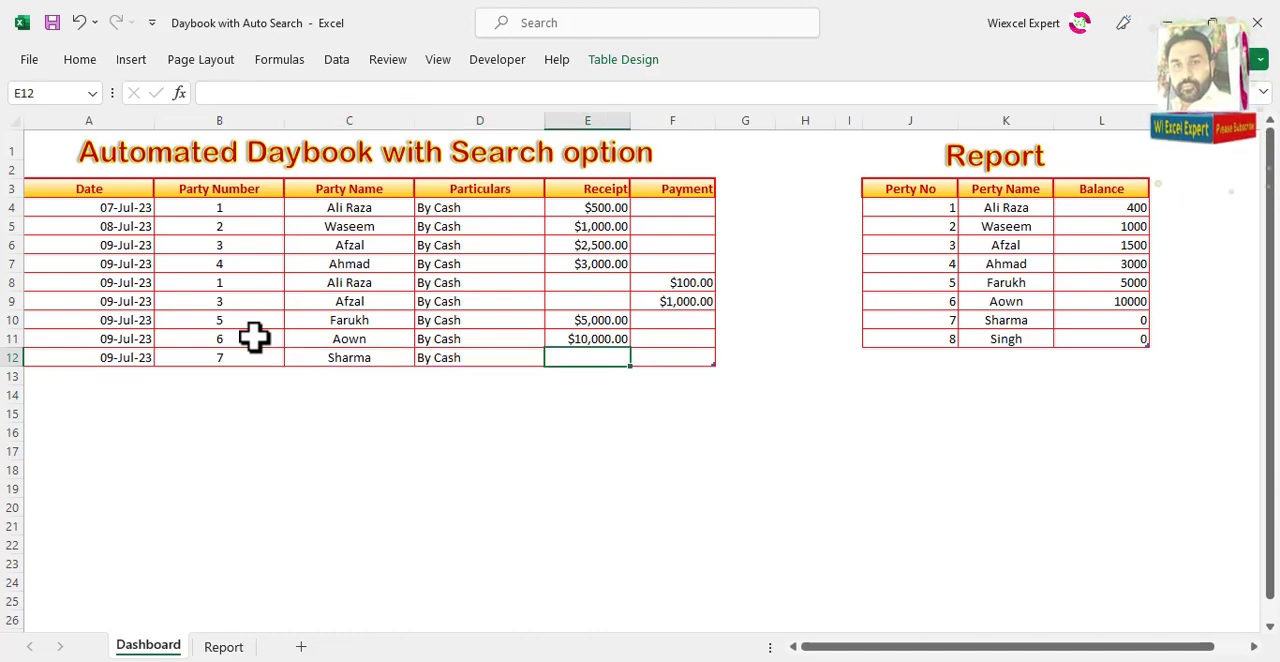
{"action": "key", "text": "Left"}
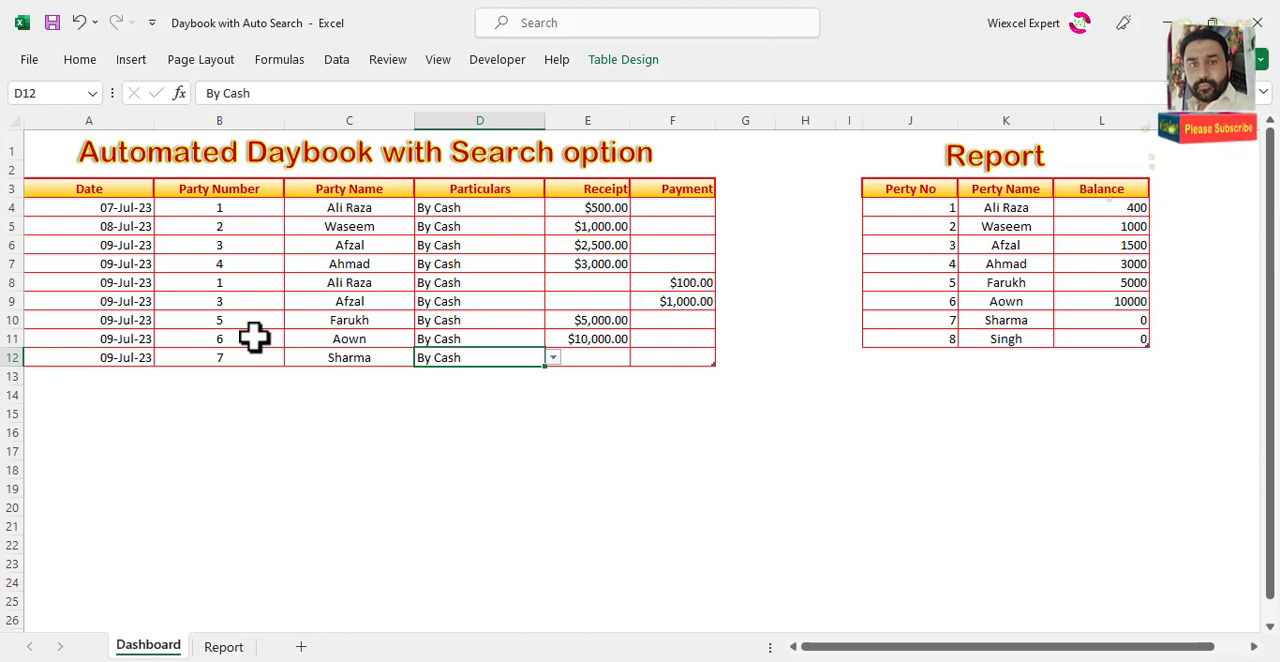
{"action": "left_click", "coordinate": [552, 359]}
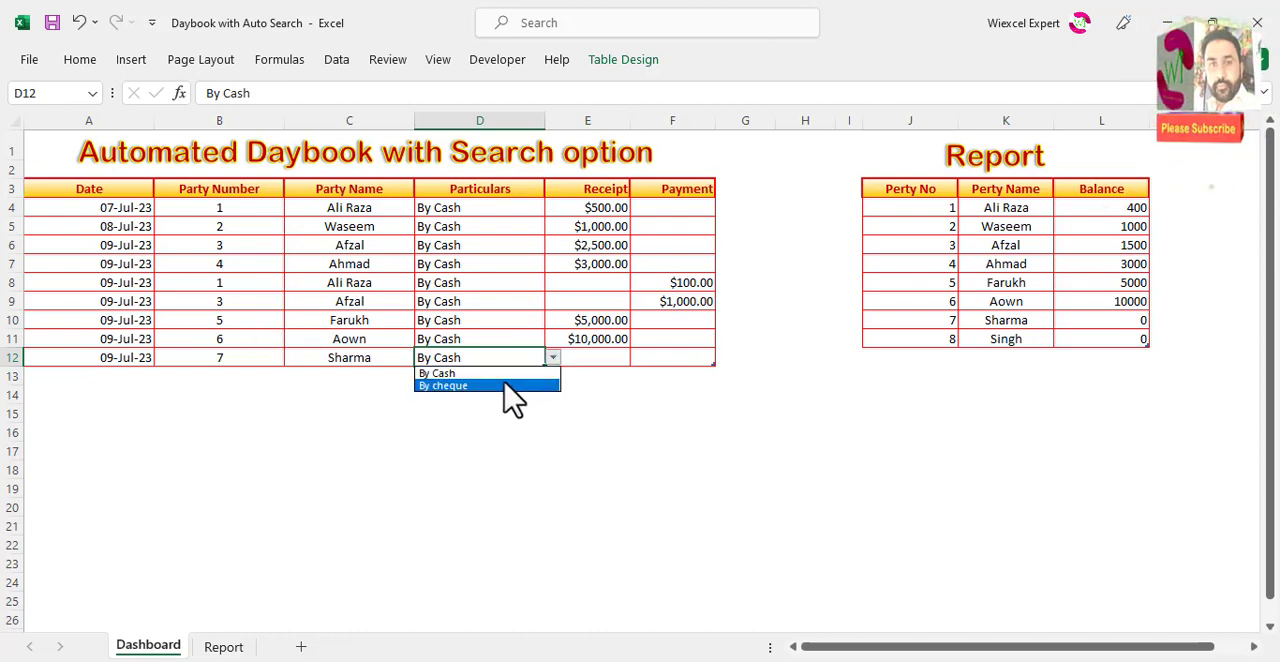
{"action": "left_click", "coordinate": [505, 385]}
{"action": "left_click", "coordinate": [594, 357]}
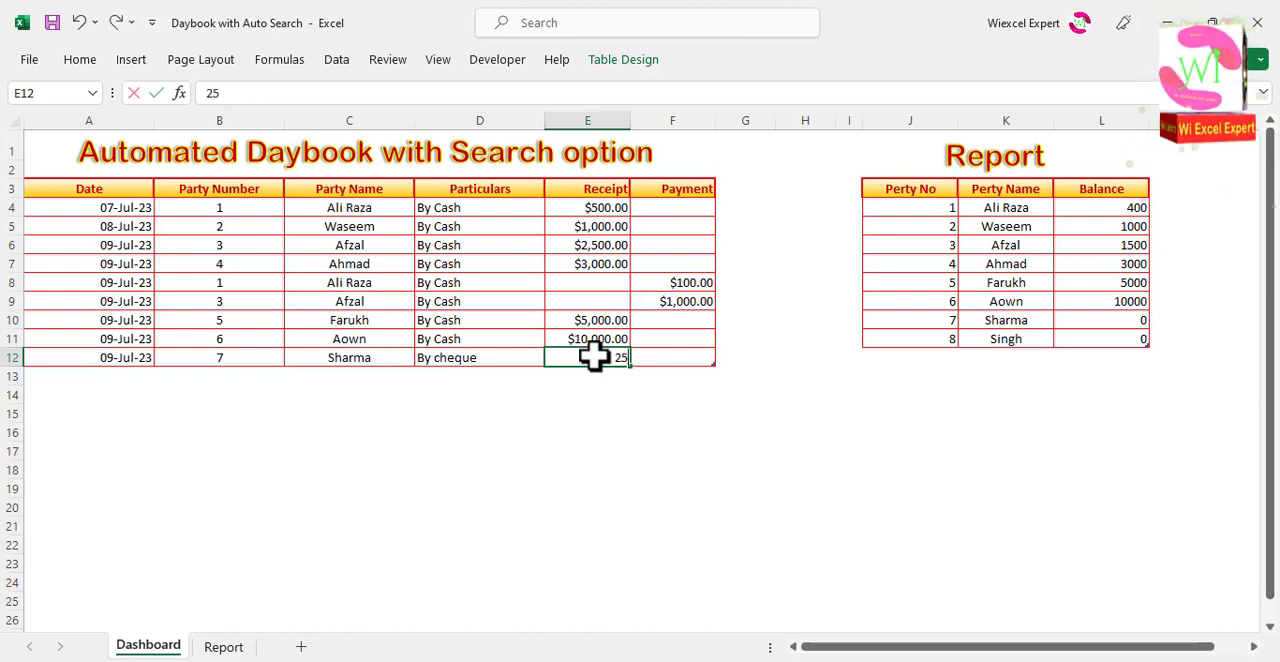
{"action": "type", "text": "25,000"}
{"action": "key", "text": "Tab"}
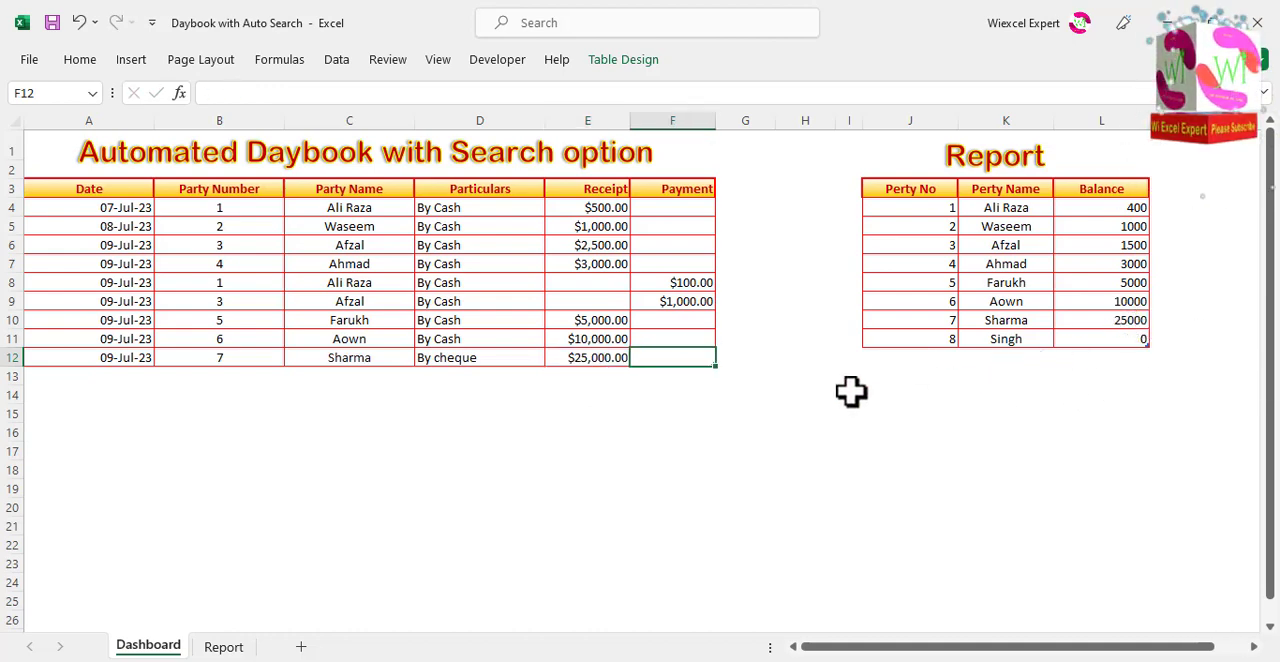
Step: Add a Dashboard entry in row 13 with the date 09-Jul-23, party number 8, particulars By cheque and a receipt of 15000
{"action": "key", "text": "Tab"}
{"action": "key", "text": "ctrl+d"}
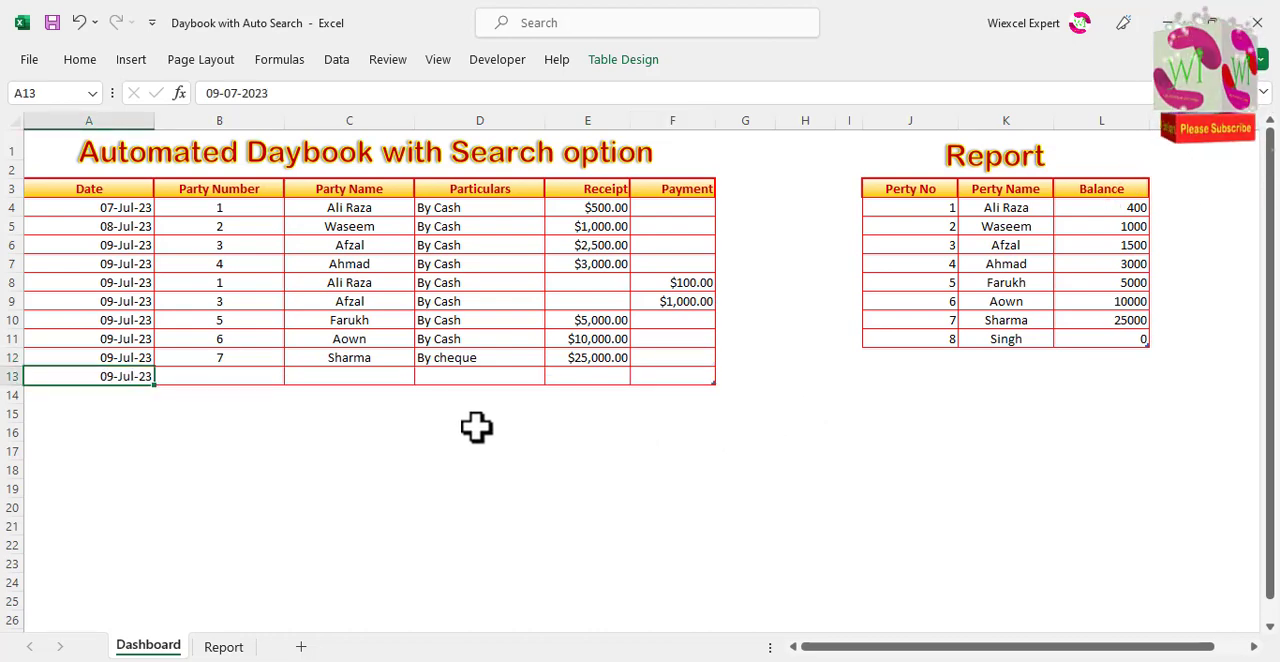
{"action": "key", "text": "Tab"}
{"action": "left_click", "coordinate": [291, 377]}
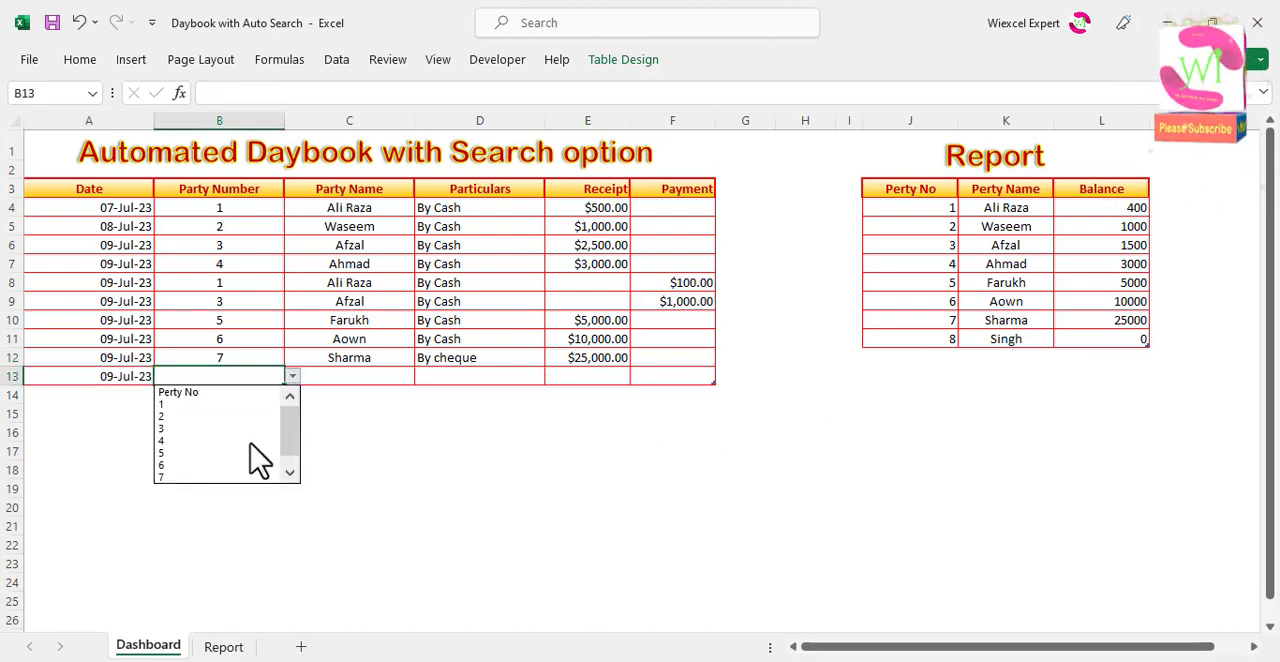
{"action": "left_click", "coordinate": [289, 472]}
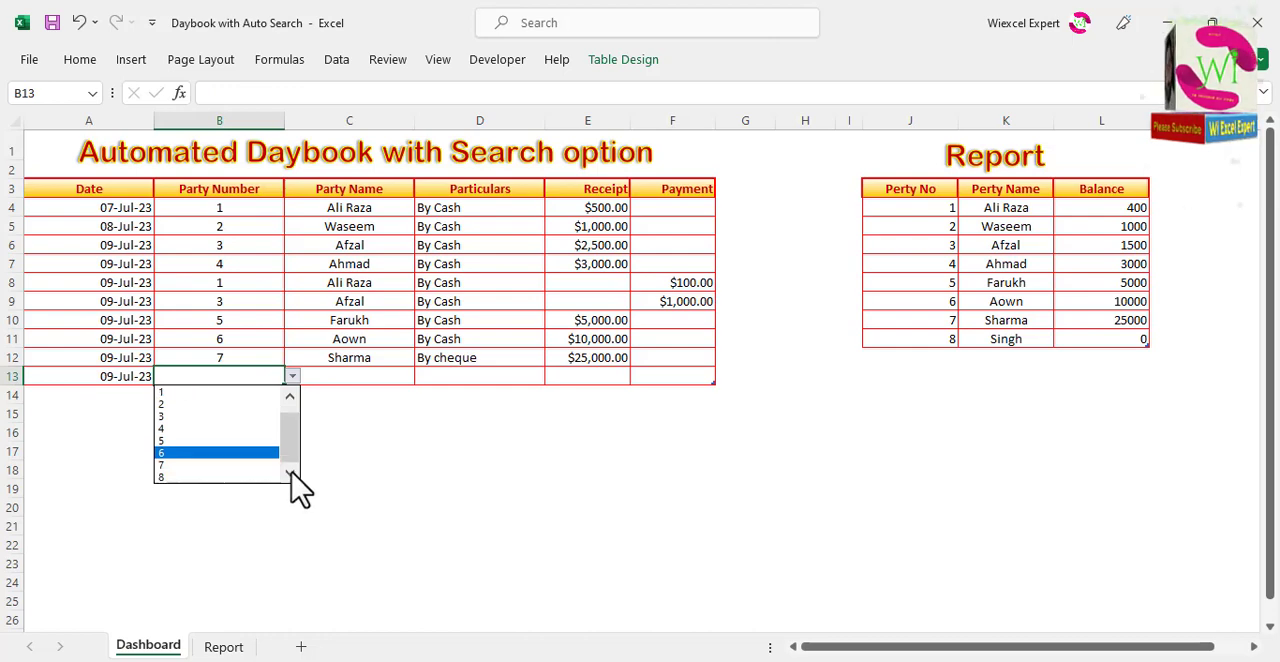
{"action": "left_click", "coordinate": [252, 477]}
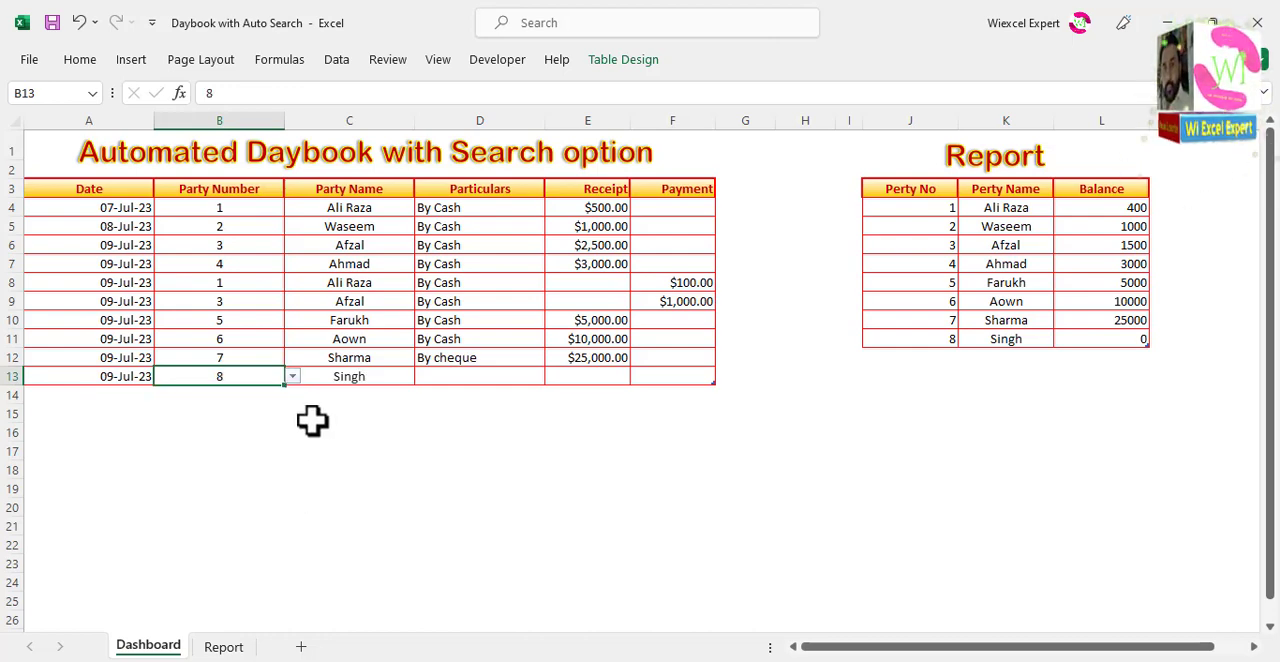
{"action": "left_click", "coordinate": [432, 375]}
{"action": "key", "text": "ctrl+d"}
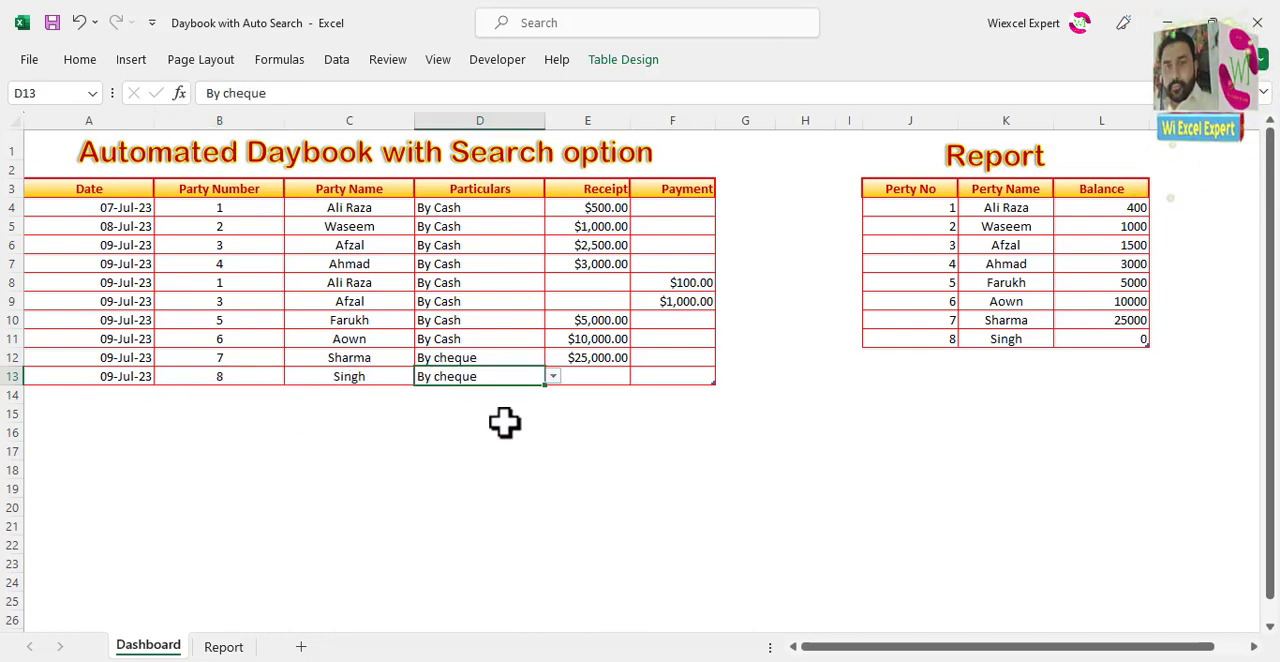
{"action": "left_click", "coordinate": [600, 376]}
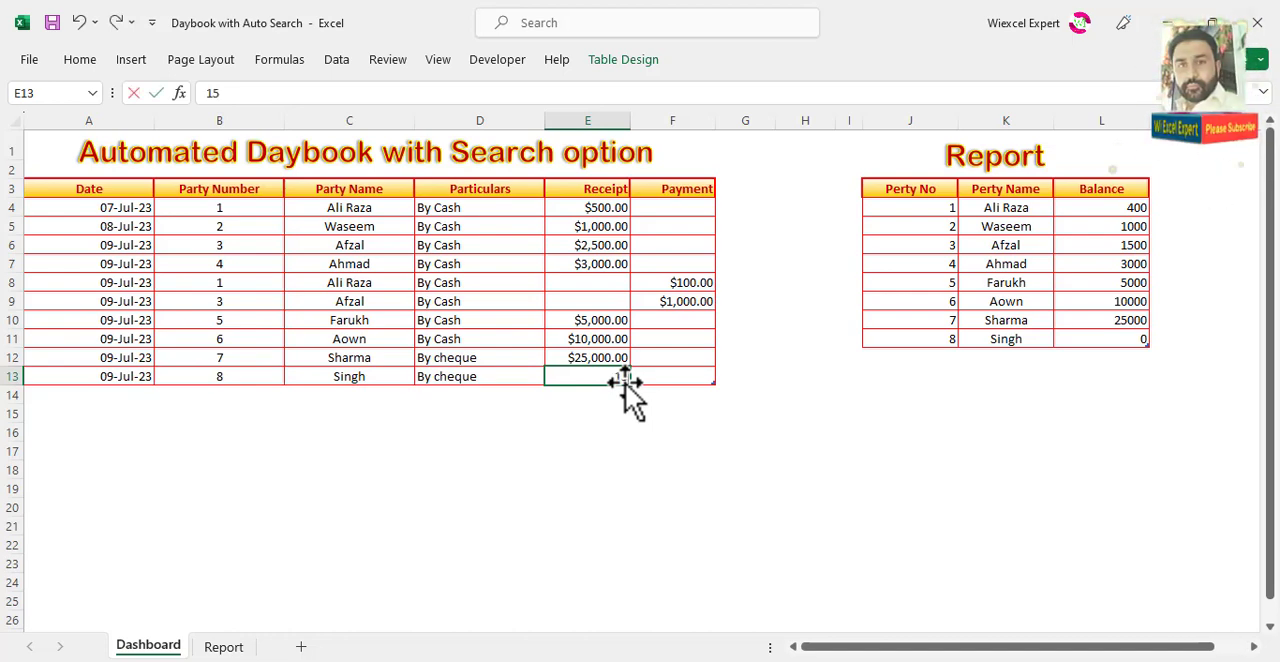
{"action": "key", "text": "Tab"}
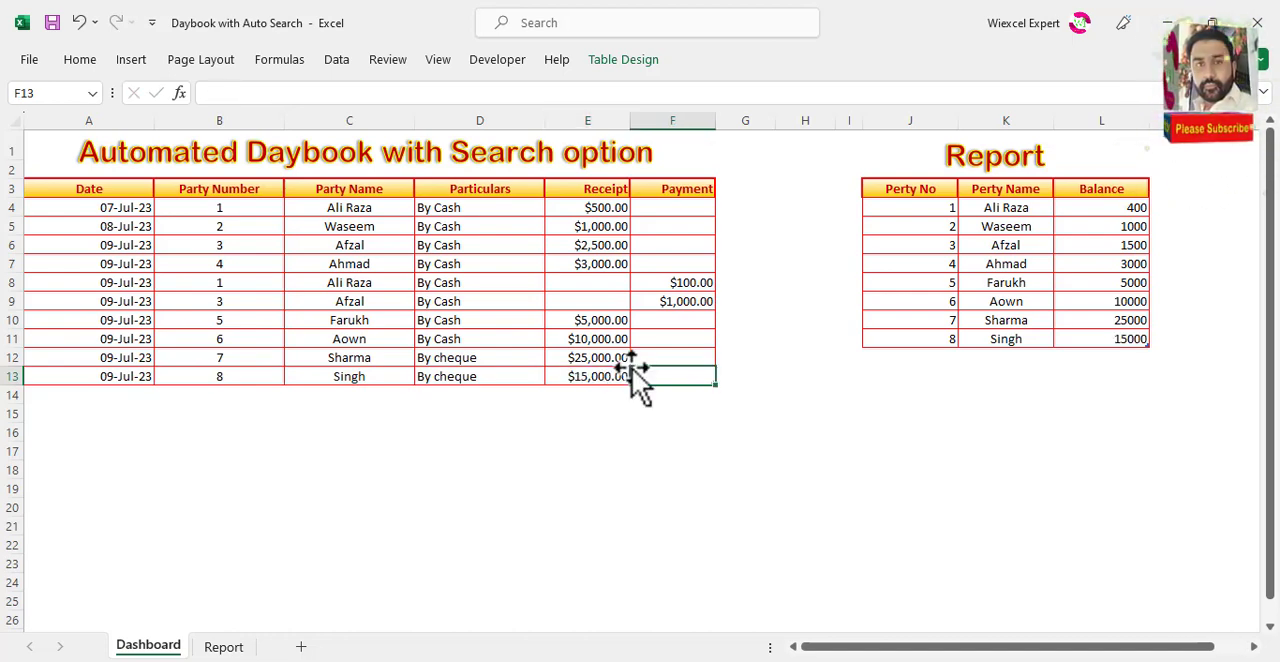
Step: Start a new Dashboard entry in row 14, copying the date 09-Jul-23 and party number 8 from the row above
{"action": "key", "text": "Tab"}
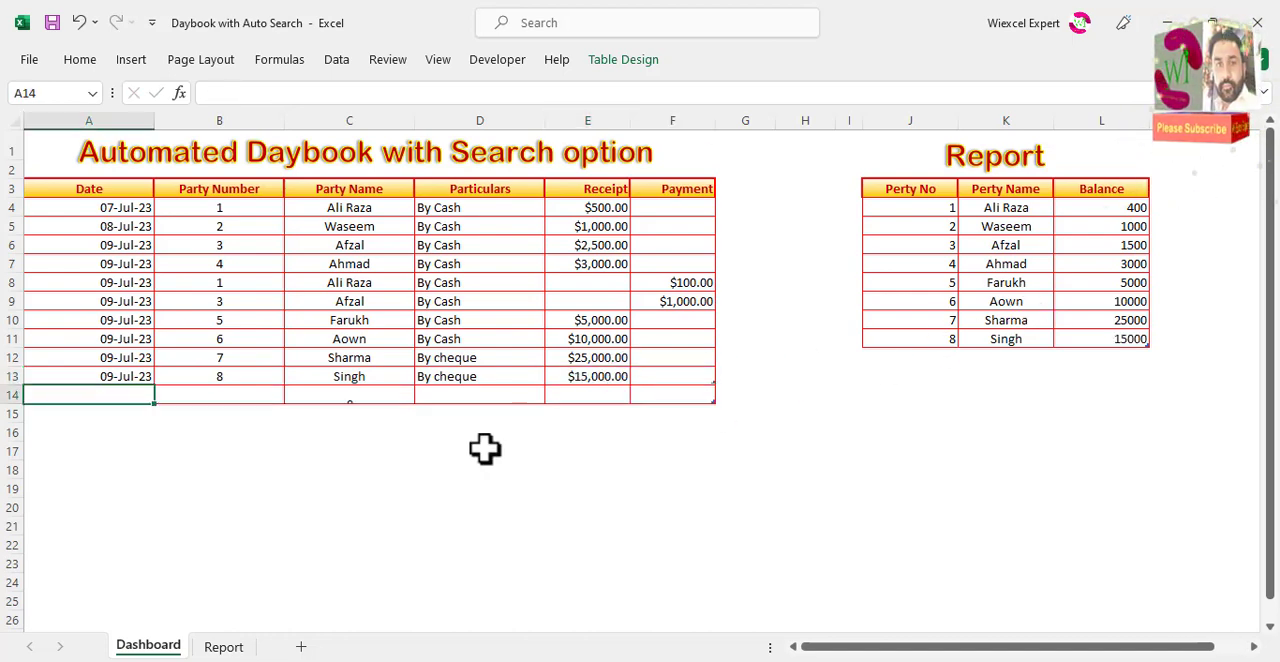
{"action": "key", "text": "ctrl+d"}
{"action": "key", "text": "Tab"}
{"action": "key", "text": "ctrl+d"}
{"action": "key", "text": "Tab"}
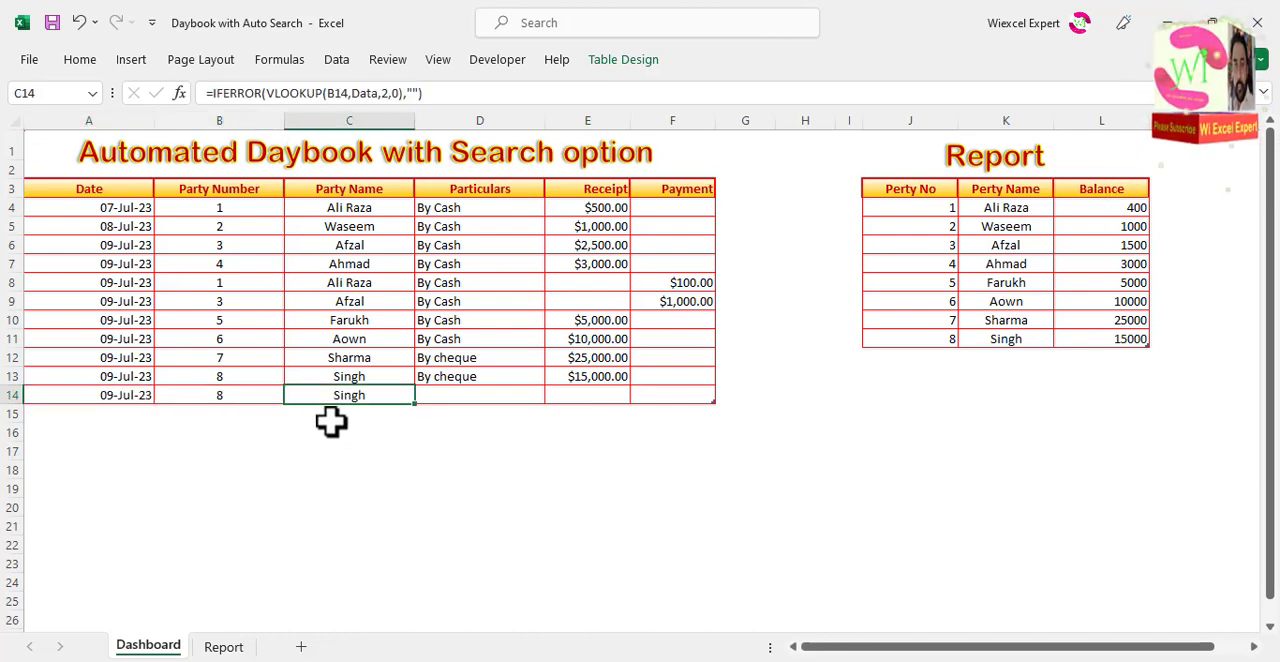
Step: Complete the row 14 entry with the particulars By Cash from the list and a payment of 10000
{"action": "key", "text": "Tab"}
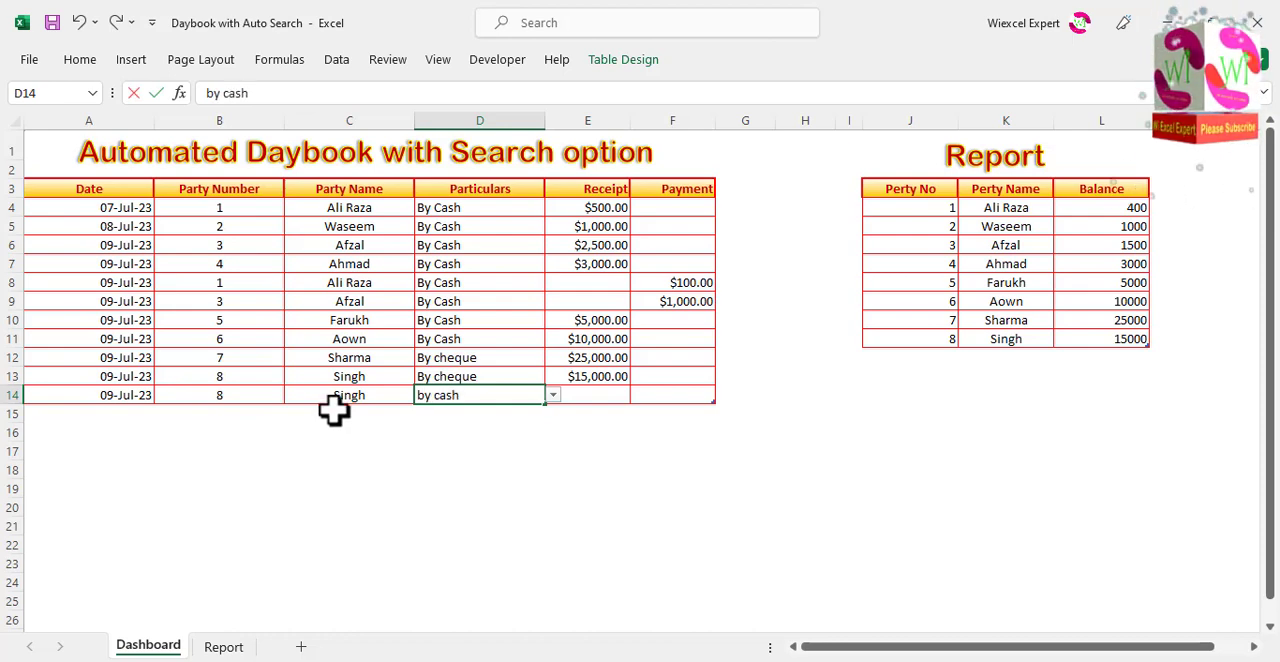
{"action": "key", "text": "Tab"}
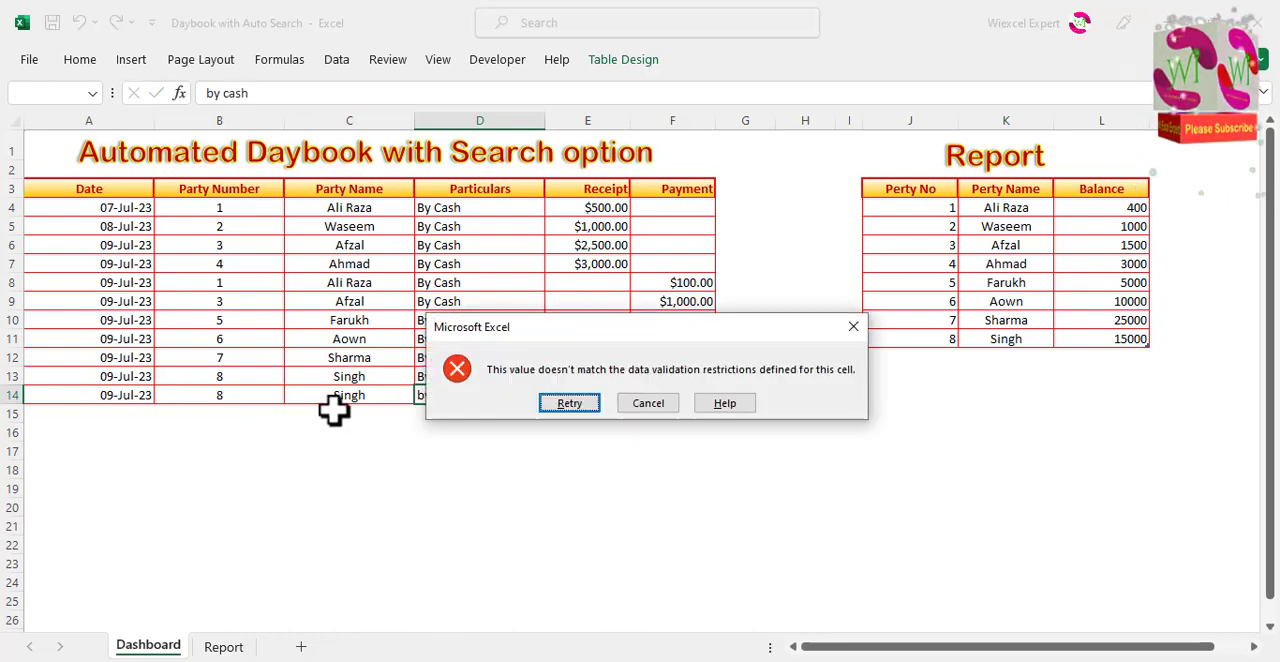
{"action": "left_click", "coordinate": [608, 400]}
{"action": "left_click", "coordinate": [552, 396]}
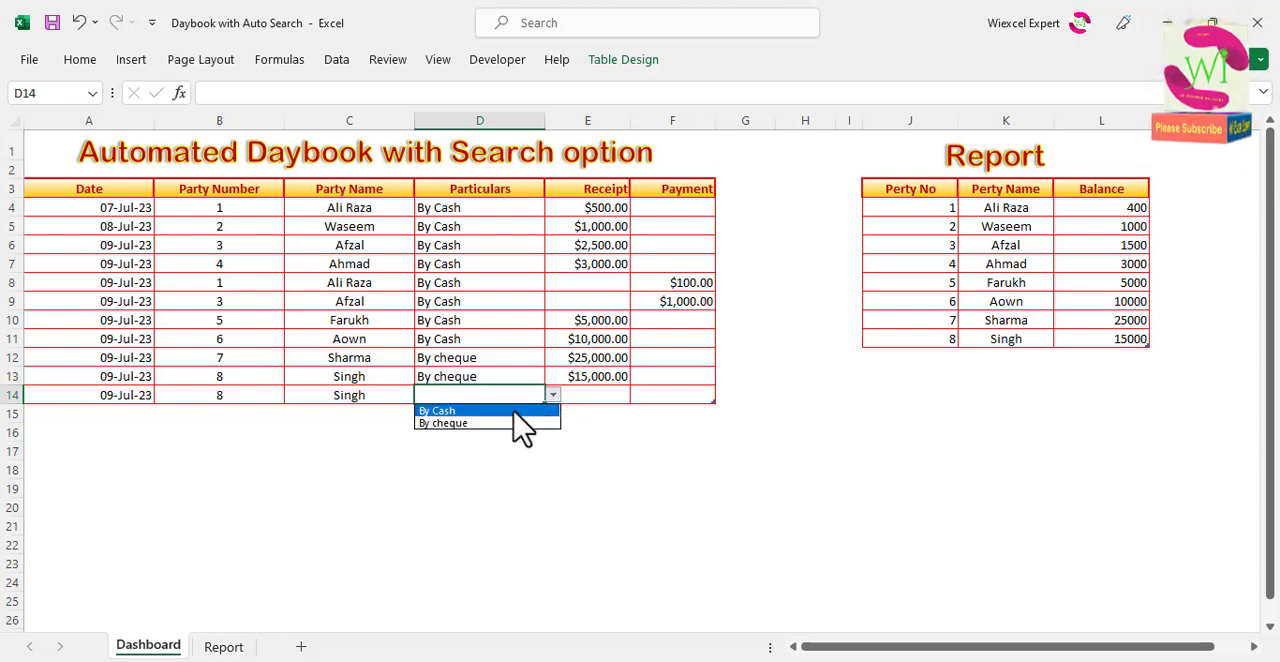
{"action": "left_click", "coordinate": [507, 411]}
{"action": "key", "text": "Tab"}
{"action": "key", "text": "Tab"}
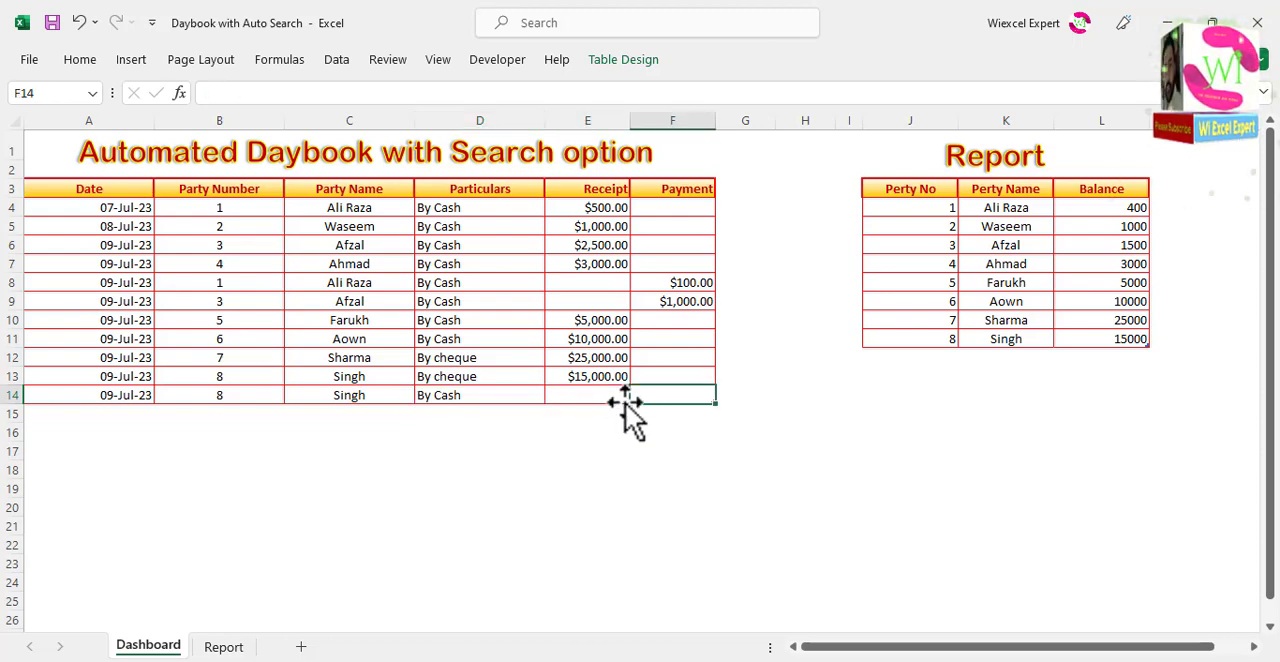
{"action": "type", "text": "10000"}
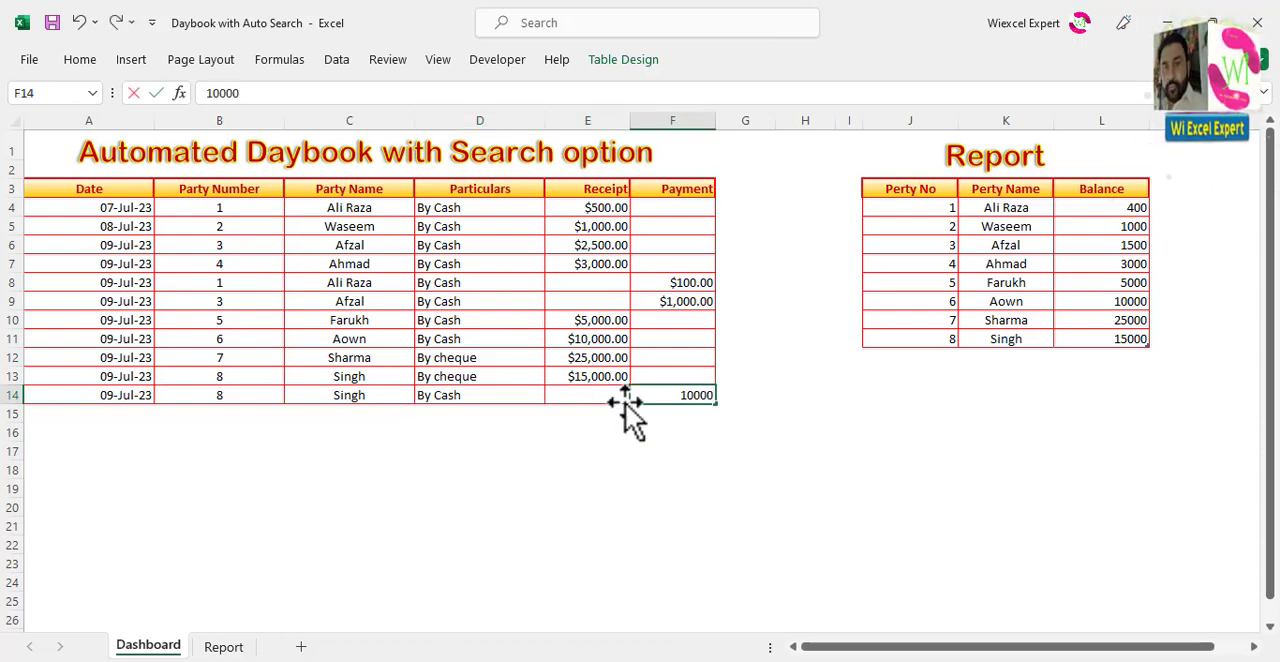
{"action": "key", "text": "Tab"}
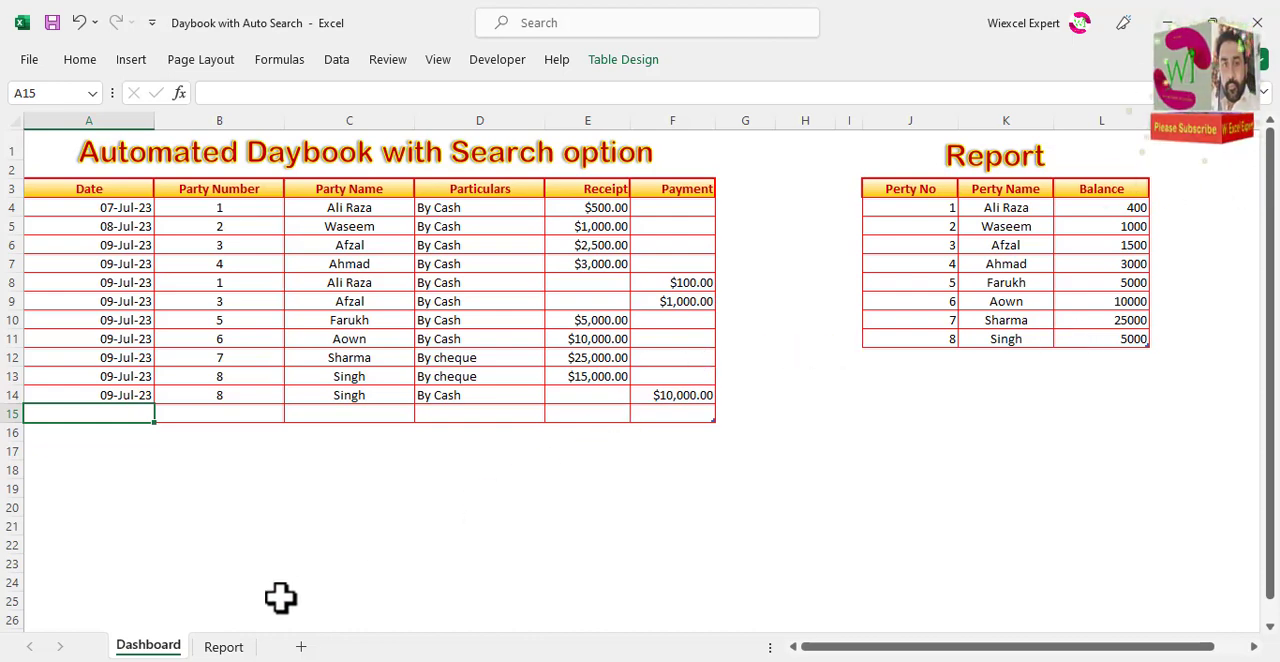
Step: Draw a rounded rectangle across G1:H1, between the two sheet titles, and label it Reports
{"action": "left_click", "coordinate": [768, 149]}
{"action": "left_click", "coordinate": [131, 60]}
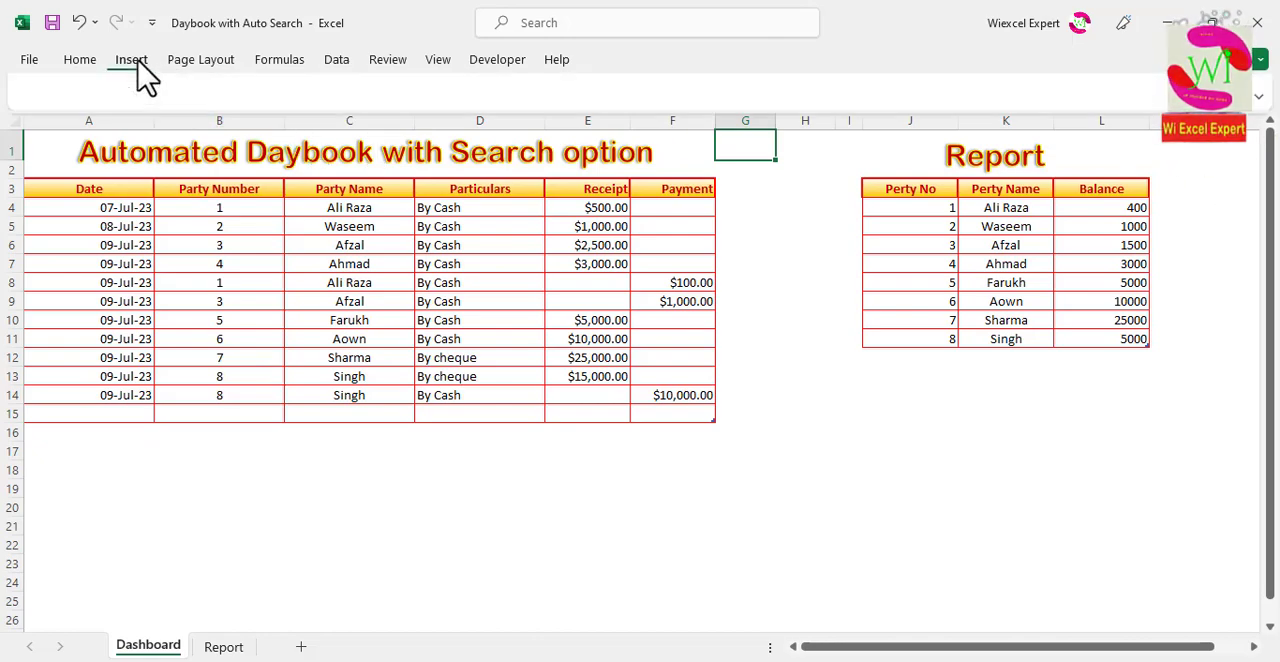
{"action": "left_click", "coordinate": [240, 135]}
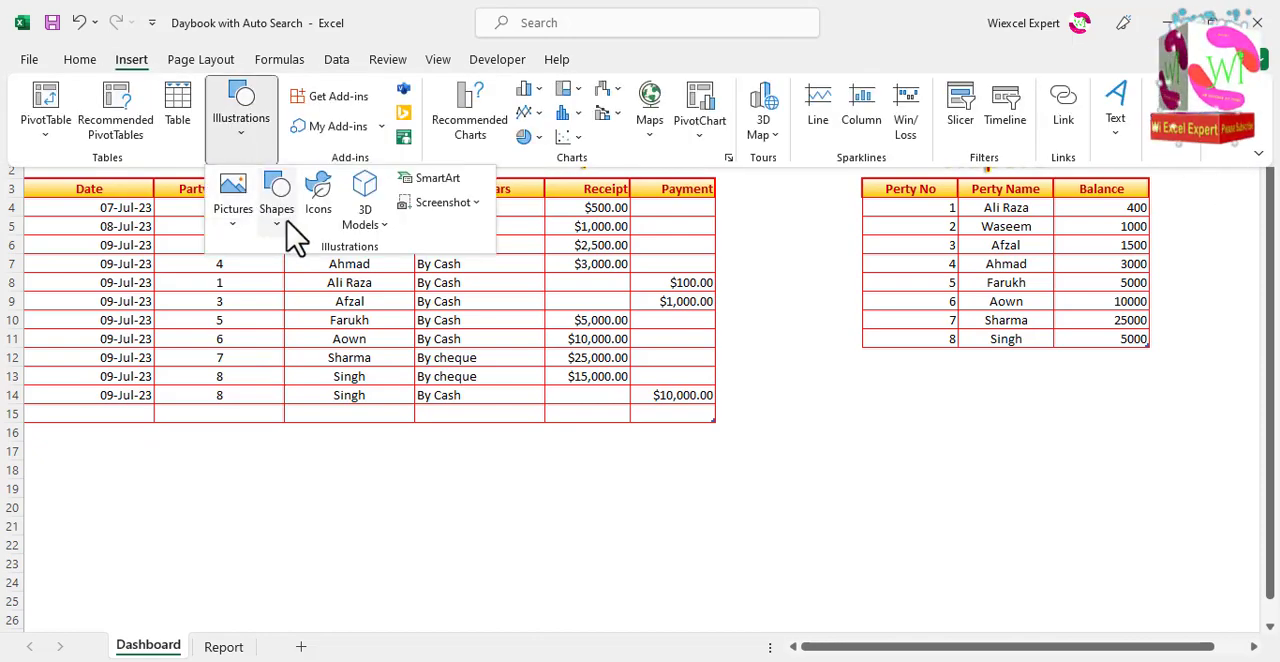
{"action": "left_click", "coordinate": [280, 225]}
{"action": "left_click", "coordinate": [288, 404]}
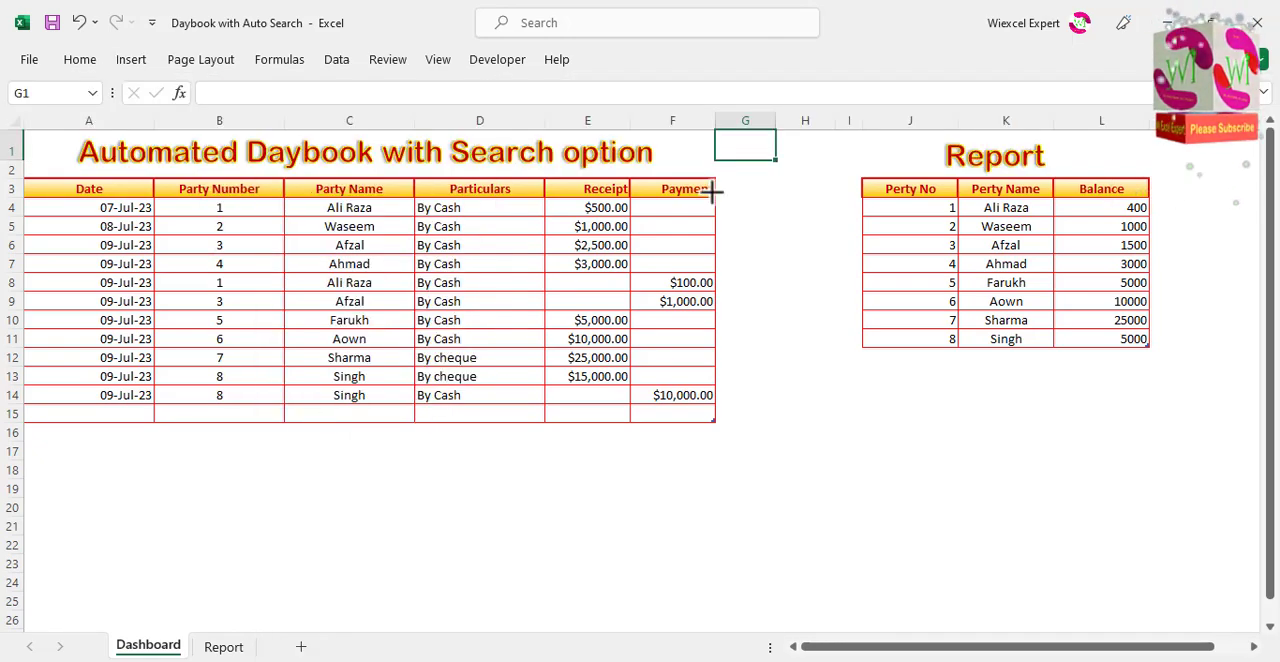
{"action": "left_click_drag", "start_coordinate": [755, 148], "coordinate": [823, 167]}
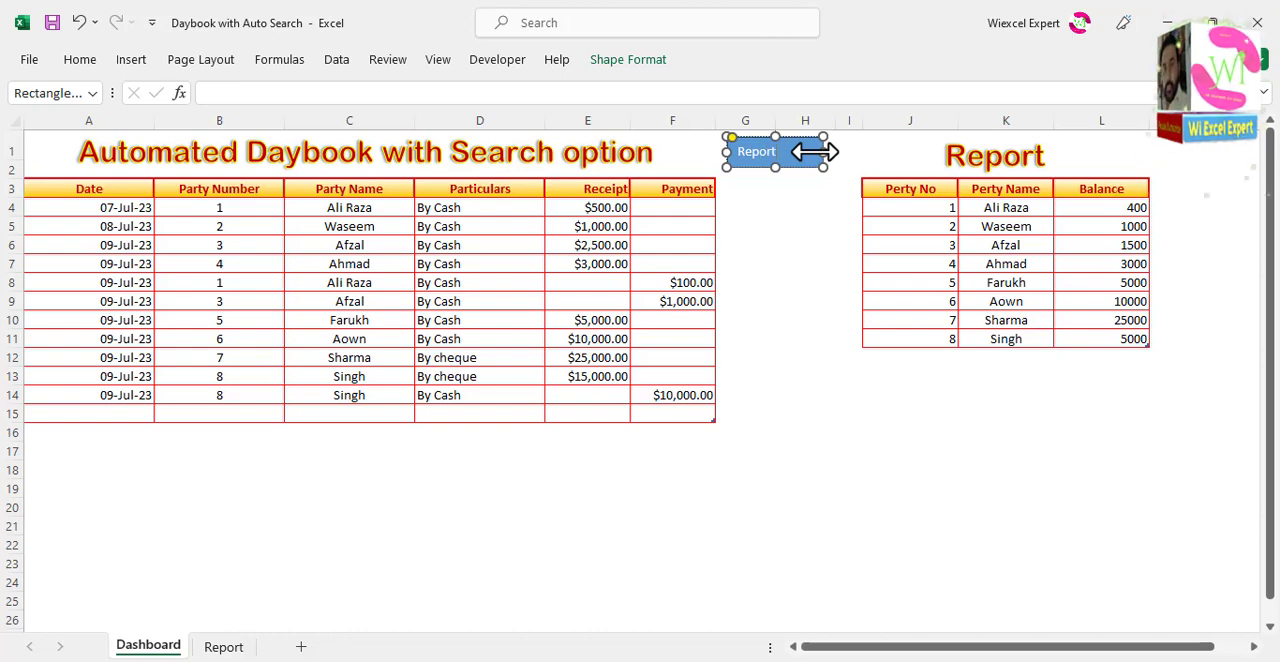
{"action": "left_click", "coordinate": [745, 245]}
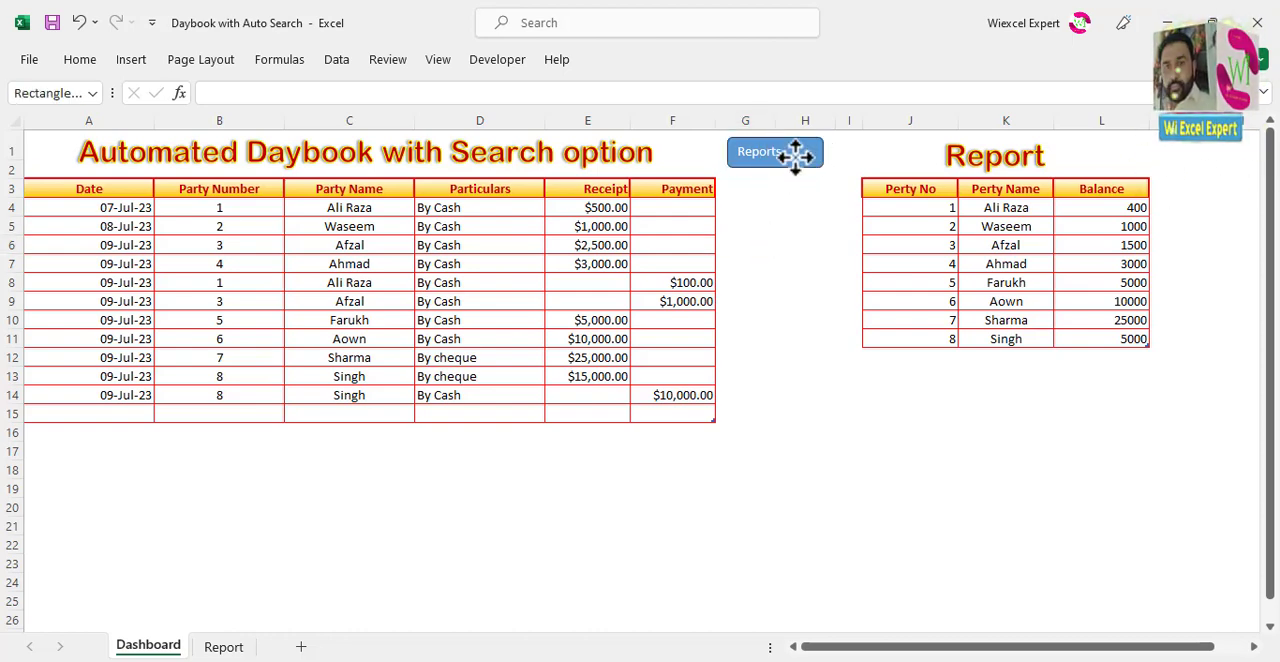
Step: Move the Reports shape down beside rows 11 to 13 and apply the orange style from the last row of theme styles
{"action": "left_click_drag", "start_coordinate": [794, 163], "coordinate": [794, 363]}
{"action": "left_click", "coordinate": [635, 62]}
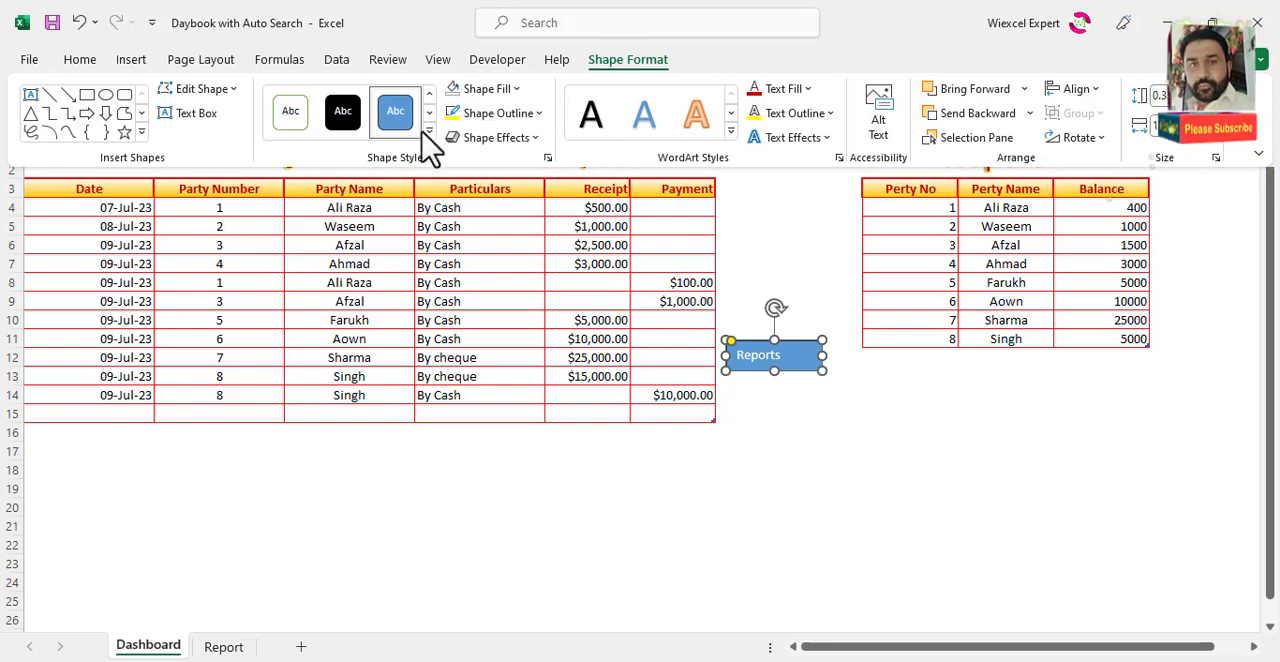
{"action": "left_click", "coordinate": [428, 133]}
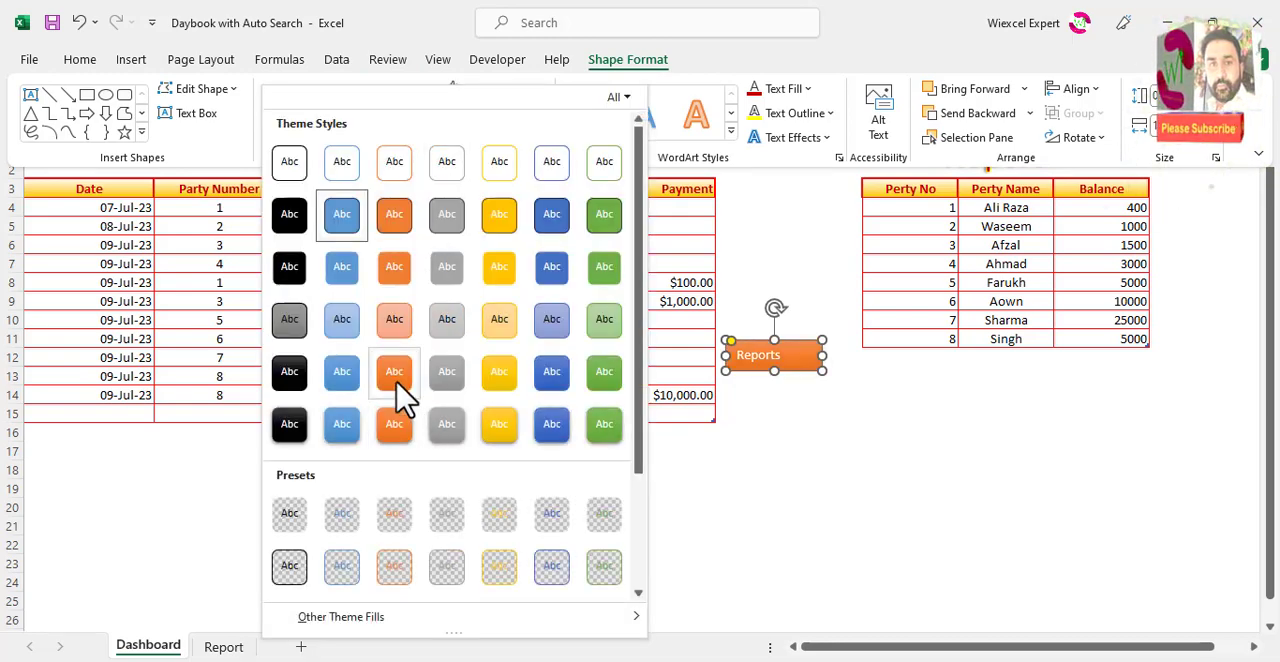
{"action": "left_click", "coordinate": [398, 418]}
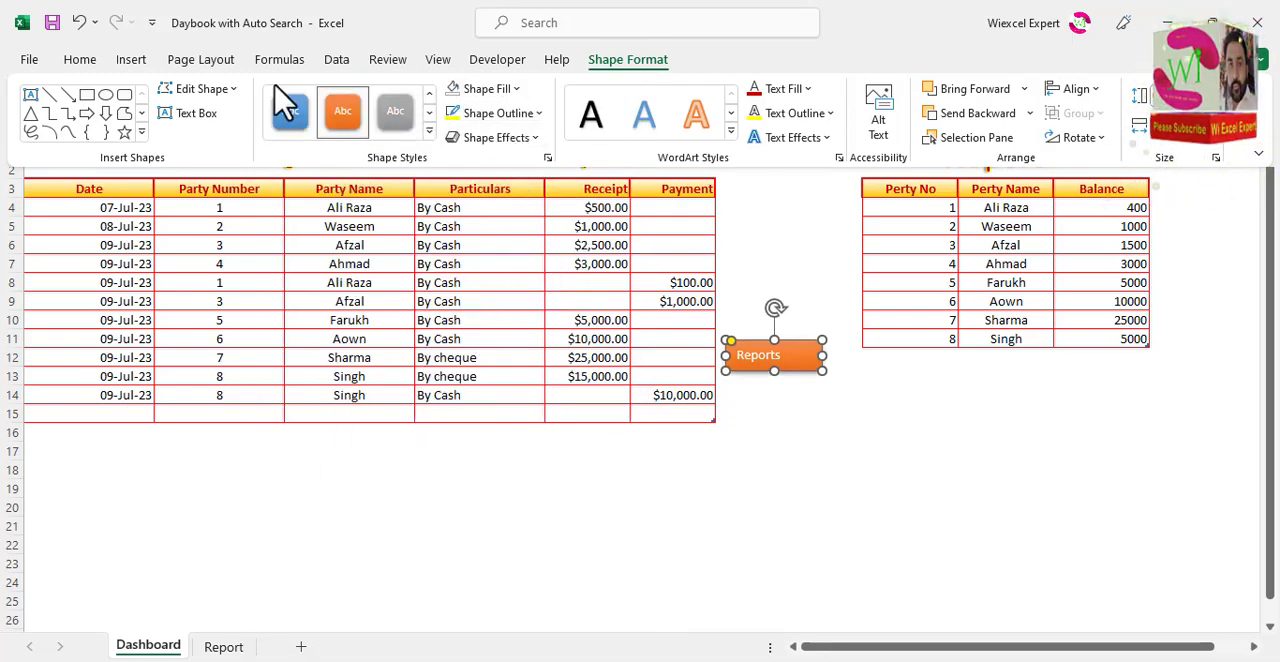
Step: Give the Reports label the plain black WordArt style, centered both ways at size 16, and move the shape up beside the daybook title
{"action": "left_click", "coordinate": [731, 131]}
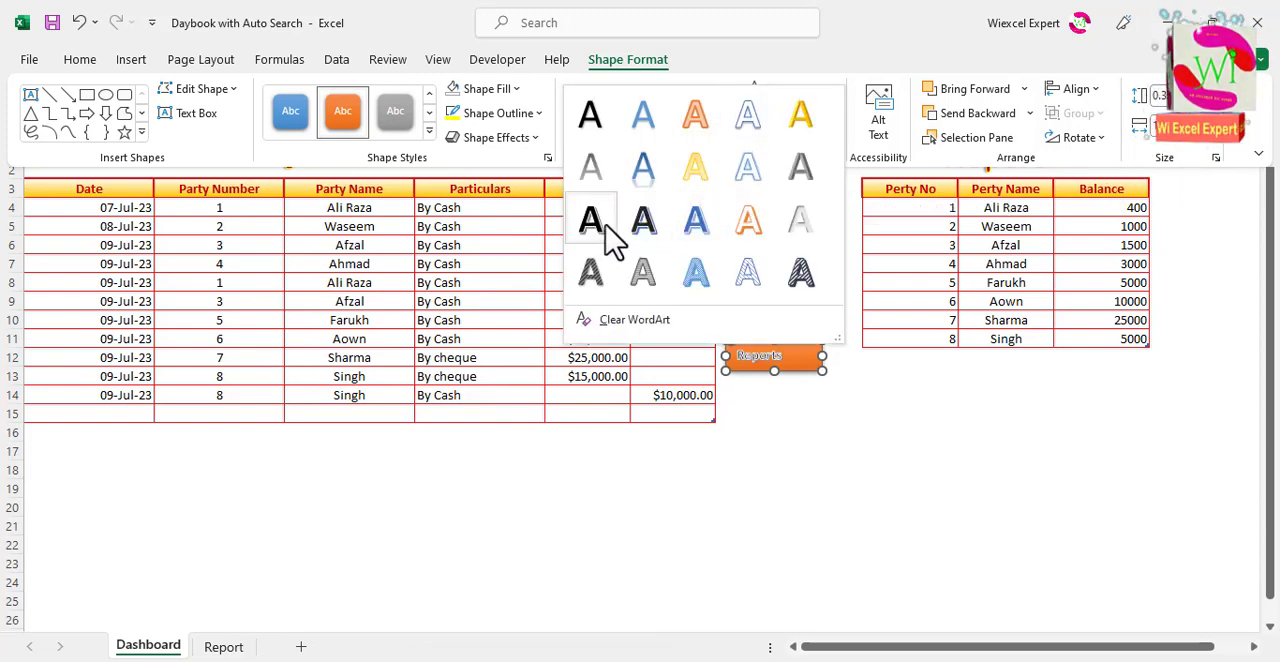
{"action": "left_click", "coordinate": [590, 115]}
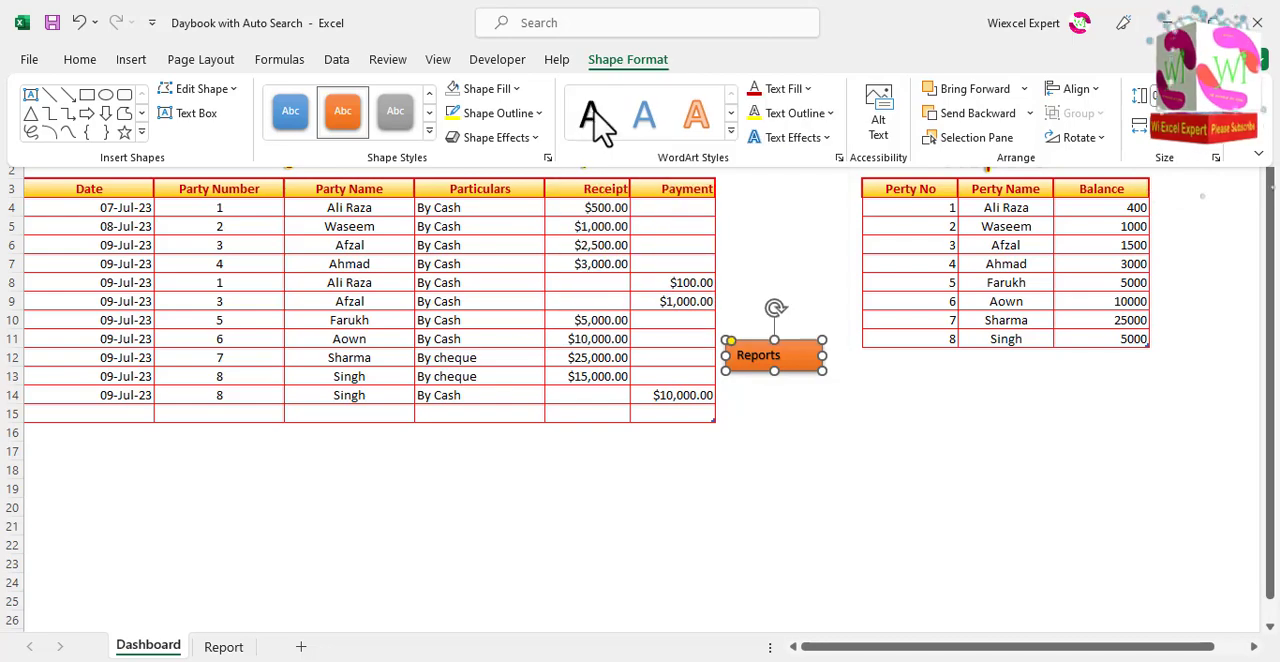
{"action": "left_click", "coordinate": [84, 62]}
{"action": "left_click", "coordinate": [369, 125]}
{"action": "left_click", "coordinate": [369, 96]}
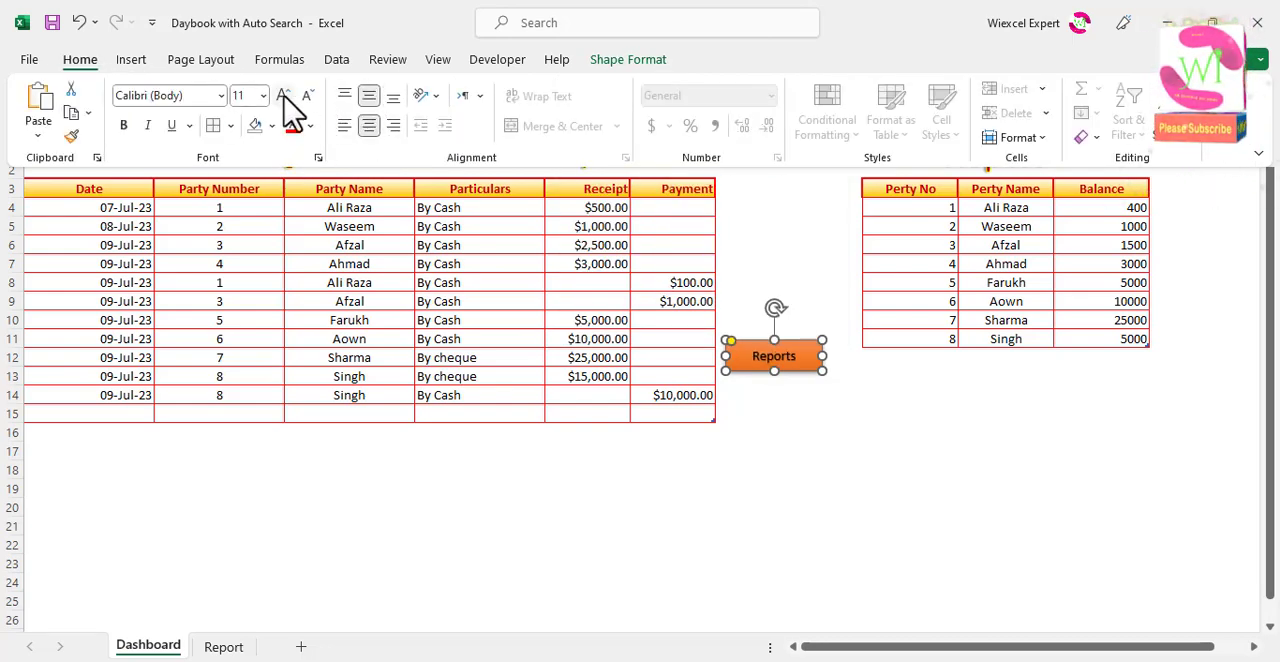
{"action": "left_click", "coordinate": [284, 95]}
{"action": "left_click", "coordinate": [284, 95]}
{"action": "key", "text": "ctrl+F1"}
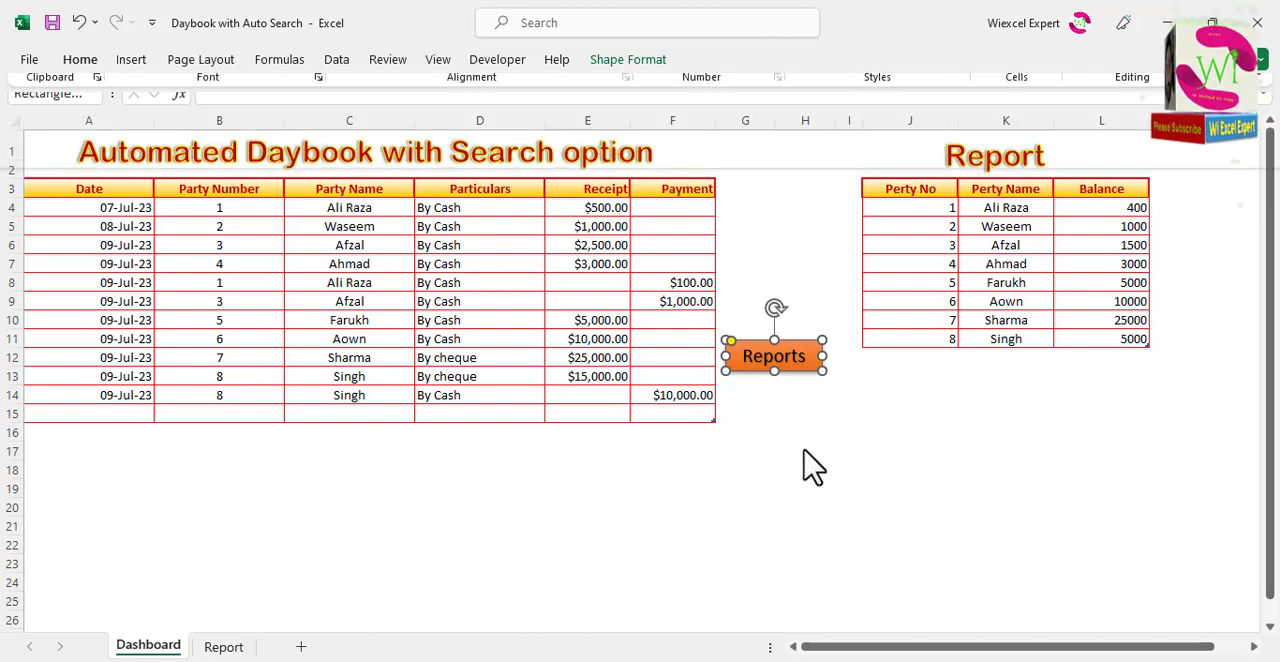
{"action": "left_click_drag", "start_coordinate": [808, 368], "coordinate": [766, 171]}
{"action": "key", "text": "Escape"}
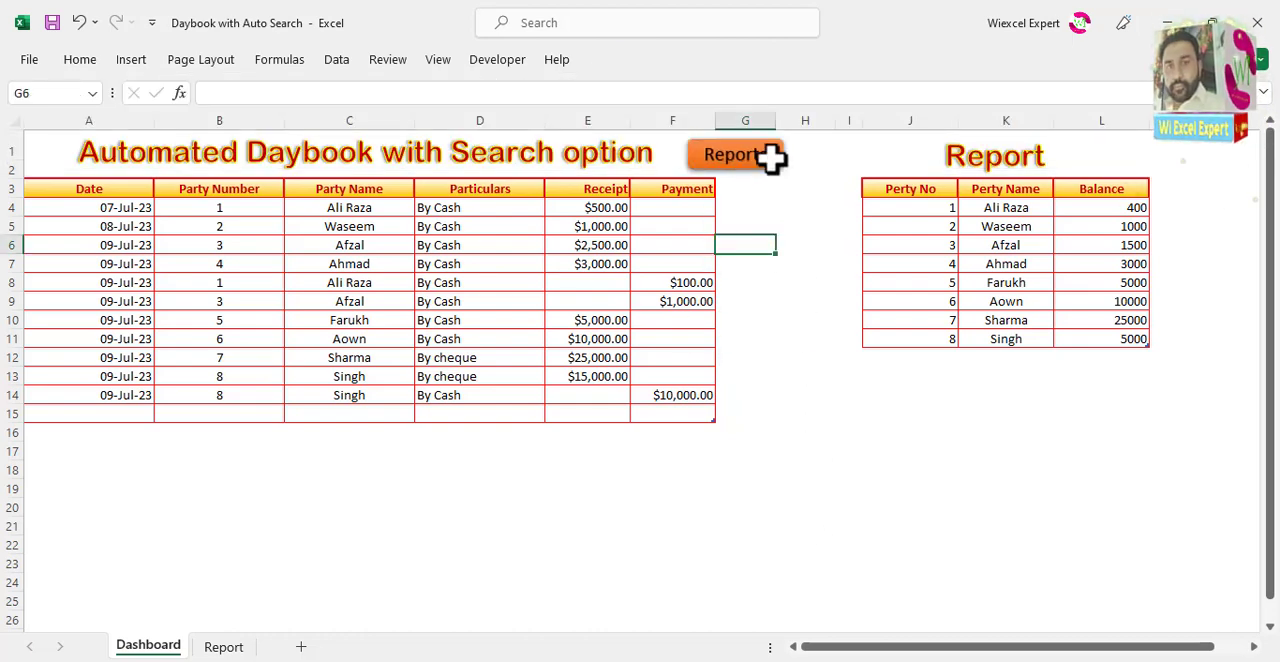
Step: Link the Reports shape to cell A1 of the Report sheet and test the link, returning to the Dashboard sheet
{"action": "right_click", "coordinate": [771, 158]}
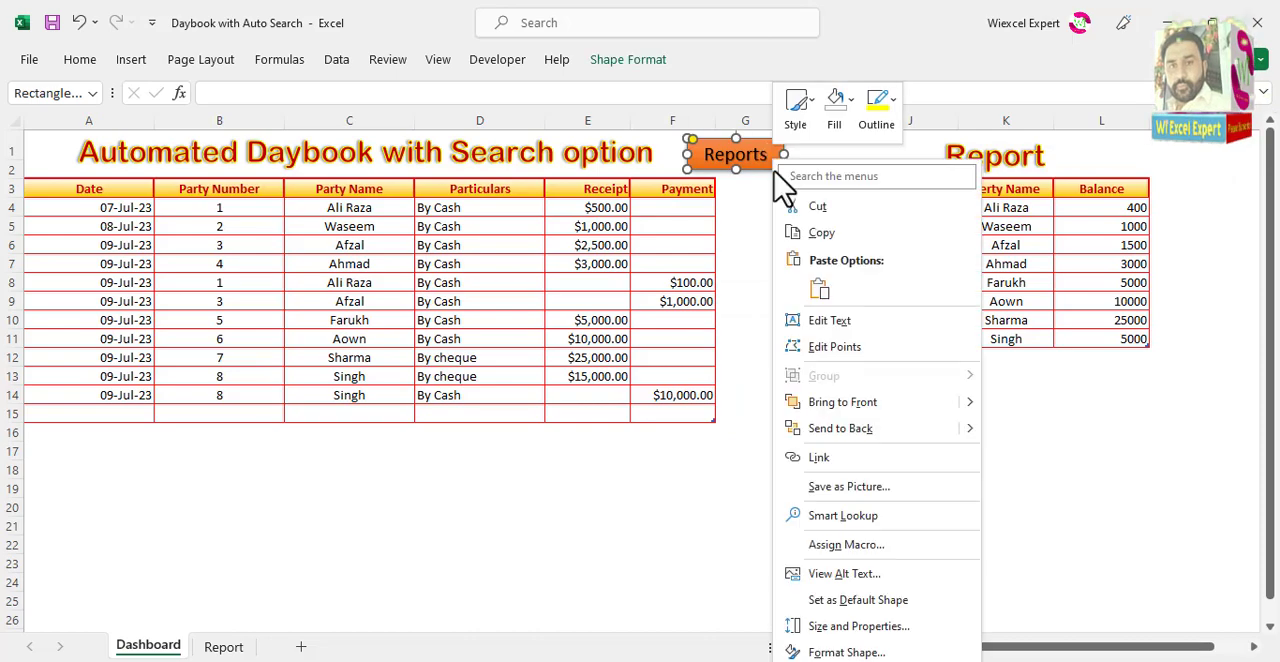
{"action": "left_click", "coordinate": [866, 460]}
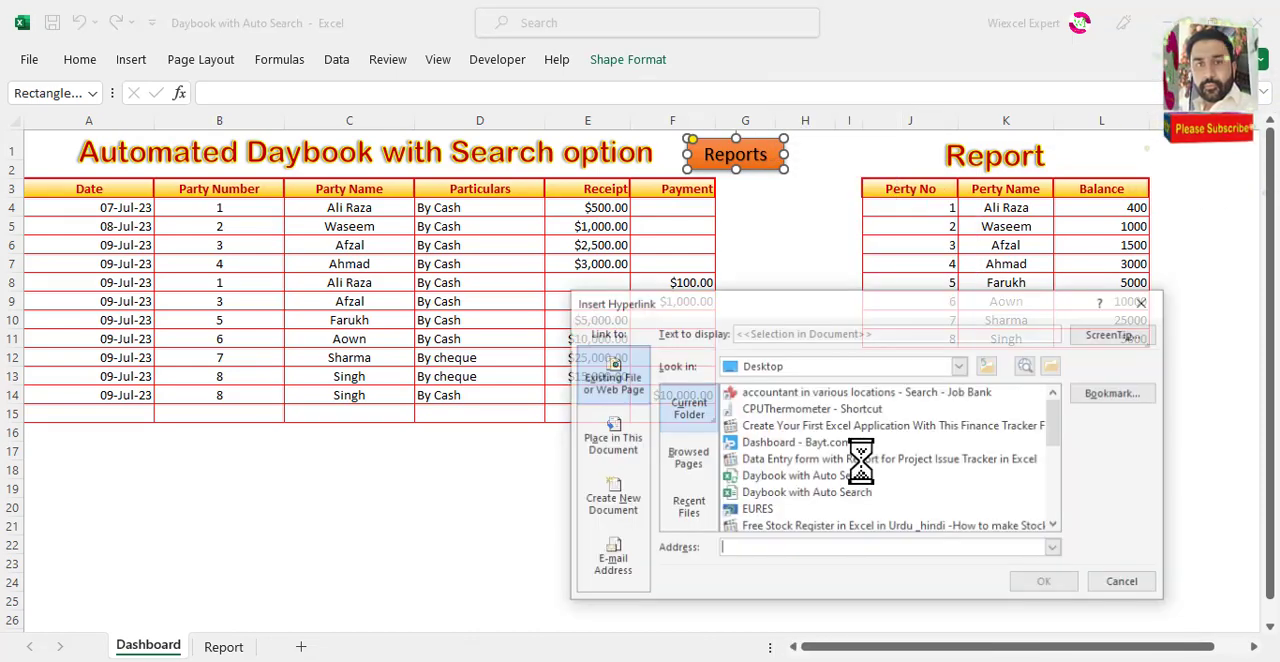
{"action": "left_click", "coordinate": [628, 442]}
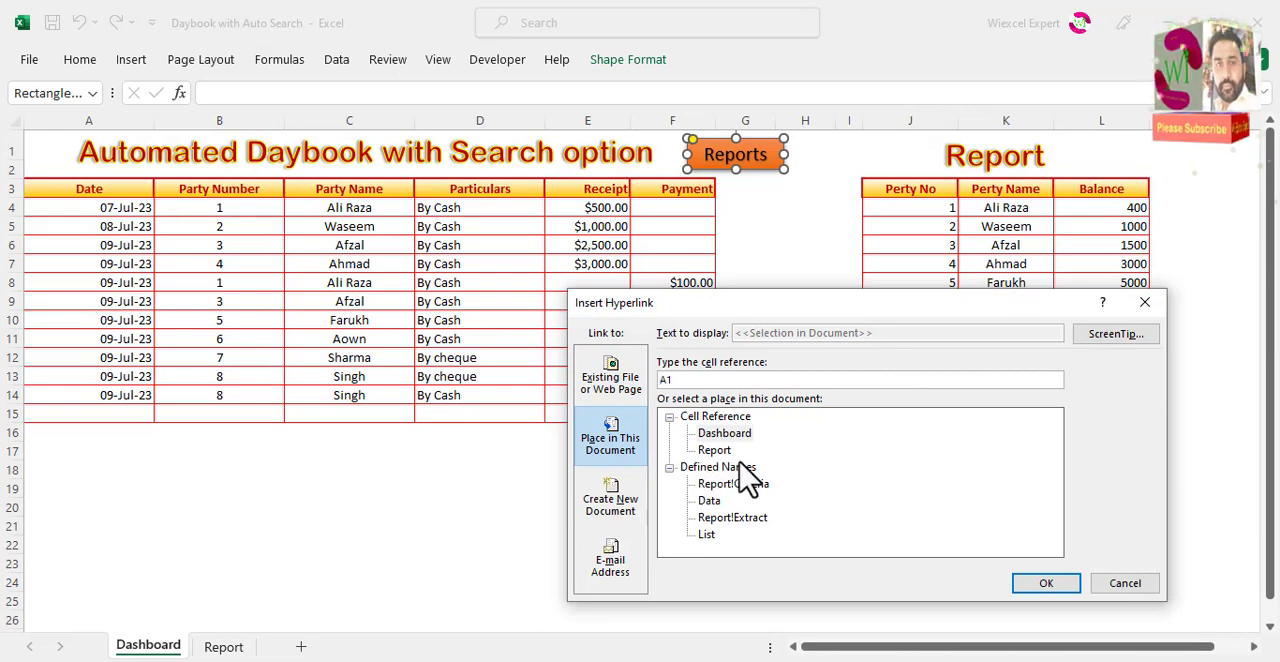
{"action": "left_click", "coordinate": [715, 451]}
{"action": "left_click", "coordinate": [1040, 590]}
{"action": "left_click", "coordinate": [843, 435]}
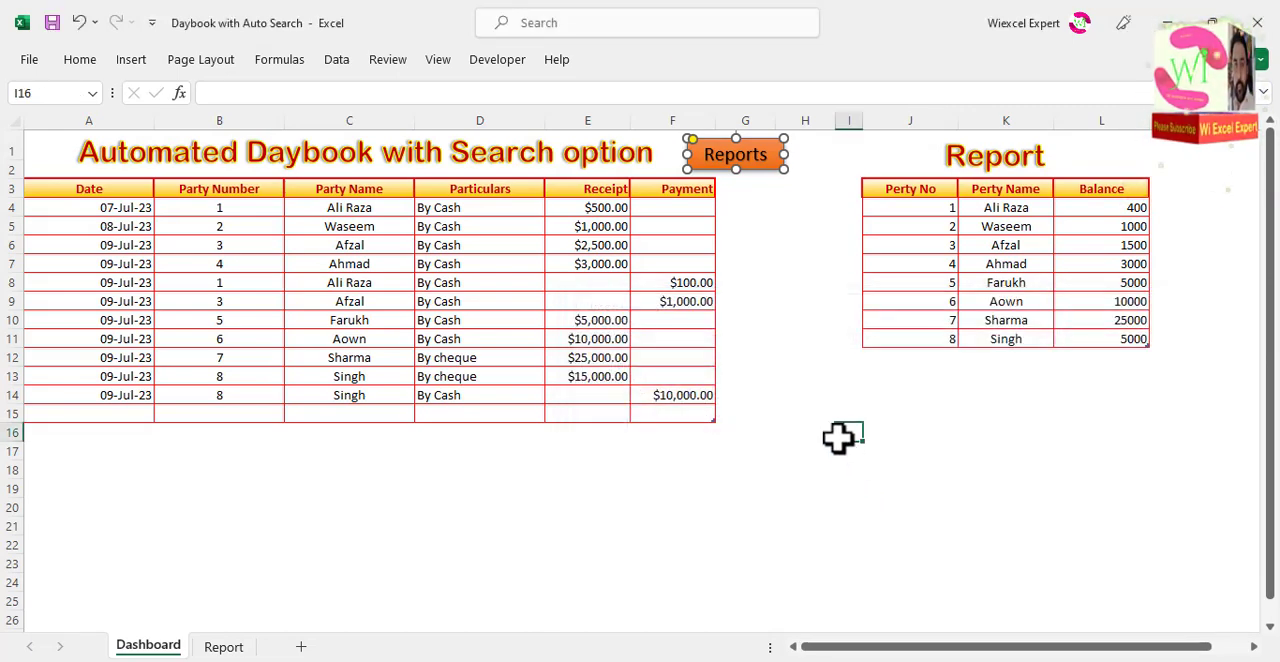
{"action": "left_click", "coordinate": [748, 195]}
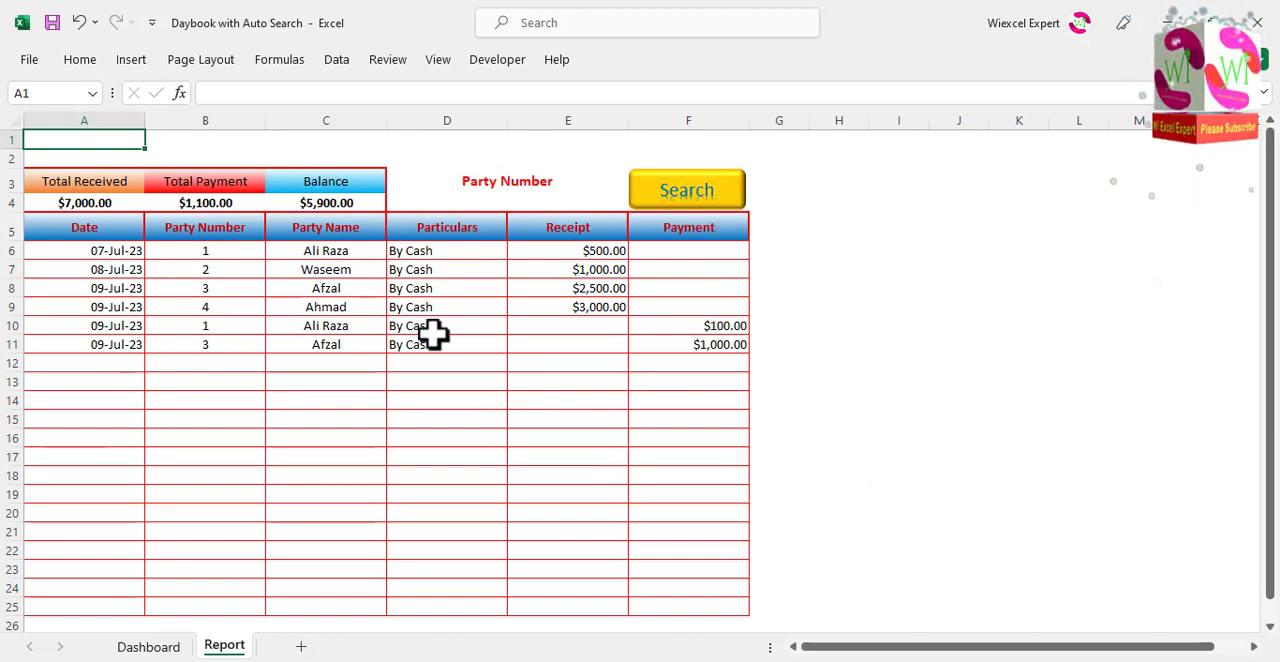
{"action": "left_click", "coordinate": [148, 647]}
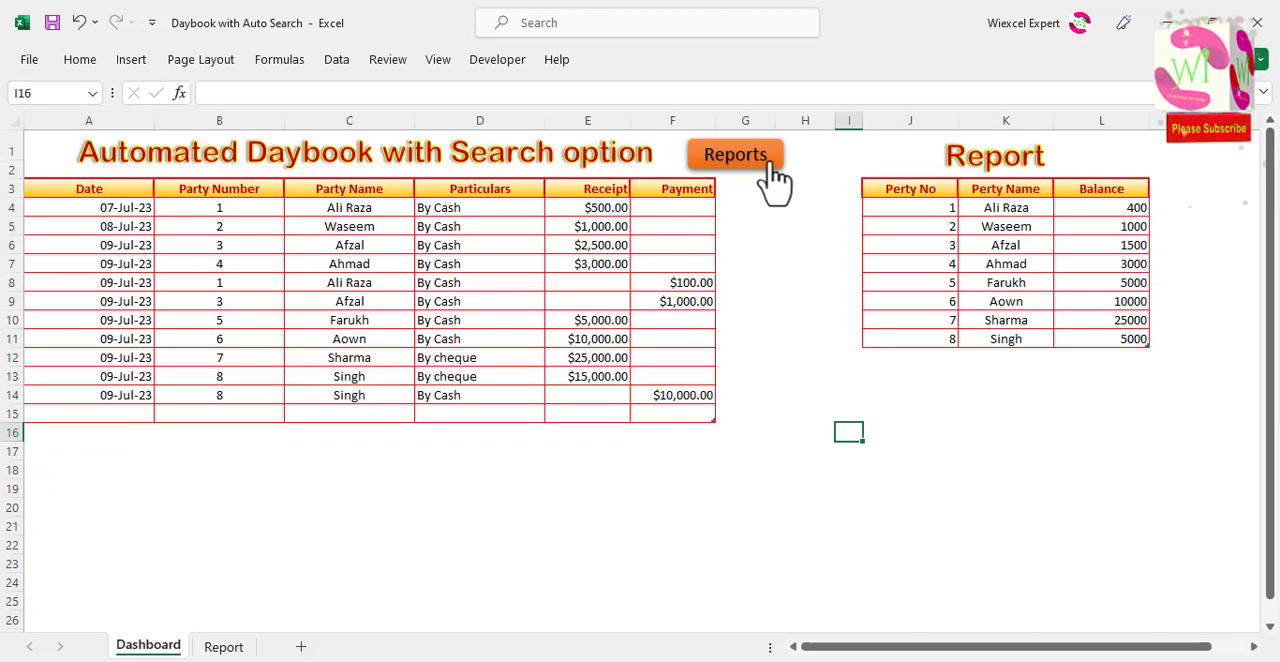
Step: Copy the Reports shape onto the Report sheet and place it in column F directly above the Search button
{"action": "left_click", "coordinate": [775, 156], "text": "ctrl"}
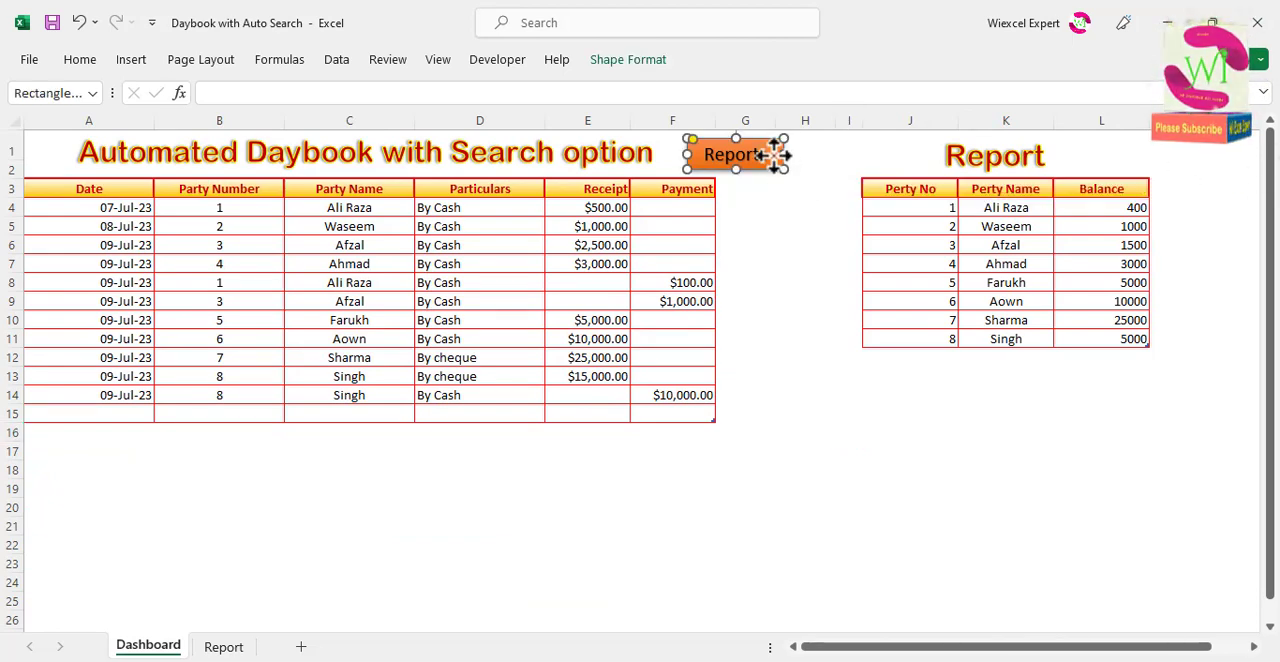
{"action": "left_click_drag", "start_coordinate": [775, 155], "coordinate": [795, 320]}
{"action": "key", "text": "Delete"}
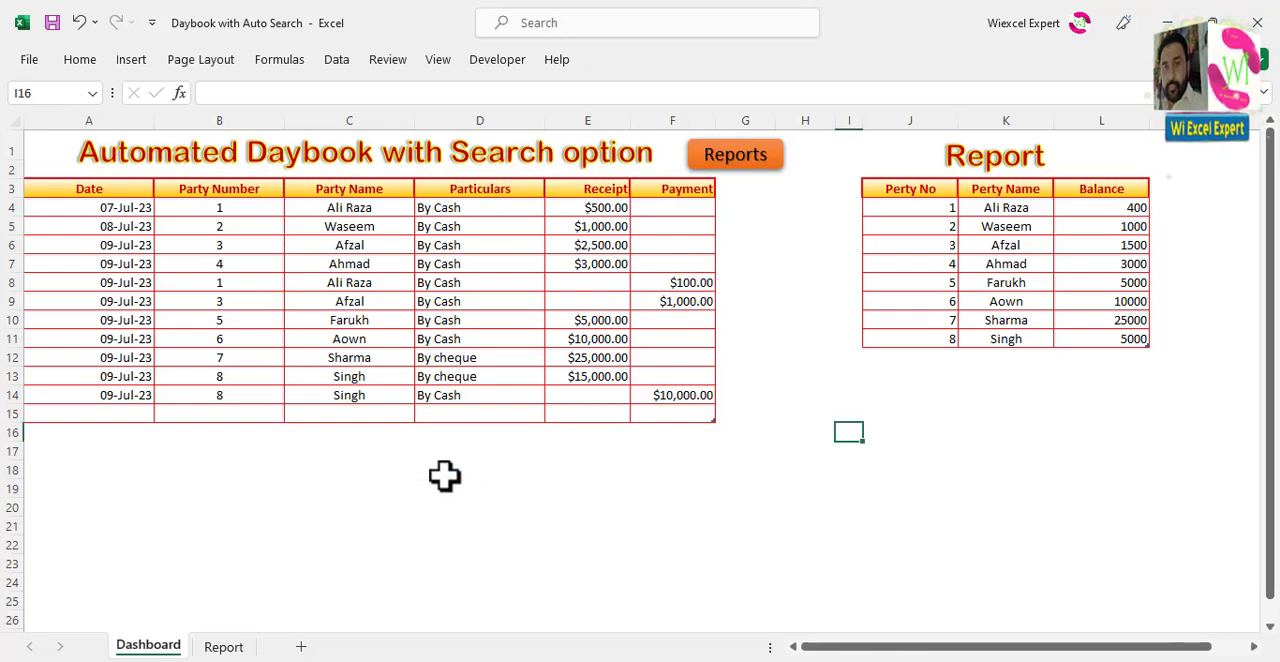
{"action": "left_click", "coordinate": [216, 648]}
{"action": "left_click", "coordinate": [829, 151]}
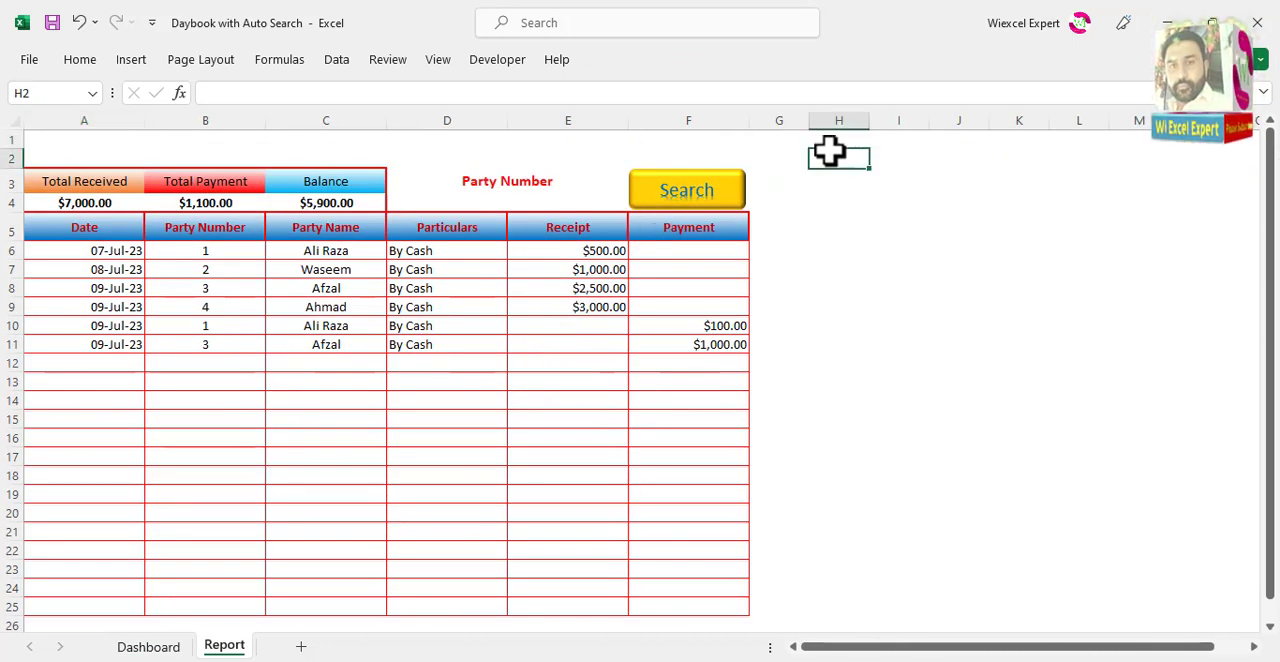
{"action": "key", "text": "ctrl+v"}
{"action": "left_click_drag", "start_coordinate": [880, 184], "coordinate": [752, 151]}
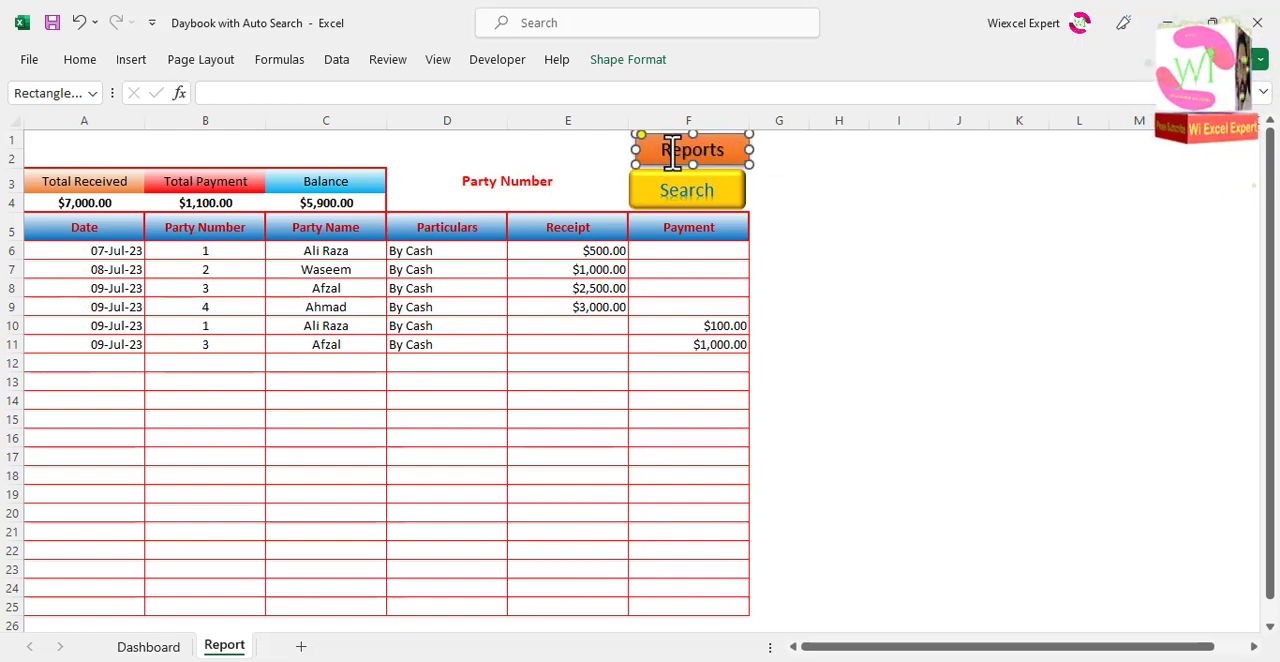
Step: Relabel the copied shape Dashboard and change its link to cell A1 of the Dashboard sheet
{"action": "left_click_drag", "start_coordinate": [666, 158], "coordinate": [719, 158]}
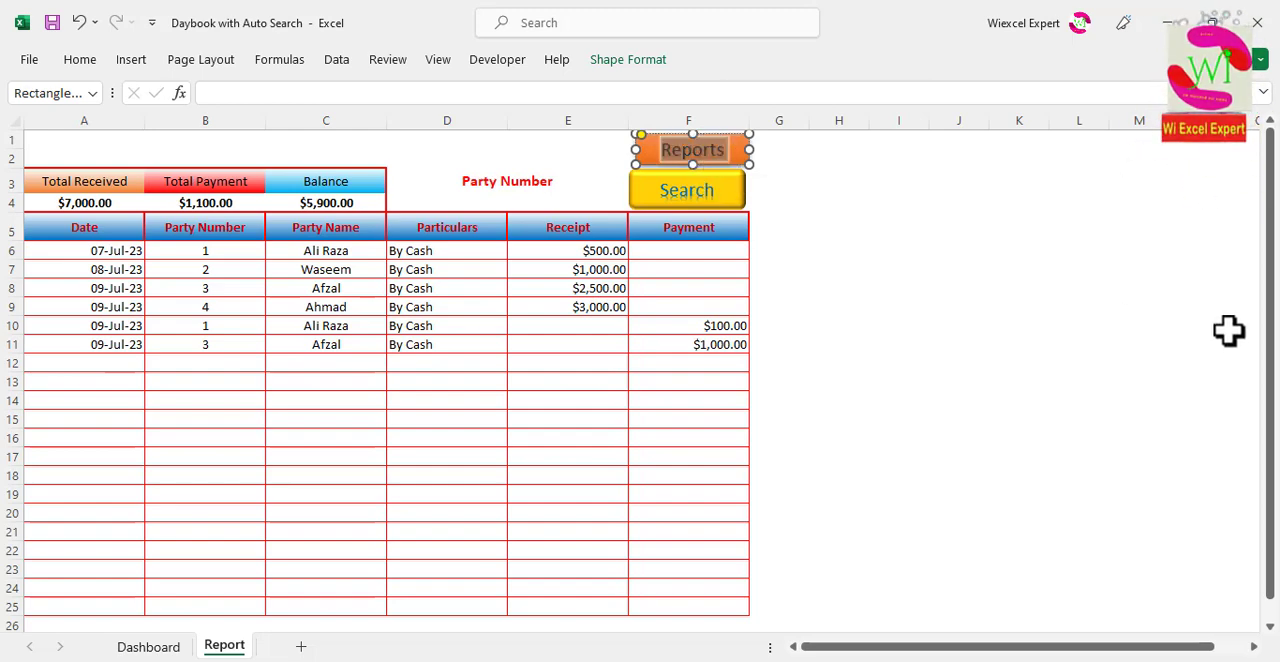
{"action": "type", "text": "Dashboard"}
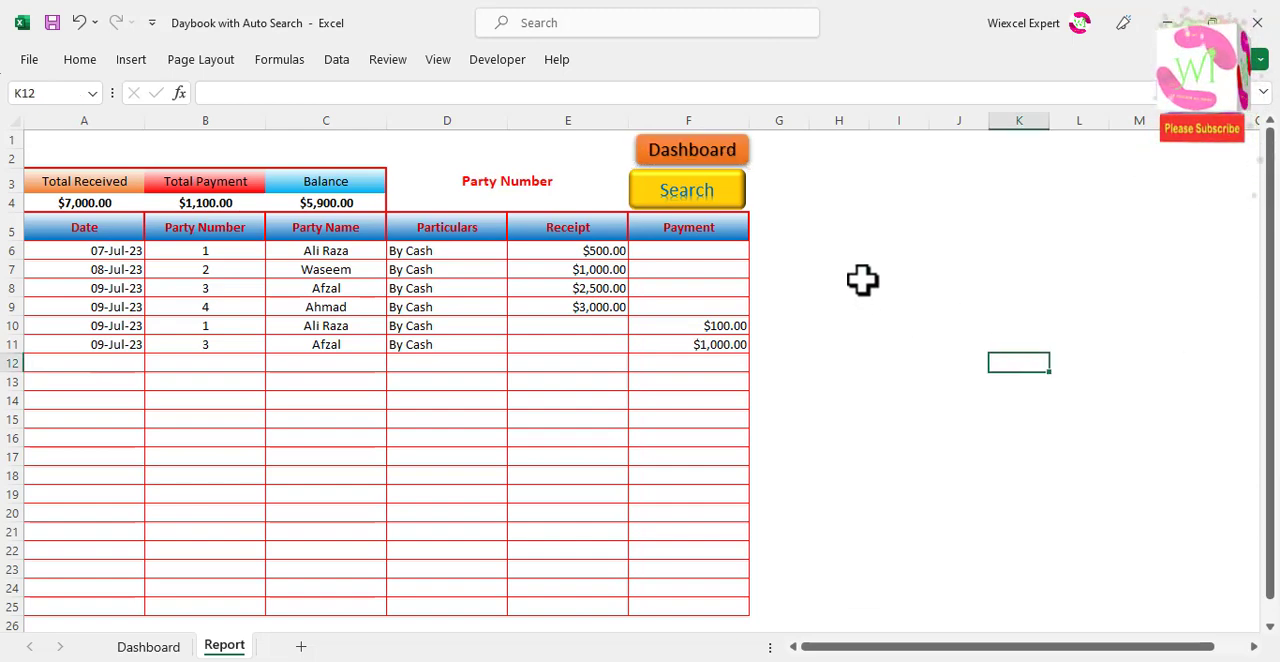
{"action": "right_click", "coordinate": [733, 150]}
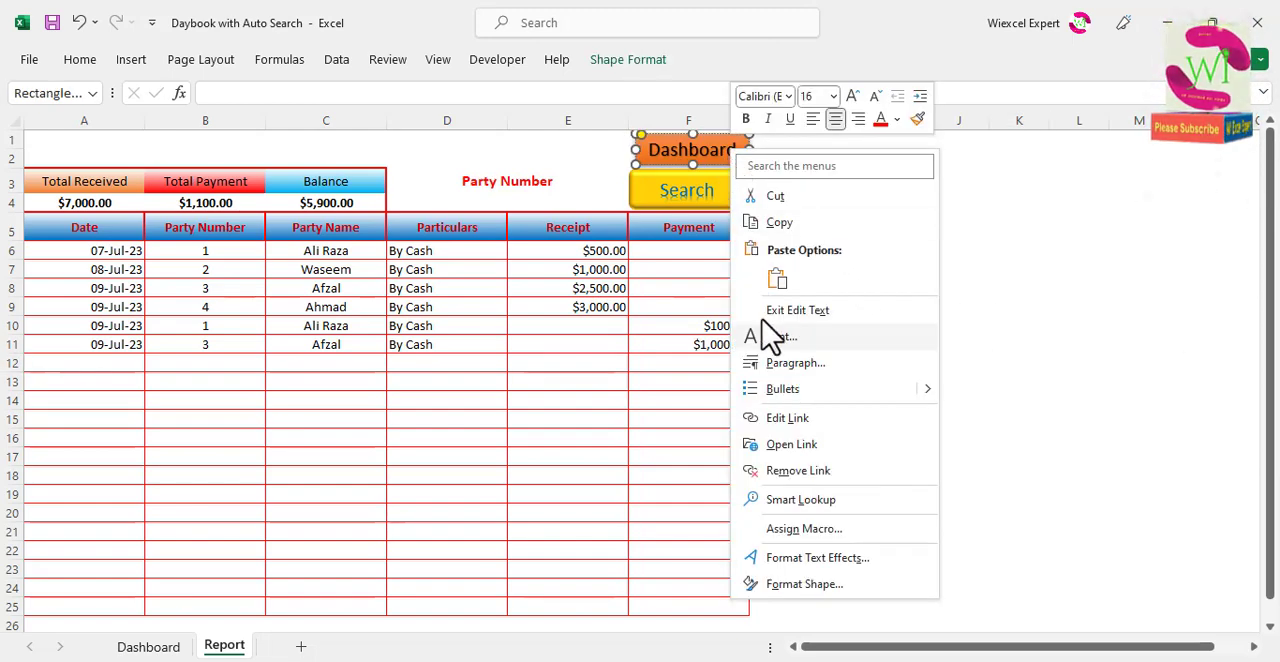
{"action": "left_click", "coordinate": [803, 418]}
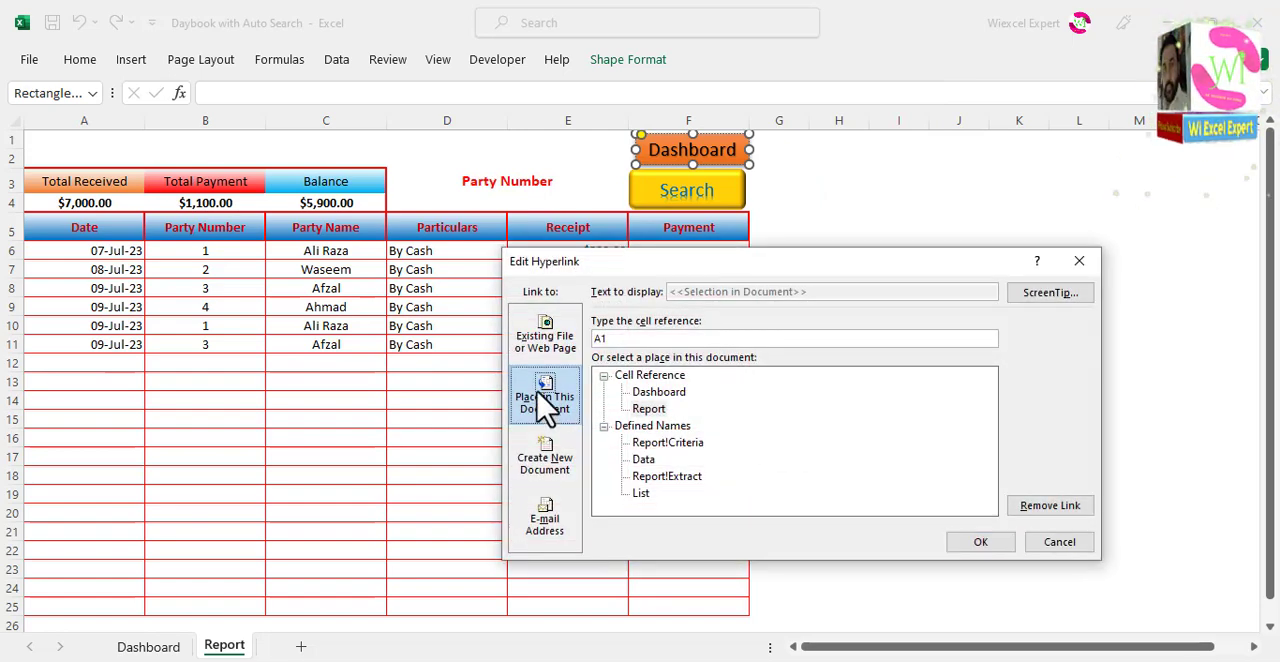
{"action": "left_click", "coordinate": [966, 541]}
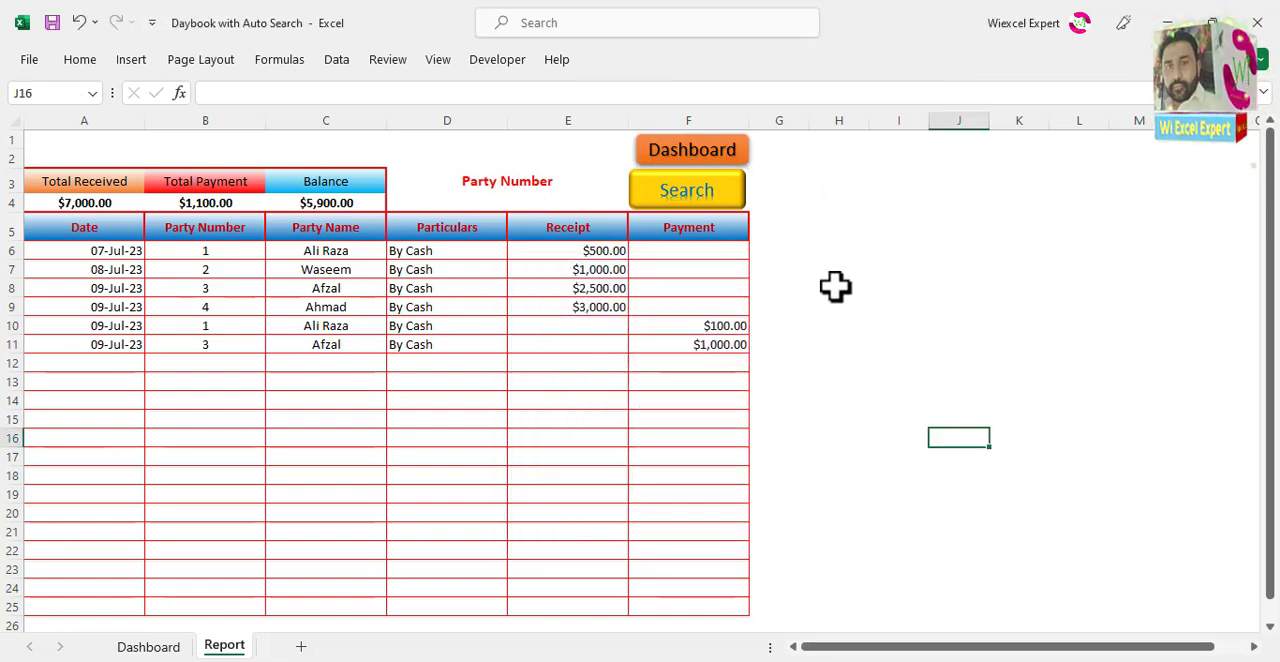
Step: Line up the Dashboard shape with the Search button and test the navigation links between both sheets
{"action": "left_click", "coordinate": [739, 161], "text": "ctrl"}
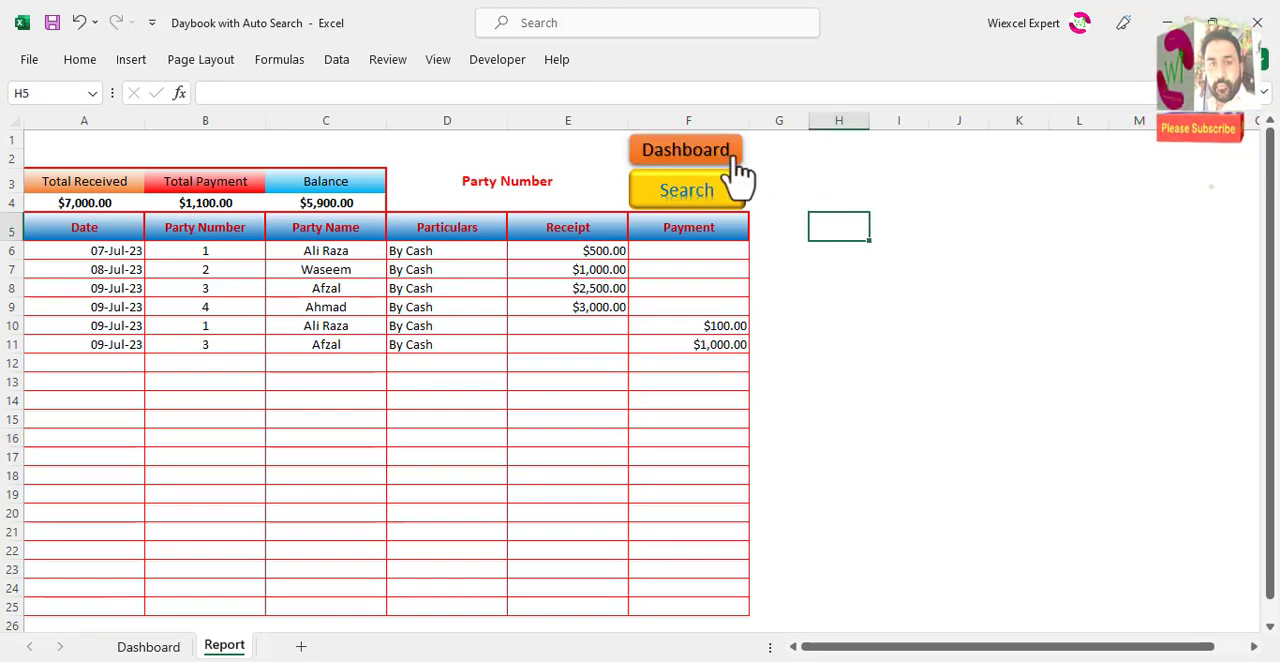
{"action": "left_click", "coordinate": [740, 160]}
{"action": "left_click", "coordinate": [757, 168]}
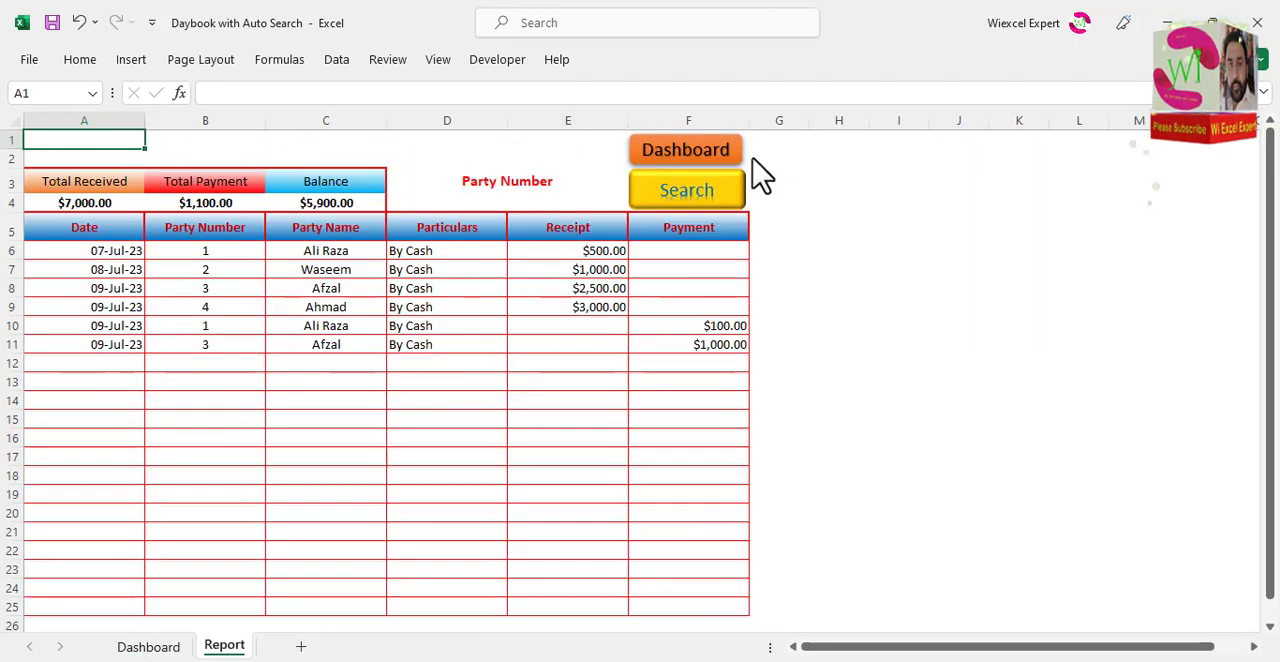
Step: Run the report search with an empty criterion and choose Party Number as the search field in D3
{"action": "left_click", "coordinate": [694, 203]}
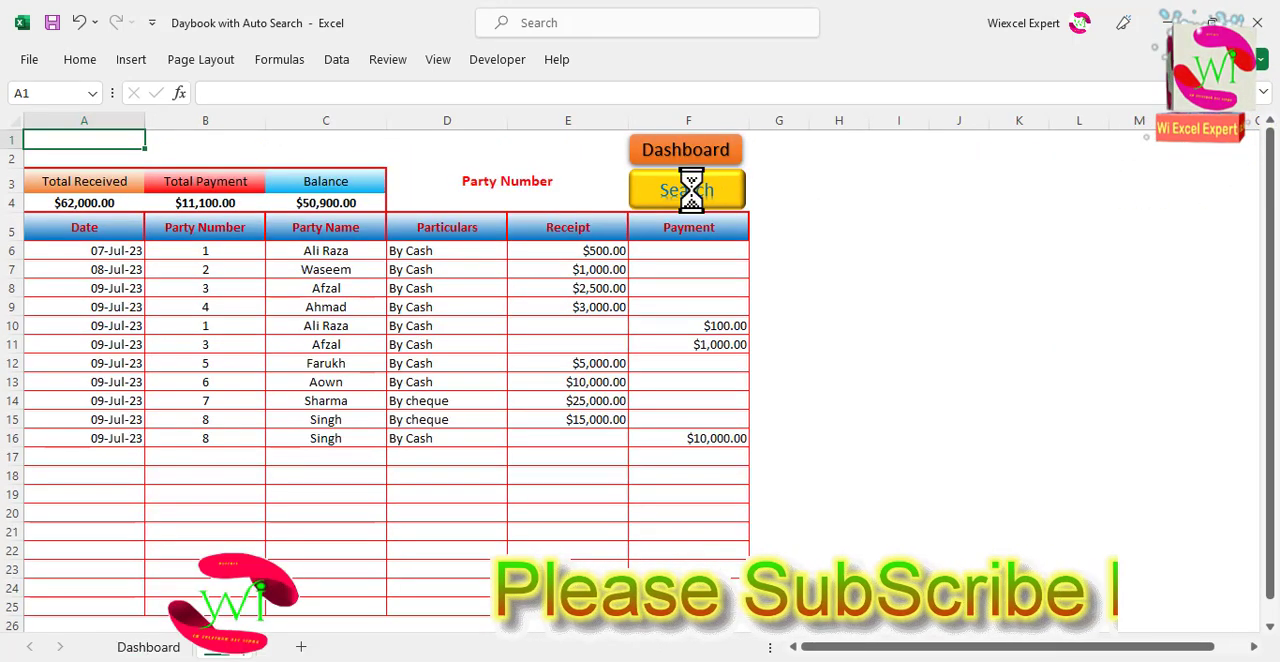
{"action": "left_click", "coordinate": [558, 181]}
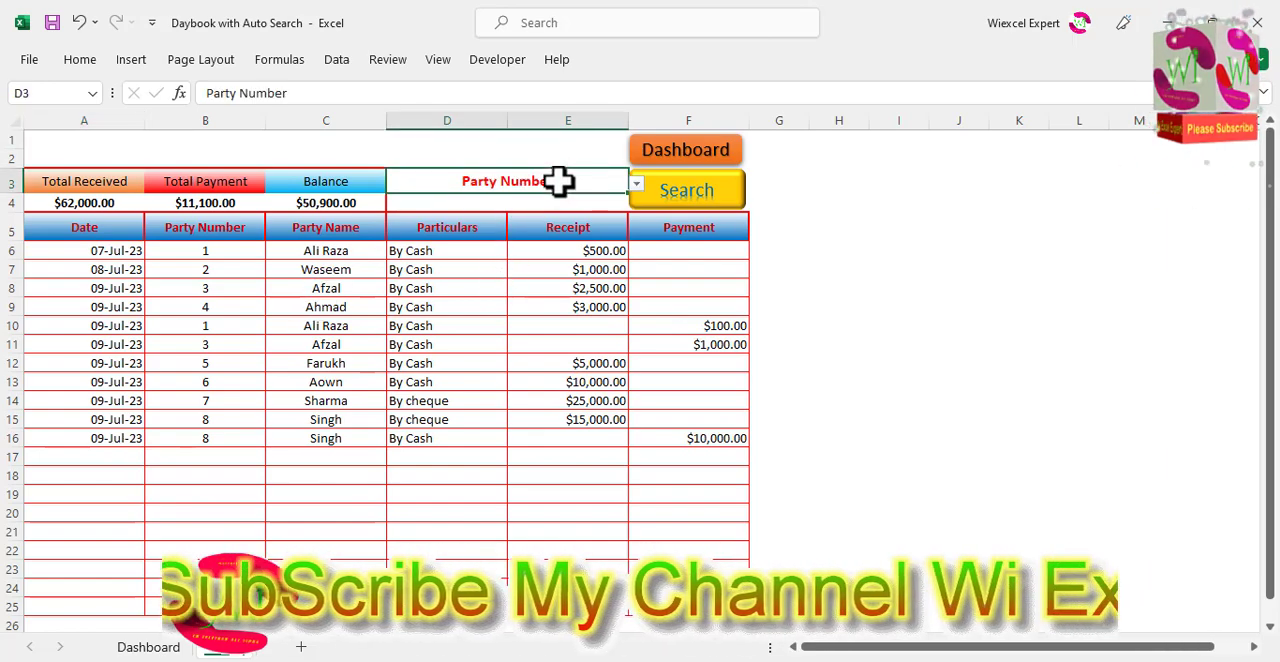
{"action": "left_click", "coordinate": [636, 184]}
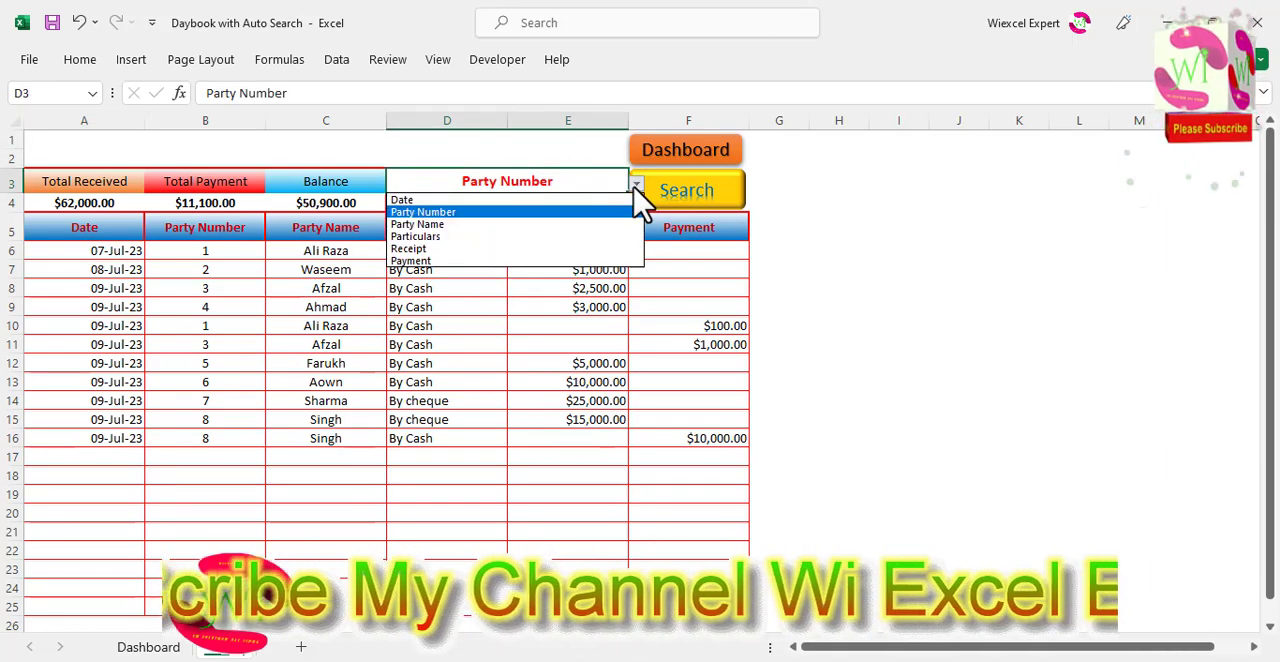
{"action": "left_click", "coordinate": [524, 212]}
{"action": "key", "text": "Return"}
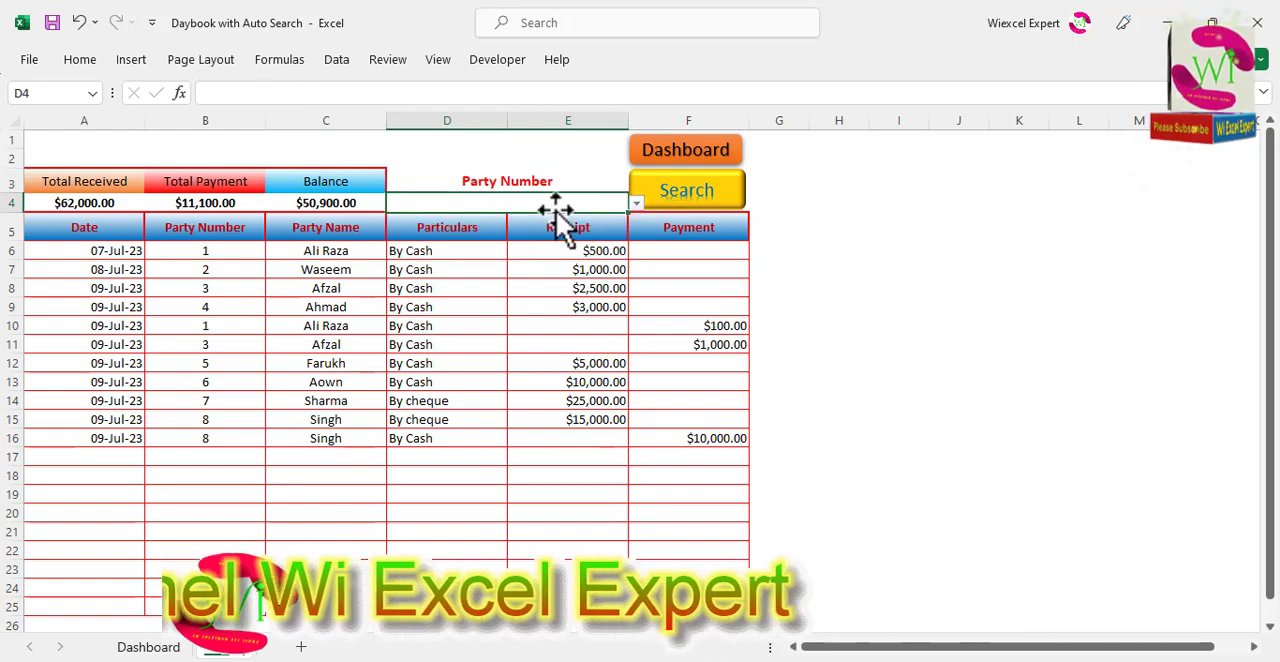
Step: Choose party number 8 from the list in D4 and run the report search
{"action": "left_click", "coordinate": [637, 204]}
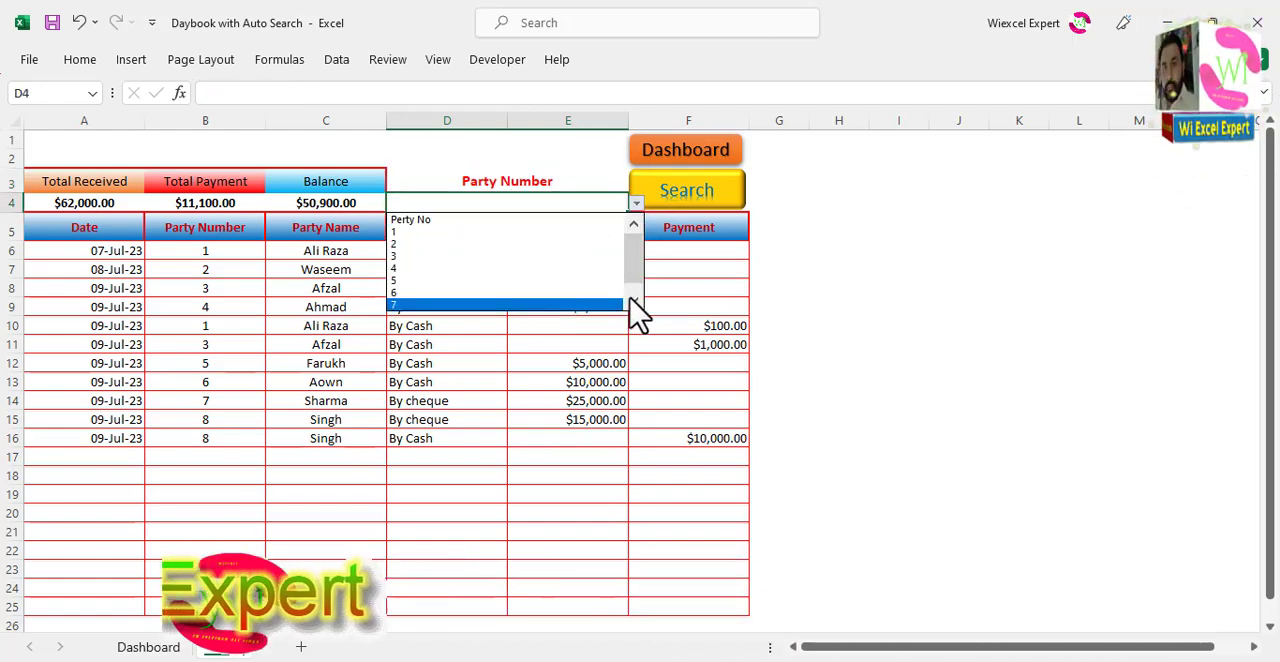
{"action": "left_click", "coordinate": [633, 300]}
{"action": "left_click", "coordinate": [523, 305]}
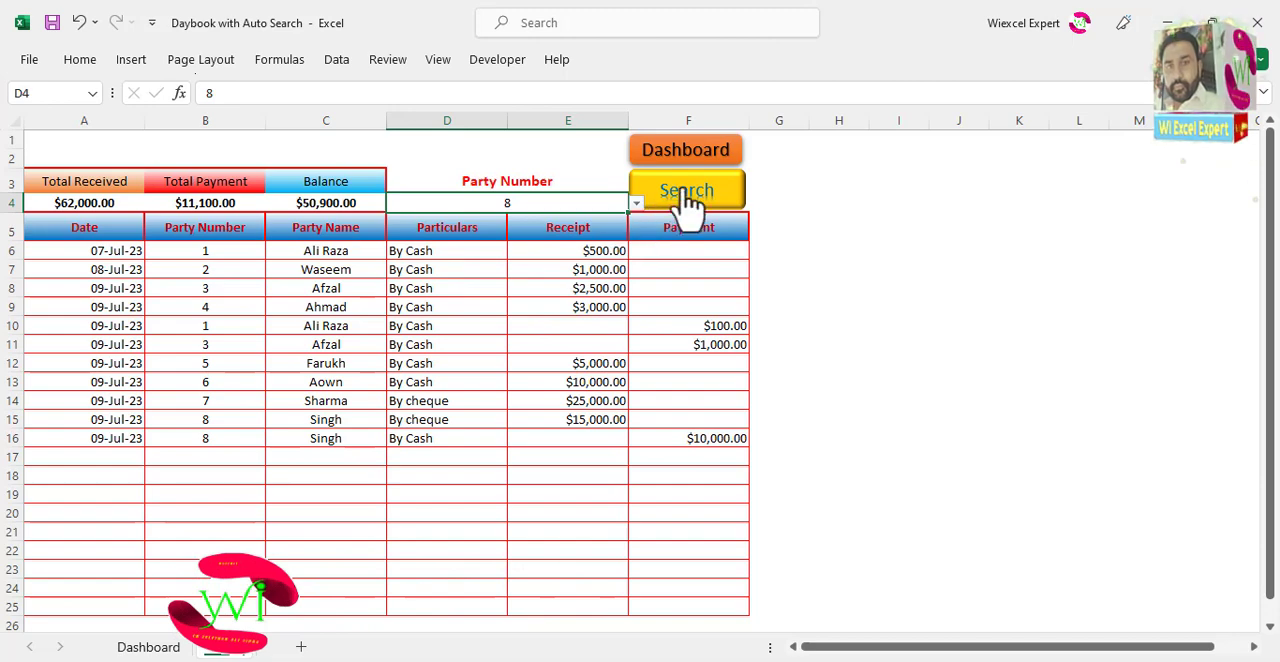
{"action": "left_click", "coordinate": [688, 205]}
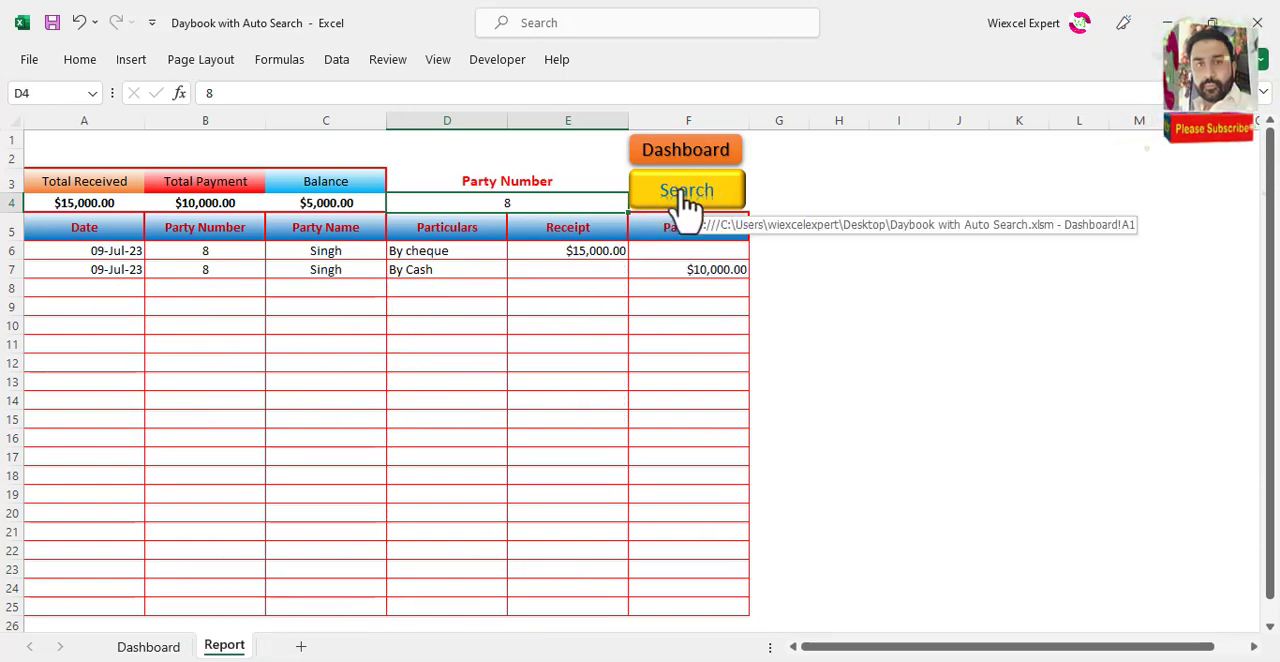
Step: Clear the party number from the search criterion cell D4
{"action": "key", "text": "Delete"}
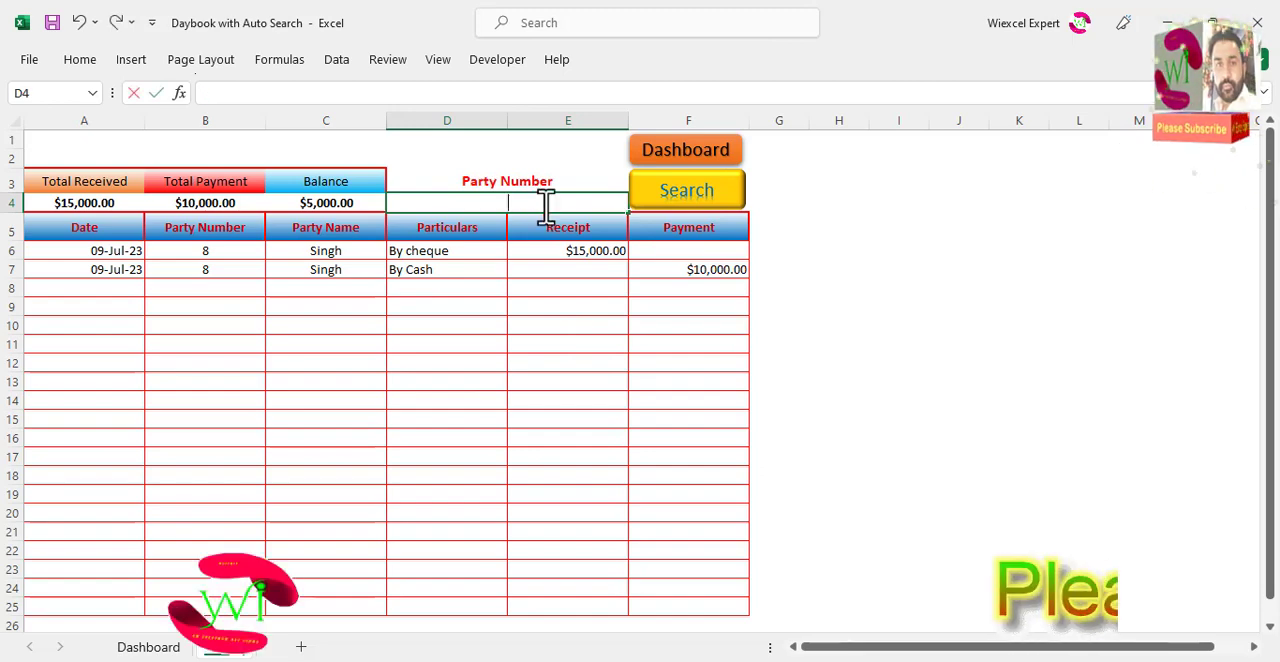